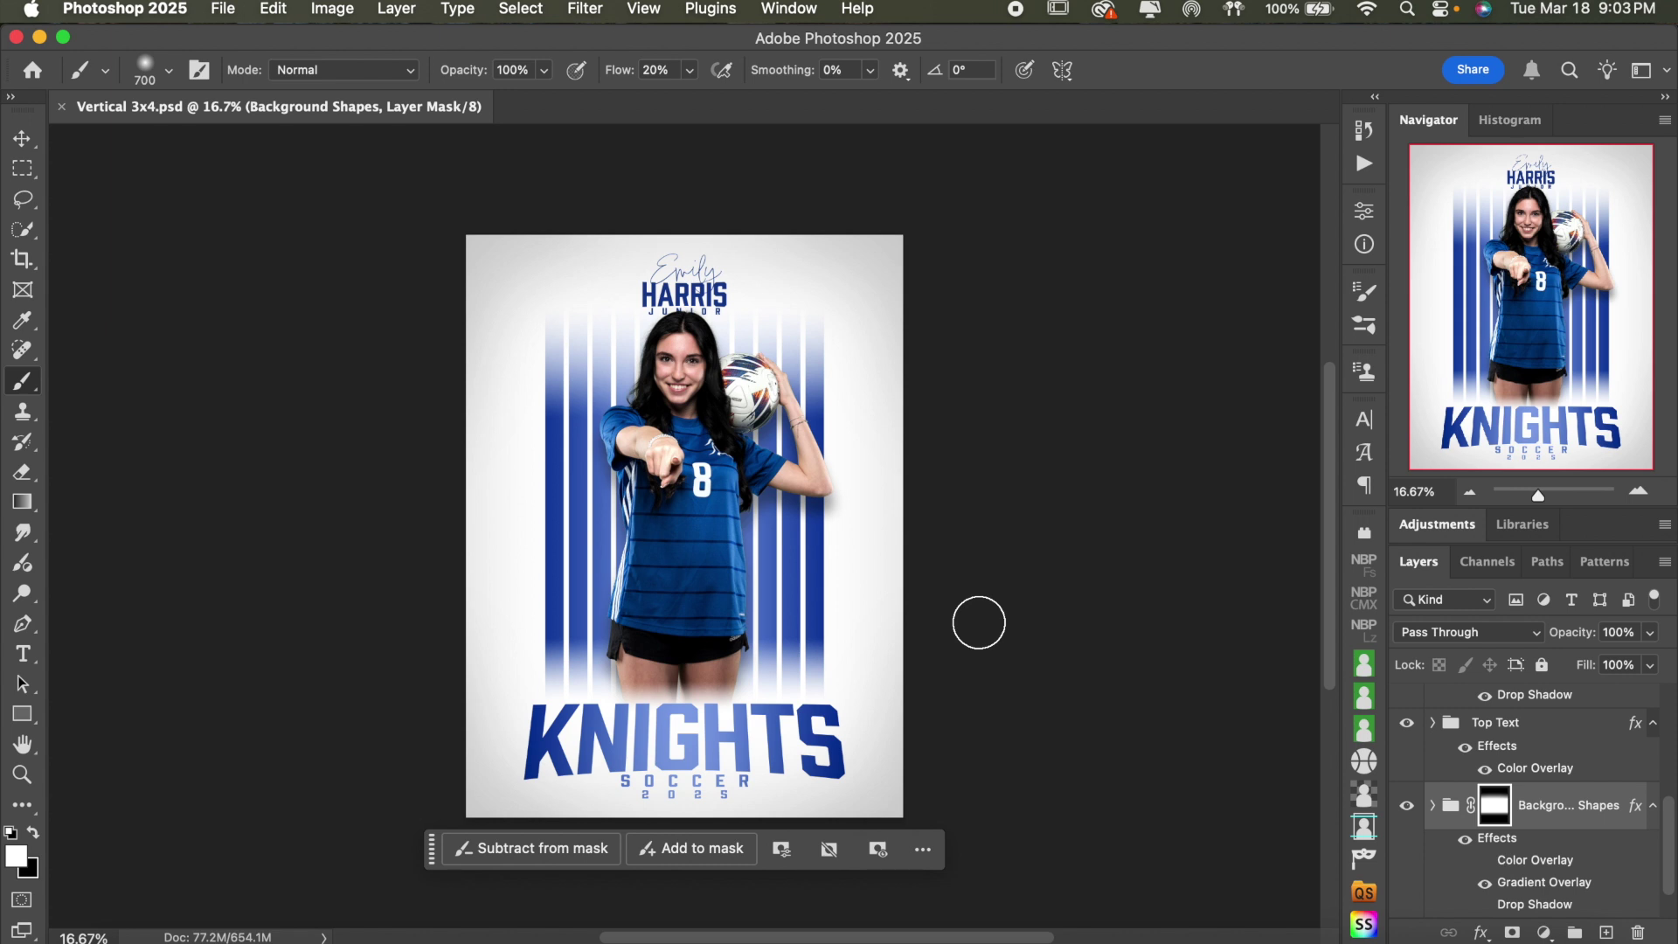
- Switch to the Move tool, zoom in and out, and select the Bottom Text group
left_click(22, 138)
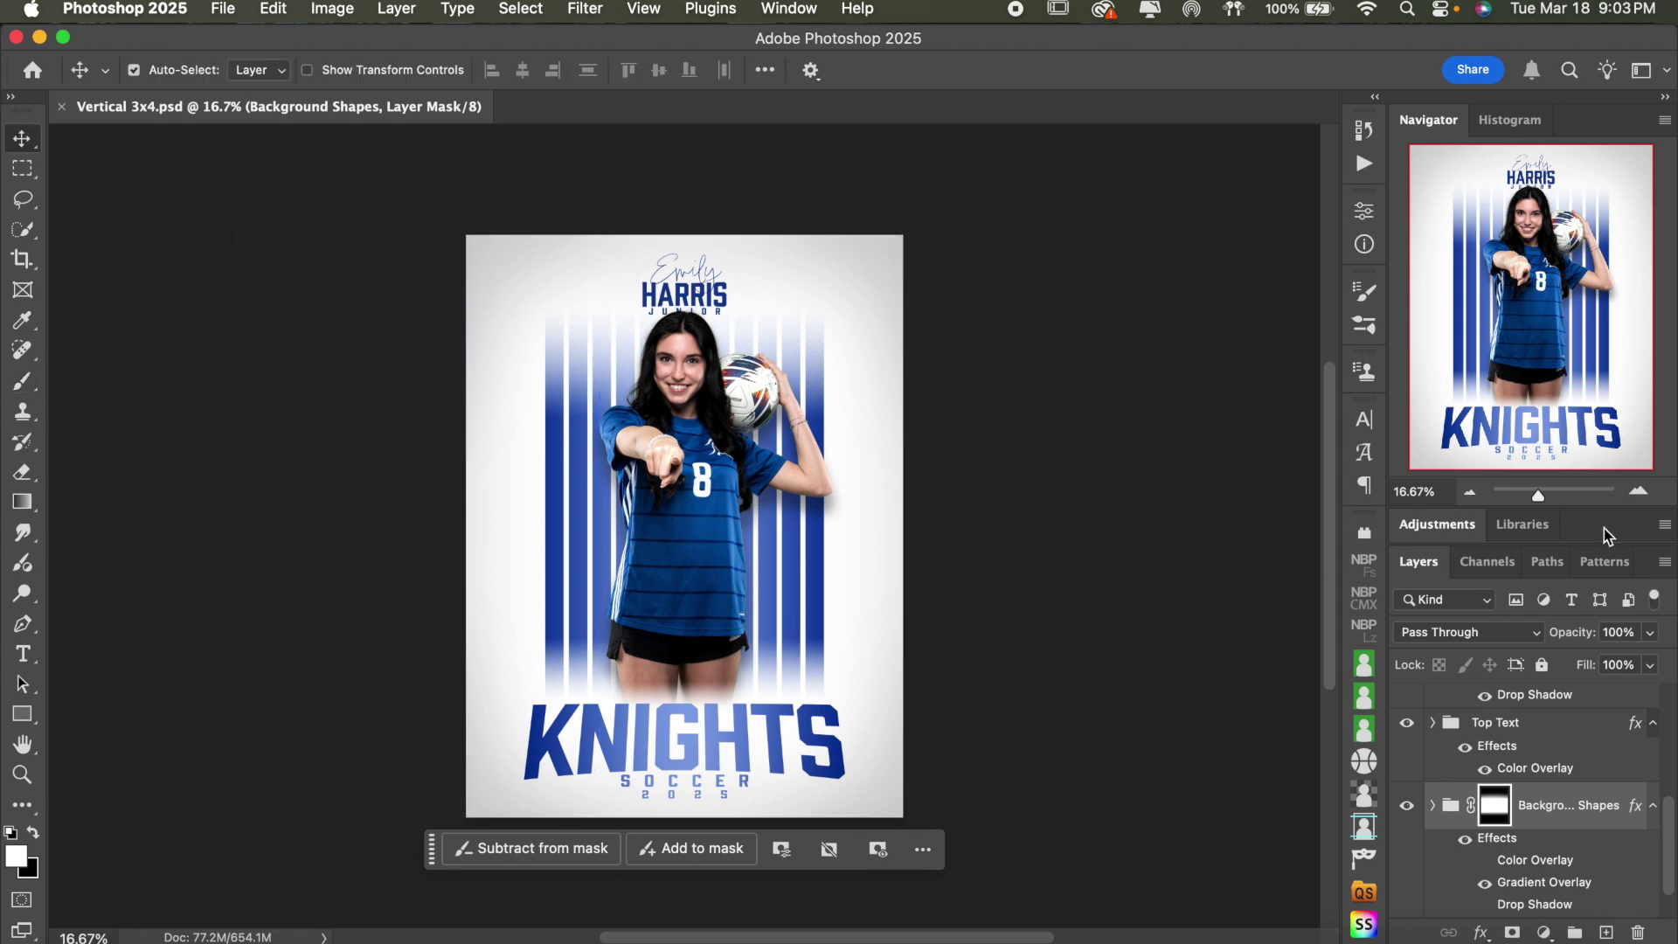
left_click(1640, 492)
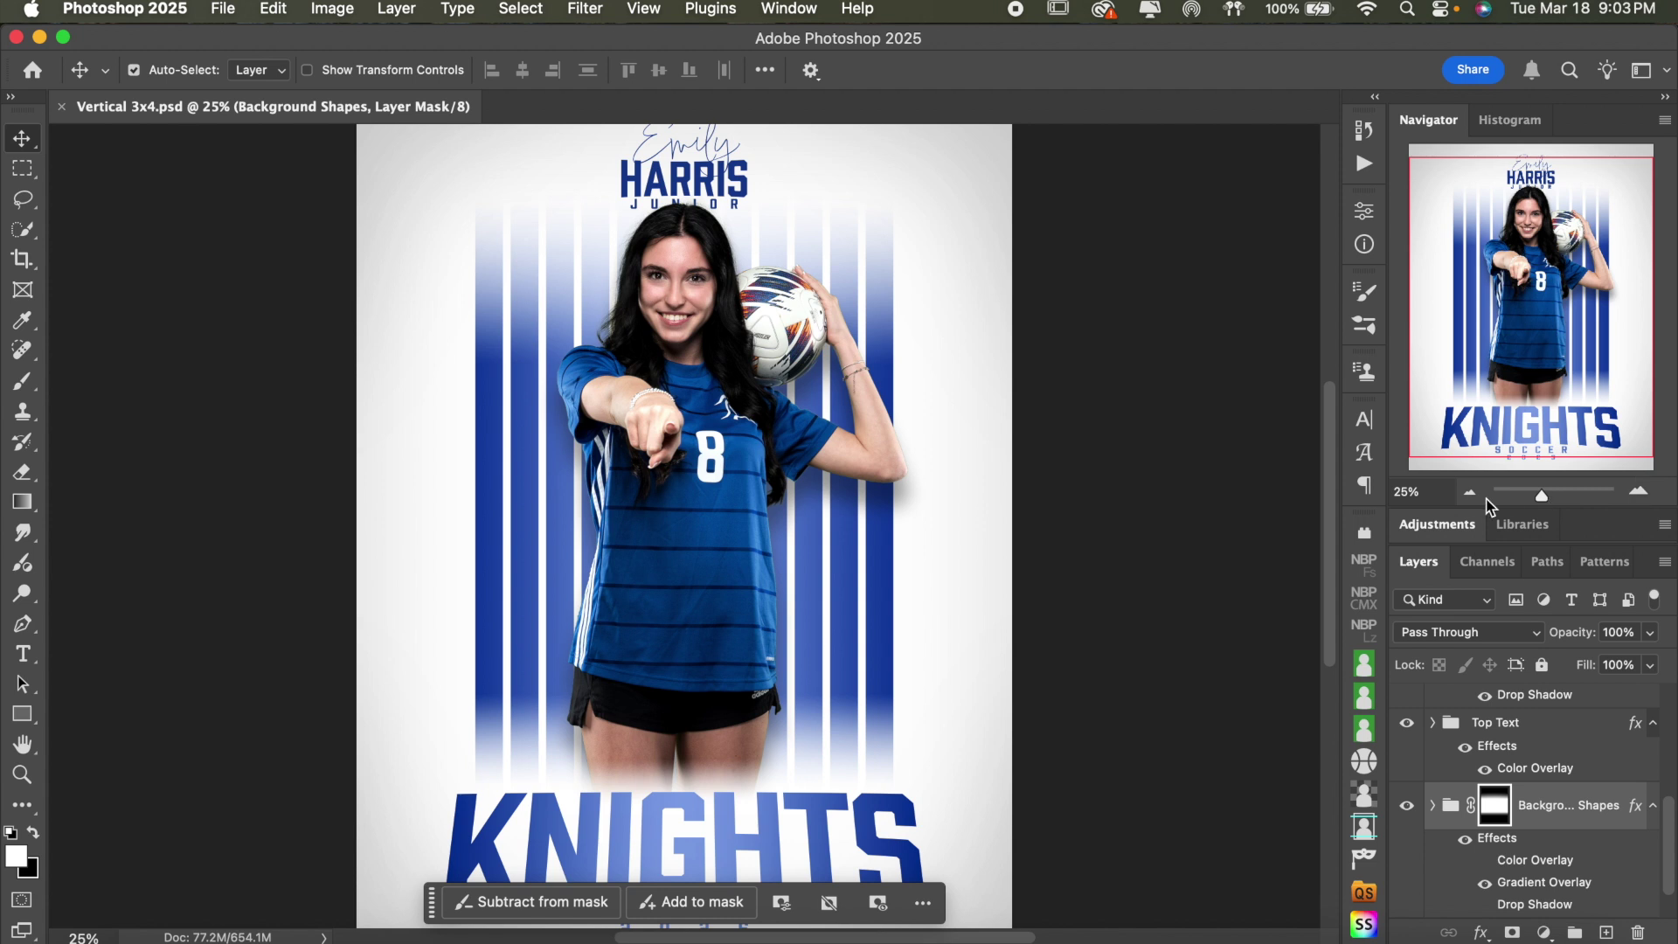
left_click(1472, 493)
scroll(1539, 769, "up", 5)
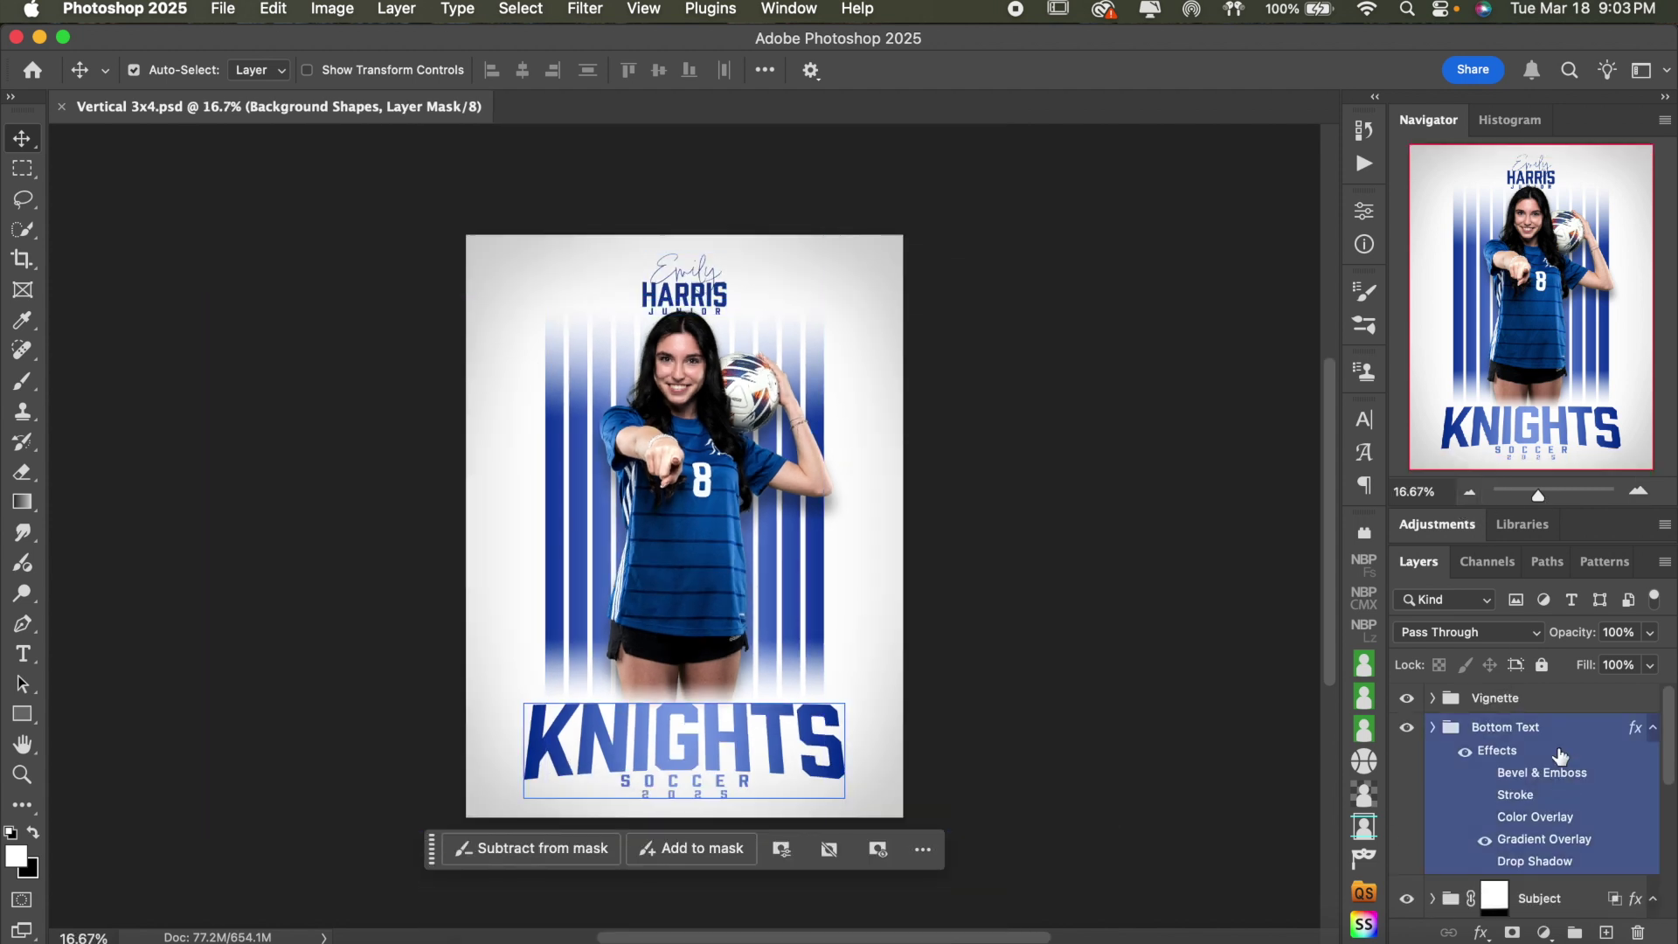
left_click(1570, 701)
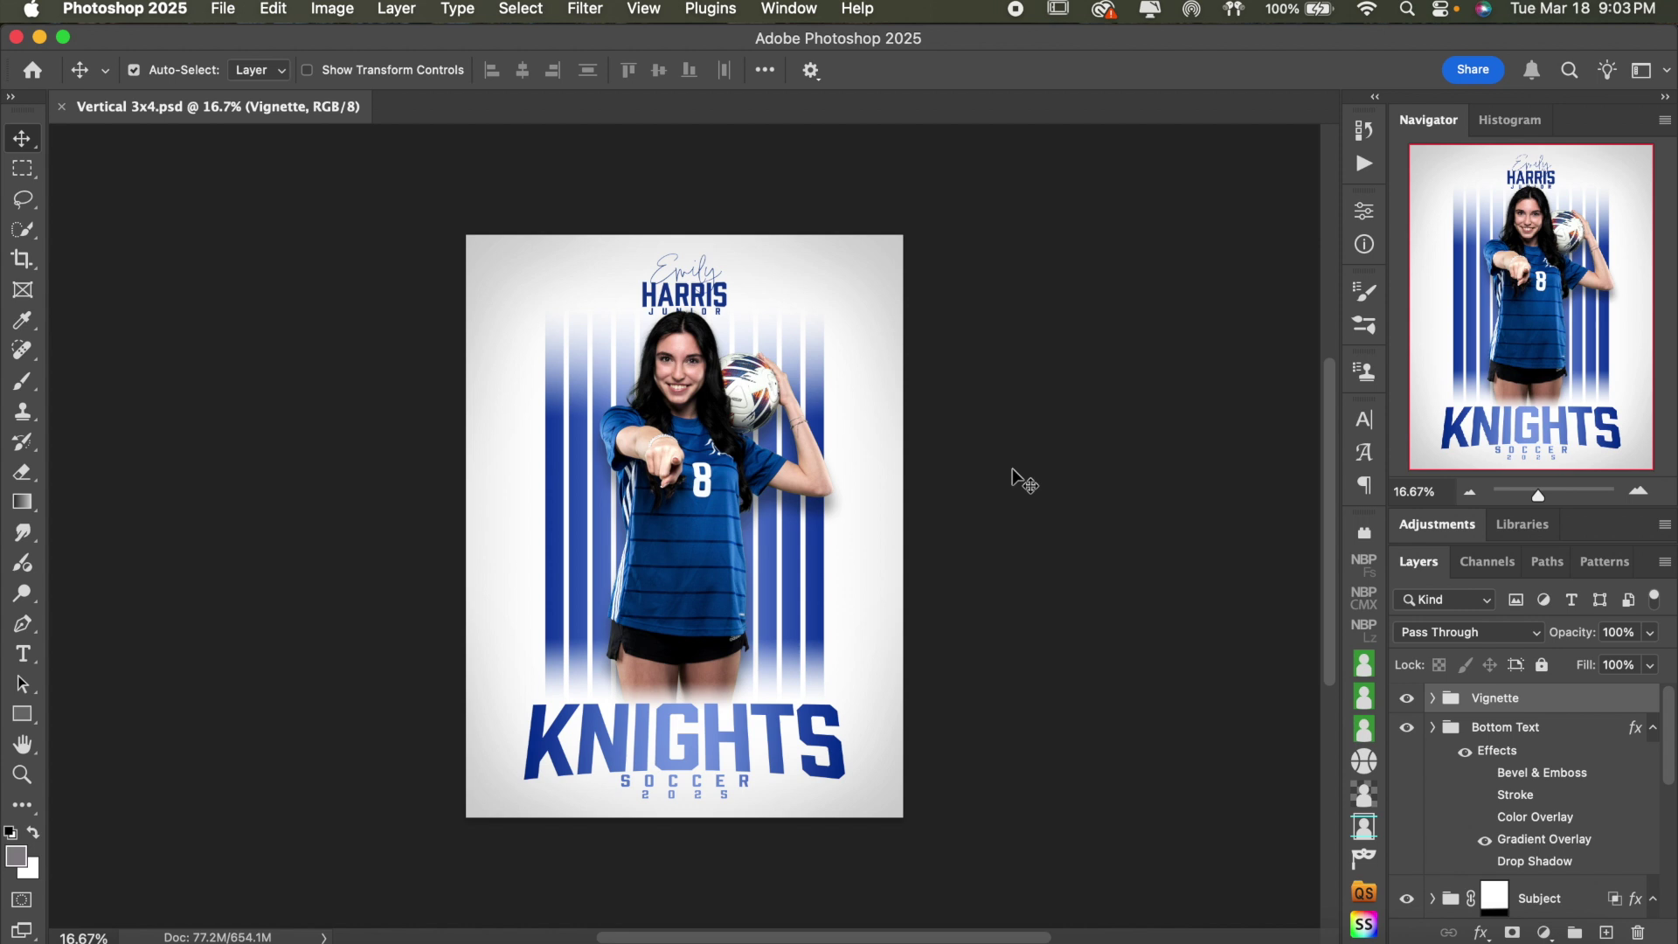
- Zoom the poster to 25% and reselect the Bottom Text group holding KNIGHTS
left_click(1640, 492)
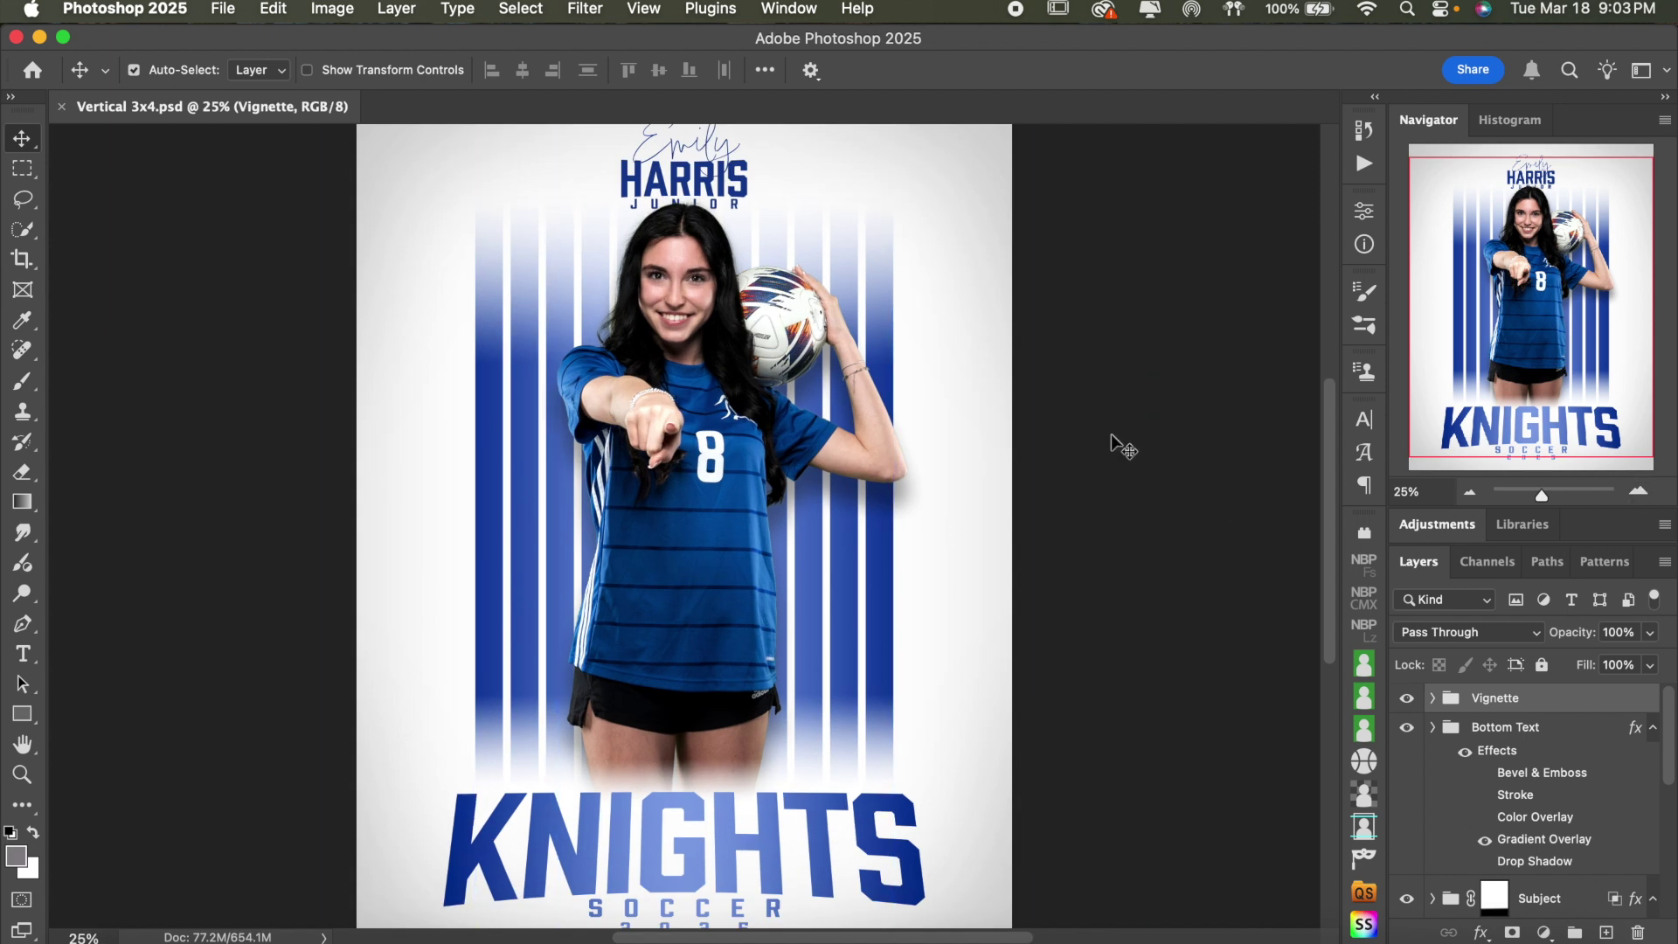
scroll(1110, 434, "down", 5)
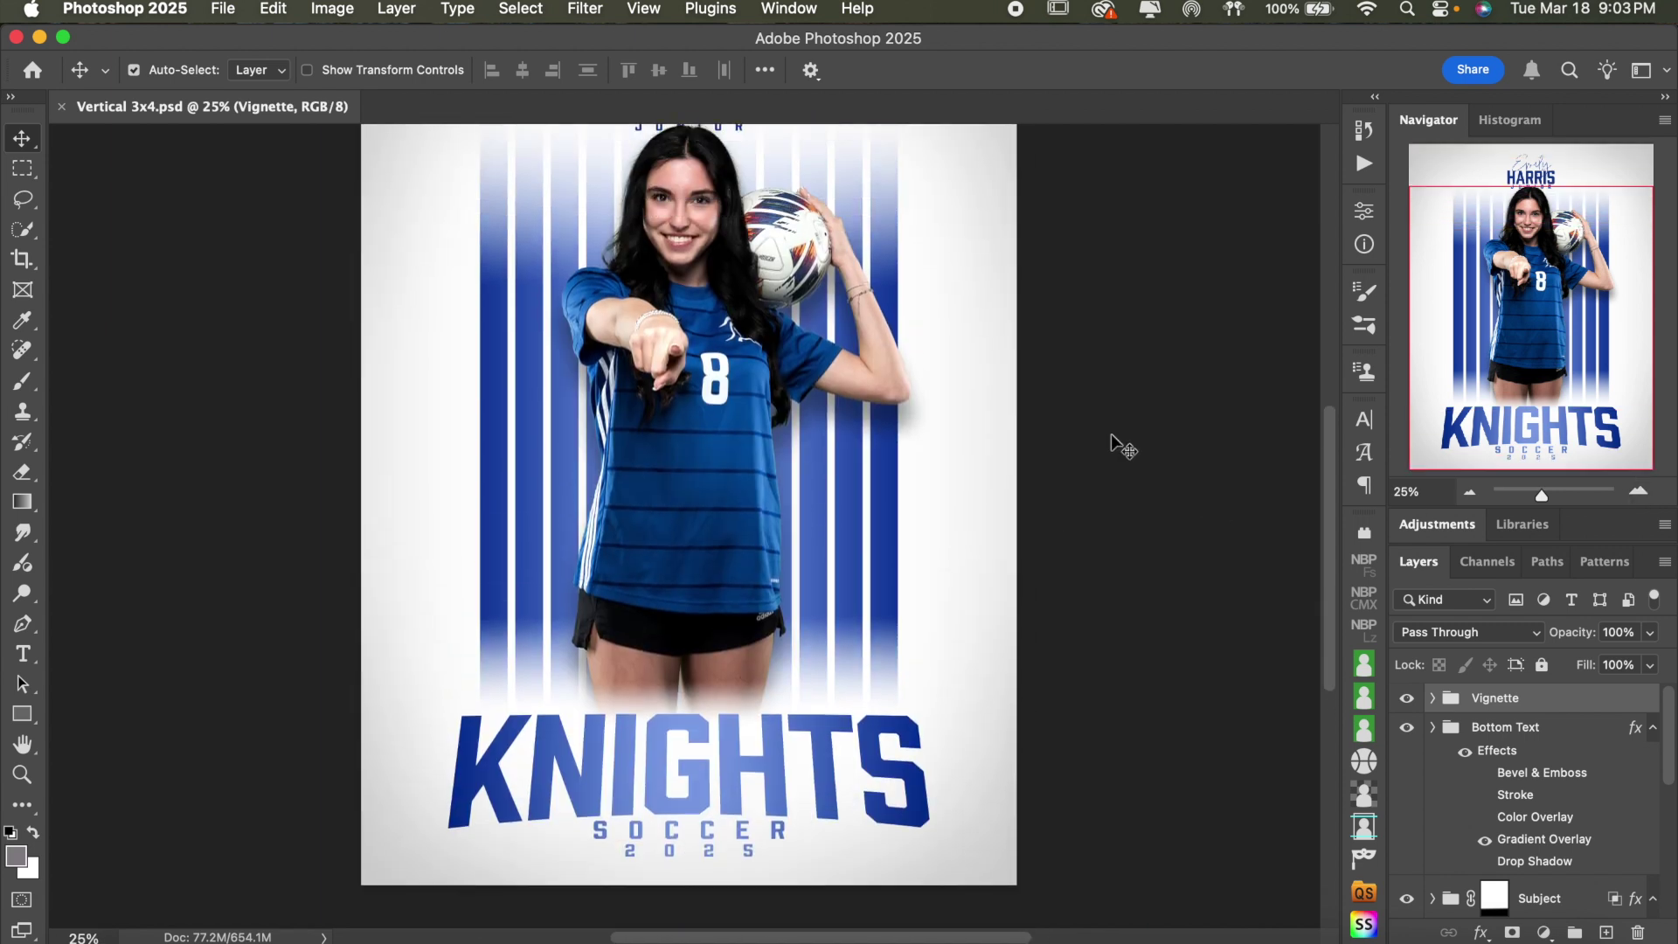
scroll(1110, 434, "up", 3)
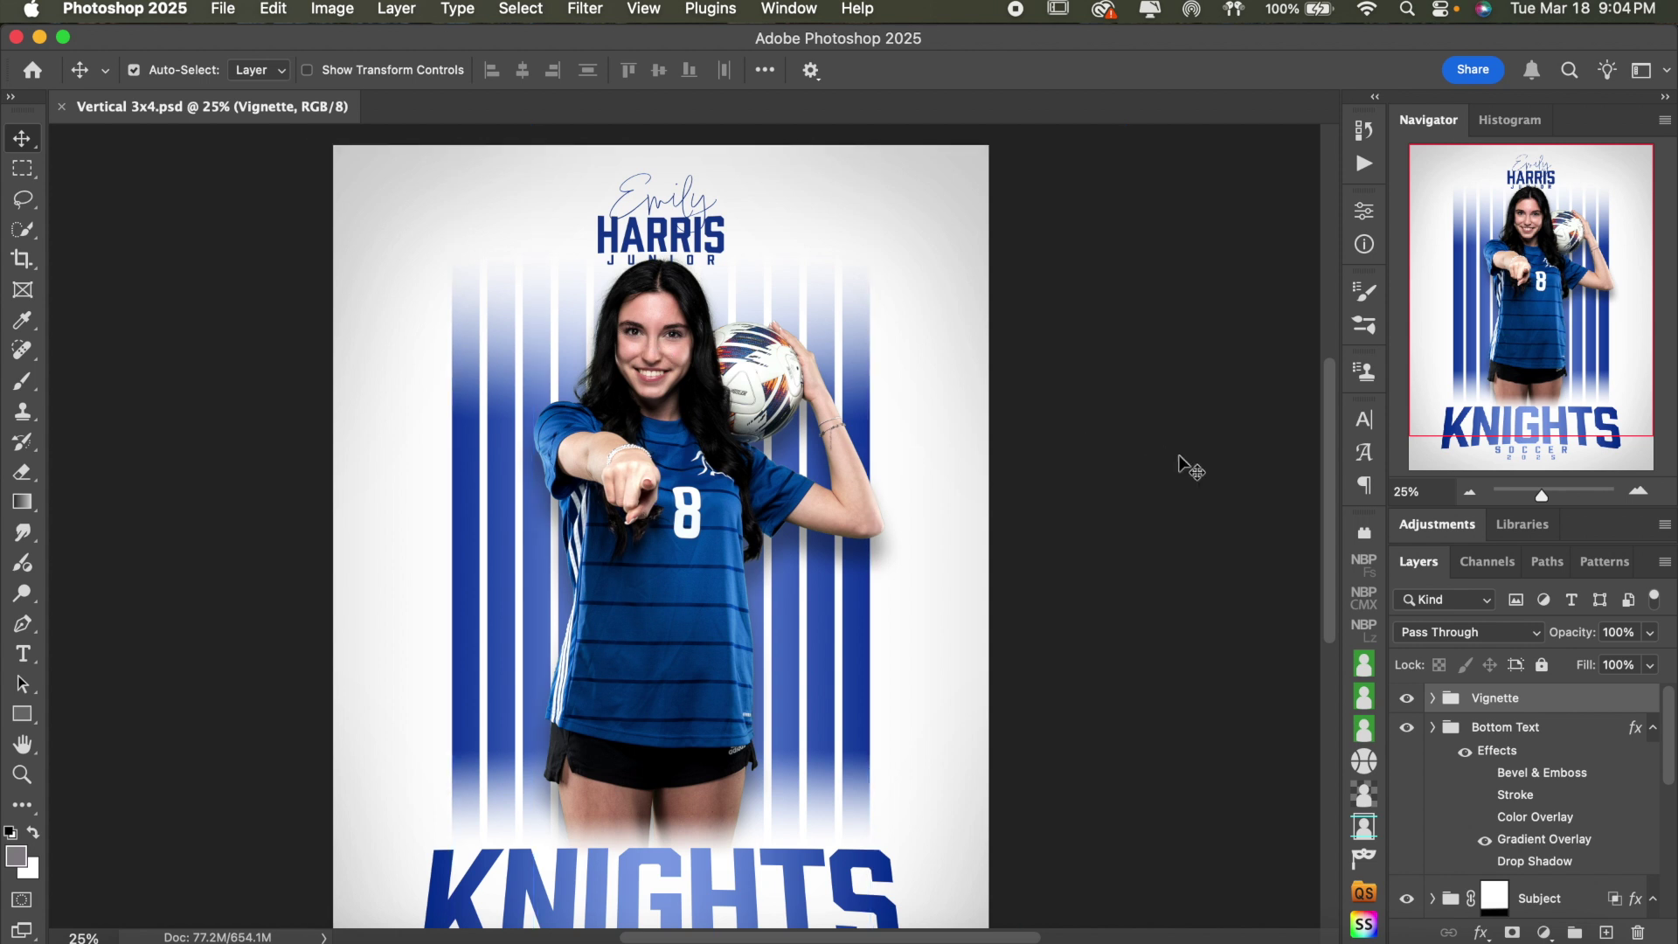
scroll(1198, 452, "down", 3)
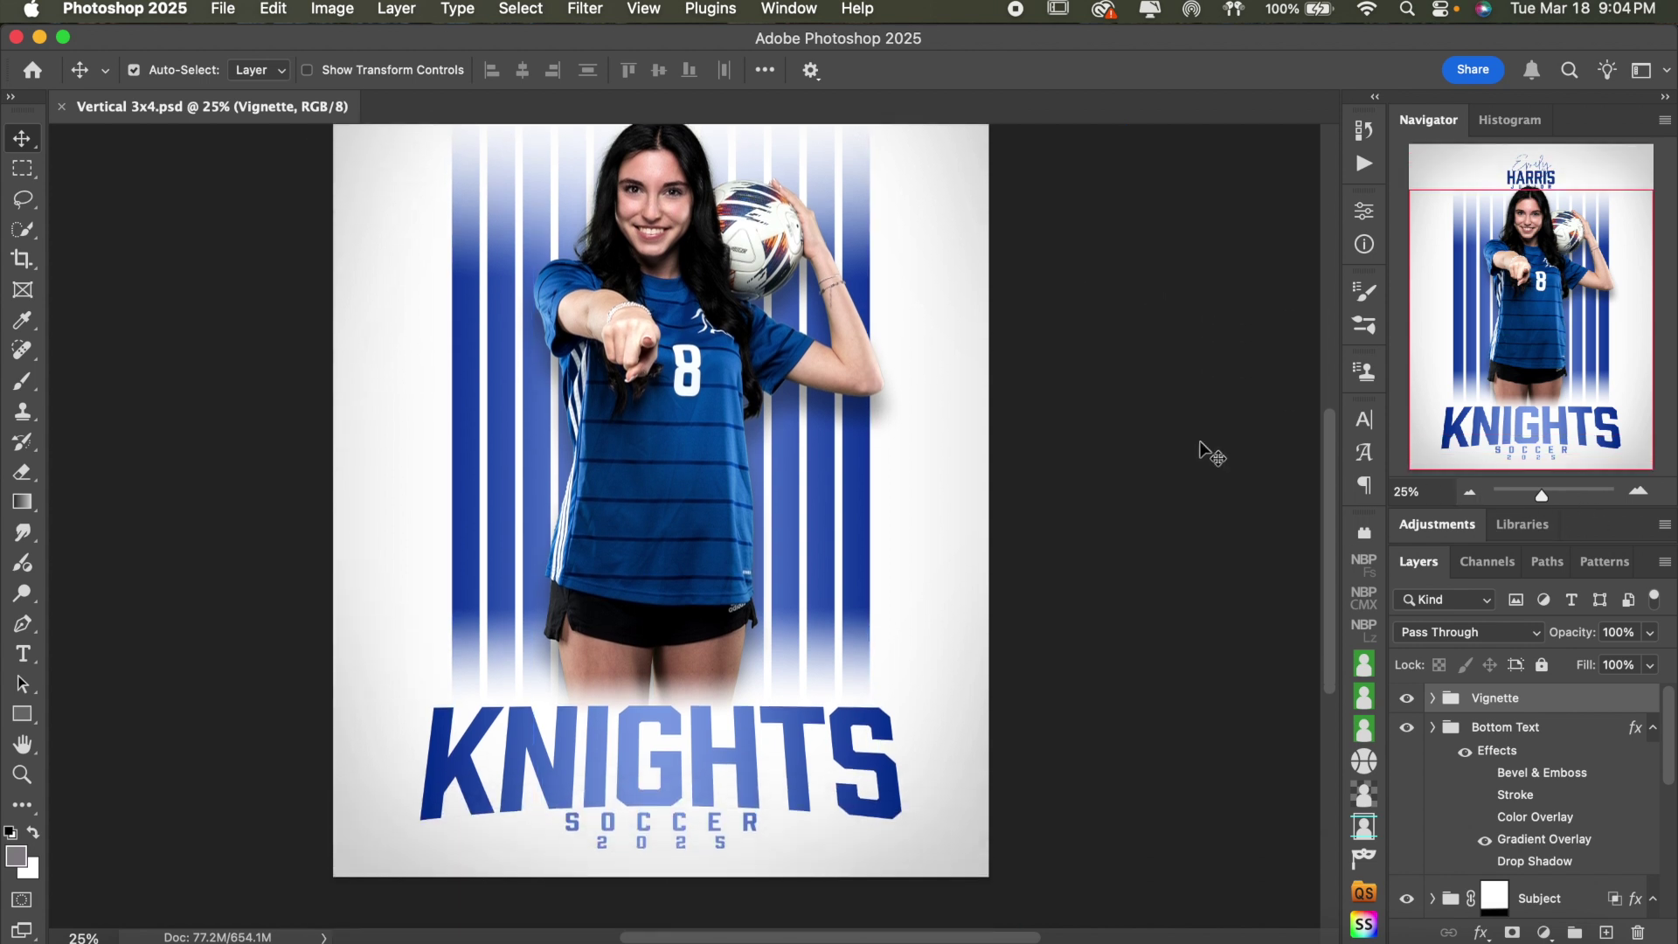
scroll(1200, 448, "up", 1)
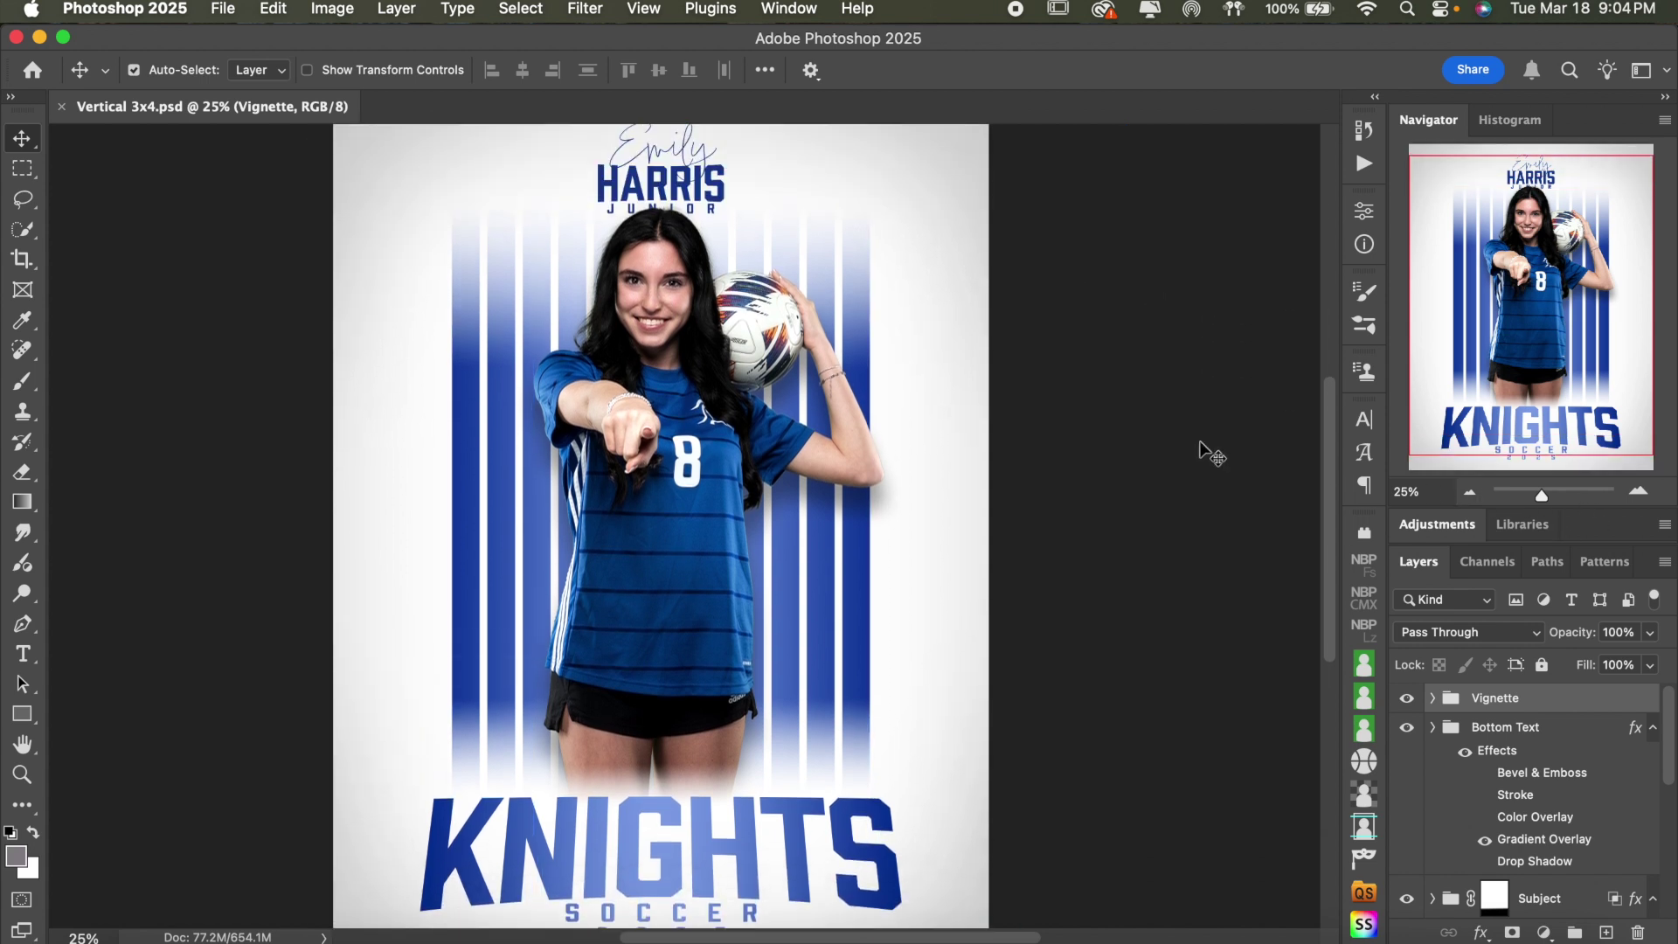
left_click(1521, 725)
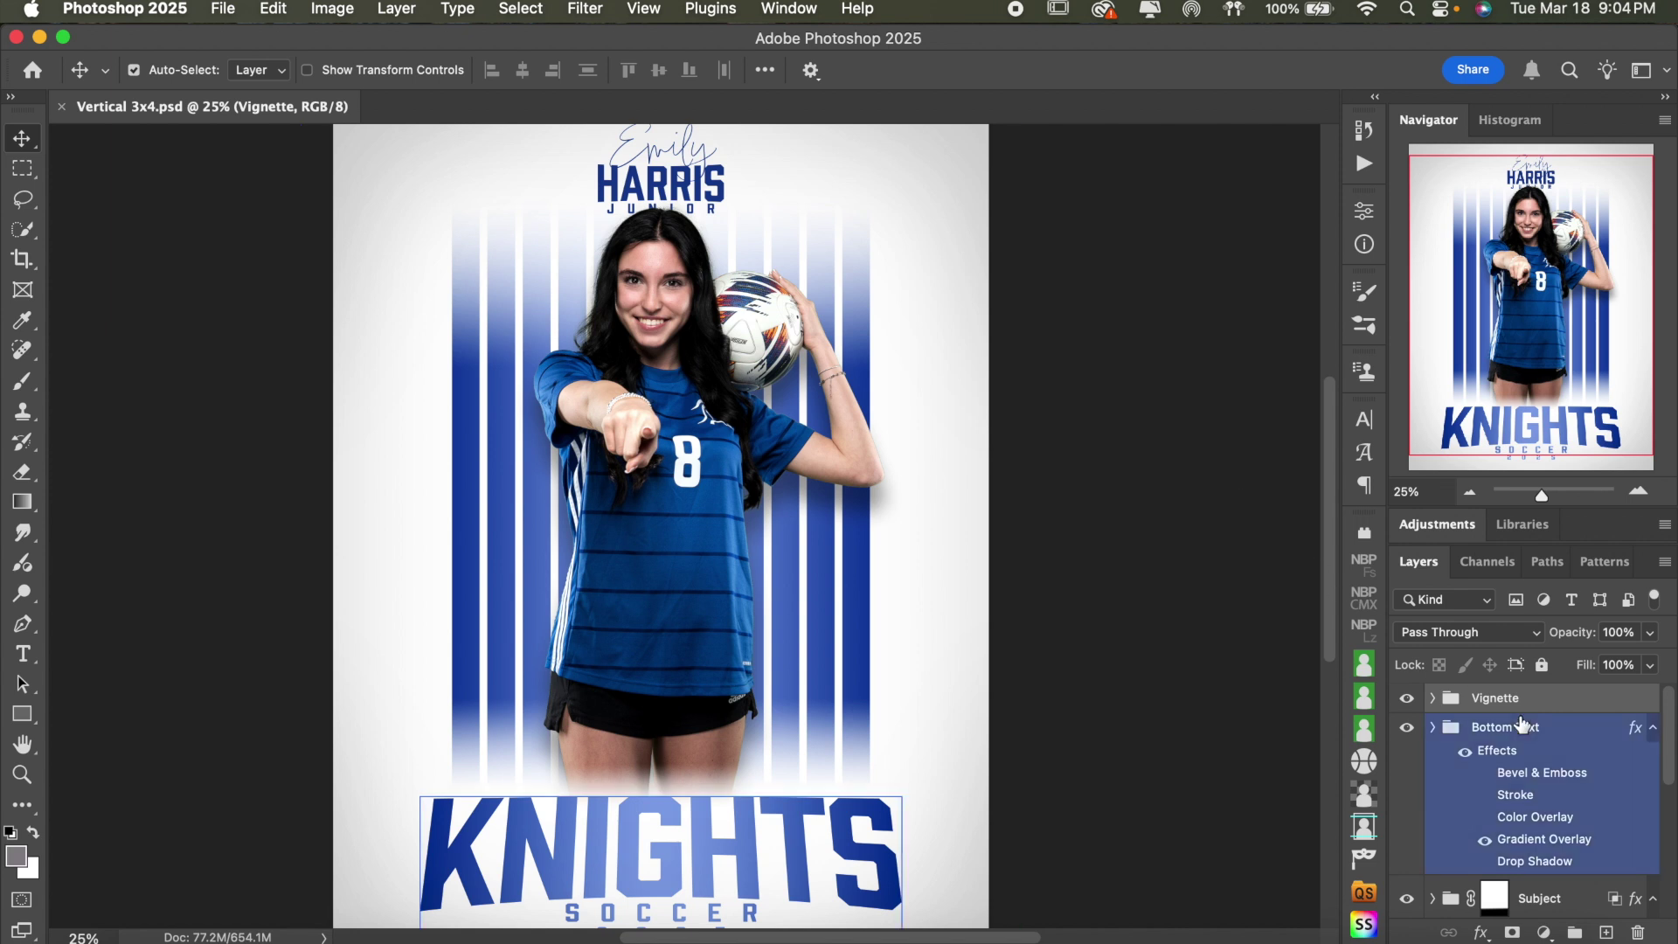
- Step through the layer groups with Alt shortcuts and land on the Vignette group
key("alt+bracketleft")
key("alt+bracketleft")
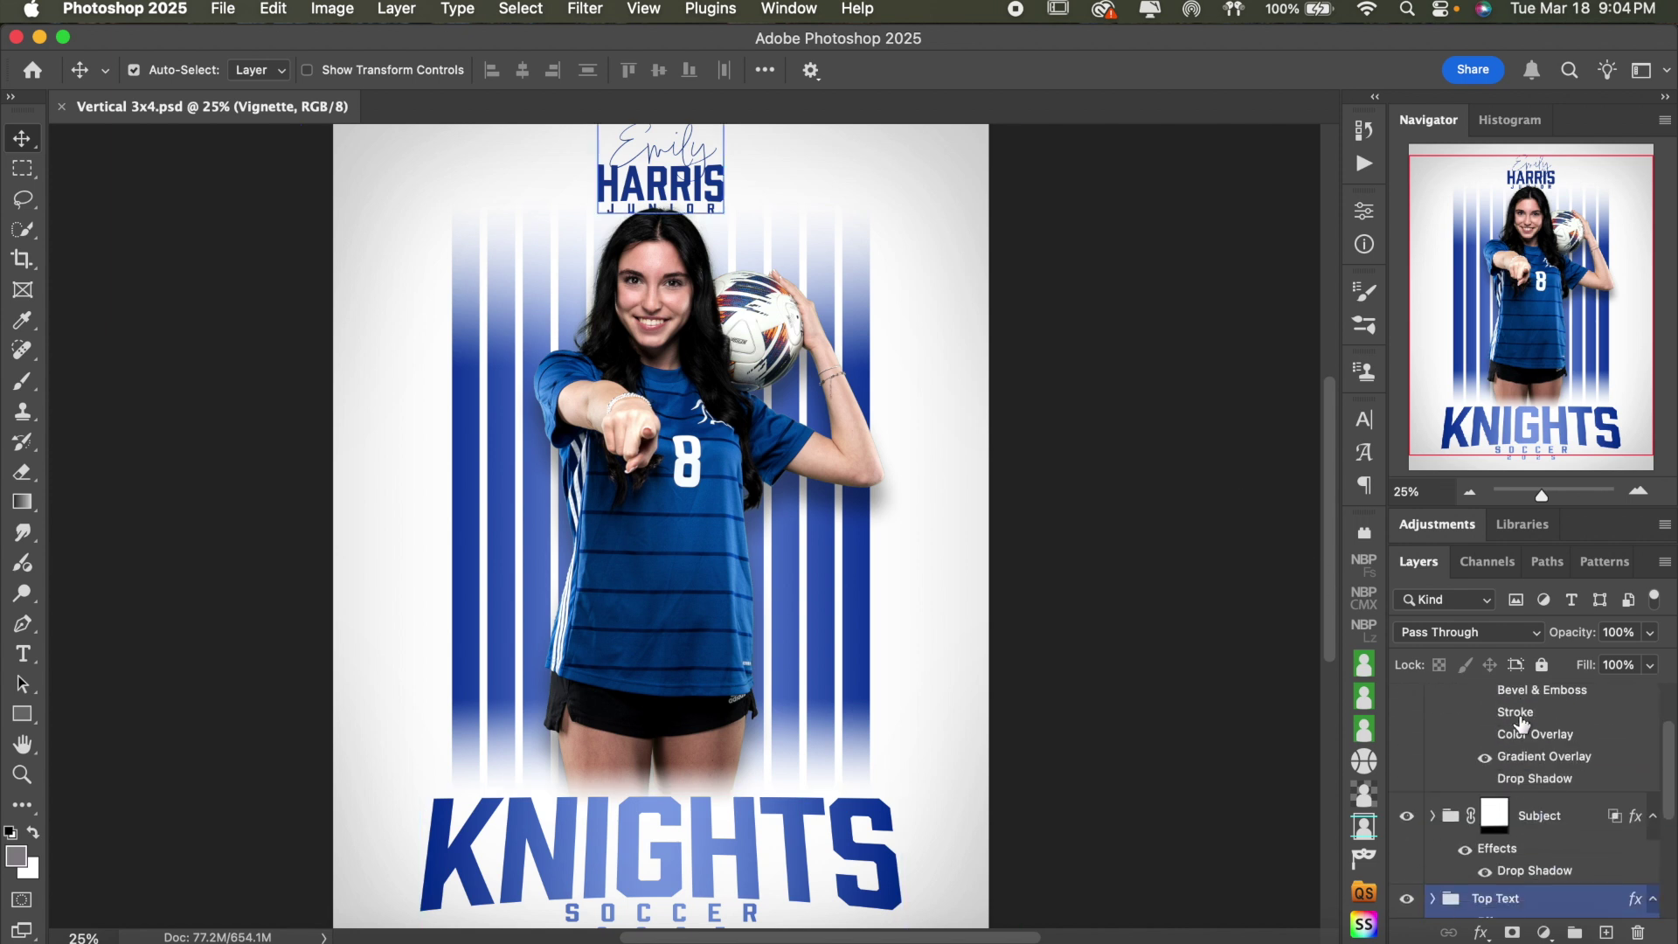
key("alt+period")
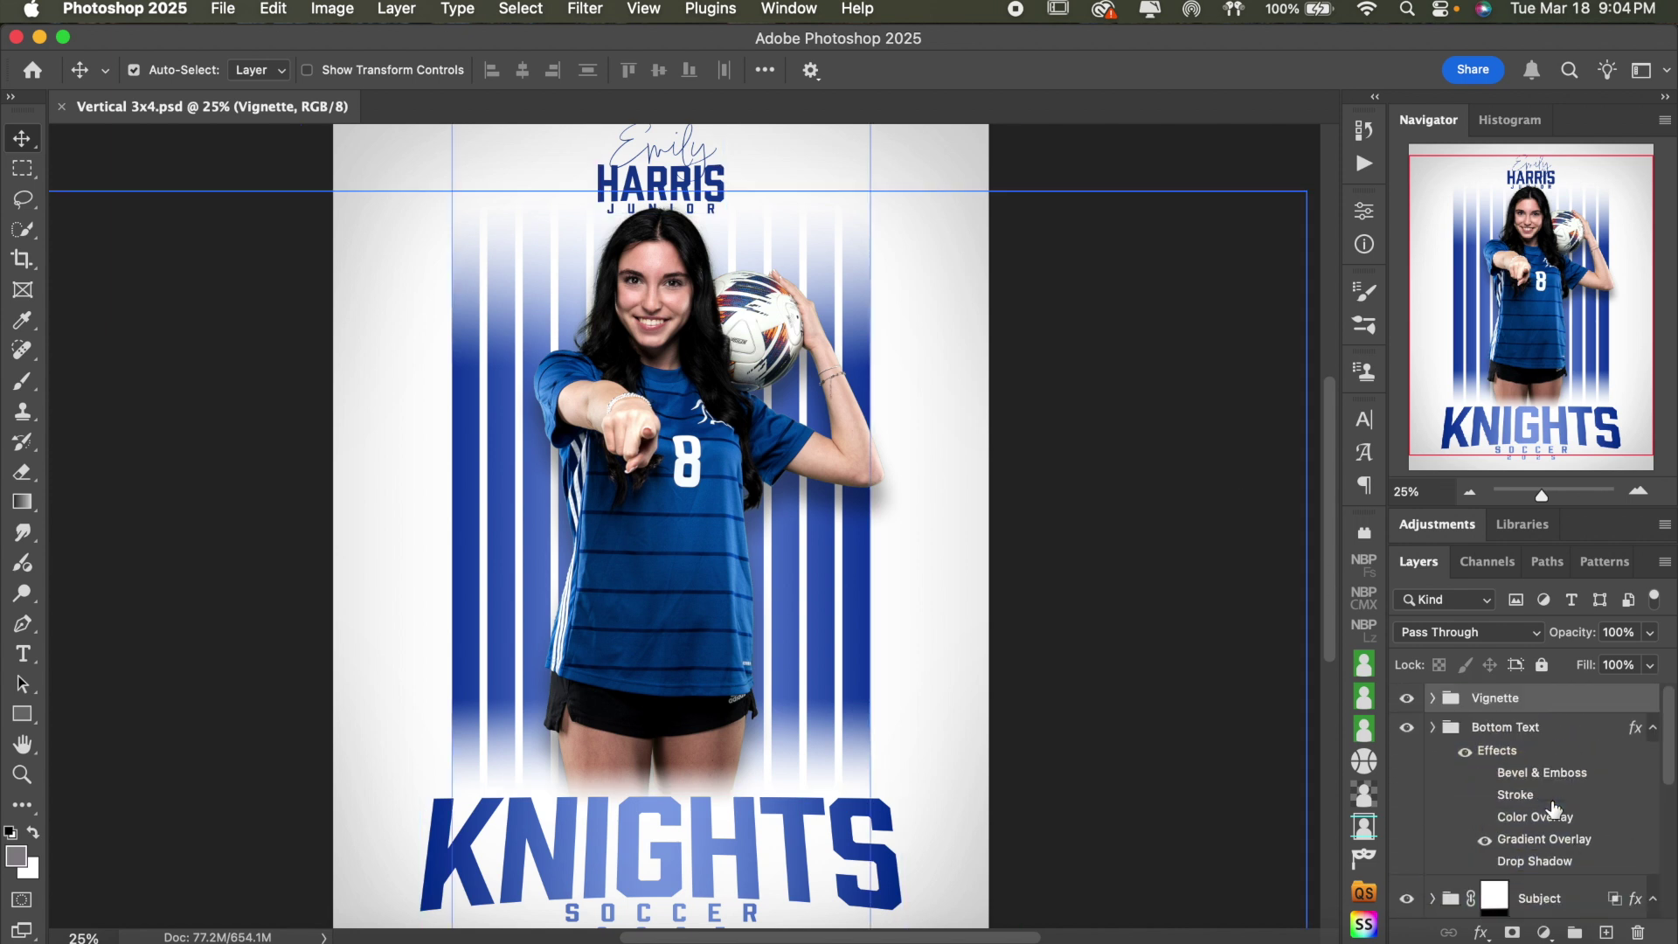
key("alt+bracketleft")
key("alt+bracketleft")
left_click(1589, 706)
- Select Bottom Text, then Vignette again, and zoom back out to the full poster
scroll(1589, 777, "down", 5)
scroll(1589, 778, "up", 5)
left_click(1589, 778)
left_click(1573, 706)
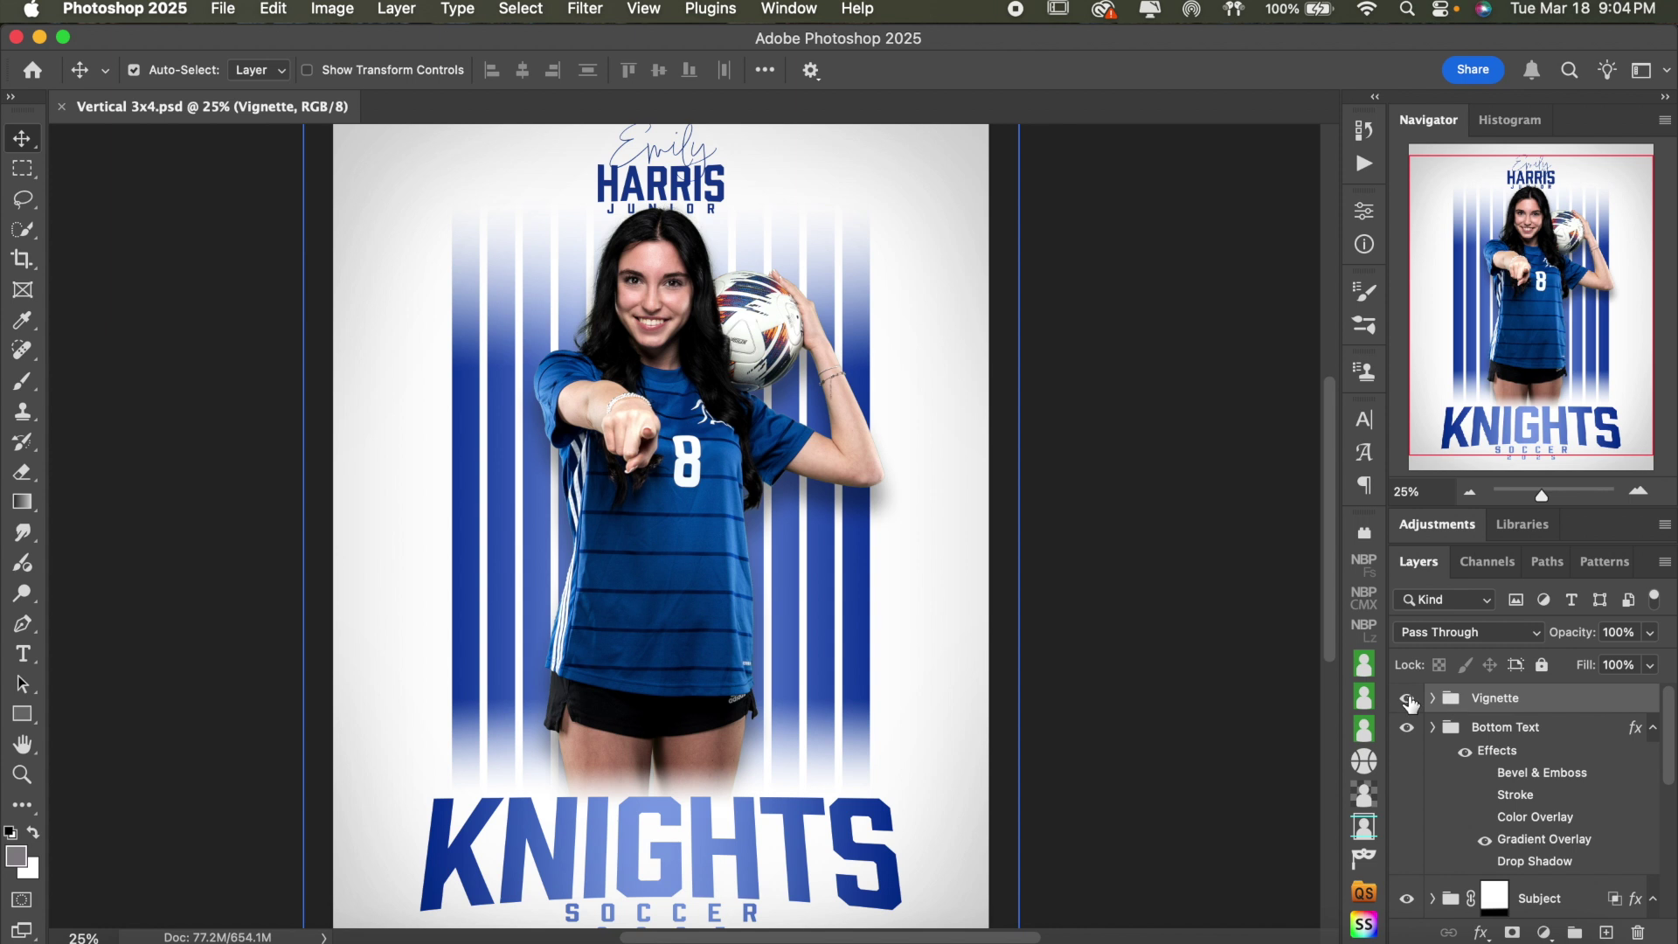
left_click(1470, 492)
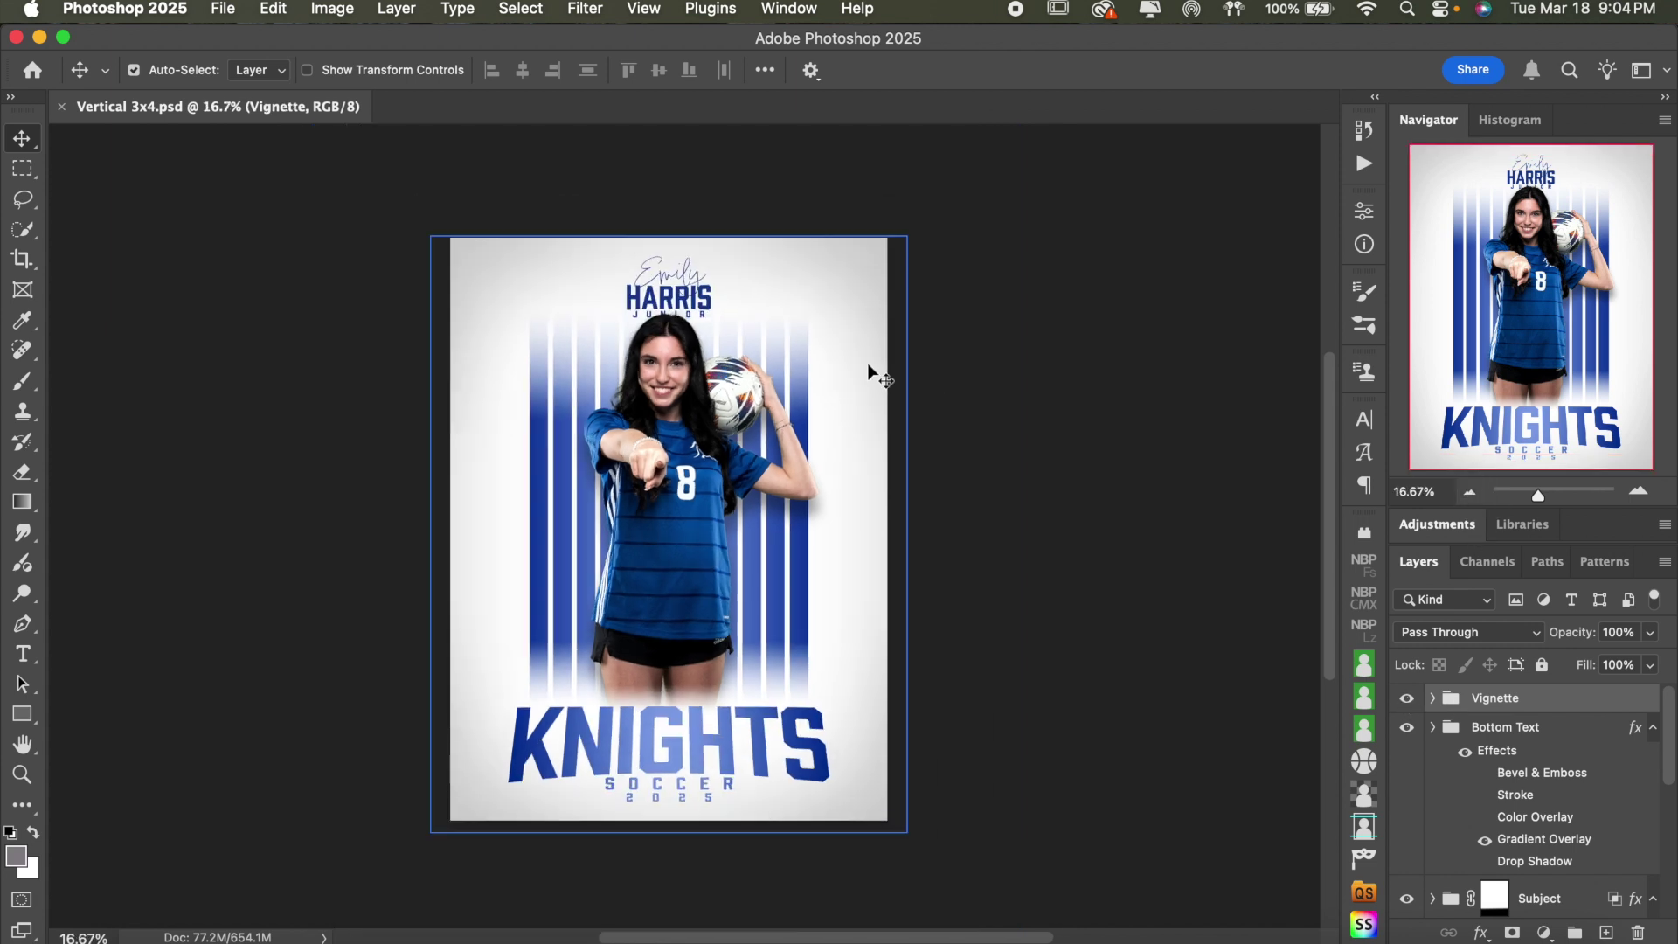
- Expand the Vignette group and hide then show it to compare the poster
left_click(1432, 698)
left_click(1453, 733)
left_click(1416, 704)
left_click(1408, 699)
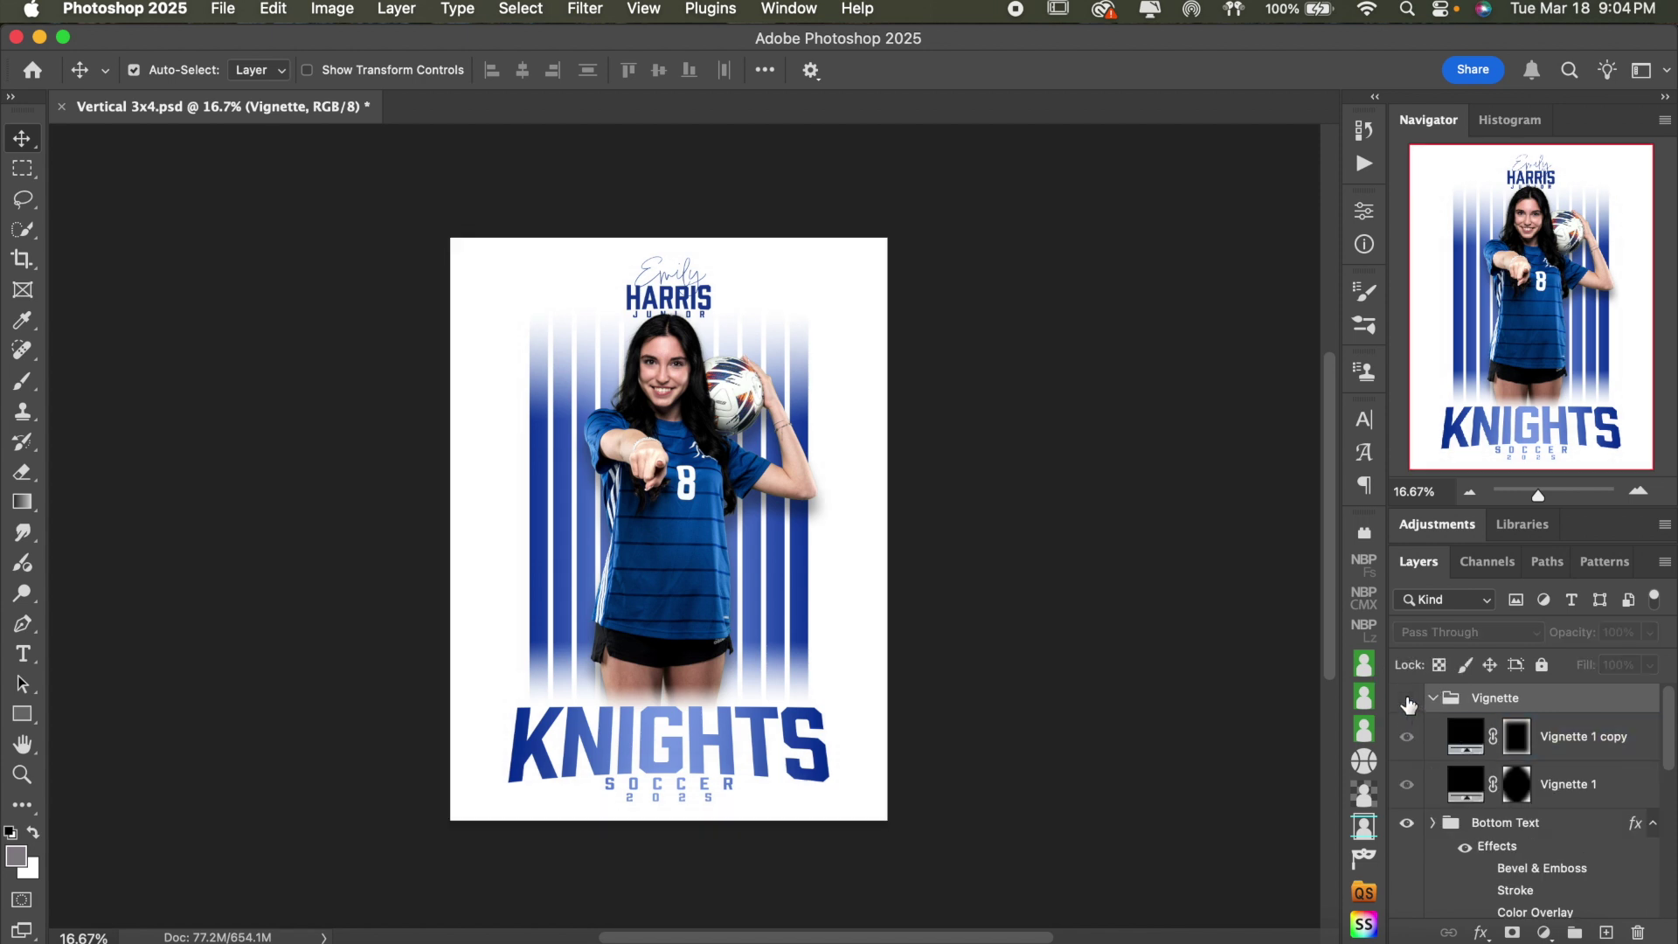
left_click(1407, 699)
- Toggle visibility of the Vignette 1 copy and Vignette 1 layers, leaving both visible
left_click(1420, 740)
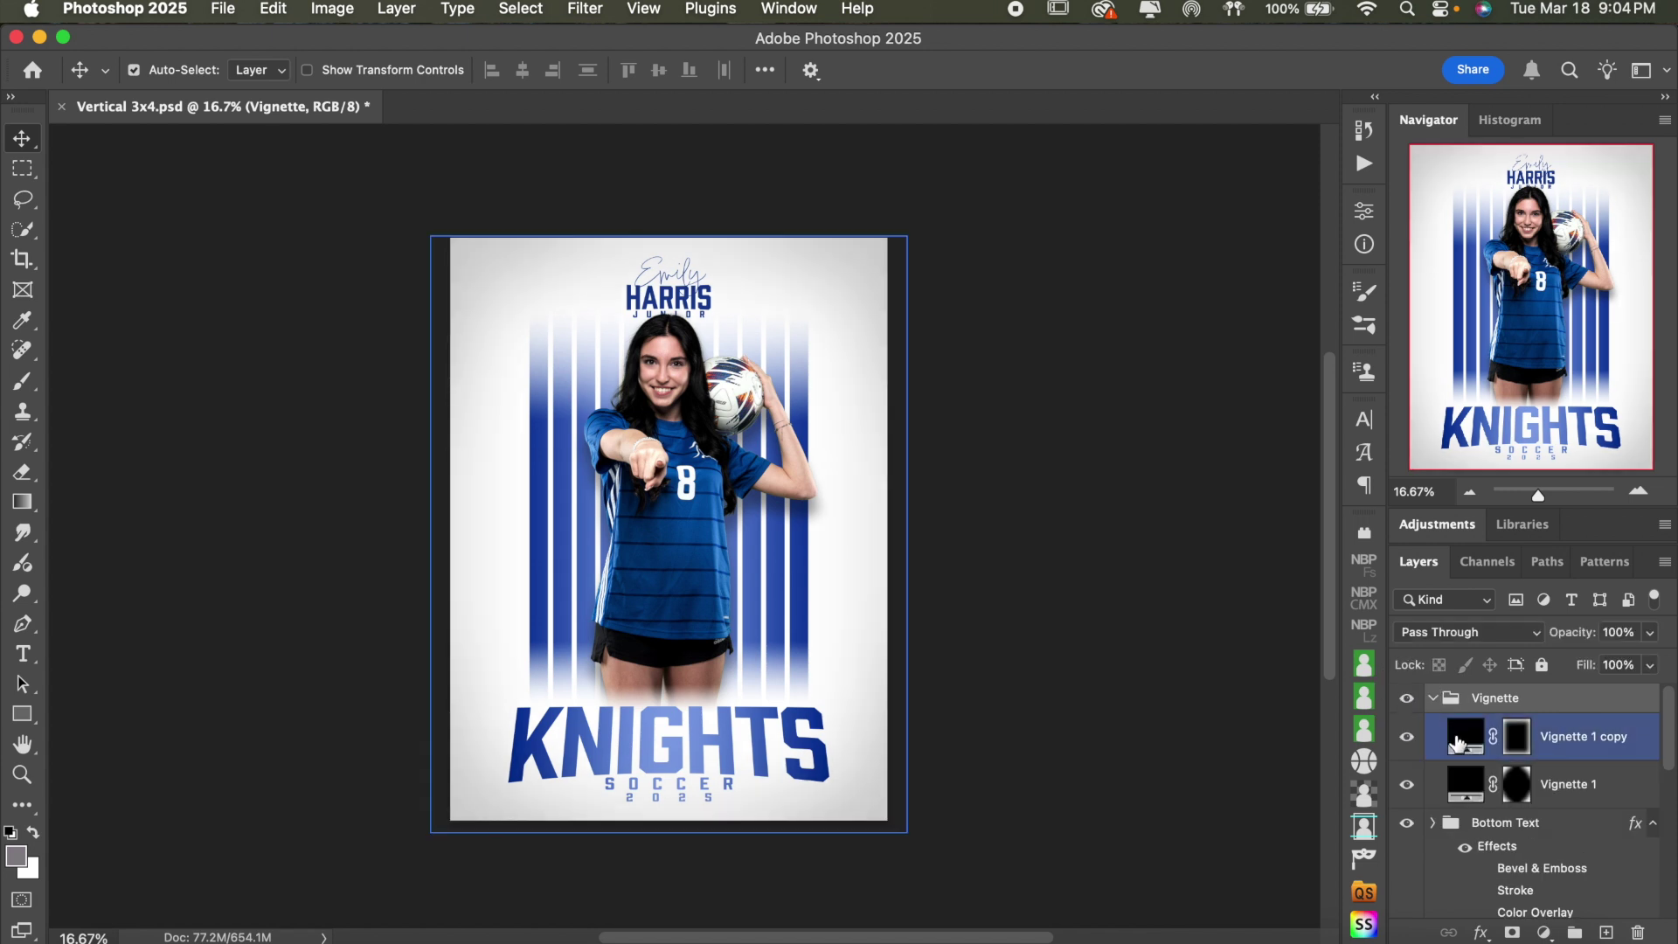
left_click(1407, 737)
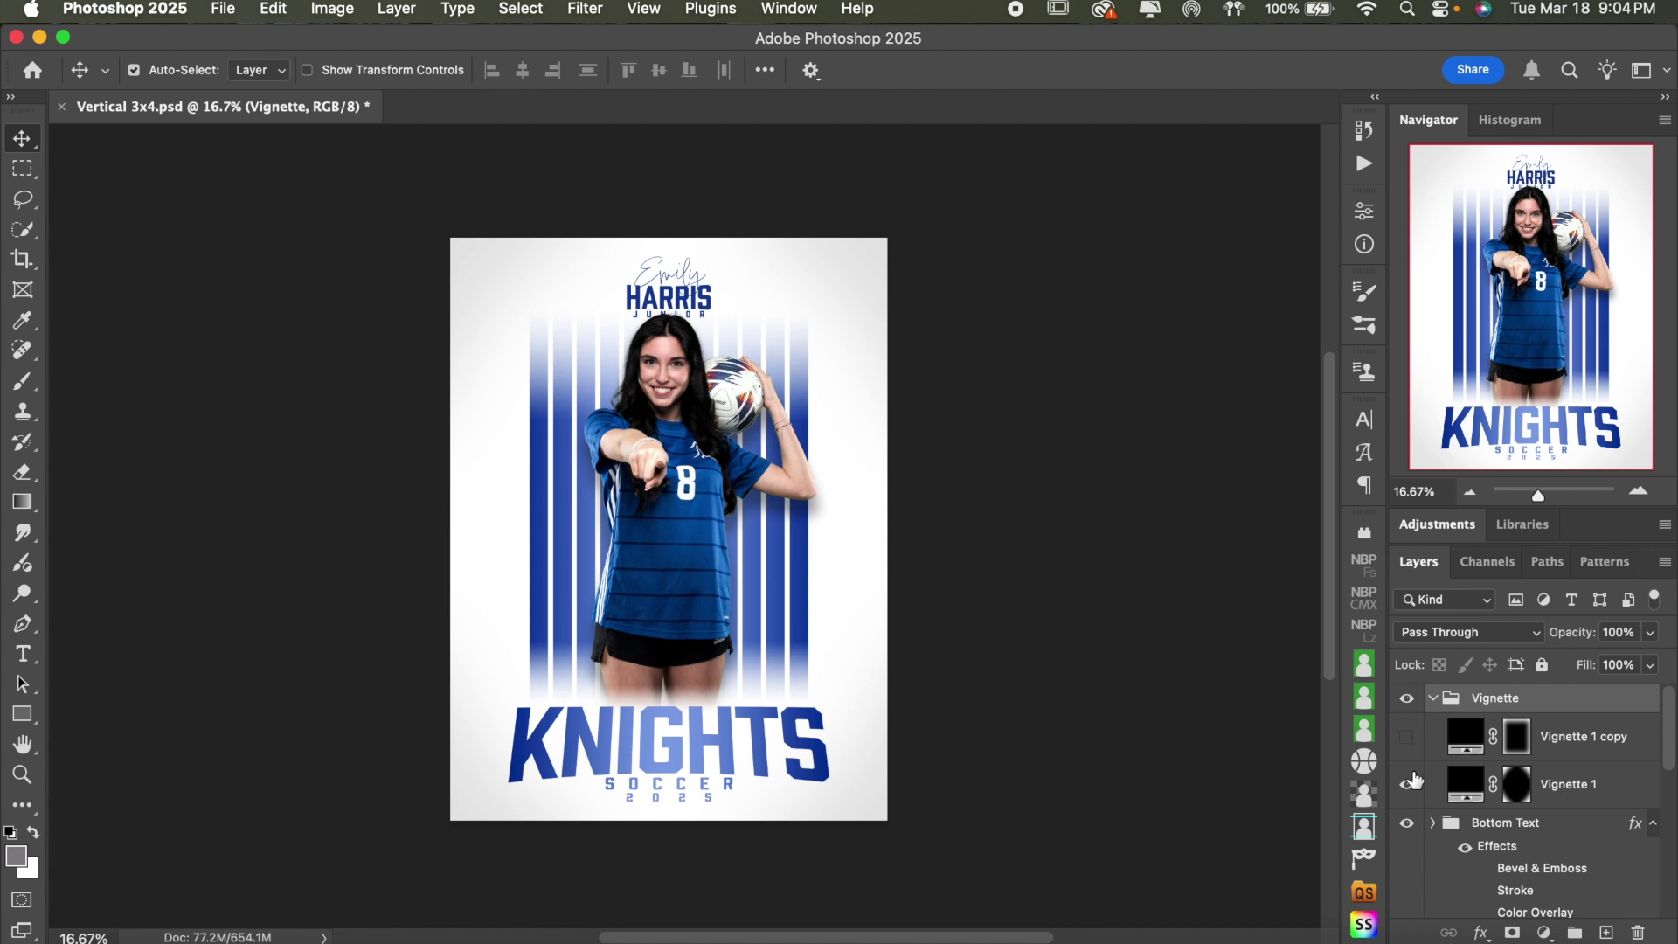
left_click(1407, 784)
left_click(1407, 736)
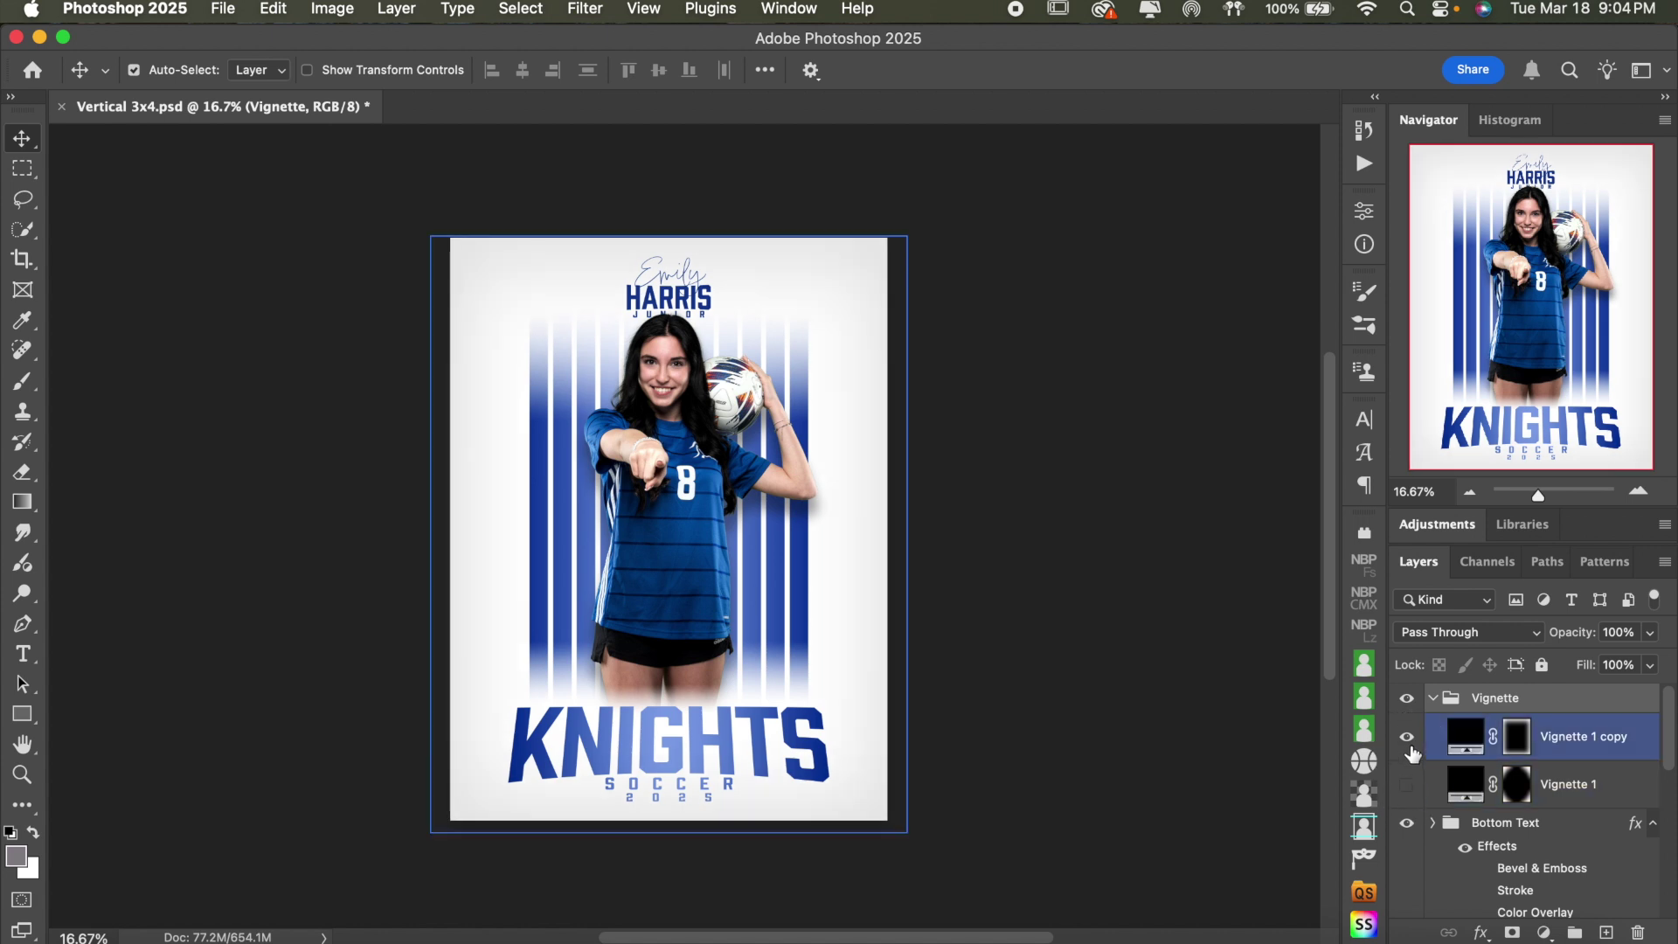
left_click(1408, 738)
left_click(1408, 738)
left_click(1407, 785)
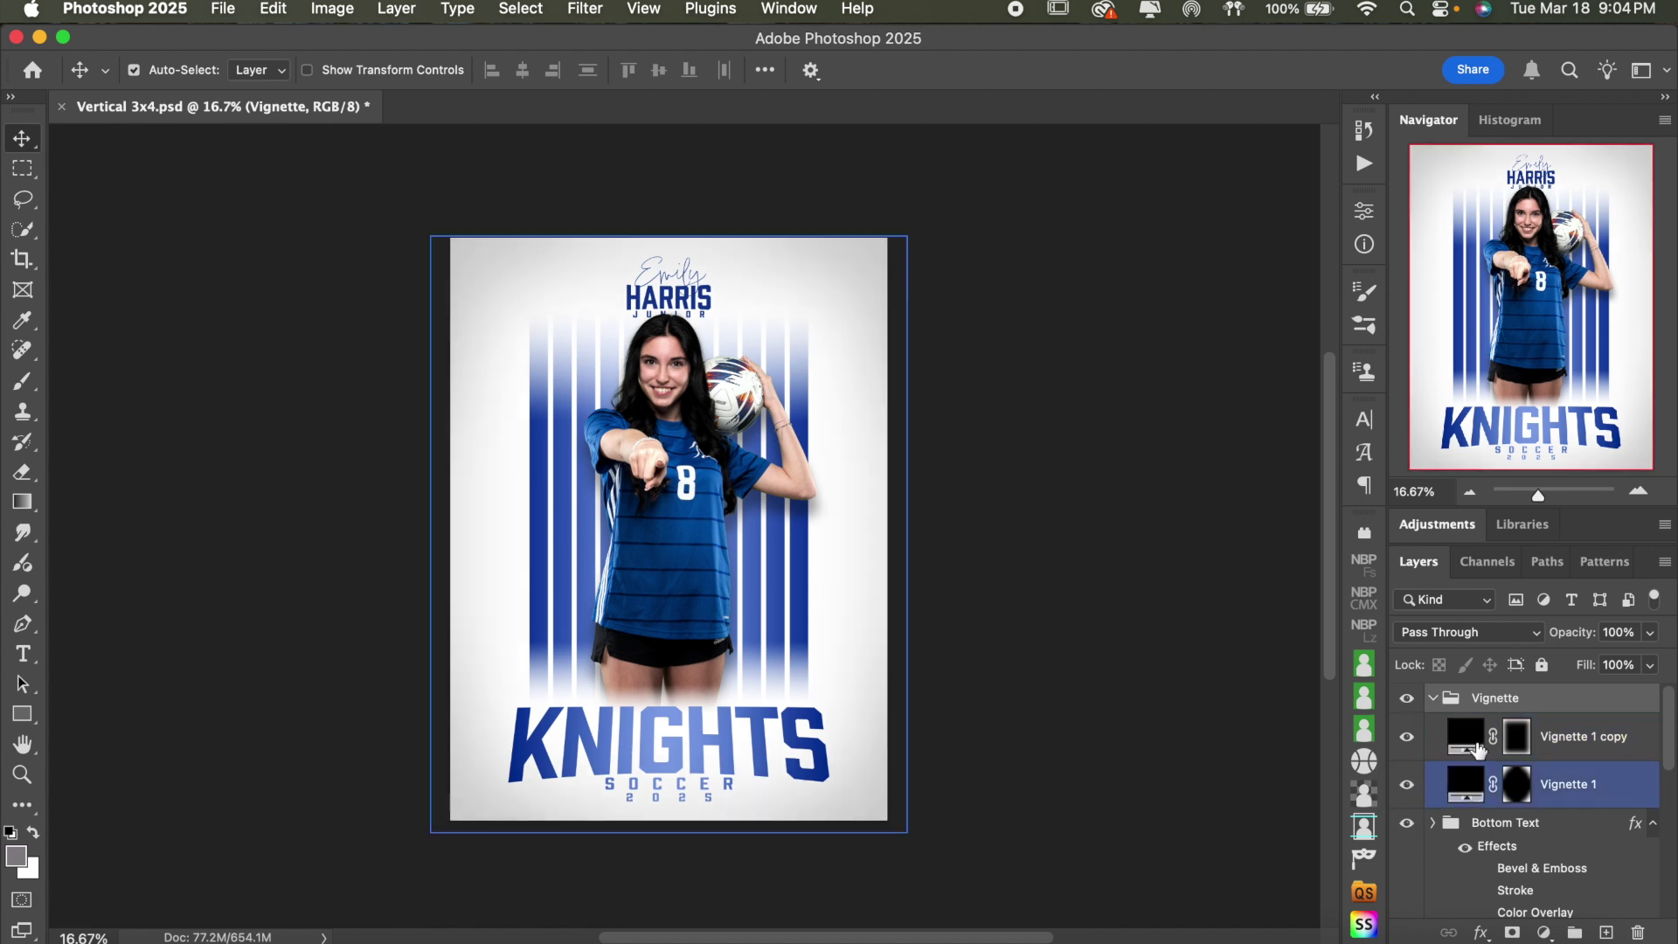
- Inspect the Vignette 1 copy and Vignette 1 layers, then collapse the Vignette group
left_click(1599, 737)
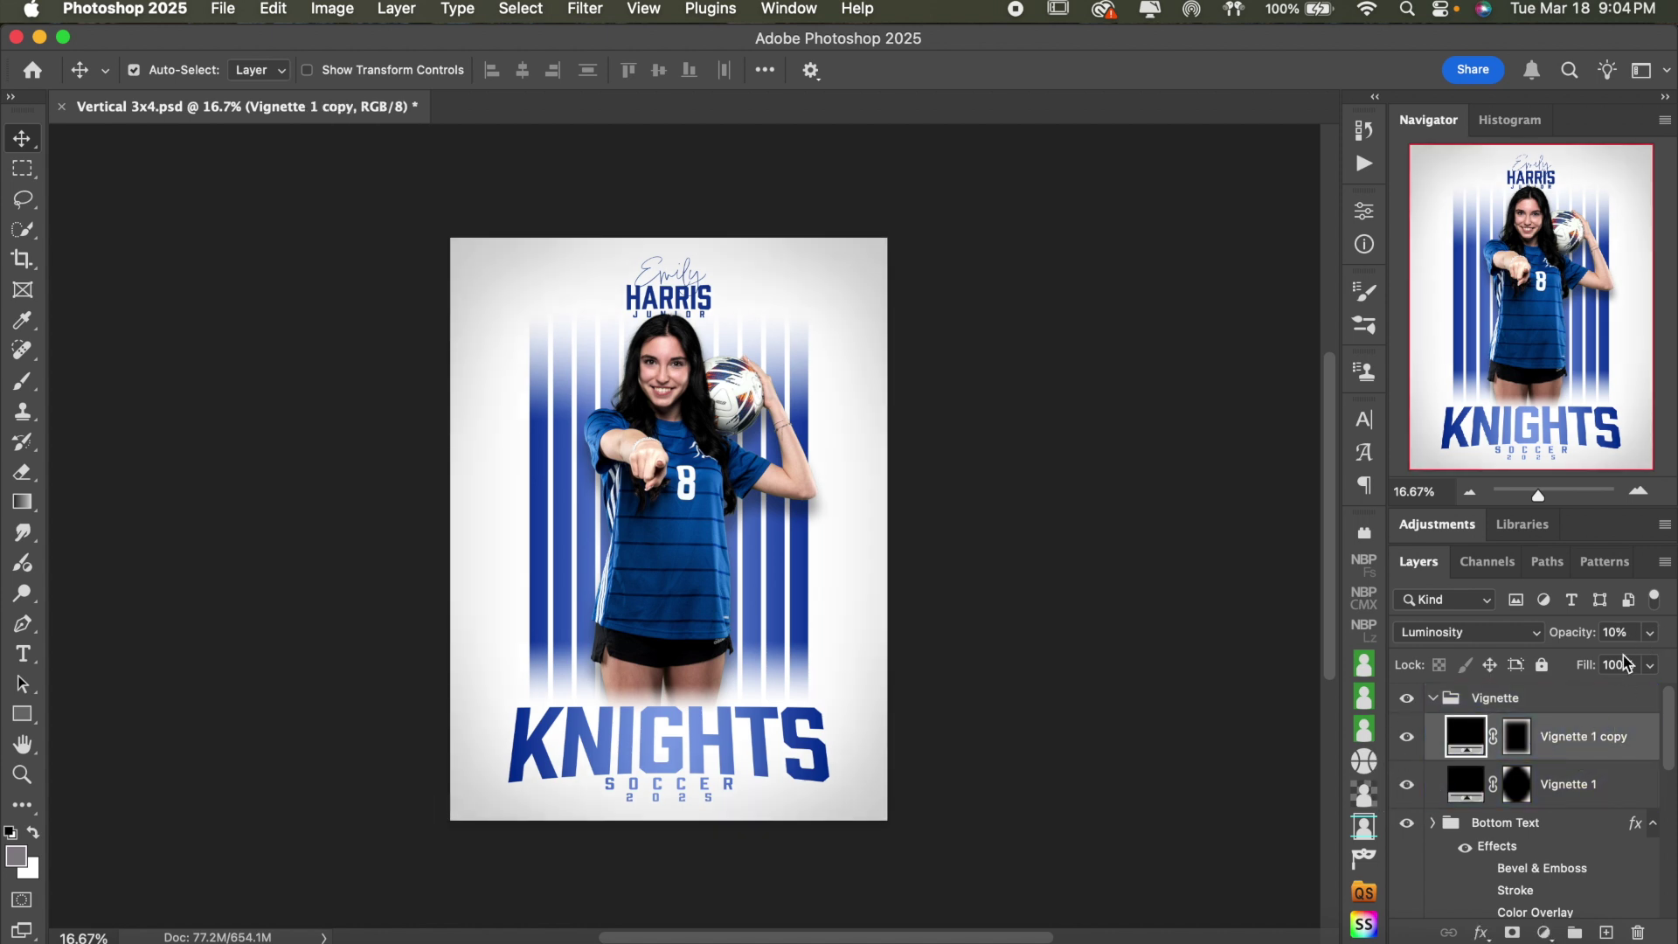
left_click(1618, 786)
left_click(1616, 749)
left_click(1453, 697)
left_click(1434, 697)
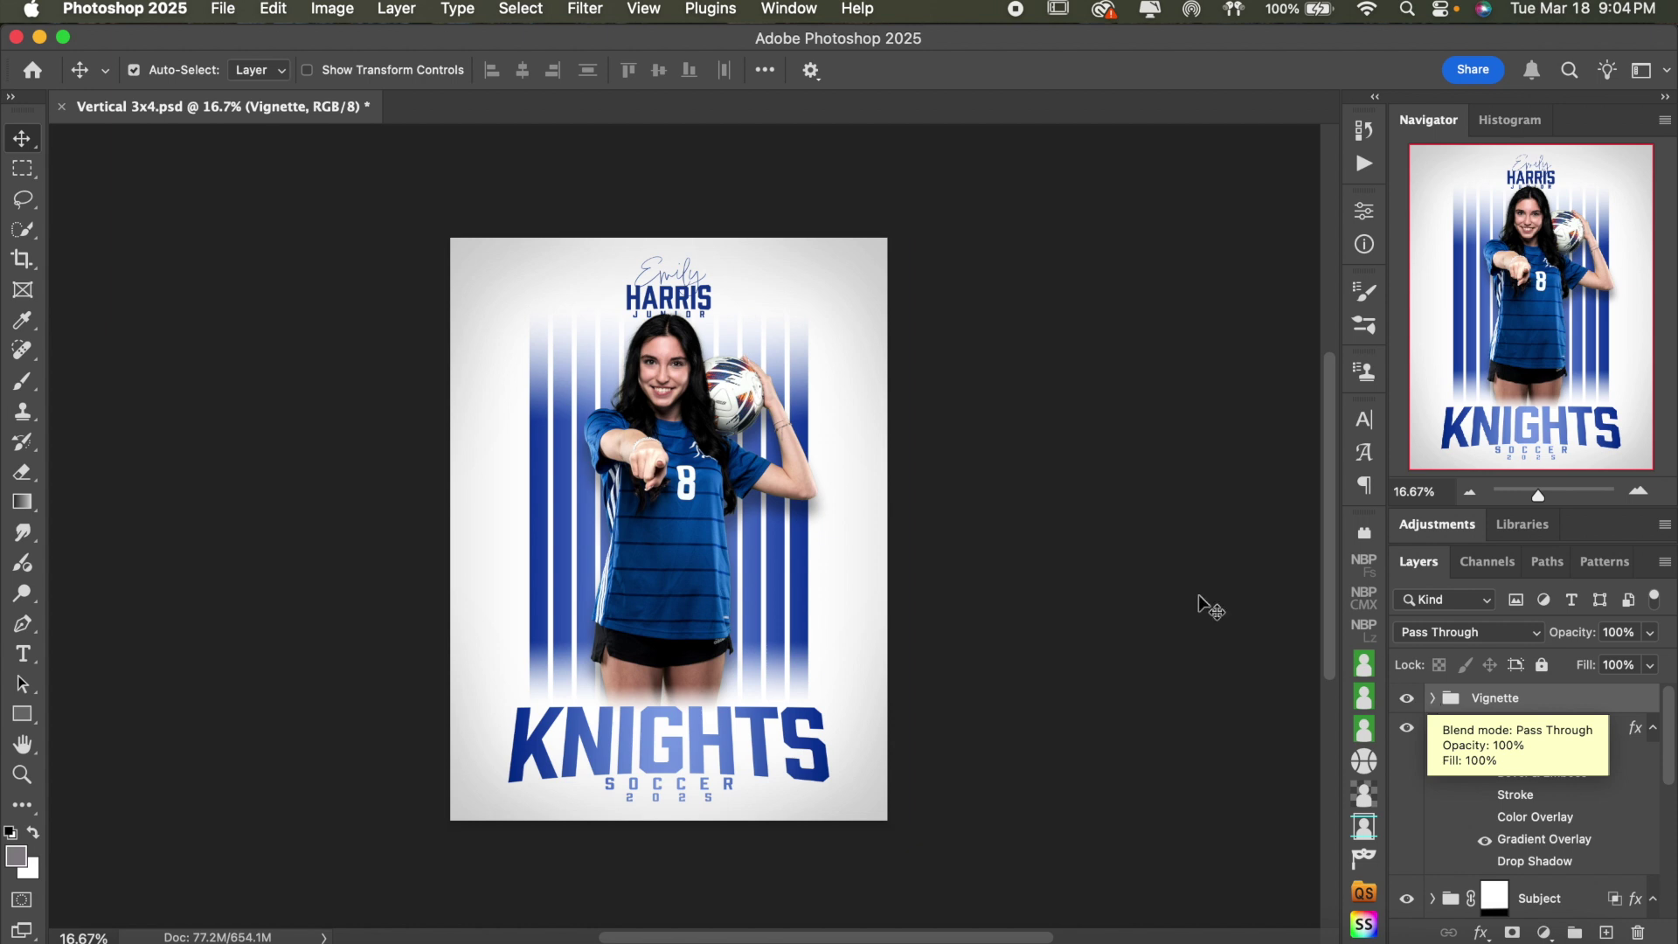
- Select the Bottom Text group and hide then show the KNIGHTS text
left_click(1547, 747)
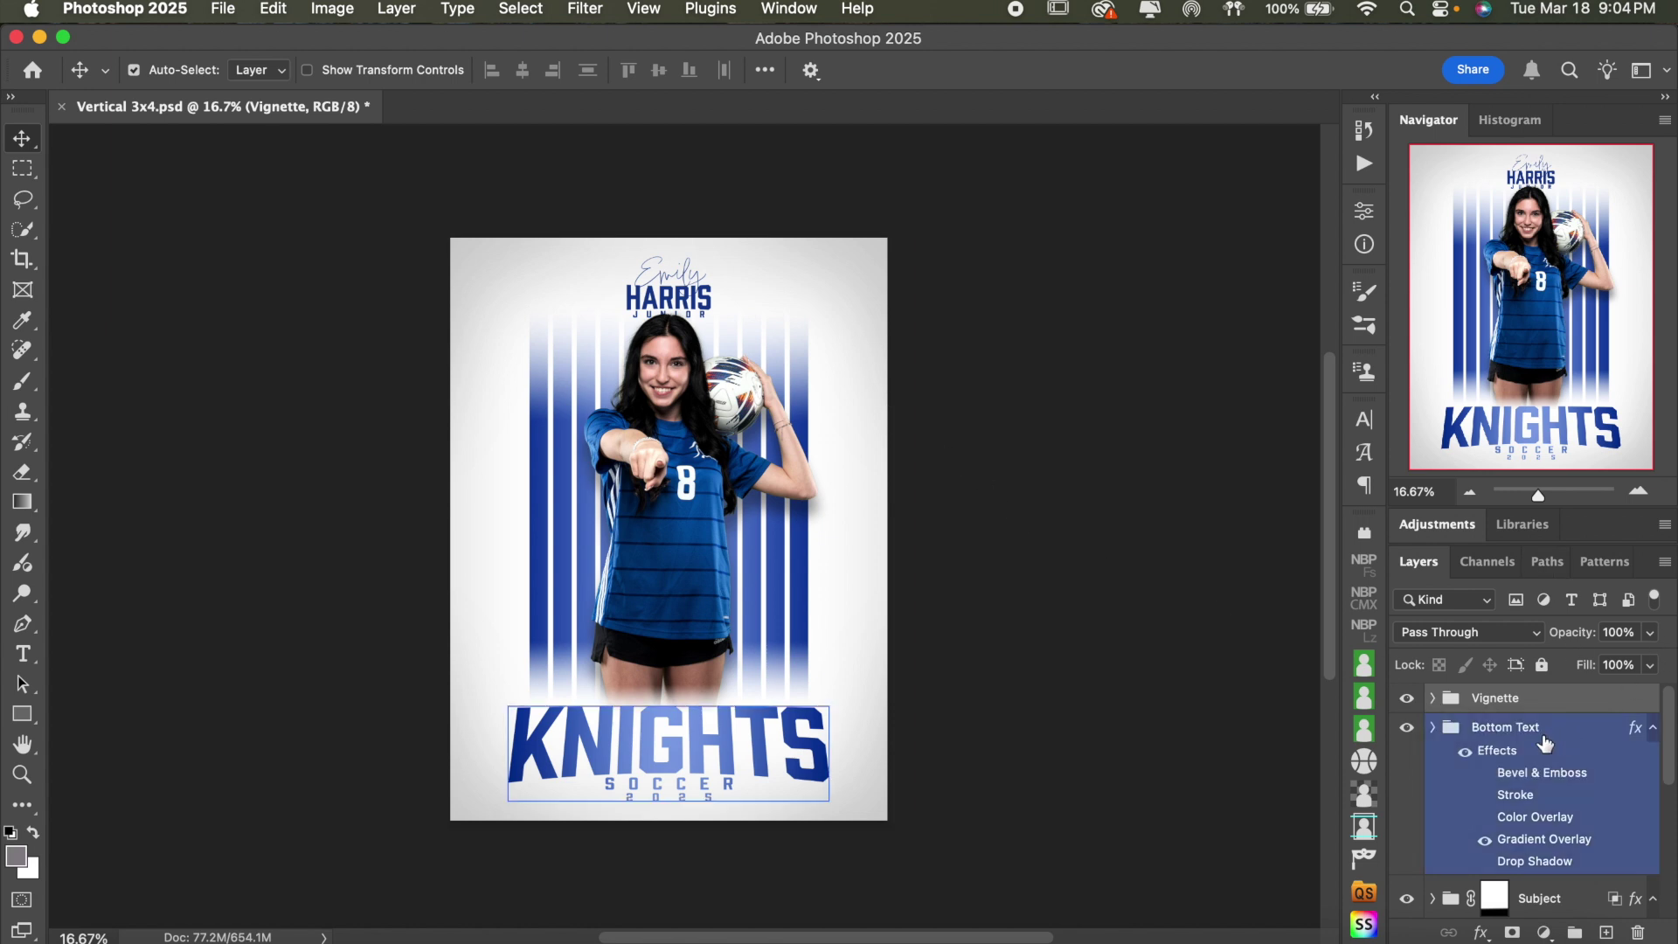
left_click(1210, 631)
left_click(1555, 752)
left_click(1454, 705)
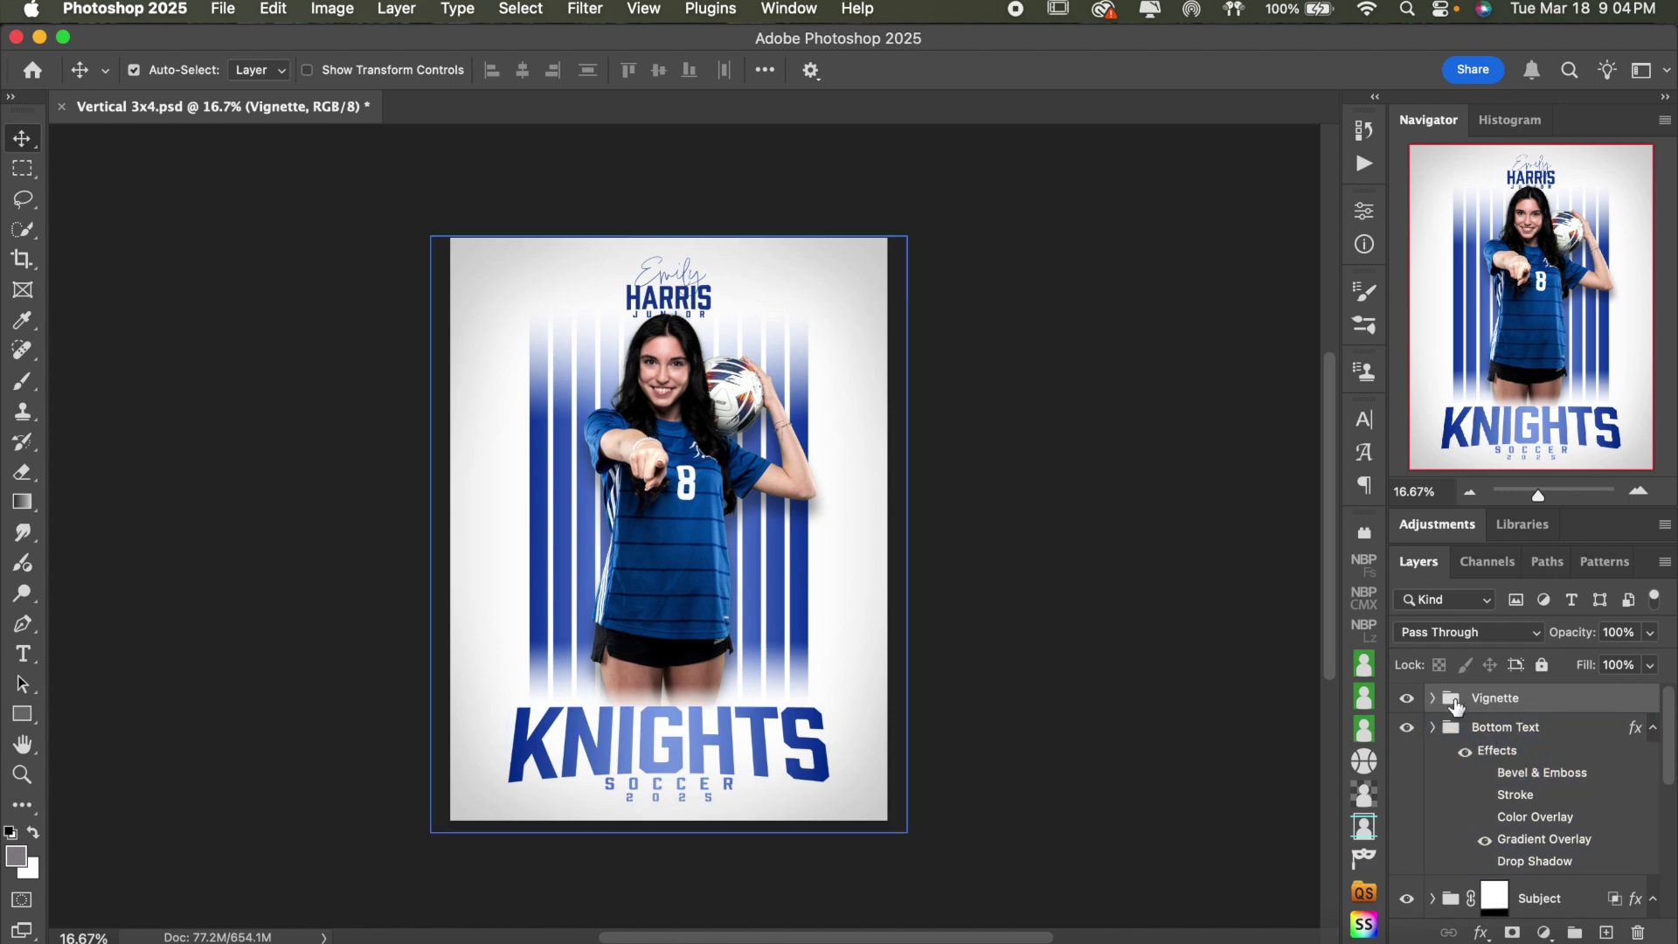
left_click(1406, 727)
left_click(1406, 727)
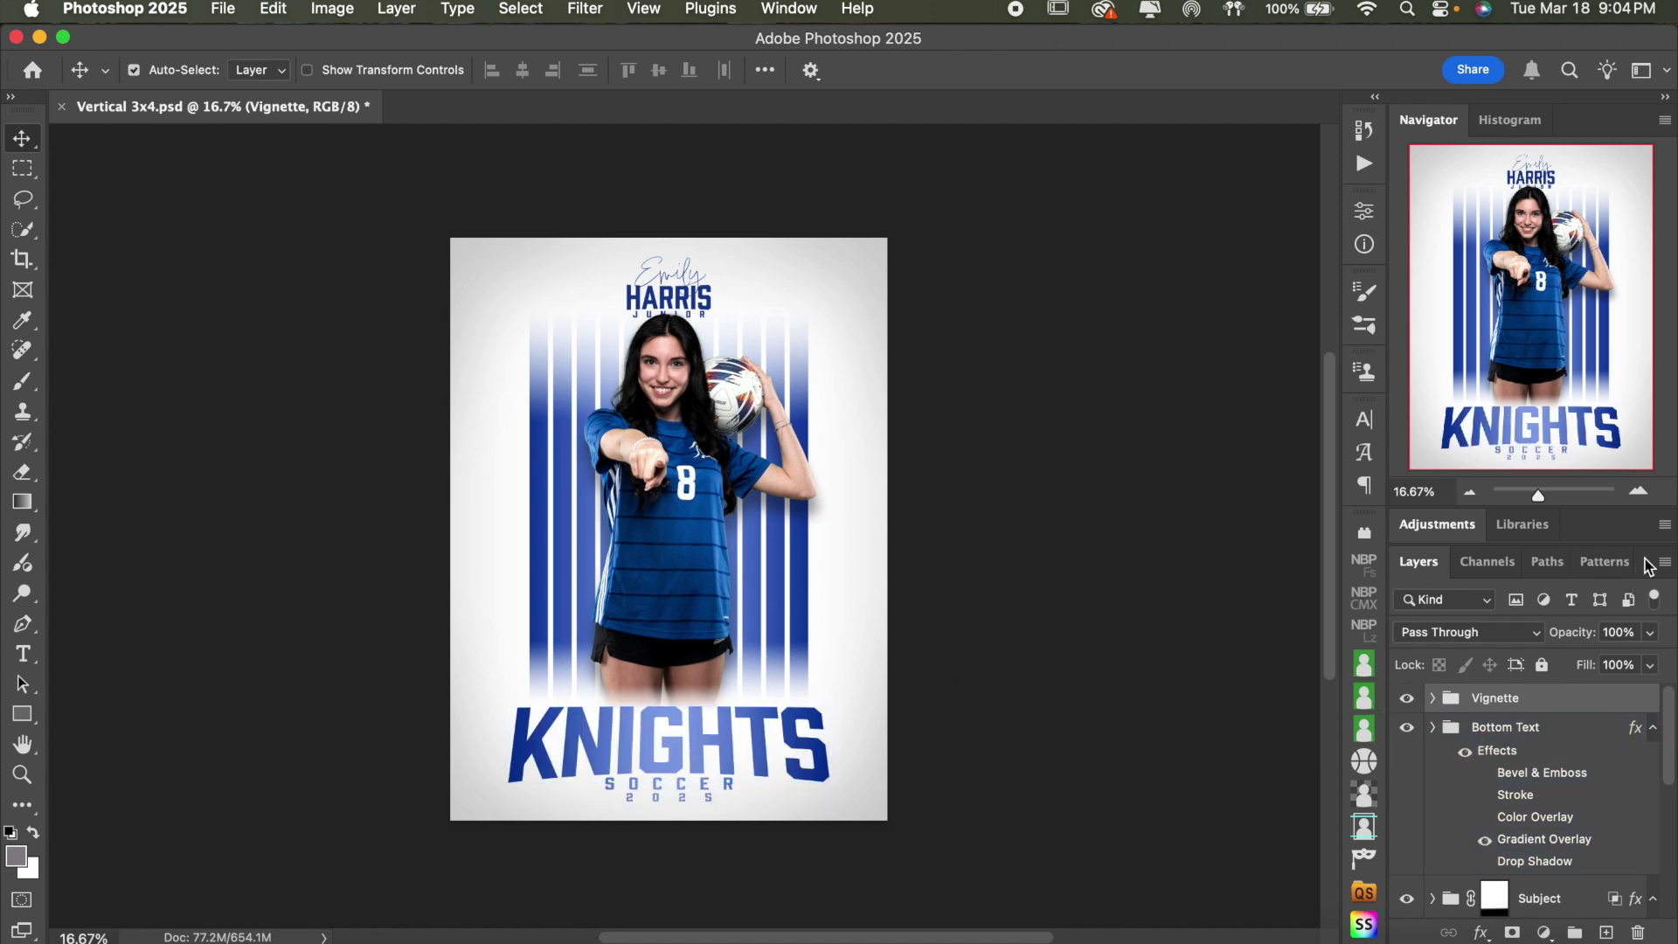
- Zoom to 25% and turn off the Bottom Text effects, leaving KNIGHTS black
left_click(1639, 491)
scroll(1299, 587, "down", 5)
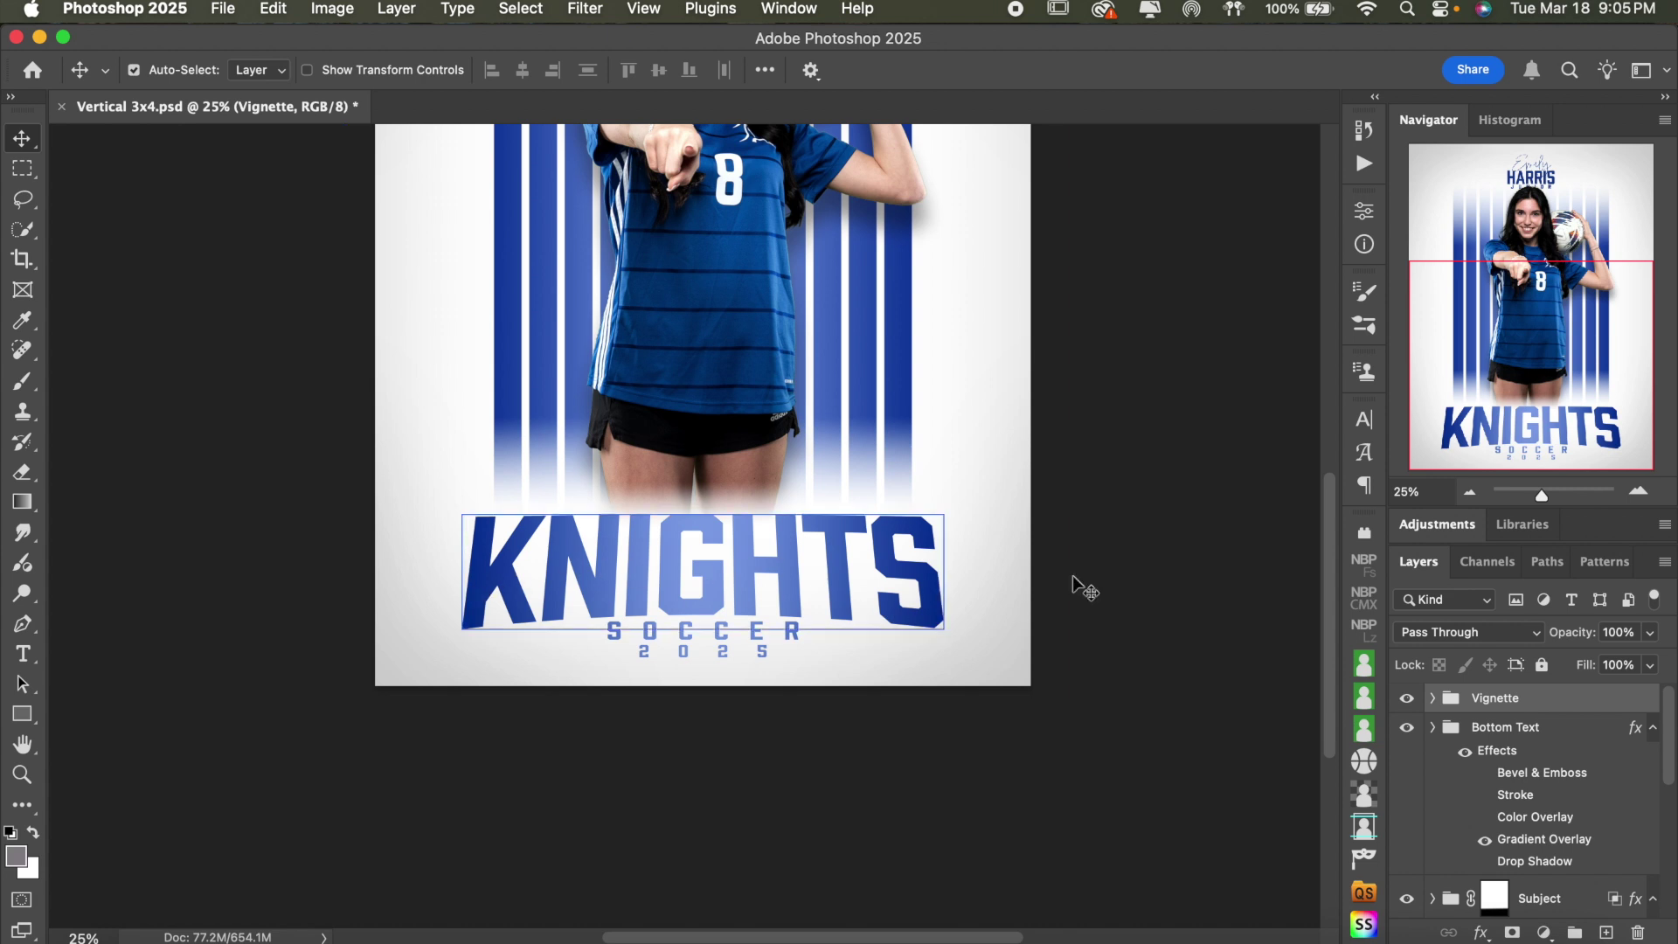
left_click(1477, 748)
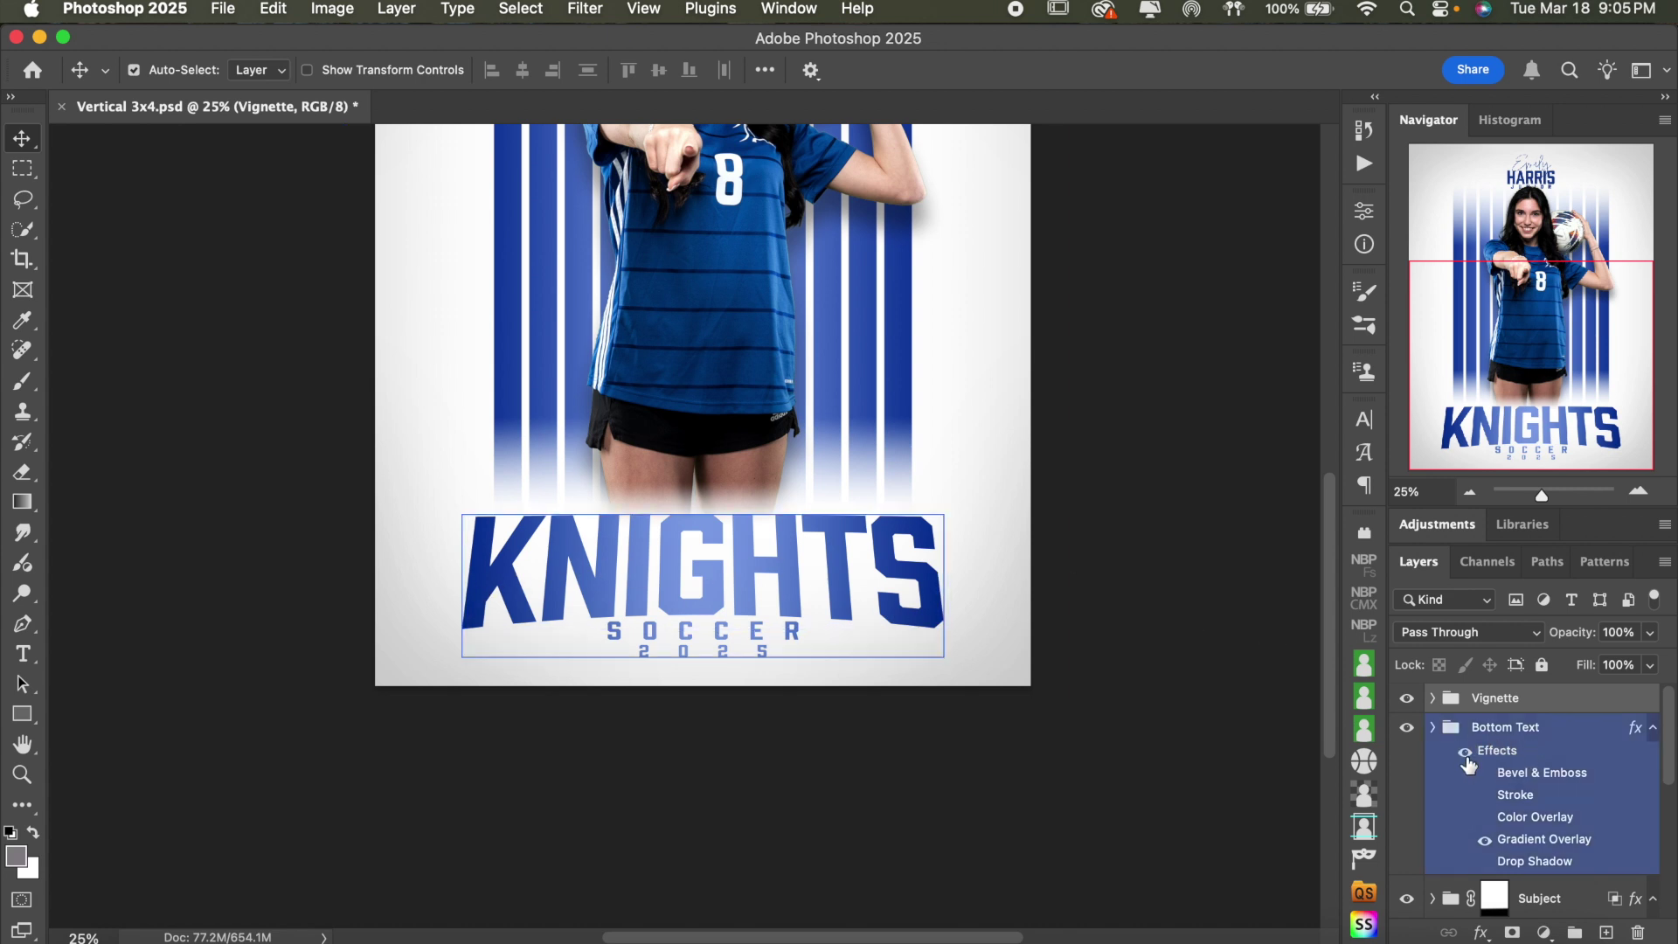
left_click(1466, 754)
left_click(1173, 655)
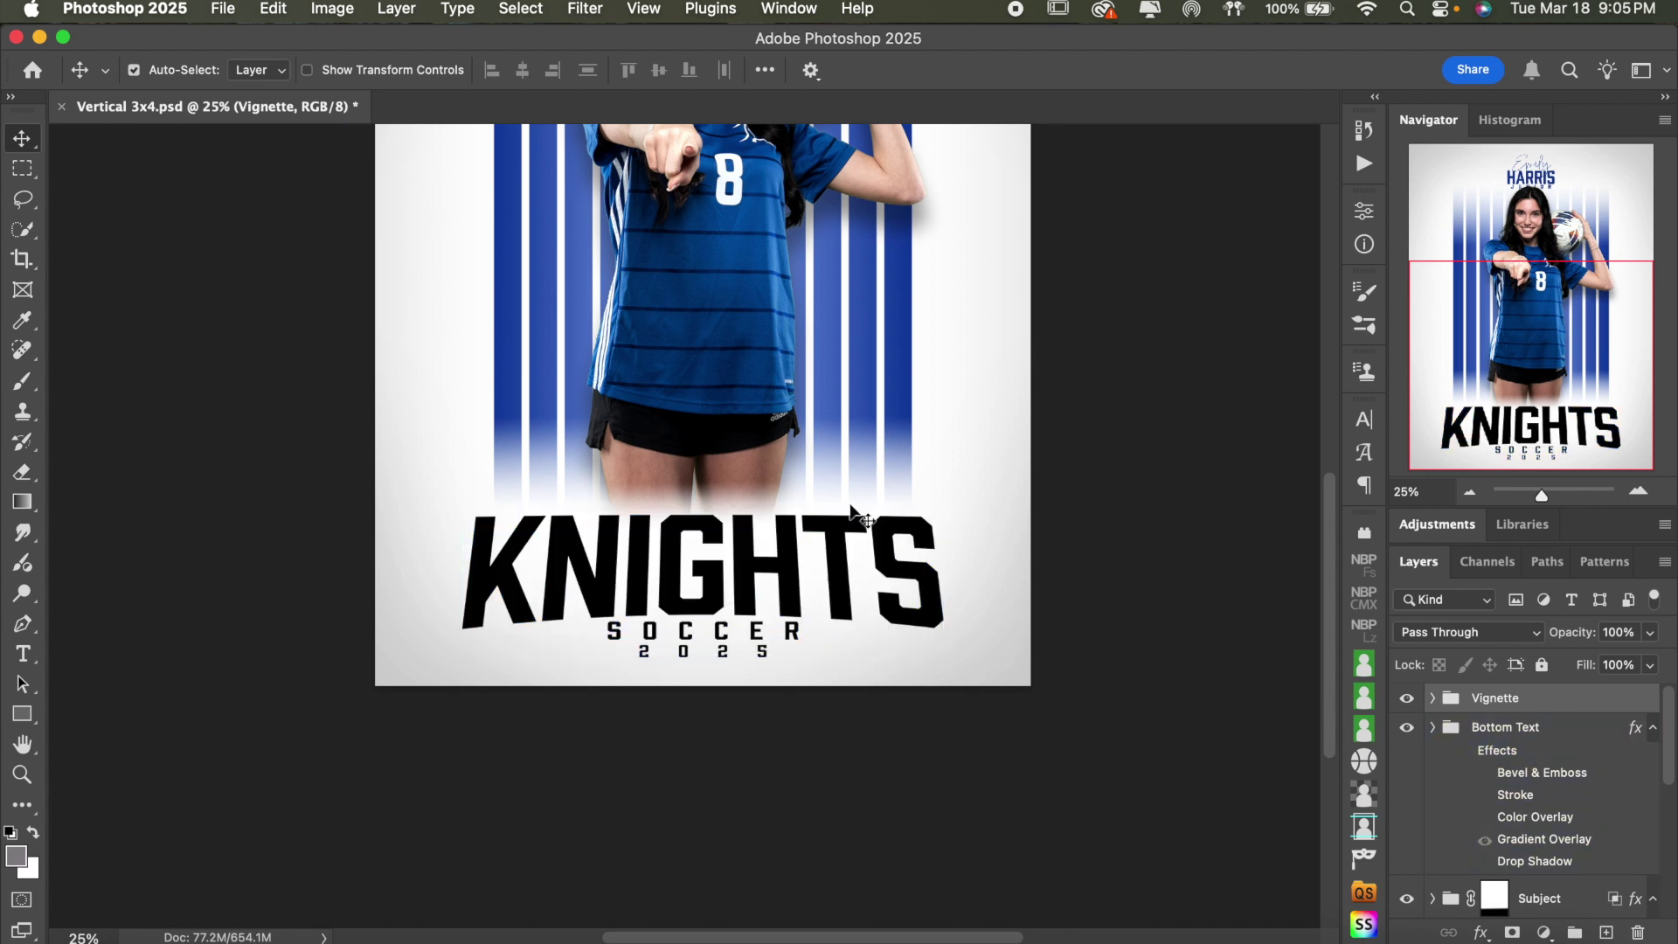
- Select the word KNIGHTS with the Type tool, then cancel the text edit
left_click(23, 654)
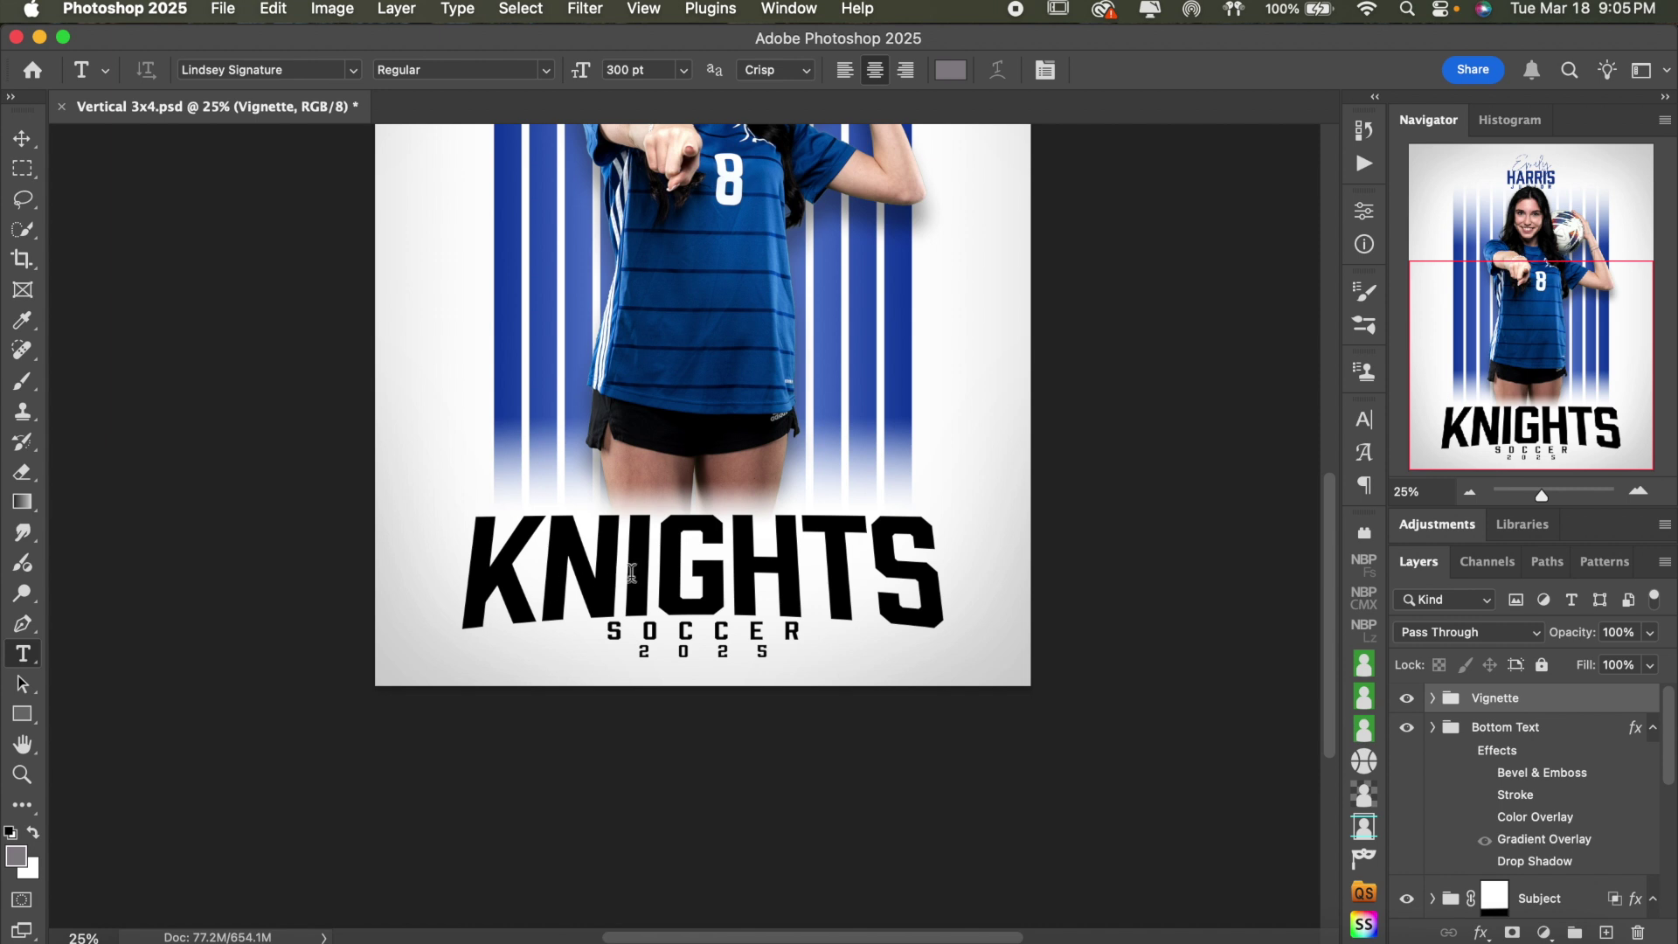
left_click(686, 602)
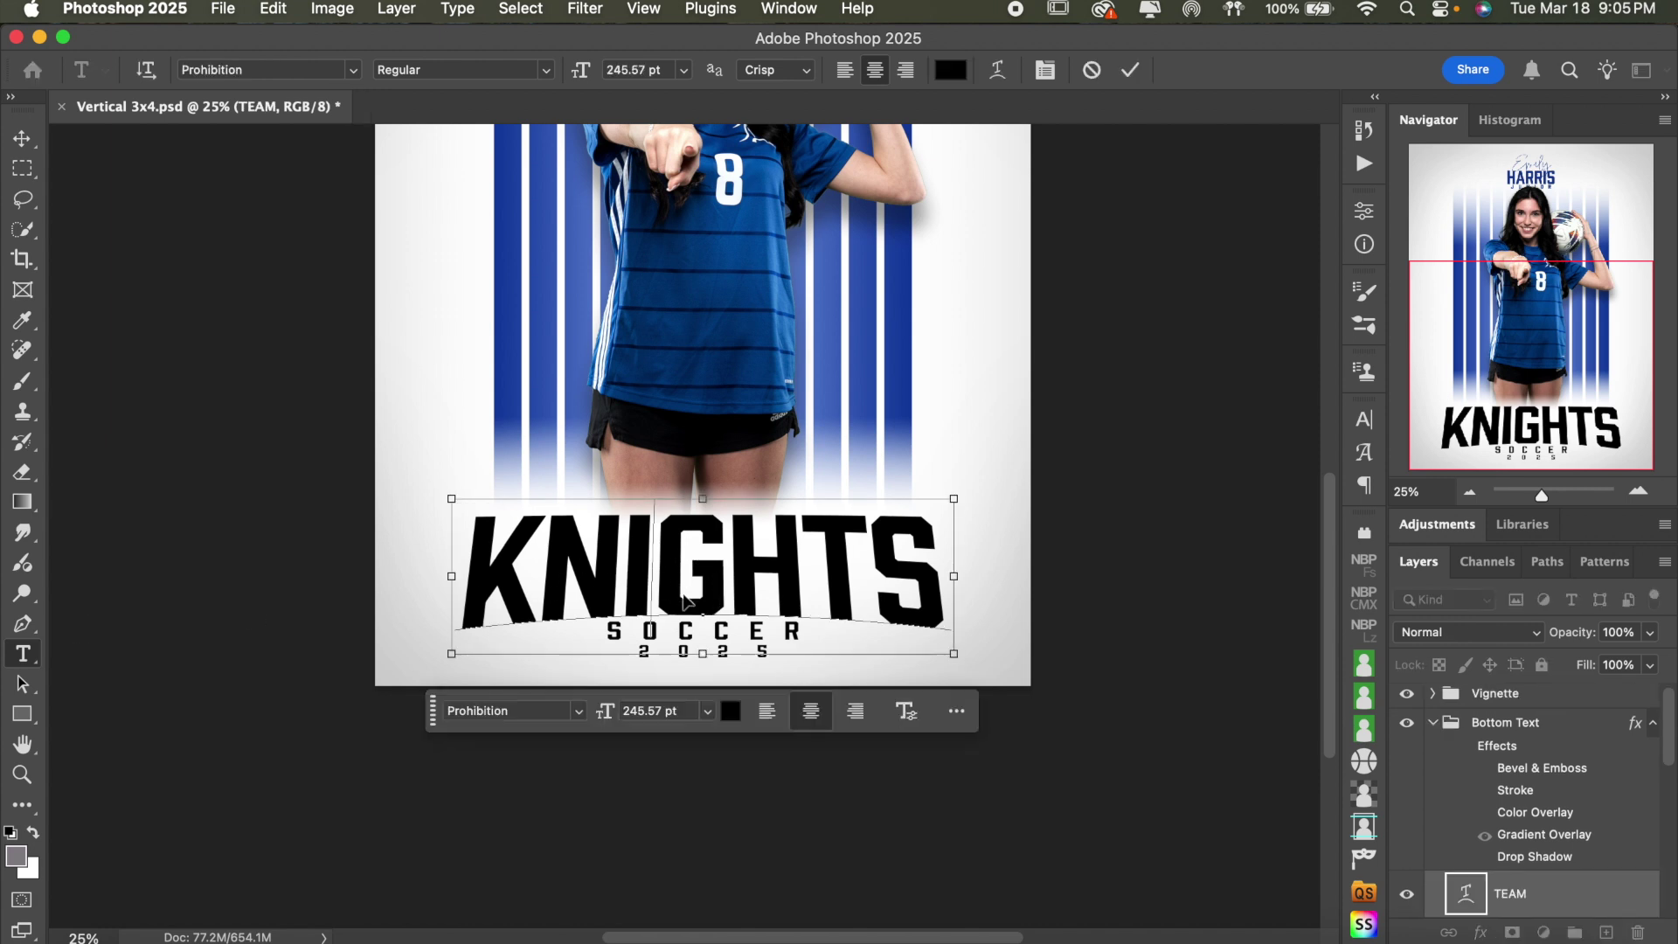
double_click(686, 595)
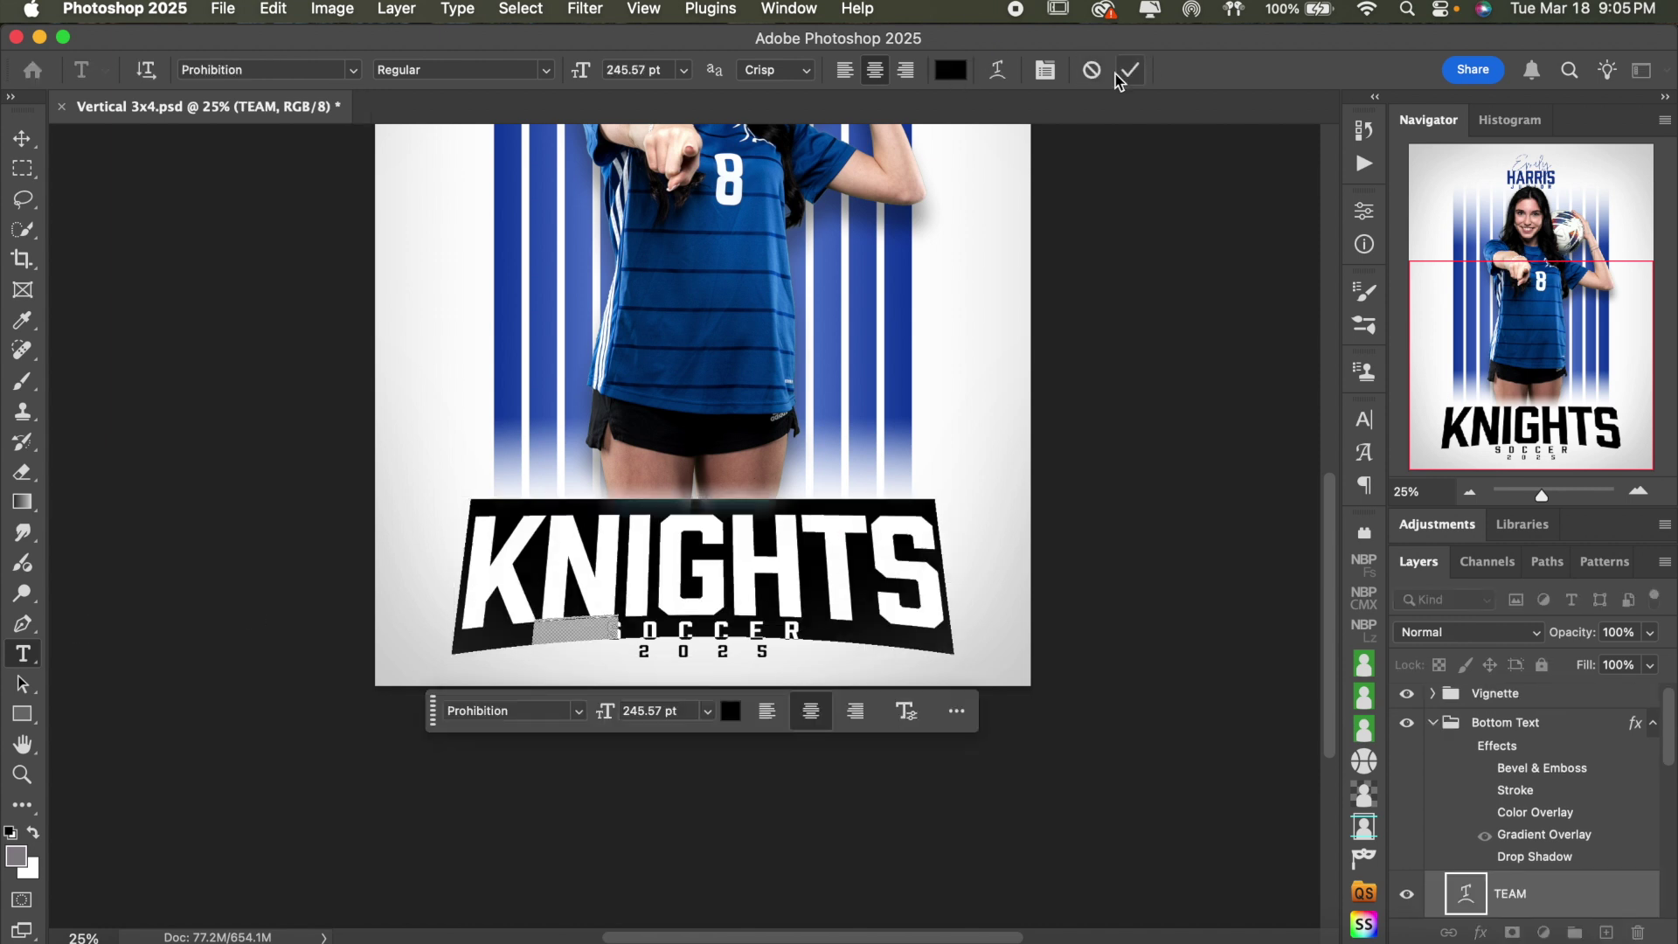
left_click(1089, 70)
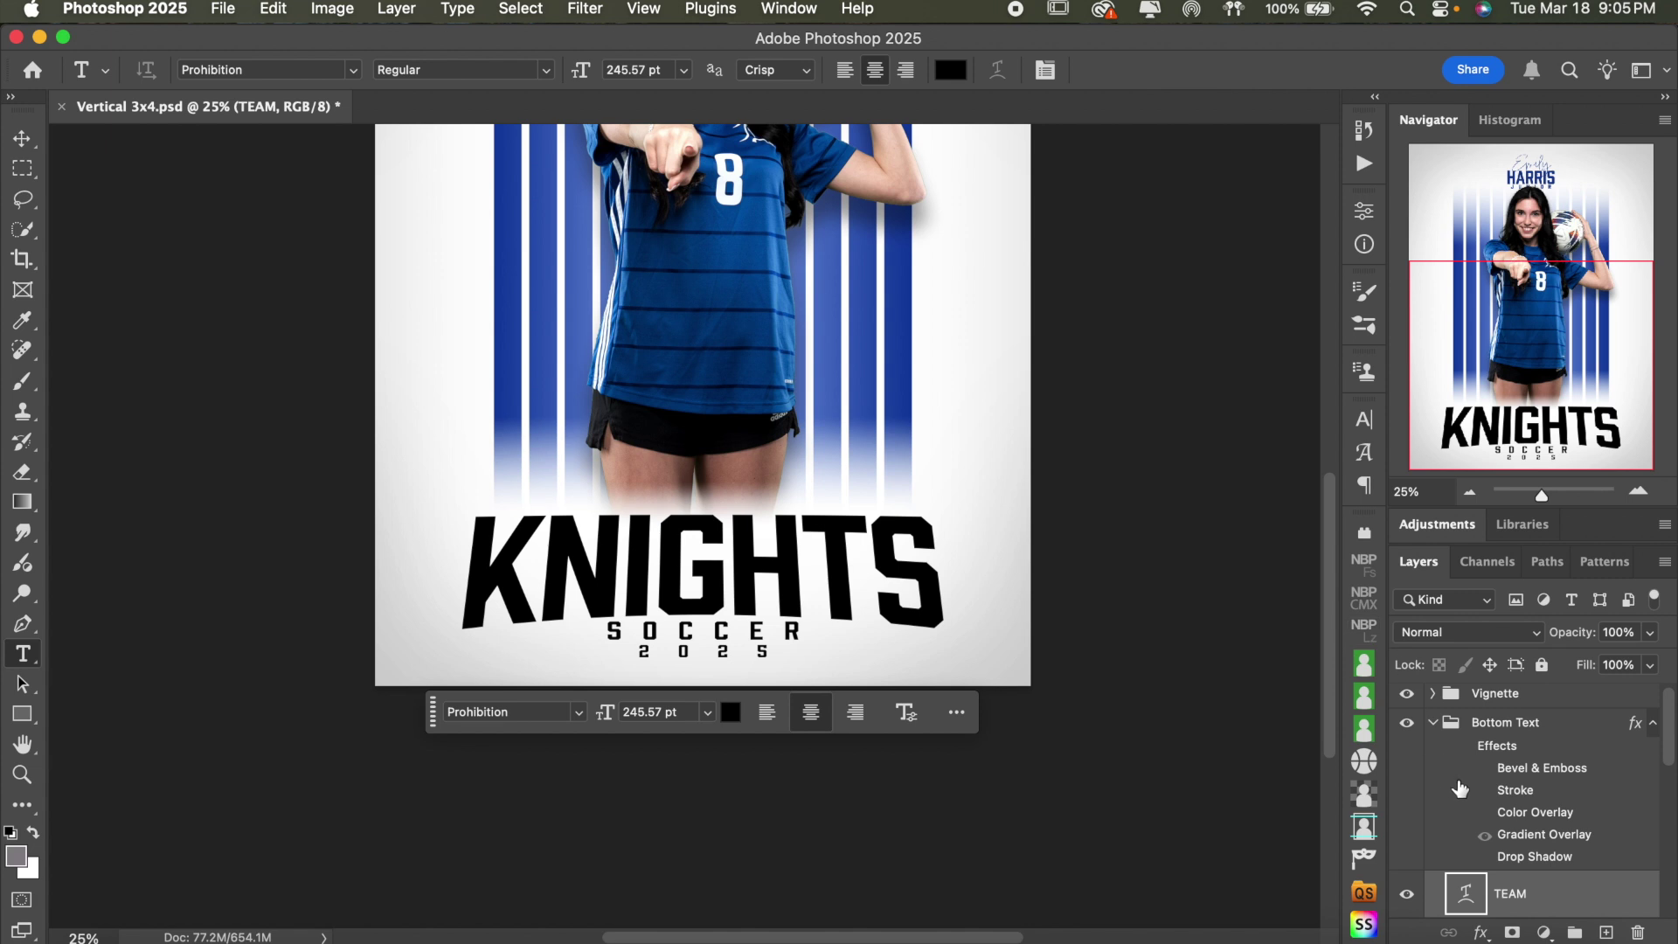
- Toggle the Bottom Text group's effects off and back on
left_click(1465, 747)
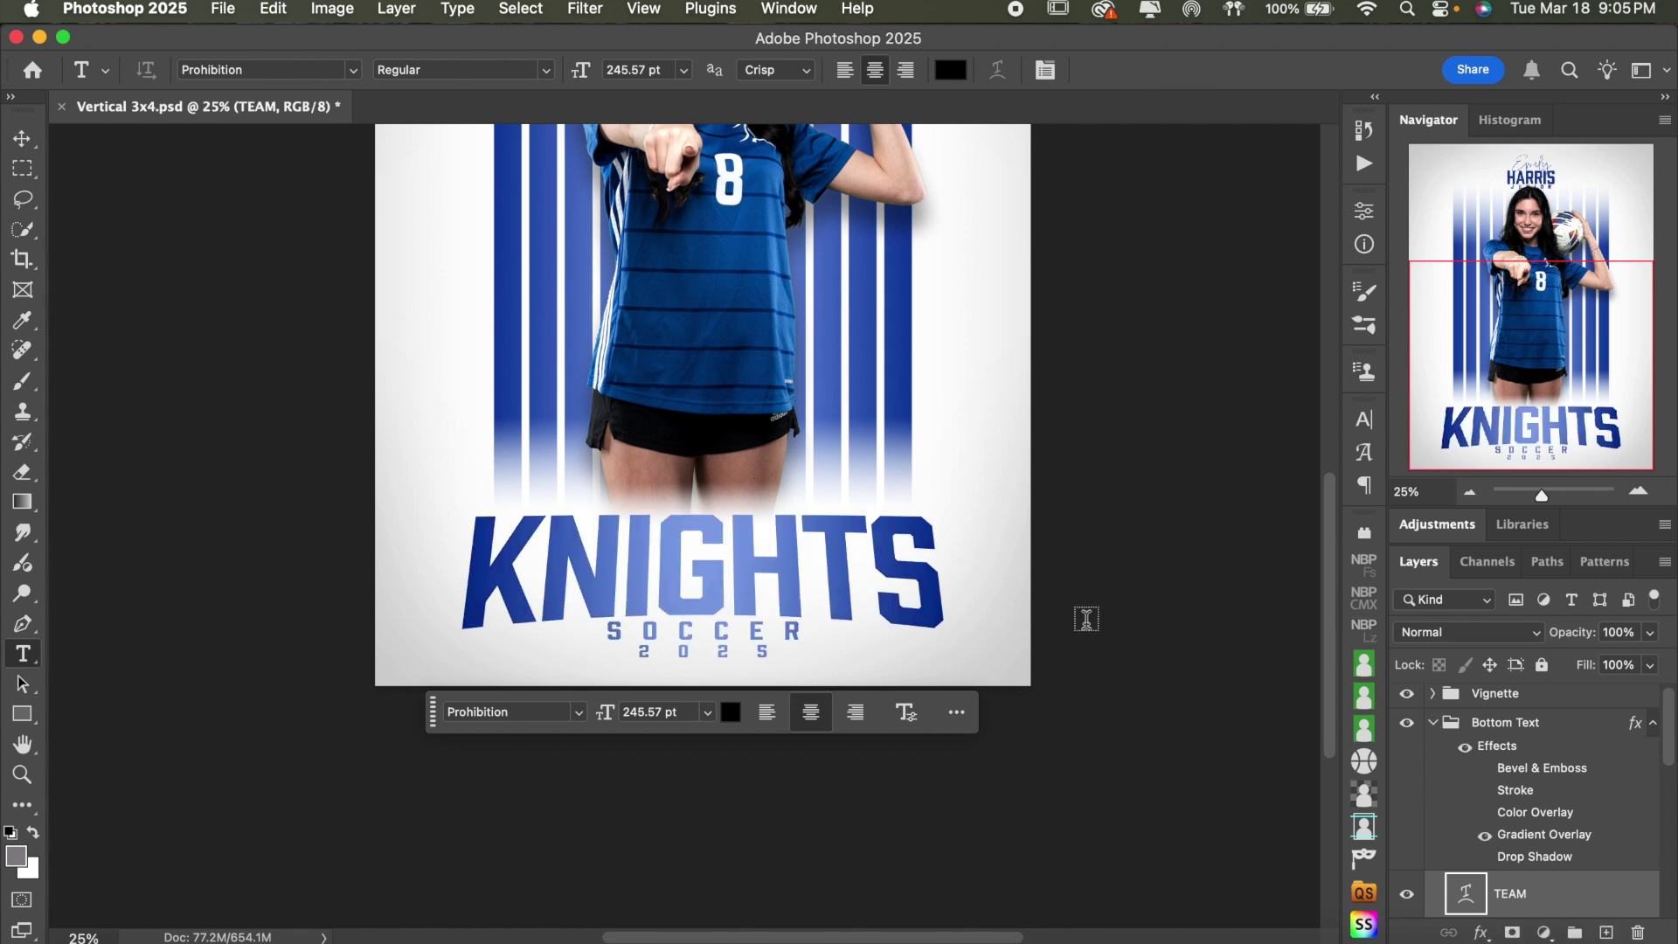
left_click(1466, 749)
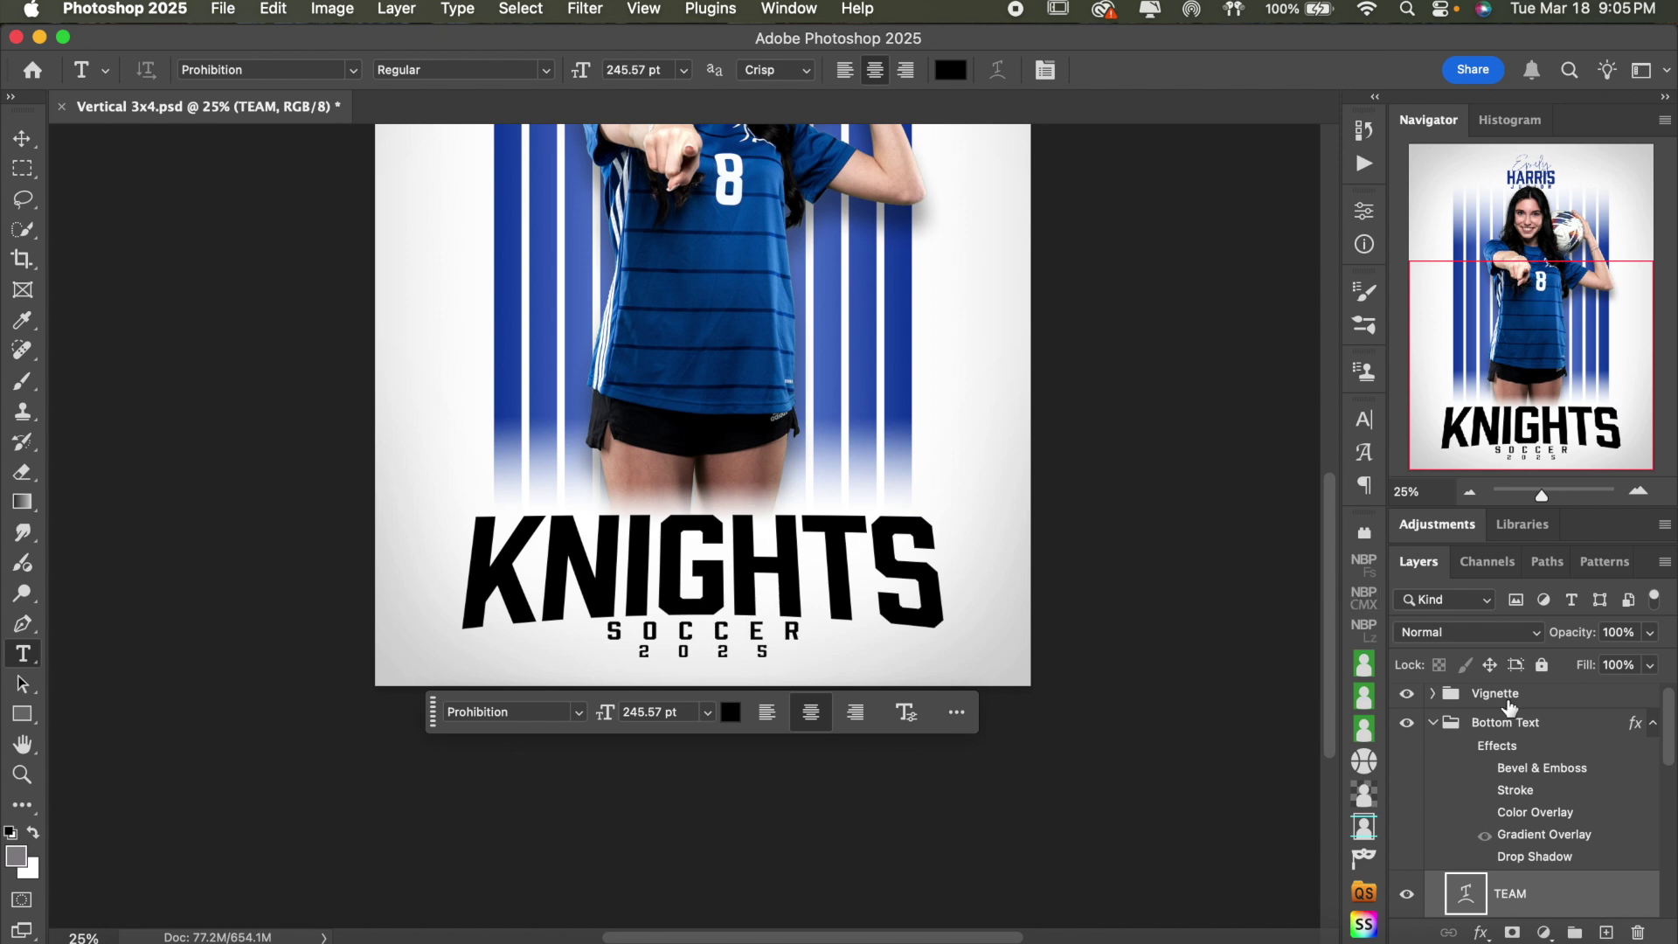
left_click(1490, 750)
- Enable the Bottom Text effects, try Bevel & Emboss on and off, and zoom in
left_click(1466, 748)
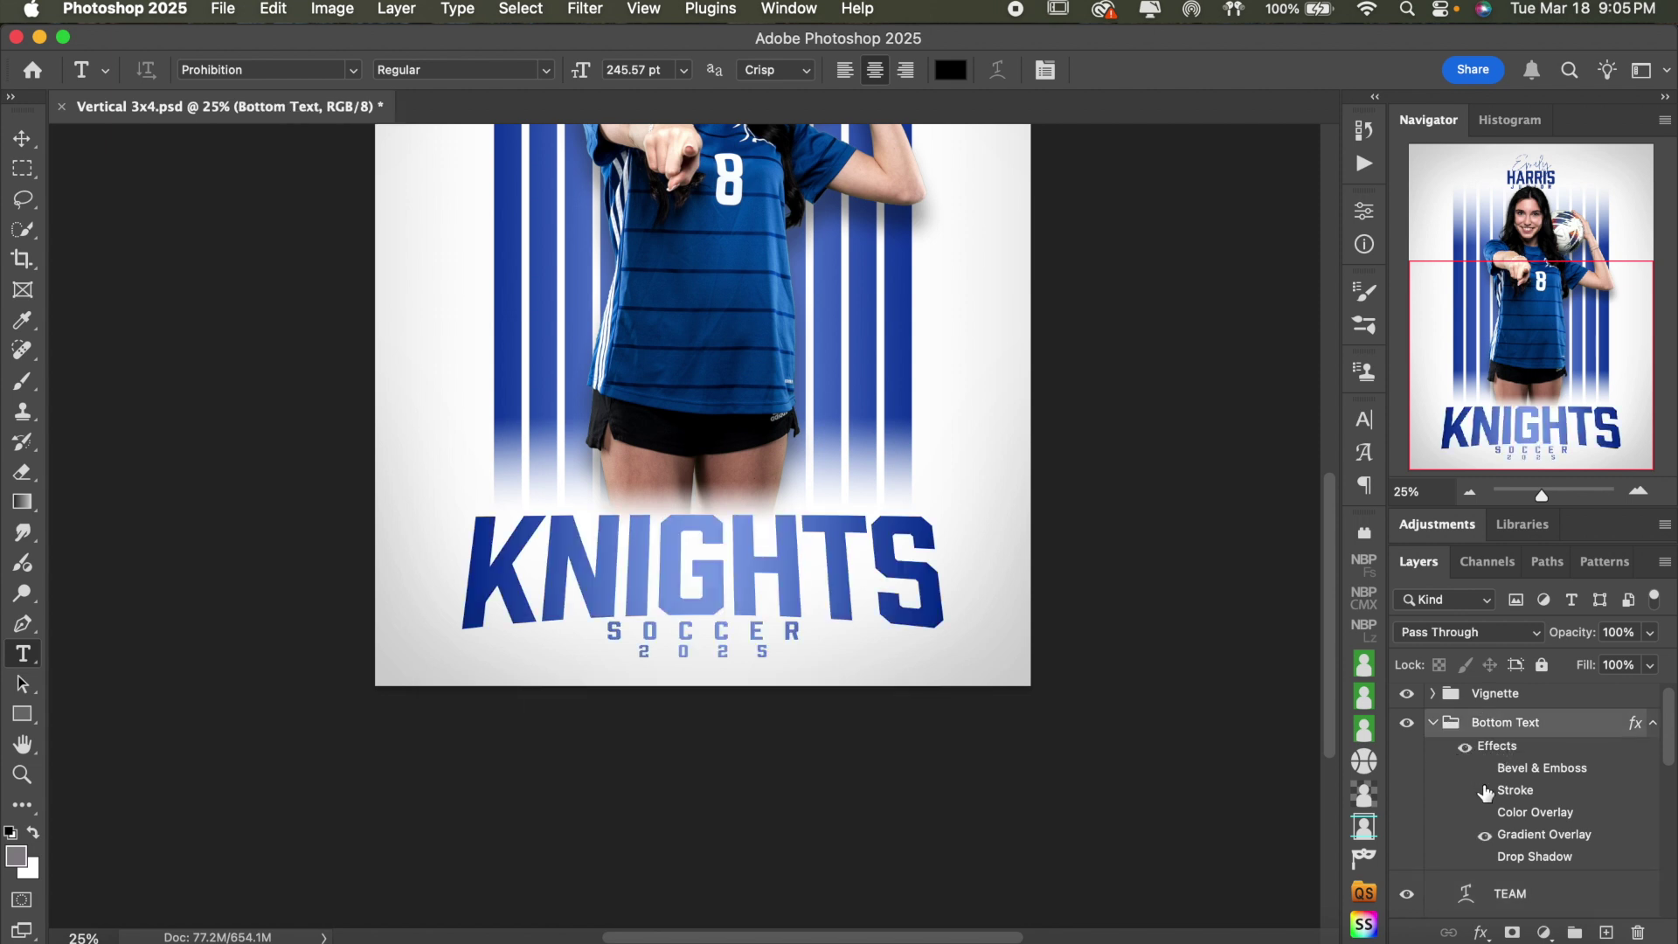
left_click(1487, 774)
left_click(1486, 772)
left_click(1638, 491)
scroll(1091, 482, "down", 3)
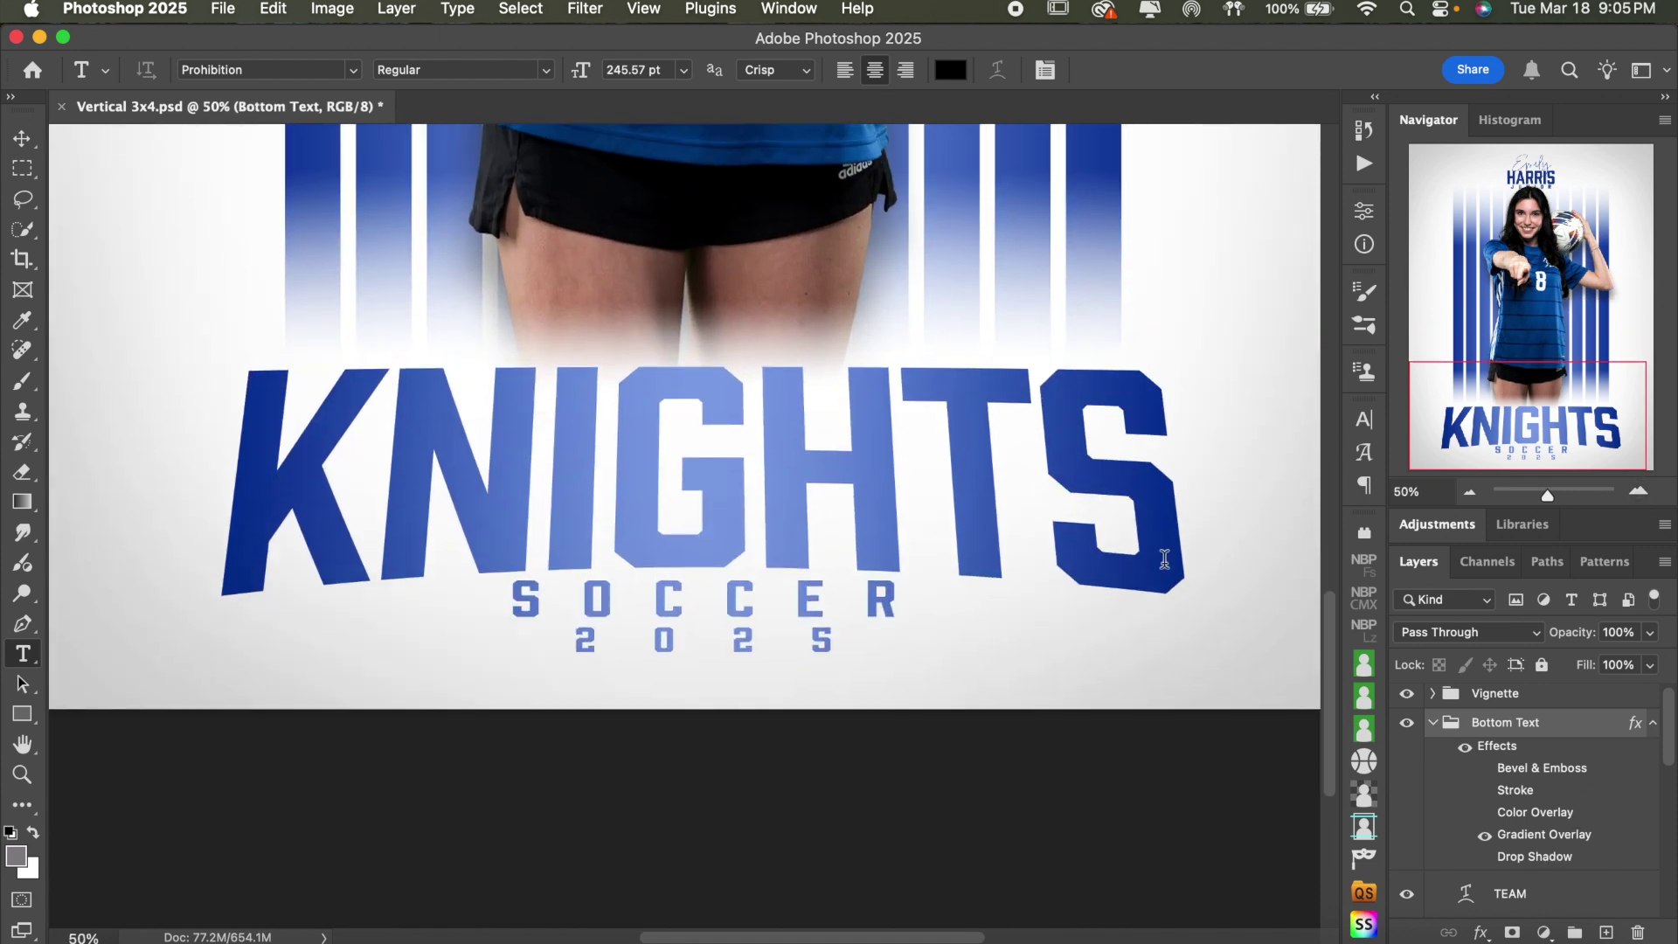
- Swap Gradient Overlay for Color Overlay and enable Bevel & Emboss on Bottom Text
left_click(1484, 836)
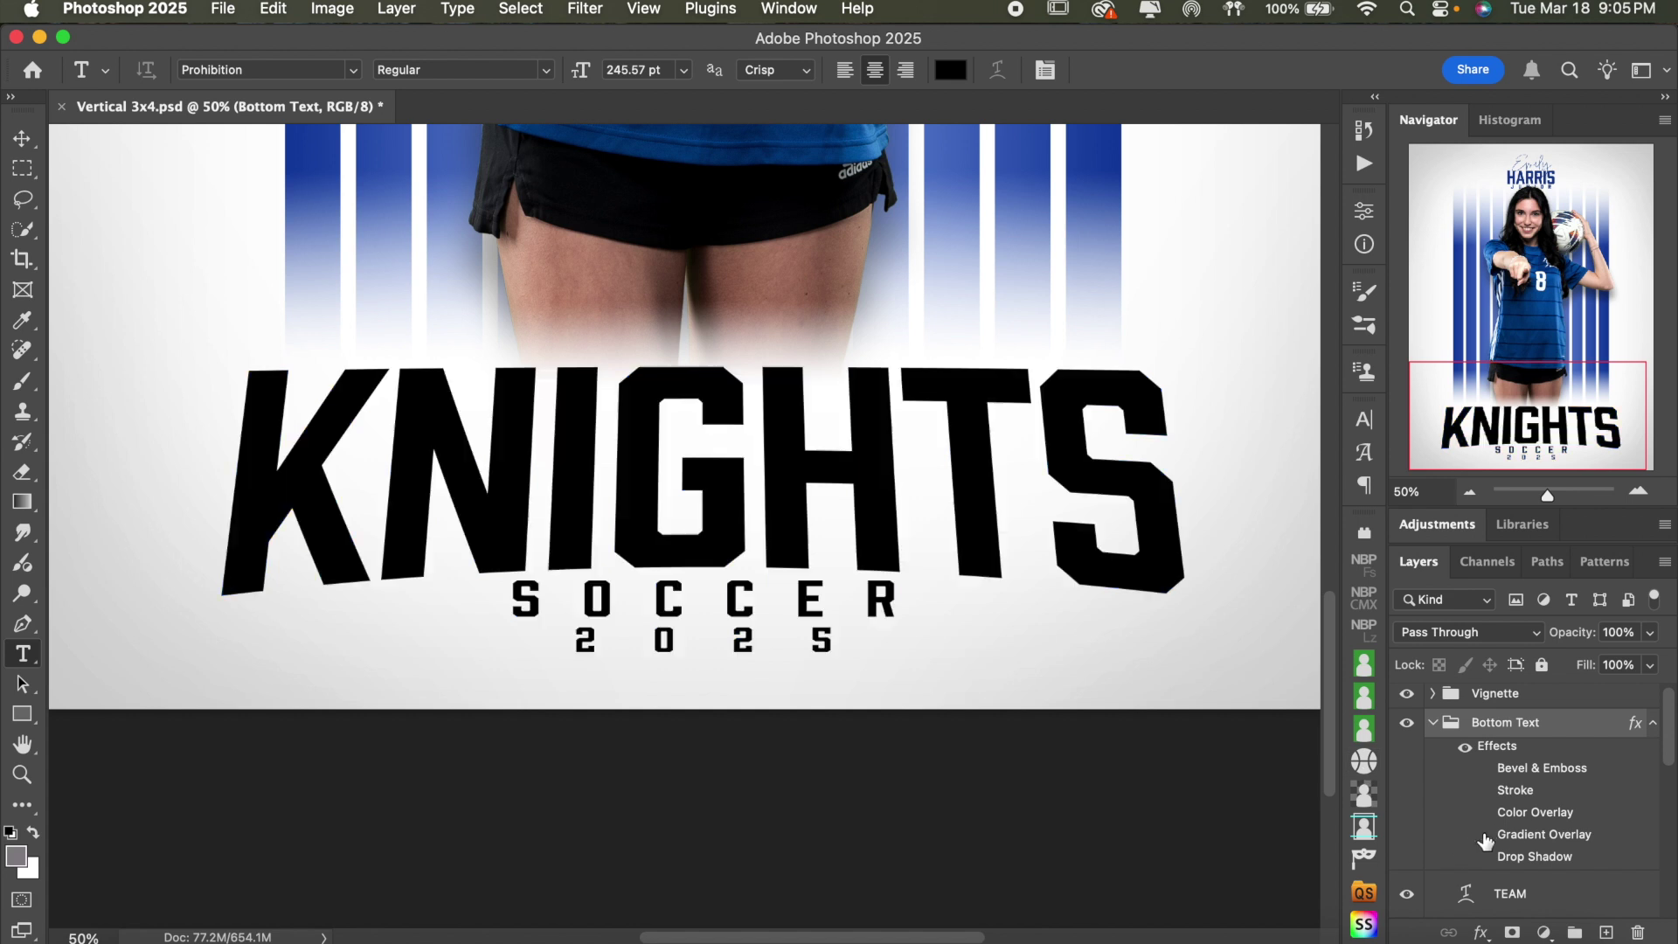
left_click(1484, 821)
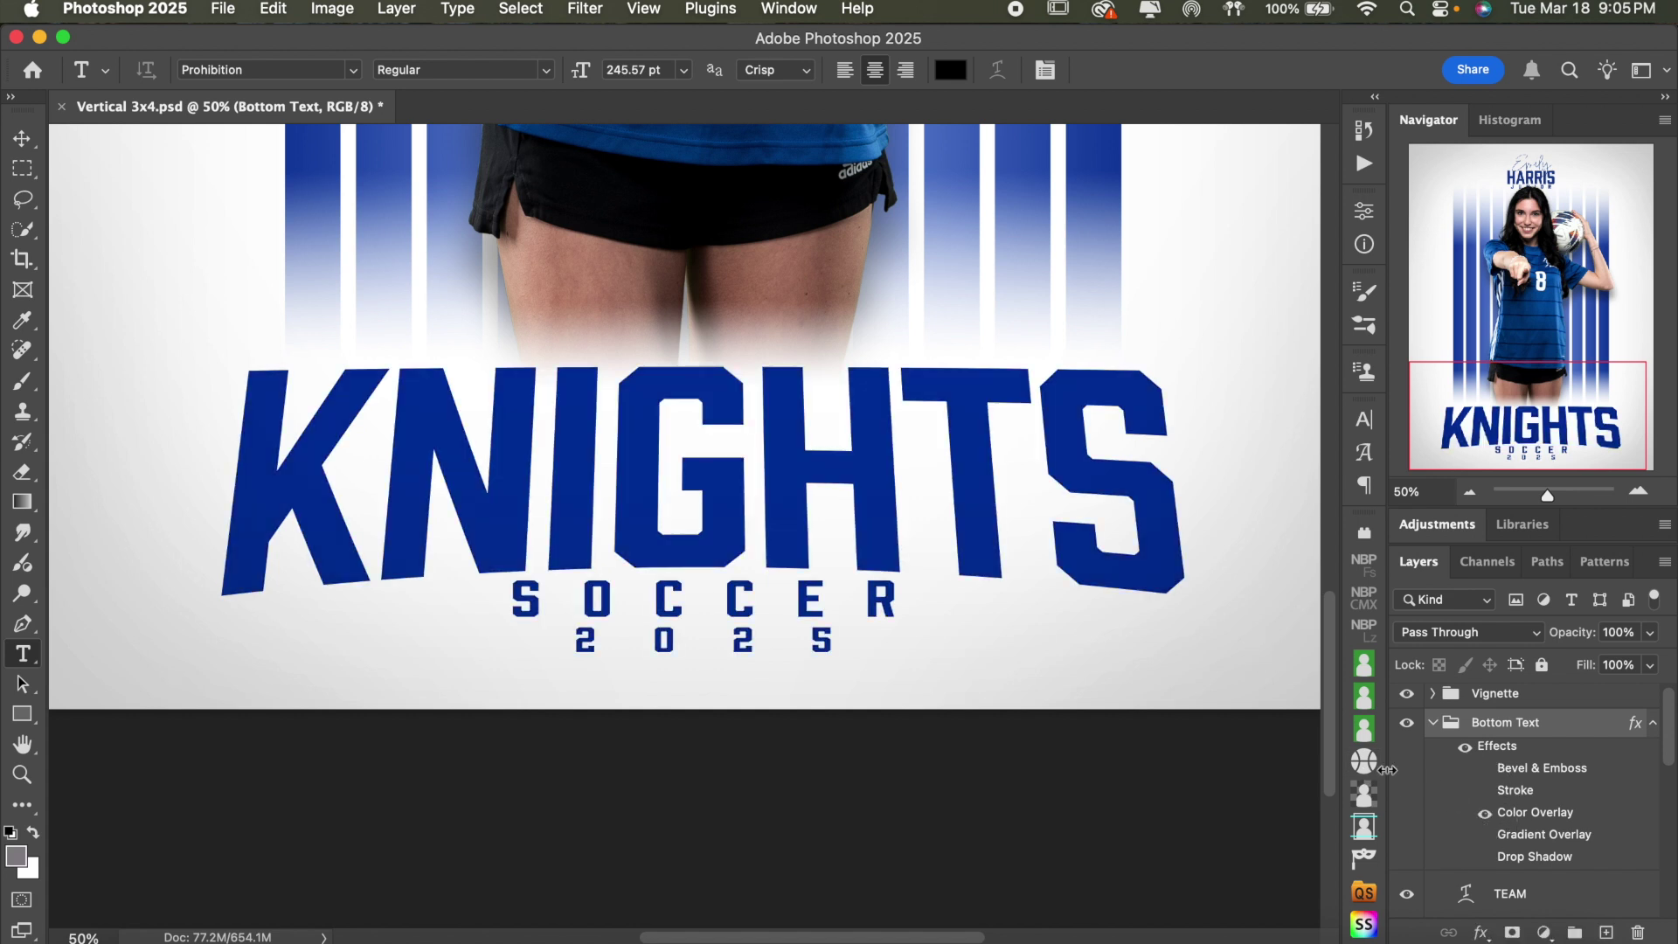
left_click(1488, 815)
left_click(1486, 769)
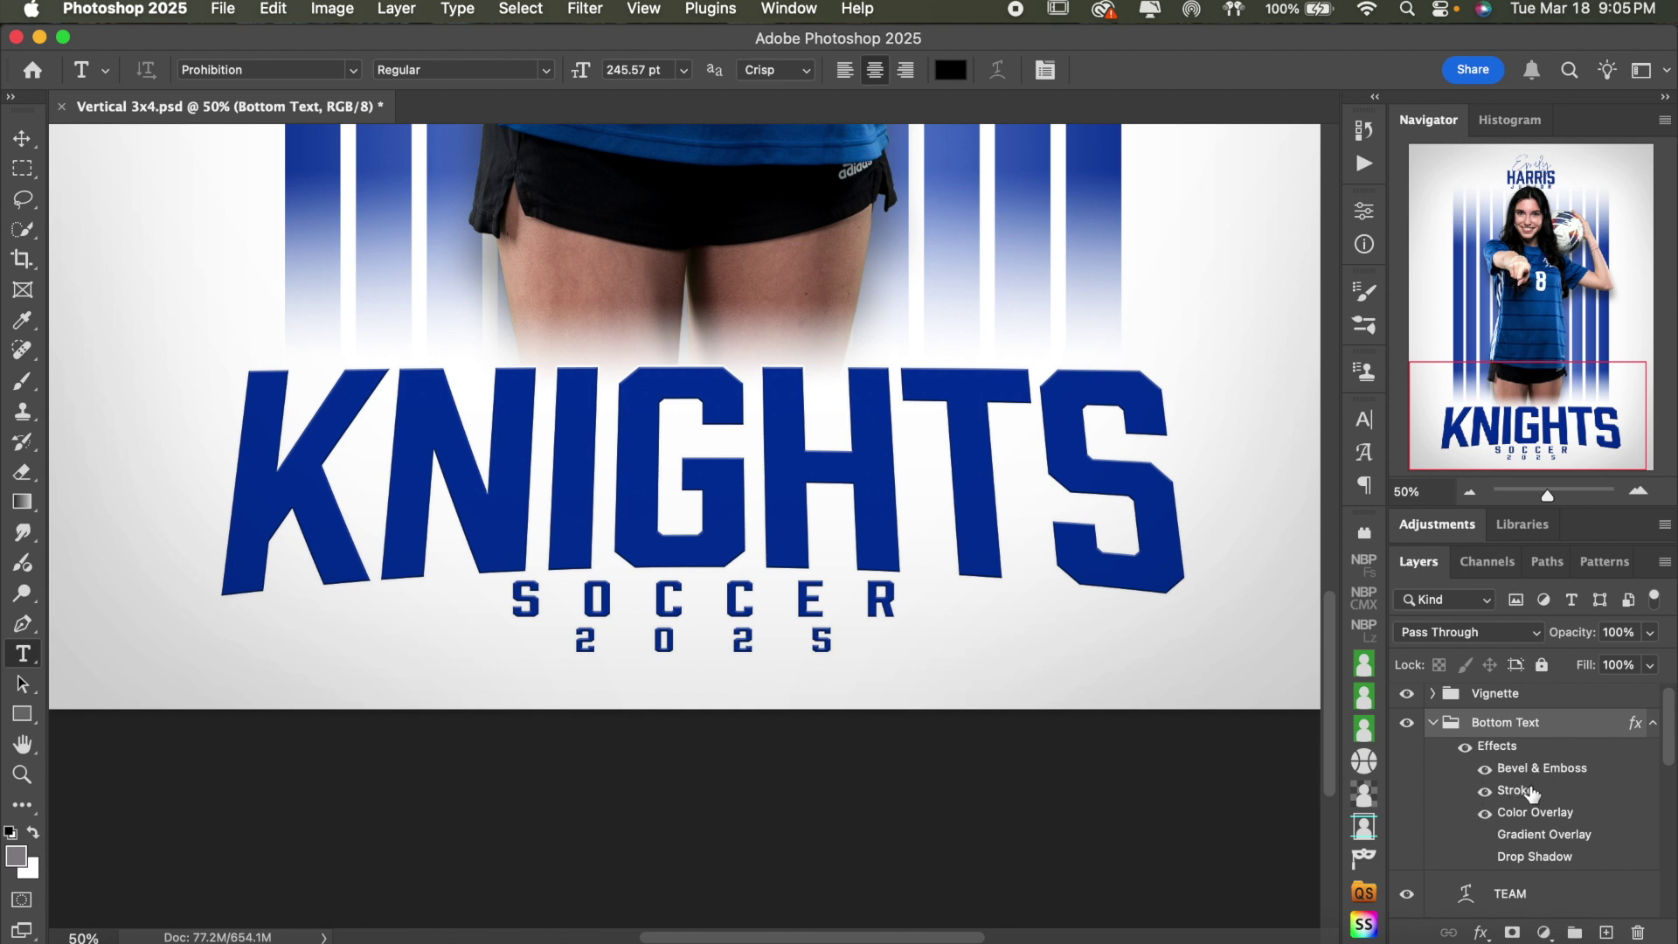
double_click(1530, 796)
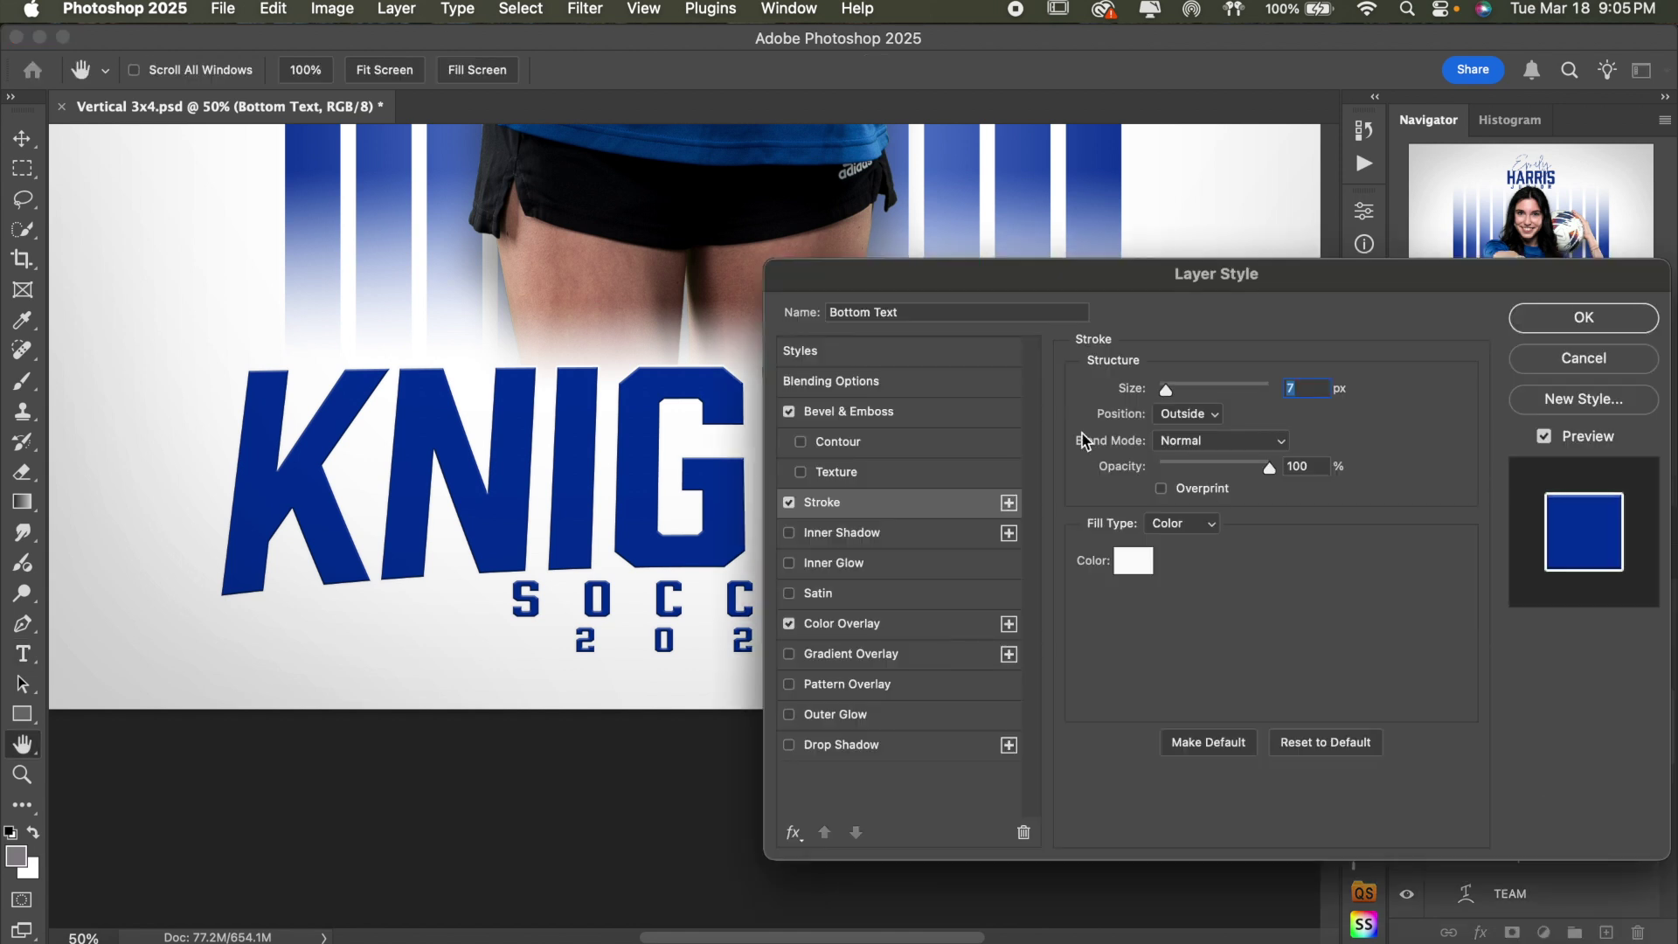
- Close Layer Style, turn on Drop Shadow, and compare the lettering with and without bevel
left_click(1584, 359)
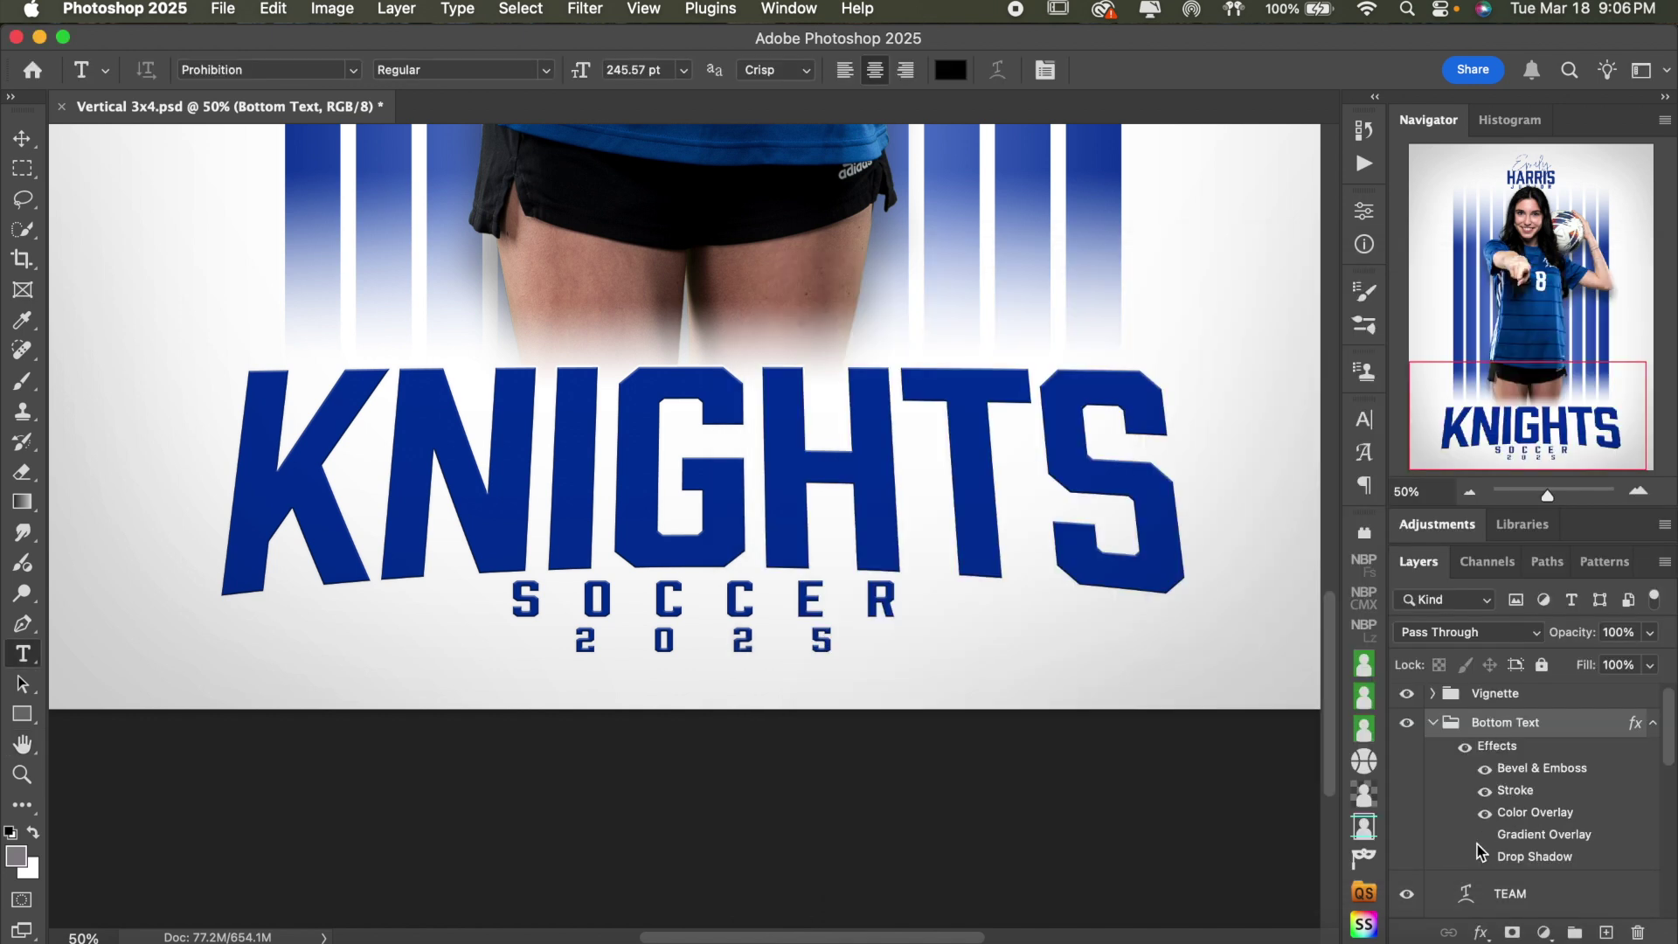
left_click(1485, 859)
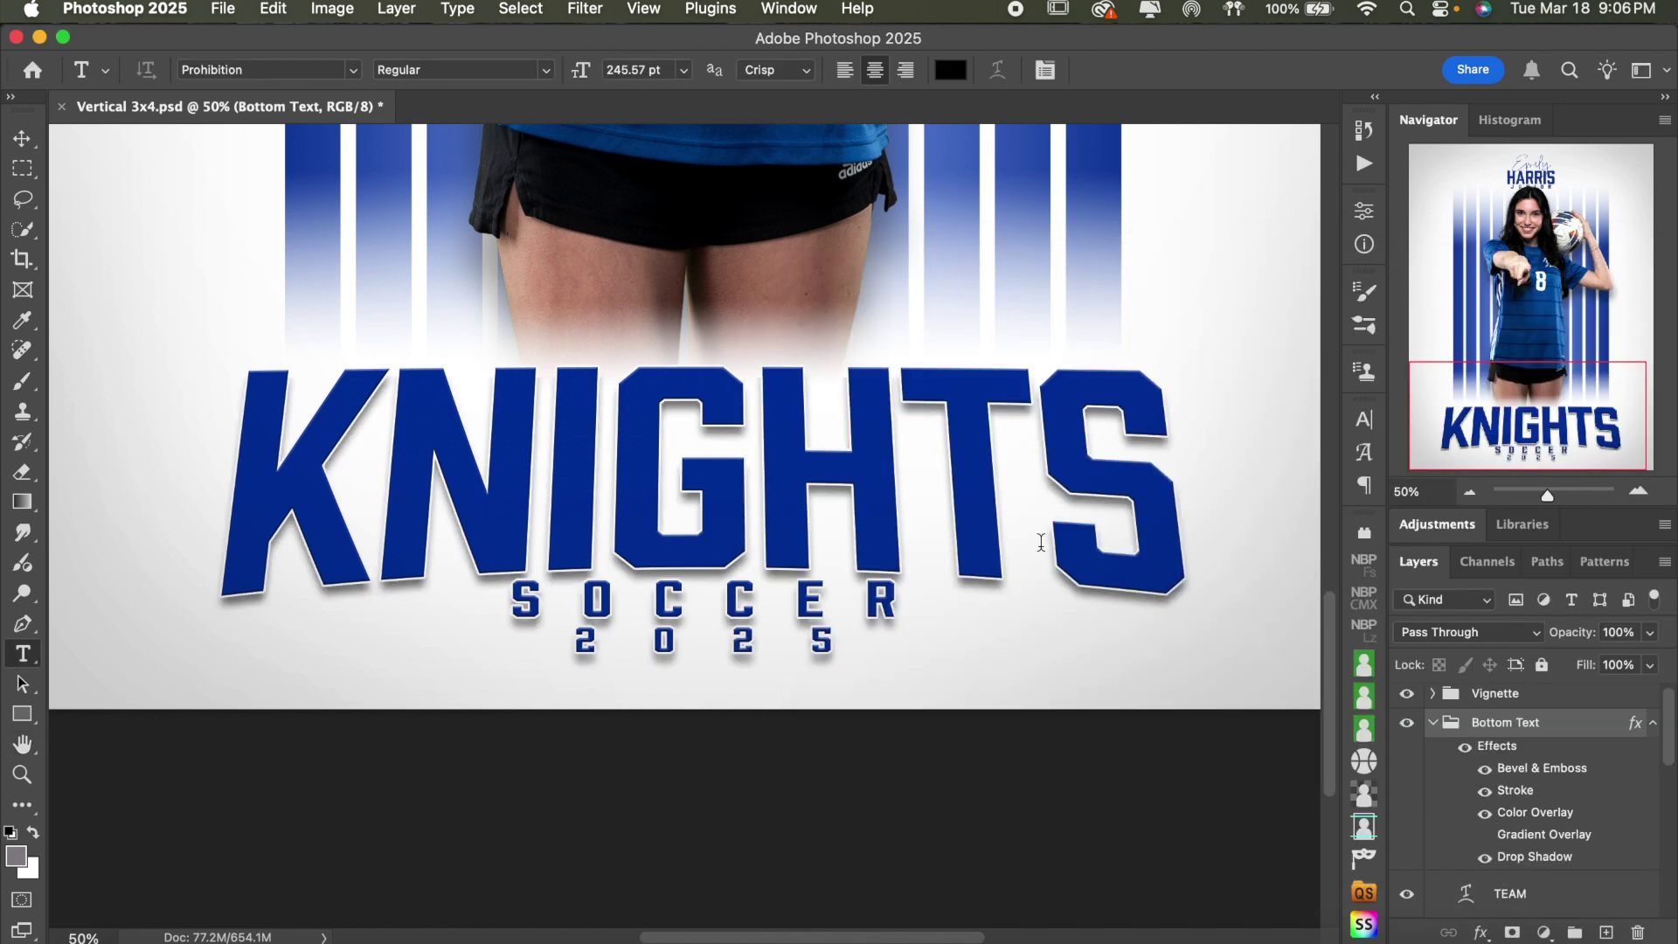
left_click(1486, 770)
left_click(1486, 771)
left_click(1486, 771)
left_click(1485, 771)
- Try a deeper bevel and the Contour option in Bevel & Emboss, then cancel
double_click(1528, 771)
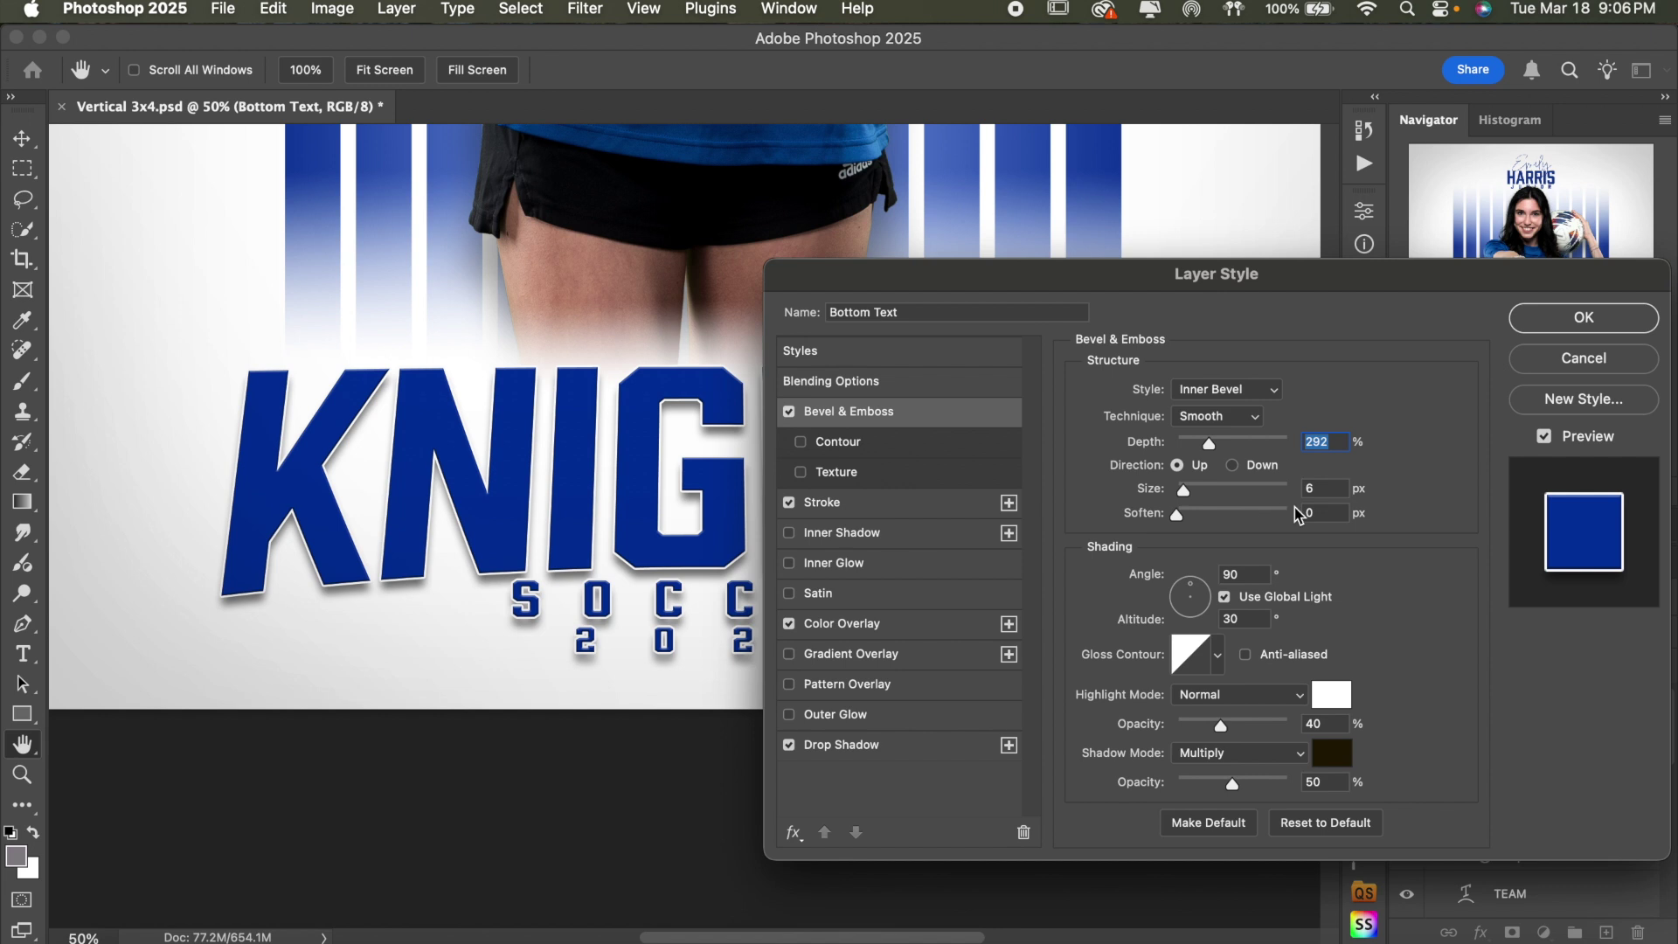
mouse_move(1209, 443)
left_mouse_down()
mouse_move(1236, 444)
mouse_move(1211, 446)
left_mouse_up()
left_click(1239, 447)
left_click(919, 449)
left_click(1402, 443)
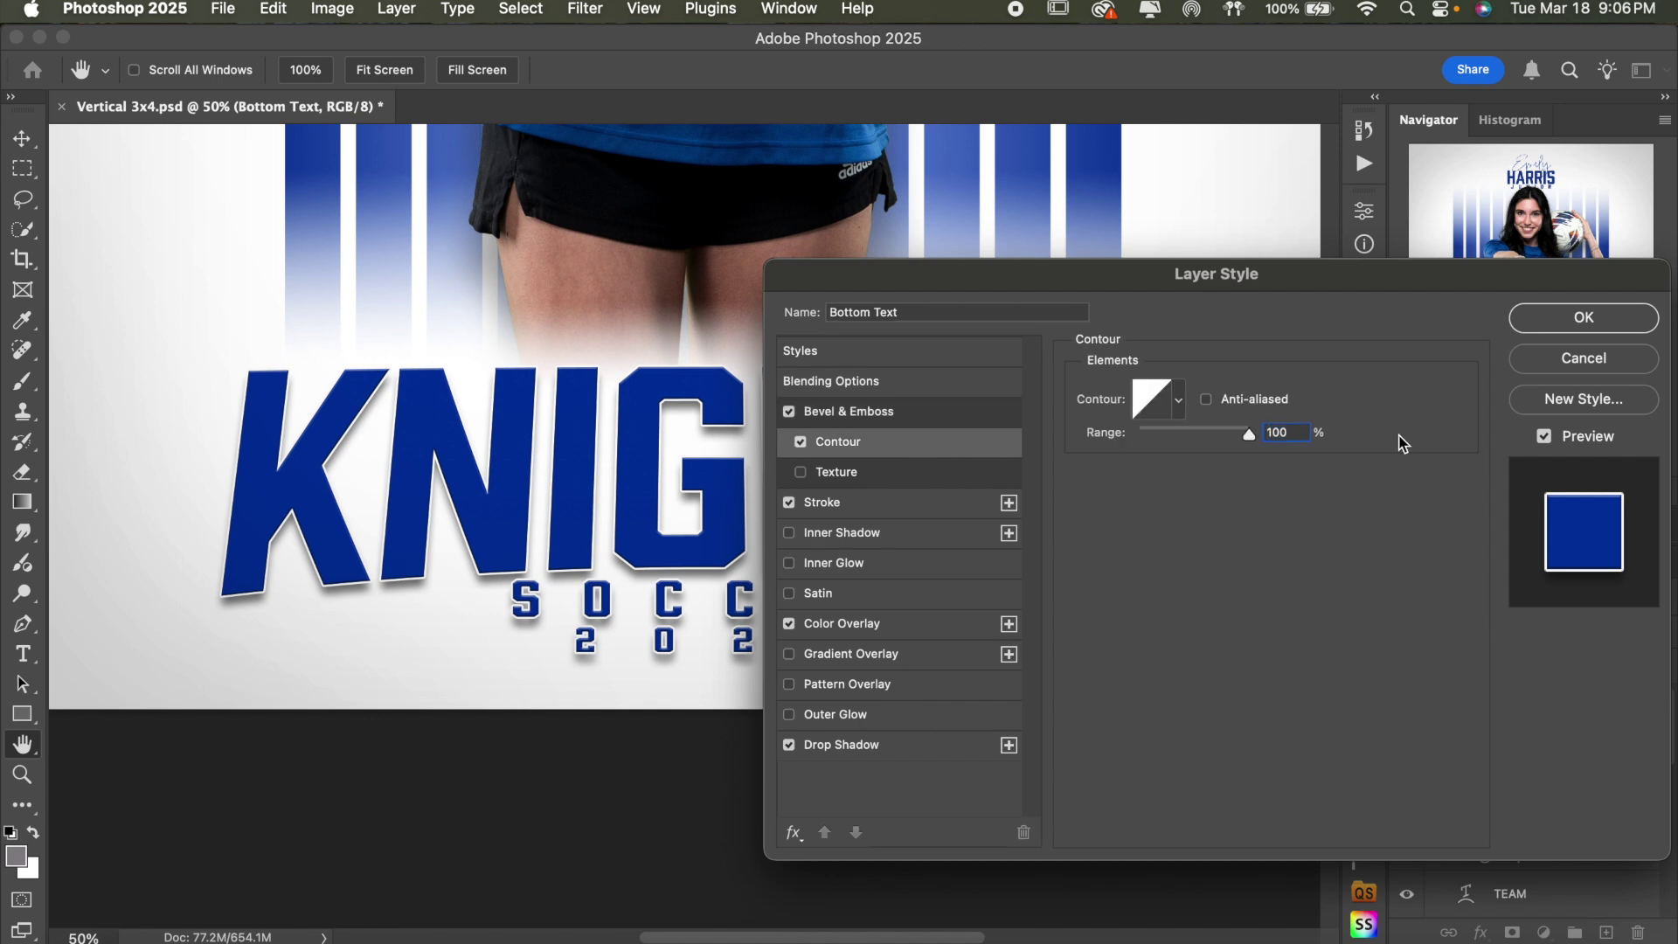
left_click(800, 441)
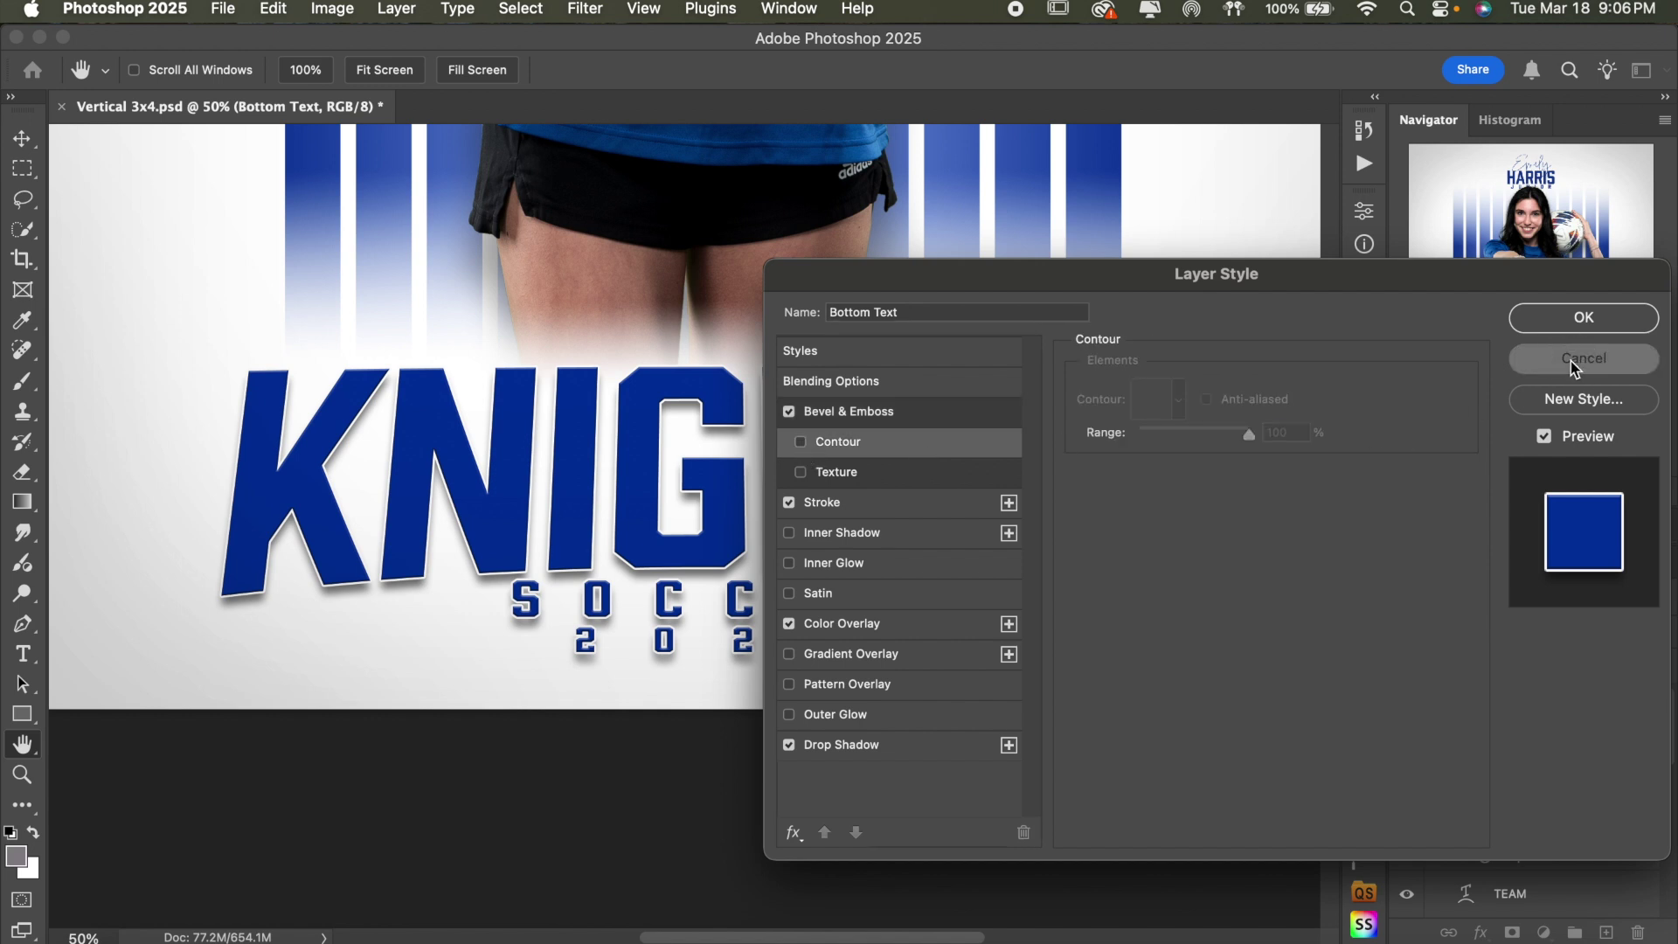
left_click(1571, 360)
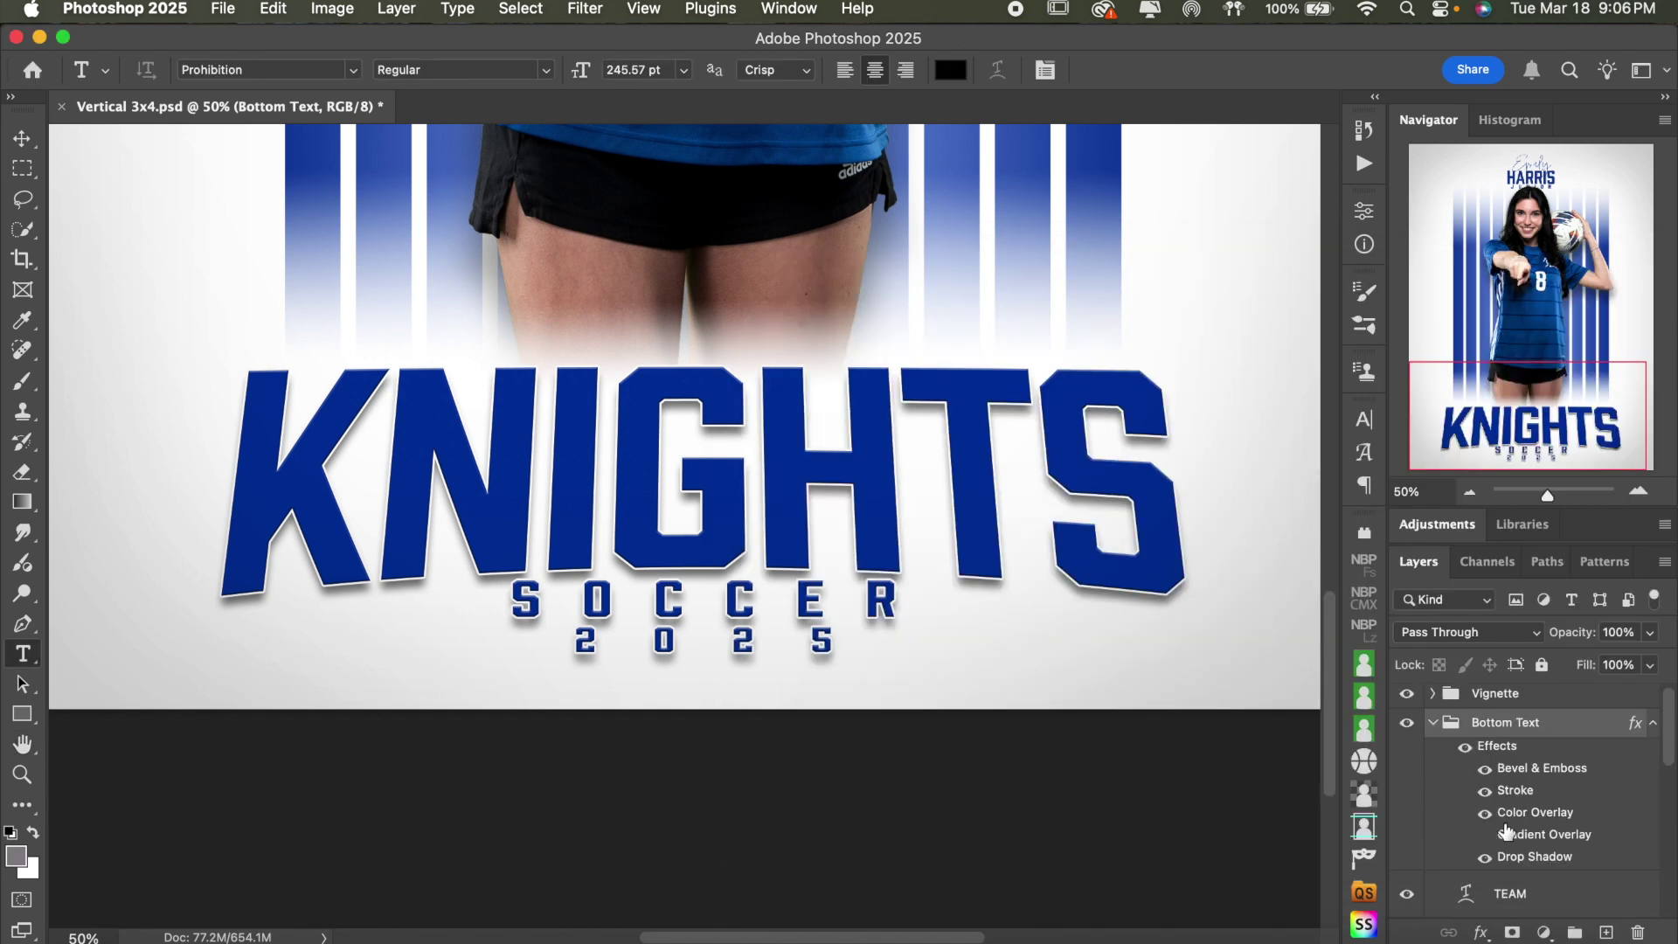
scroll(1505, 831, "down", 2)
scroll(1505, 830, "up", 2)
- Hide the white Stroke effect, zoom in on the lettering, and compare it with and without bevel
left_click(1485, 771)
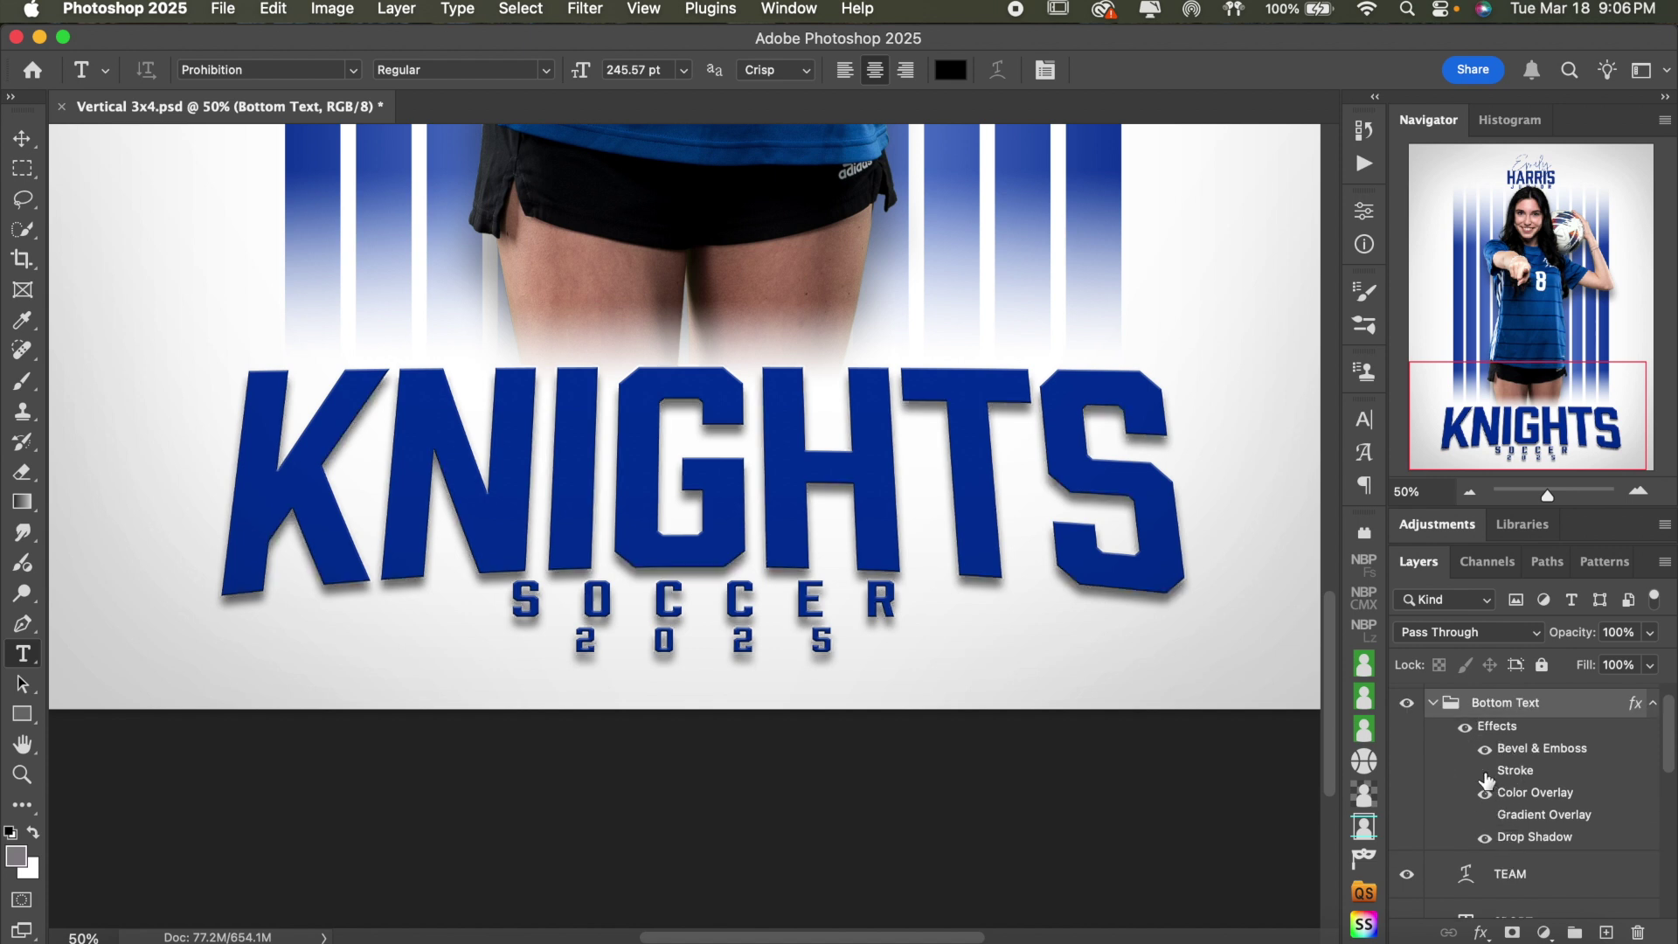
left_click(1486, 749)
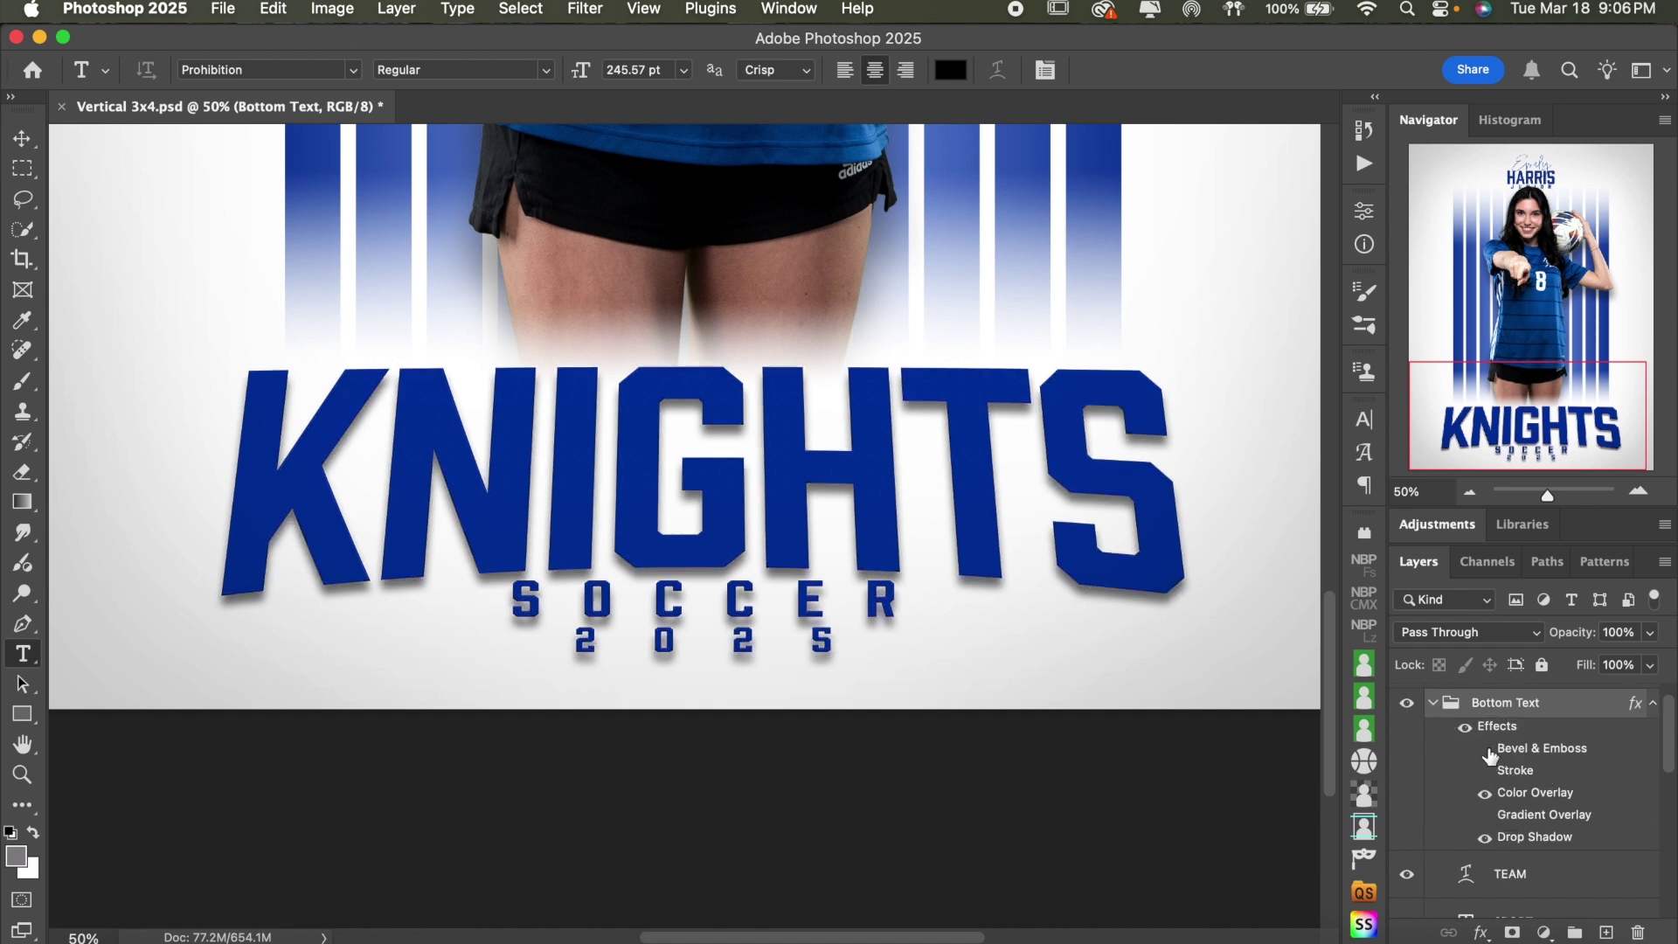
left_click(1485, 750)
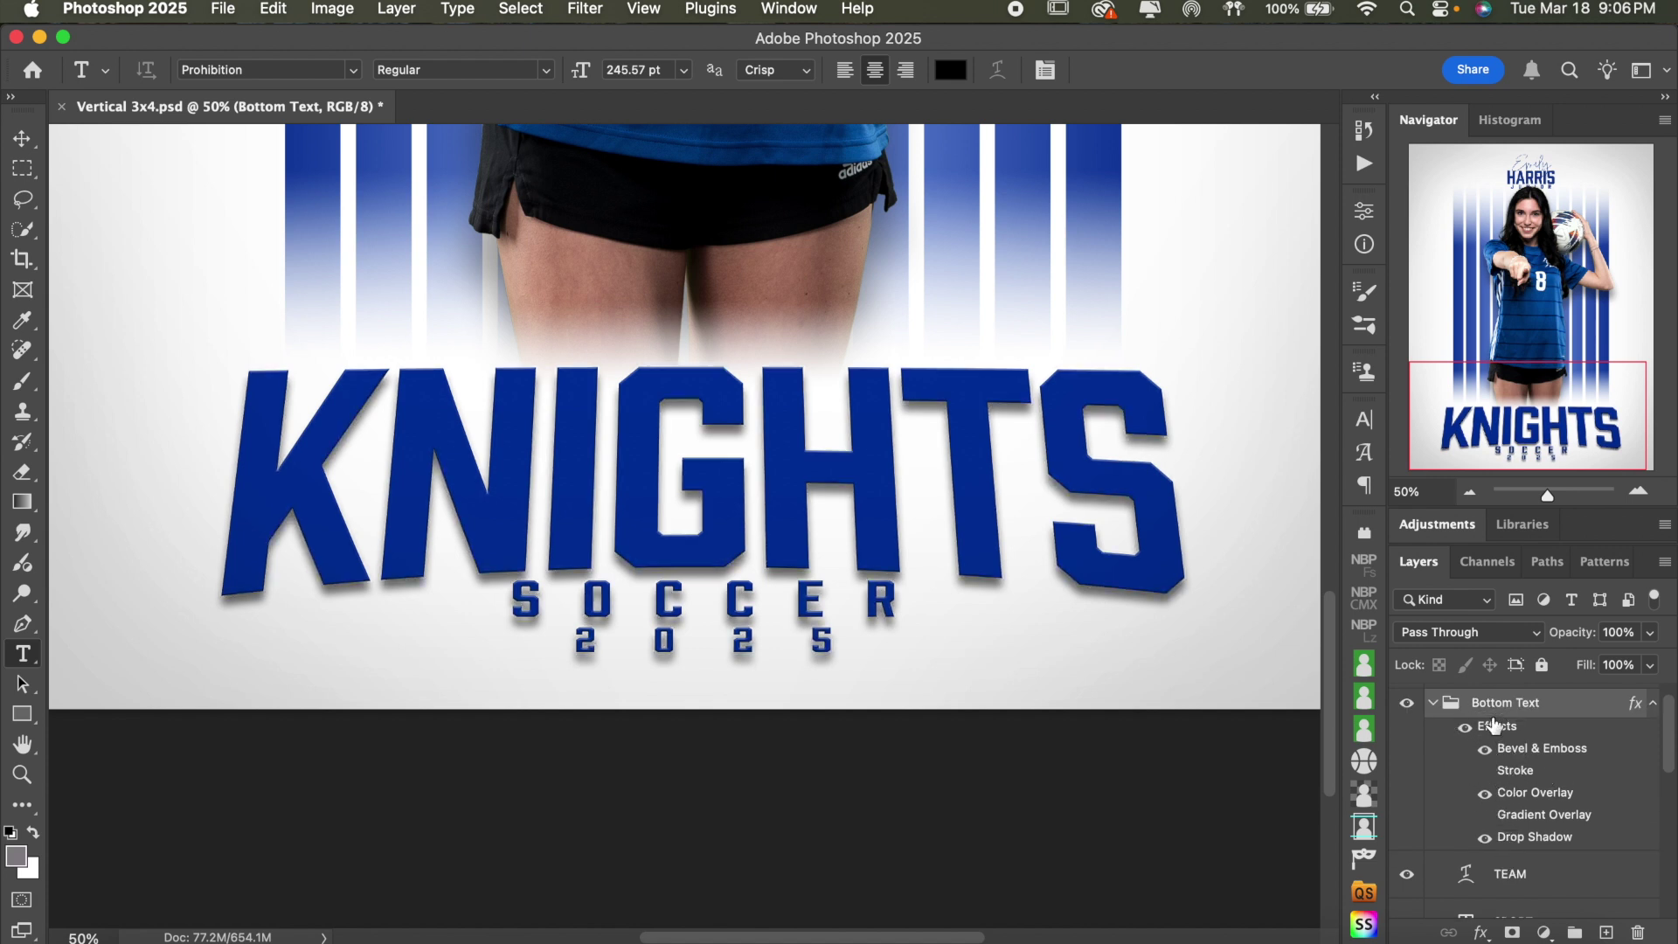
left_click(1639, 491)
left_click(1639, 491)
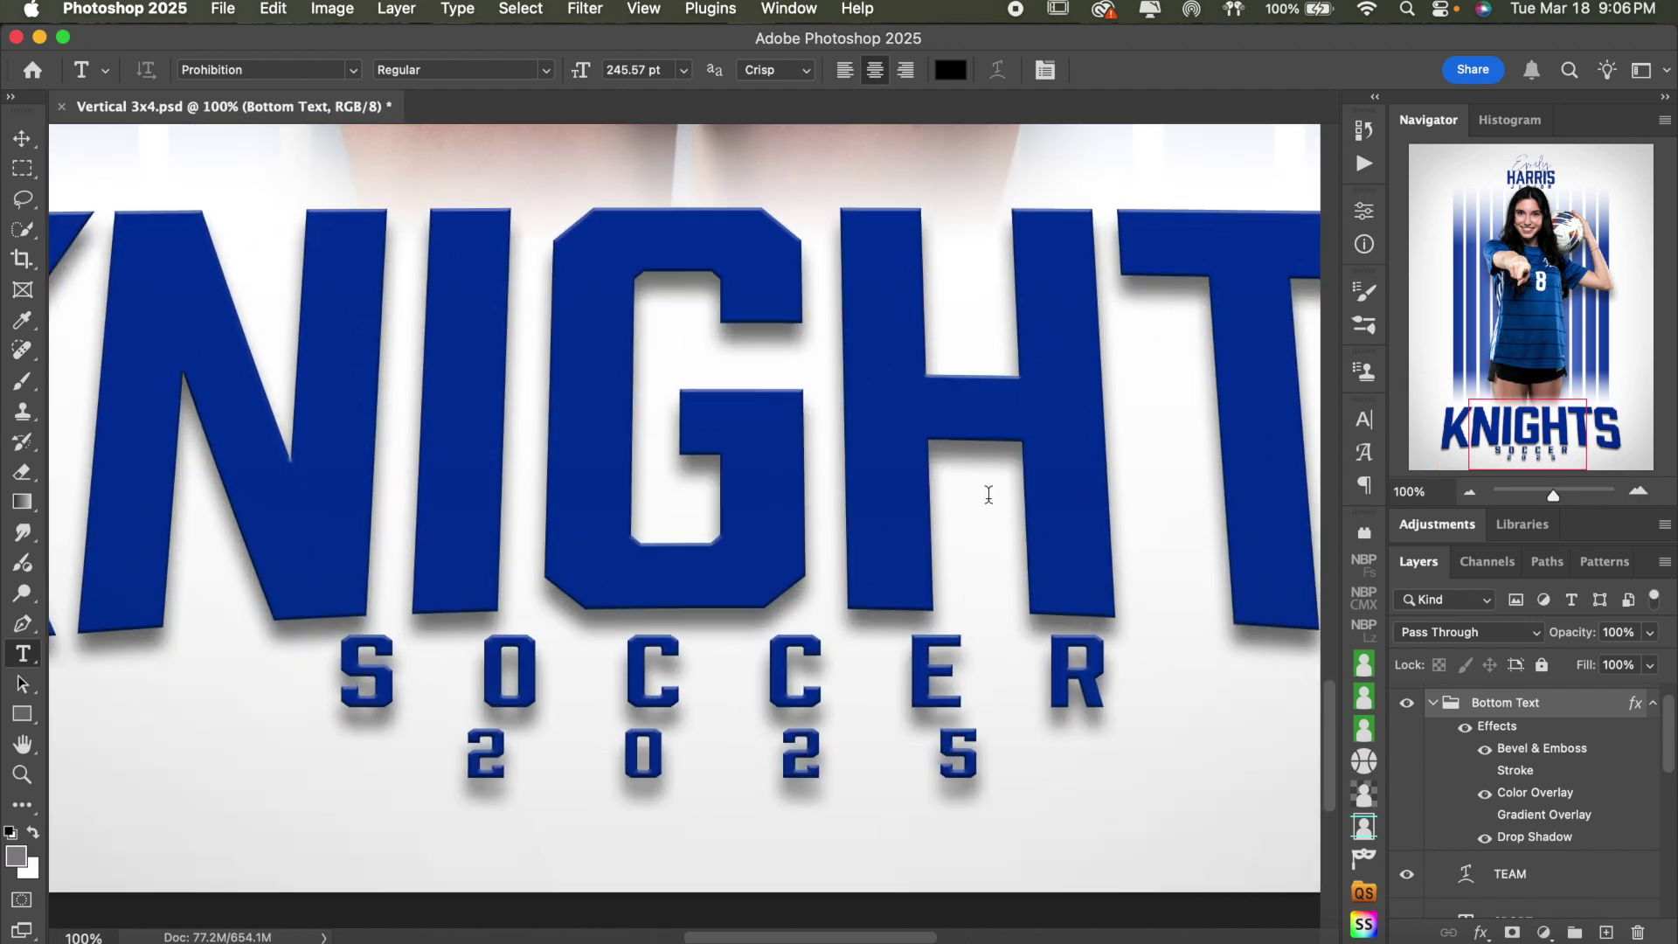
left_click(1638, 491)
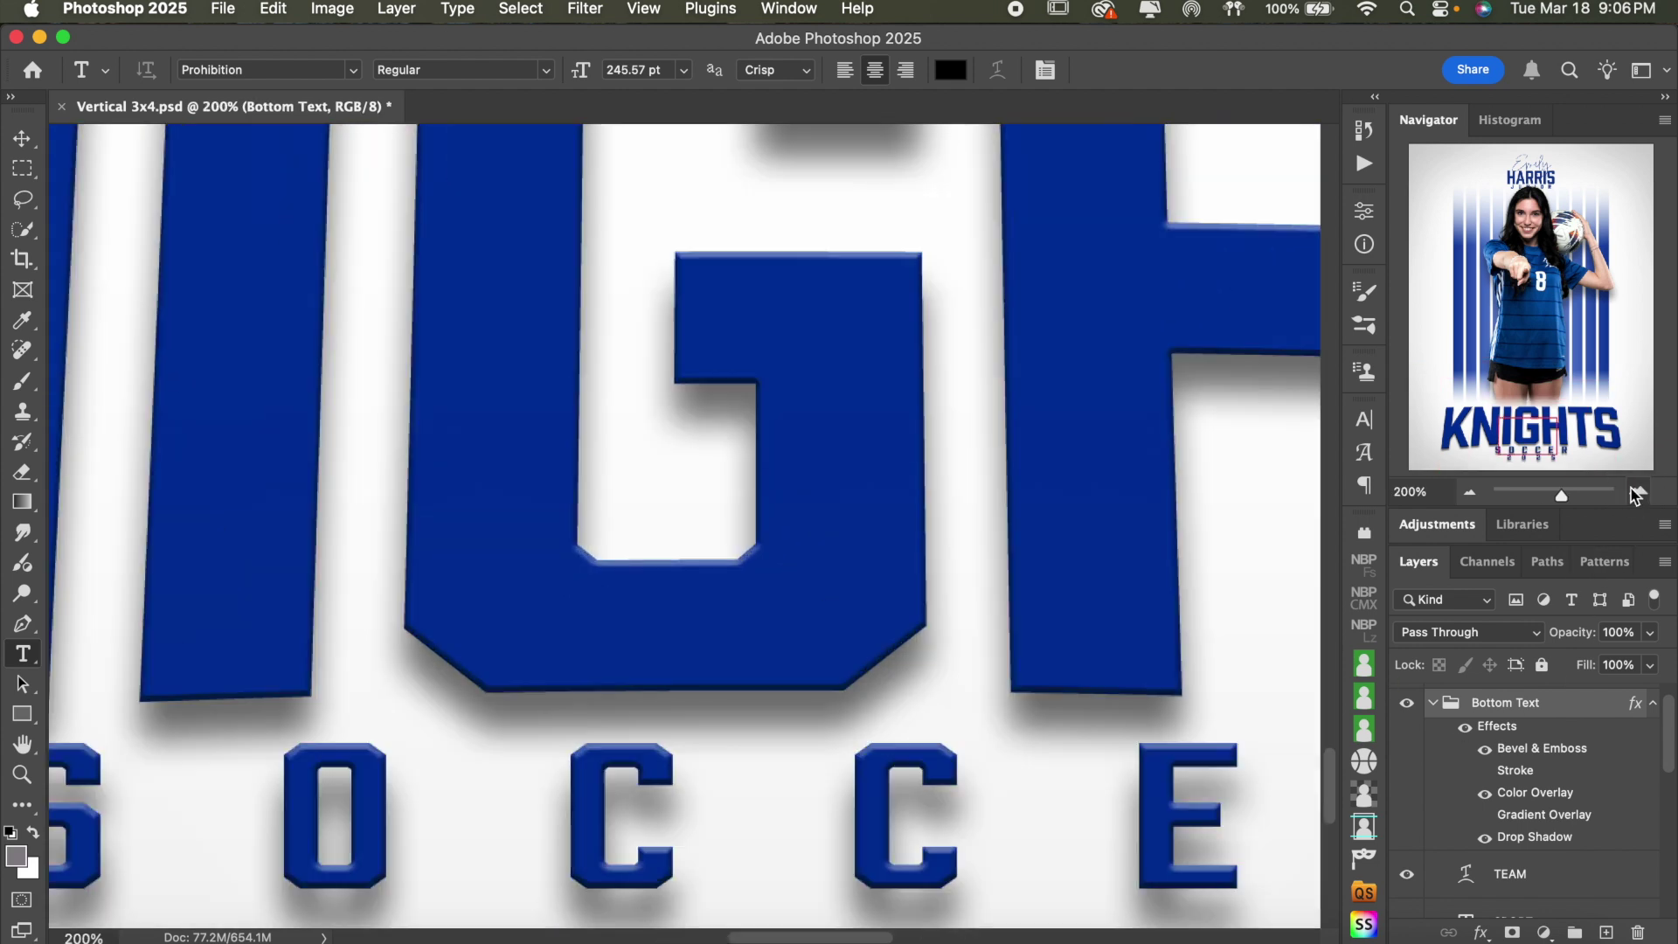
left_click(1639, 491)
left_click(1485, 749)
left_click(1485, 749)
- Reopen the Bevel & Emboss settings, preview the bevel, and increase its depth
double_click(1554, 748)
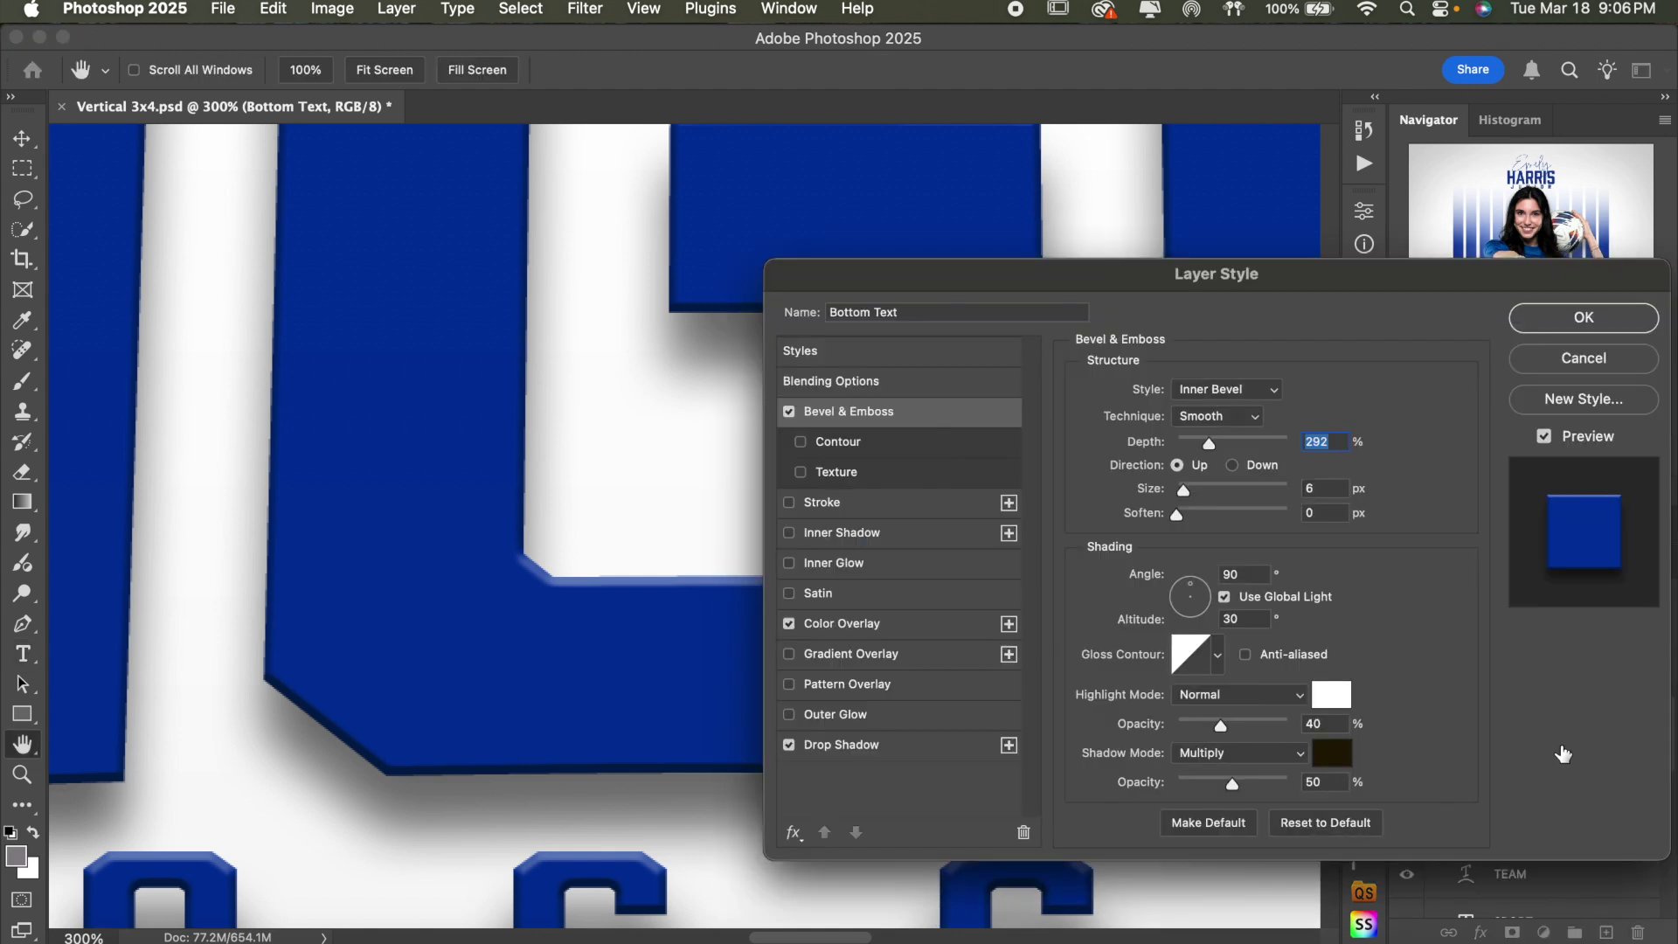
scroll(731, 515, "right", 3)
left_click(1621, 358)
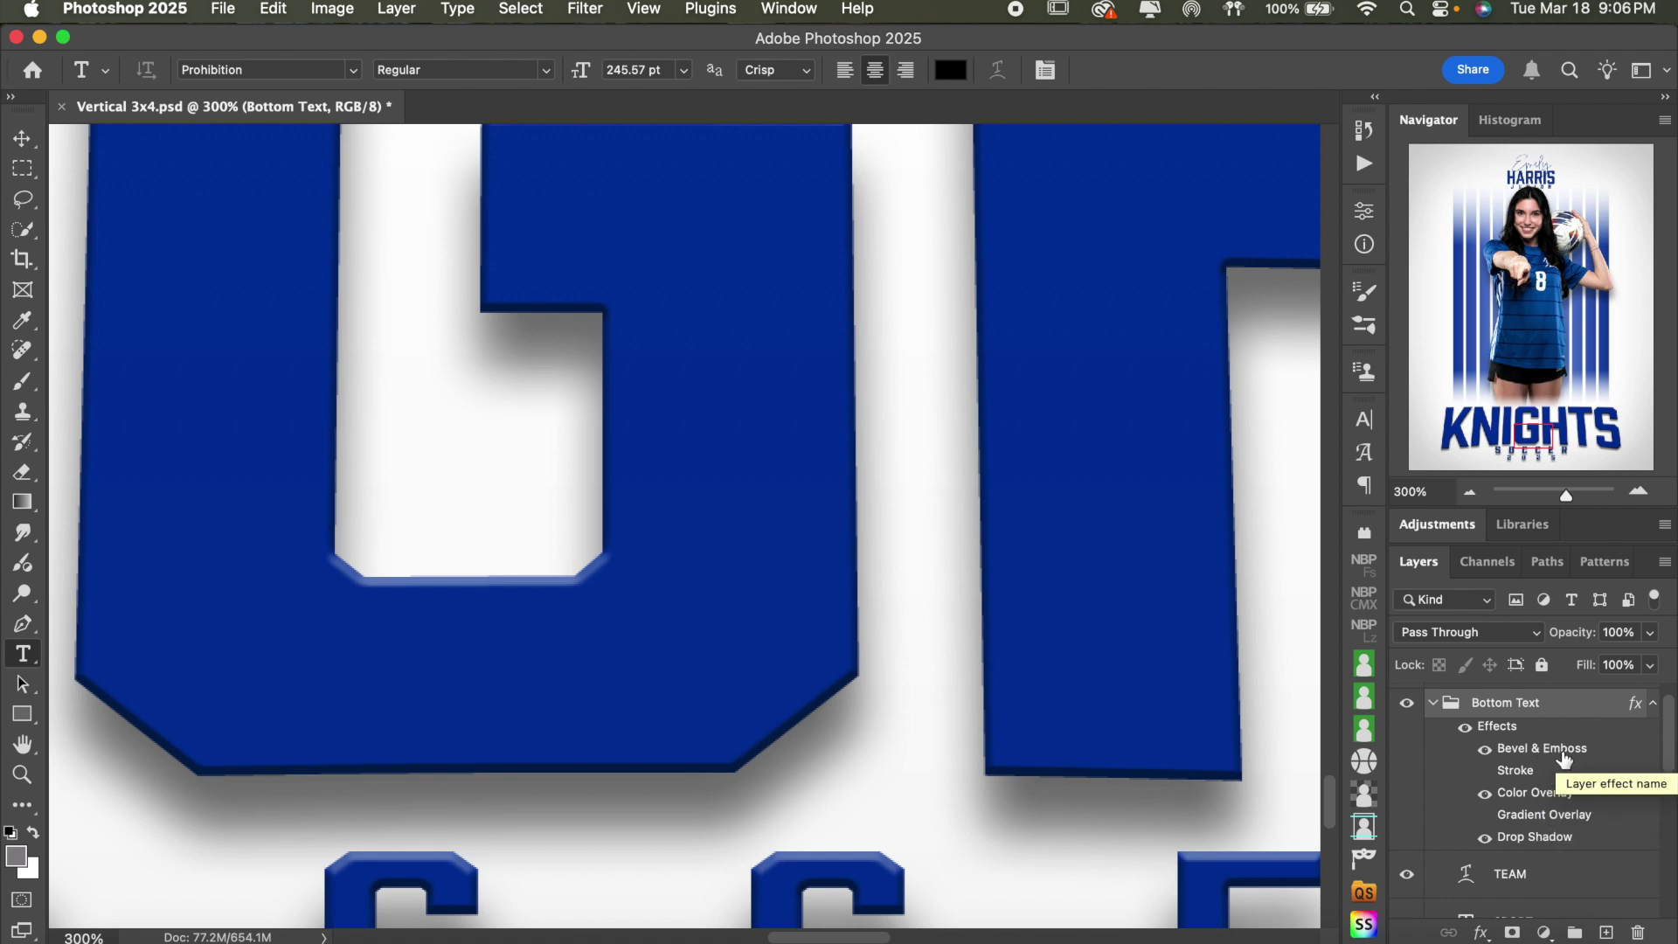
double_click(1565, 751)
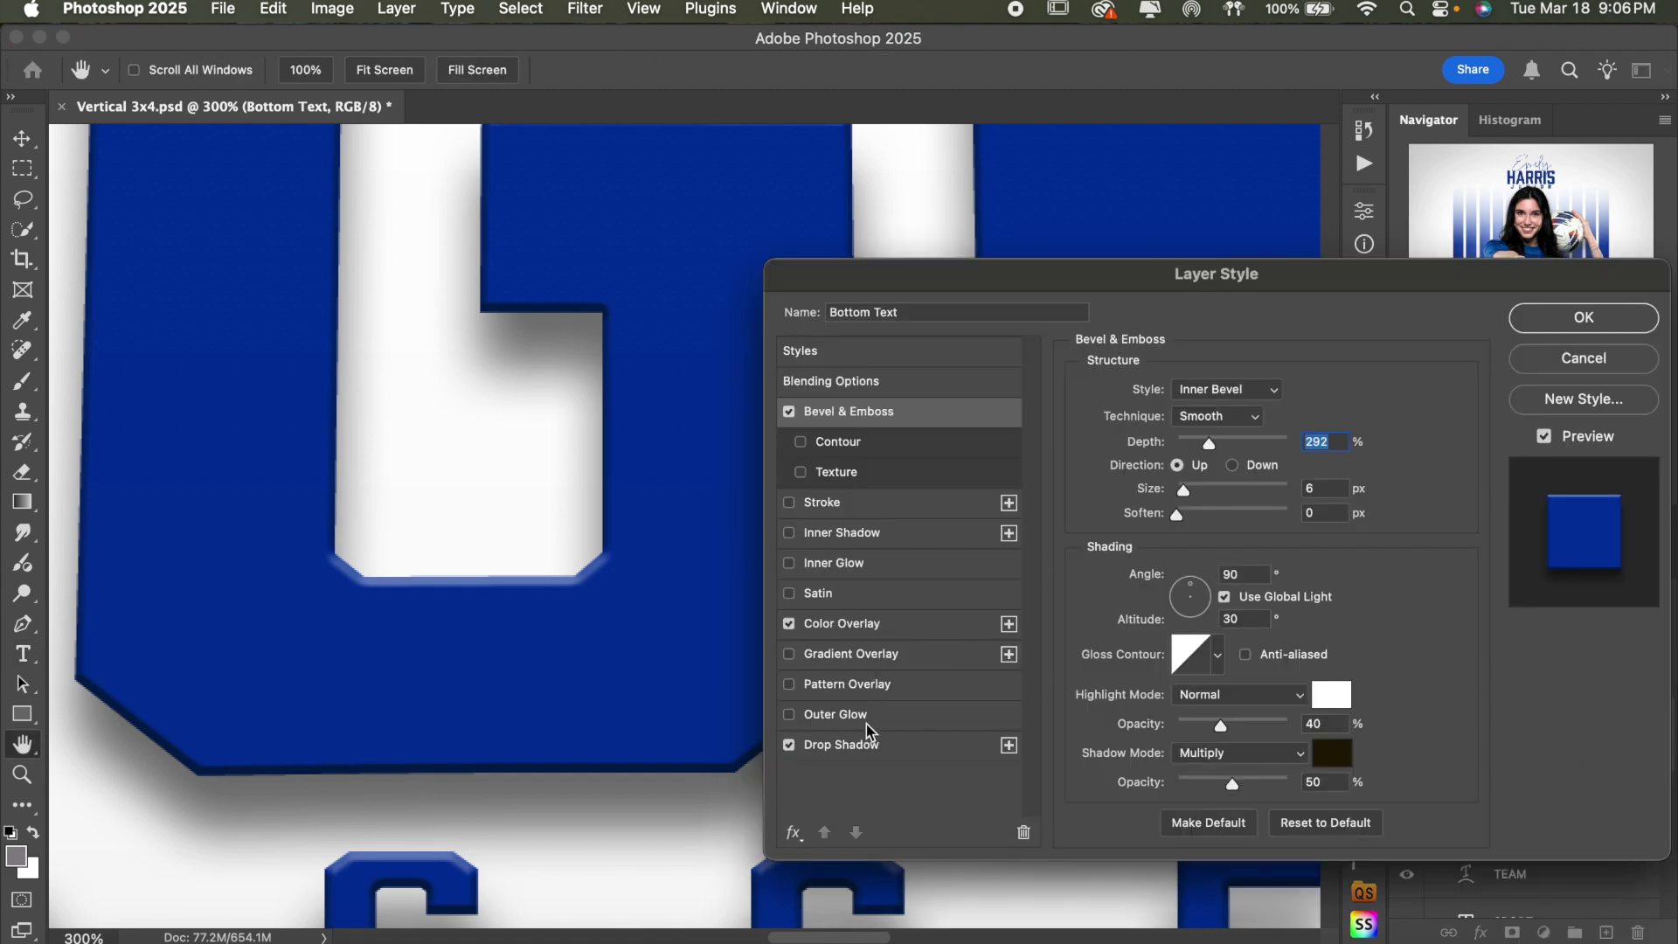
left_click(791, 410)
left_click(790, 410)
left_click_drag(1237, 448, 1194, 497)
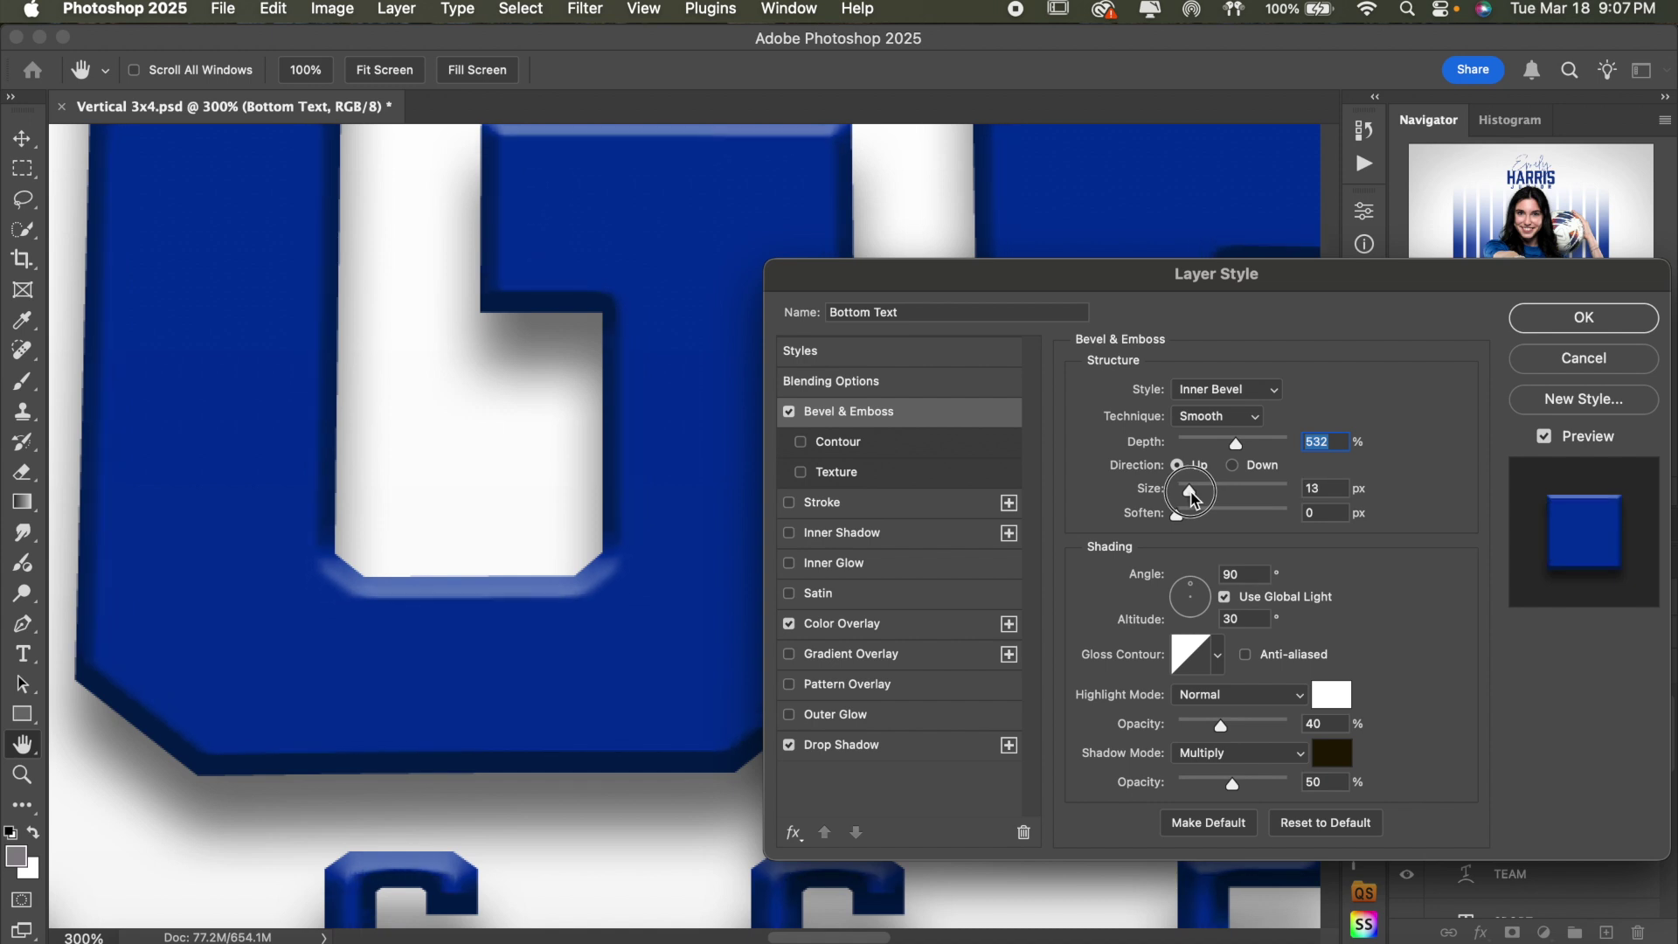
- Set the bevel technique to Chisel Soft with 459% depth and 10 px size, and apply
left_click(1224, 423)
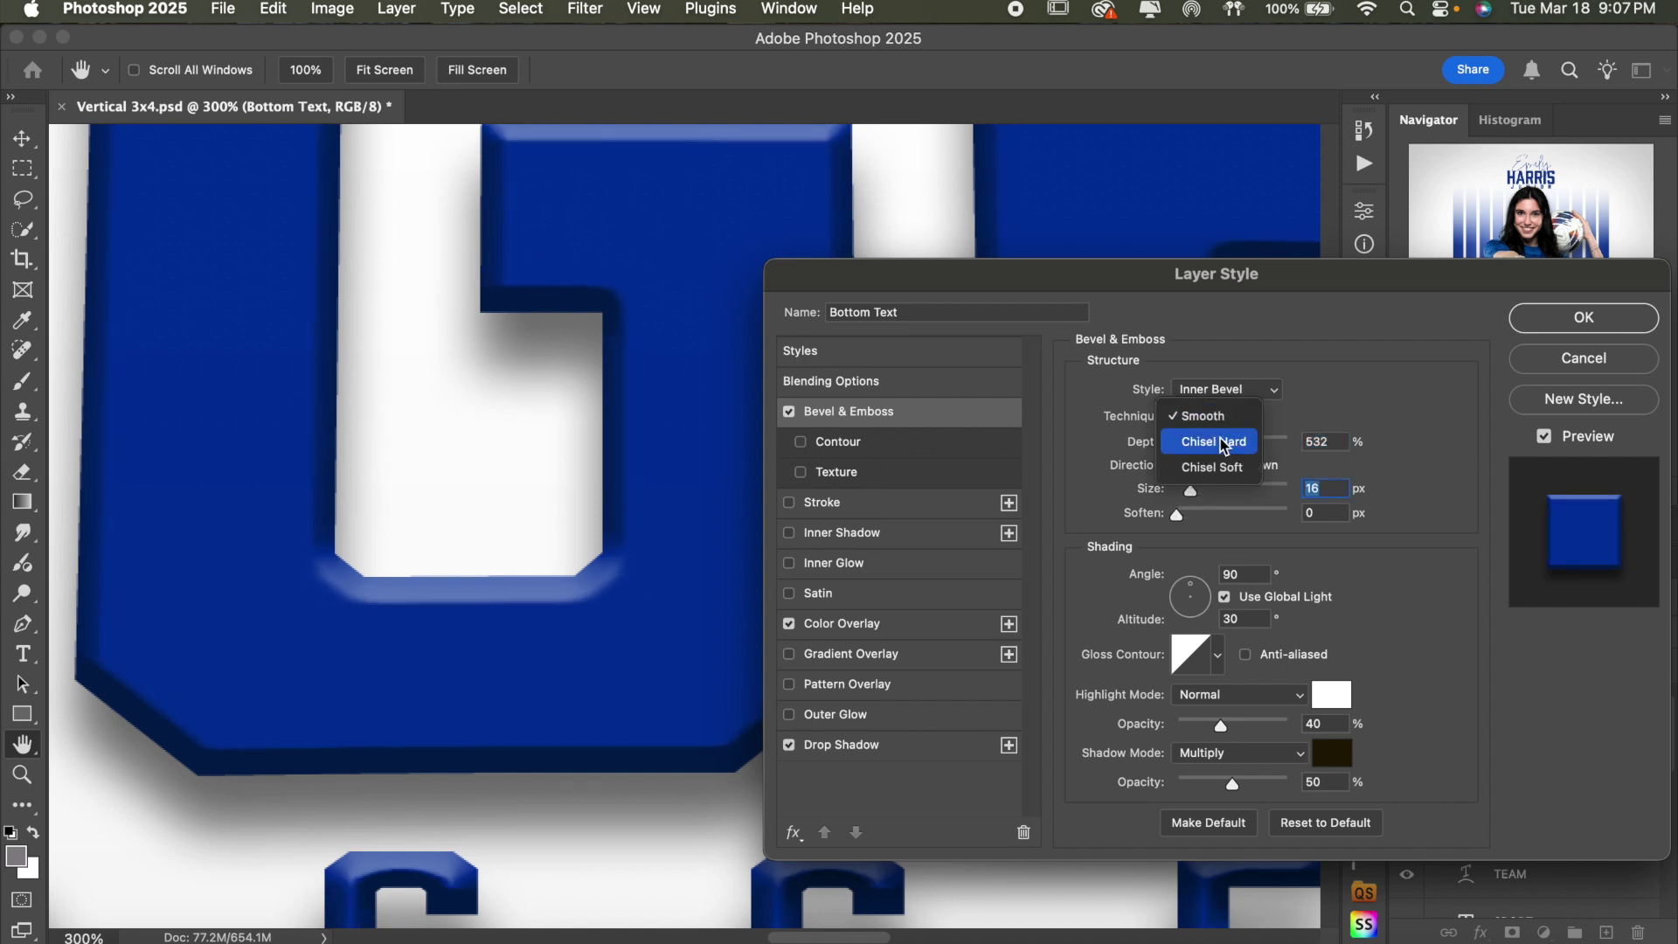
left_click(1222, 442)
left_click(1222, 418)
left_click(1220, 418)
left_click(1221, 418)
left_click(1217, 448)
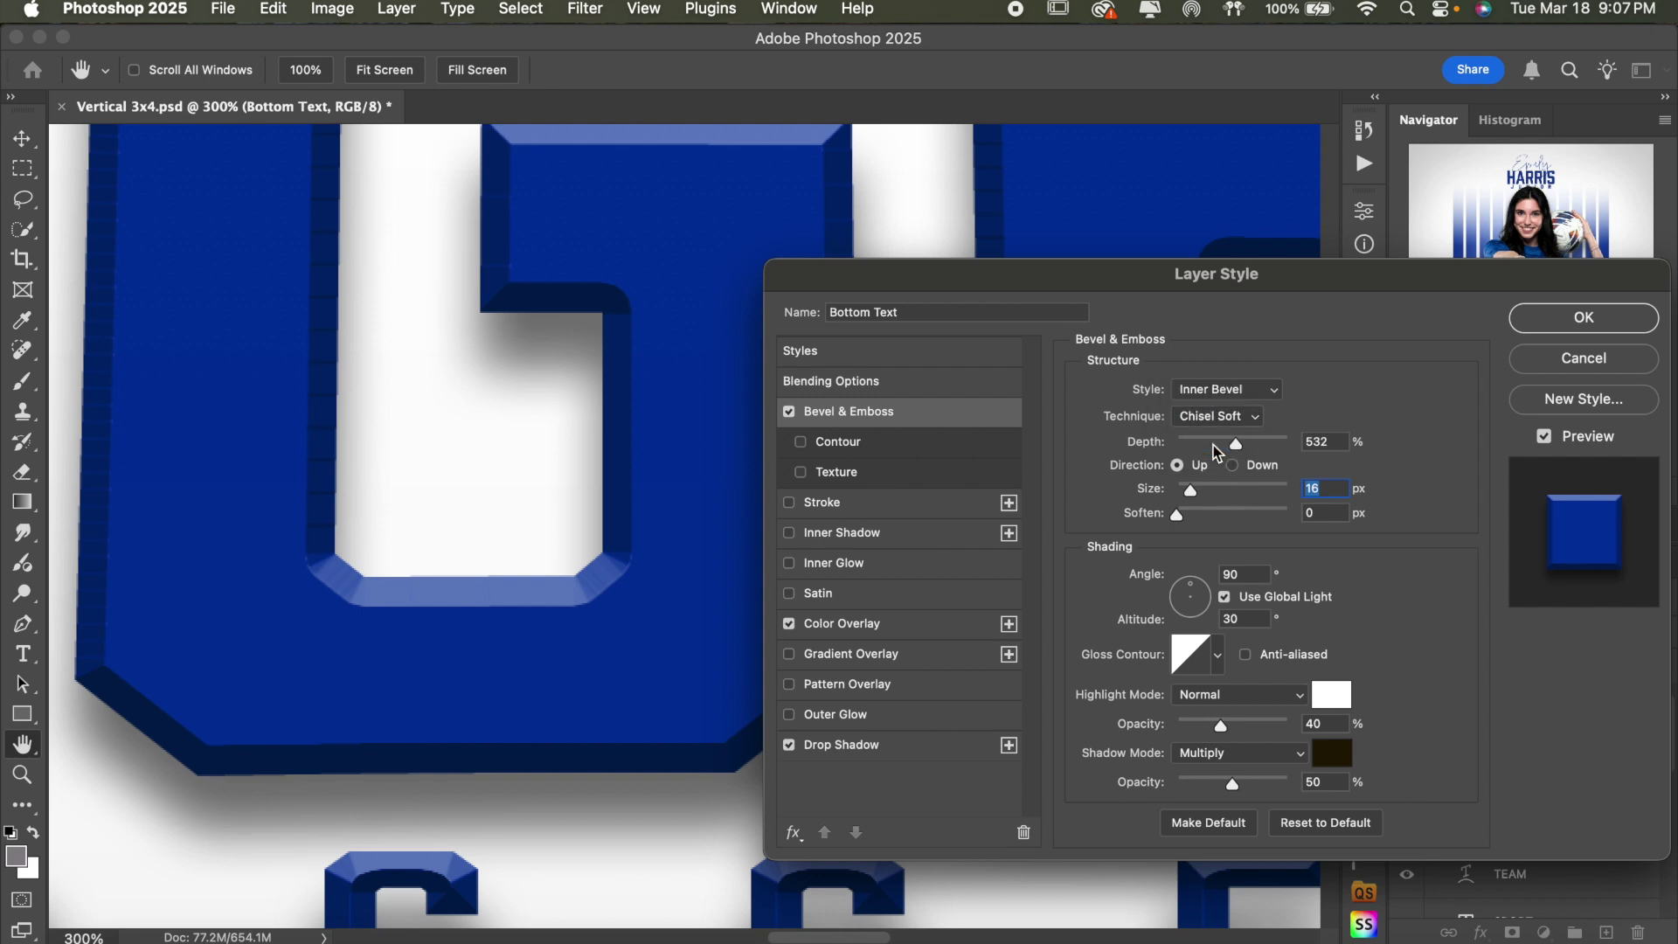
left_click_drag(1234, 449, 1183, 517)
left_click(1180, 517)
left_click(1540, 322)
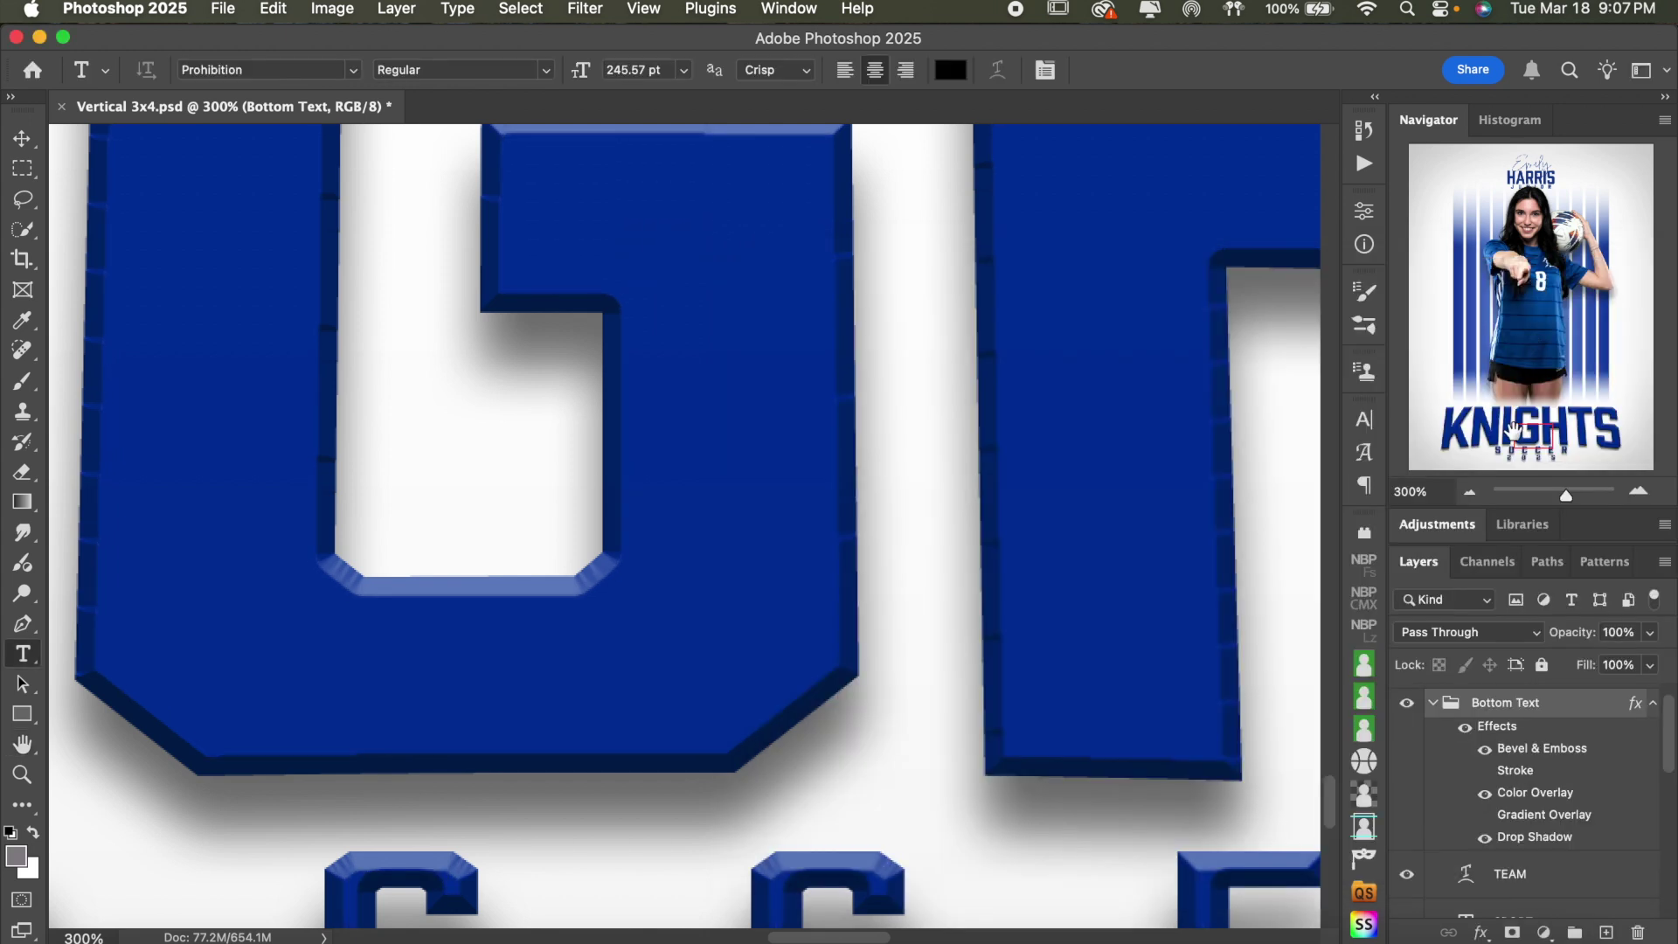
left_click(1472, 493)
- Zoom out to the whole title and toggle the solid Color Overlay off and on
left_click(1472, 494)
left_click(1472, 494)
left_click(1471, 494)
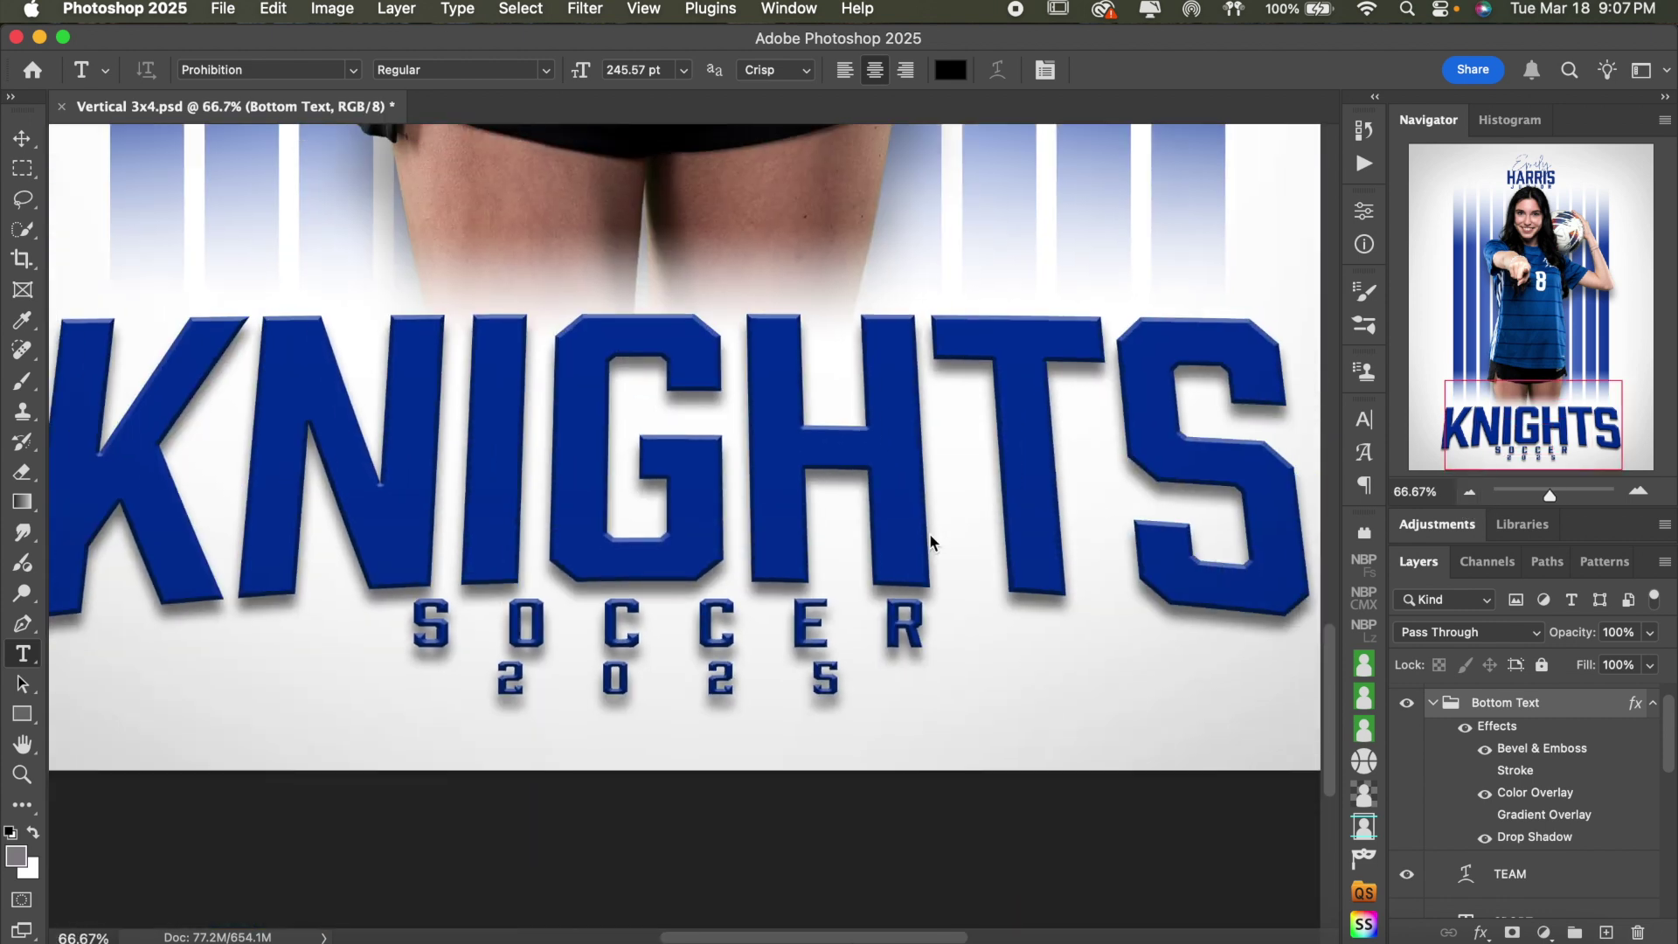
scroll(1084, 621, "up", 5)
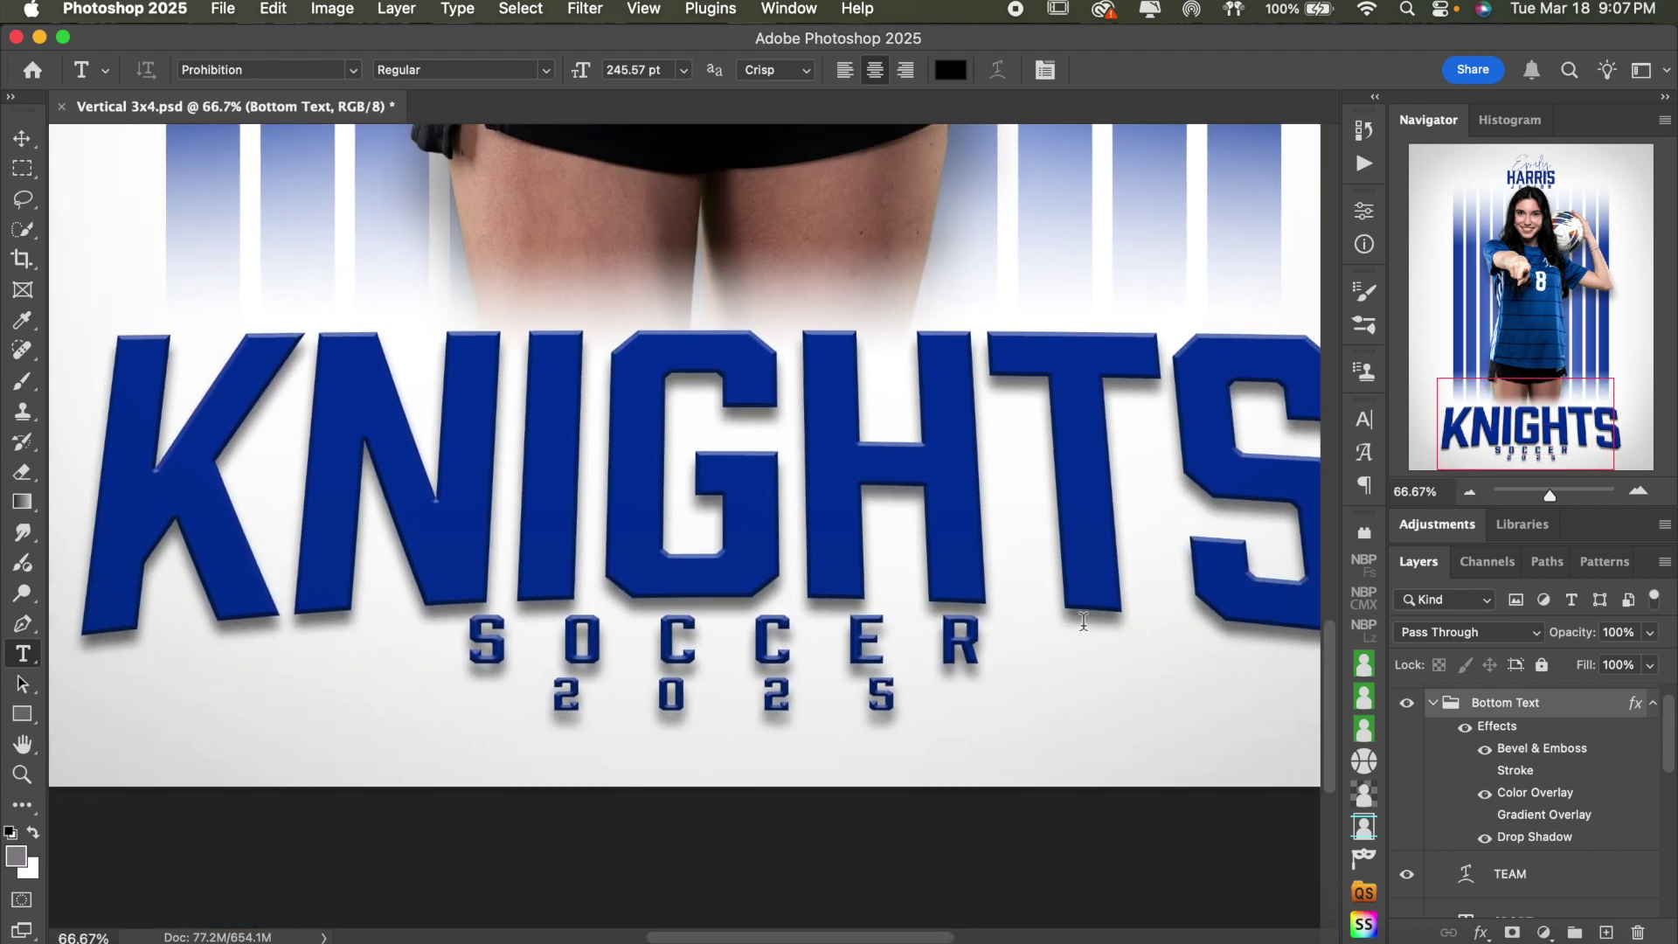
scroll(1084, 621, "down", 2)
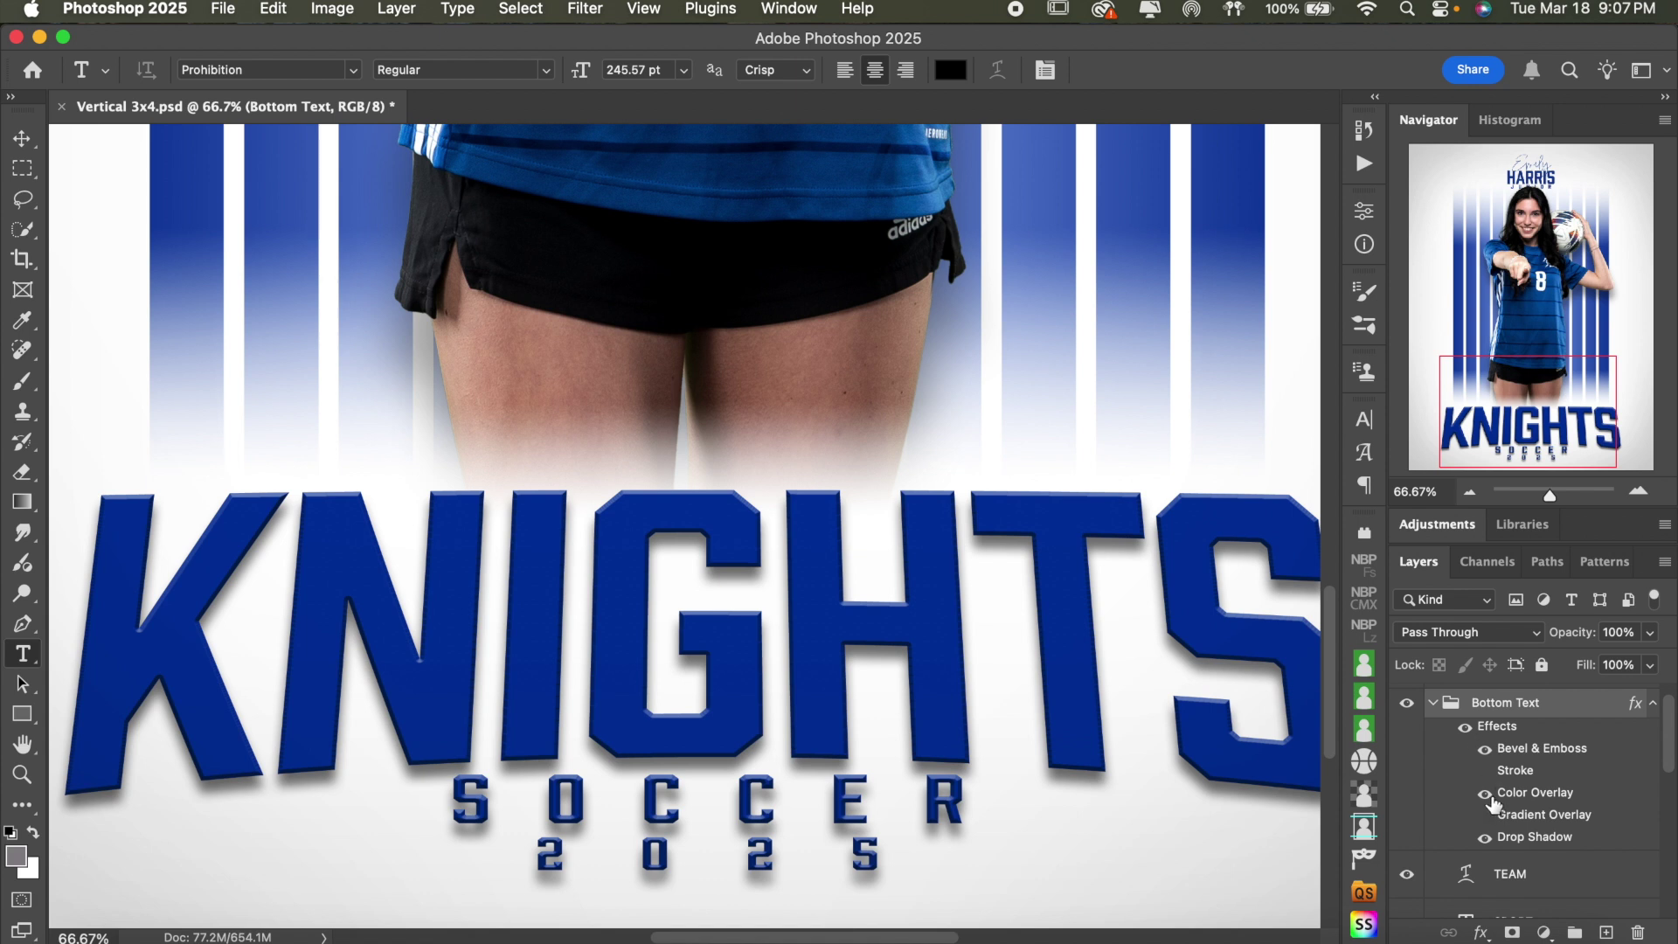
left_click(1486, 794)
left_click(1486, 794)
- Try a bright blue Color Overlay colour, then discard the change
double_click(1525, 793)
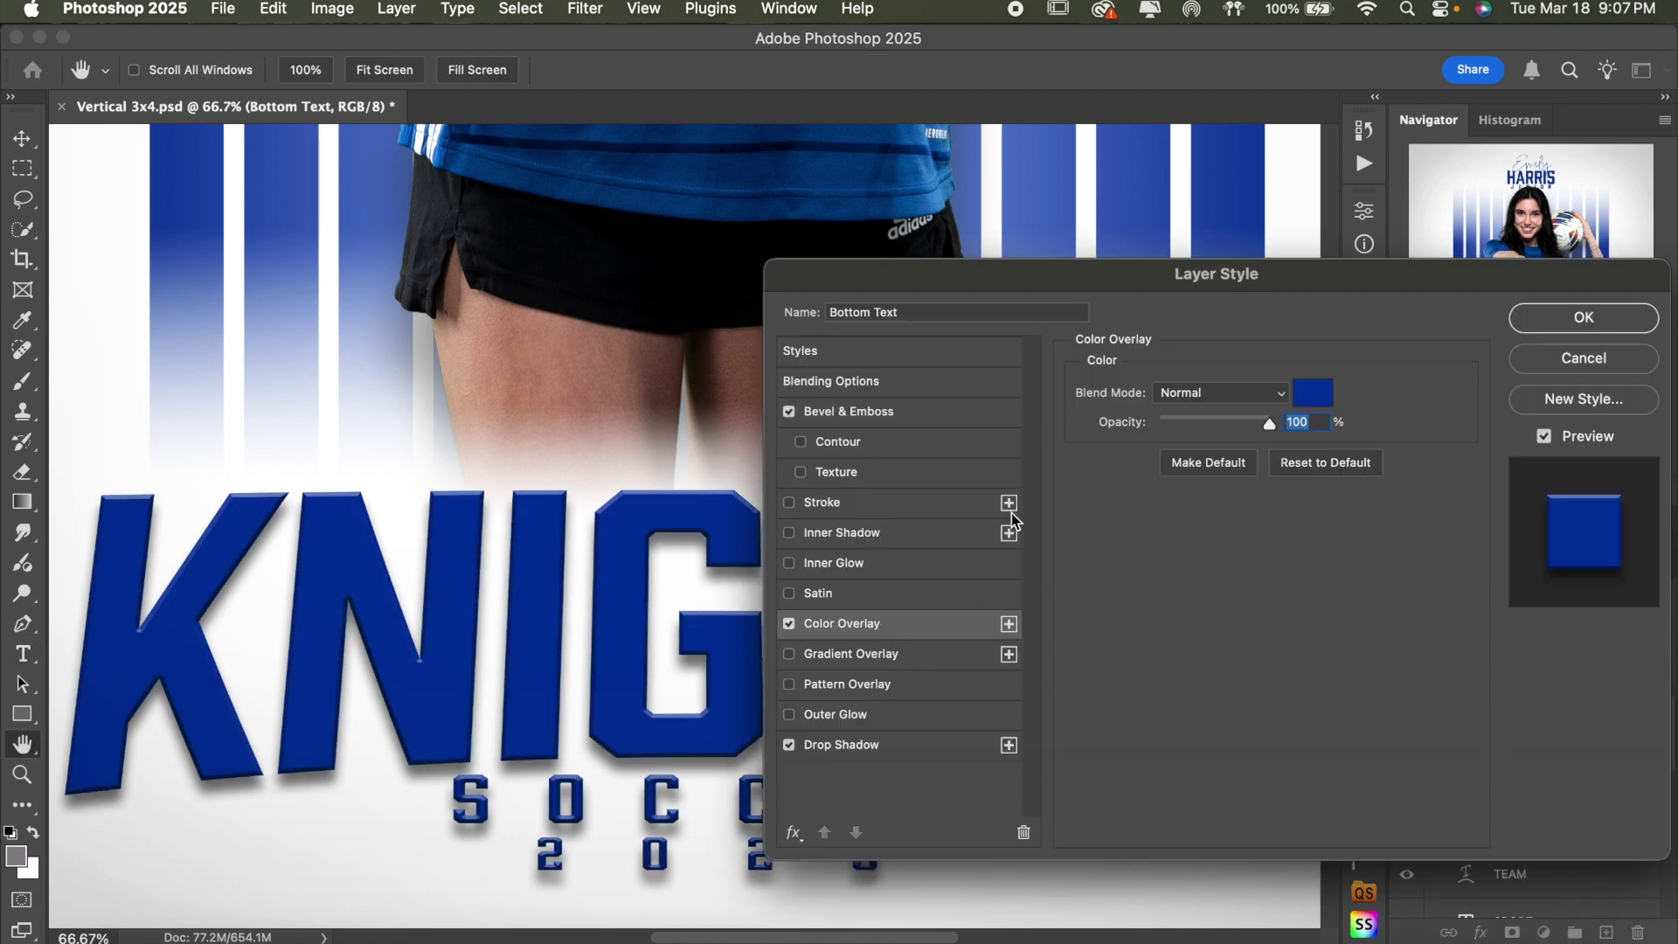
left_click(1309, 397)
left_click(1116, 352)
mouse_move(1122, 333)
left_mouse_down()
mouse_move(1104, 402)
mouse_move(1250, 402)
mouse_move(1272, 277)
left_mouse_up()
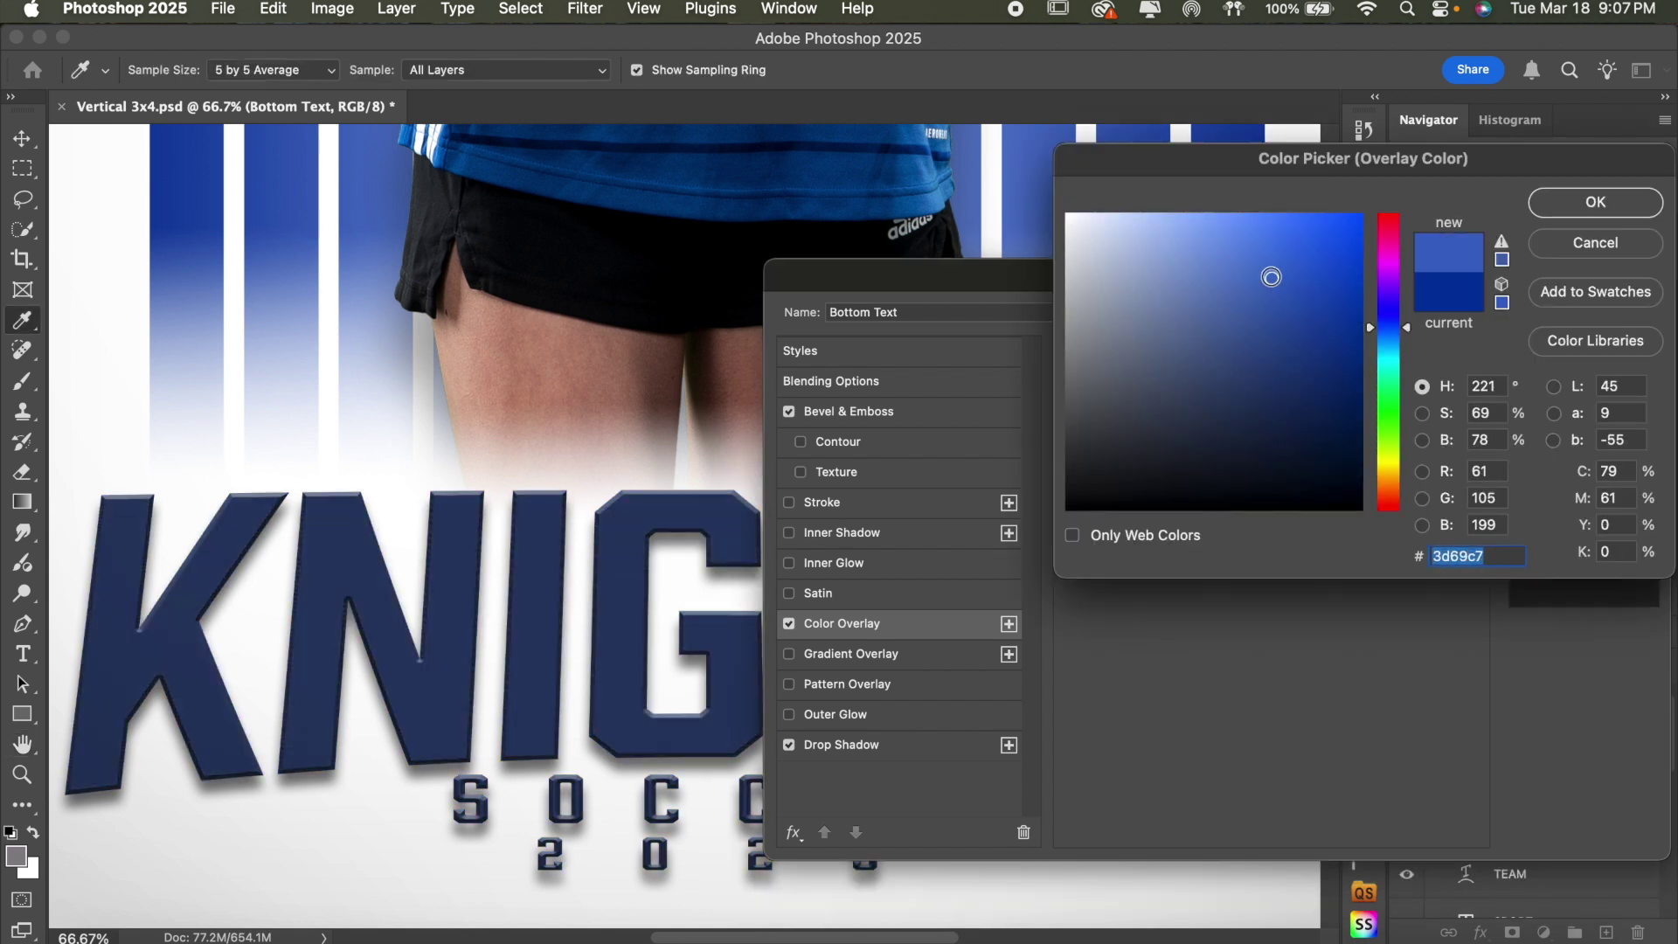
left_click(1581, 253)
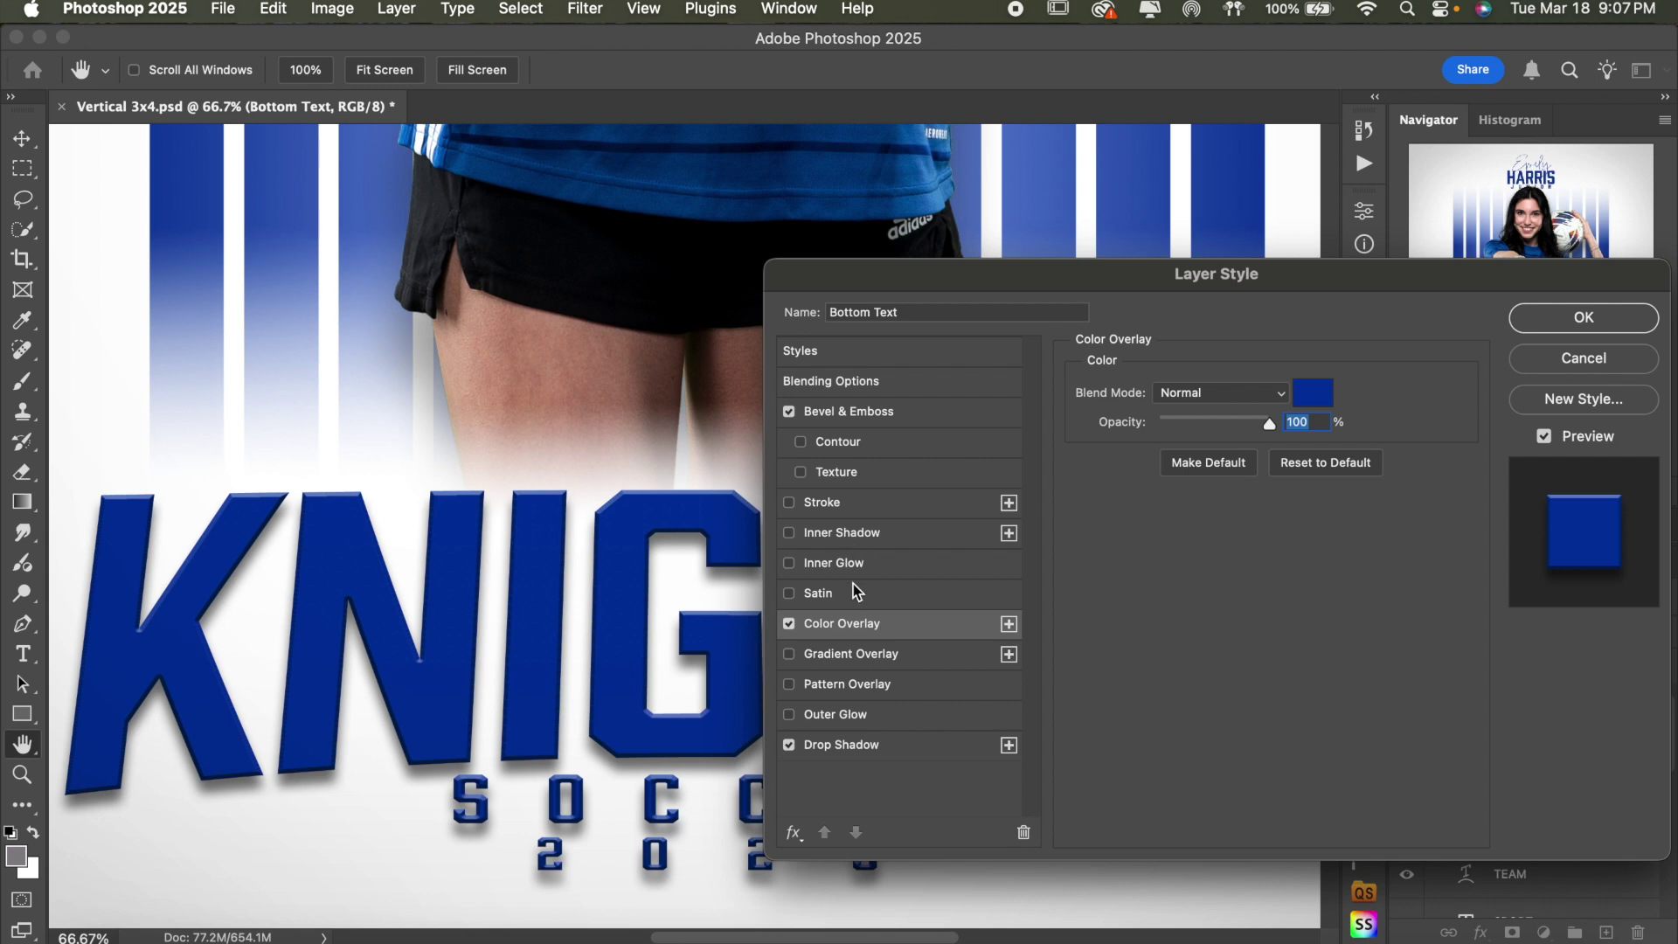
- Replace Color Overlay with Gradient Overlay and open its Custom gradient in the Gradient Editor
left_click(795, 628)
left_click(792, 653)
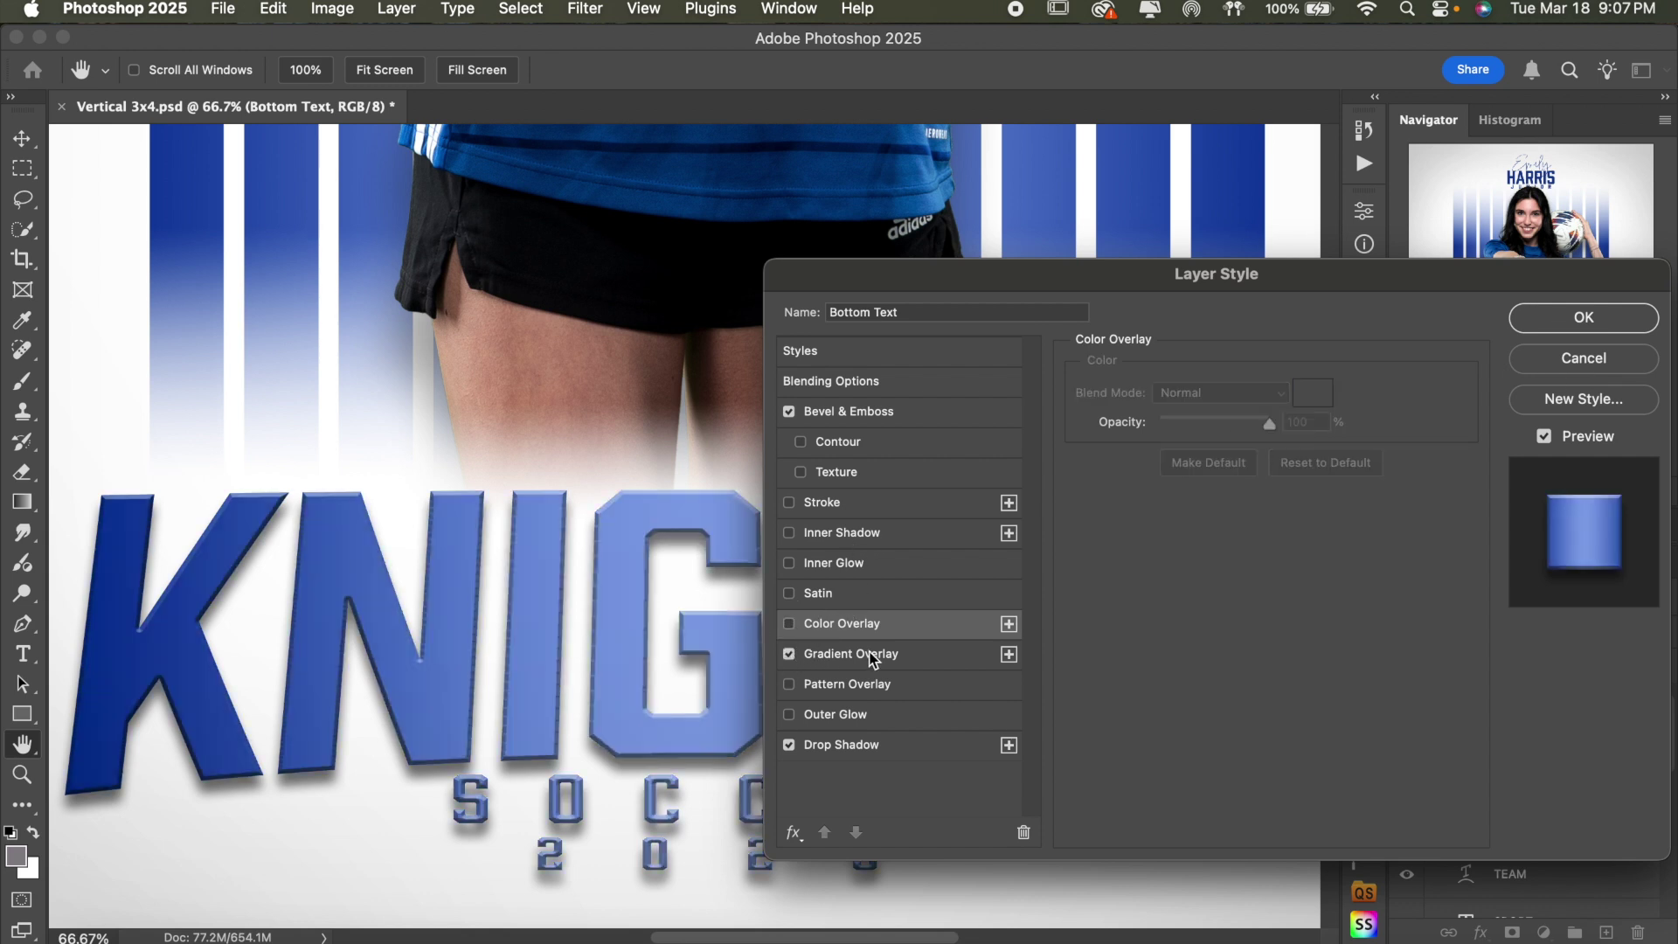
left_click(890, 658)
scroll(629, 616, "down", 3)
scroll(630, 617, "right", 4)
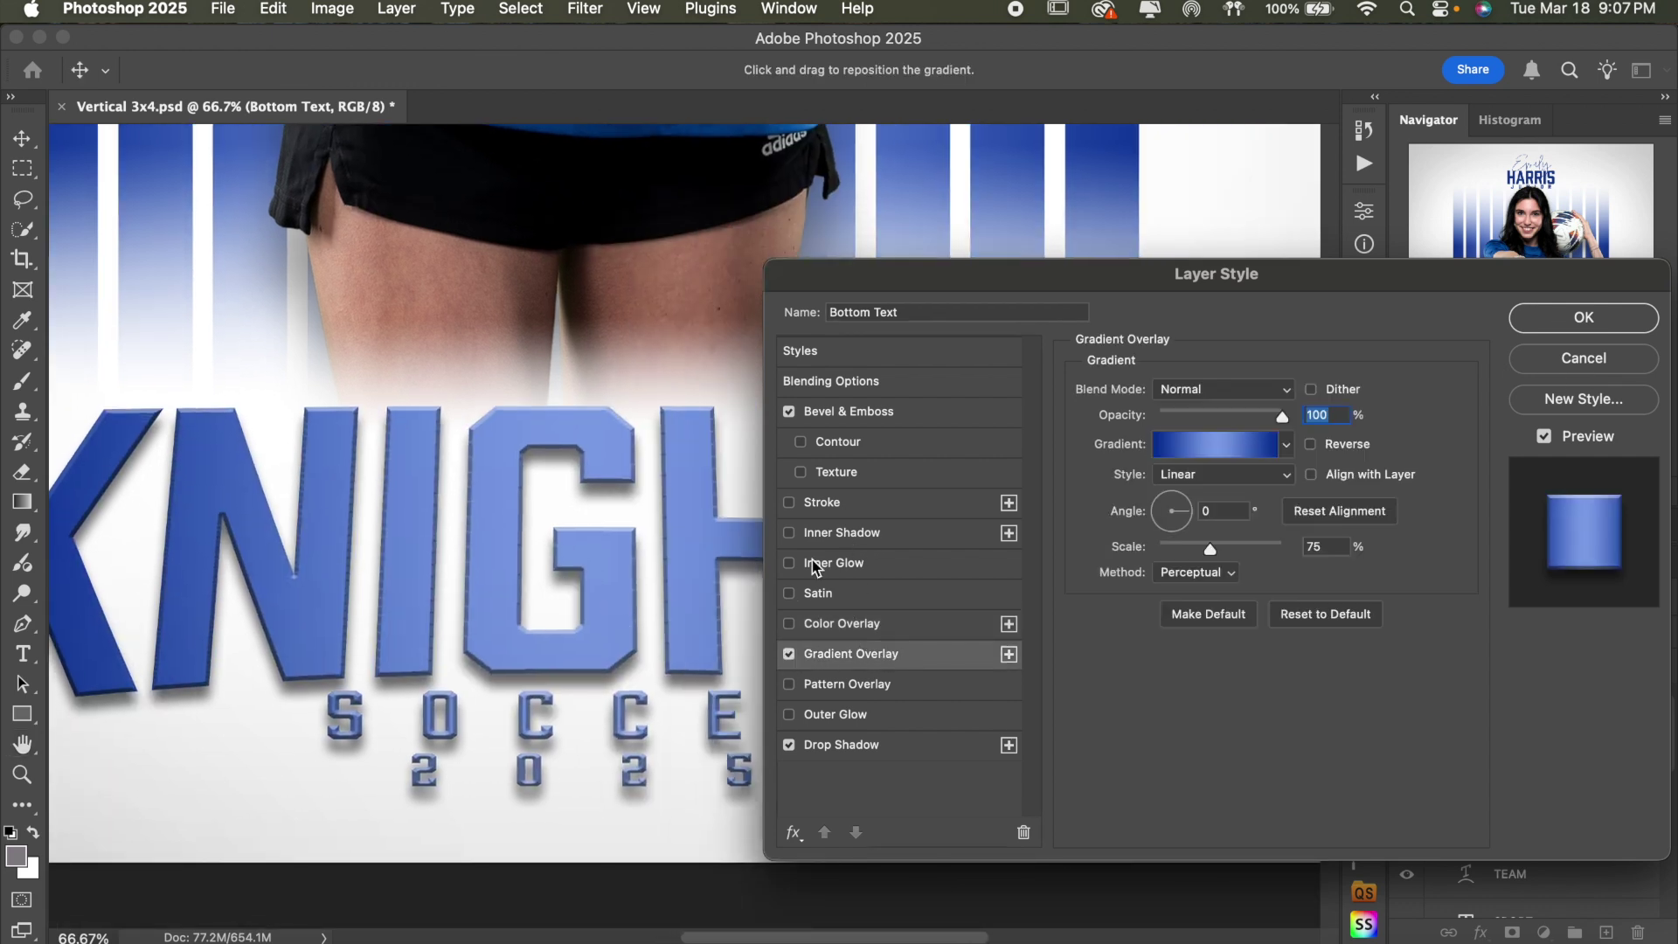
scroll(647, 519, "left", 3)
scroll(646, 519, "down", 1)
left_click_drag(1062, 287, 1228, 272)
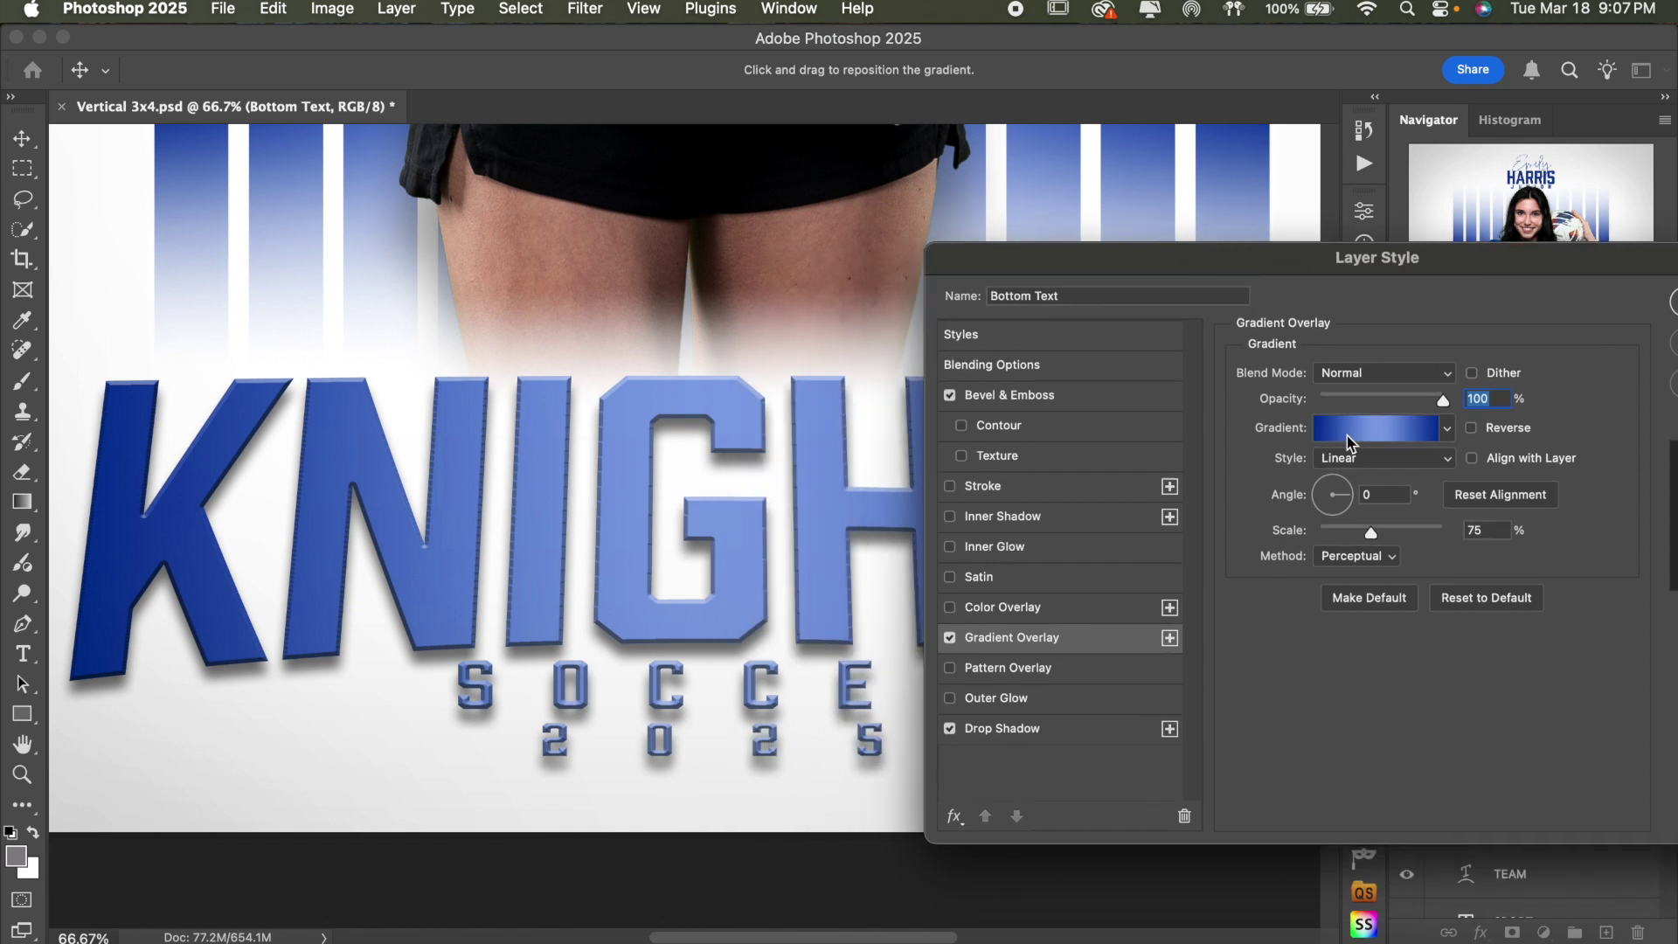
left_click(1376, 429)
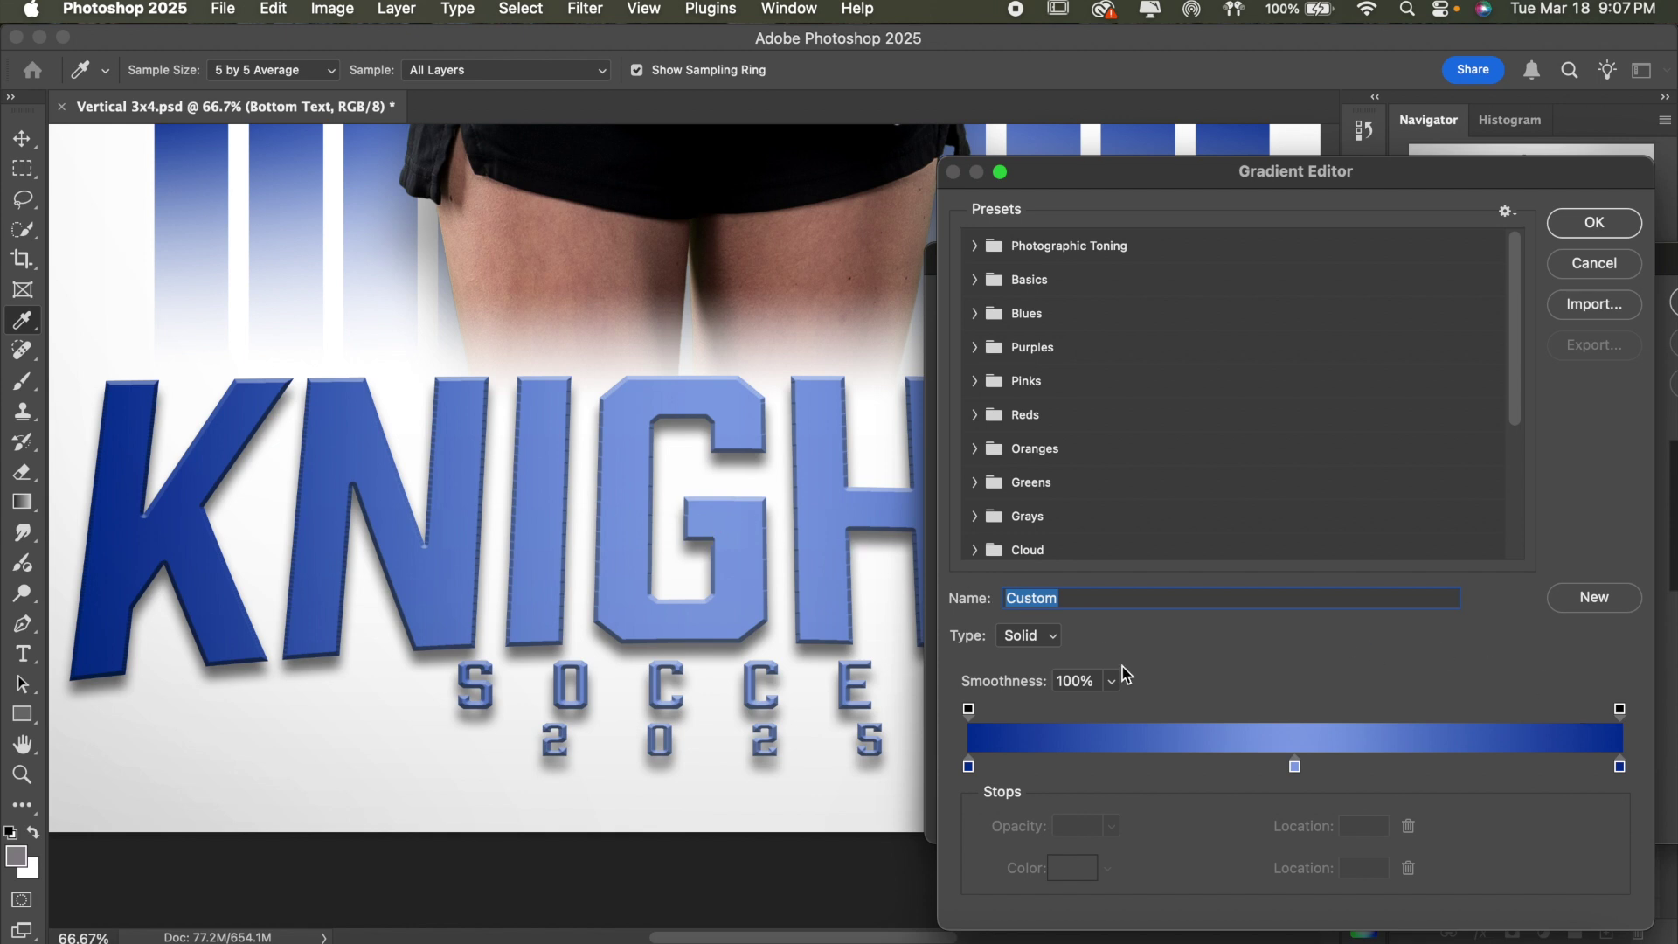
- Set the gradient's left colour stop to pure red
double_click(968, 766)
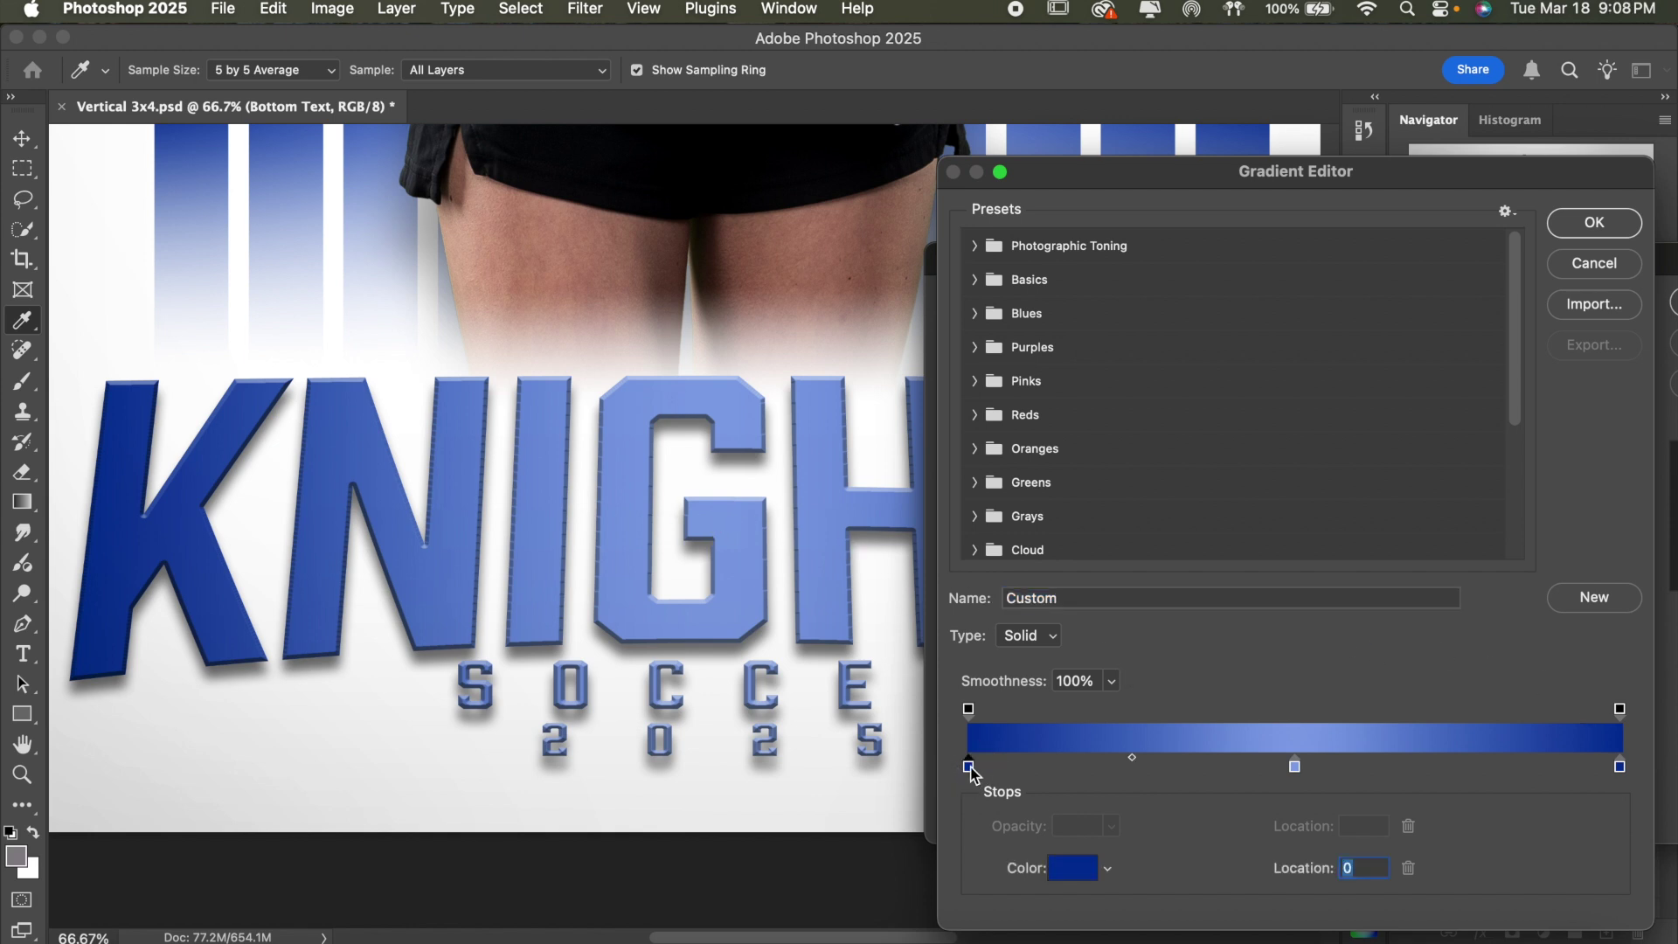
left_click_drag(786, 418, 786, 417)
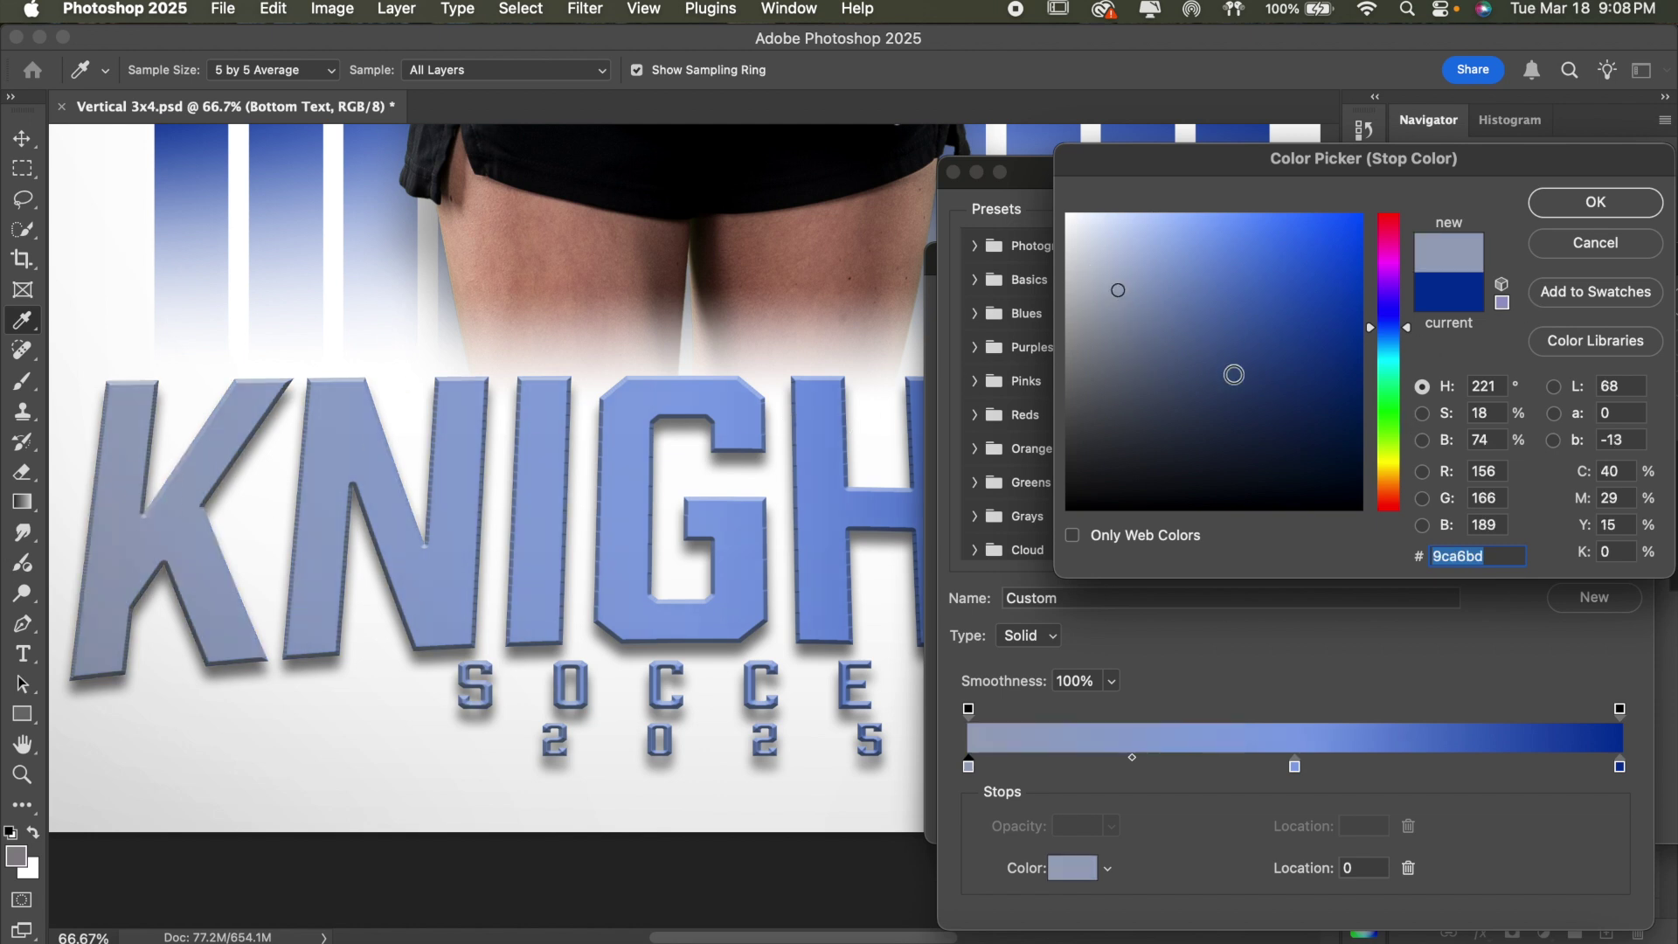
left_click_drag(1398, 228, 1396, 164)
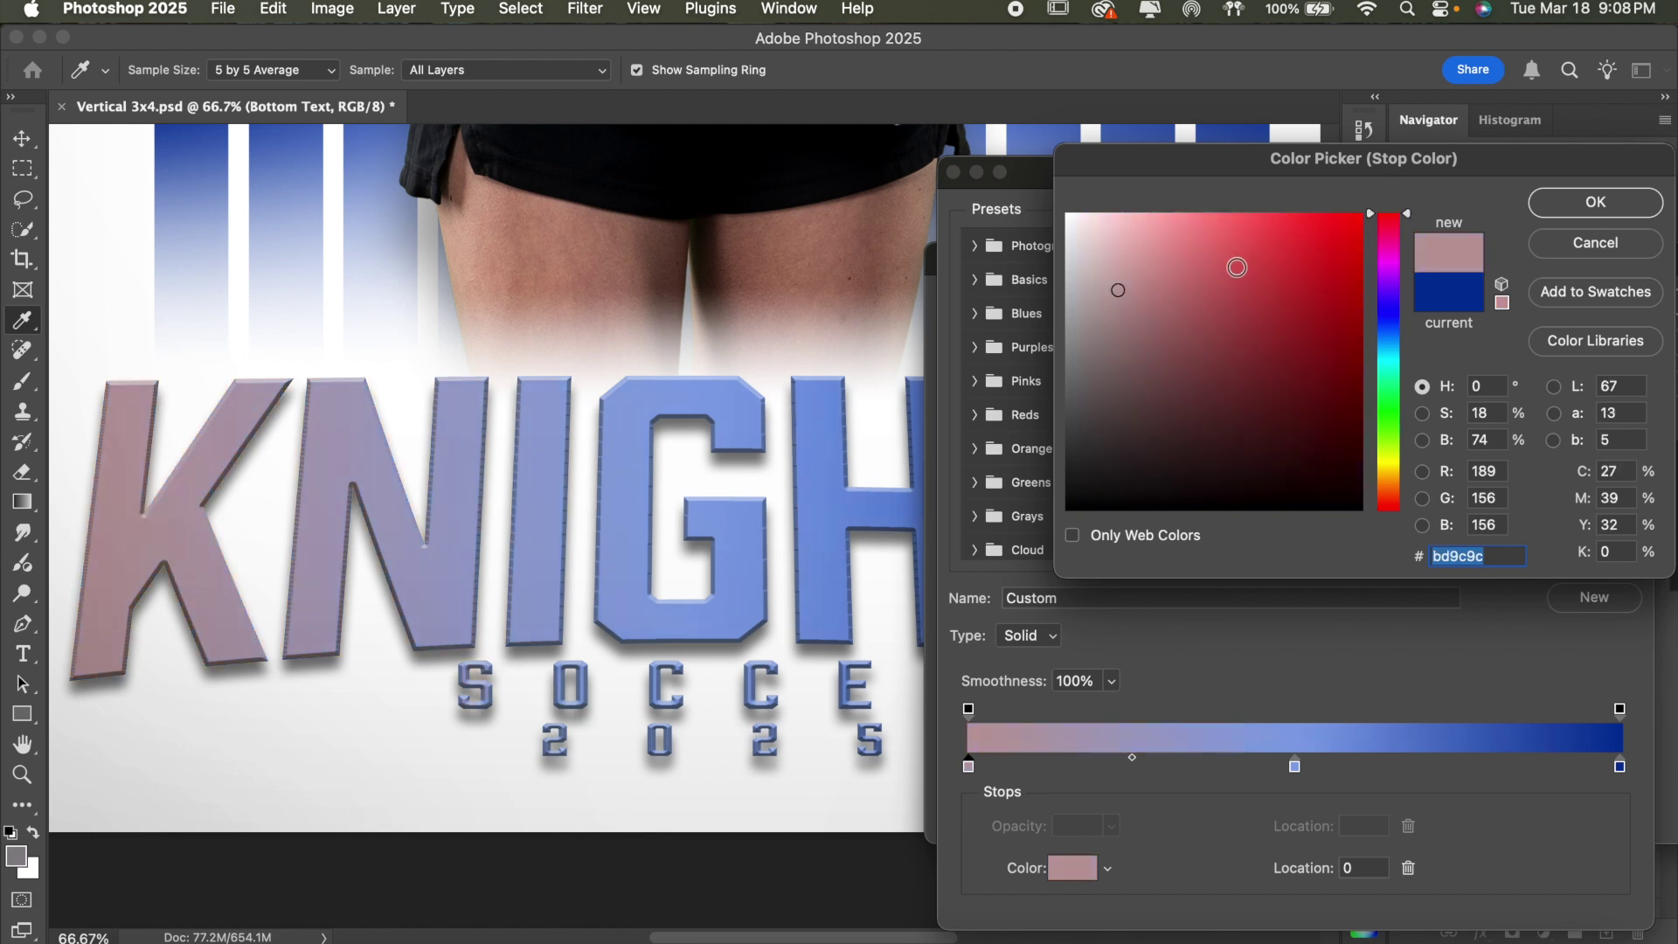
left_click_drag(1302, 253, 1364, 213)
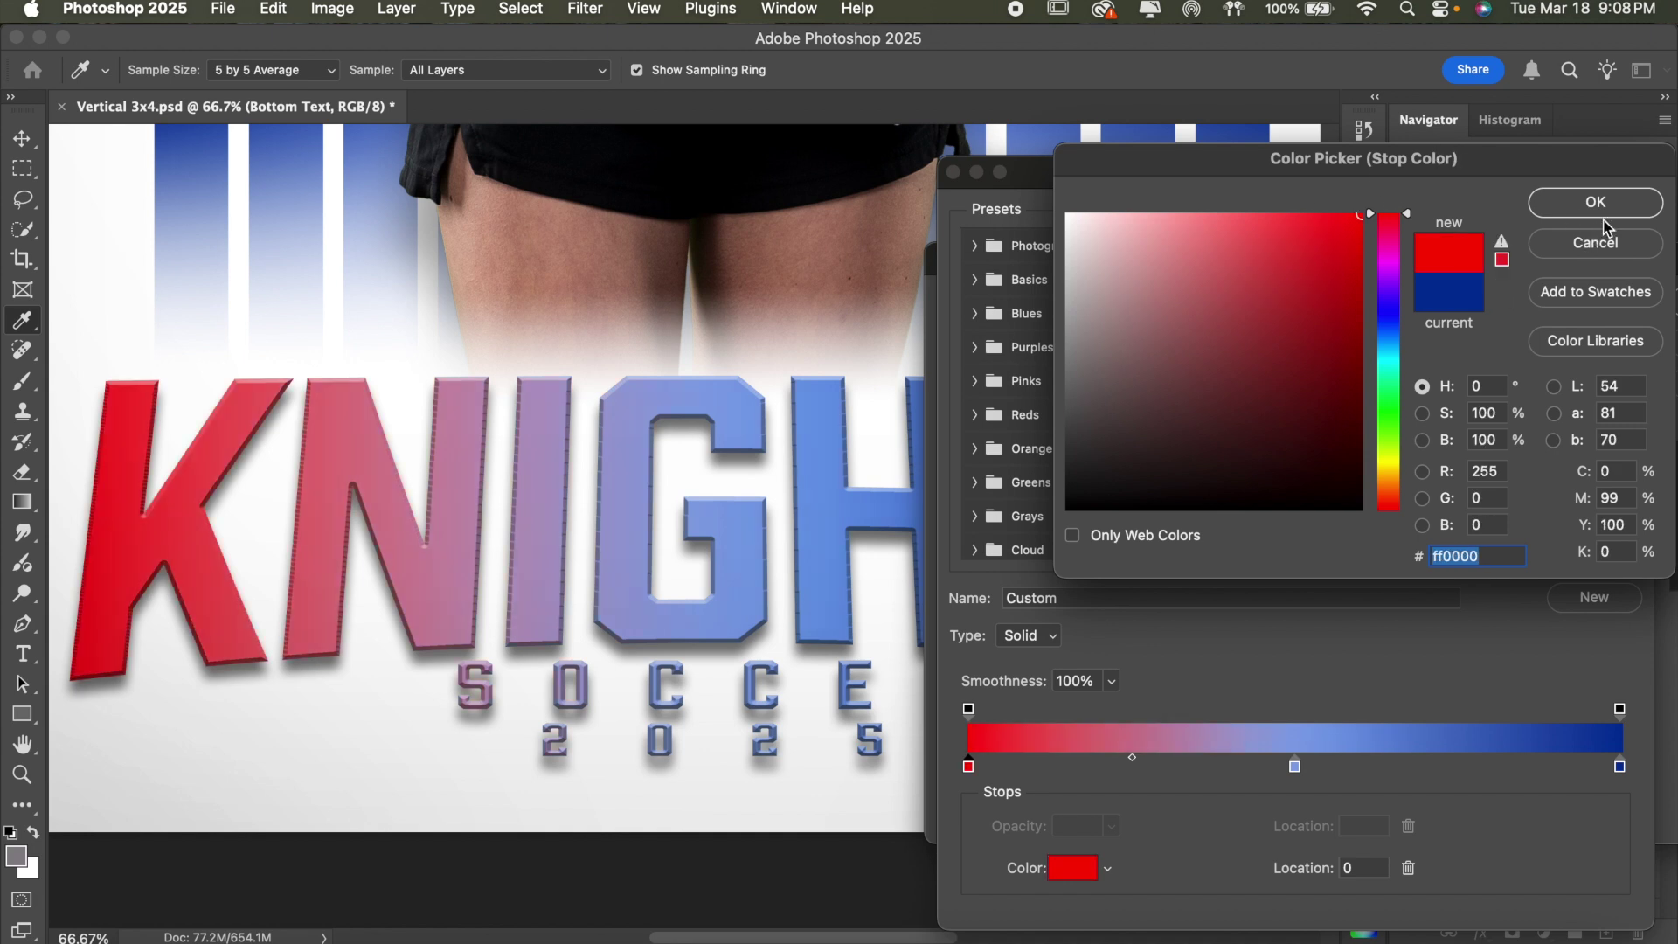
left_click(1600, 210)
- Set the gradient's right colour stop to dark red
left_click(1620, 766)
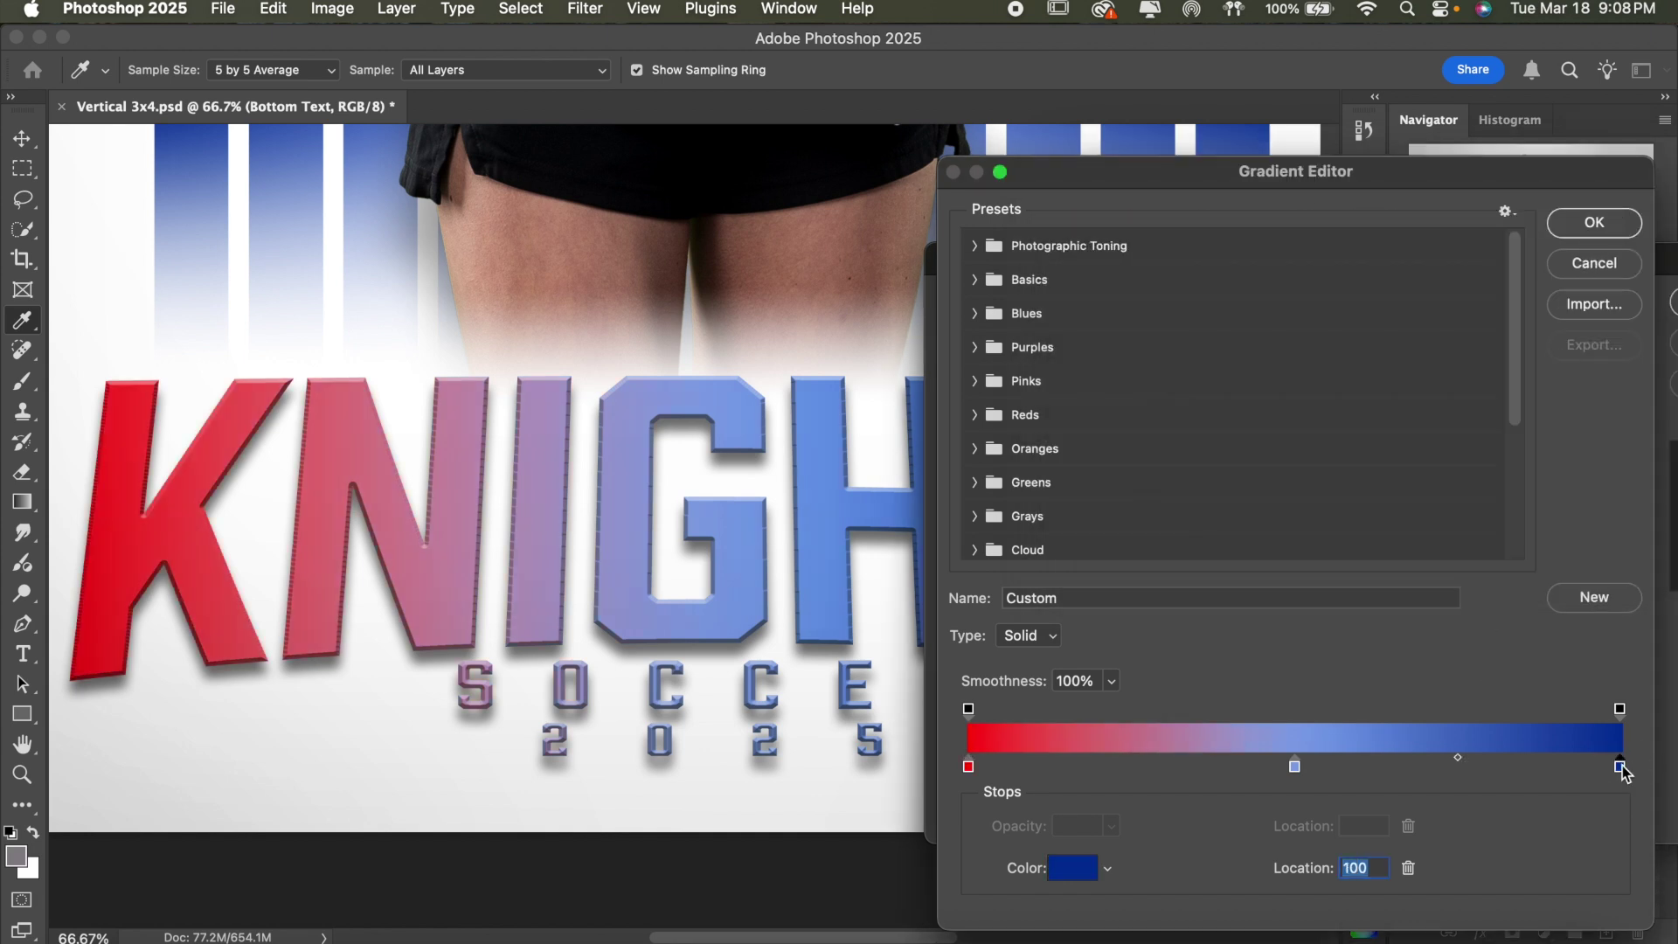
double_click(1619, 767)
left_click(1398, 248)
left_click_drag(1398, 248, 1397, 144)
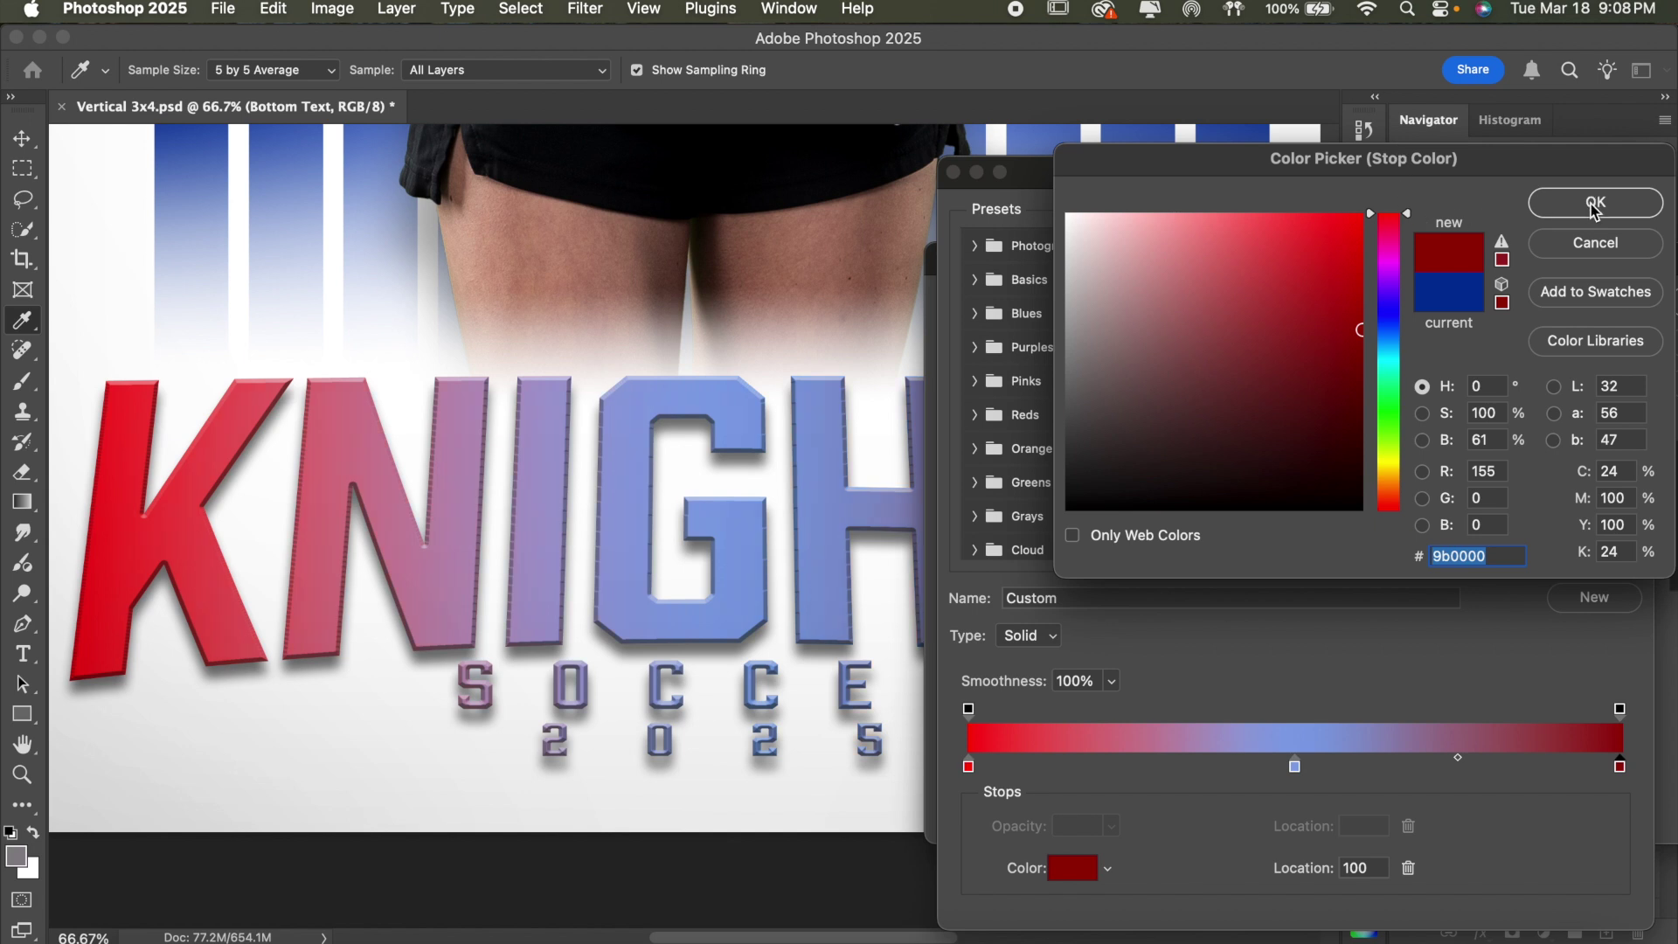
left_click(1596, 202)
- Cancel the Gradient Editor and Layer Style dialogs, discarding the red gradient trial
left_click_drag(1476, 187, 1349, 347)
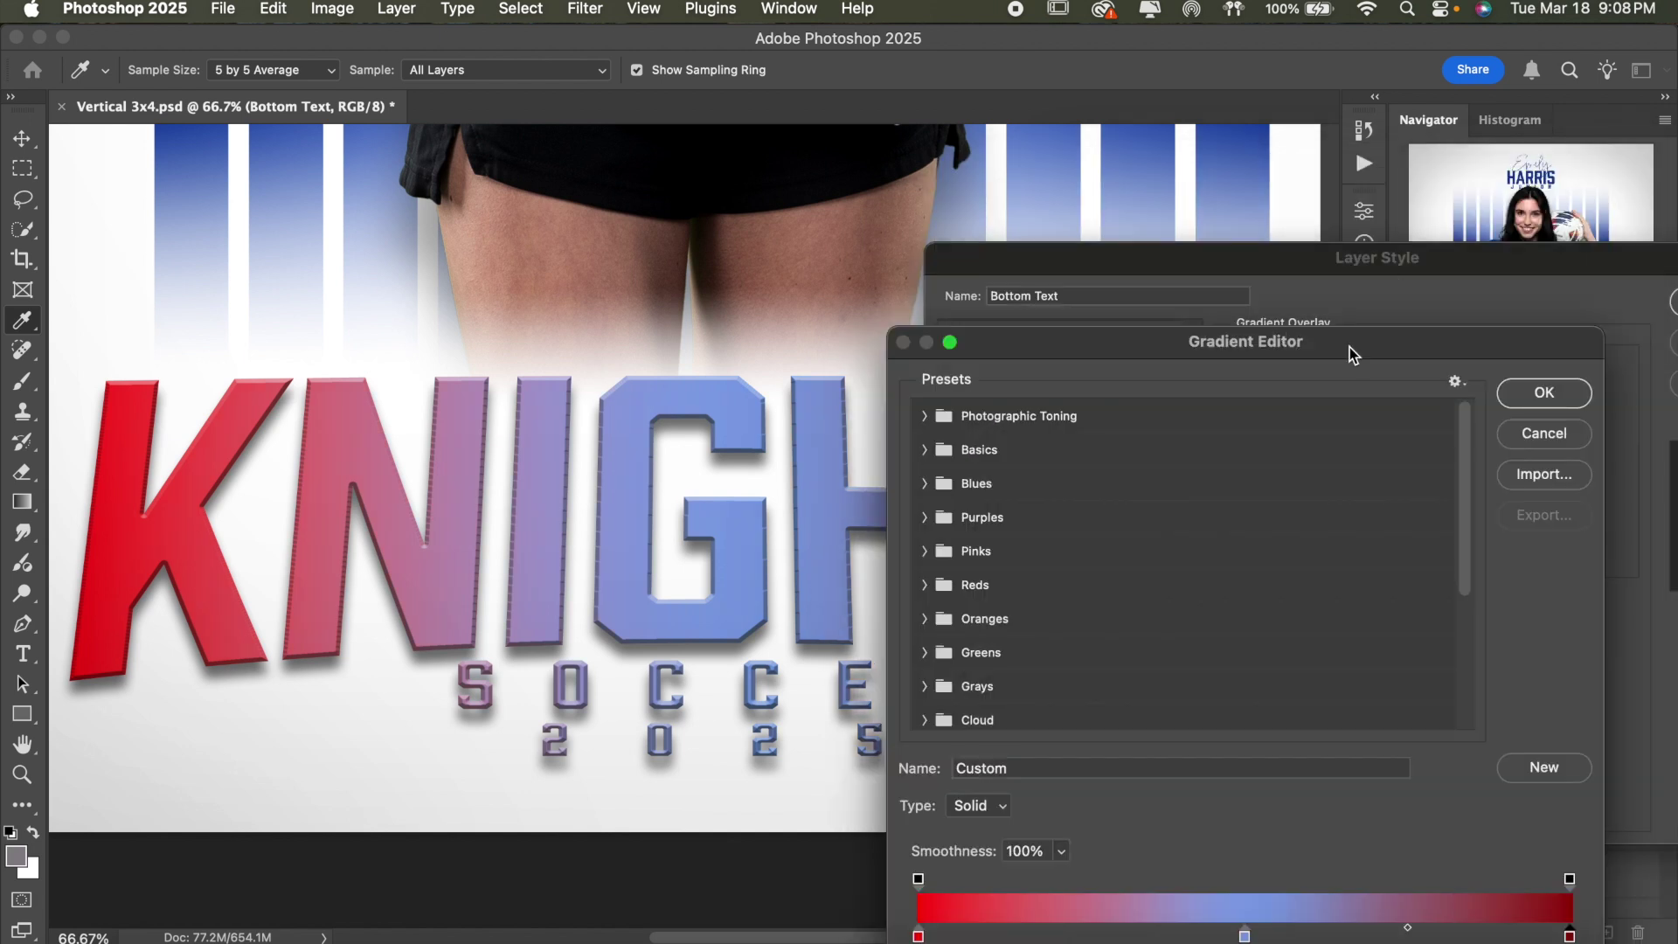
left_click(1544, 437)
left_click_drag(1608, 274, 978, 590)
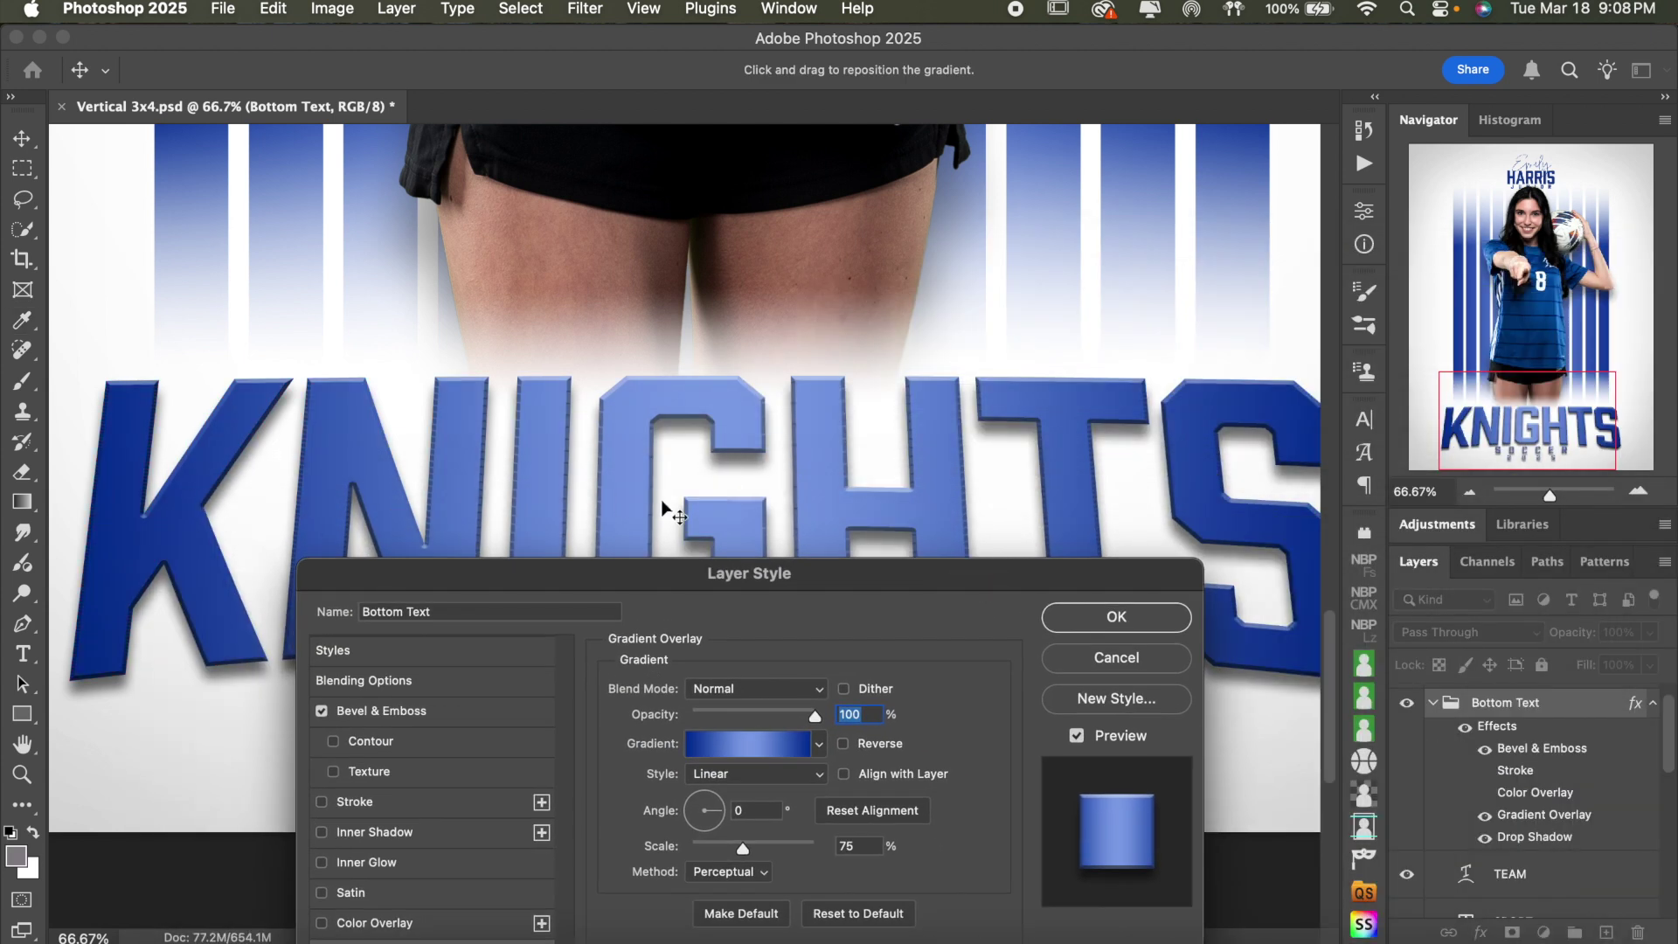
left_click_drag(834, 575, 1297, 191)
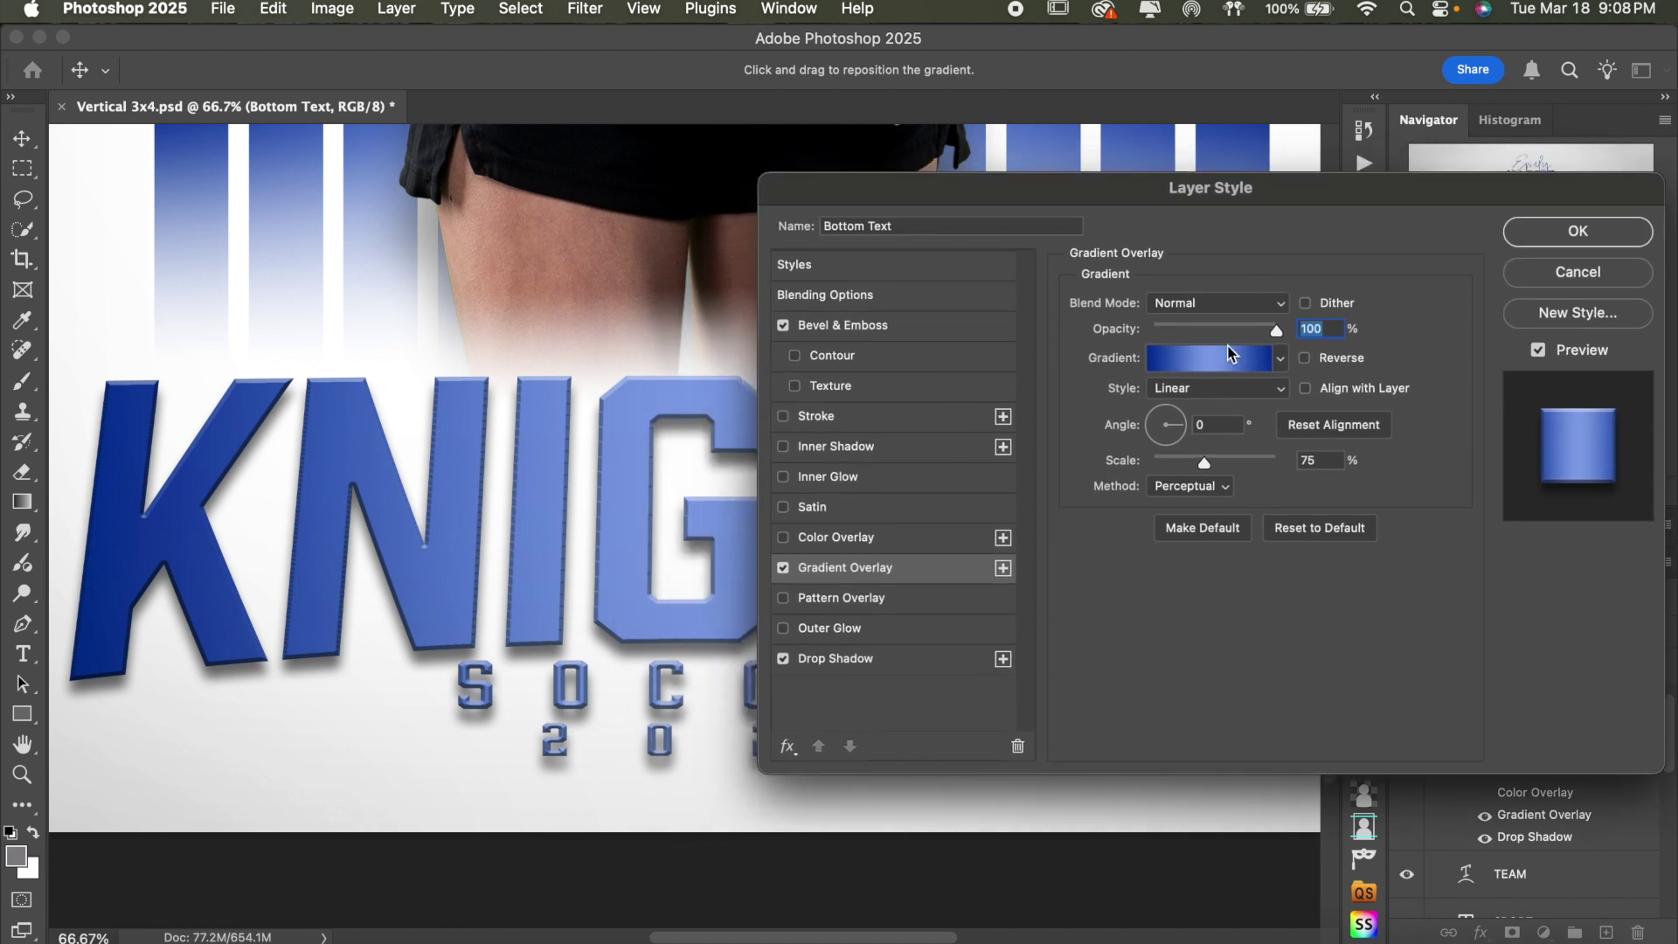
left_click(1613, 271)
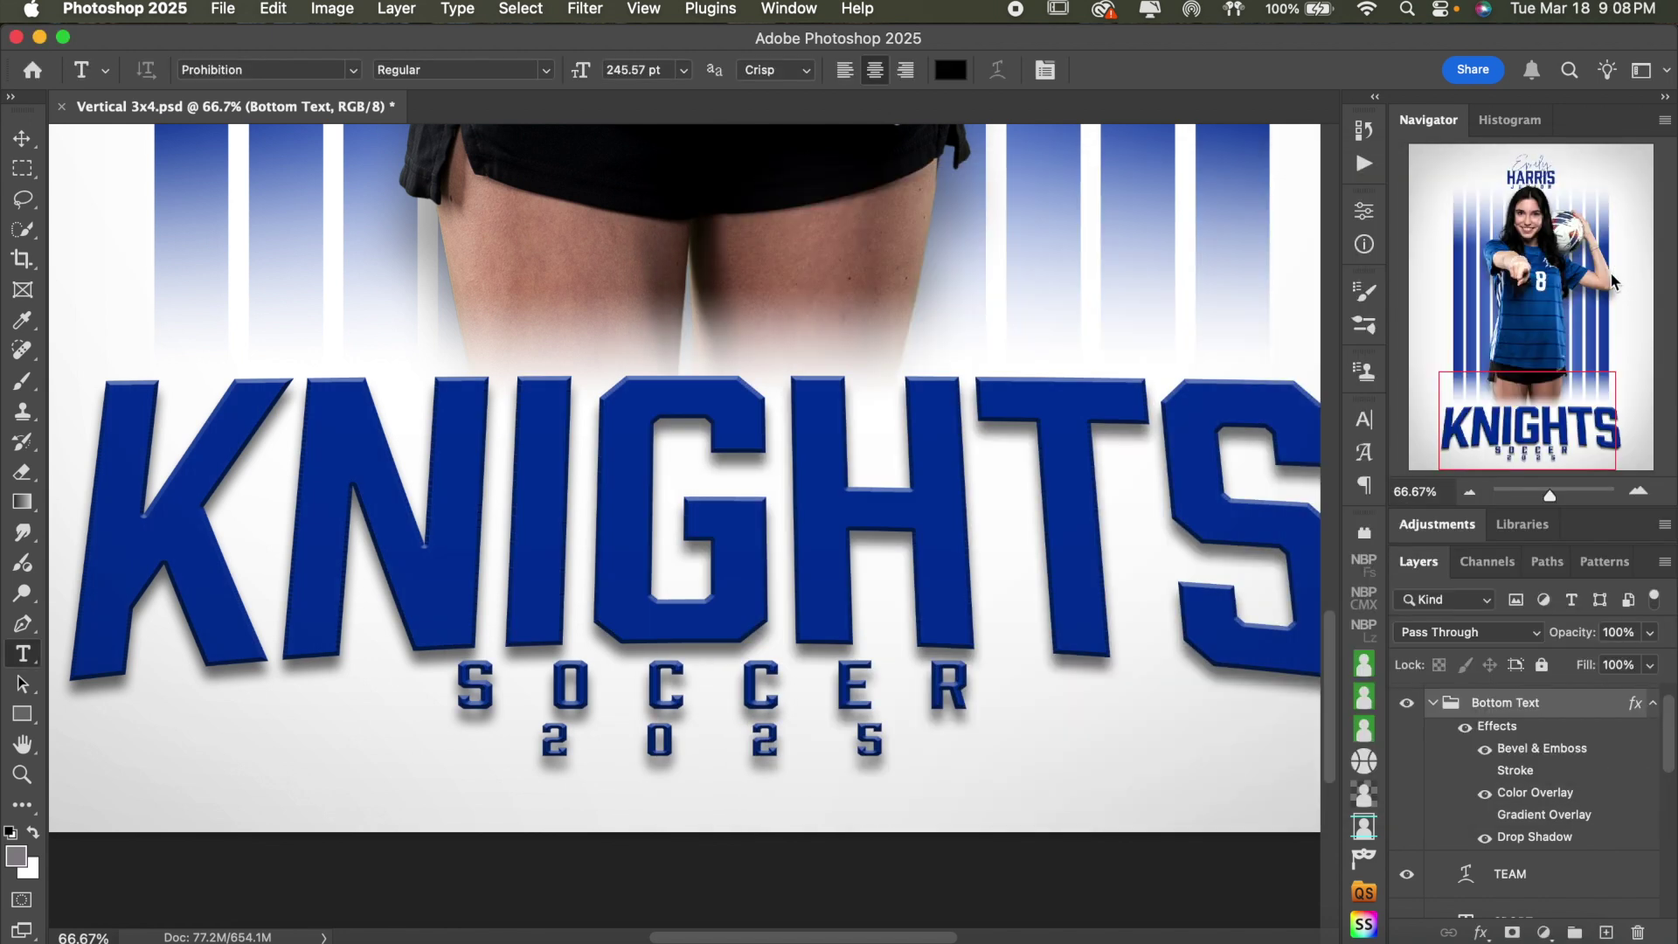
- Turn on the Gradient Overlay, turn off Color Overlay, and zoom out to 33.33%
left_click(1485, 815)
left_click(1485, 793)
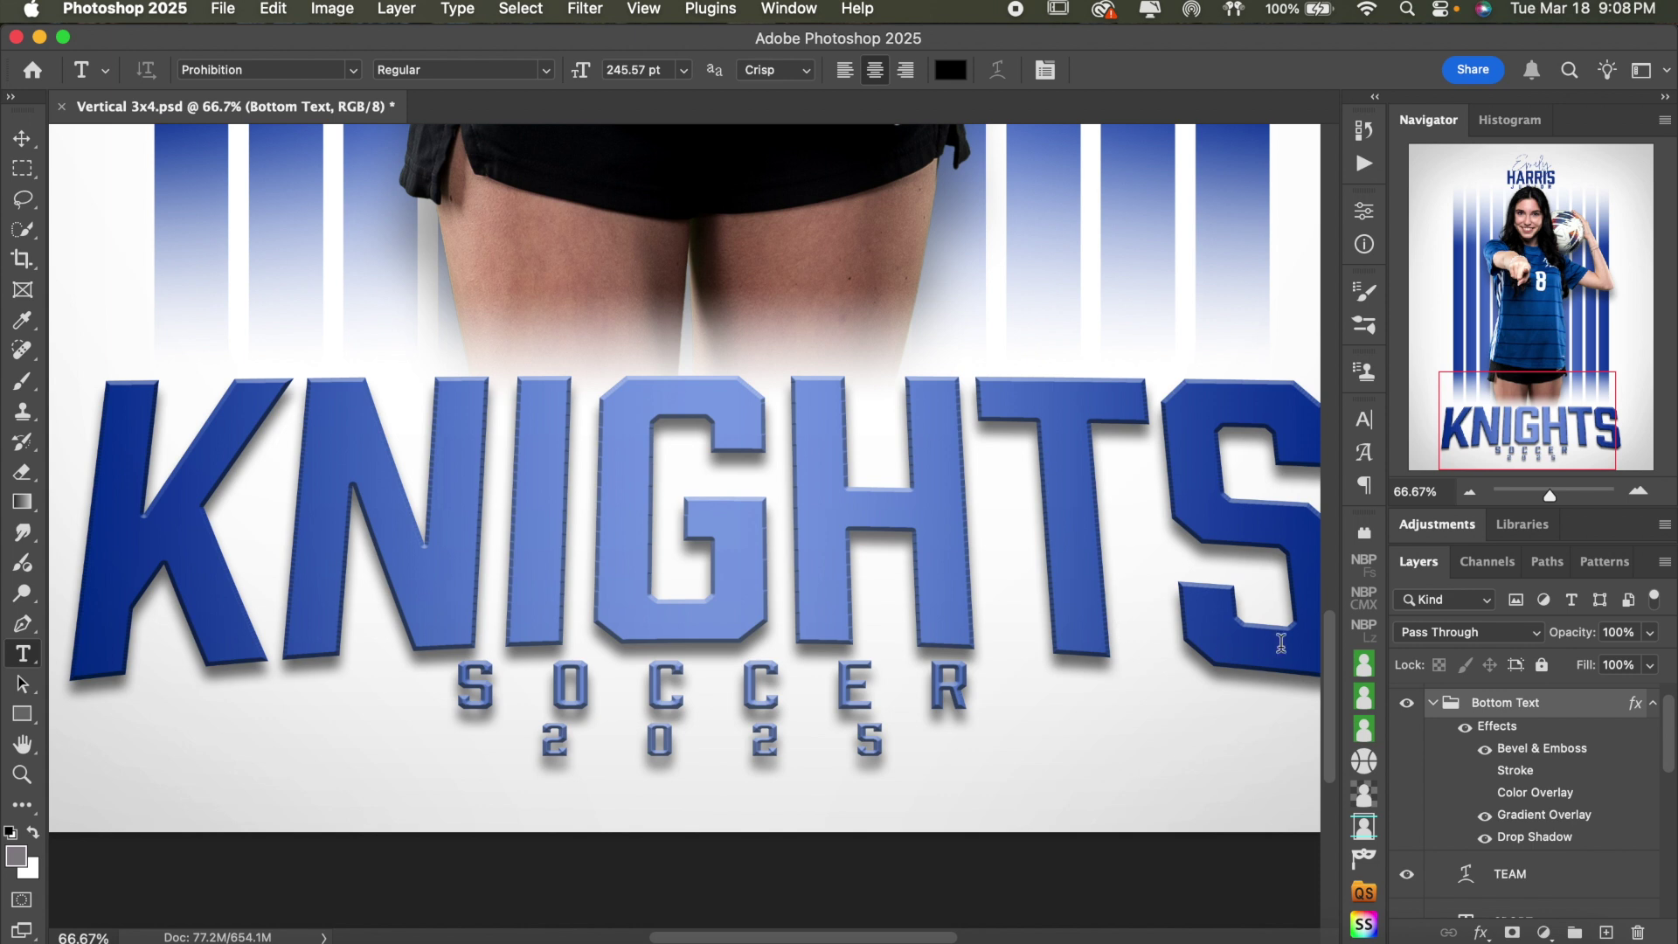
left_click(1470, 491)
left_click(1470, 491)
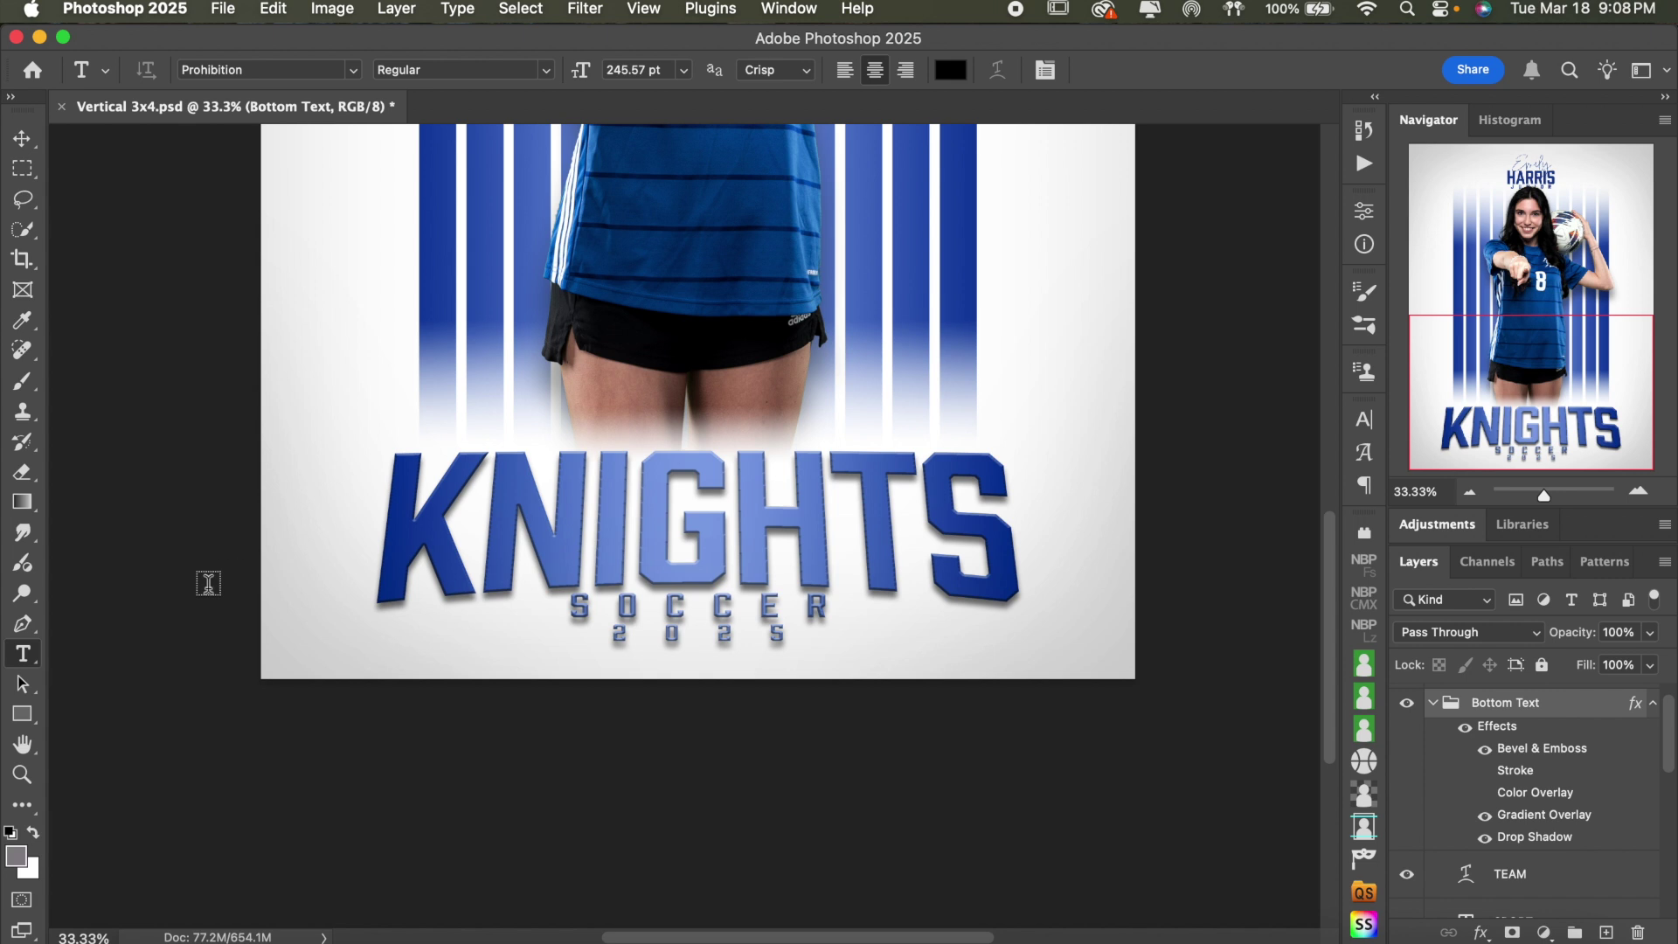
- Replace the team name KNIGHTS with MUSTANGS and select all of it
left_click(715, 521)
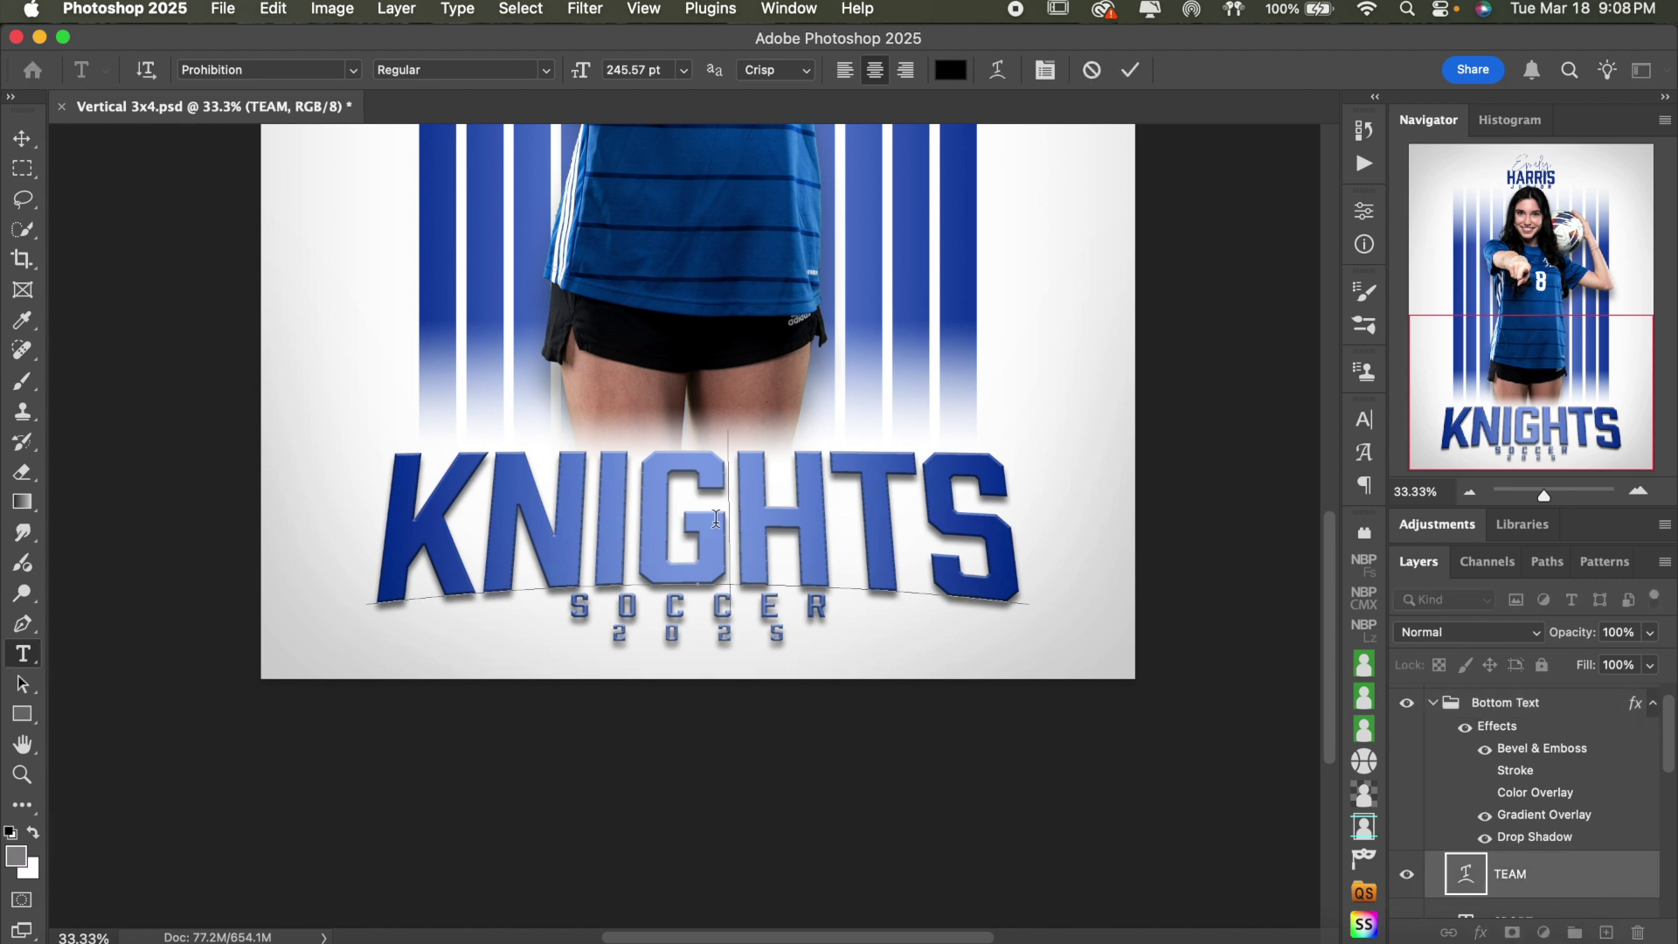
double_click(715, 521)
type("M")
key("BackSpace")
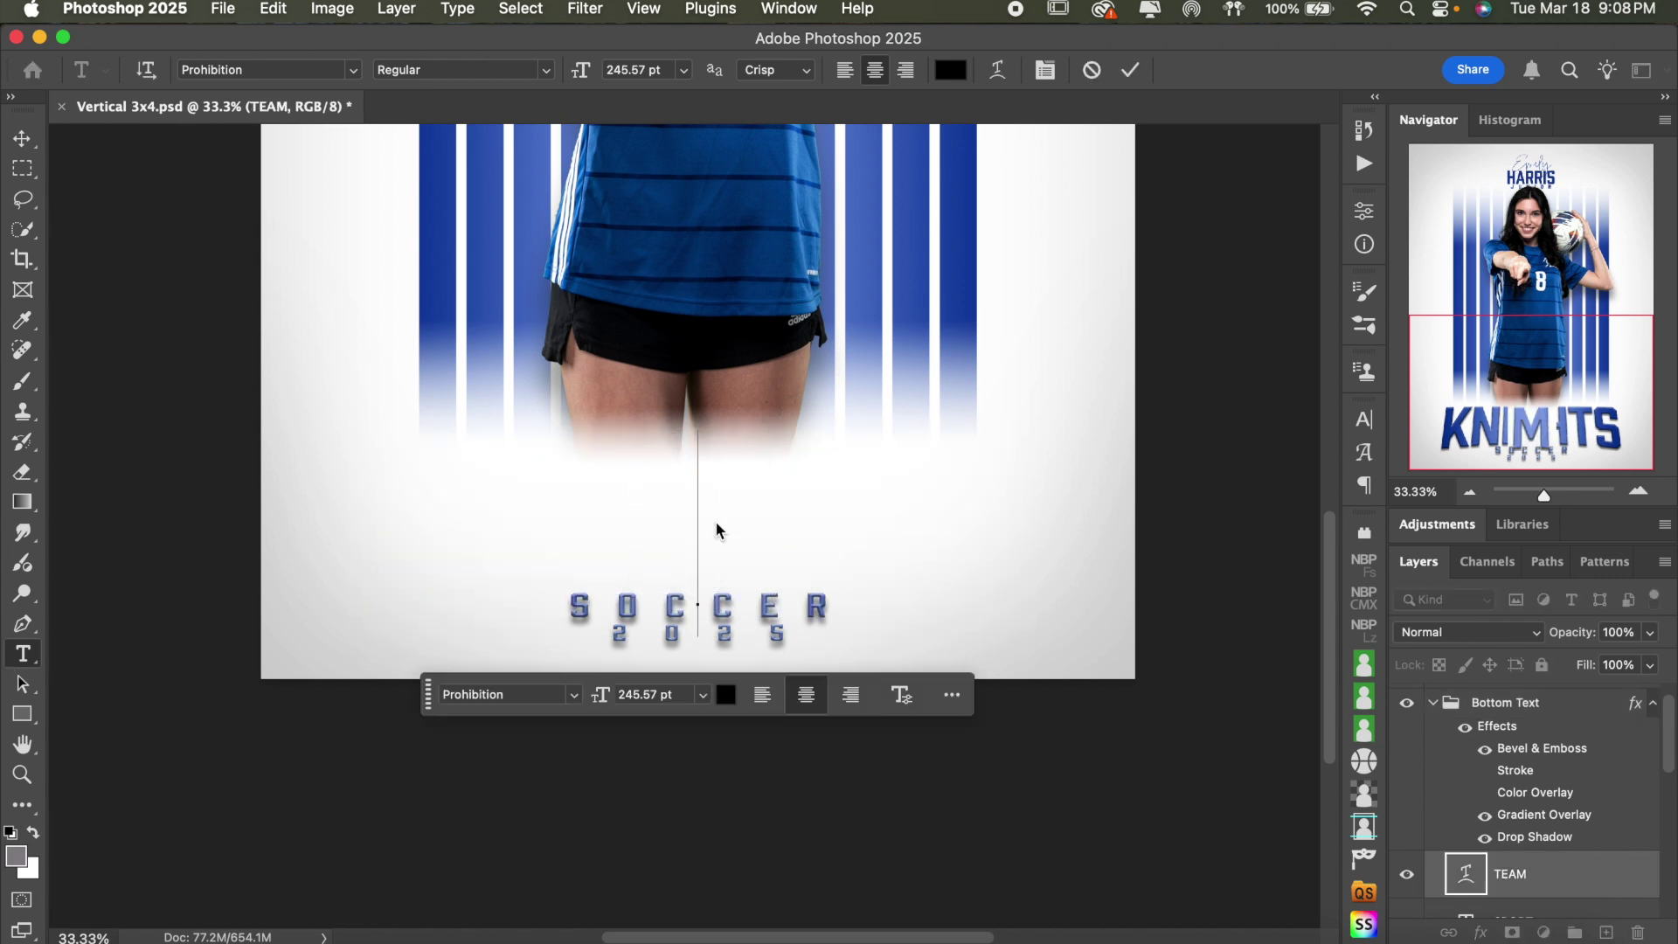
type("MUS")
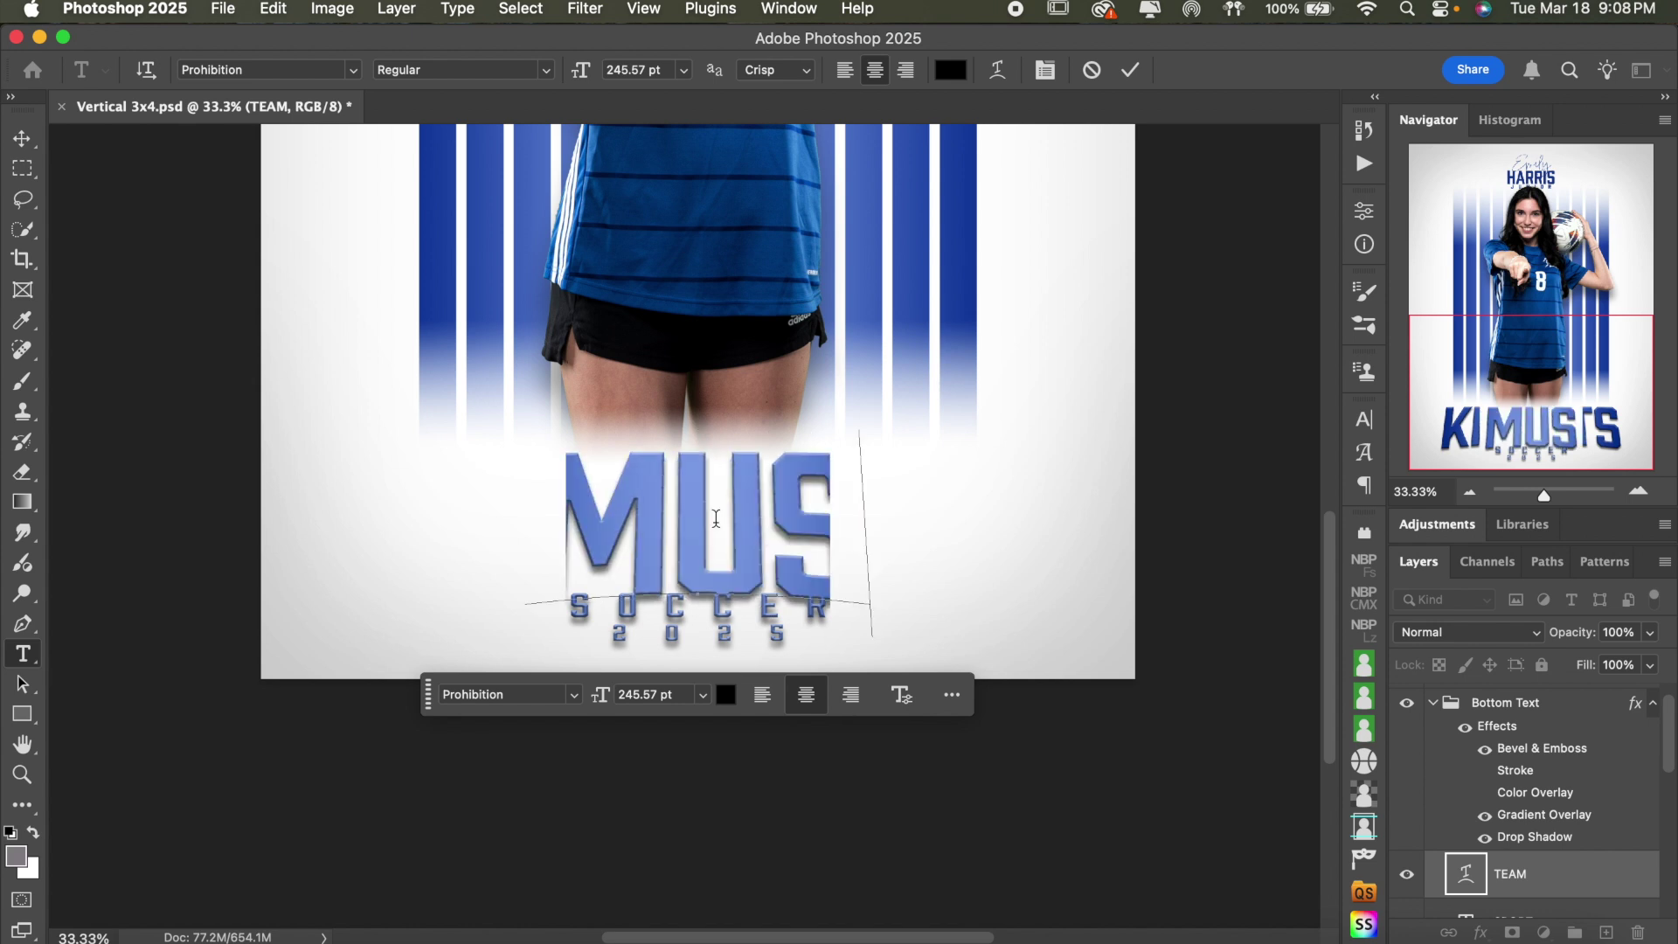
type("TANGS")
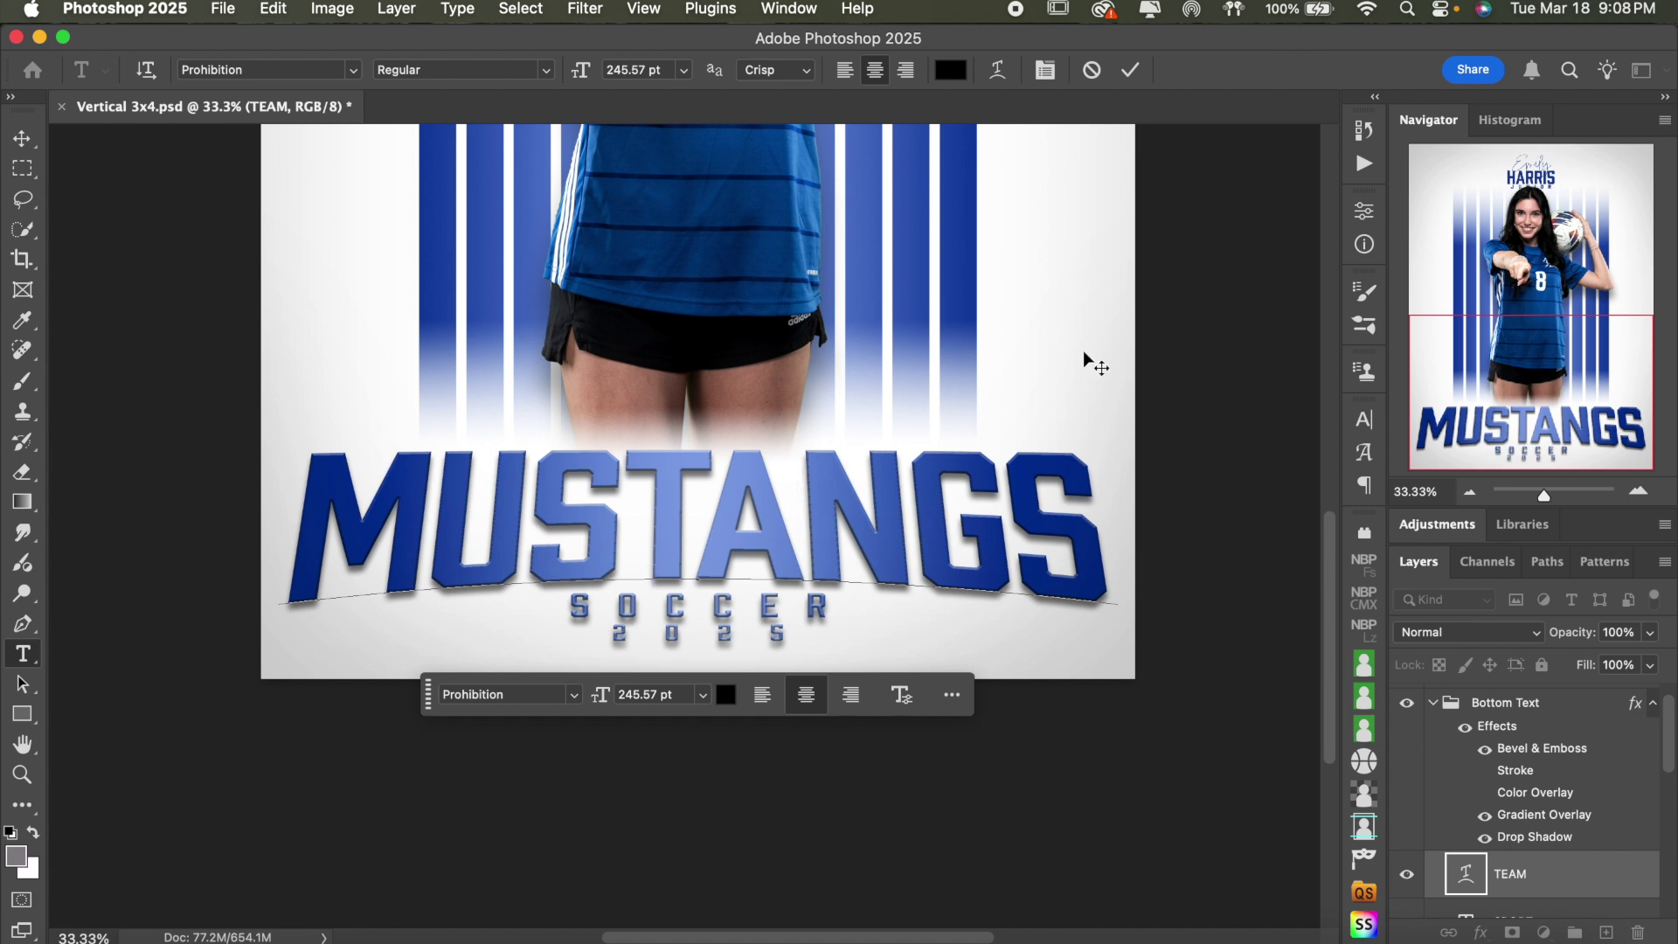
key("super+a")
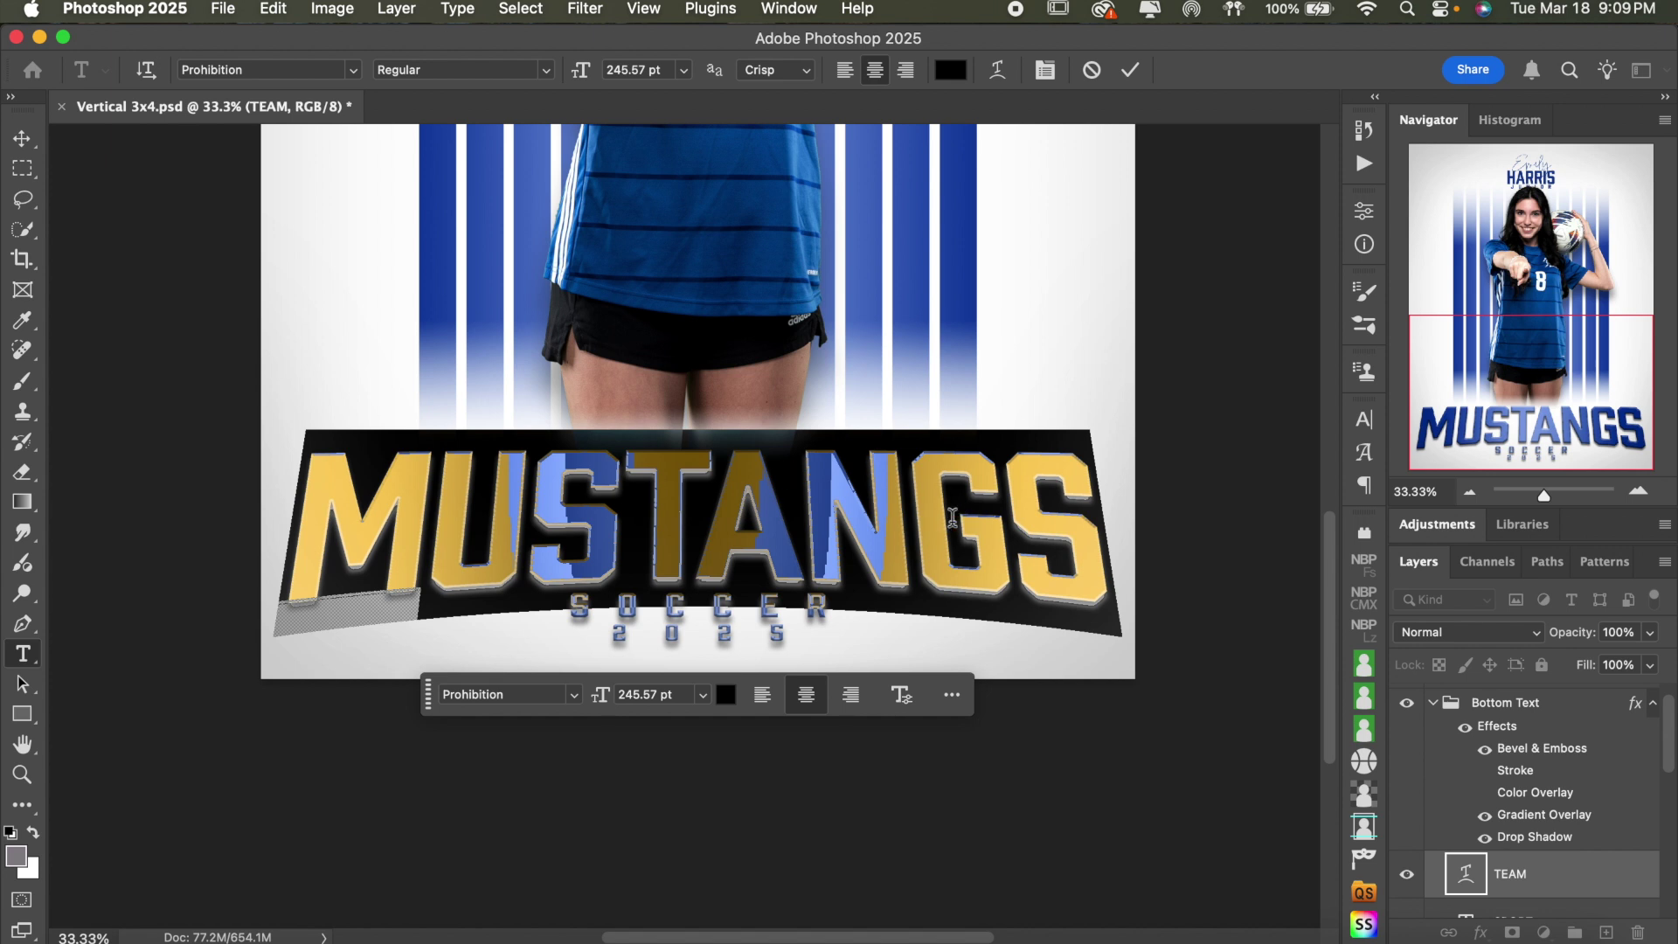
- Give MUSTANGS an Arc Lower warp with a flatter bend and vertical distortion eased to +2
left_click(1128, 76)
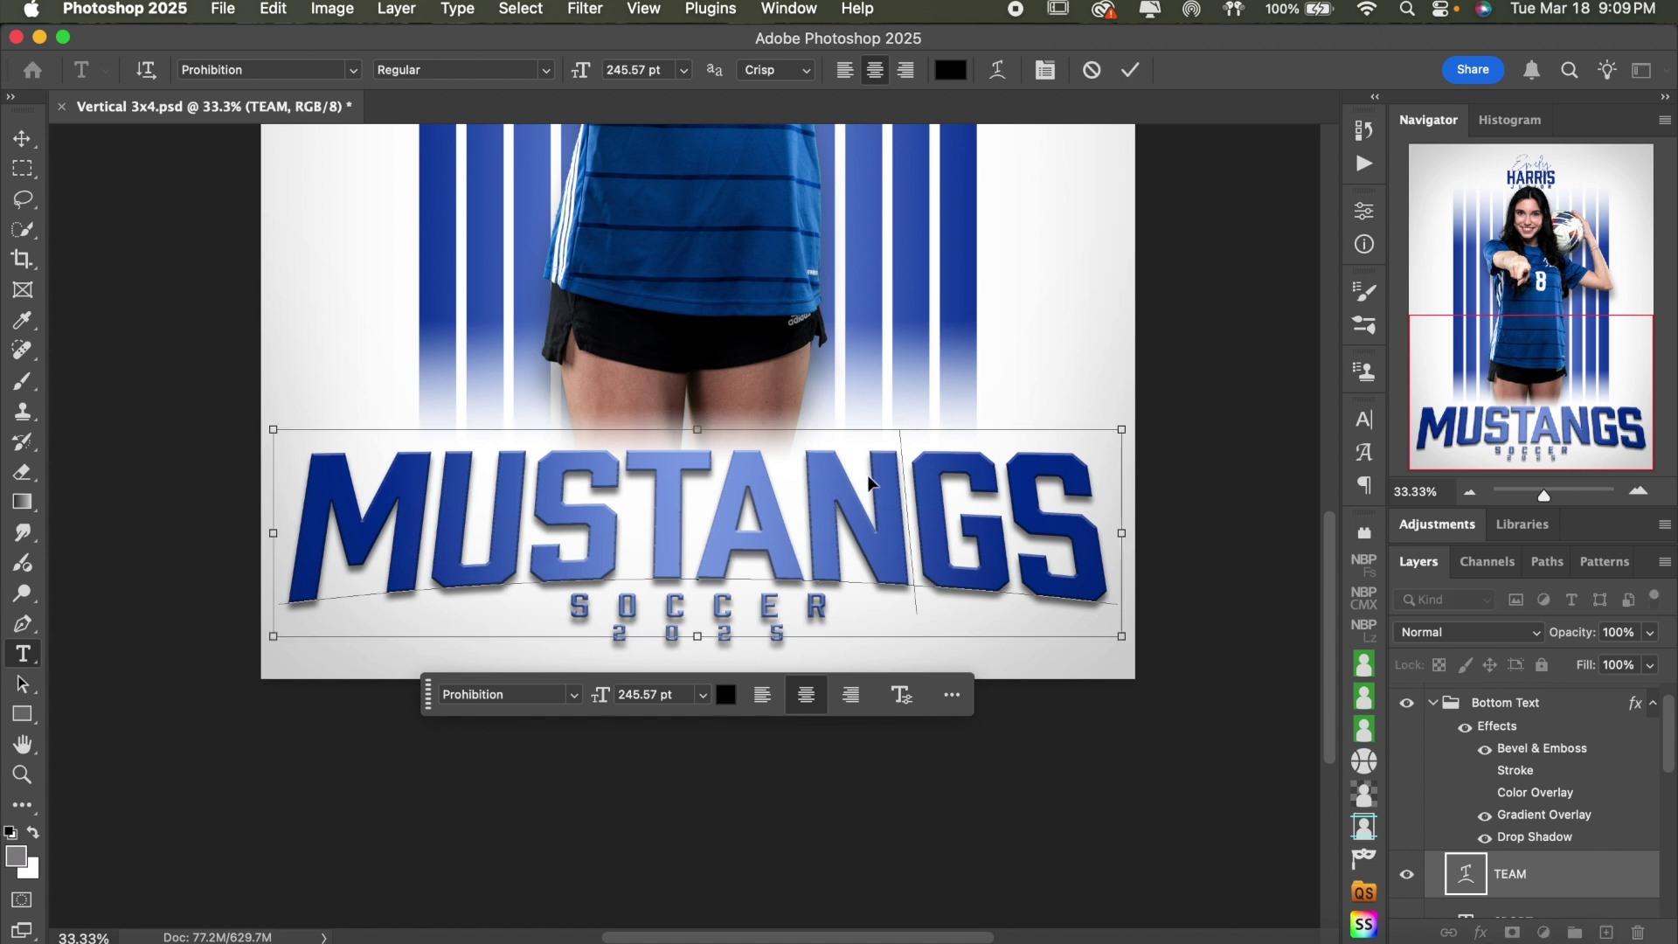
double_click(868, 481)
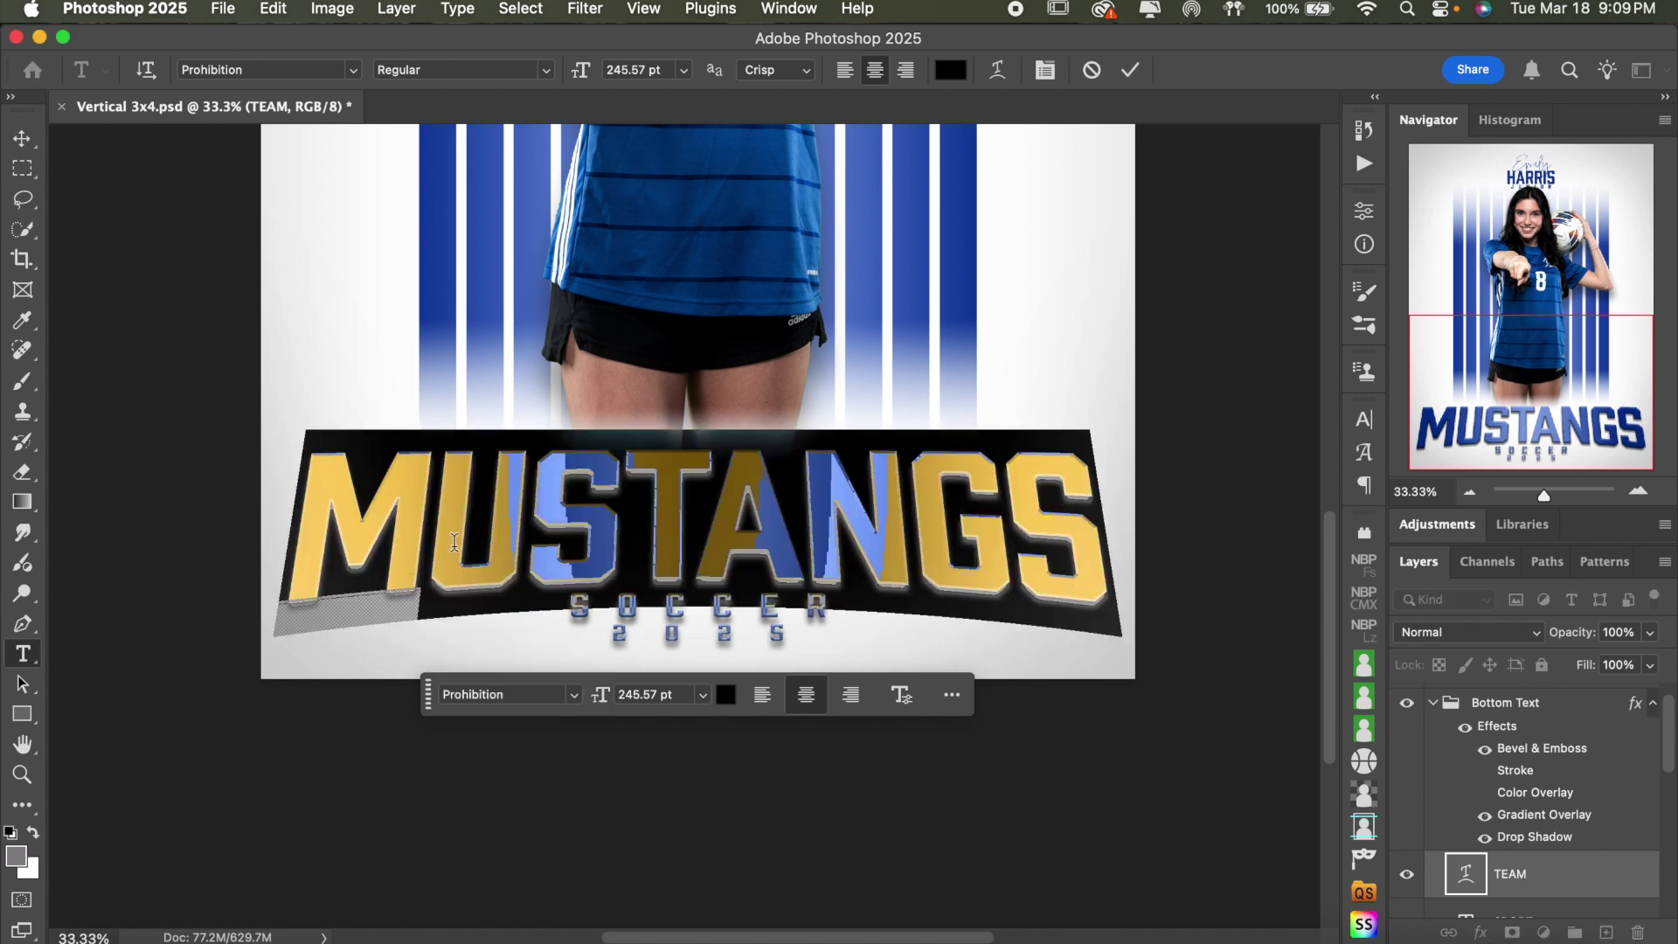
left_click(998, 72)
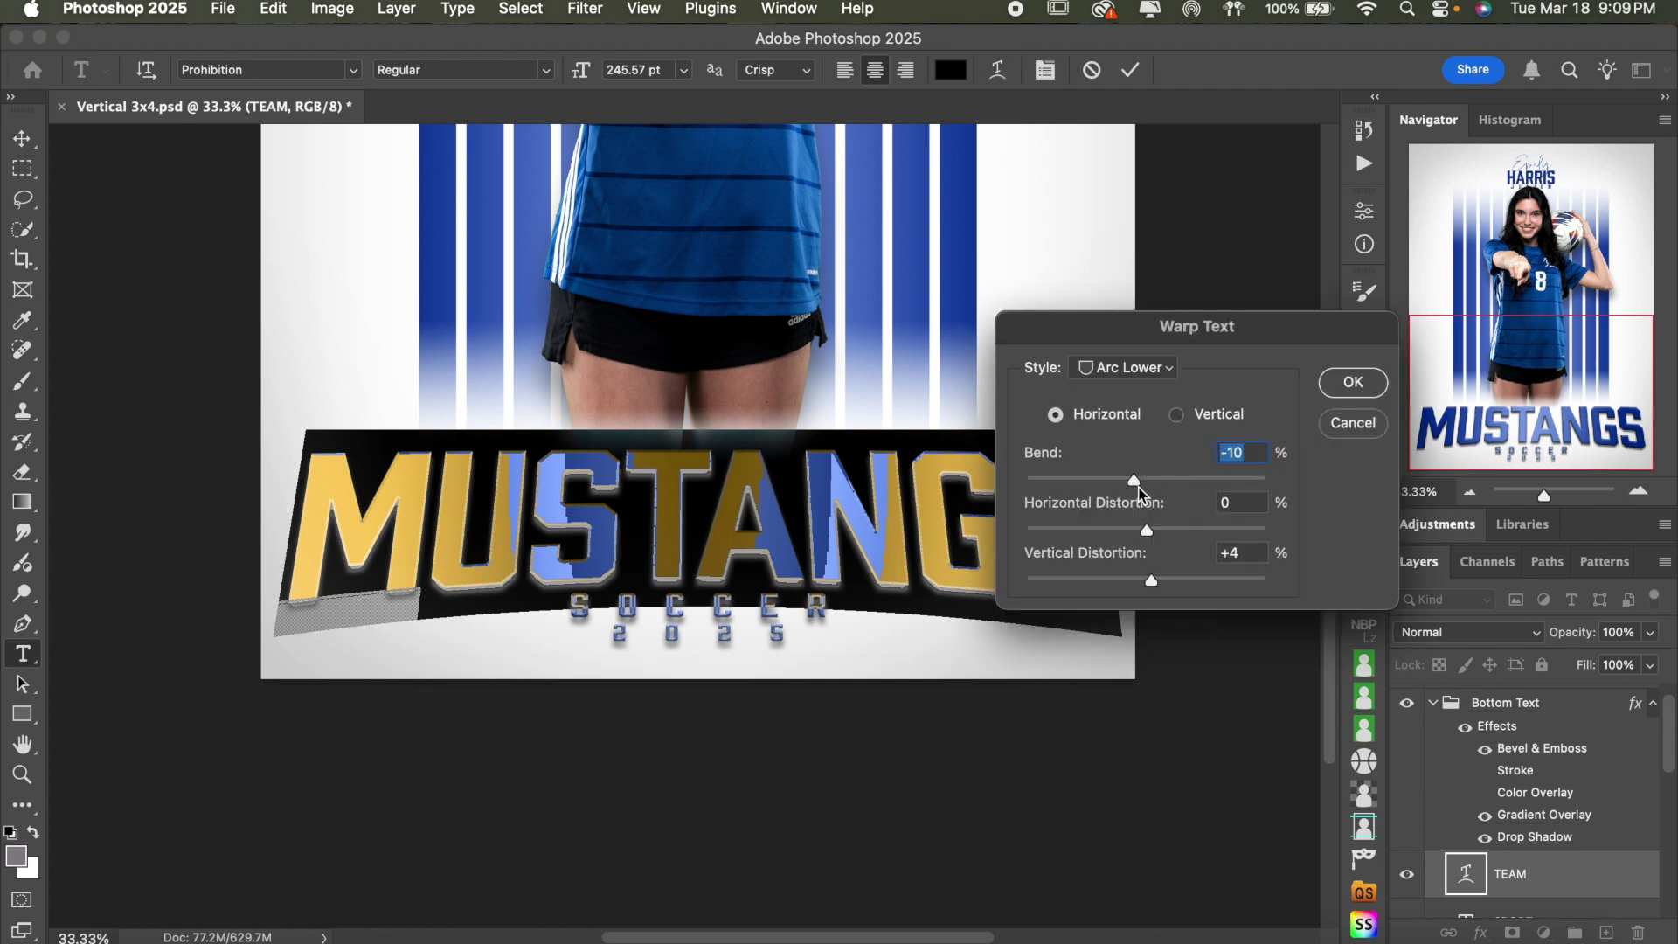
left_click_drag(1138, 487, 1136, 486)
left_click_drag(1152, 578, 1150, 579)
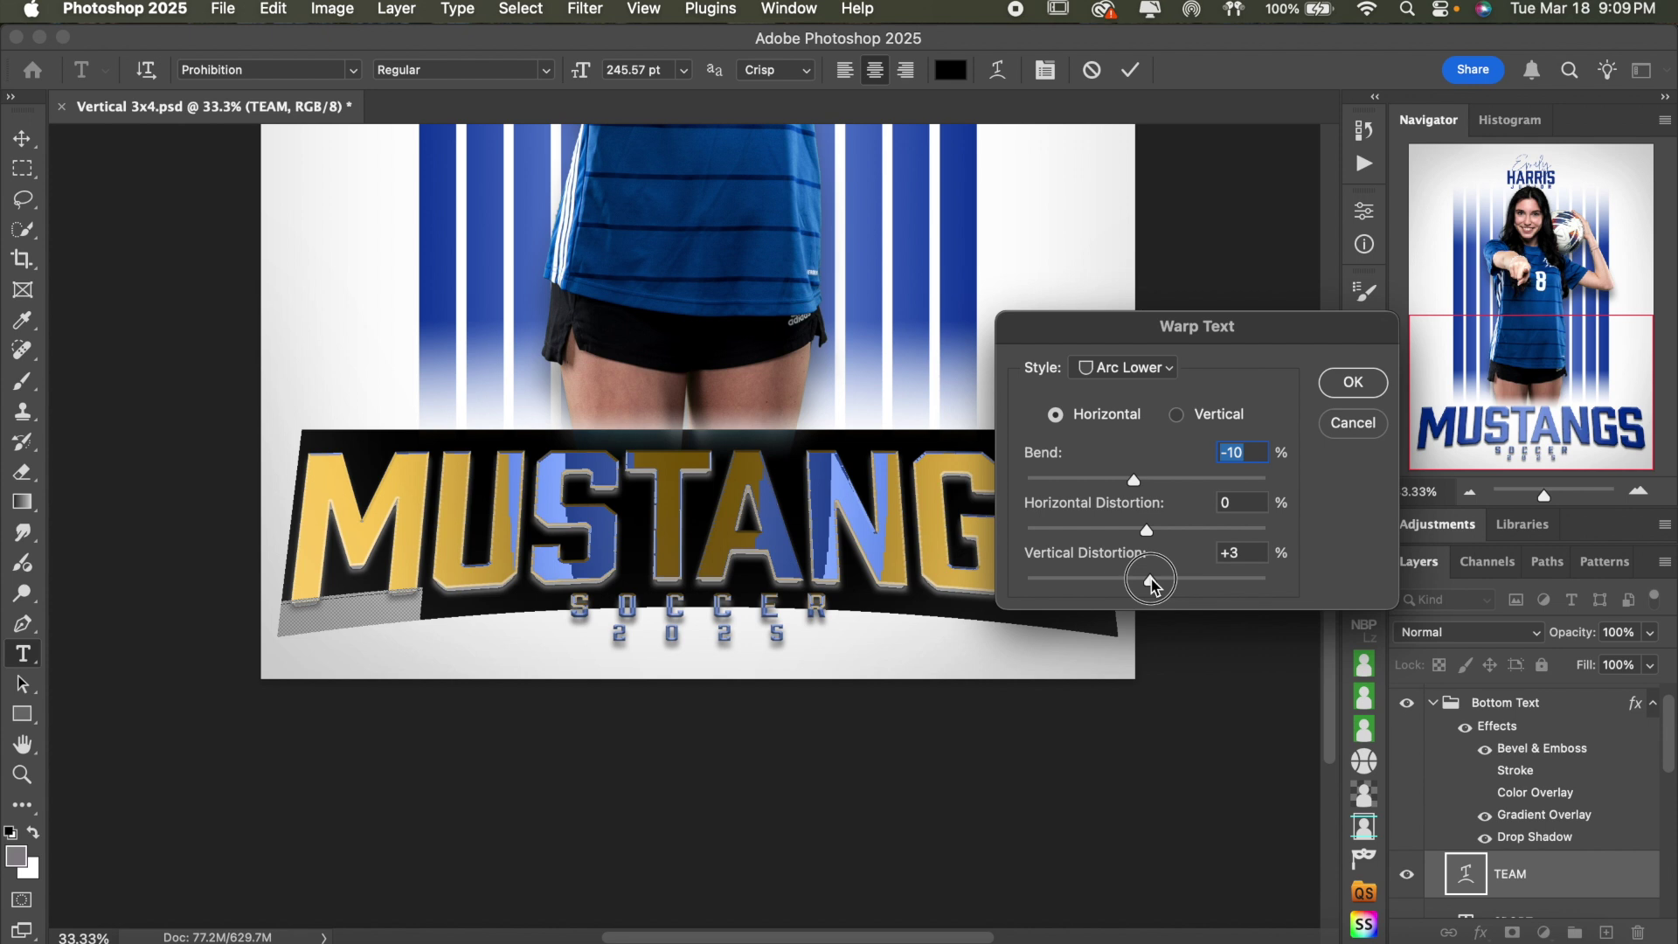
left_click_drag(1150, 579, 1152, 578)
left_click(1126, 367)
left_click(1222, 361)
left_click(1356, 432)
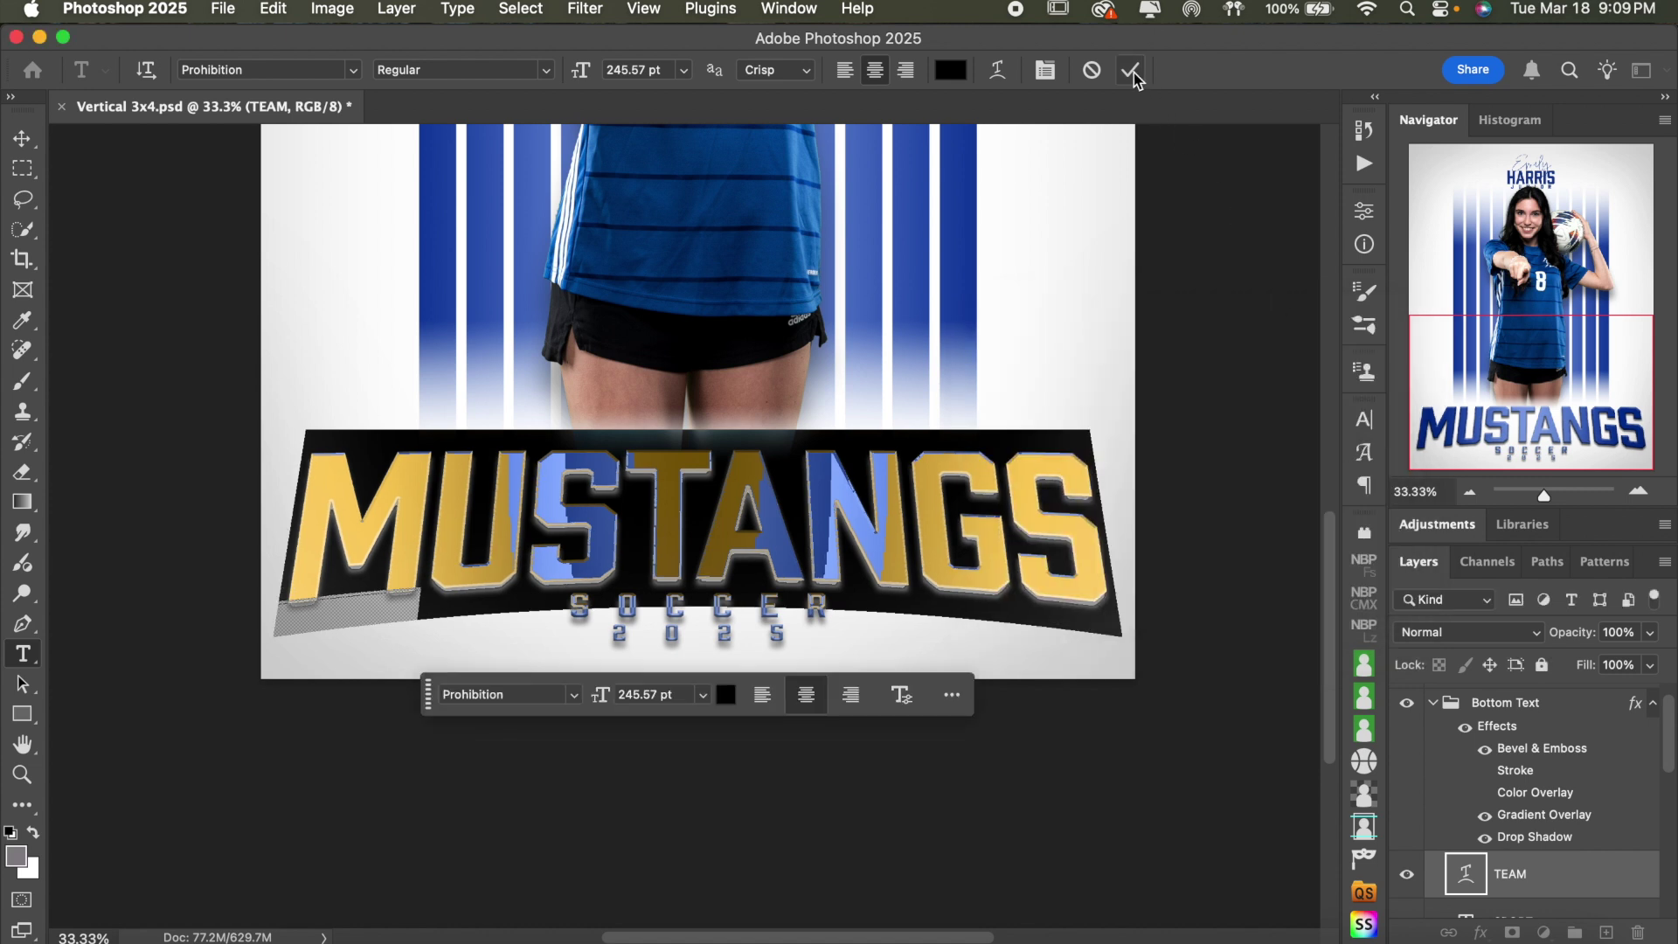
left_click(1132, 72)
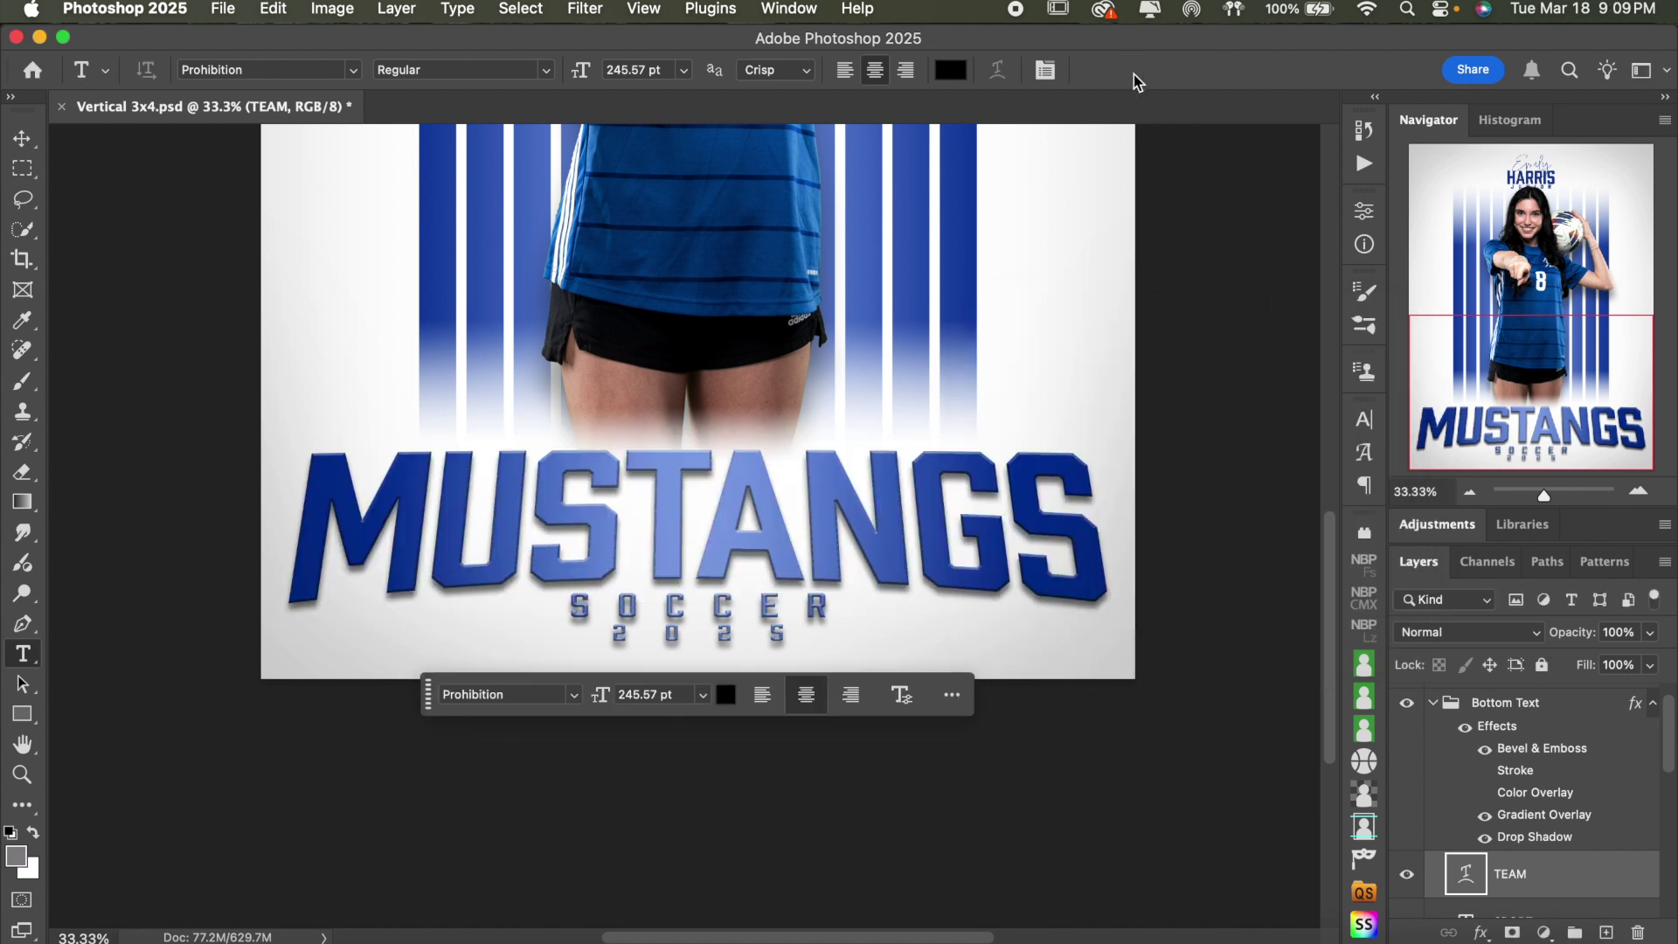
- Change the MUSTANGS tracking from -20 to -40 in the Character panel and commit
left_click(909, 504)
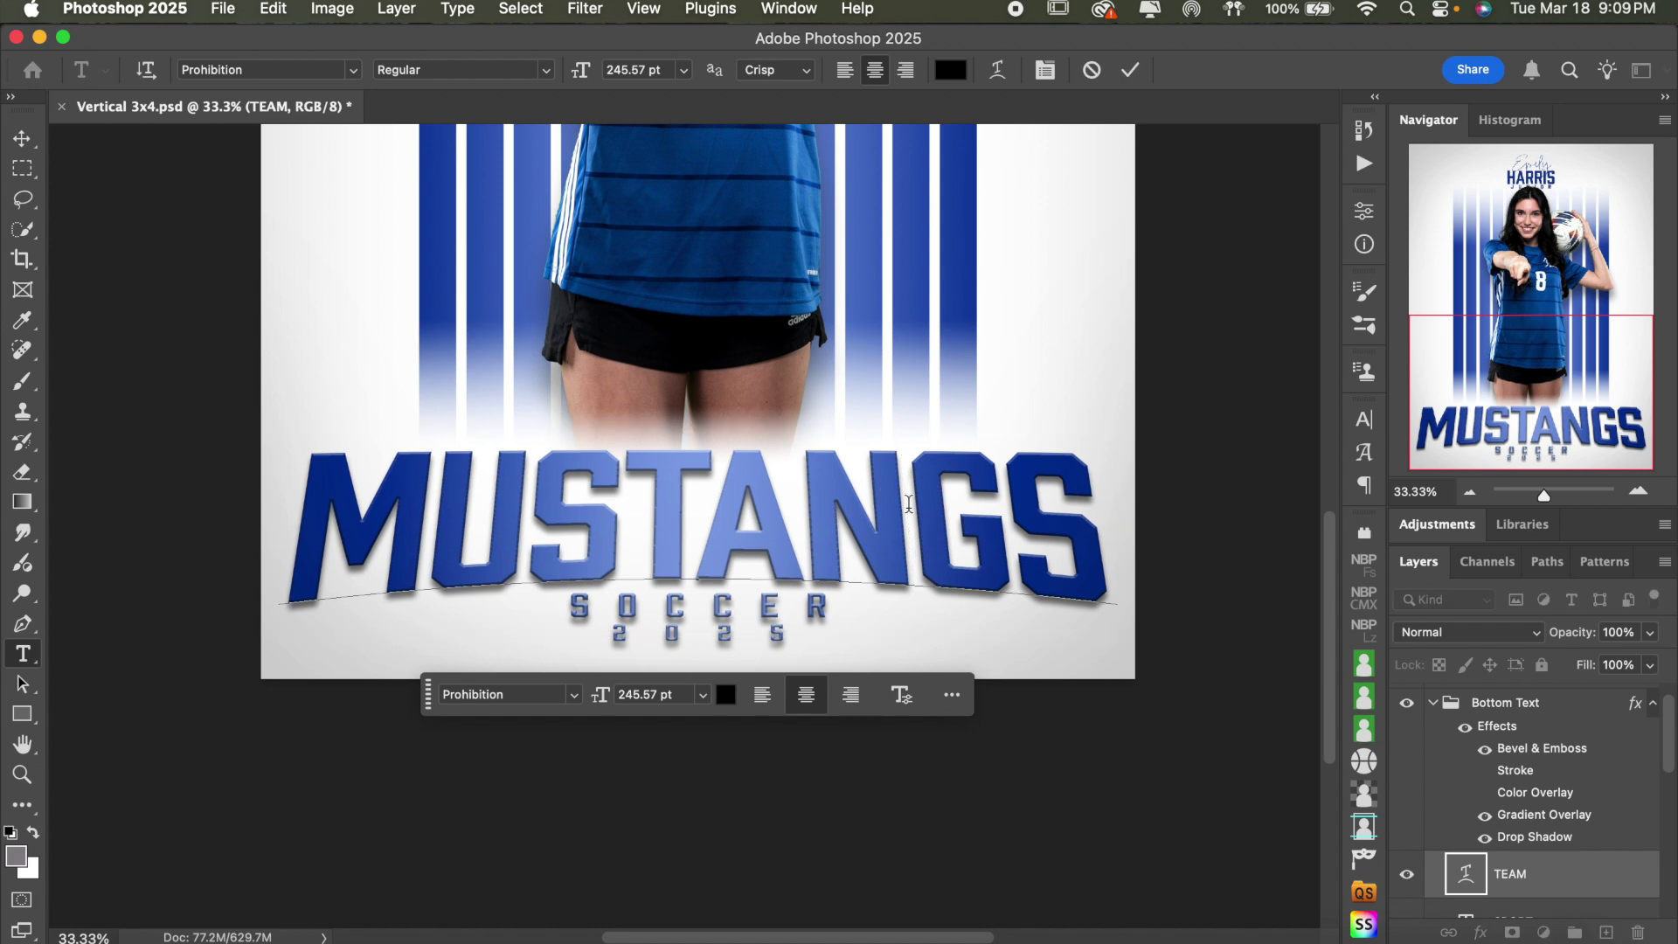
key("super+a")
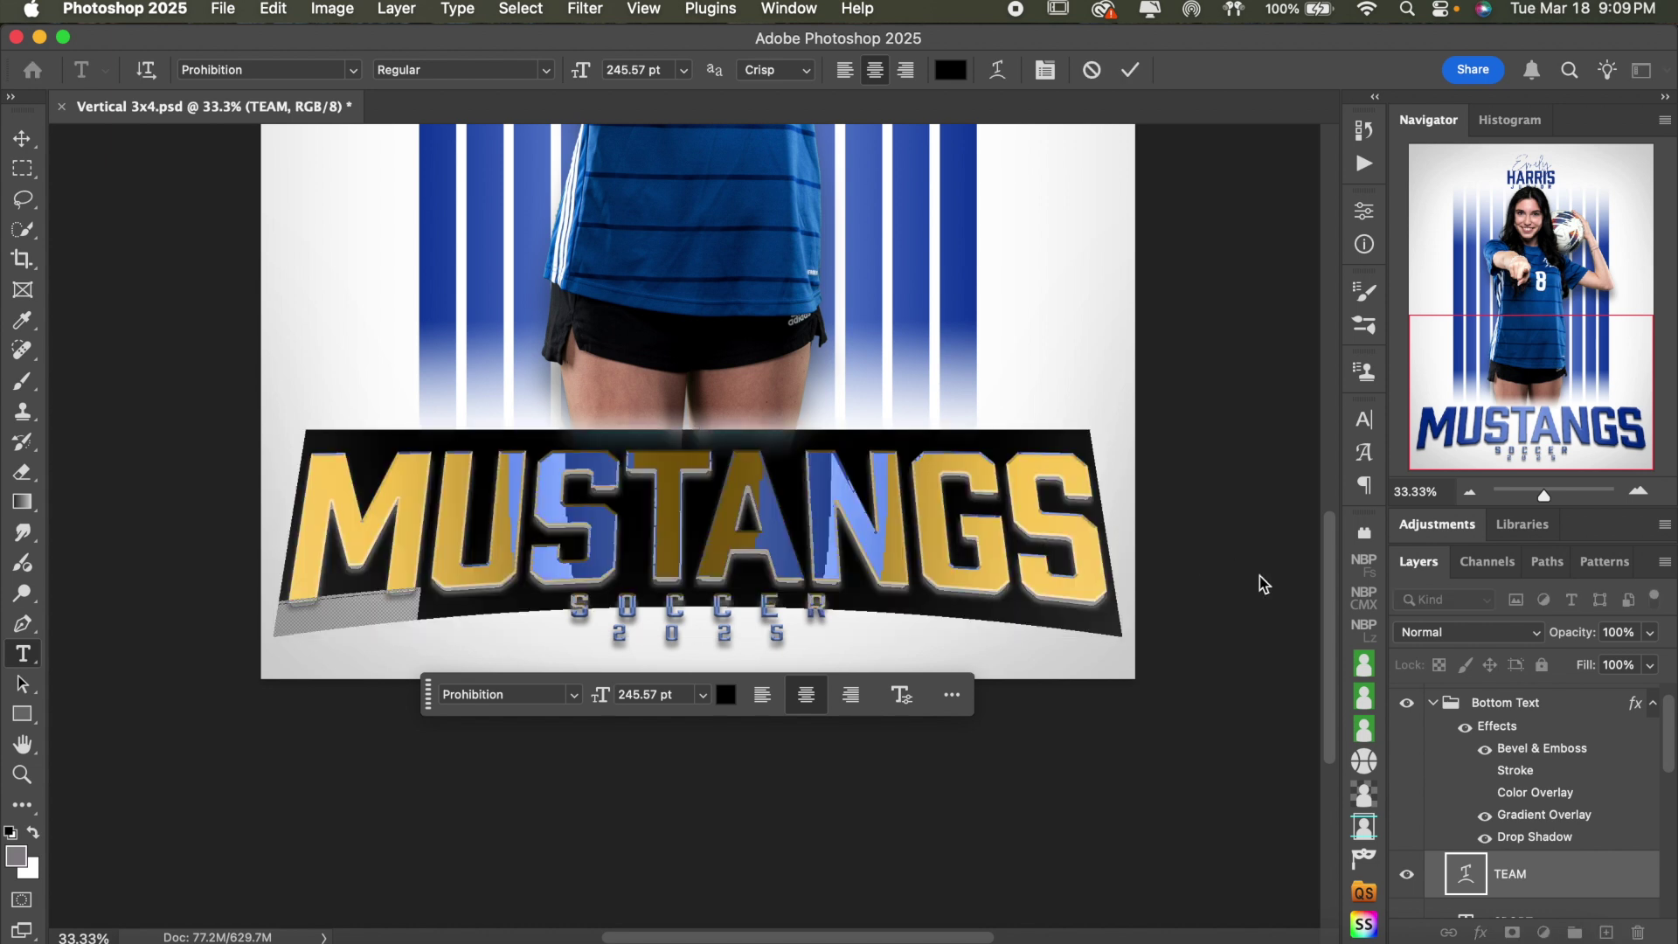
left_click(1371, 421)
left_click(1230, 507)
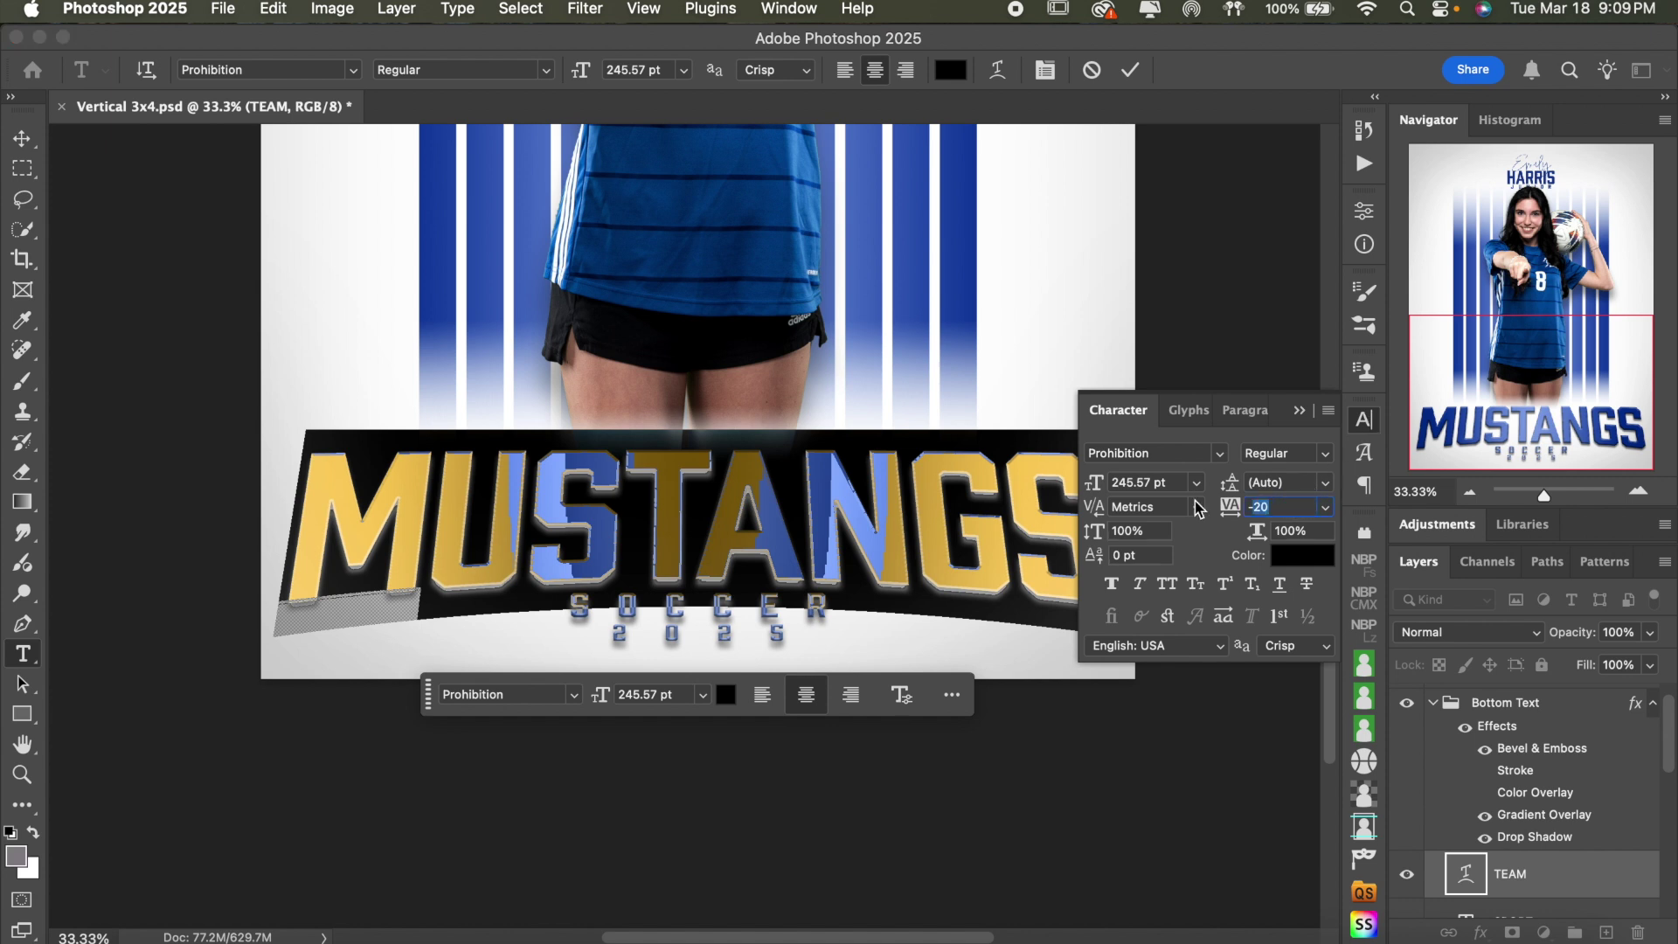
left_click(1369, 425)
left_click(1369, 426)
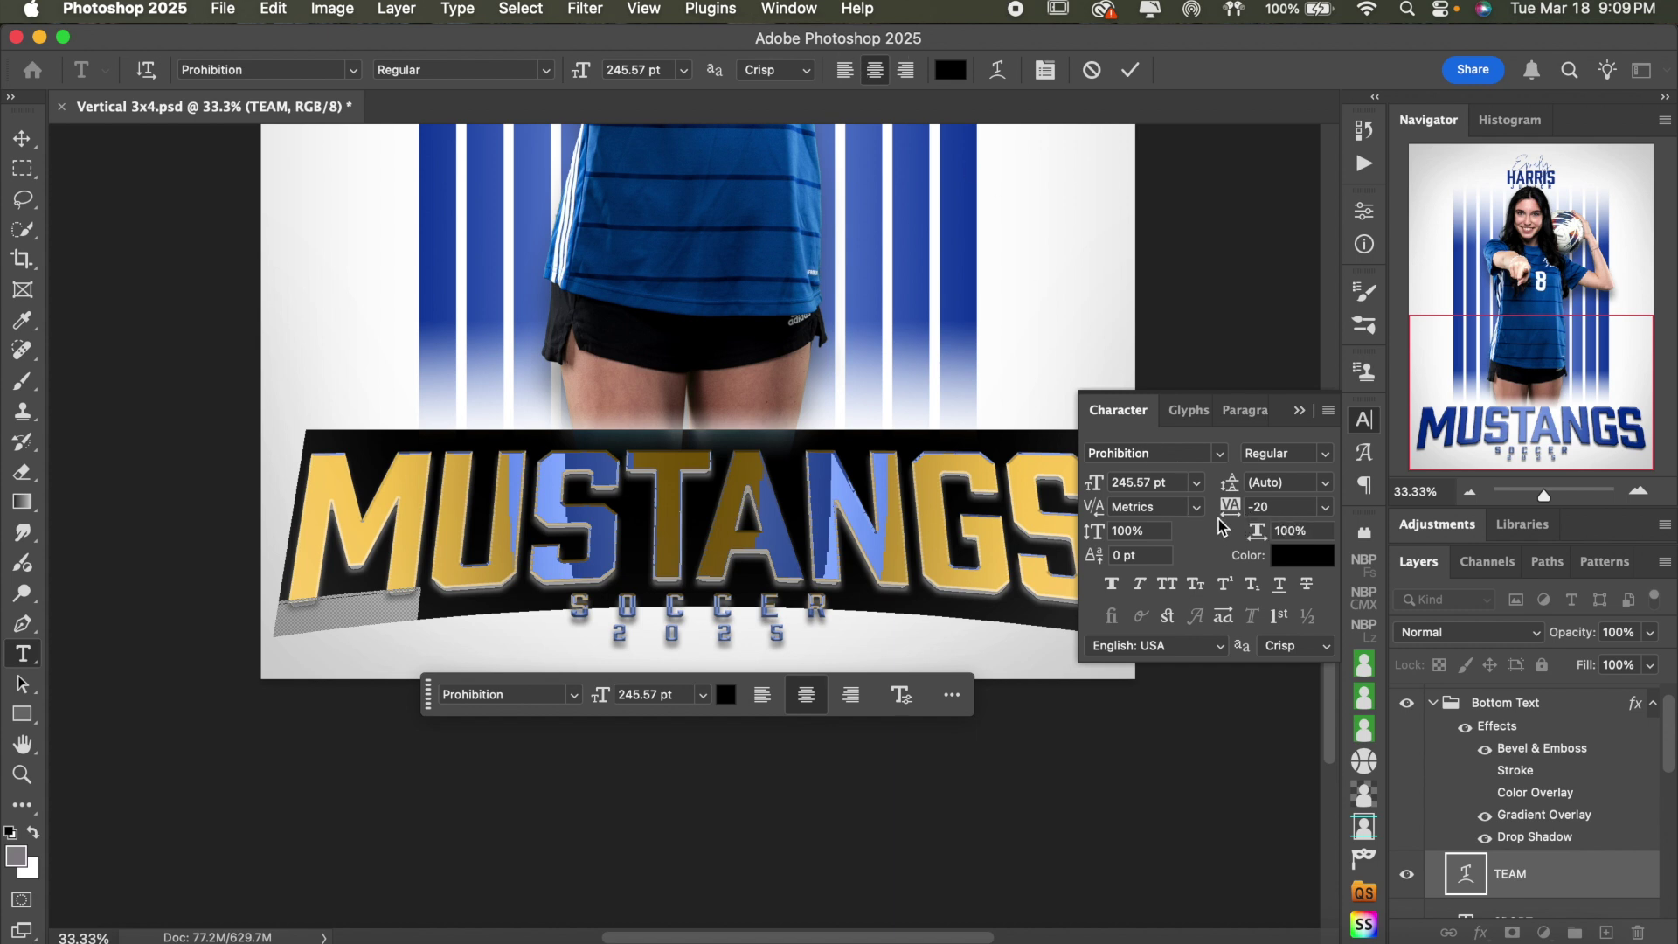
left_click(1276, 507)
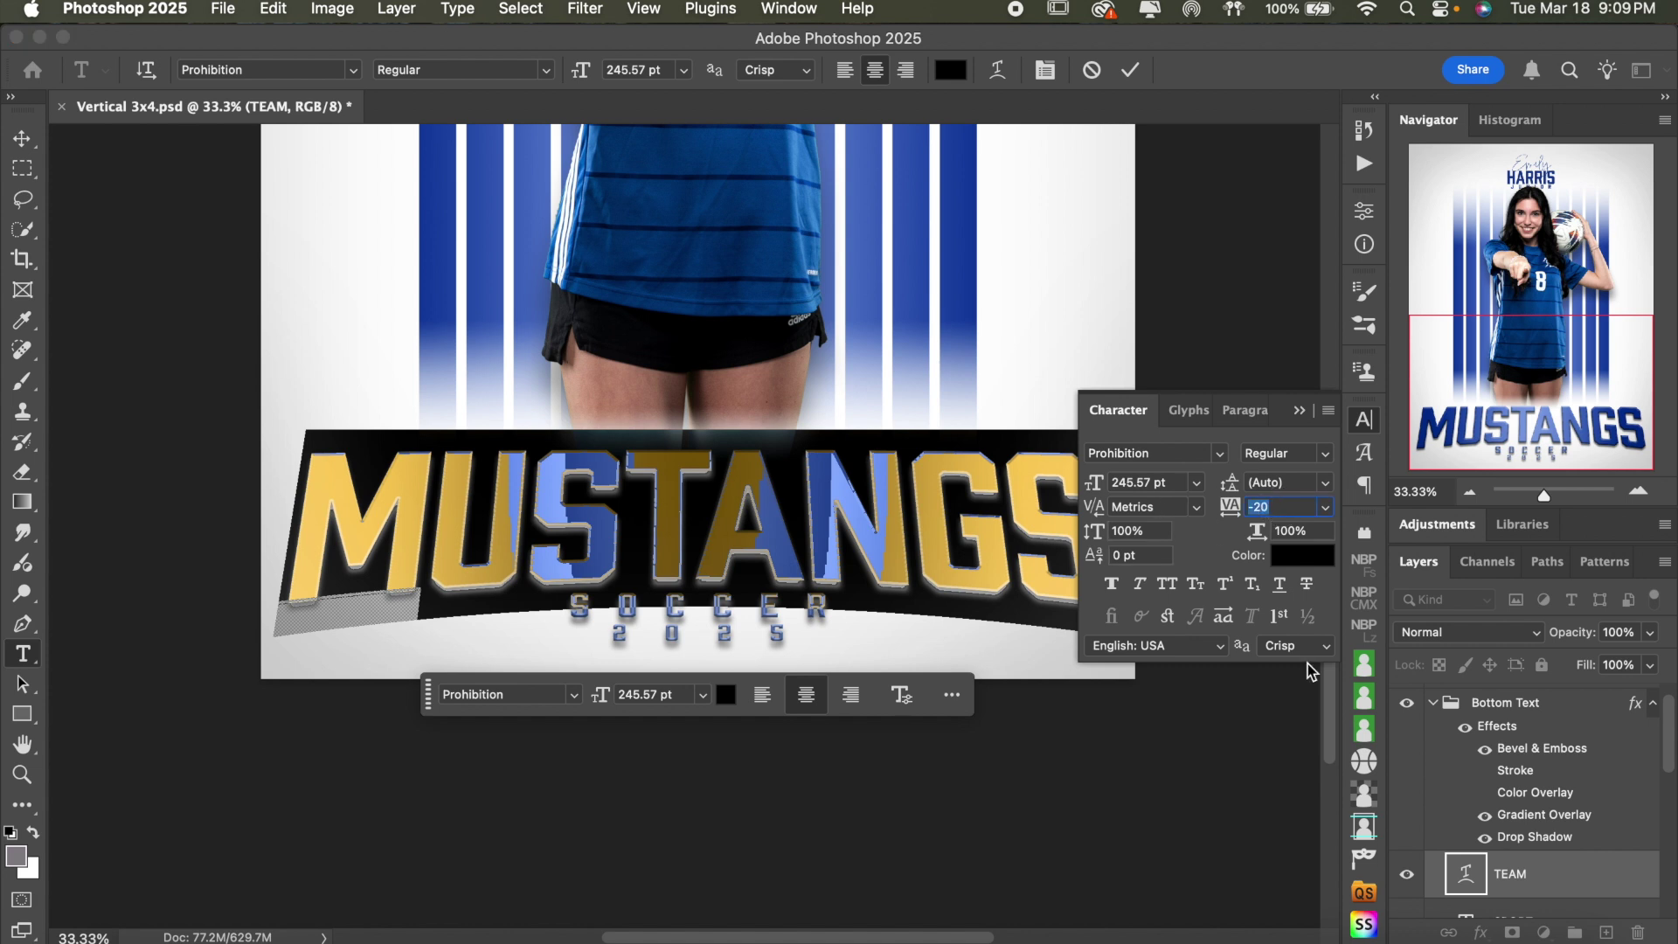
key("Down")
key("Down")
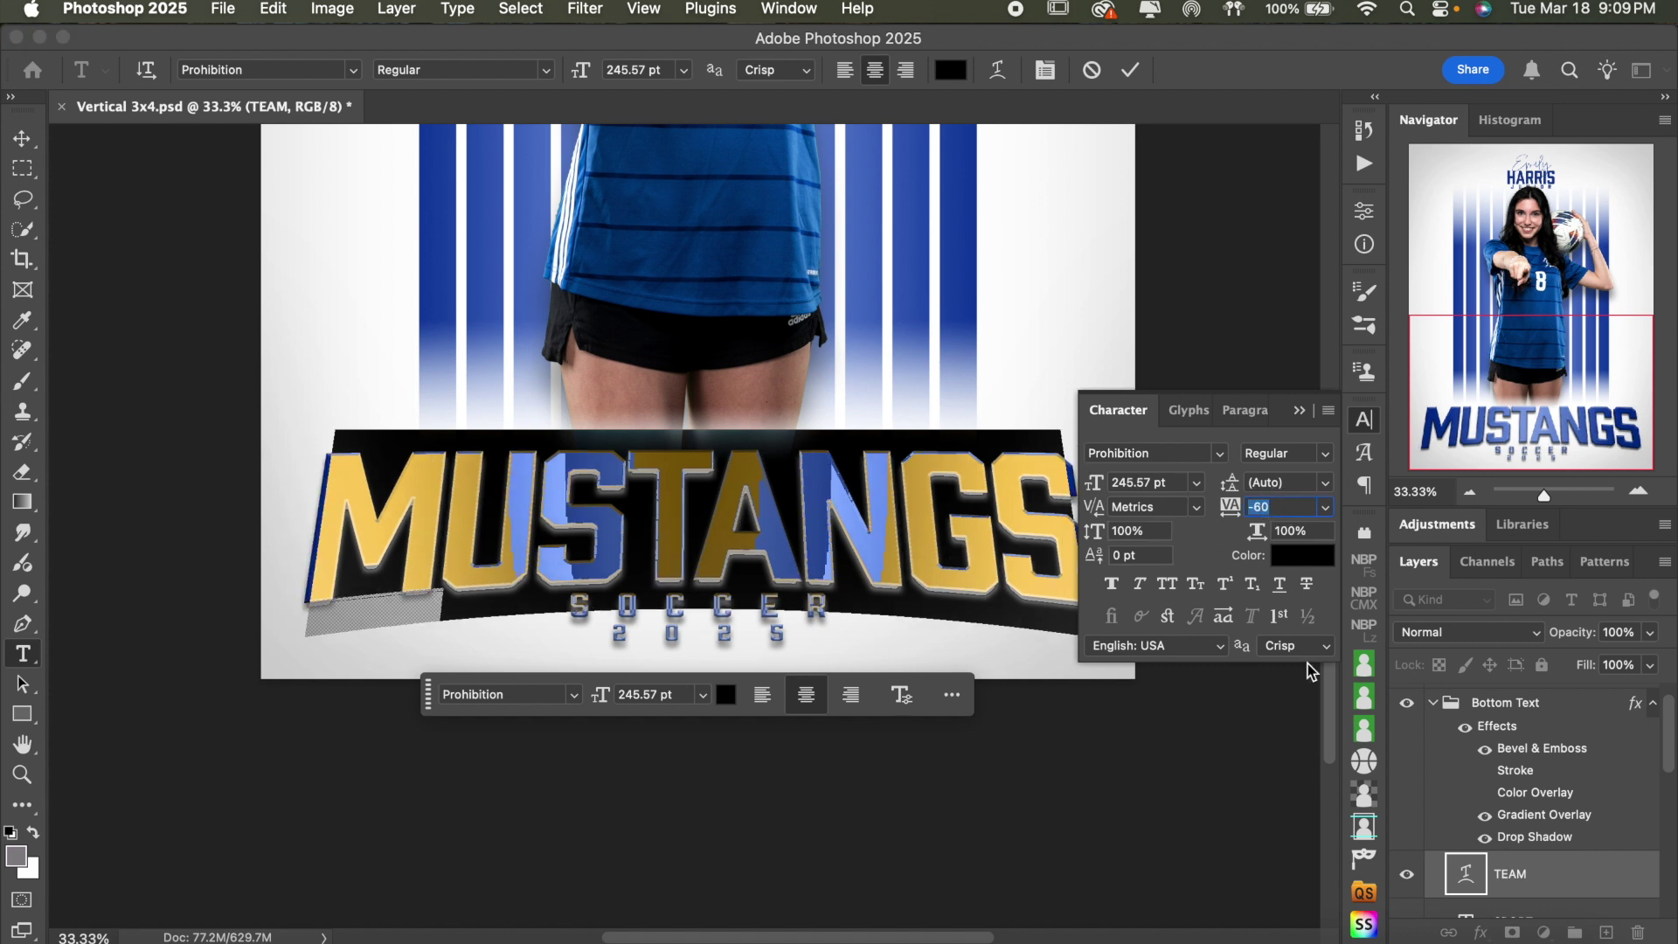
key("Up")
key("Up")
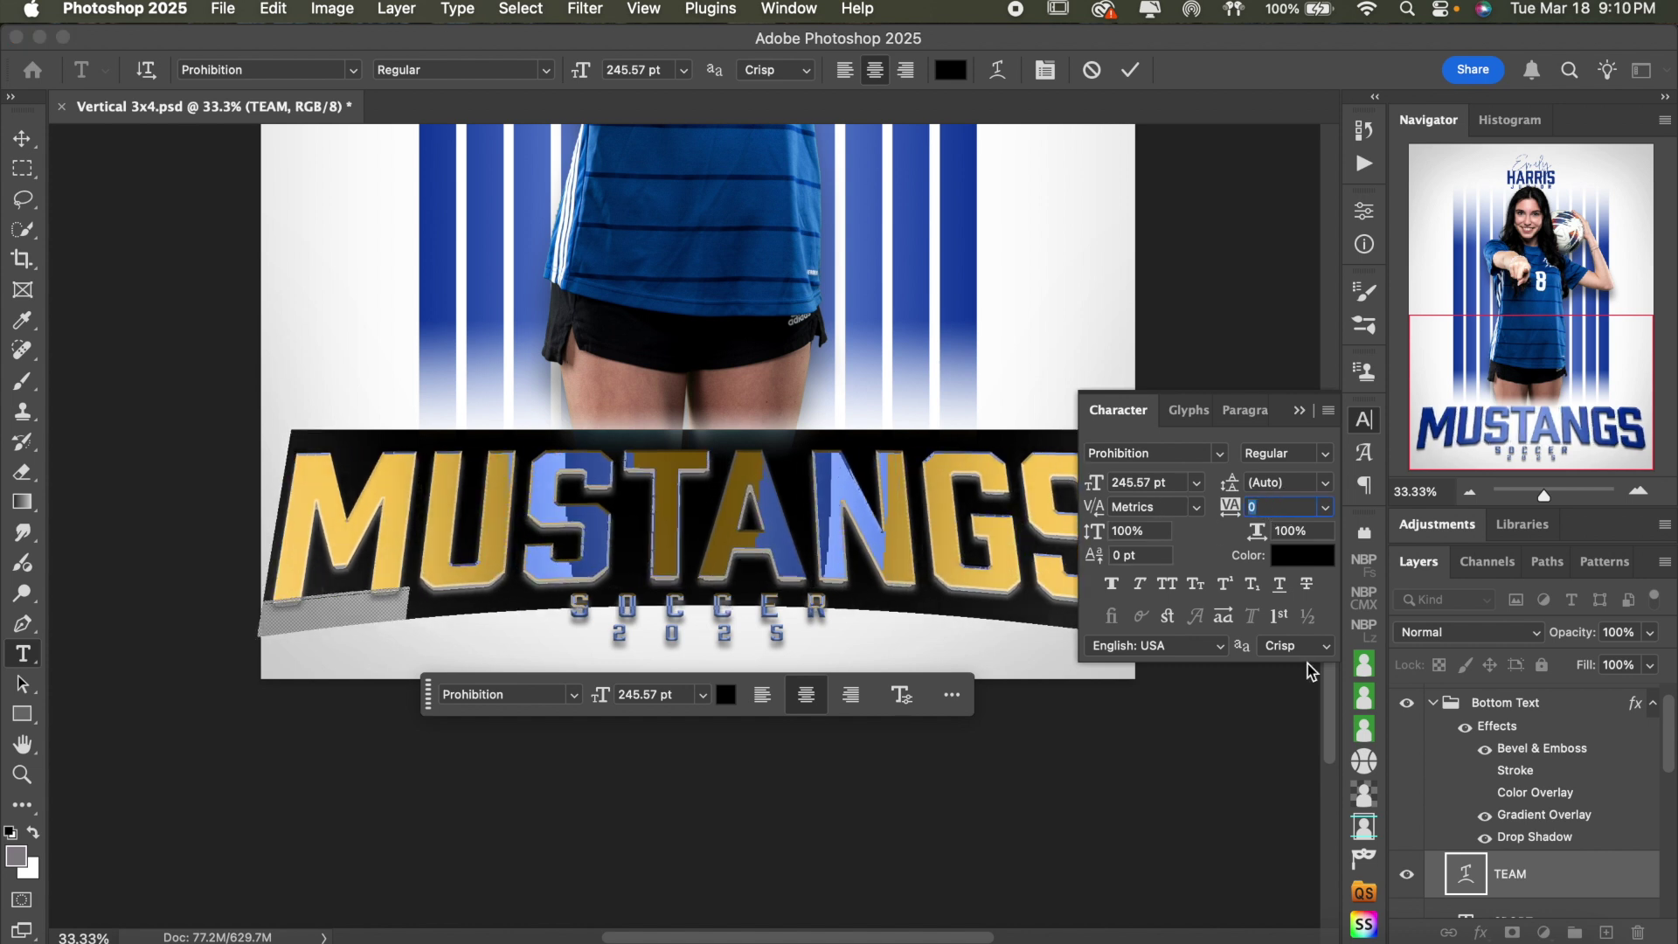
key("Down")
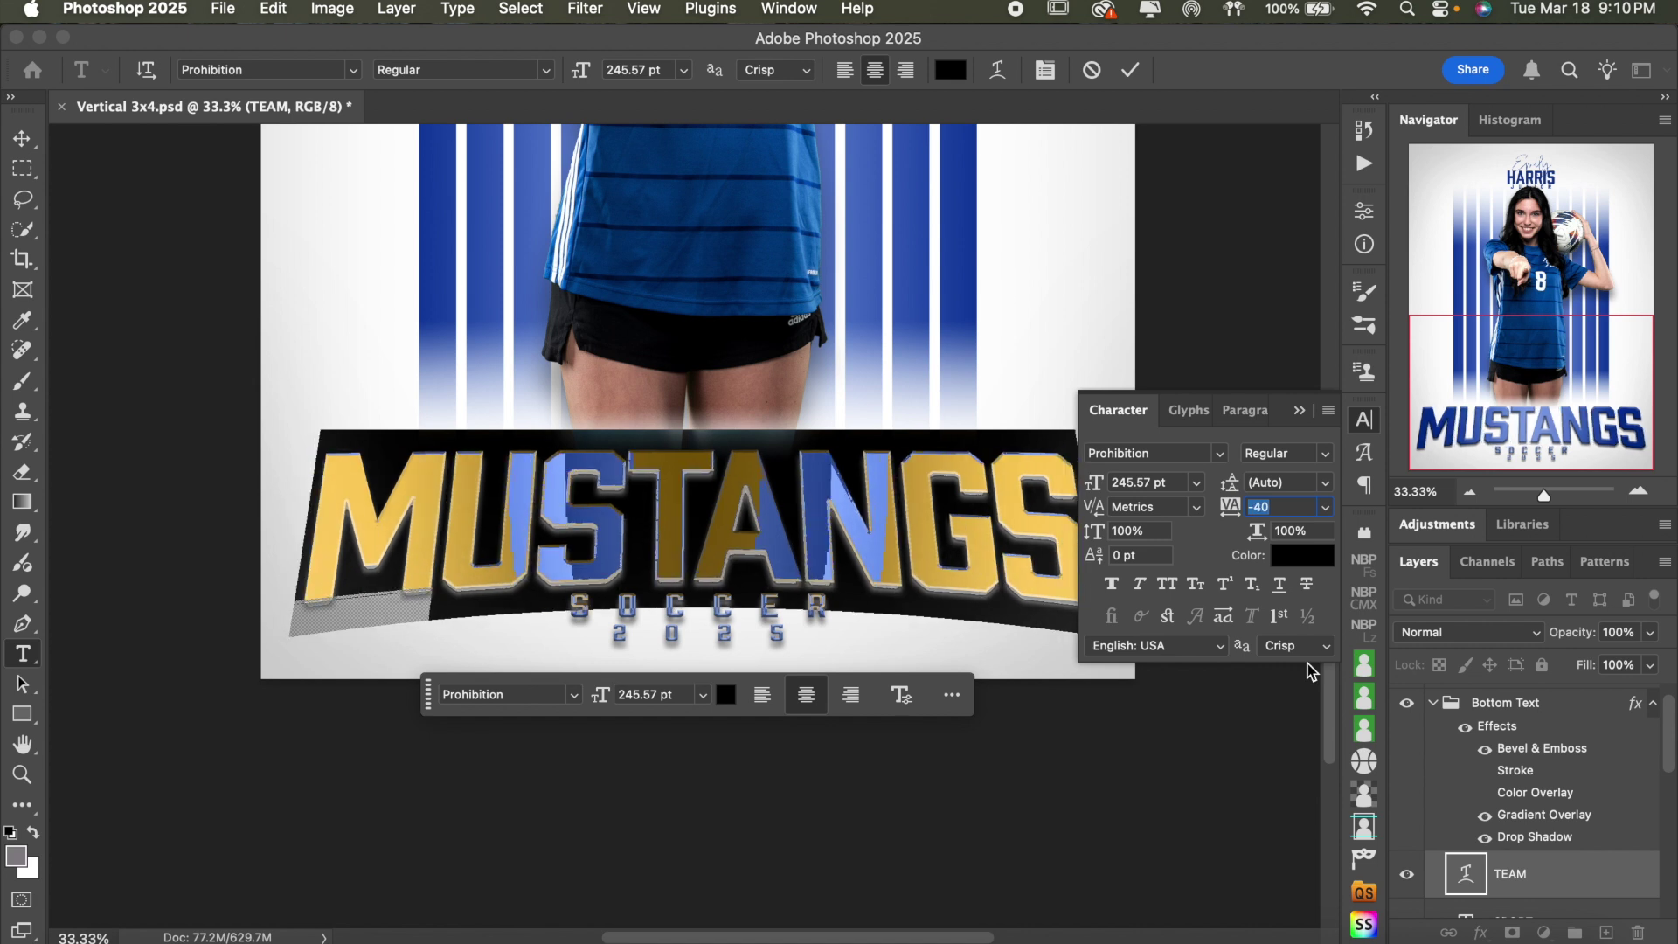
left_click(1363, 421)
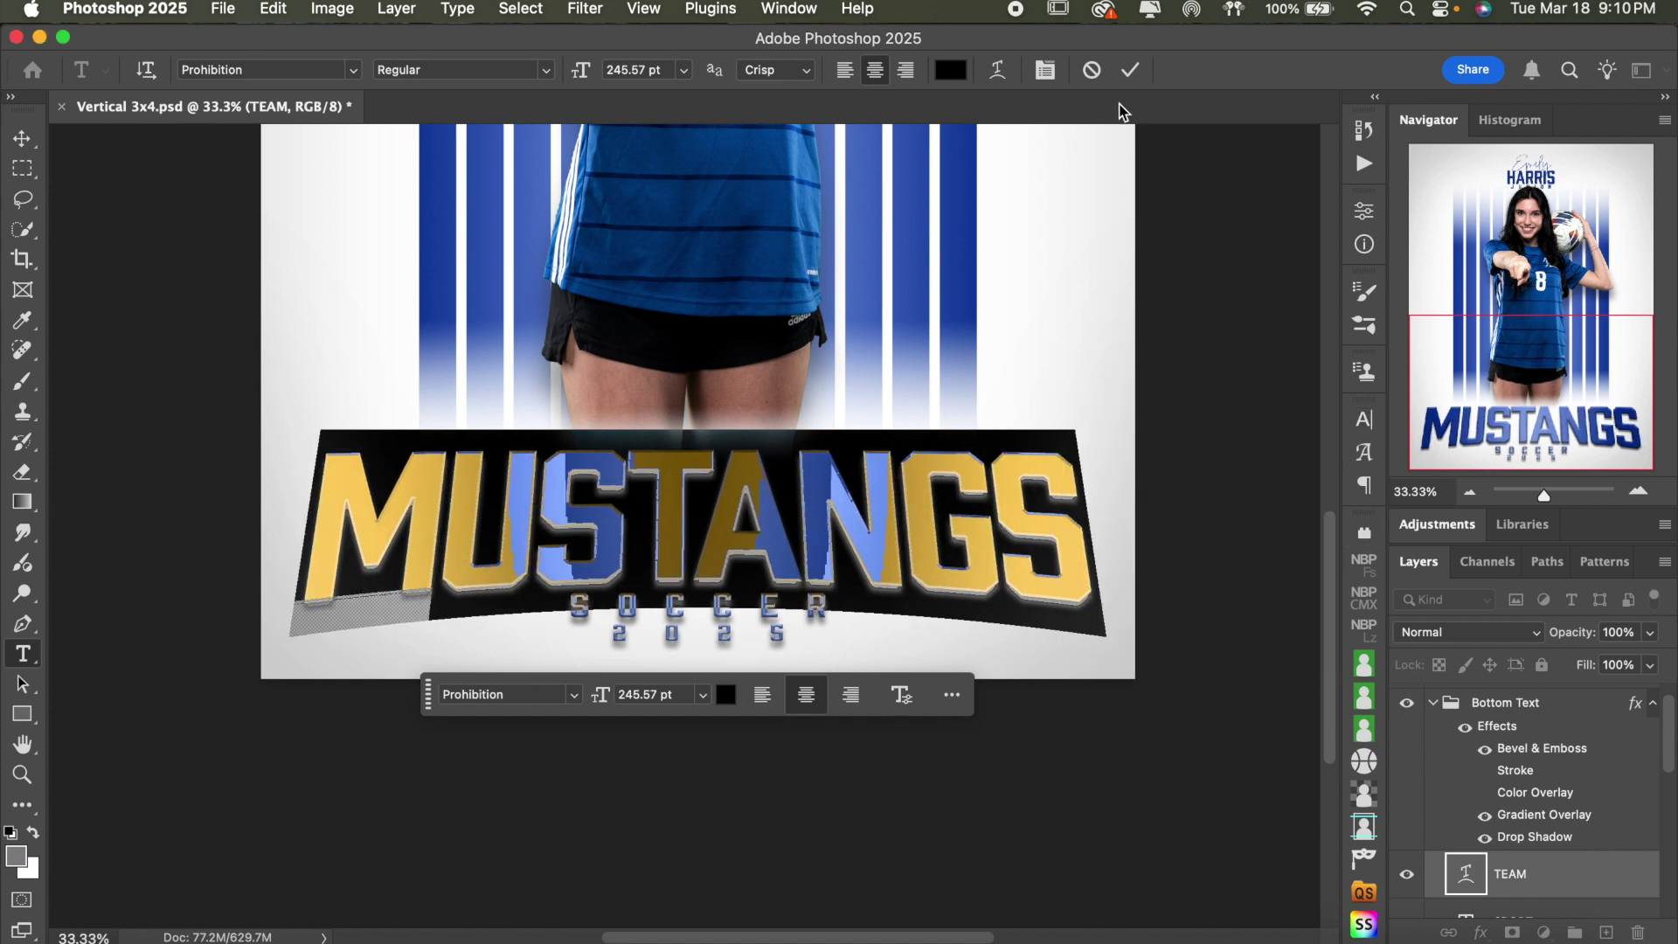
left_click(1131, 74)
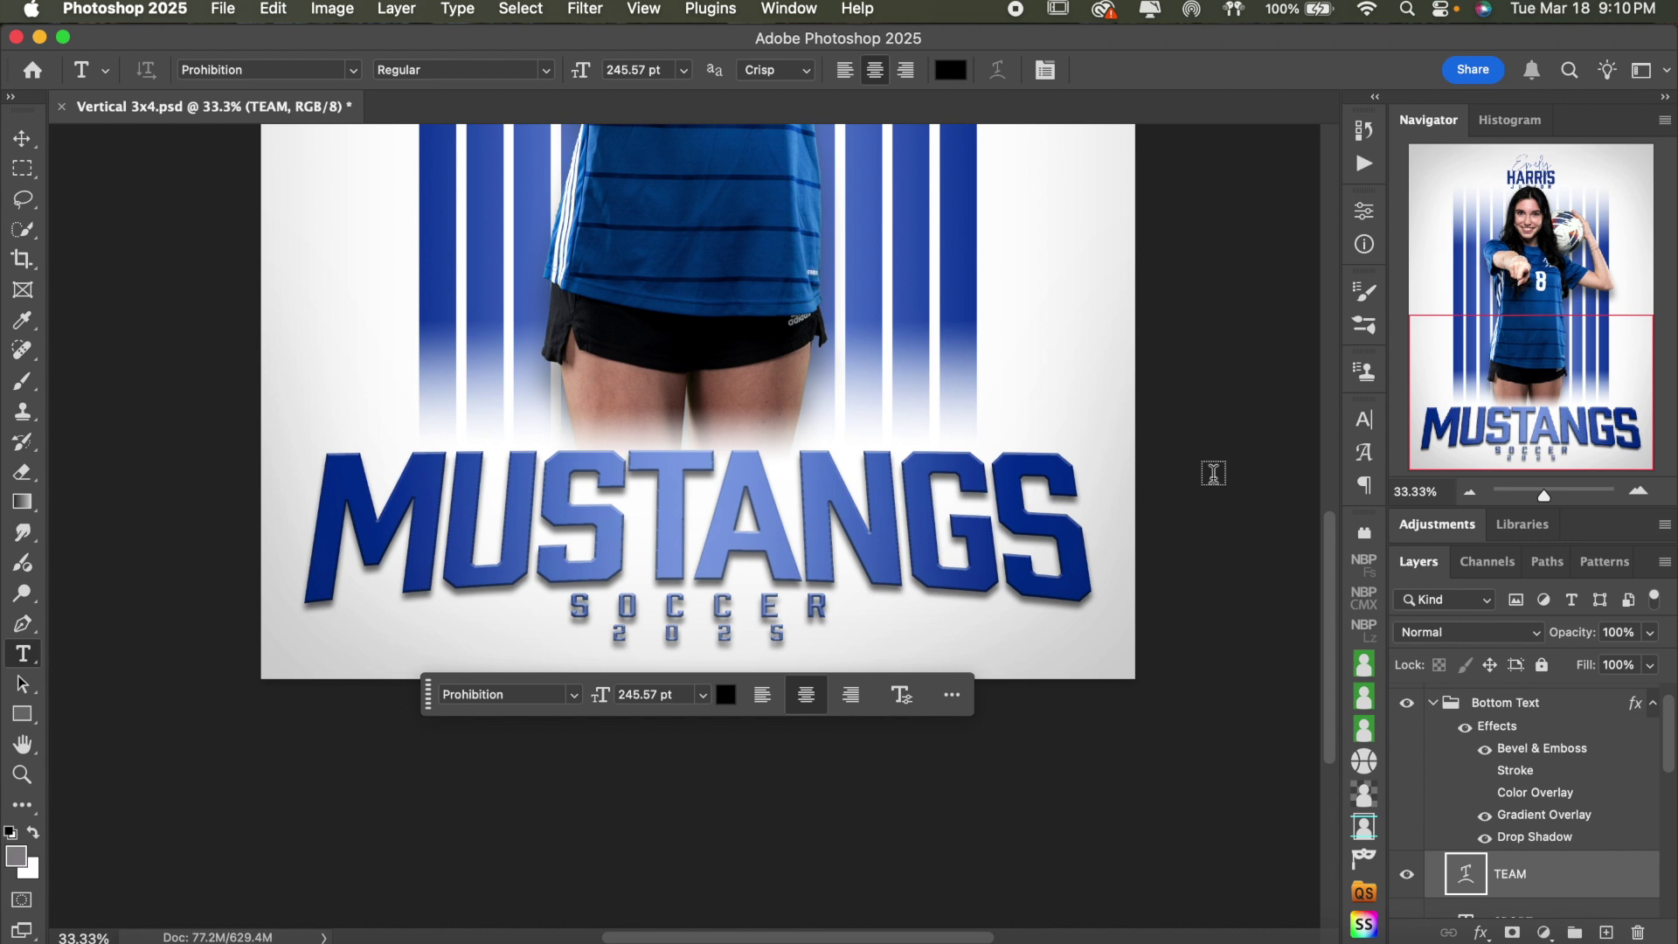
scroll(1565, 817, "down", 3)
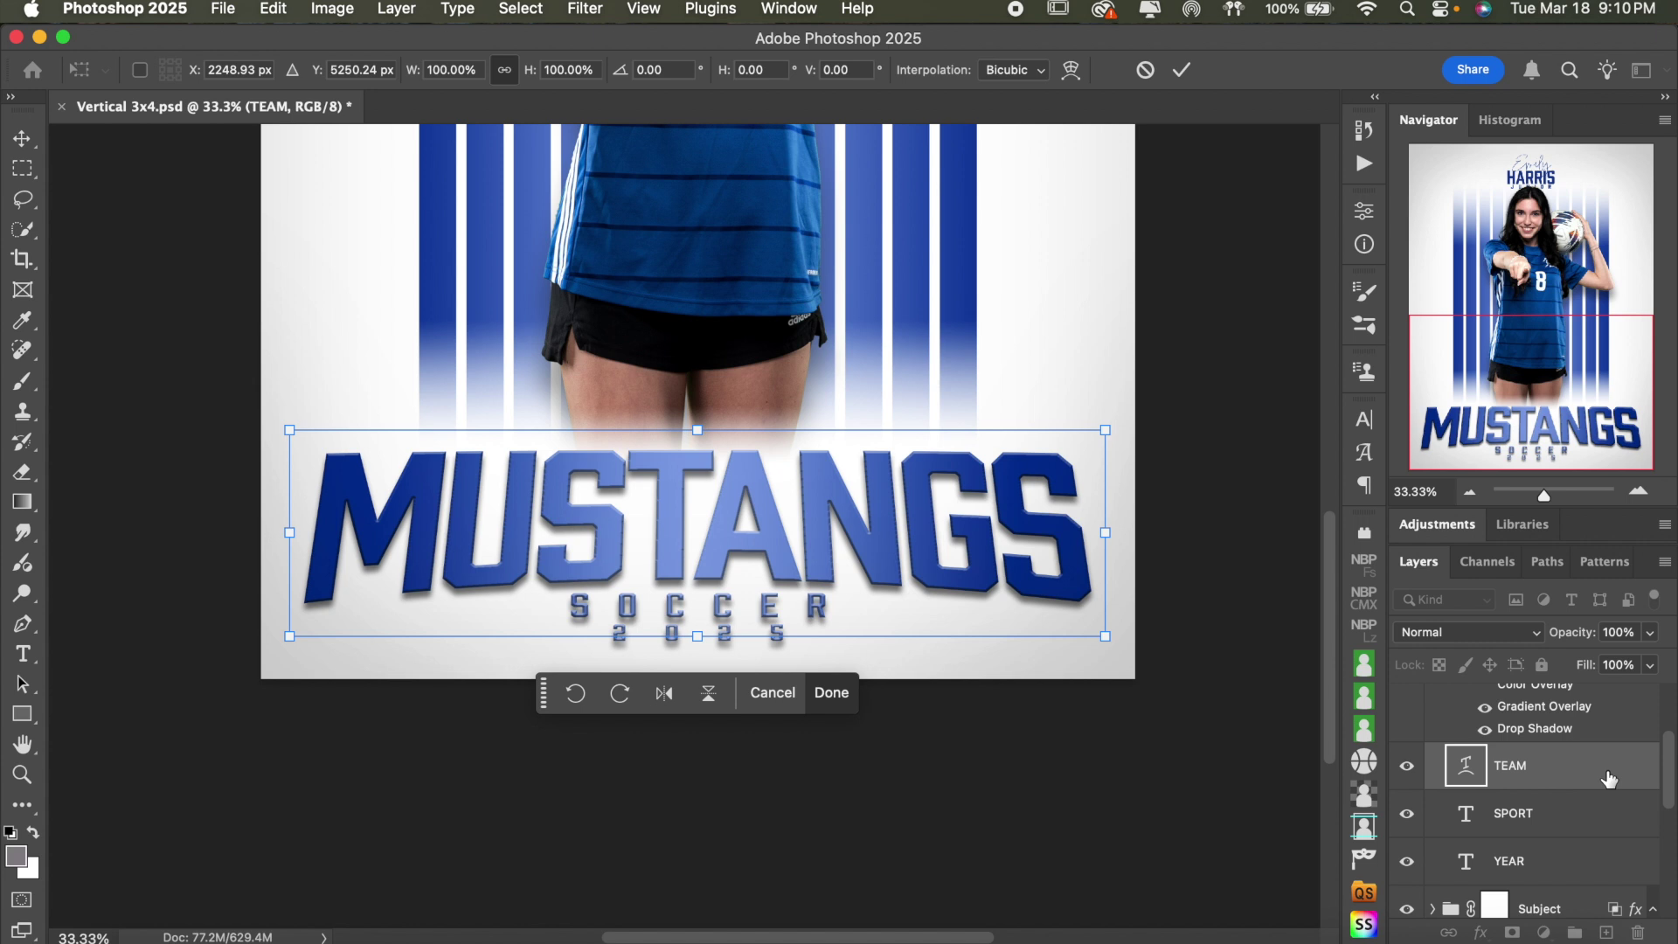
left_click_drag(702, 644, 699, 631)
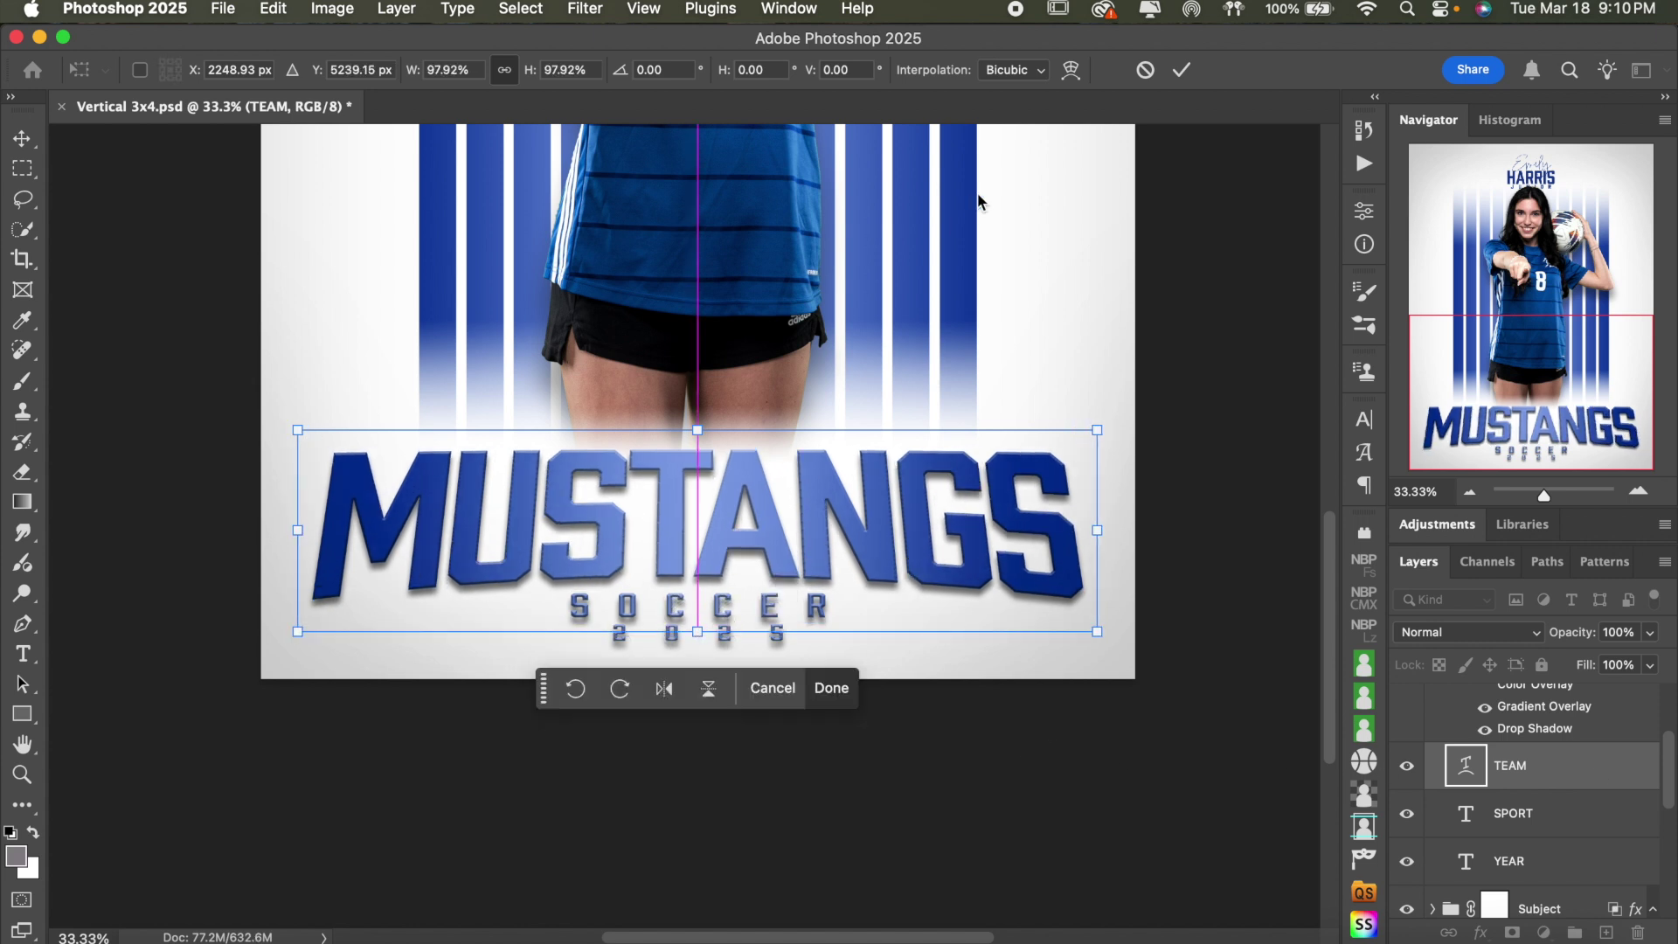
left_click(1146, 69)
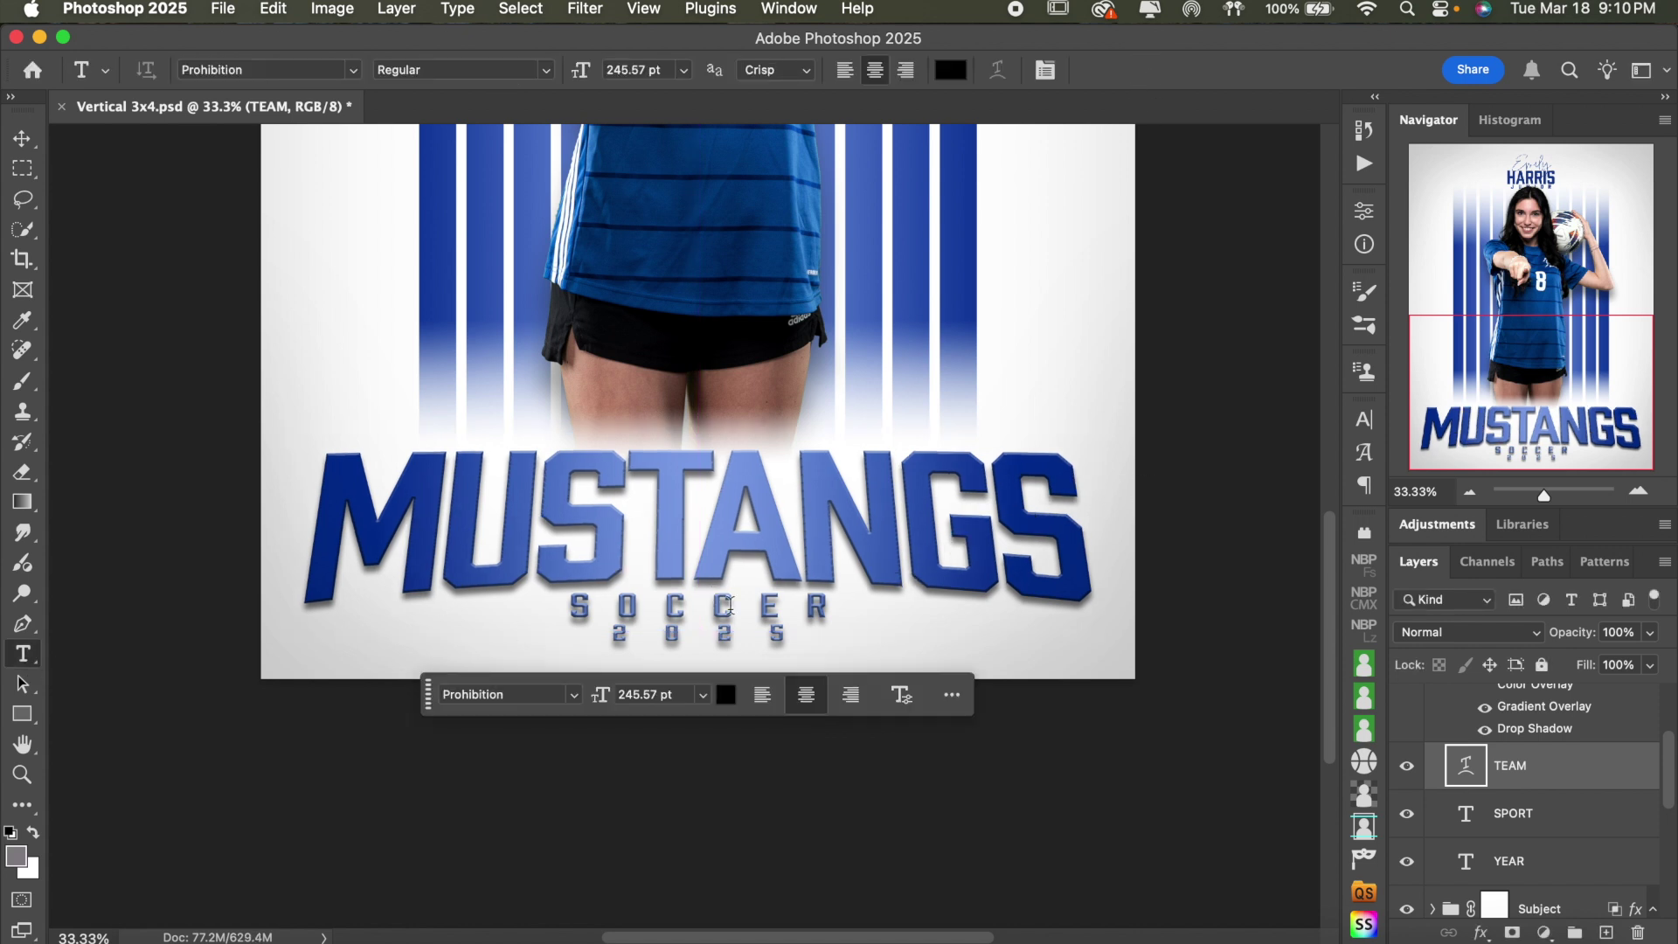
left_click(22, 138)
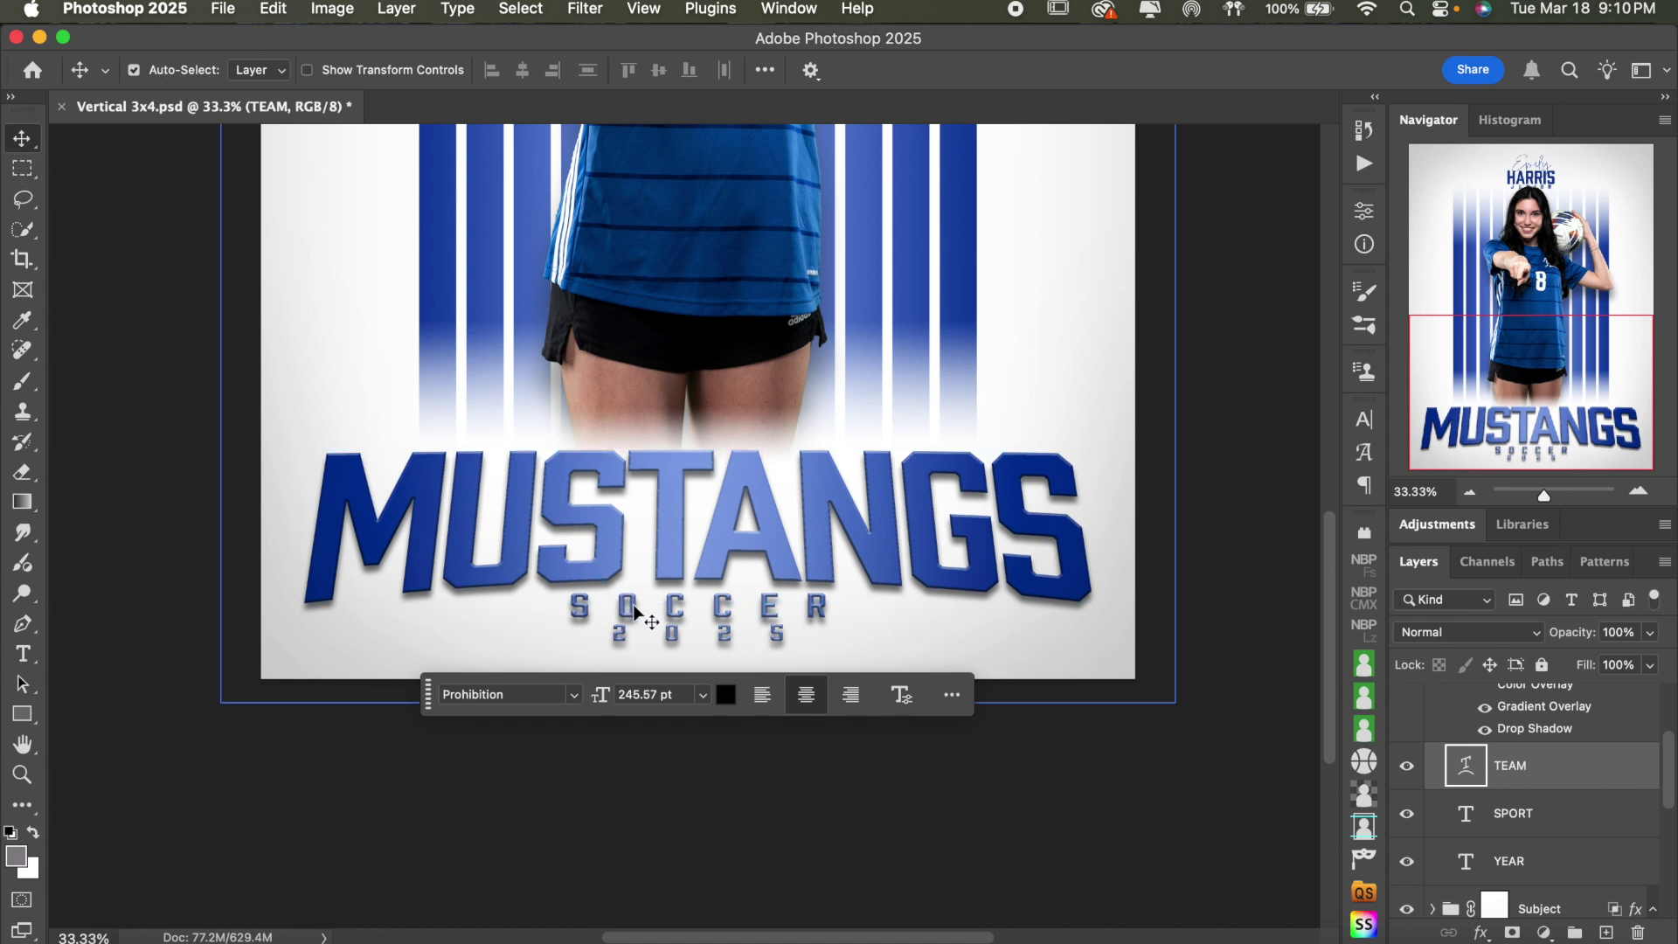
key("alt+period")
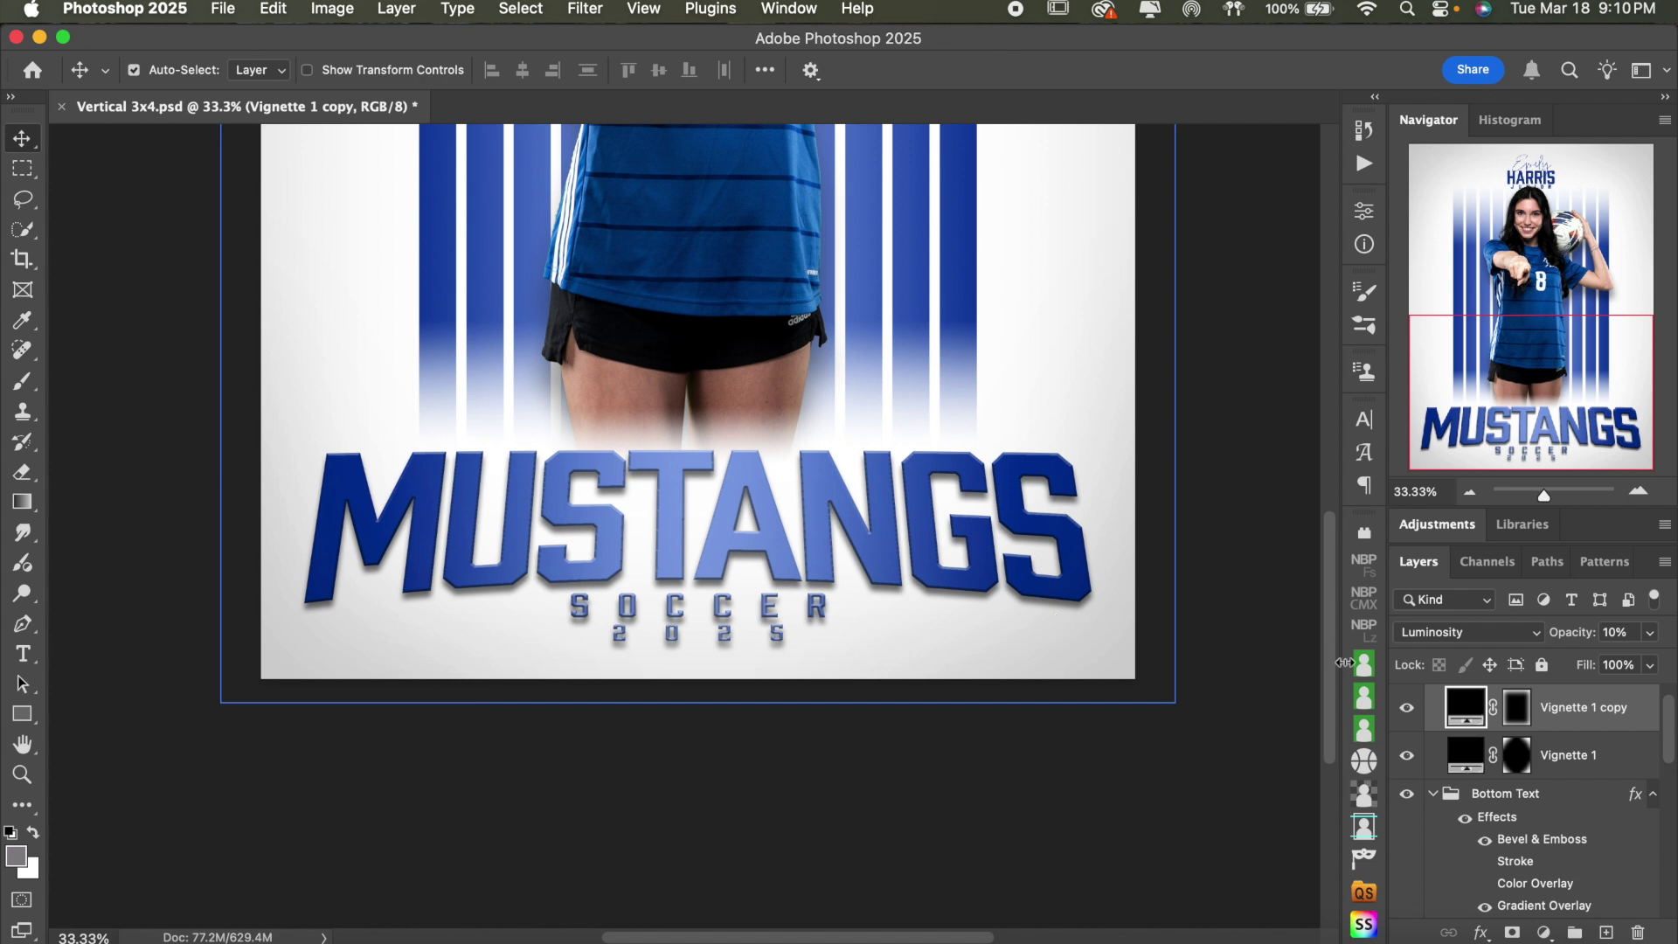
left_click(26, 657)
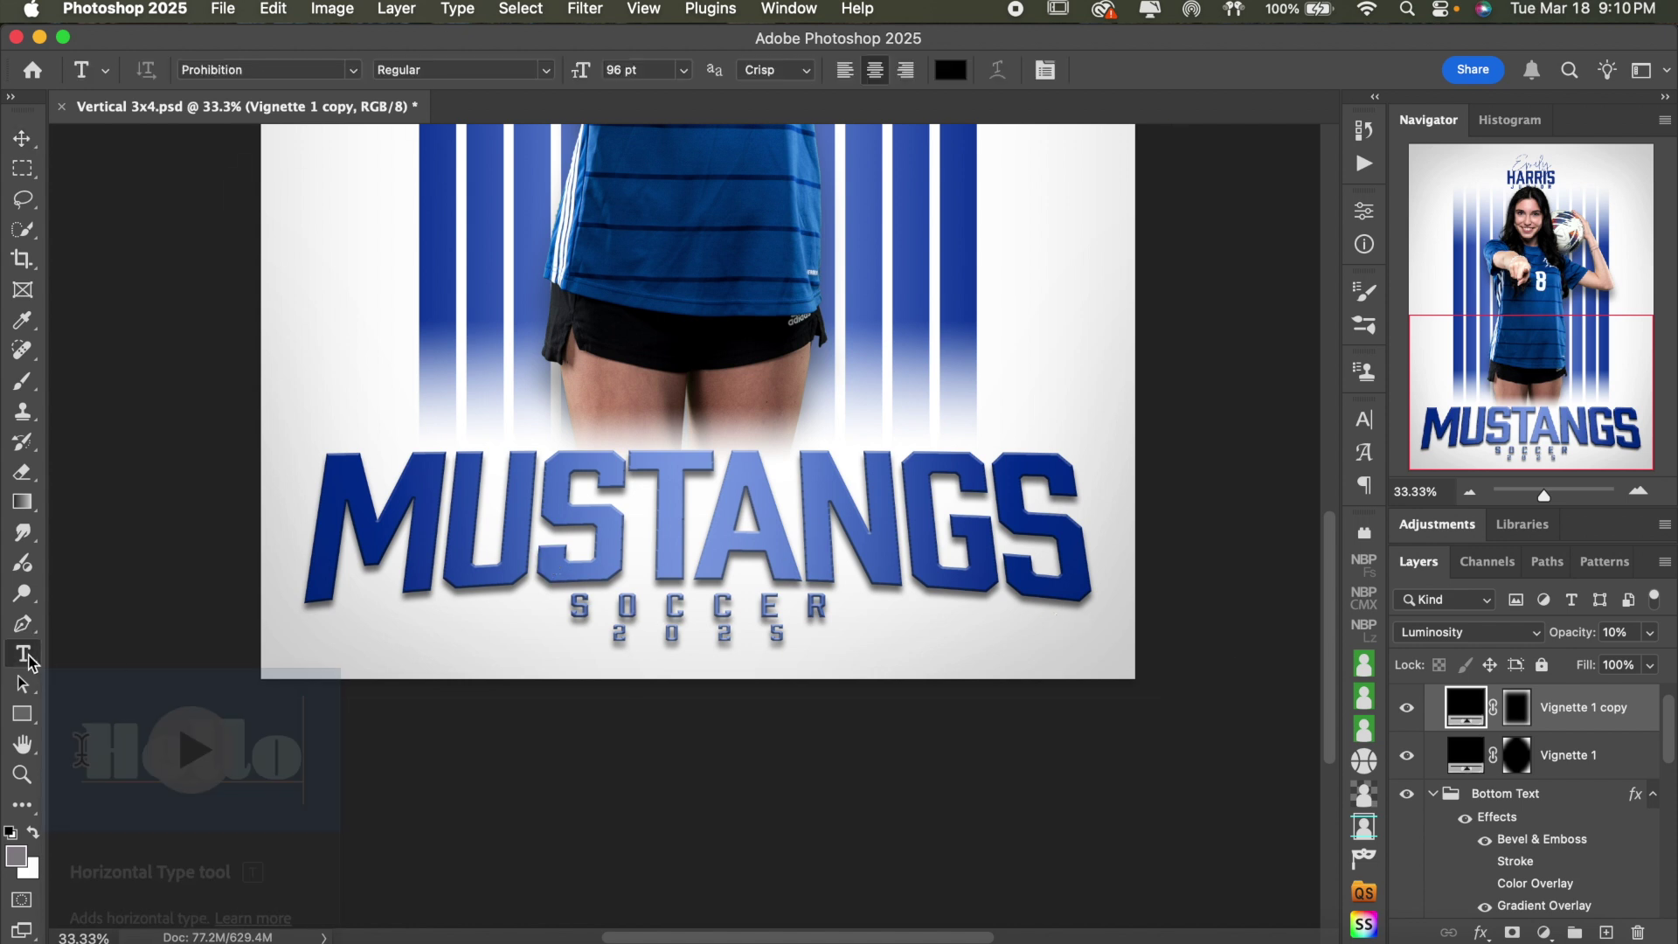
- Replace the SOCCER line with SOFTBALL and commit the text
left_click(657, 605)
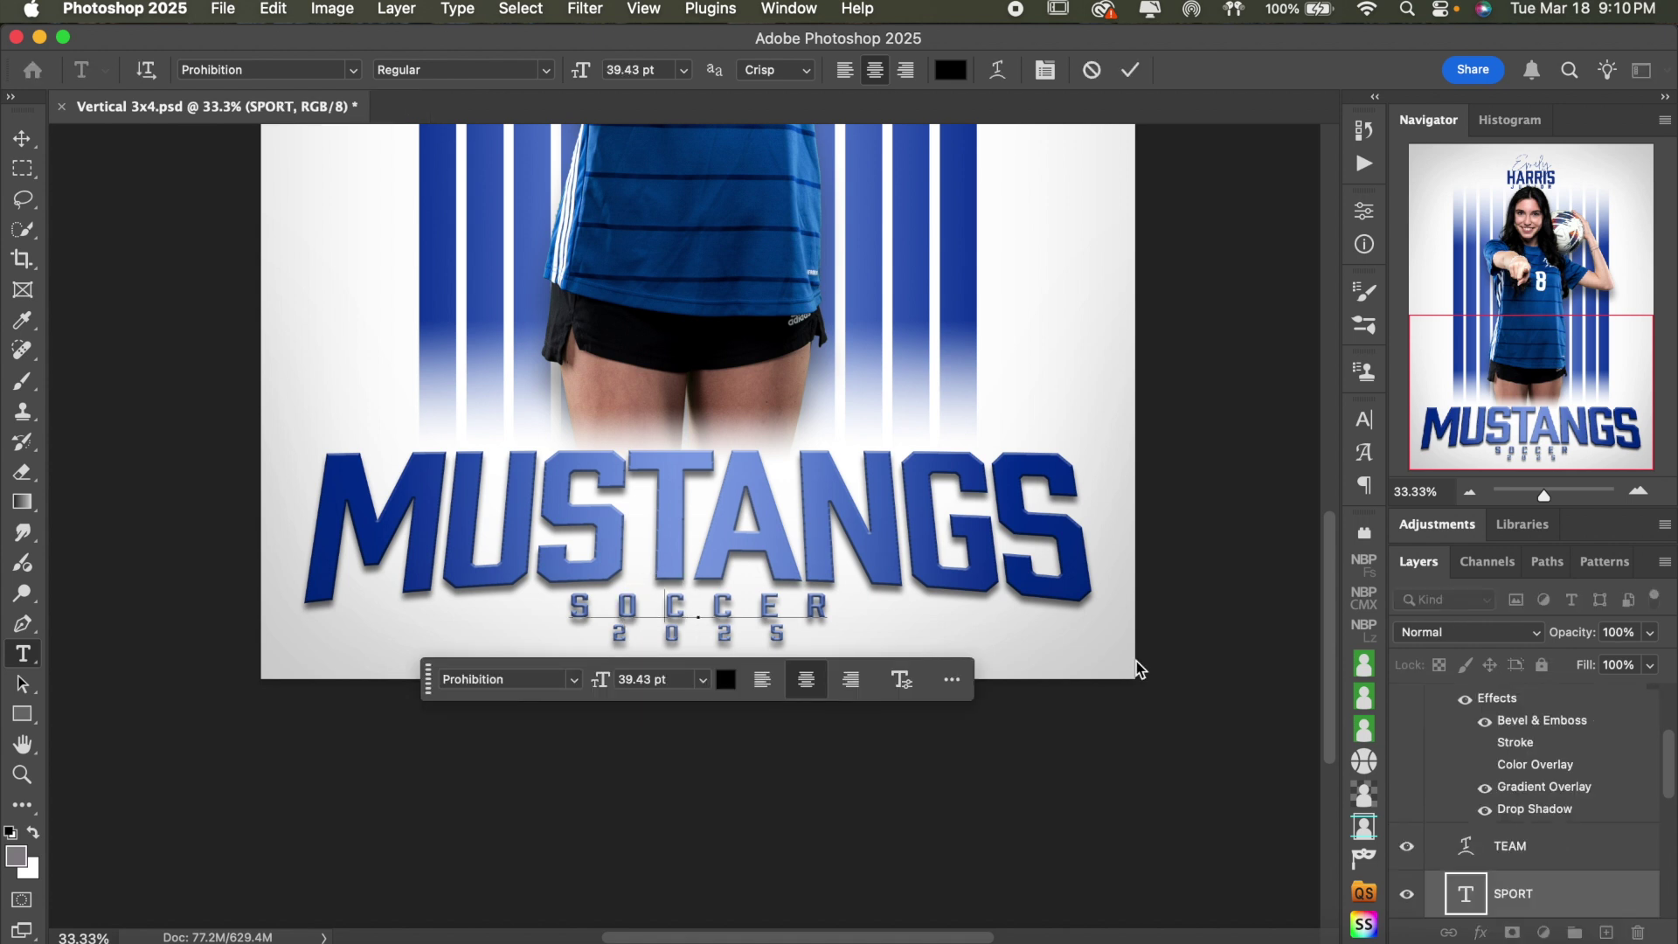
key("super+a")
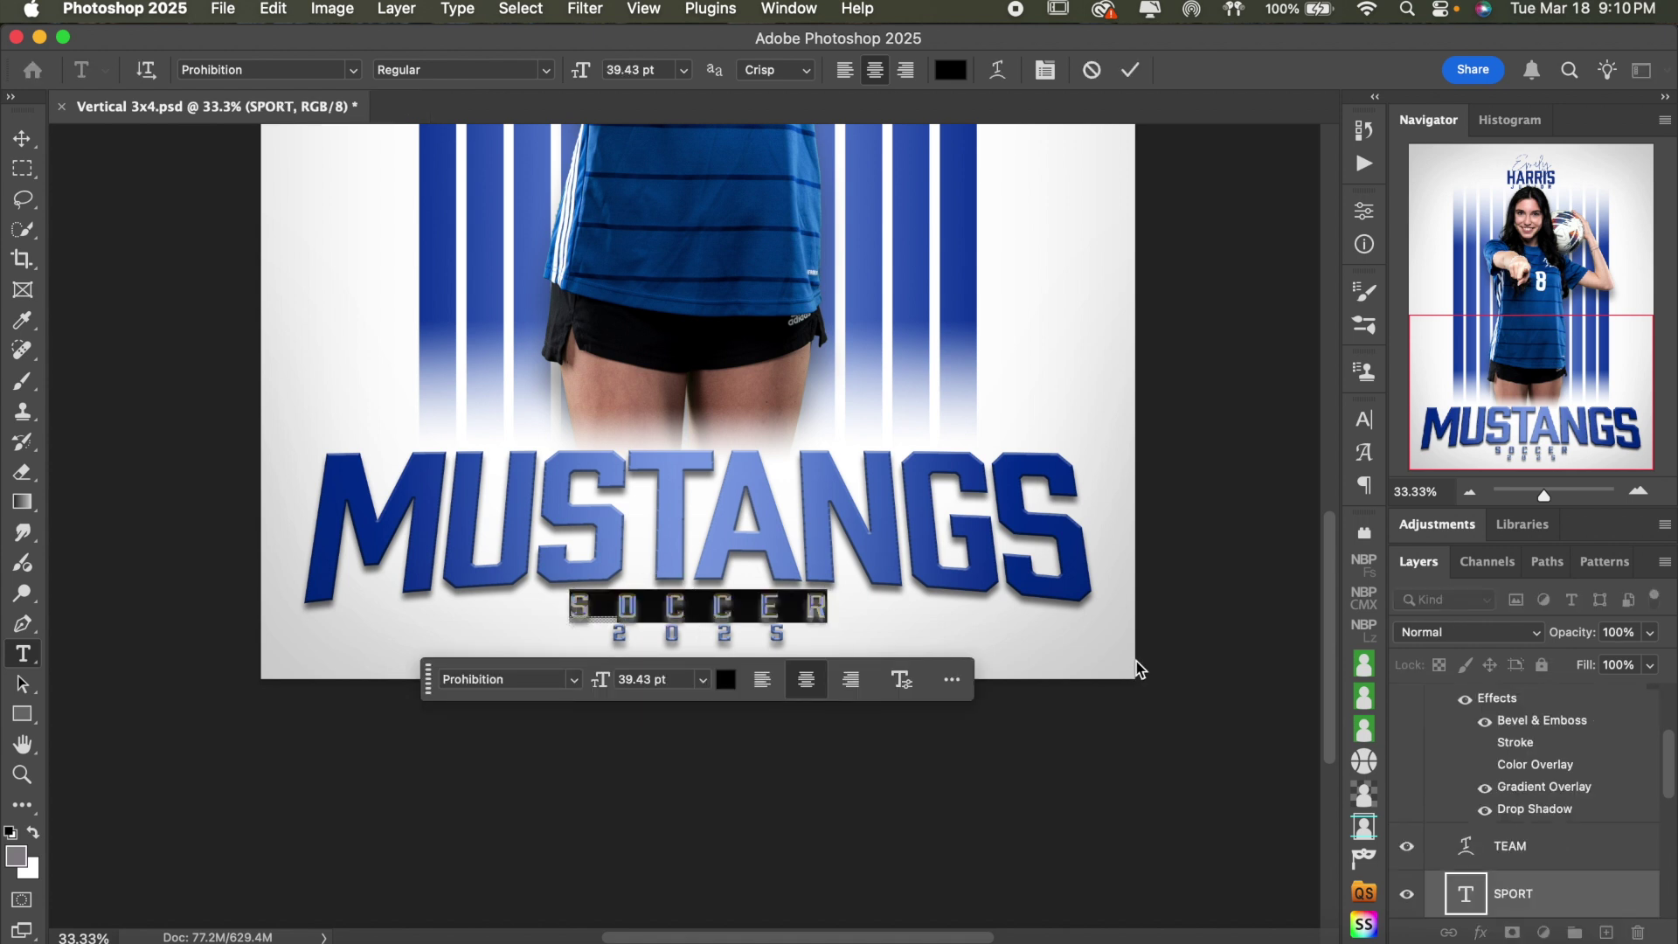
type("B")
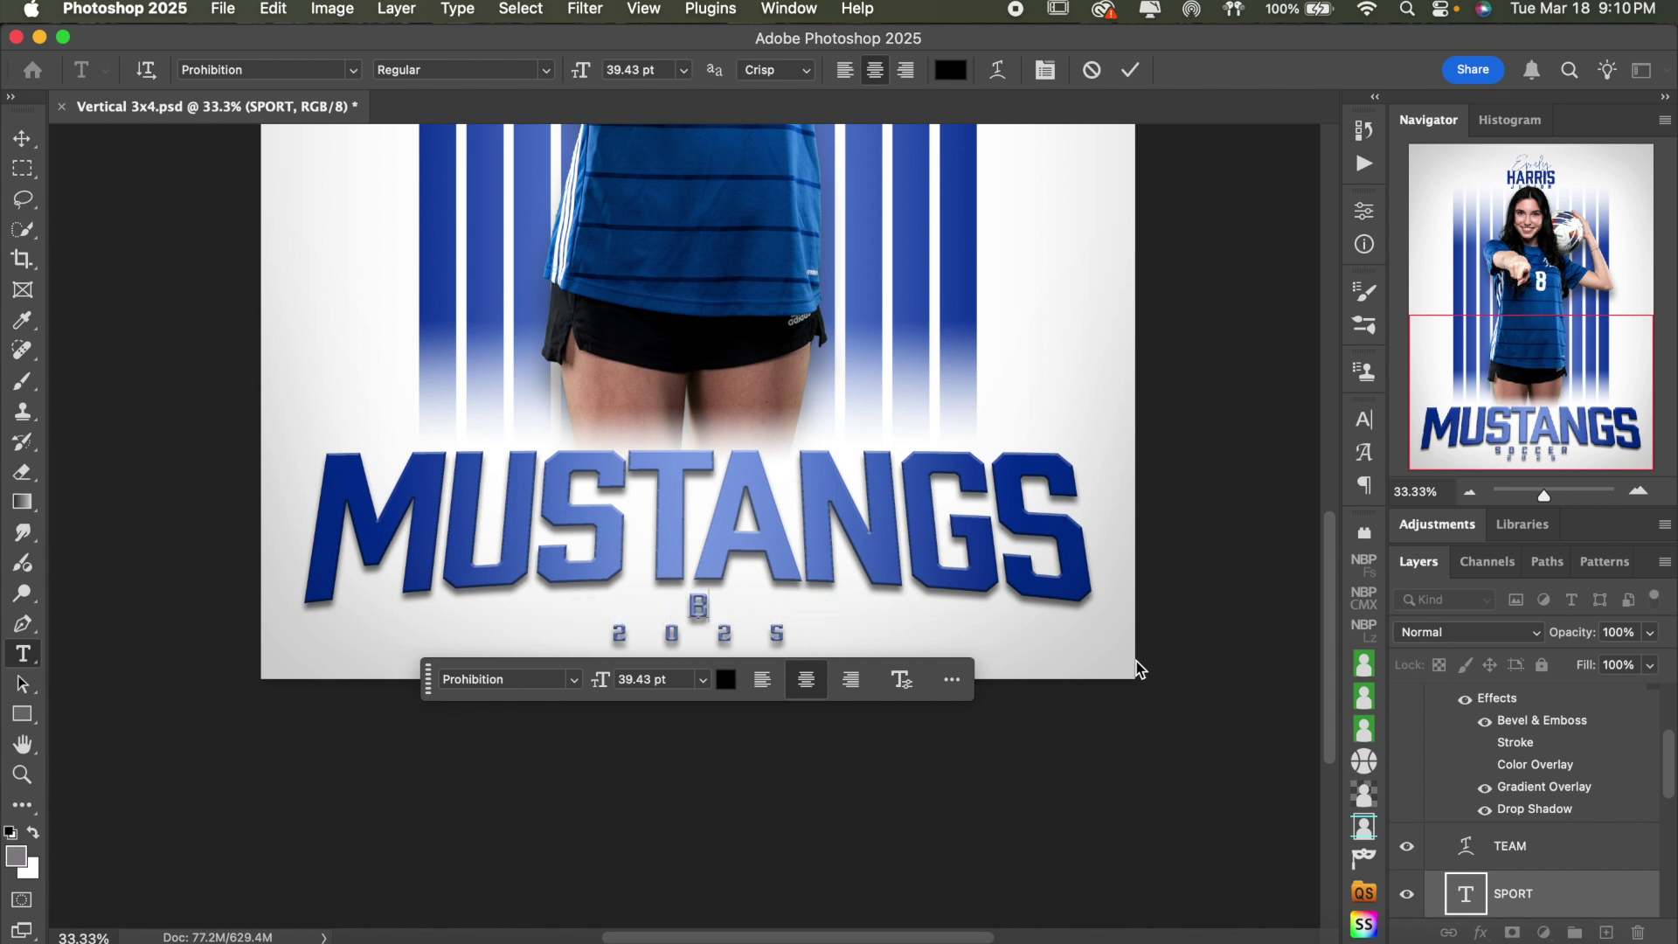
type("ASEBALL")
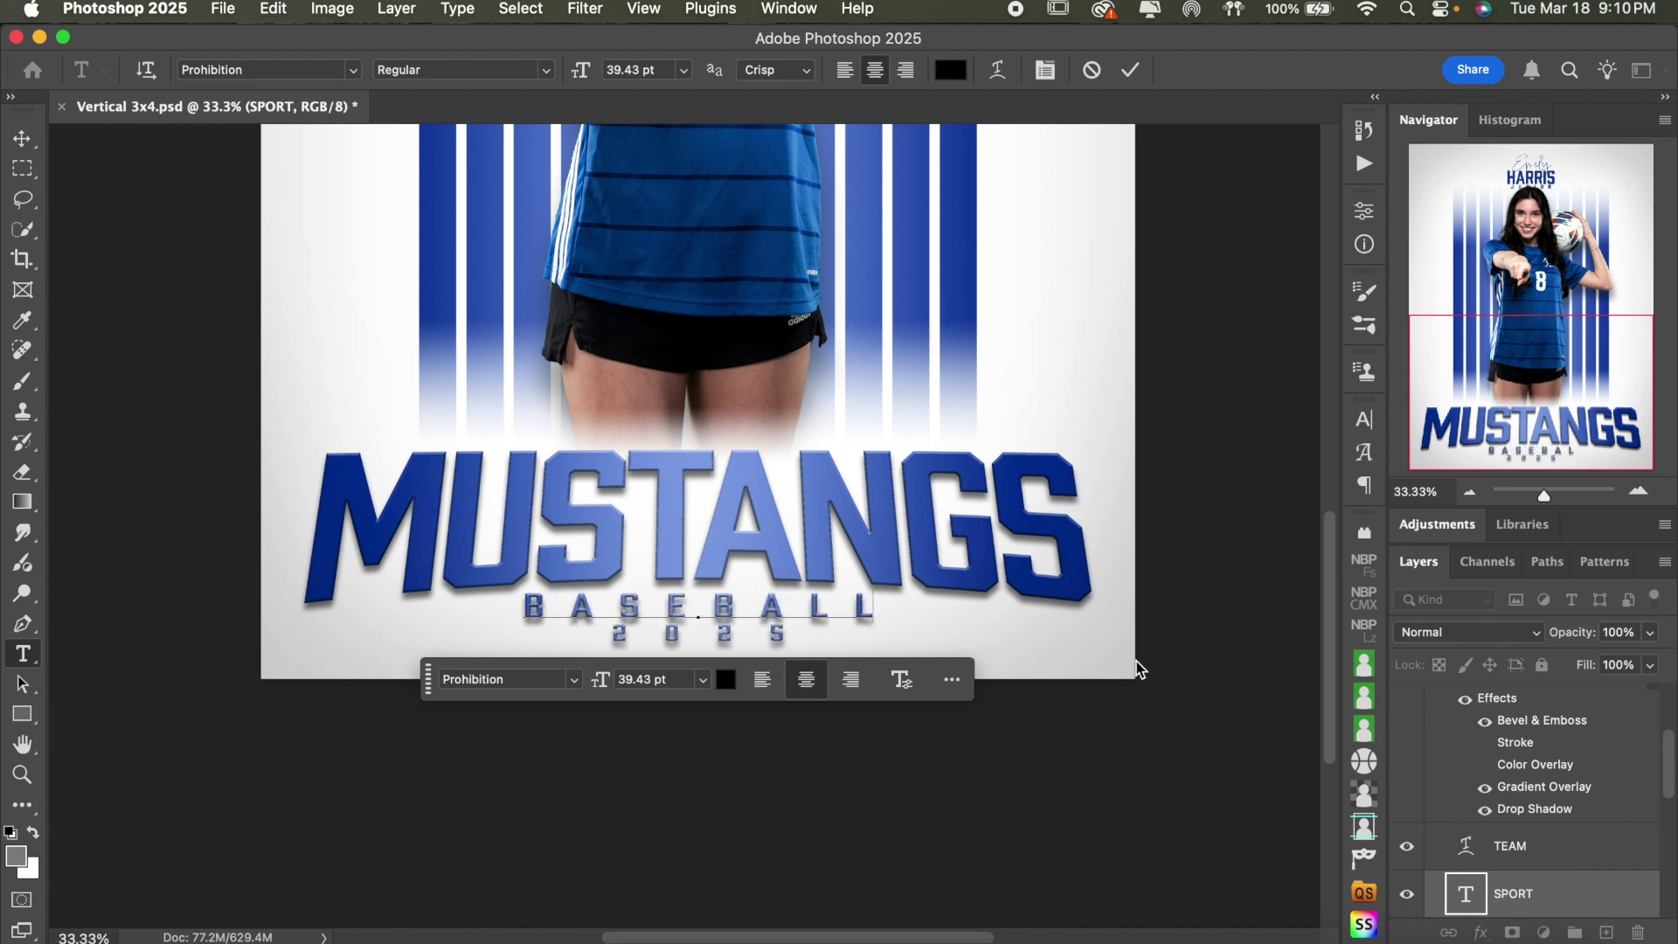
key("BackSpace")
key("BackSpace")
key("BackSpace")
key("BackSpace")
key("BackSpace")
key("BackSpace")
key("BackSpace")
key("BackSpace")
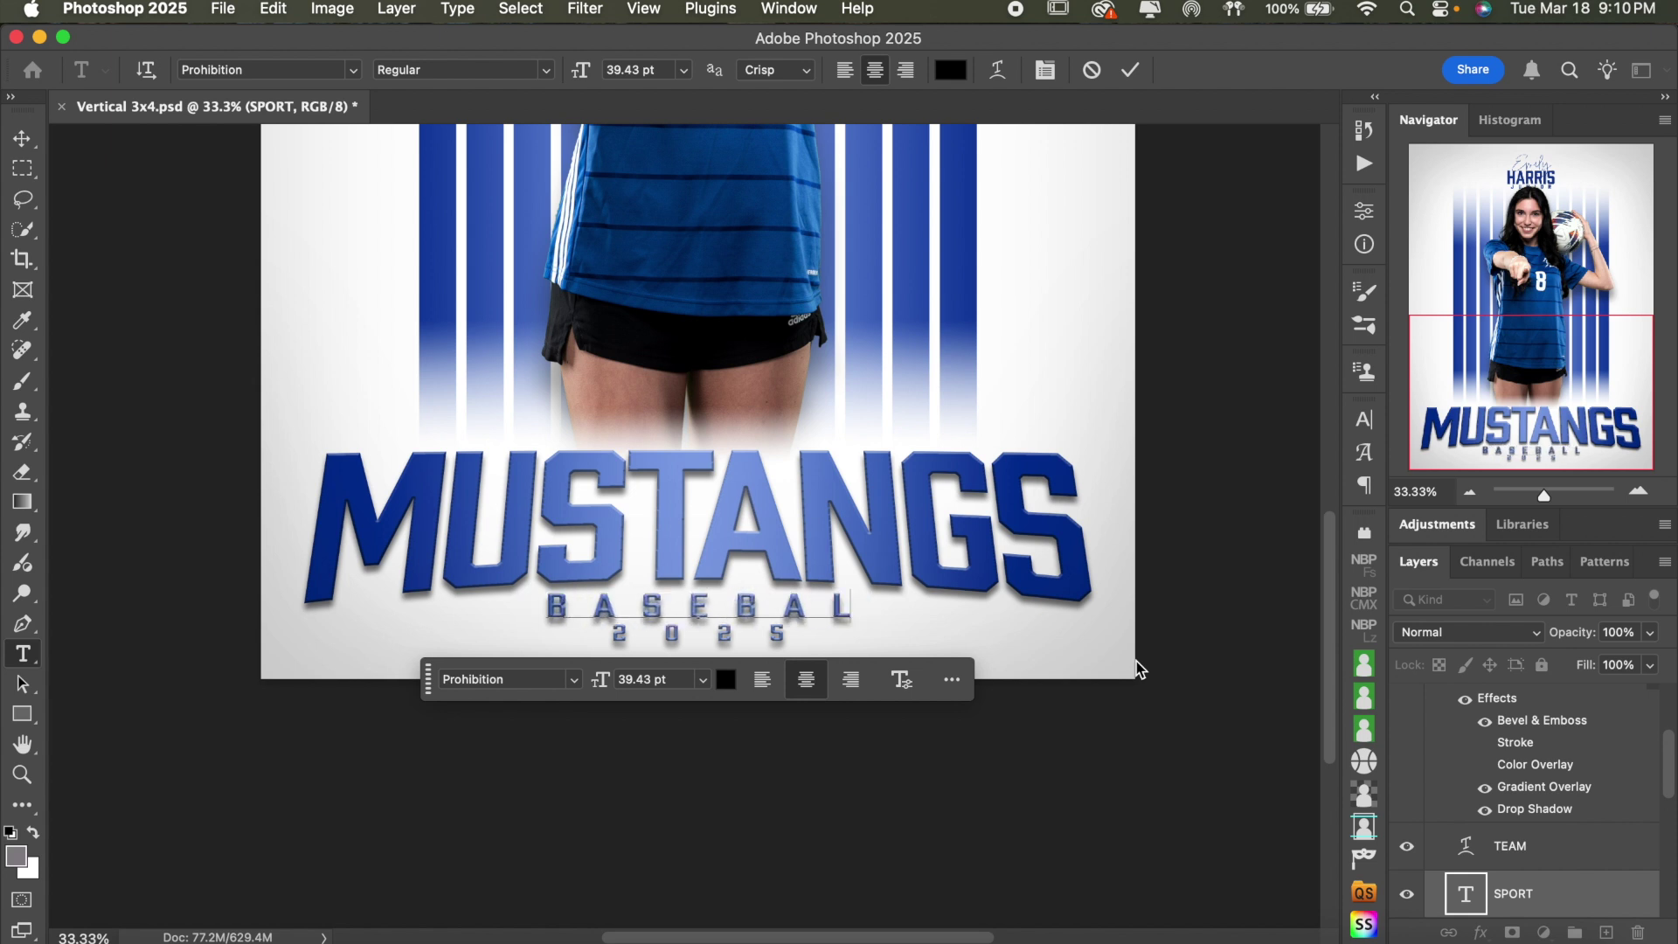
type("S")
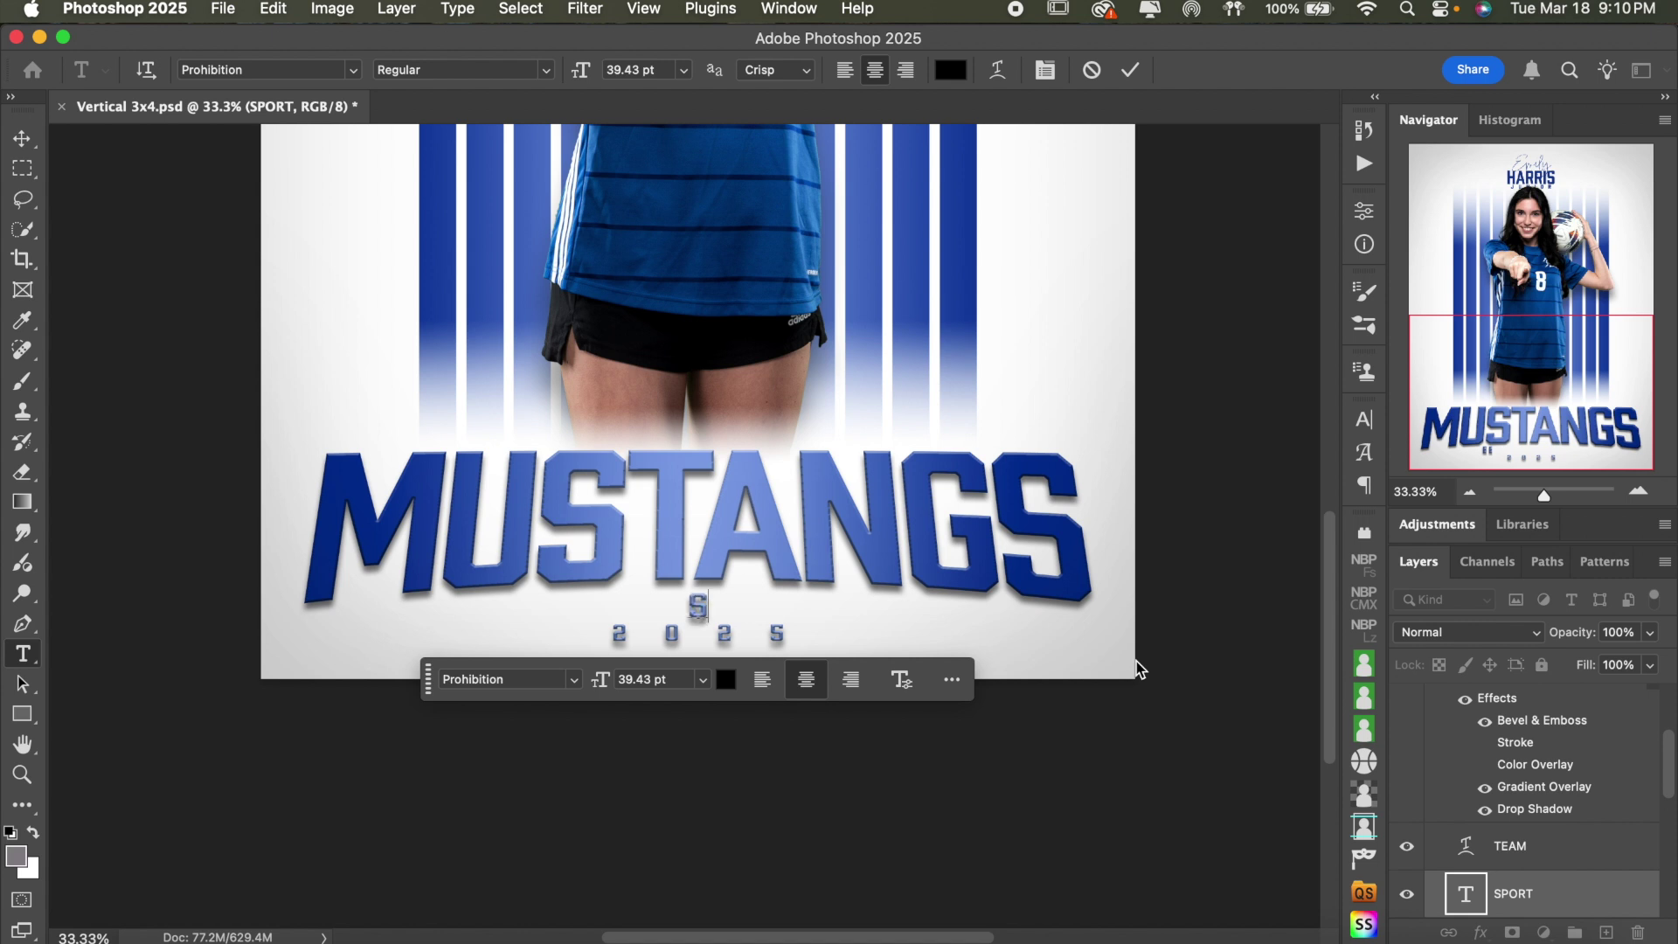
type("OFTBALL")
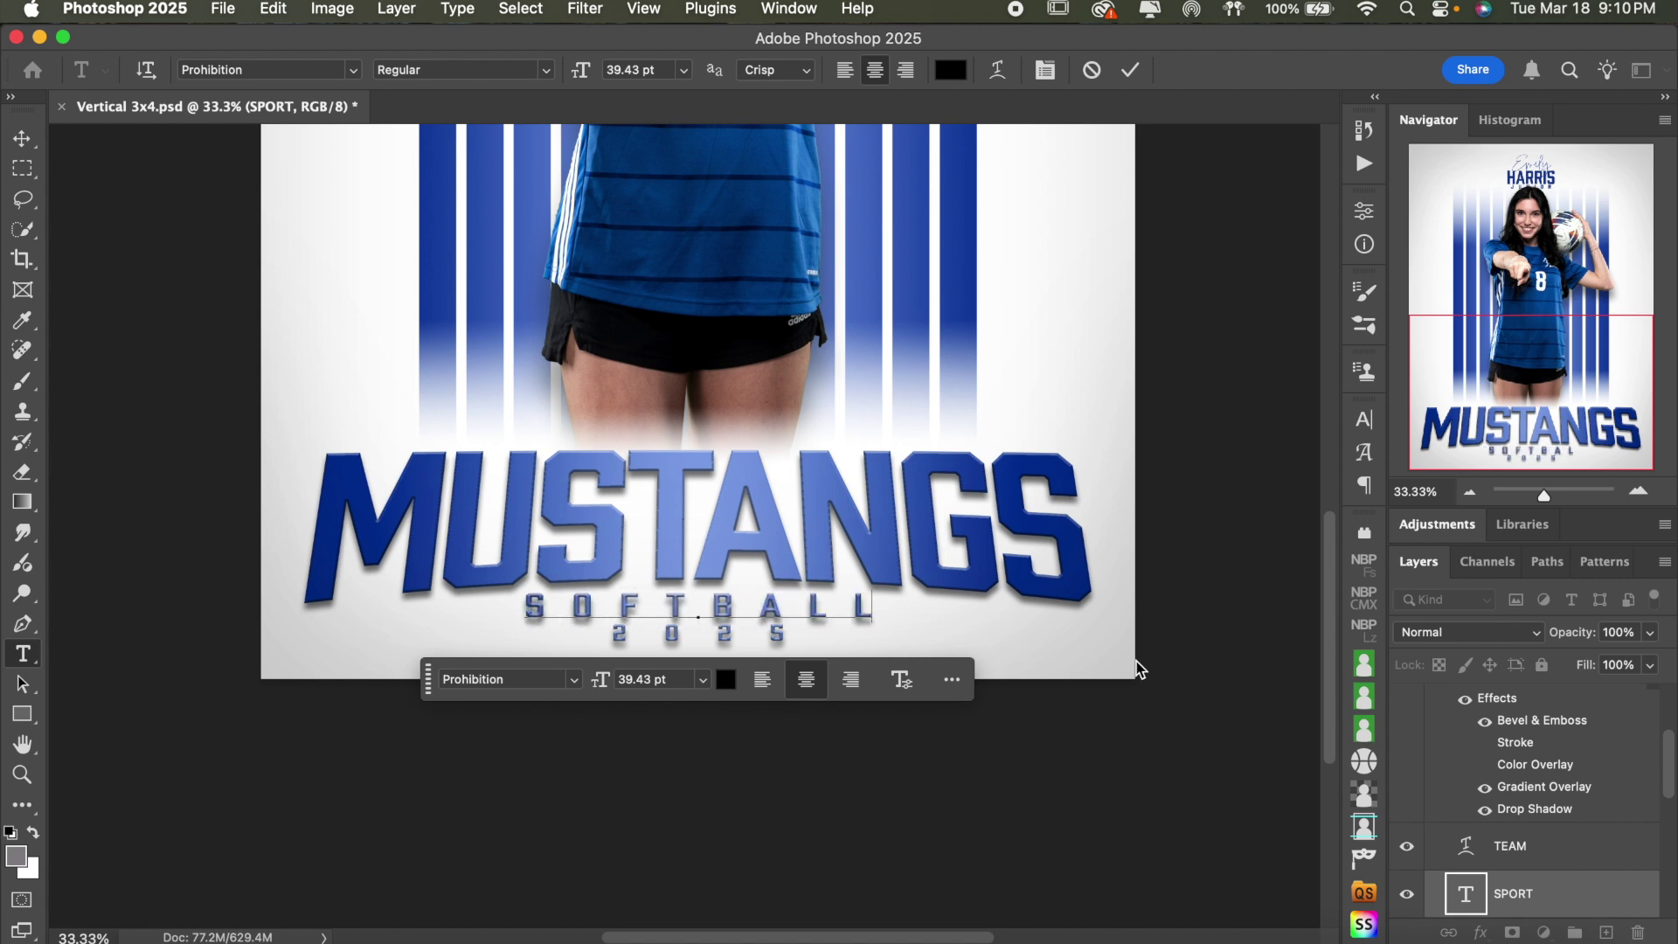
left_click(1130, 70)
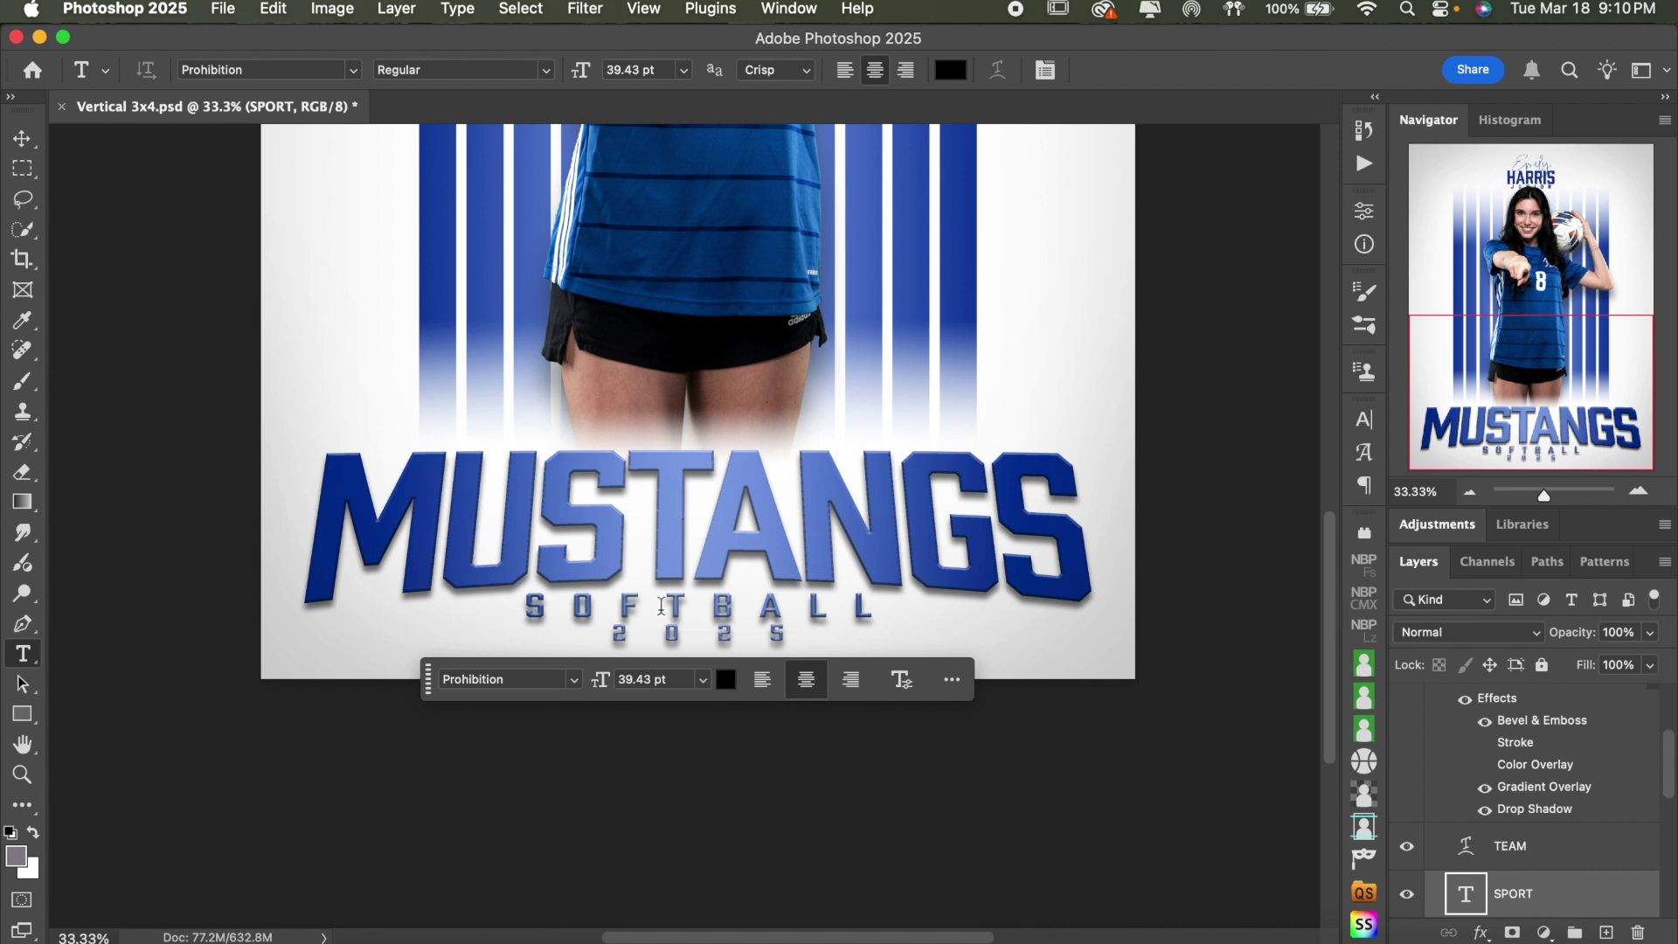
left_click(757, 613)
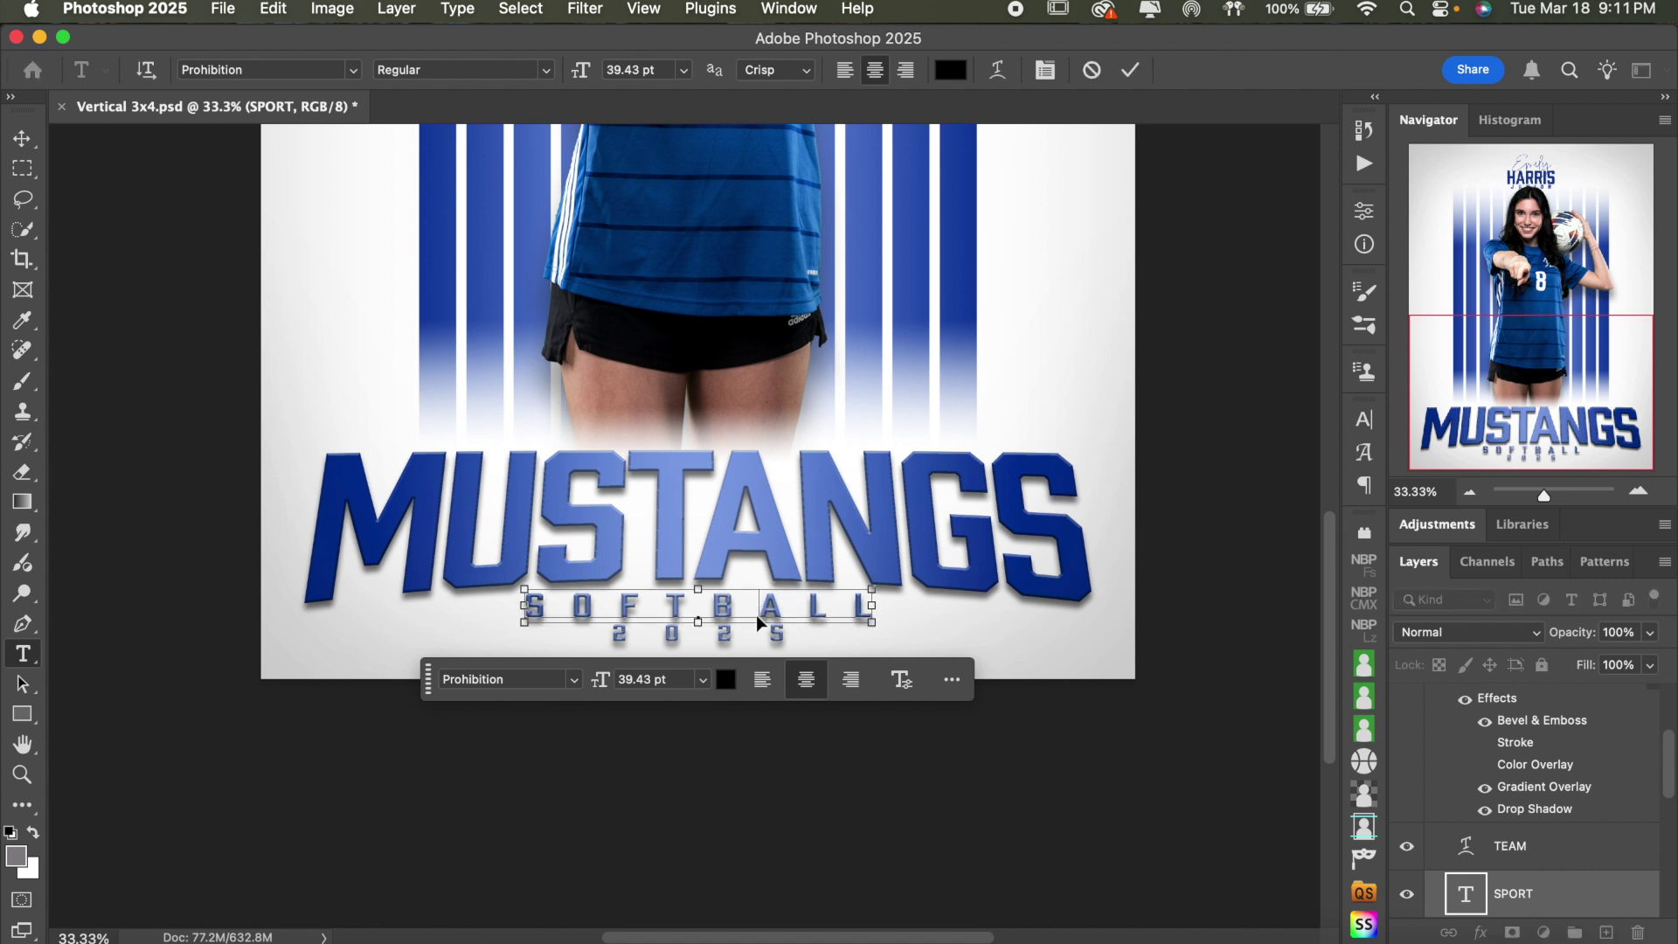
- Widen the SOFTBALL tracking from 600 to 800 and commit the edit
double_click(757, 613)
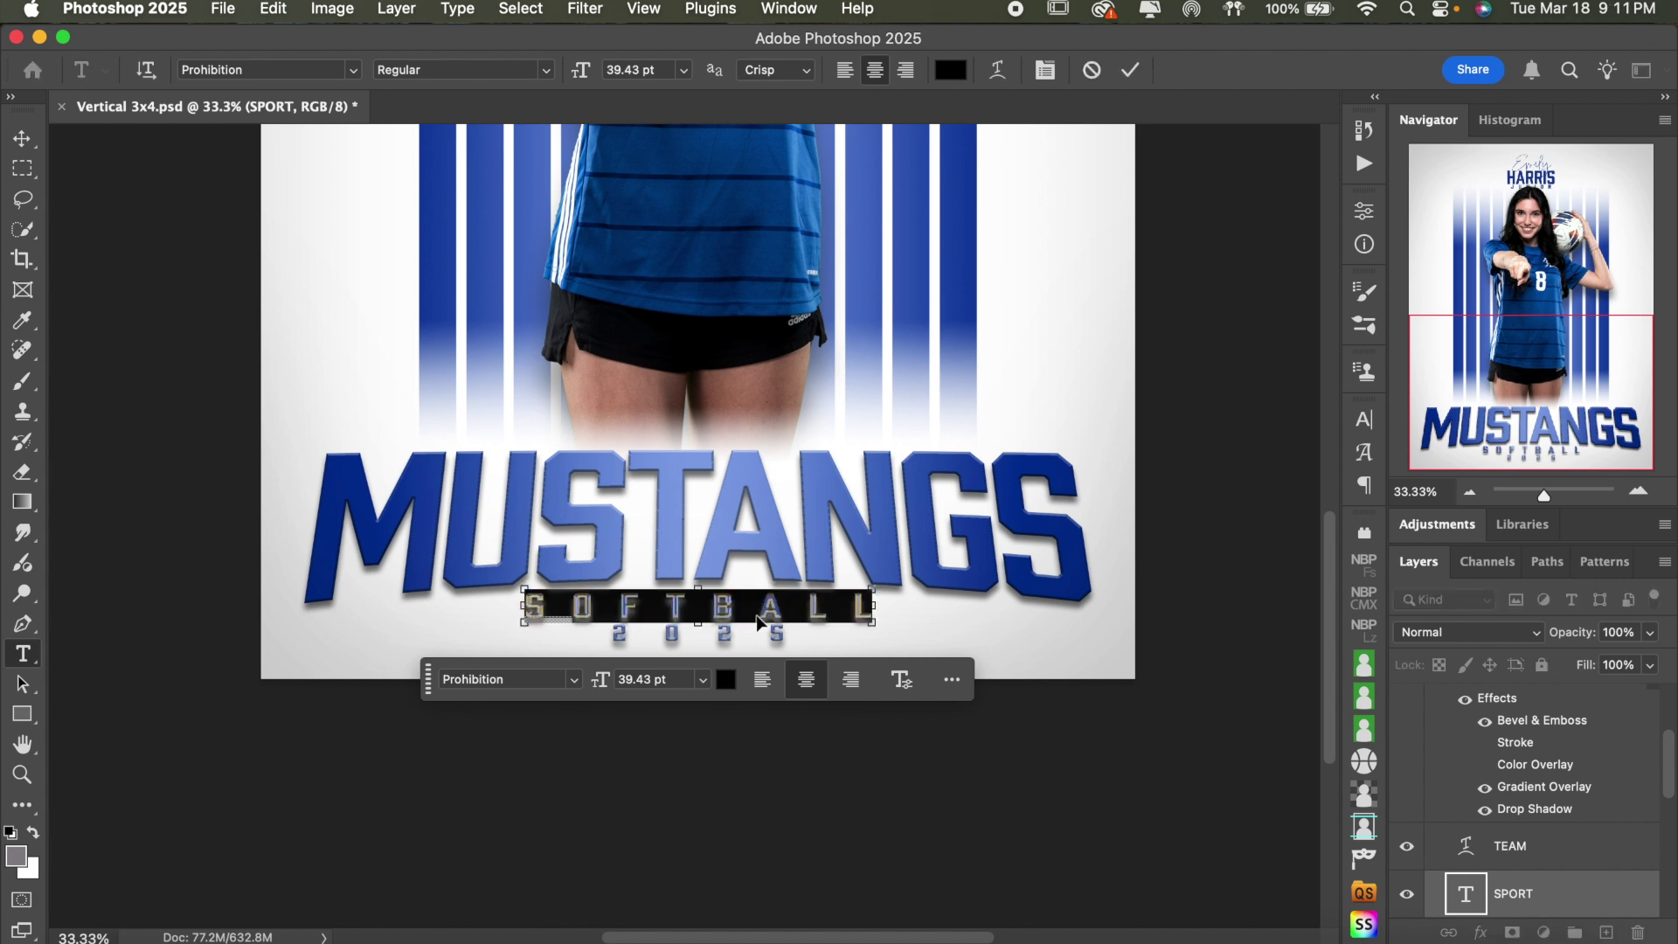
left_click(1365, 420)
left_click(1283, 505)
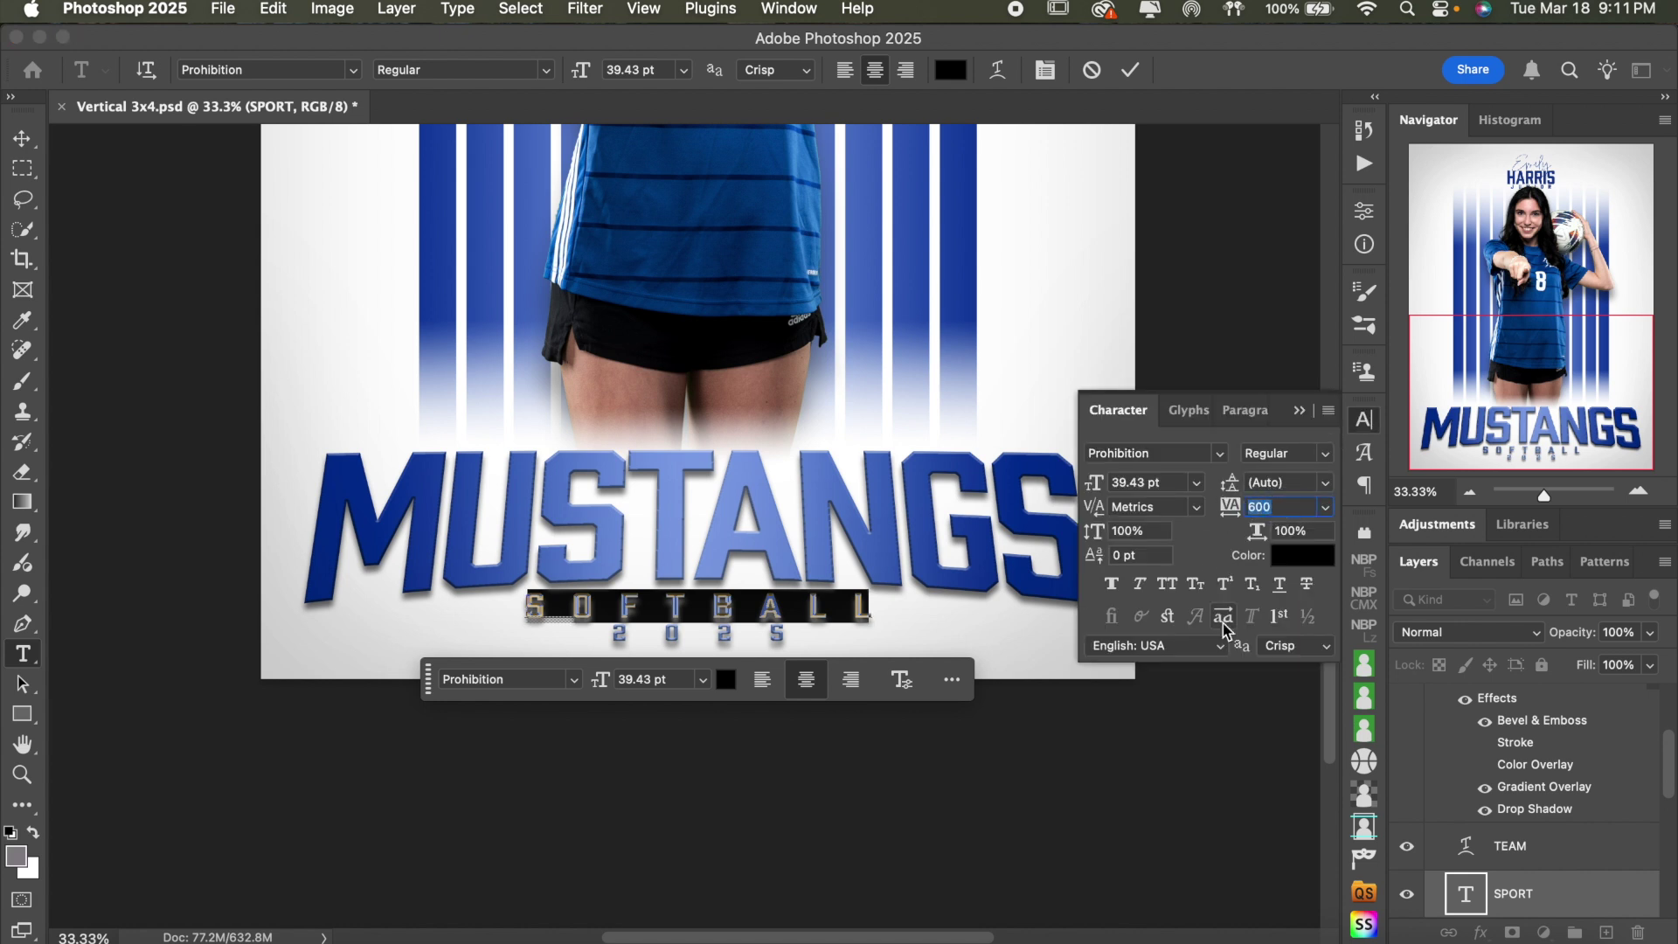
key("Down")
key("Down")
key("Down")
key("Down")
key("Down")
key("Down")
key("Down")
key("Down")
key("Down")
key("Down")
key("Down")
key("Down")
key("Down")
key("Down")
key("Down")
key("Down")
key("Up")
key("Up")
key("Up")
key("Up")
key("Up")
key("Up")
key("Up")
key("Up")
key("Up")
key("Up")
key("Up")
key("Up")
key("Up")
key("Up")
key("Up")
key("Up")
key("Up")
key("Up")
key("Up")
key("Up")
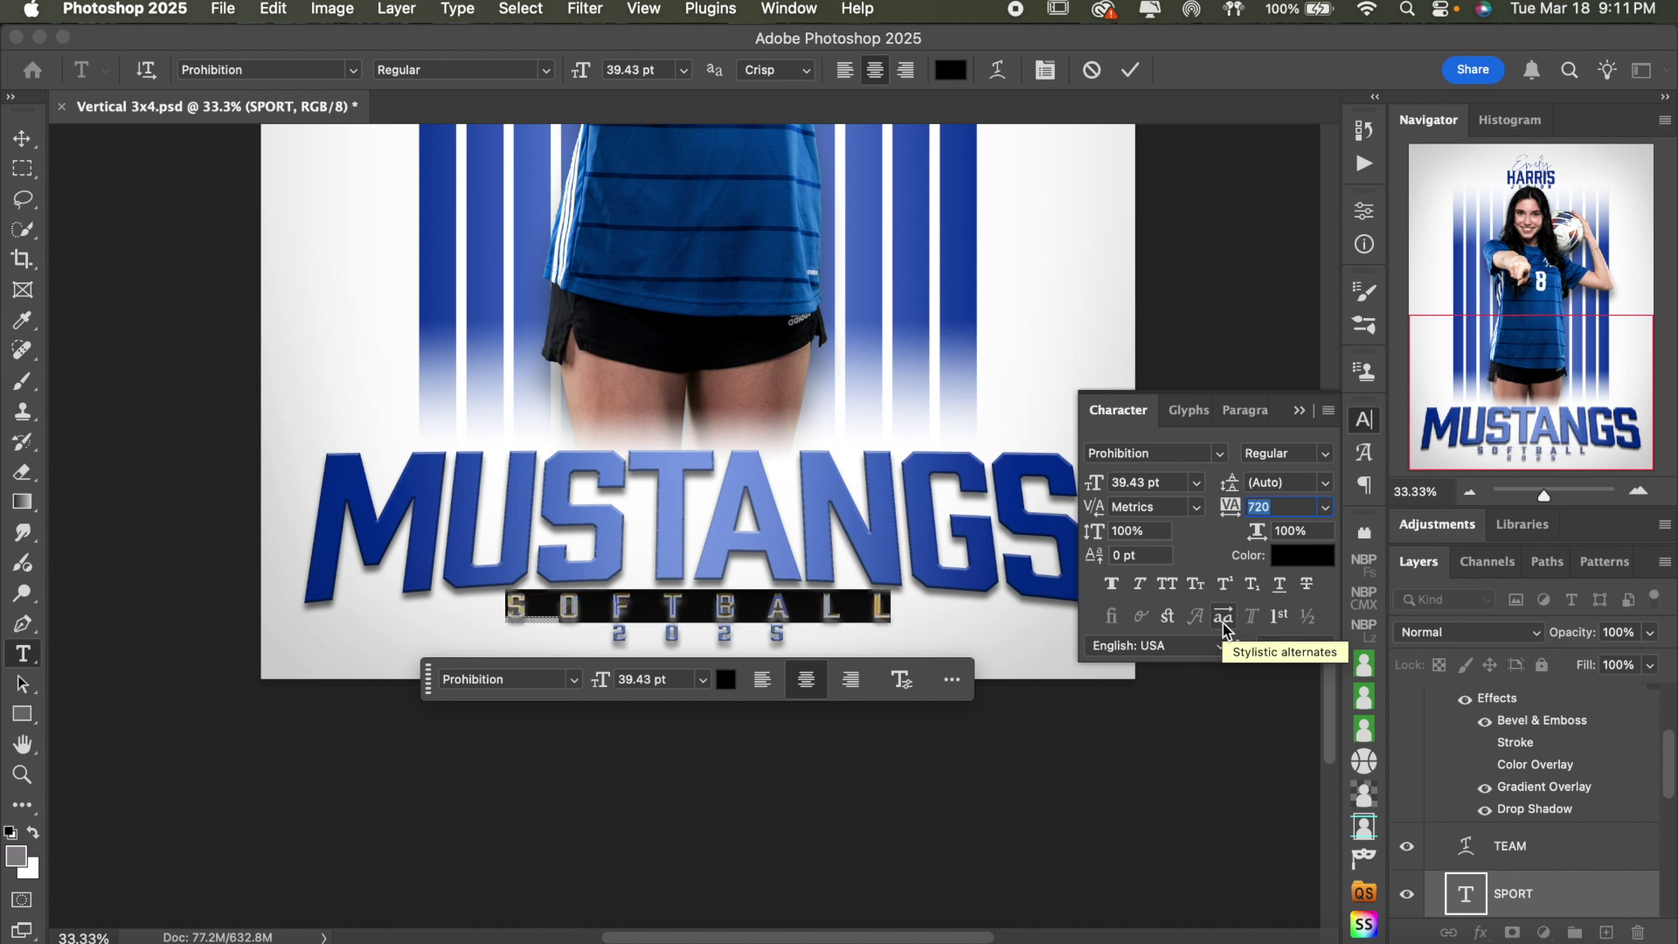
key("Up")
key("Up")
key("Up")
key("Up")
key("Up")
key("Up")
key("Up")
key("Up")
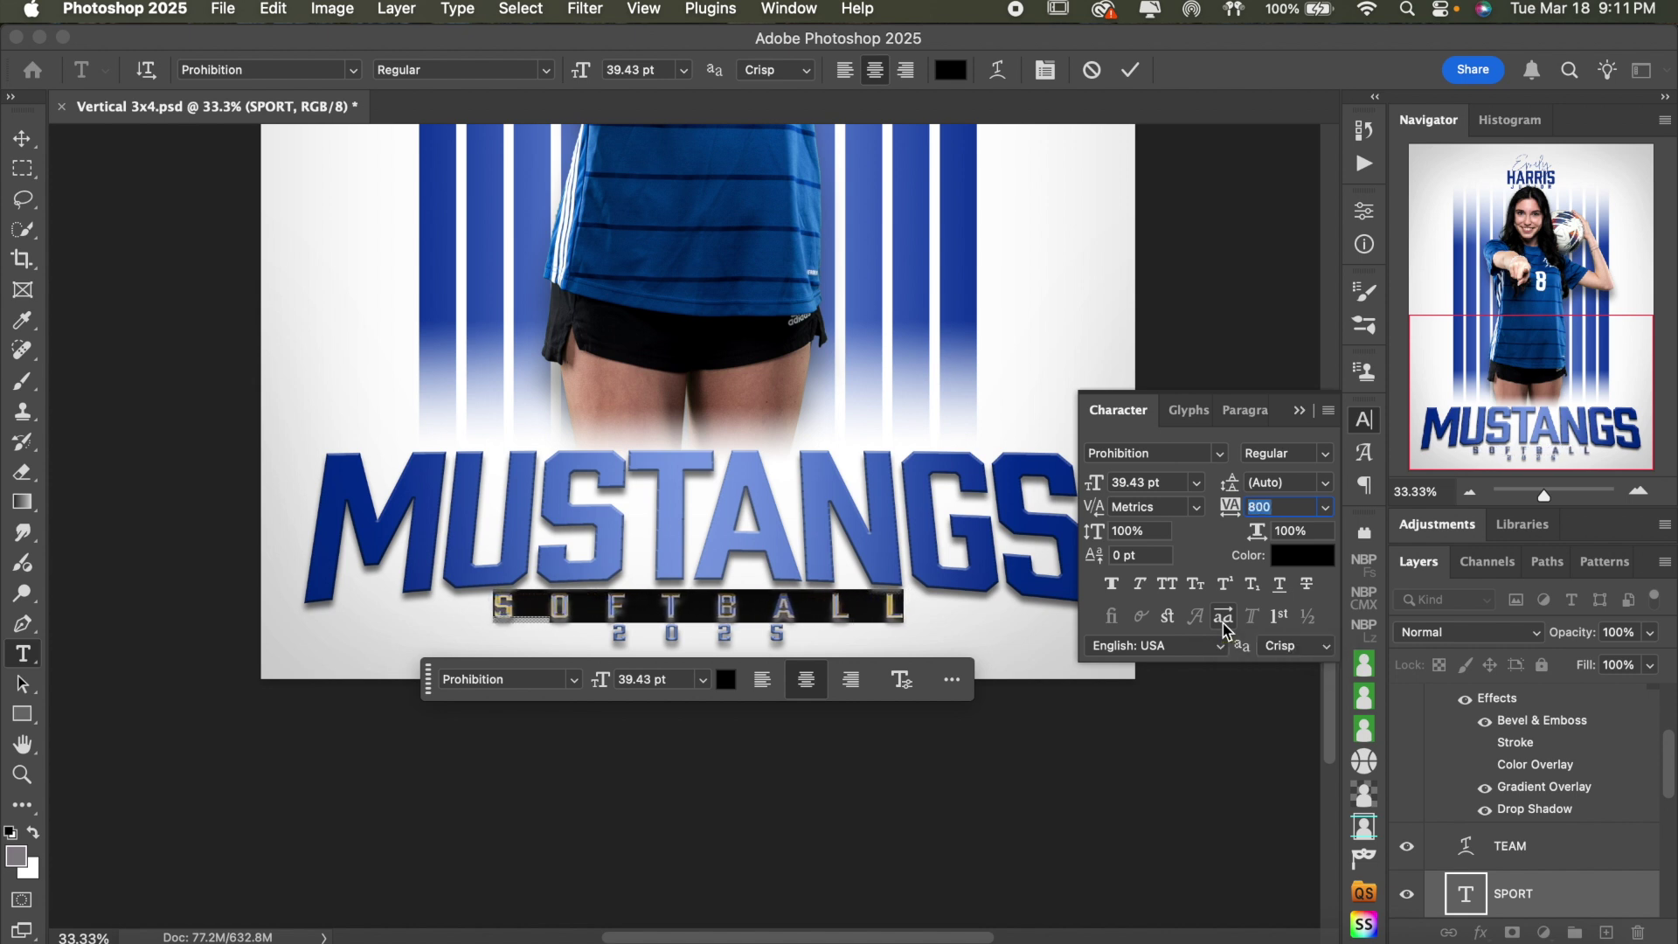
left_click(1365, 419)
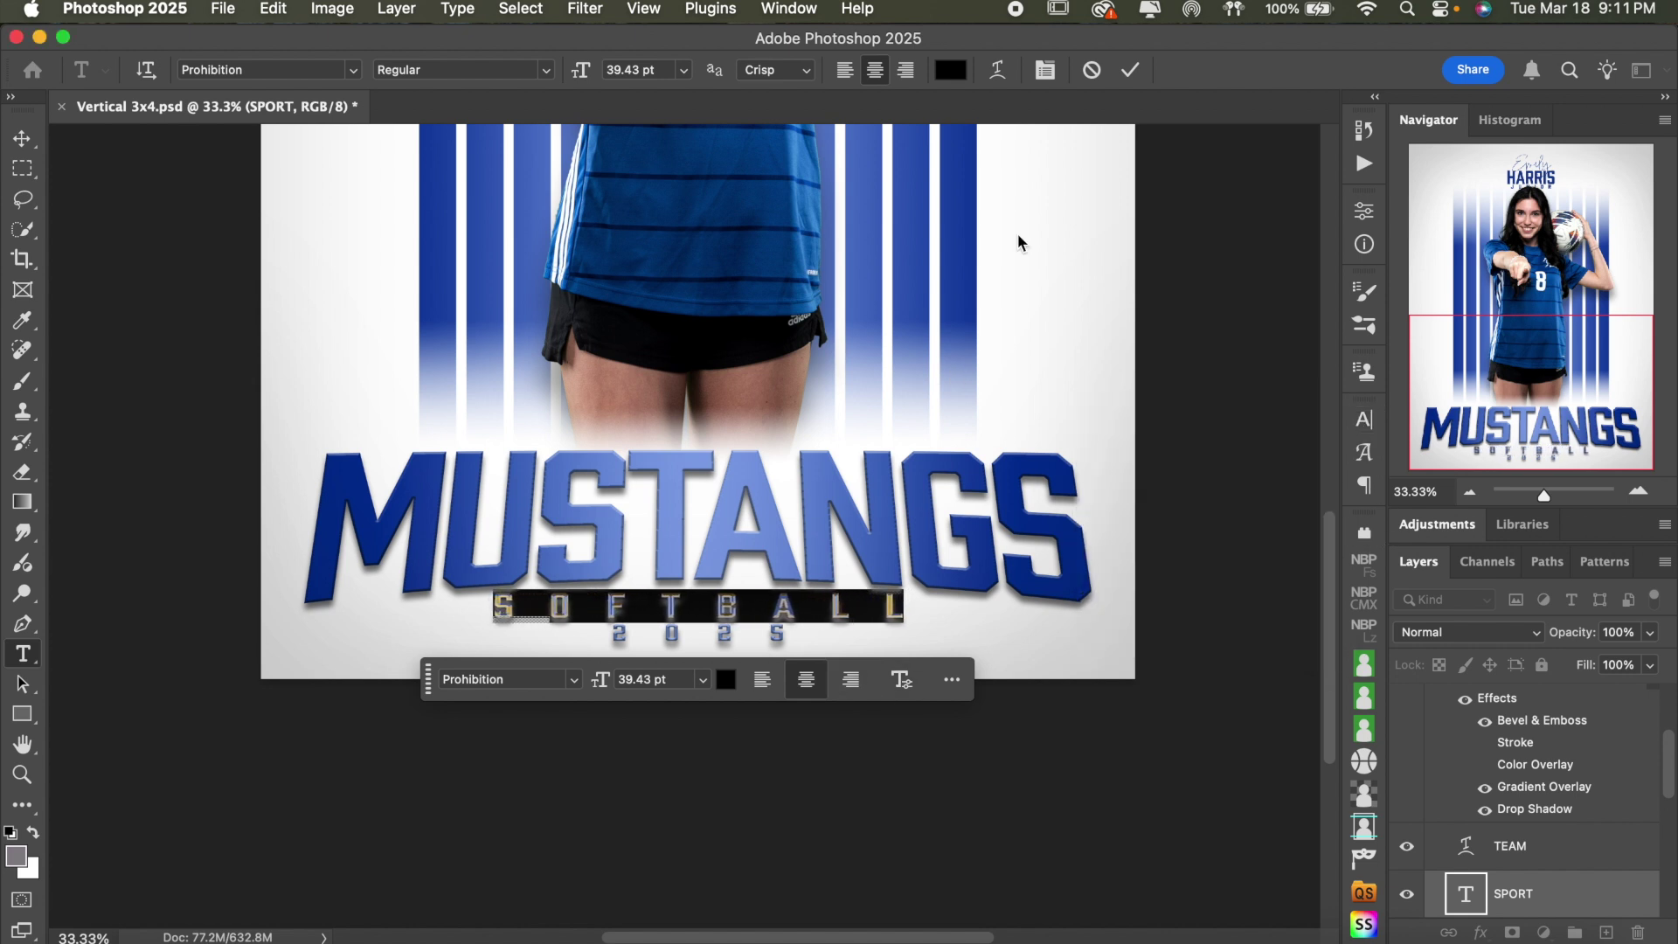
left_click(1130, 70)
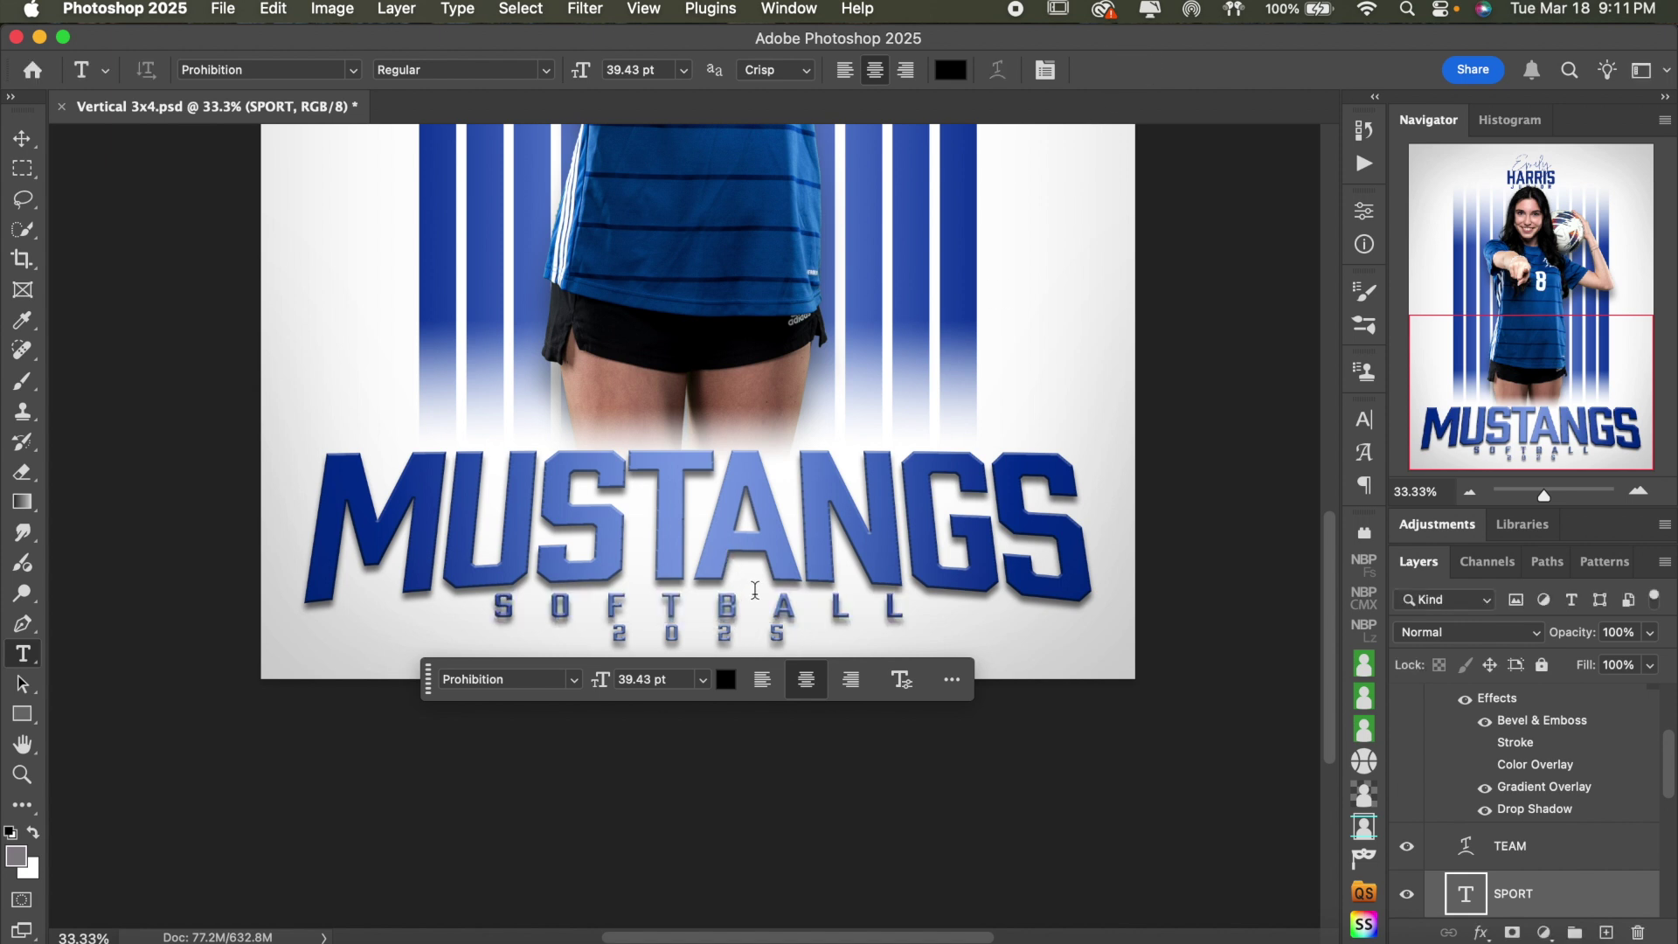
- Select the TEAM, SPORT and YEAR layers and align their horizontal centres with the Move tool
scroll(852, 445, "up", 10)
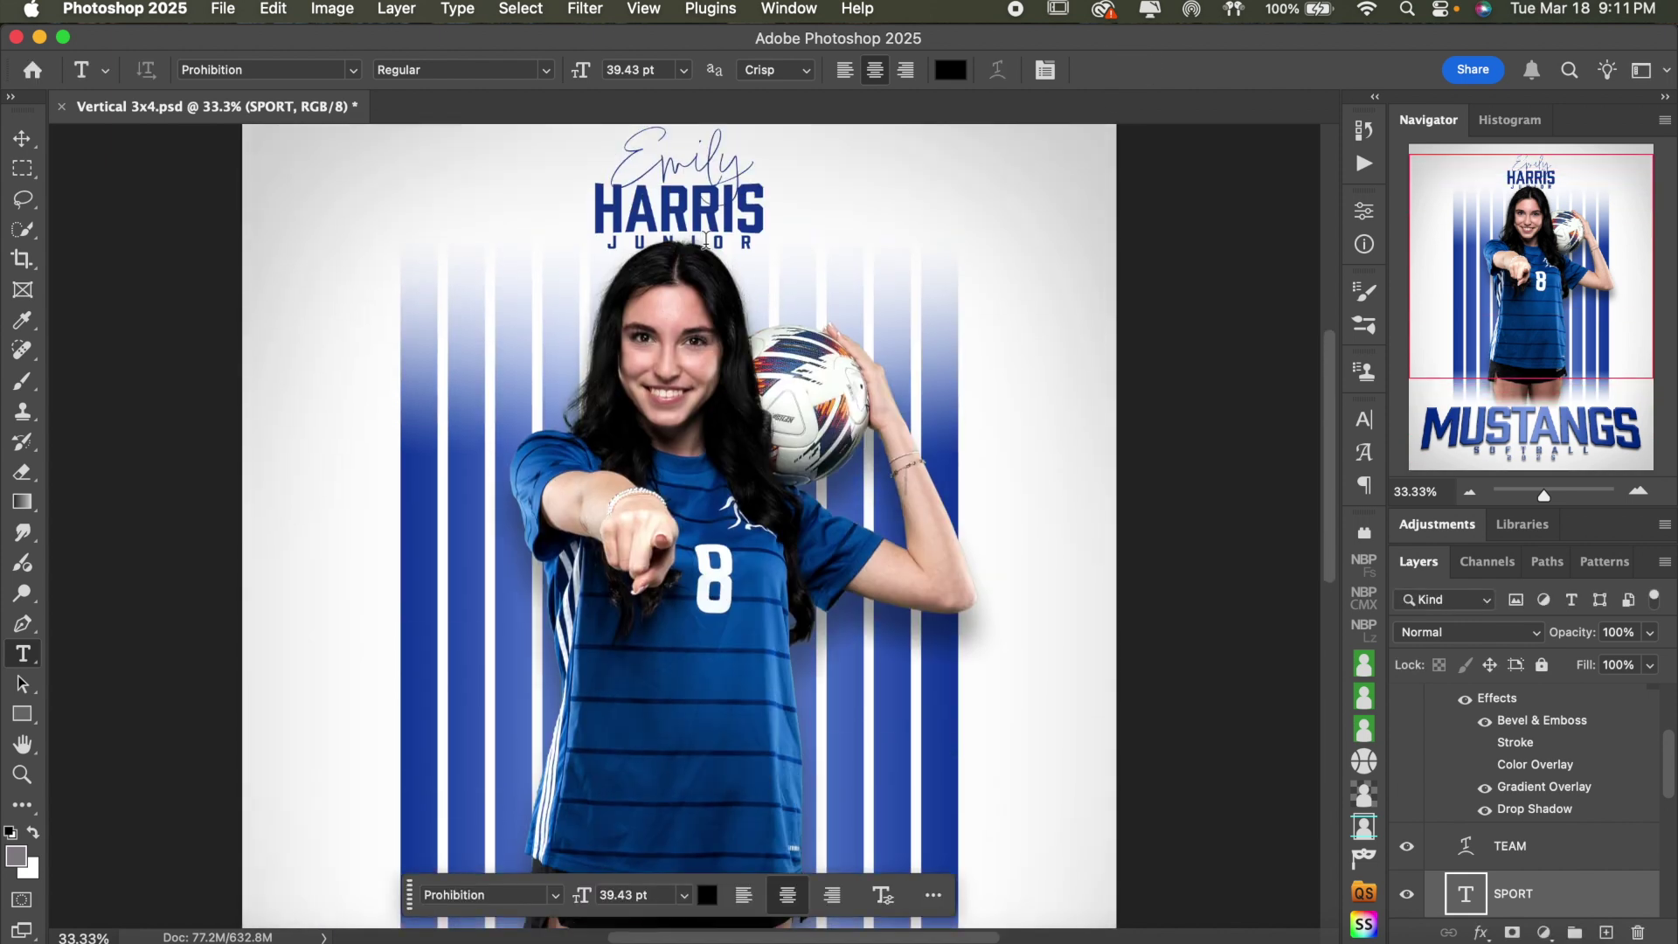
scroll(817, 349, "down", 10)
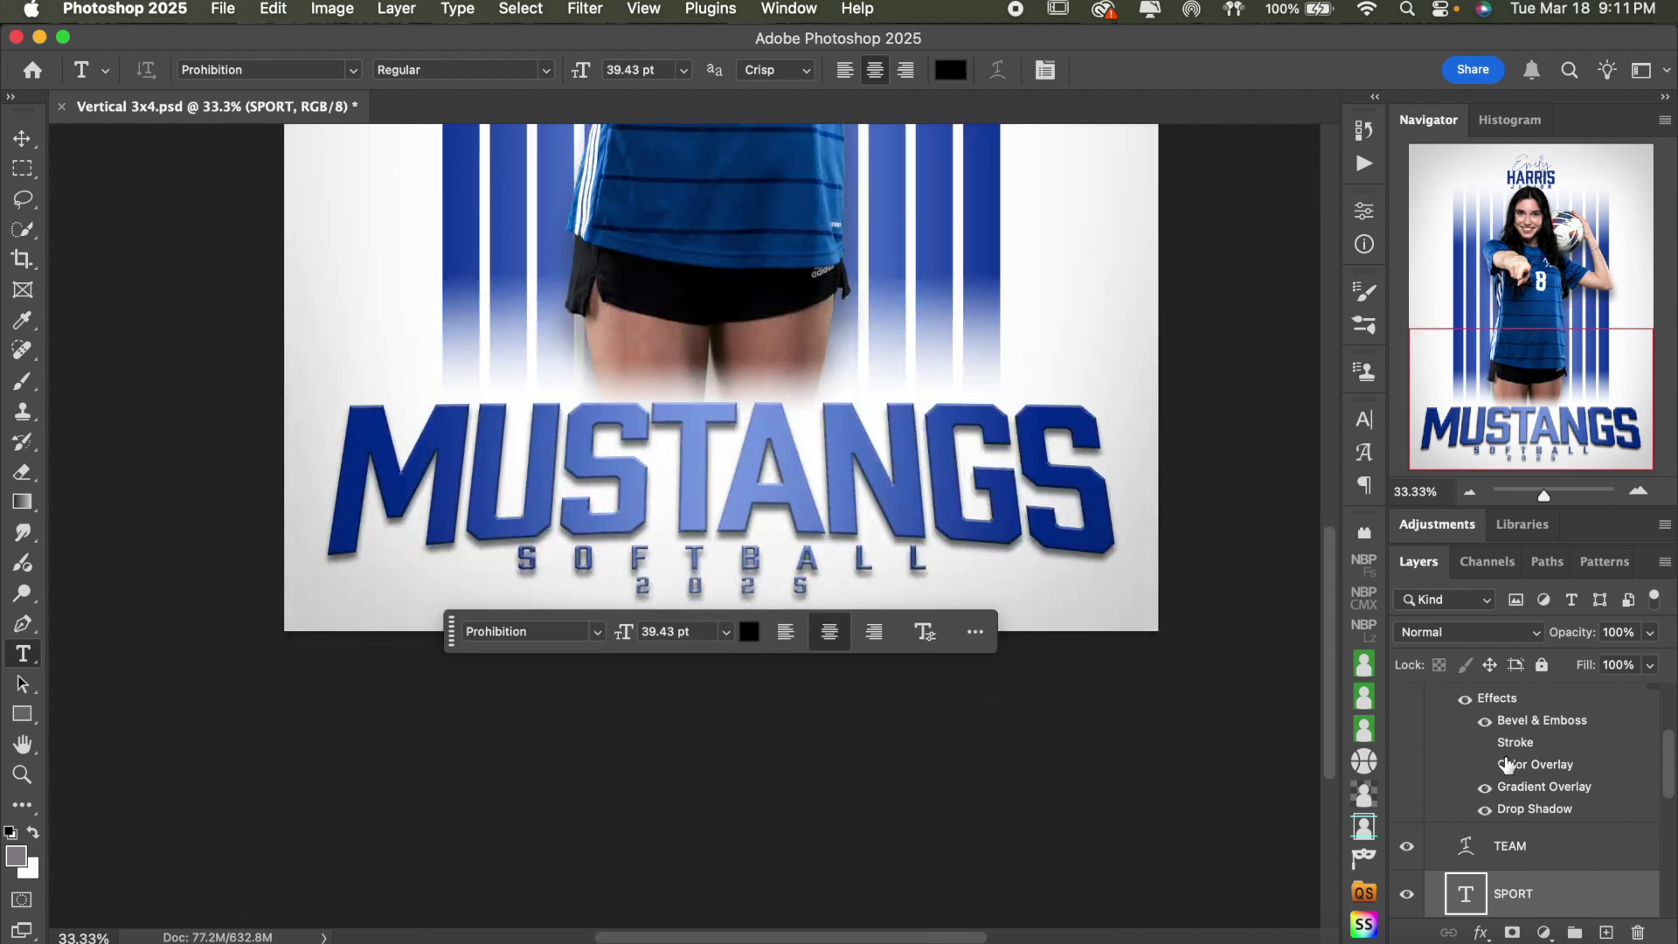
scroll(1607, 858, "down", 3)
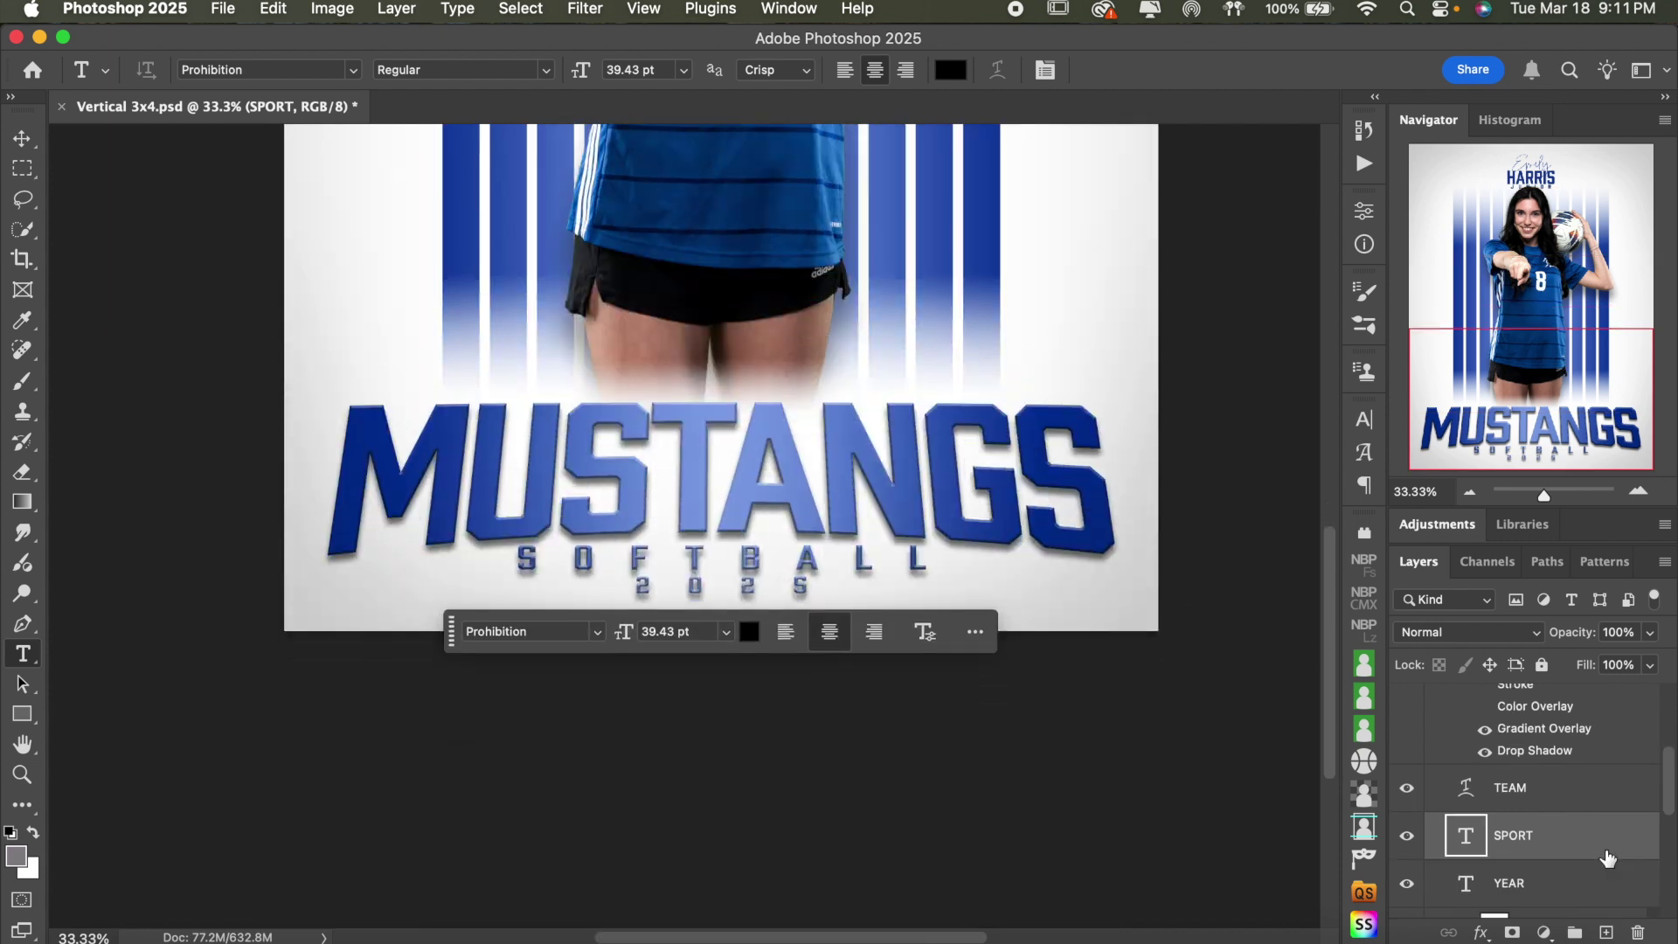
left_click(1593, 800)
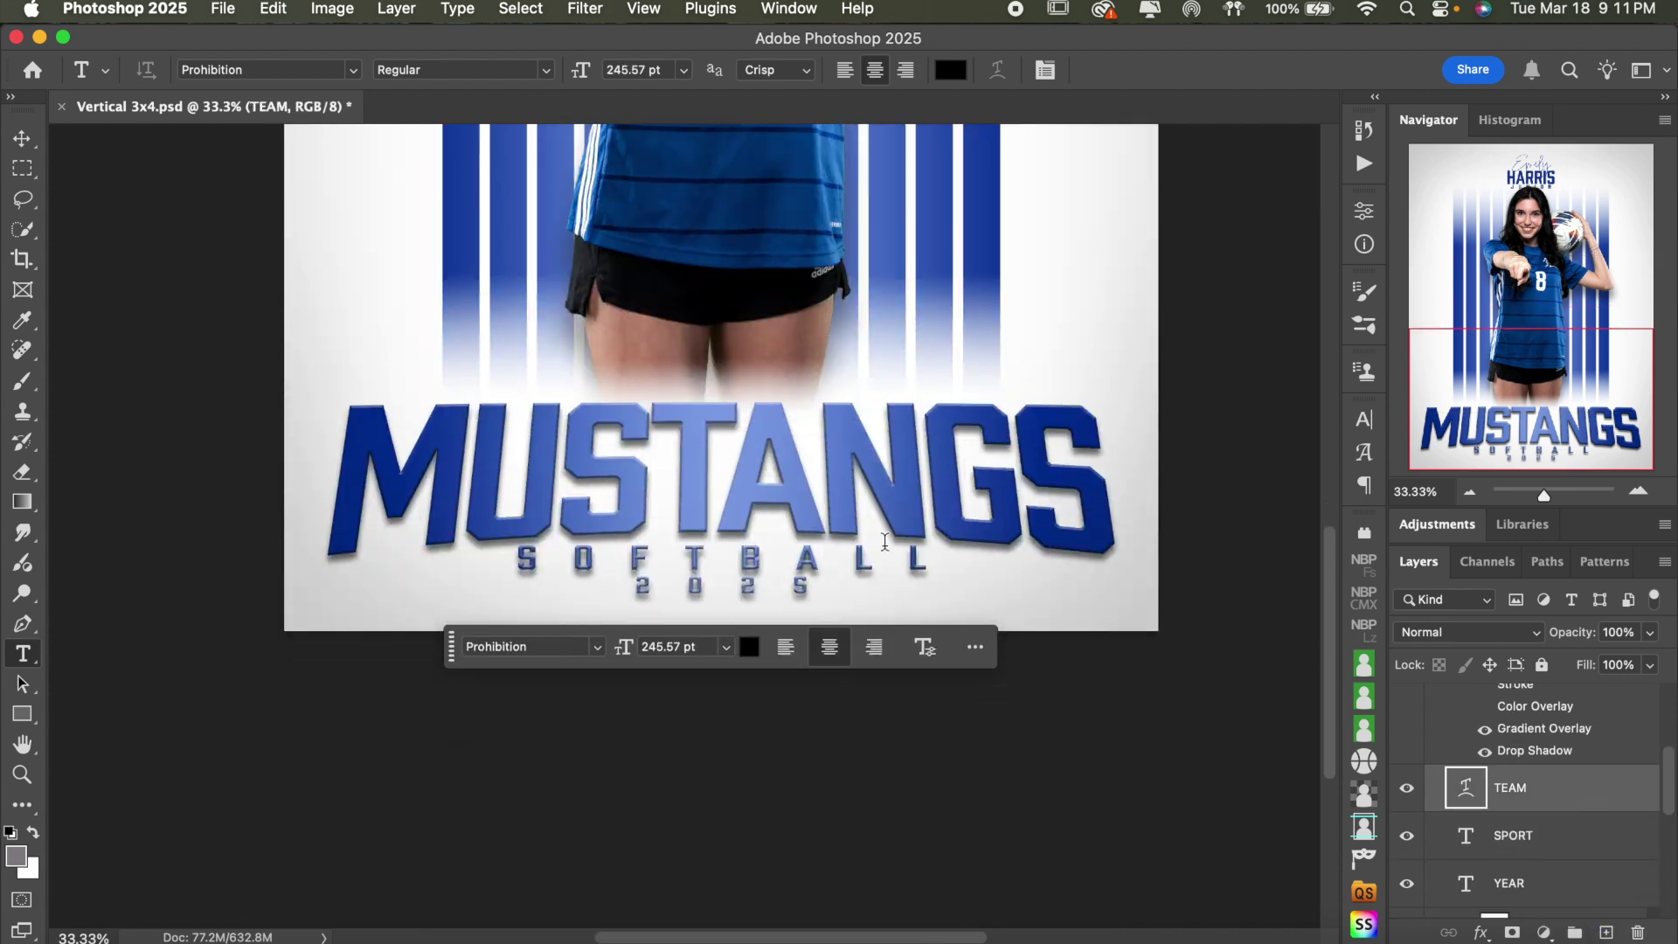
left_click(1543, 844, "shift")
left_click(1542, 884, "shift")
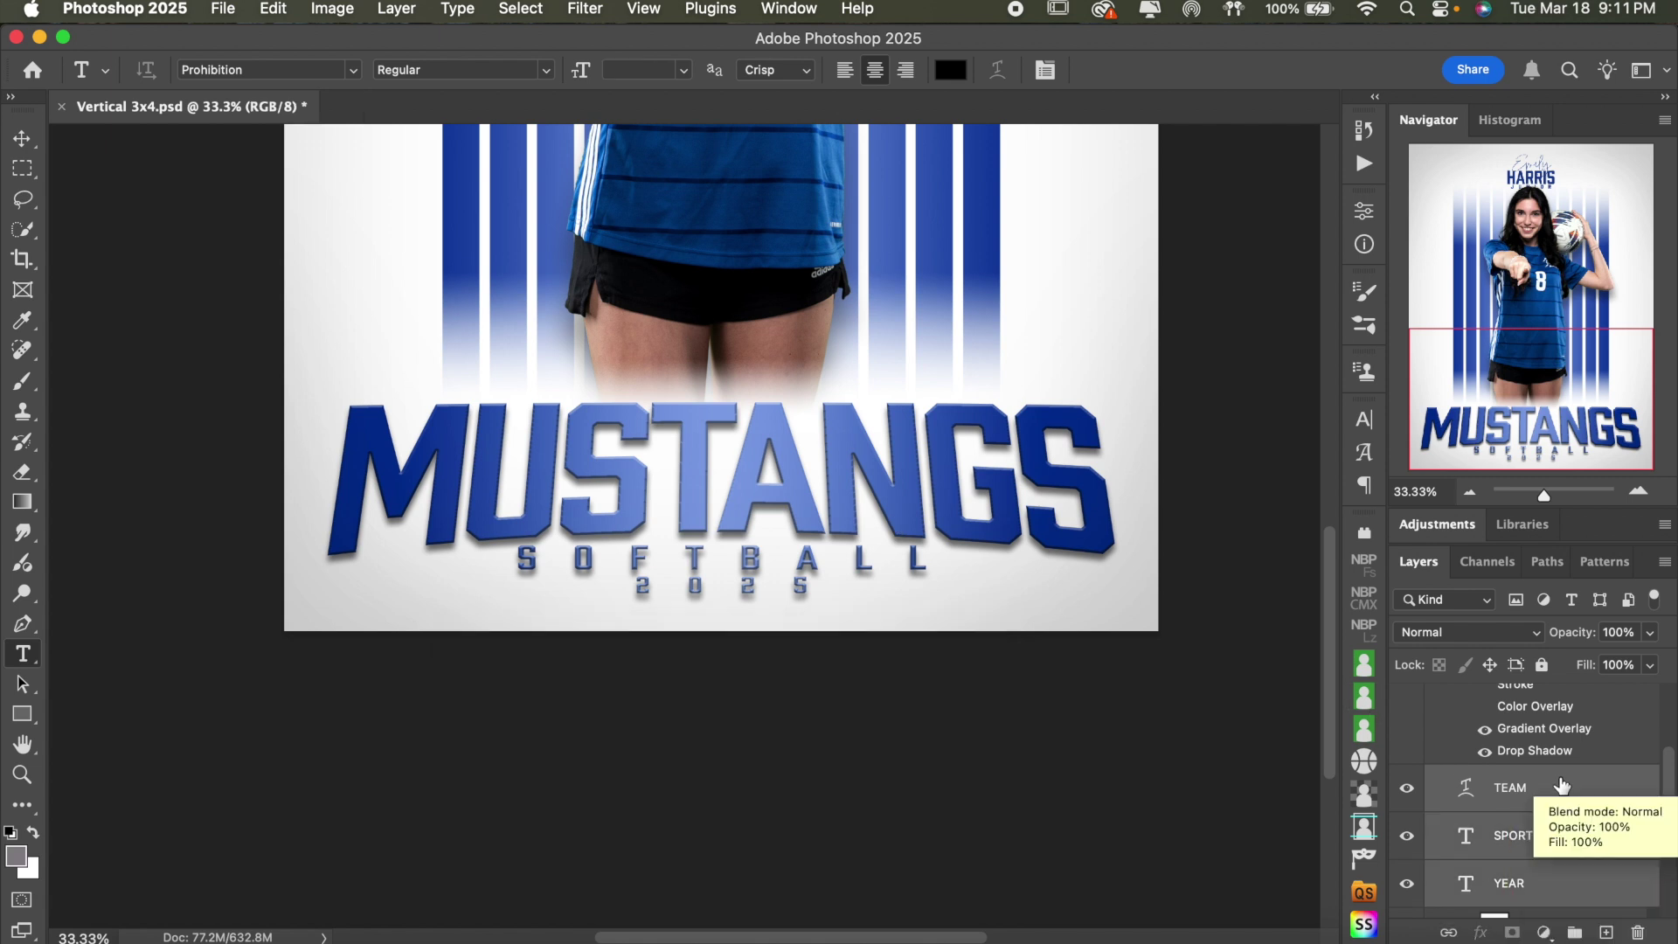
left_click(1606, 750)
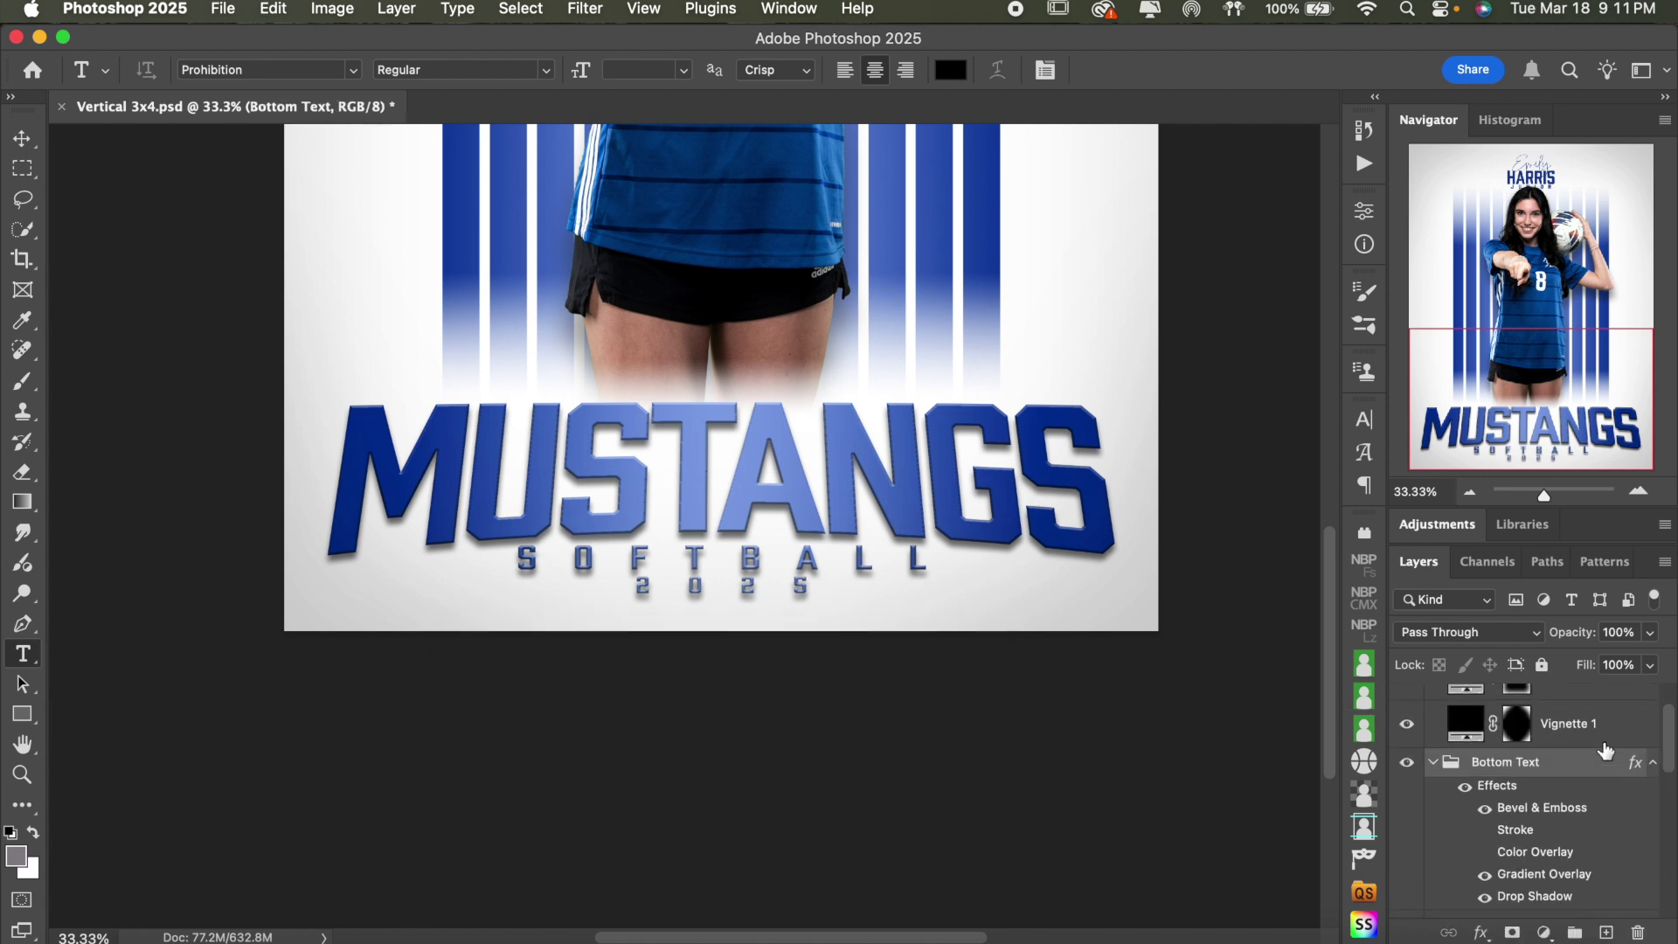
scroll(1573, 802, "down", 3)
left_click(1573, 802)
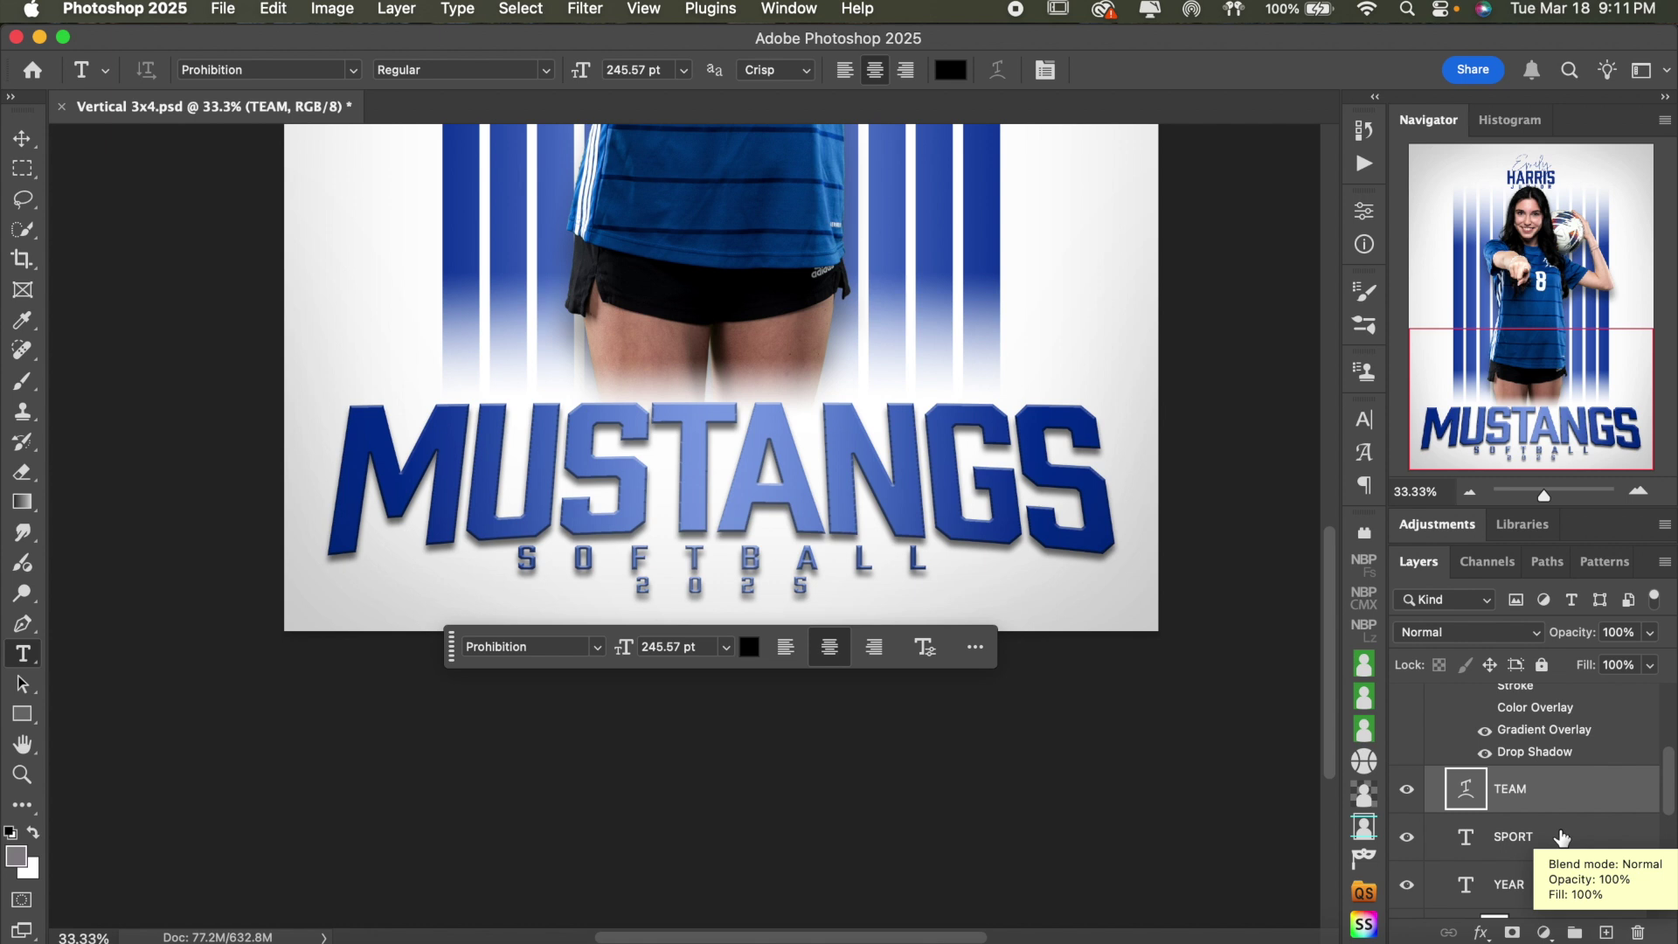
left_click(1562, 837, "shift")
left_click(1543, 886, "shift")
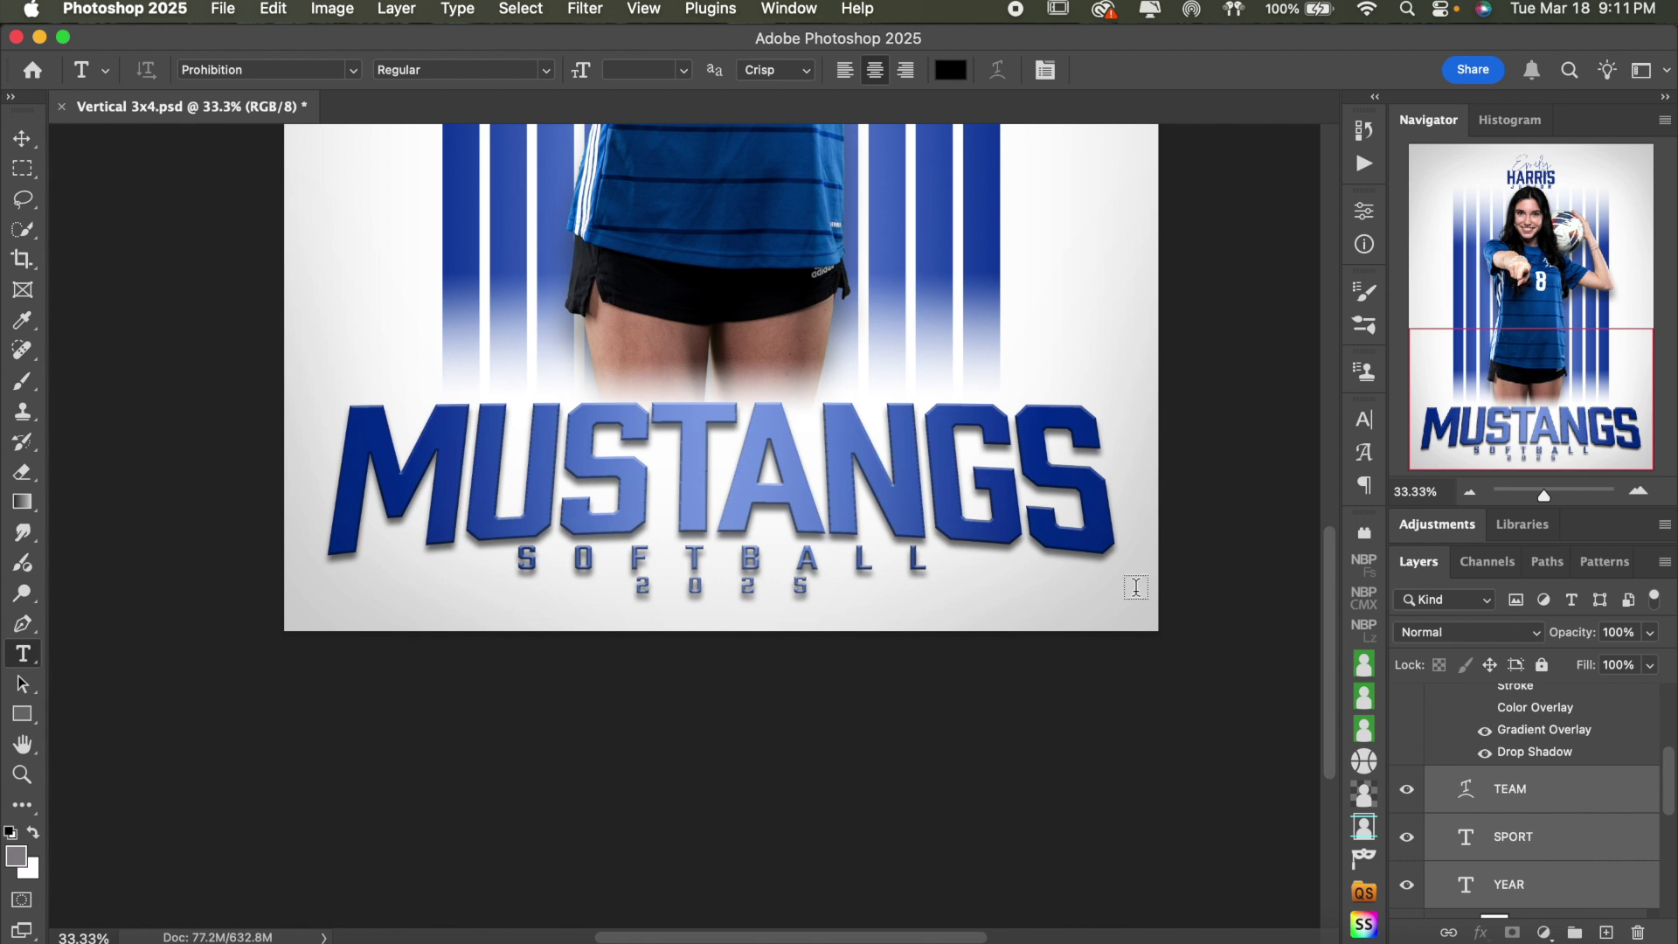
left_click(23, 140)
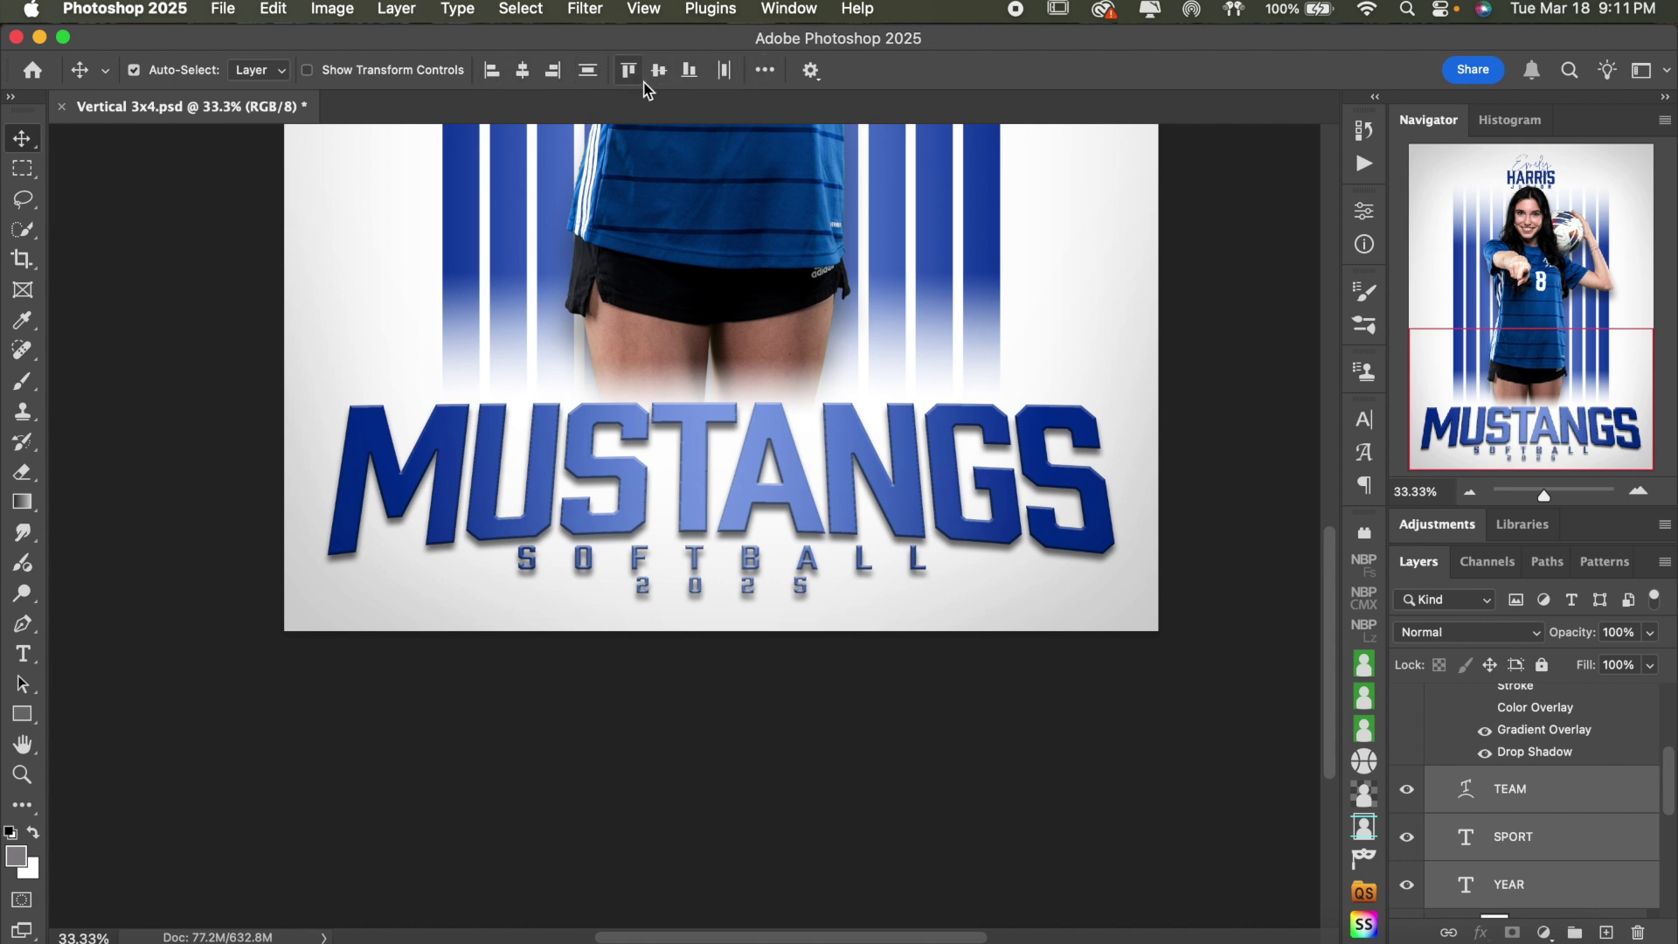
left_click(522, 72)
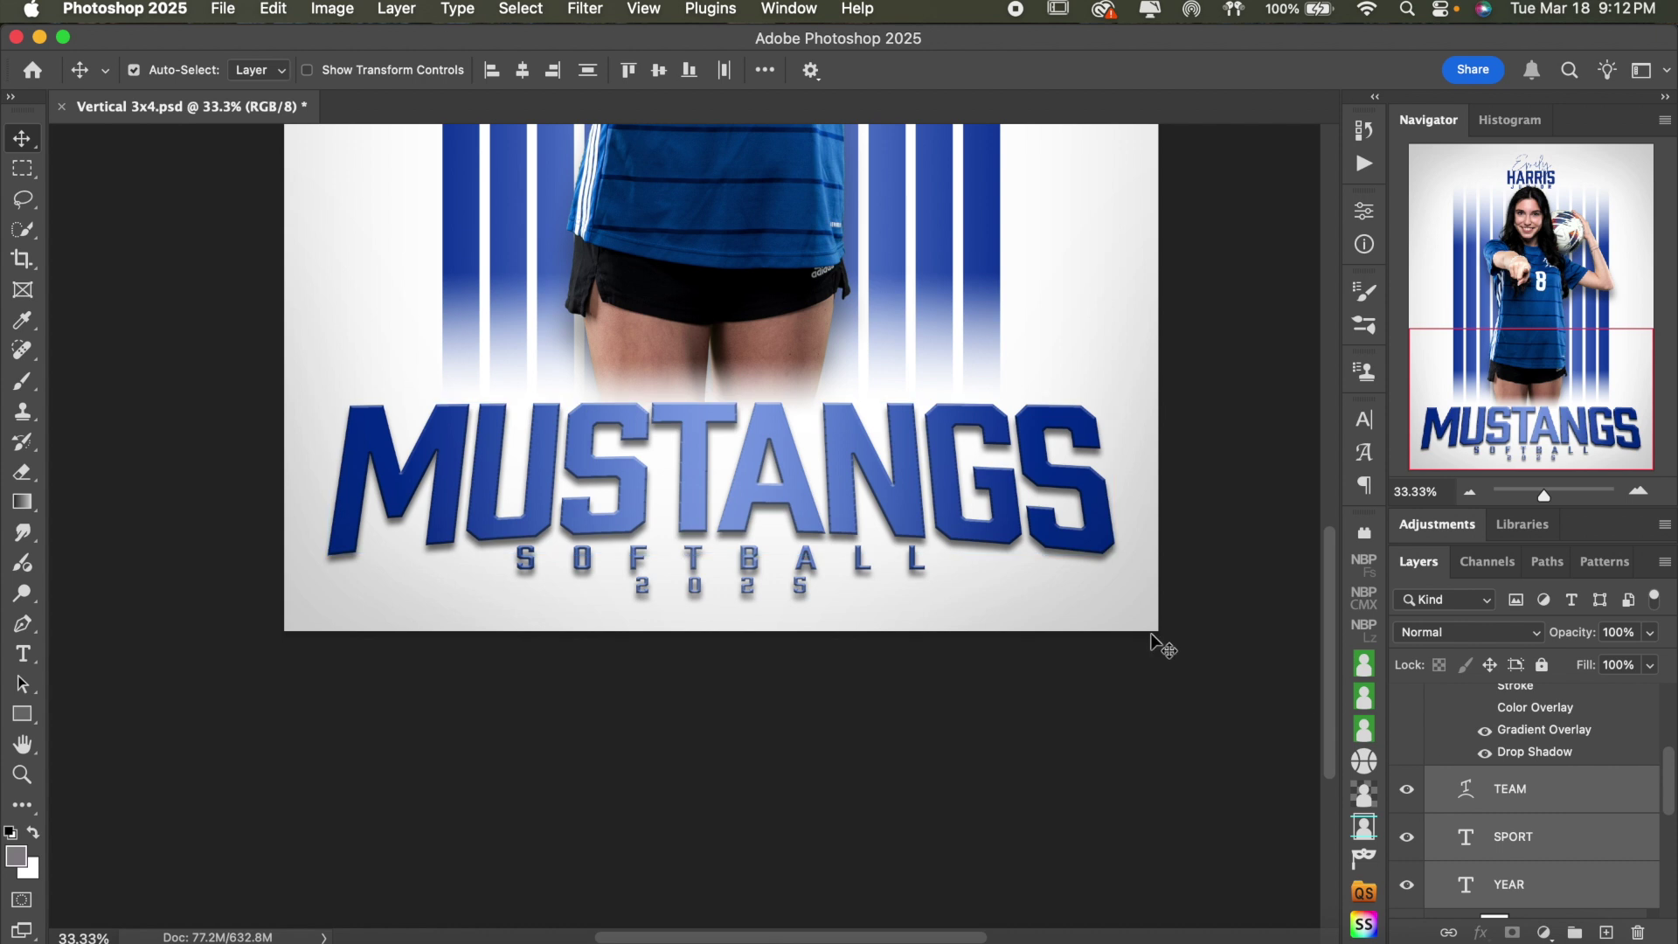
scroll(1152, 642, "up", 5)
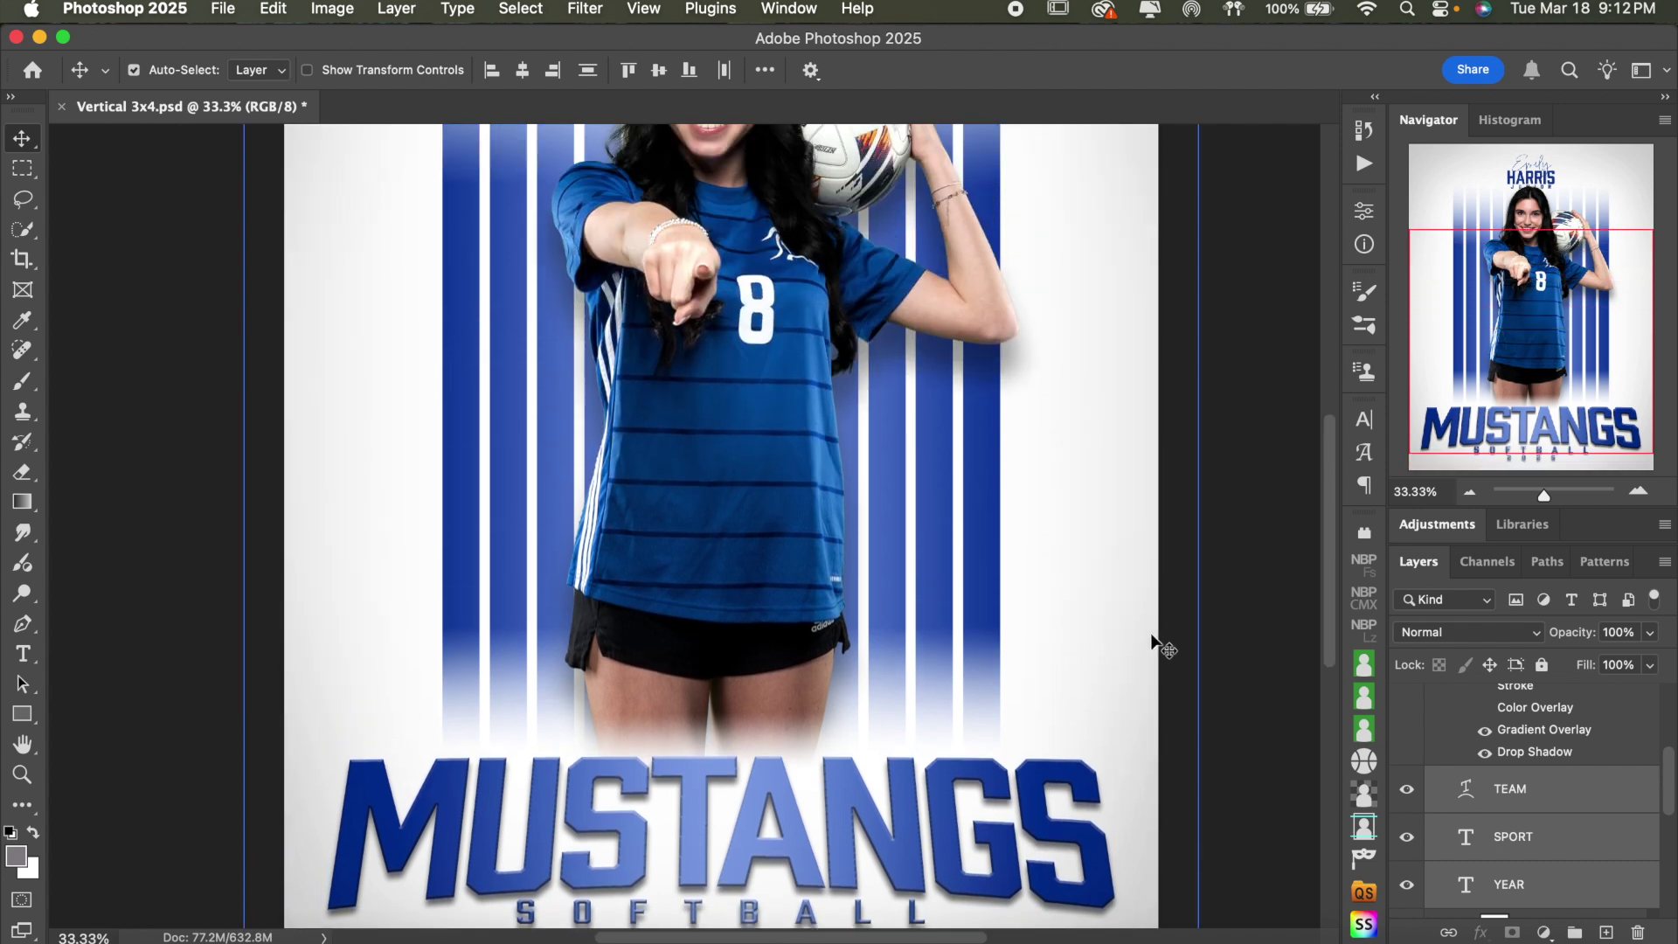
scroll(1153, 643, "up", 5)
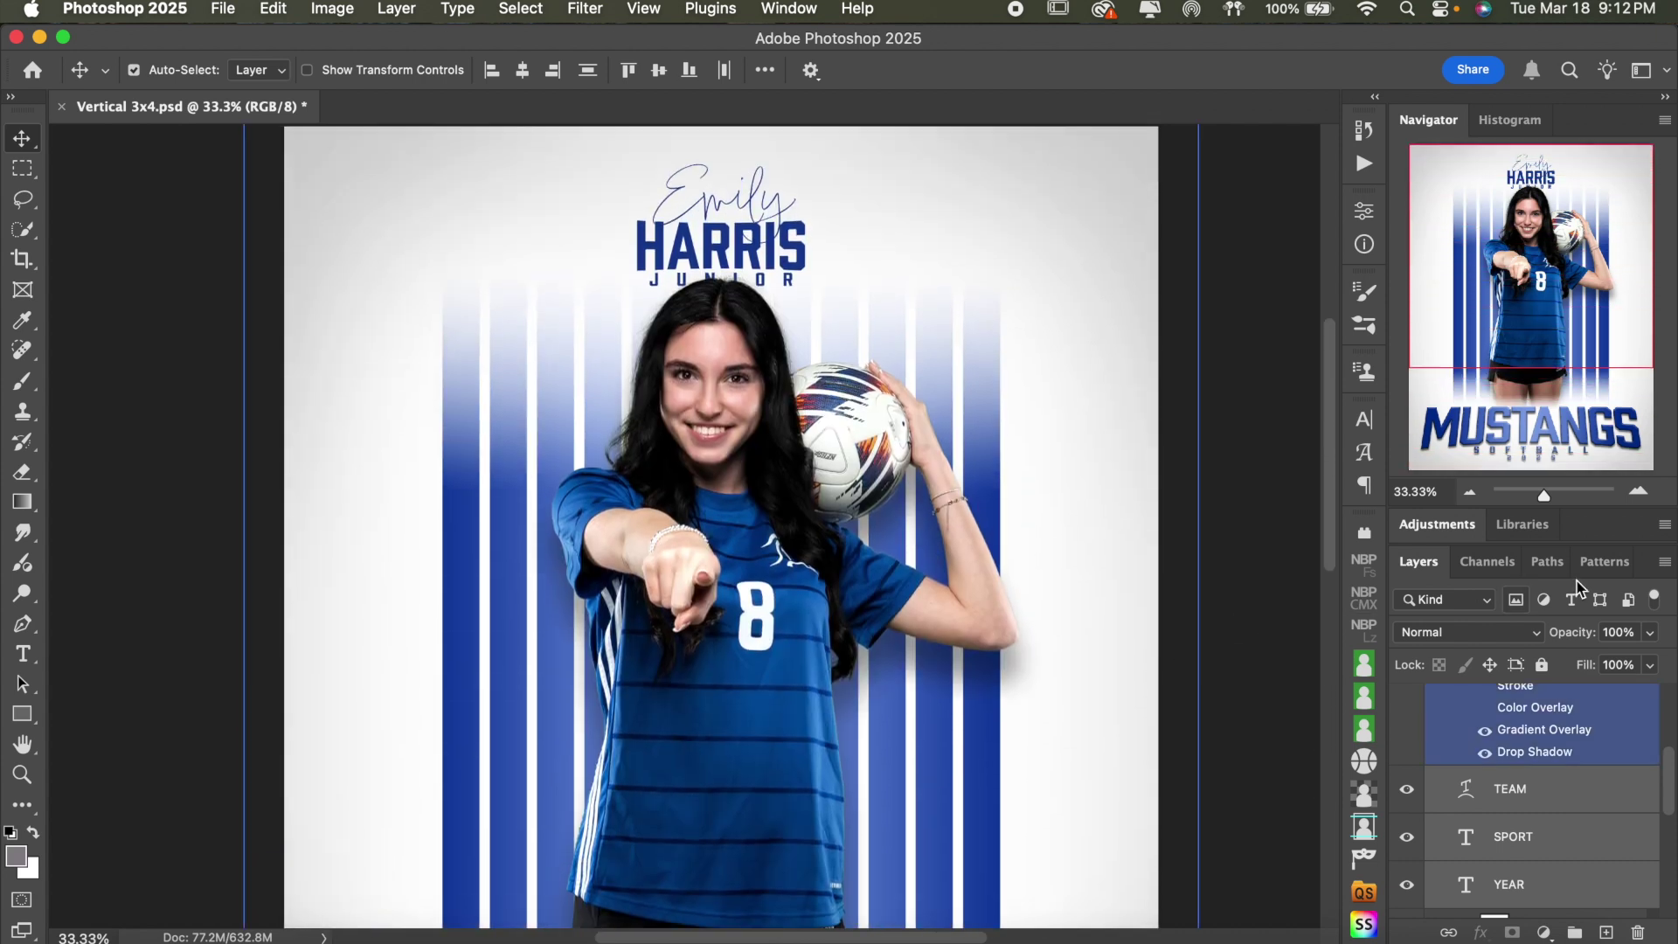
scroll(1486, 743, "up", 2)
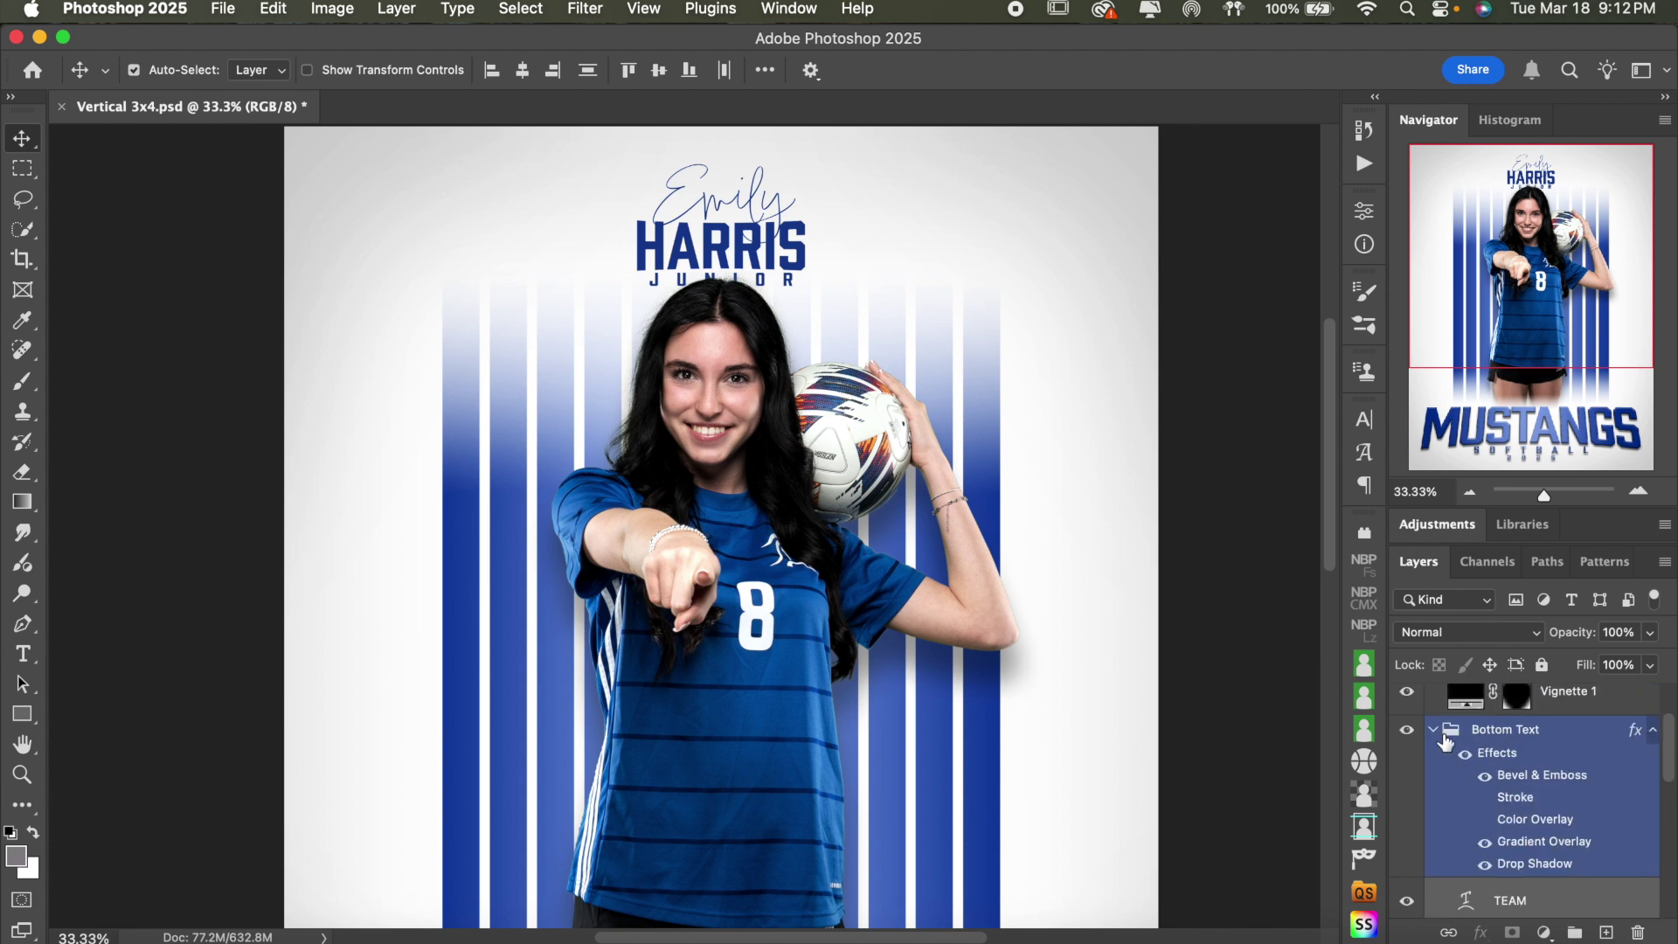
scroll(1518, 800, "down", 3)
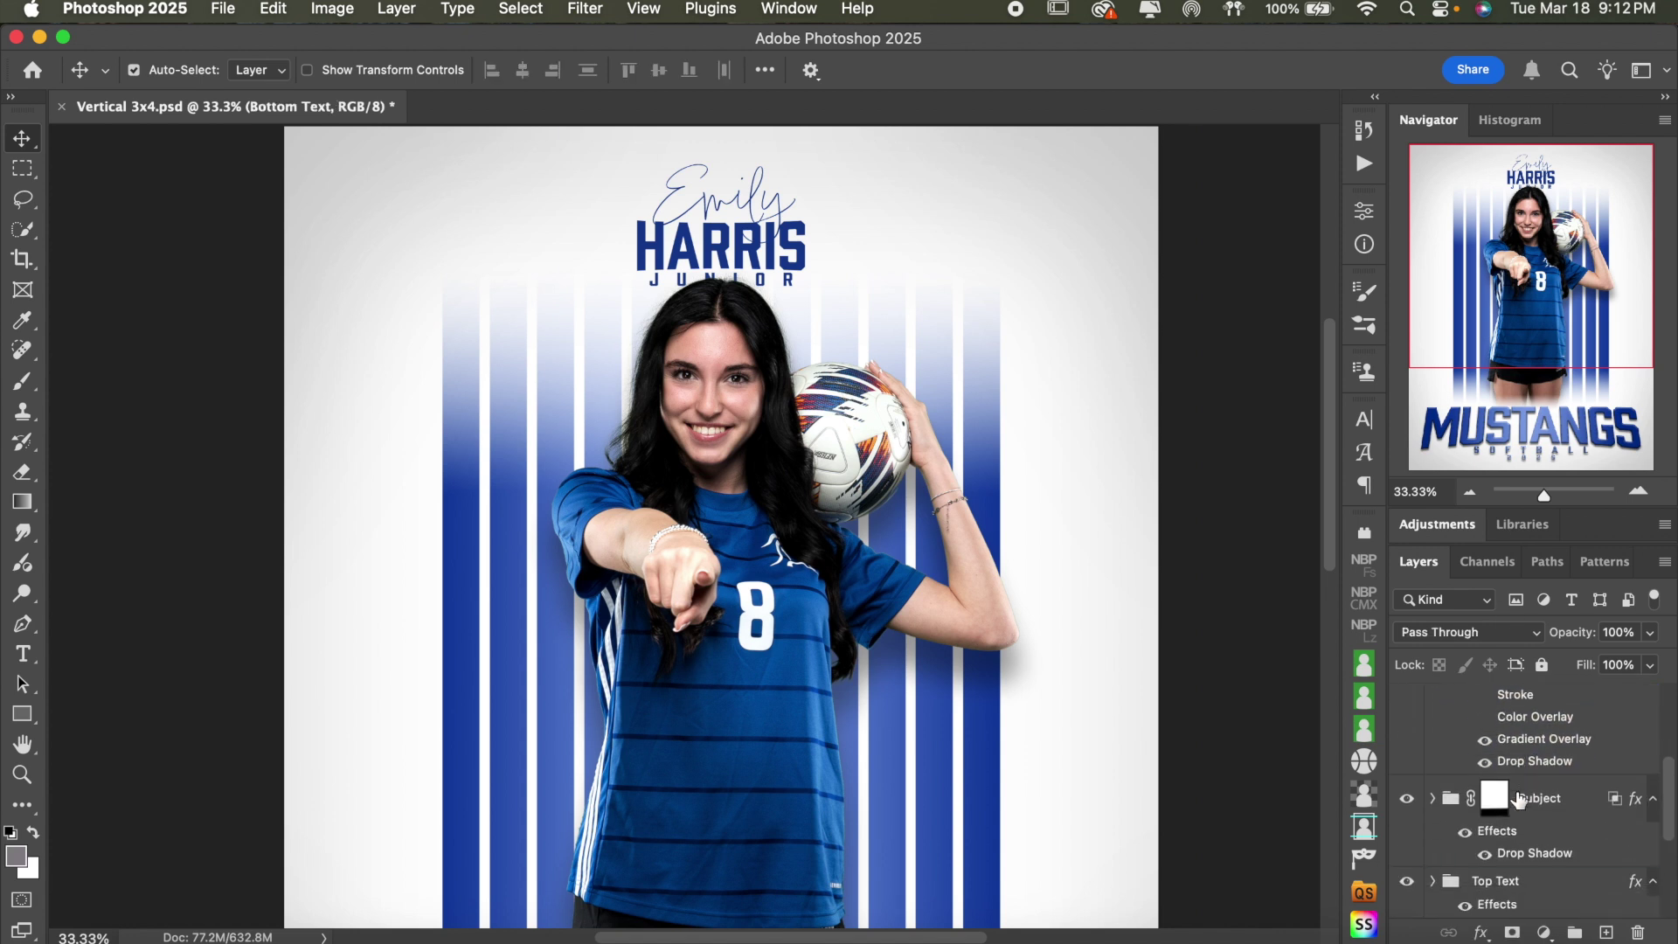
left_click(1565, 798)
left_click(1429, 704)
left_click(1469, 491)
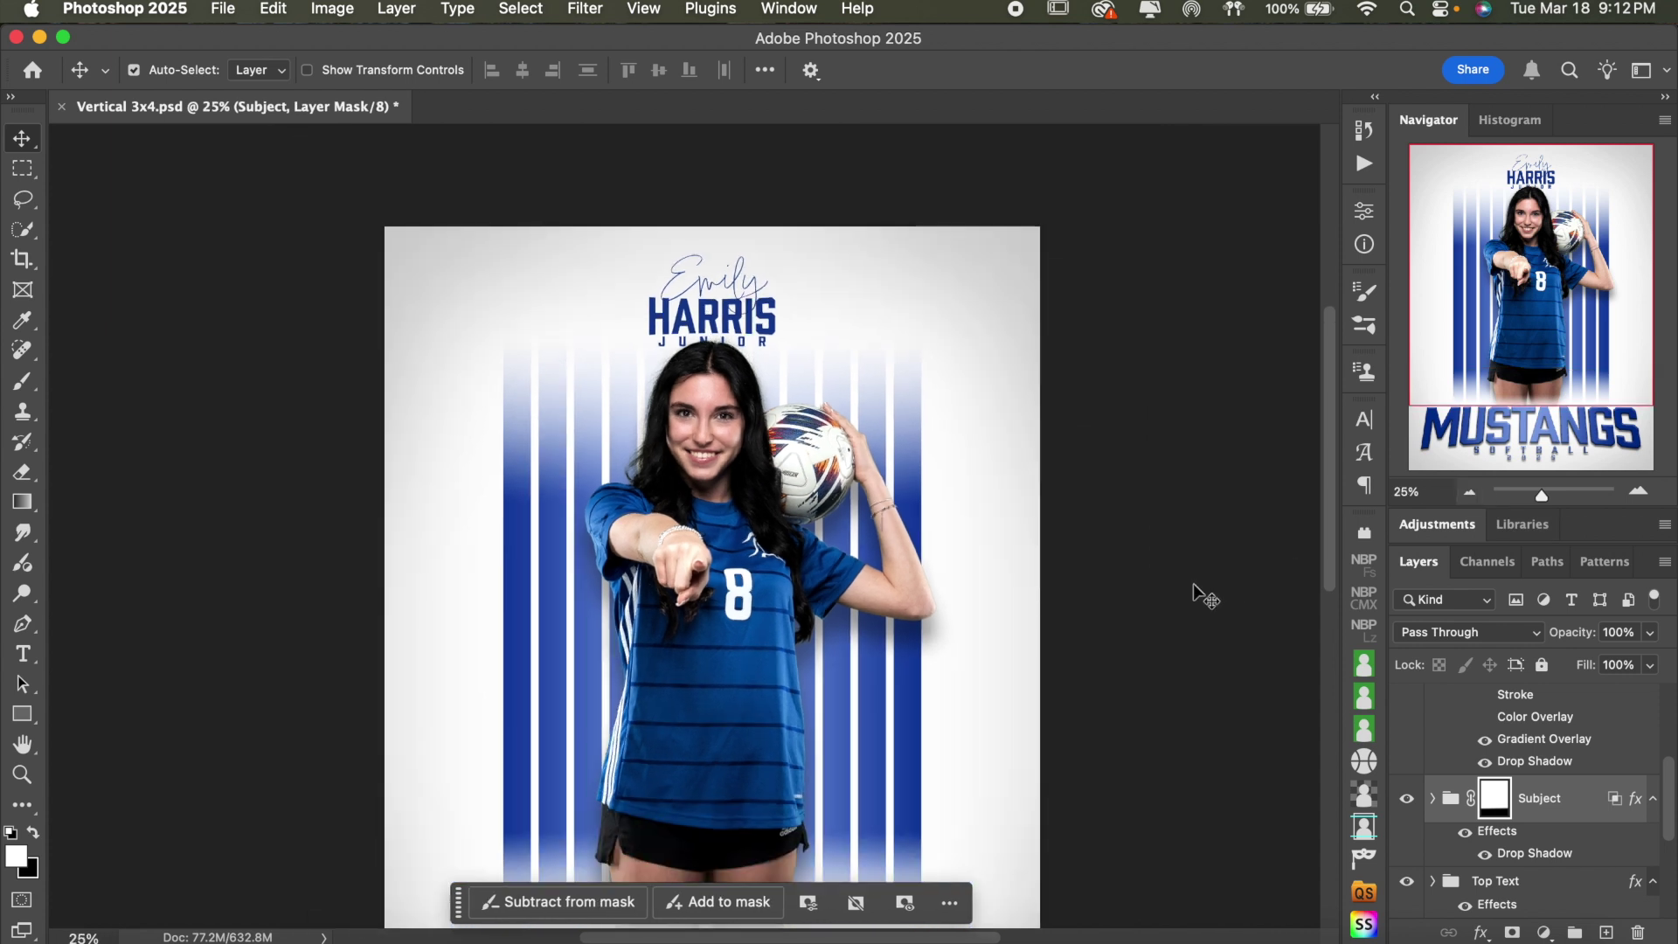
scroll(1555, 844, "down", 1)
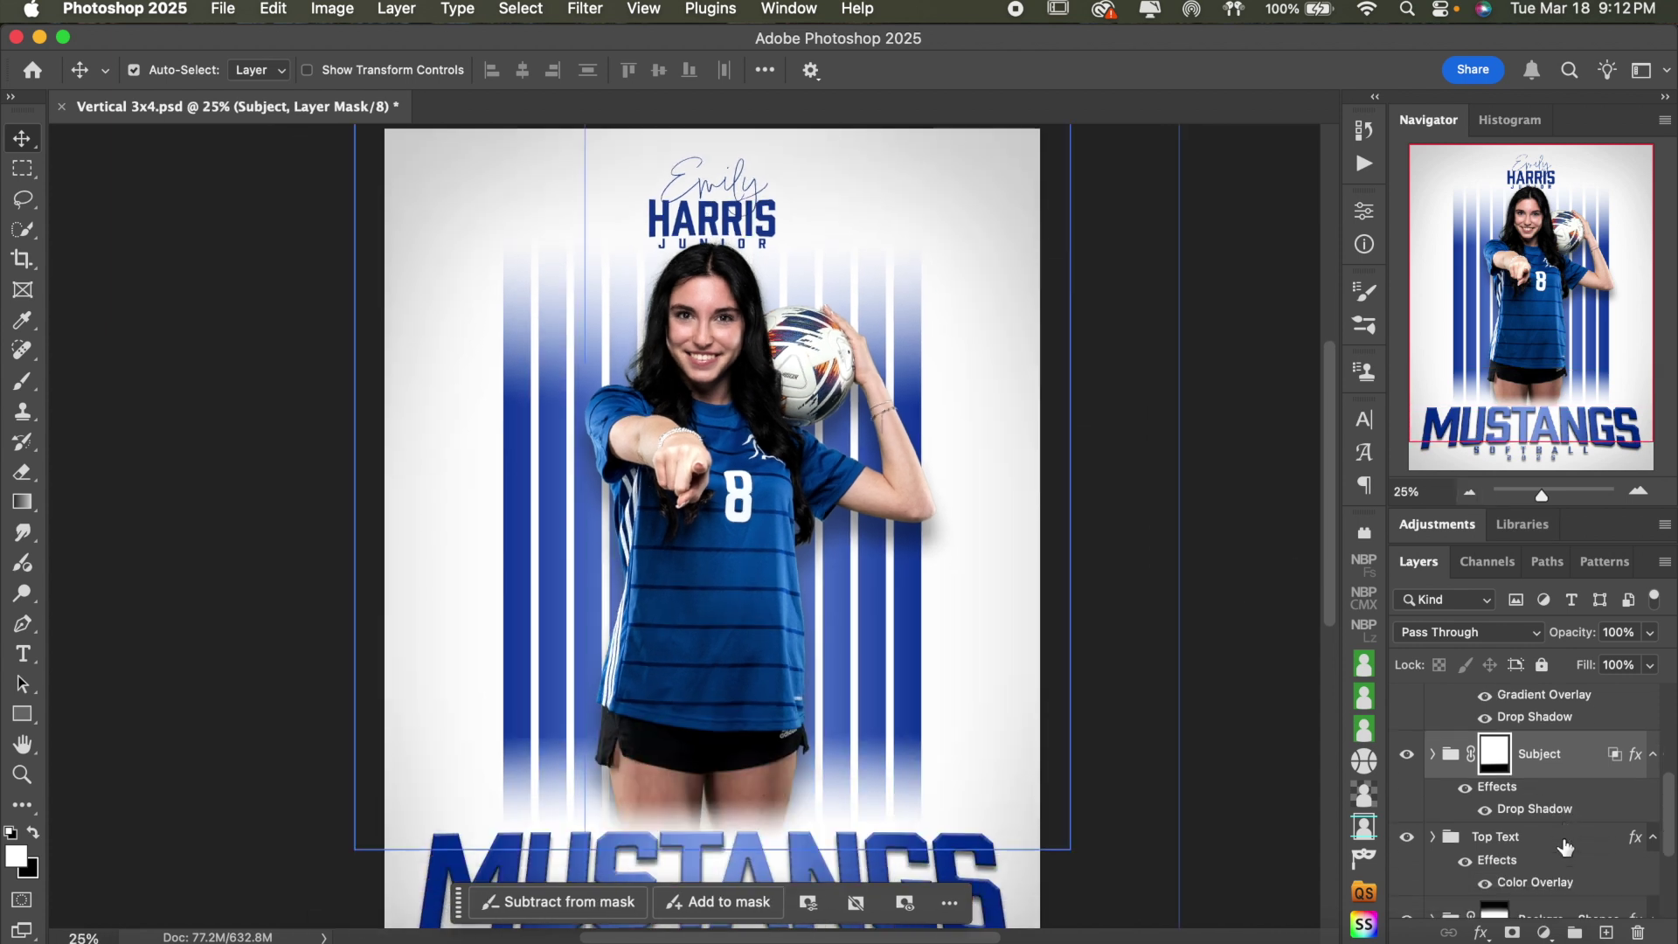
left_click(1555, 846)
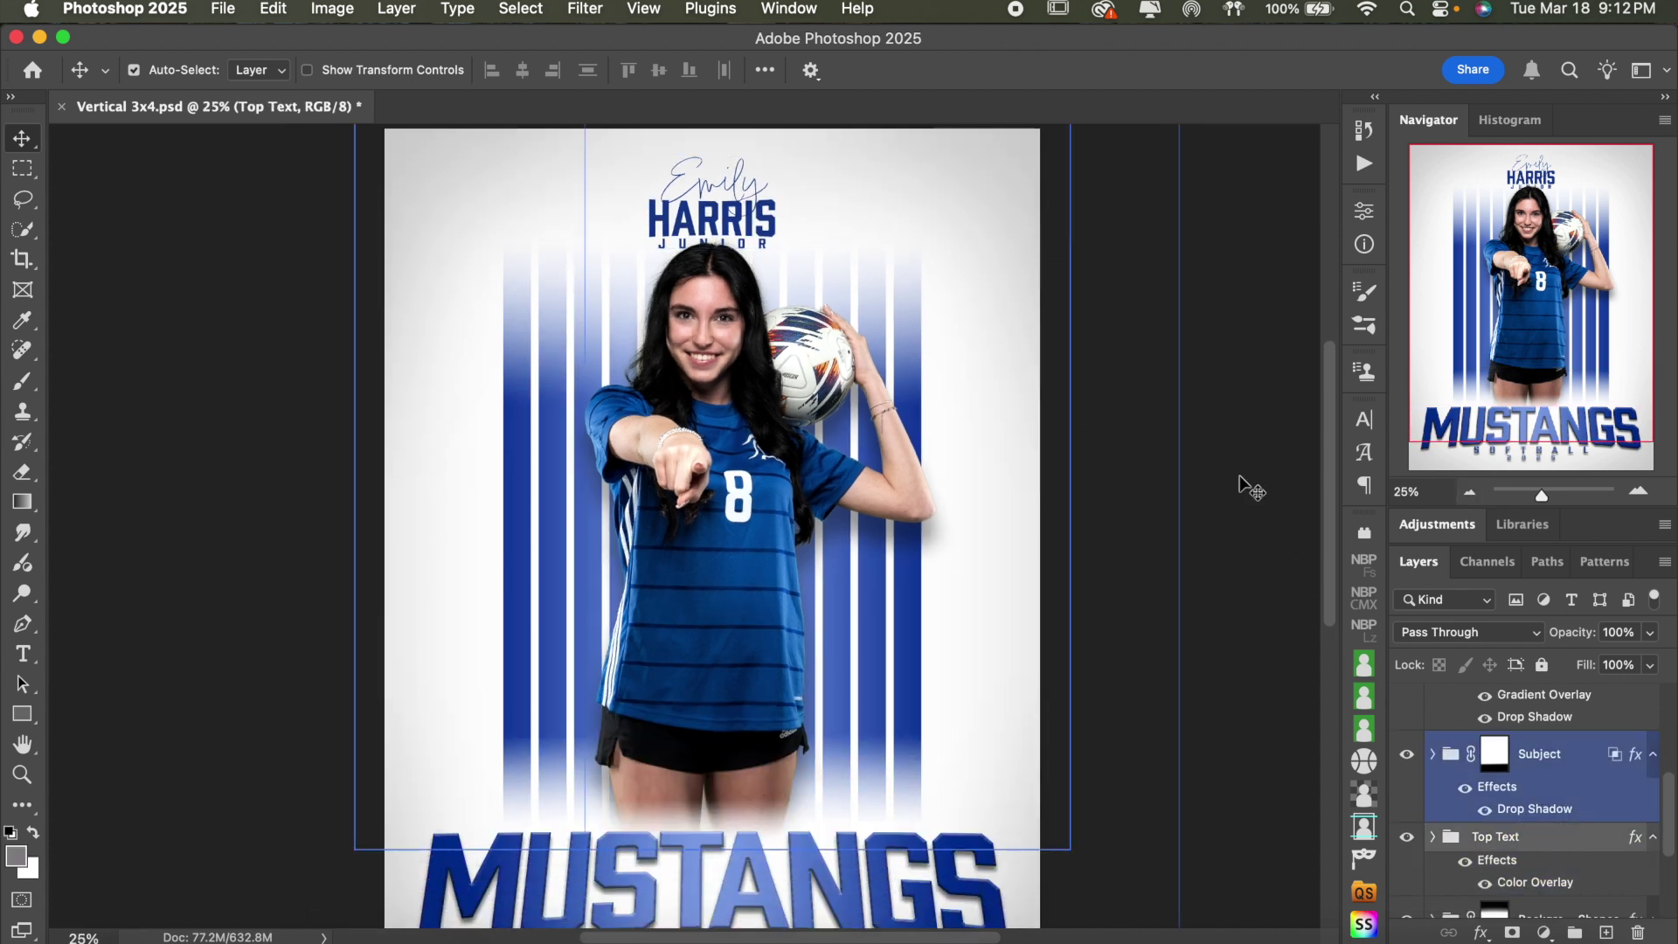
left_click(1637, 489)
left_click(1637, 490)
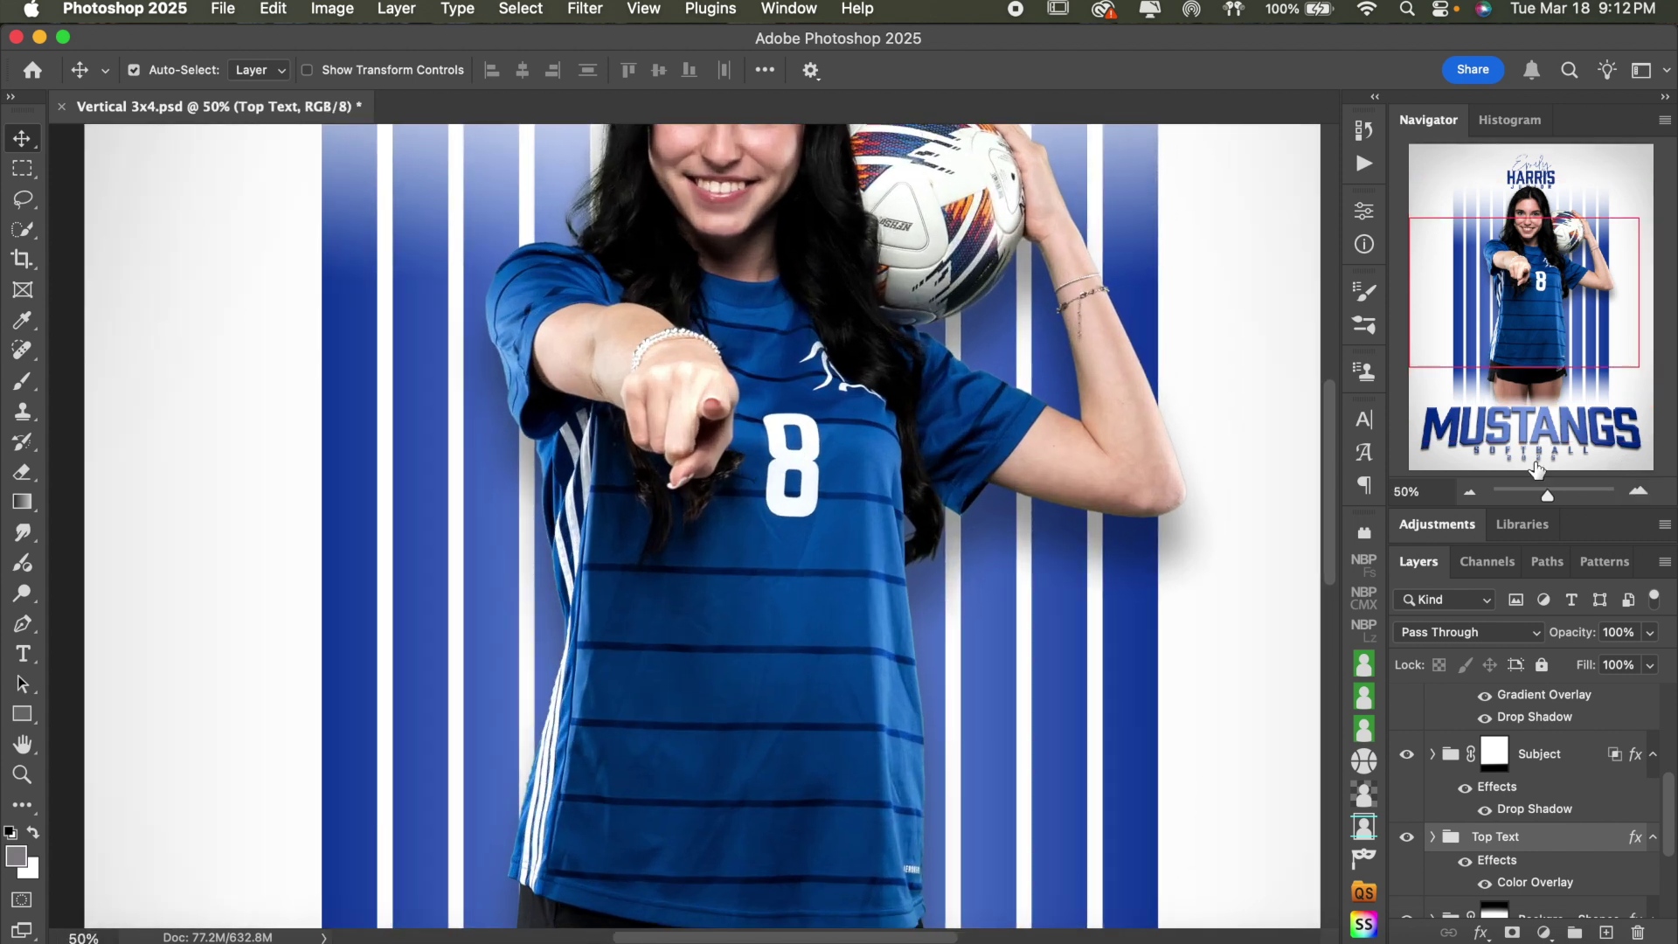
scroll(1200, 384, "up", 5)
scroll(1201, 384, "up", 2)
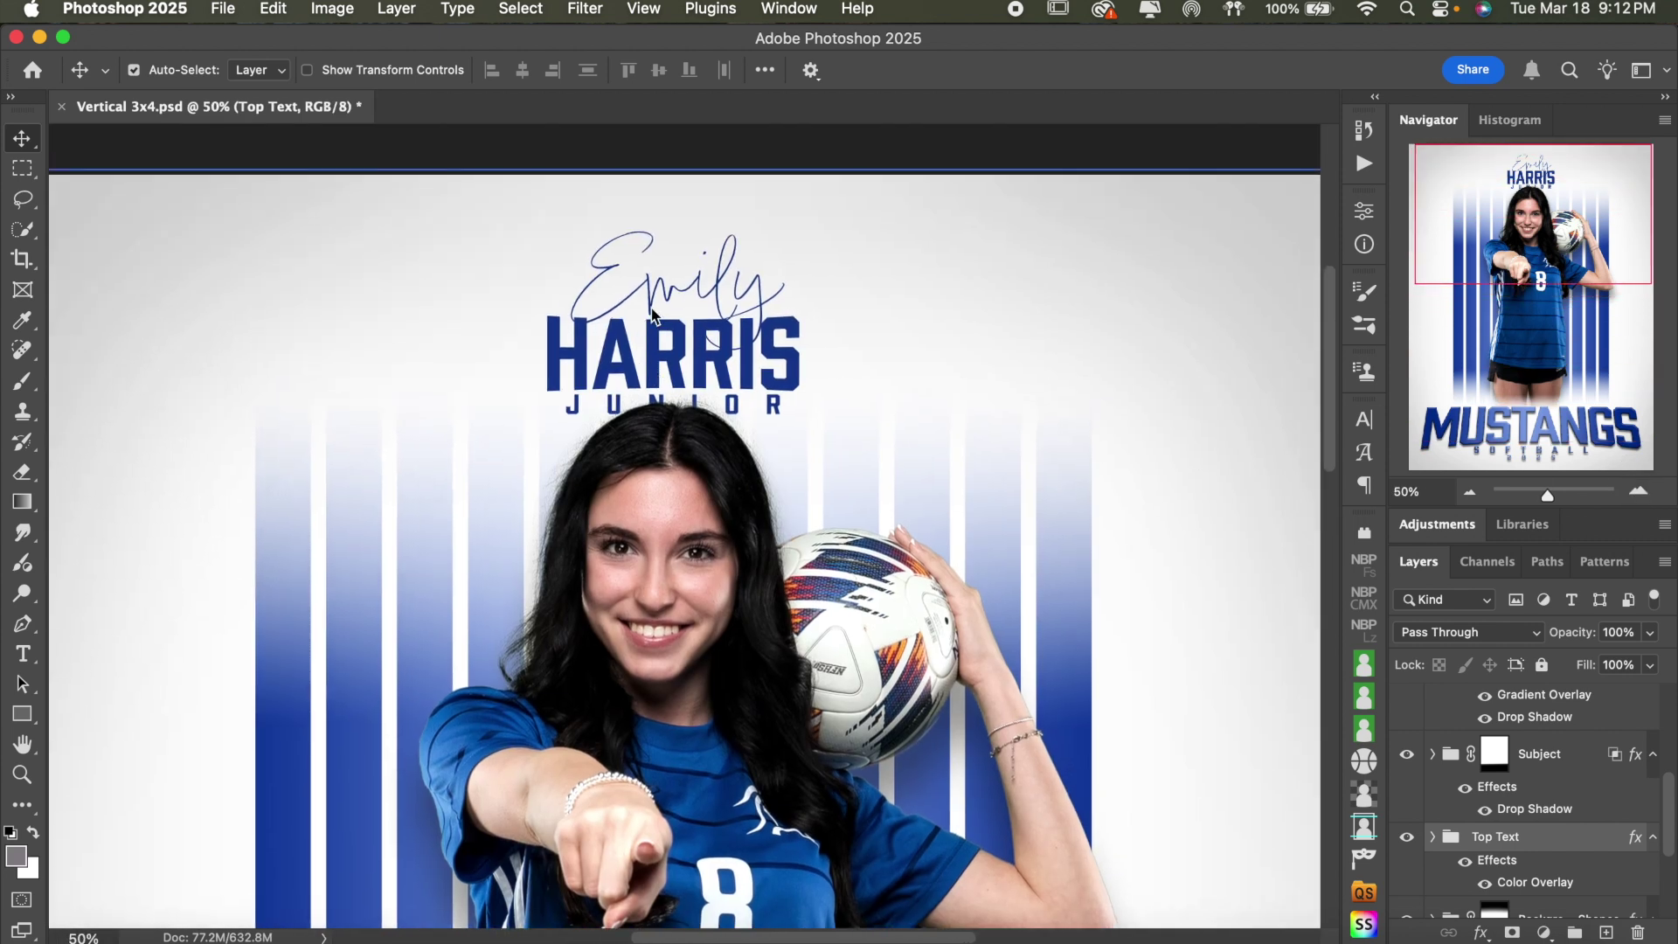
left_click(1516, 756)
scroll(1516, 756, "down", 2)
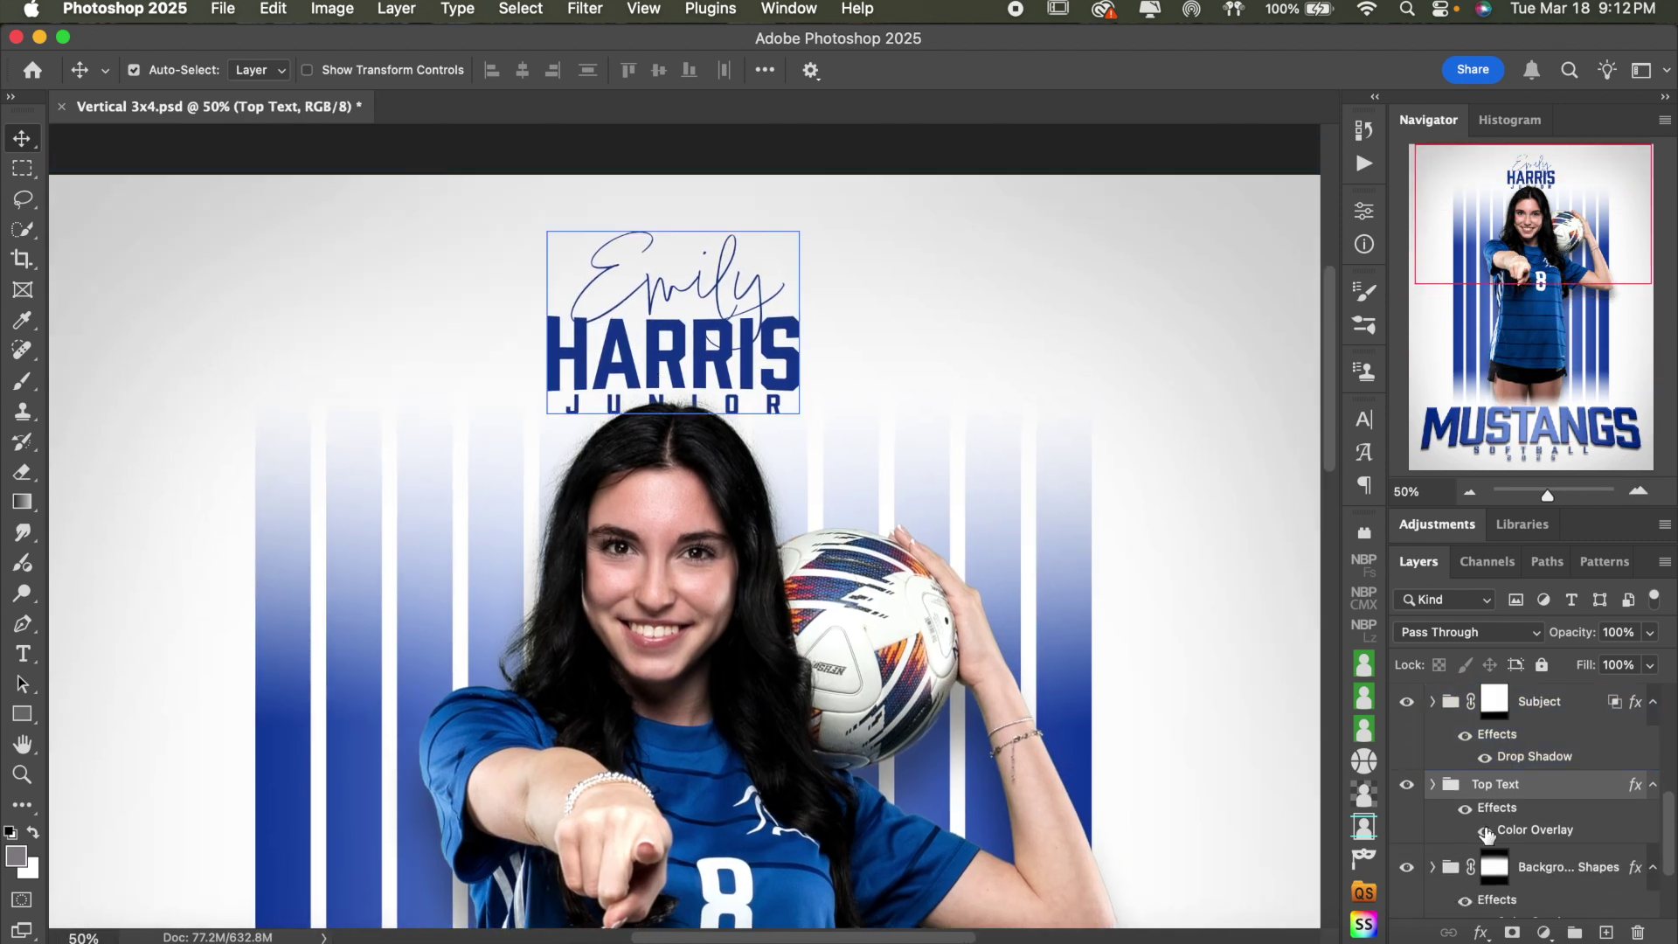
left_click(1485, 831)
left_click(1485, 831)
scroll(1525, 837, "up", 5)
scroll(1525, 836, "down", 4)
scroll(1525, 836, "down", 3)
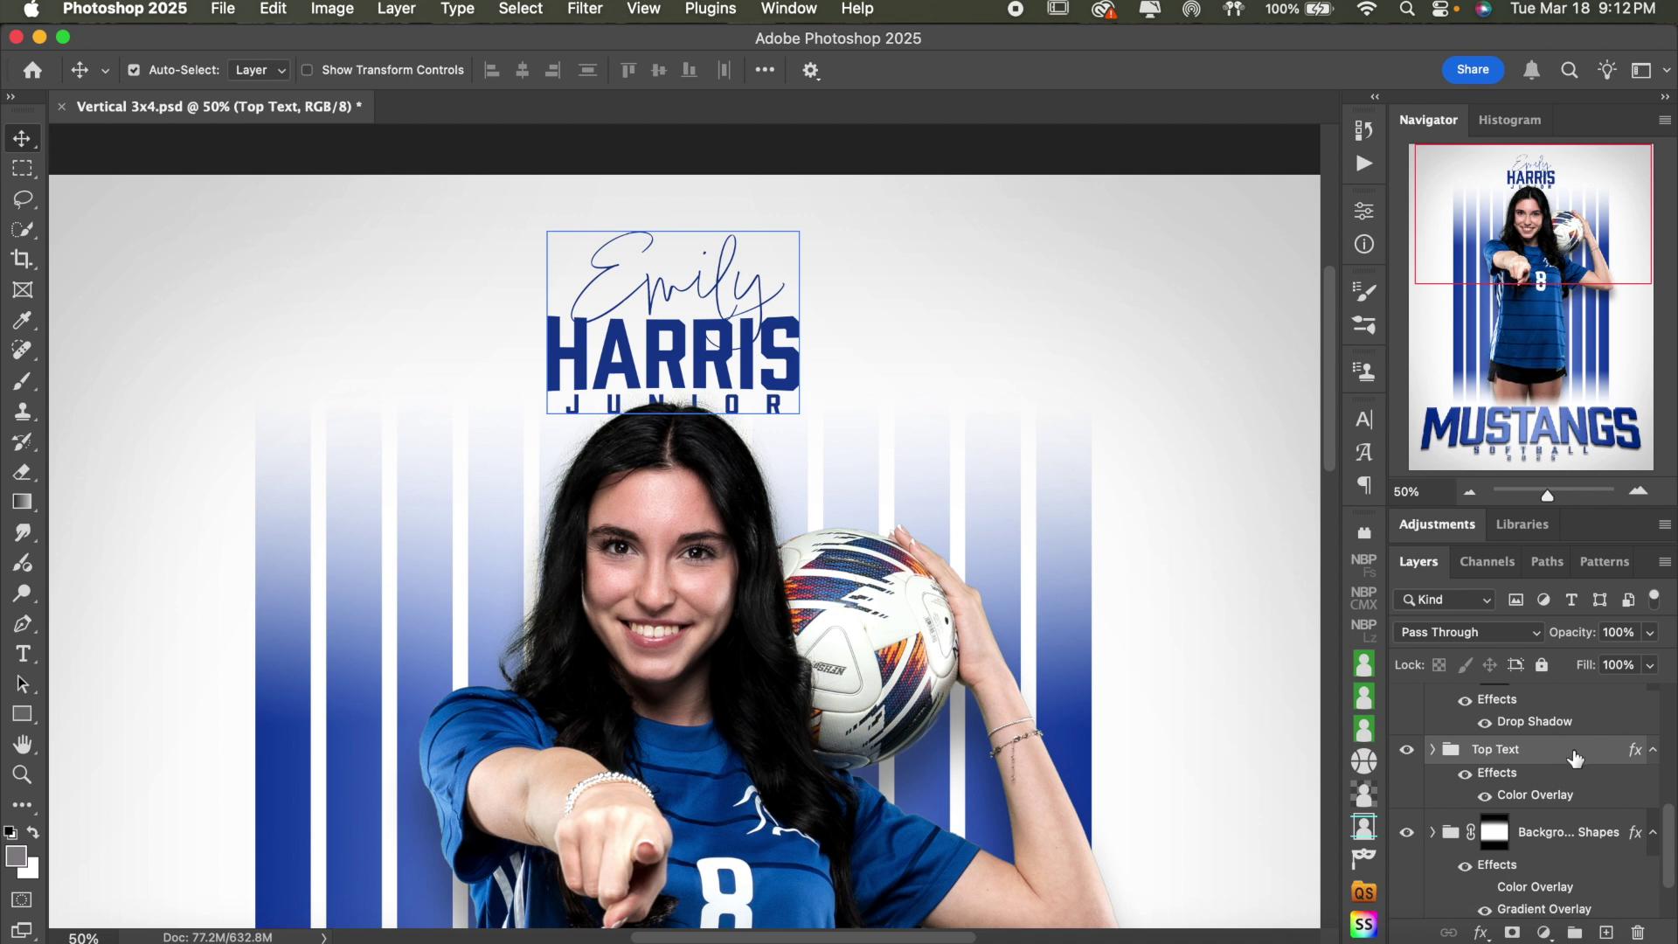
- Try a gradient overlay on the Top Text name, then restore its blue colour overlay
double_click(1579, 752)
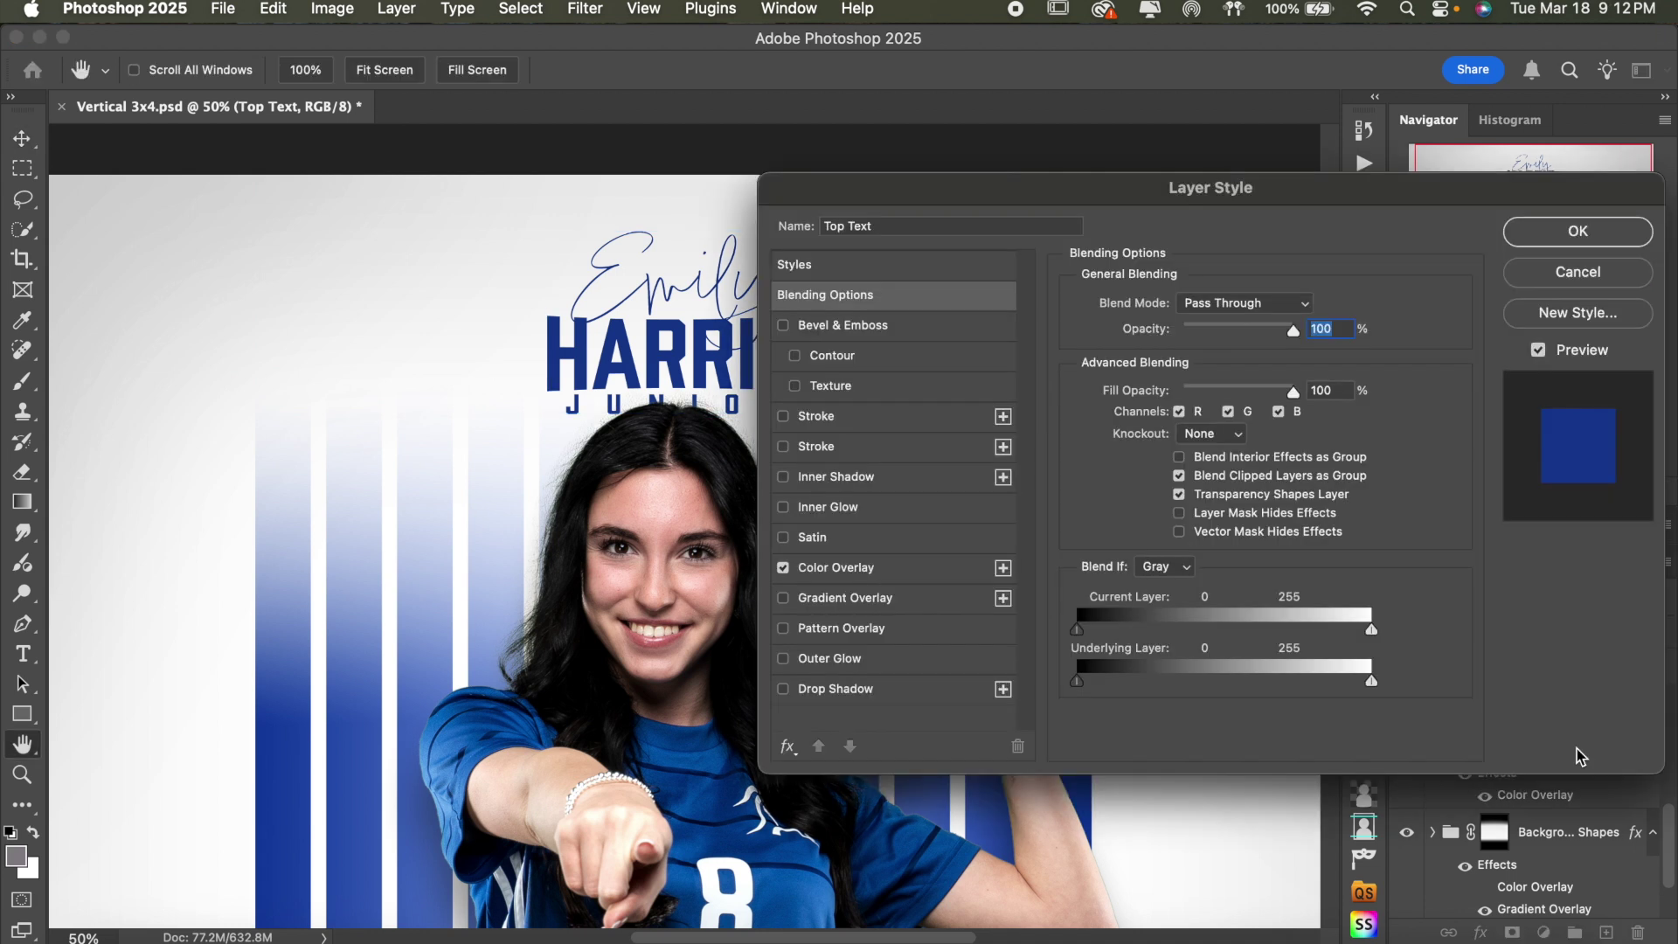
left_click(898, 603)
scroll(622, 572, "right", 3)
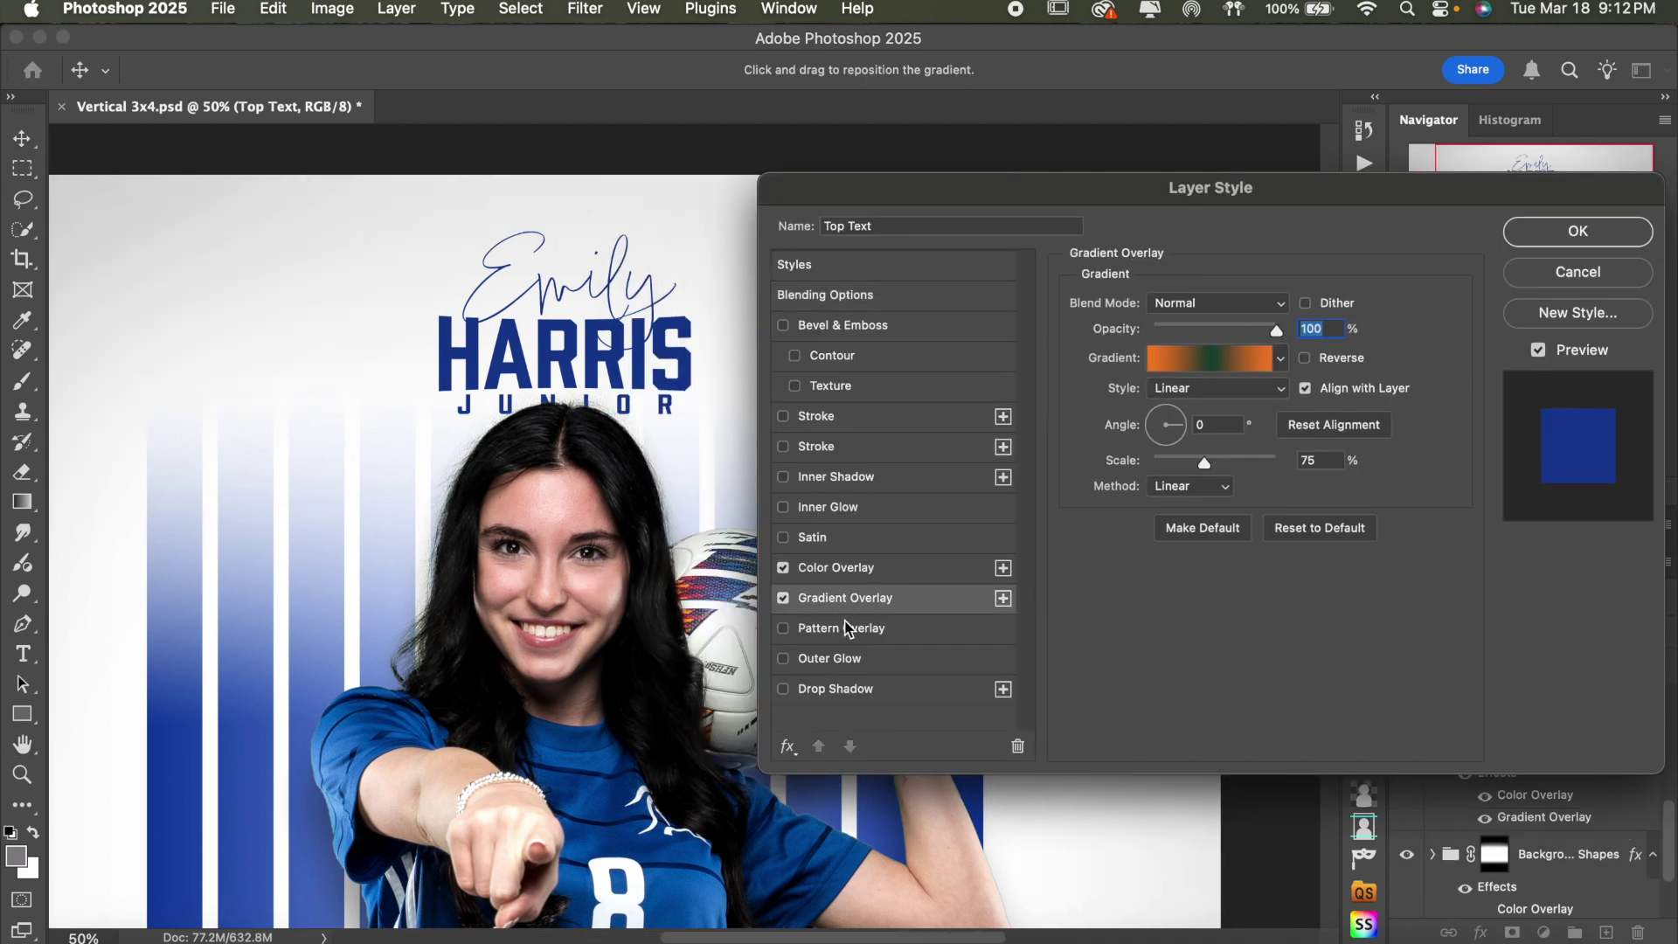
left_click(784, 568)
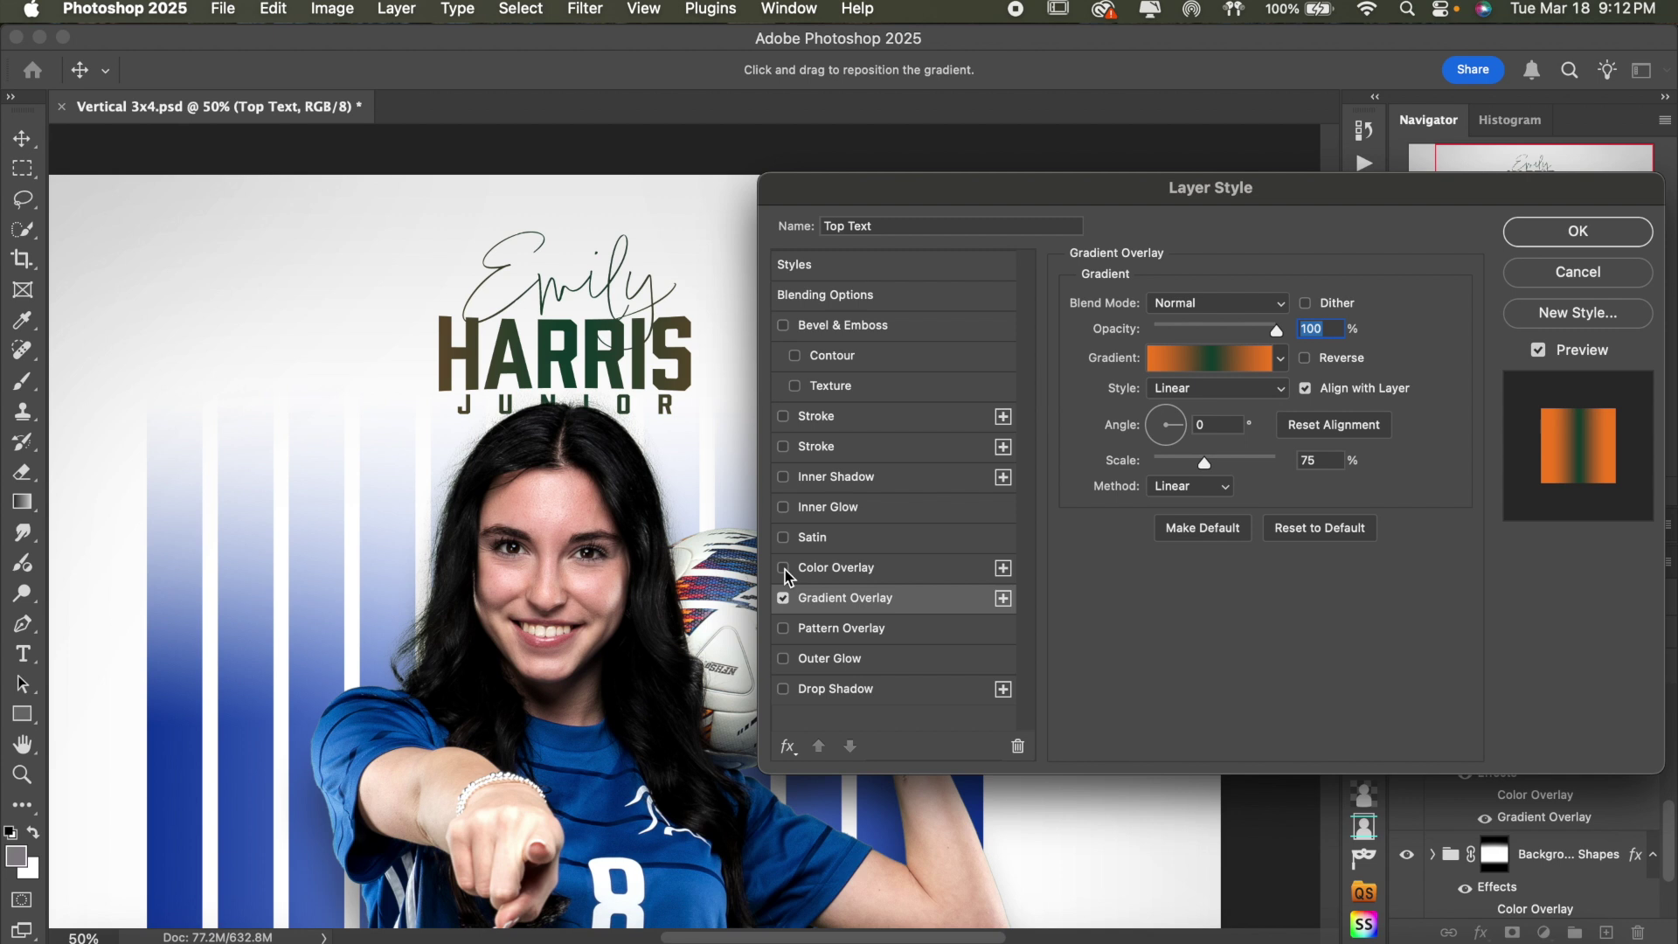
left_click(784, 597)
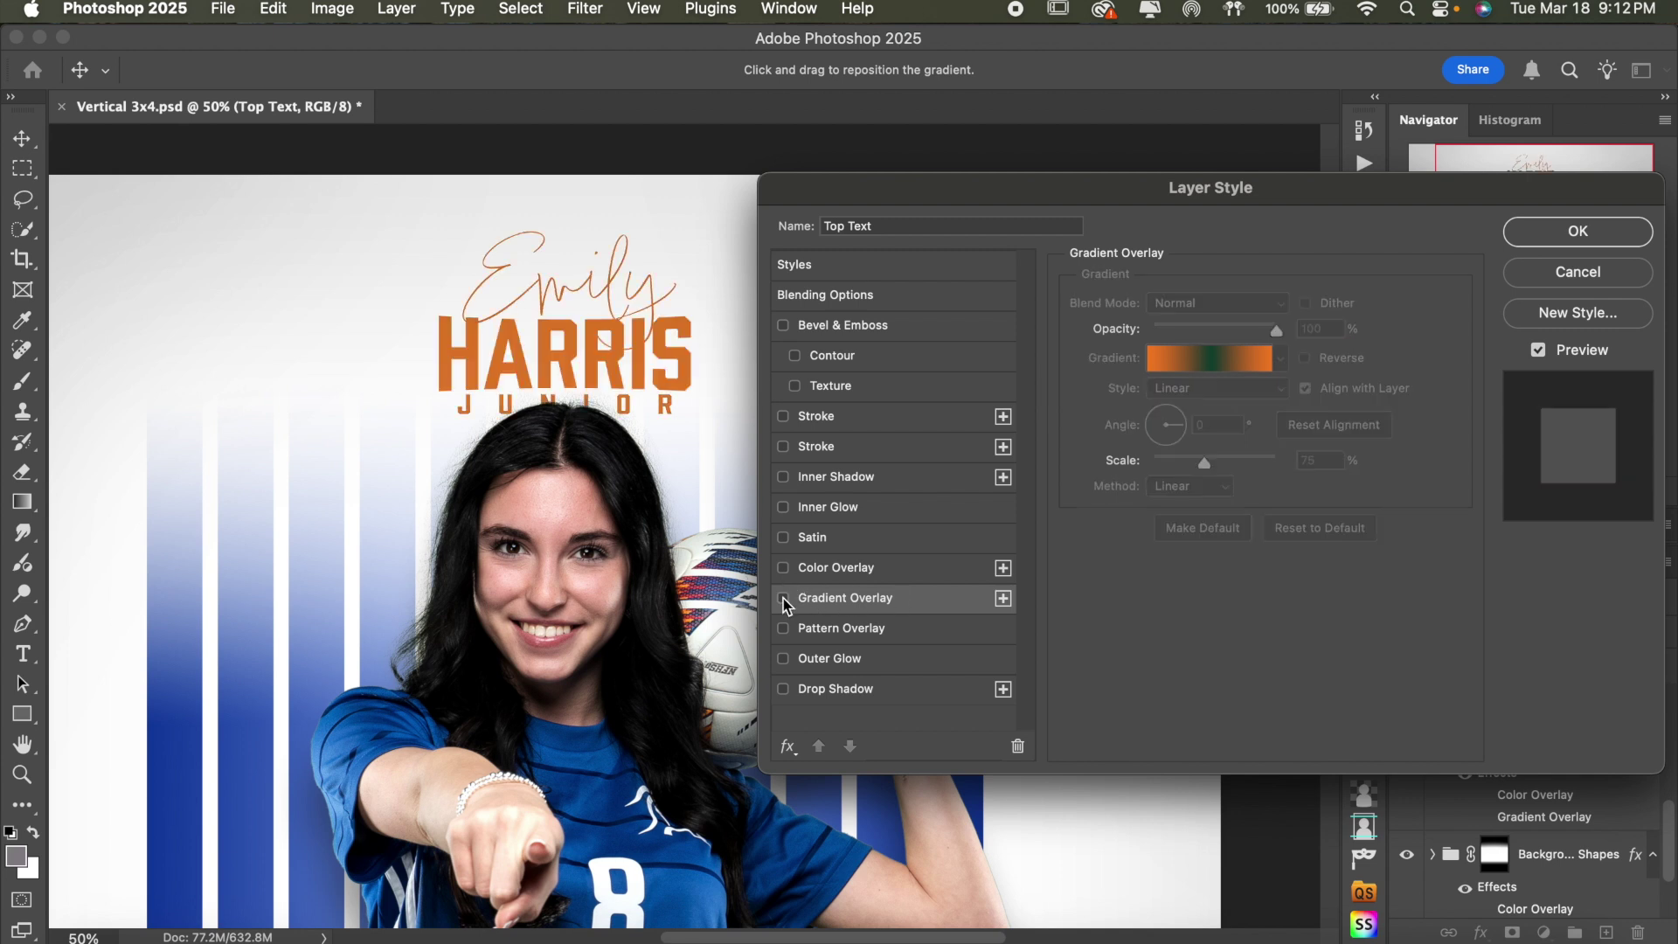
left_click(784, 569)
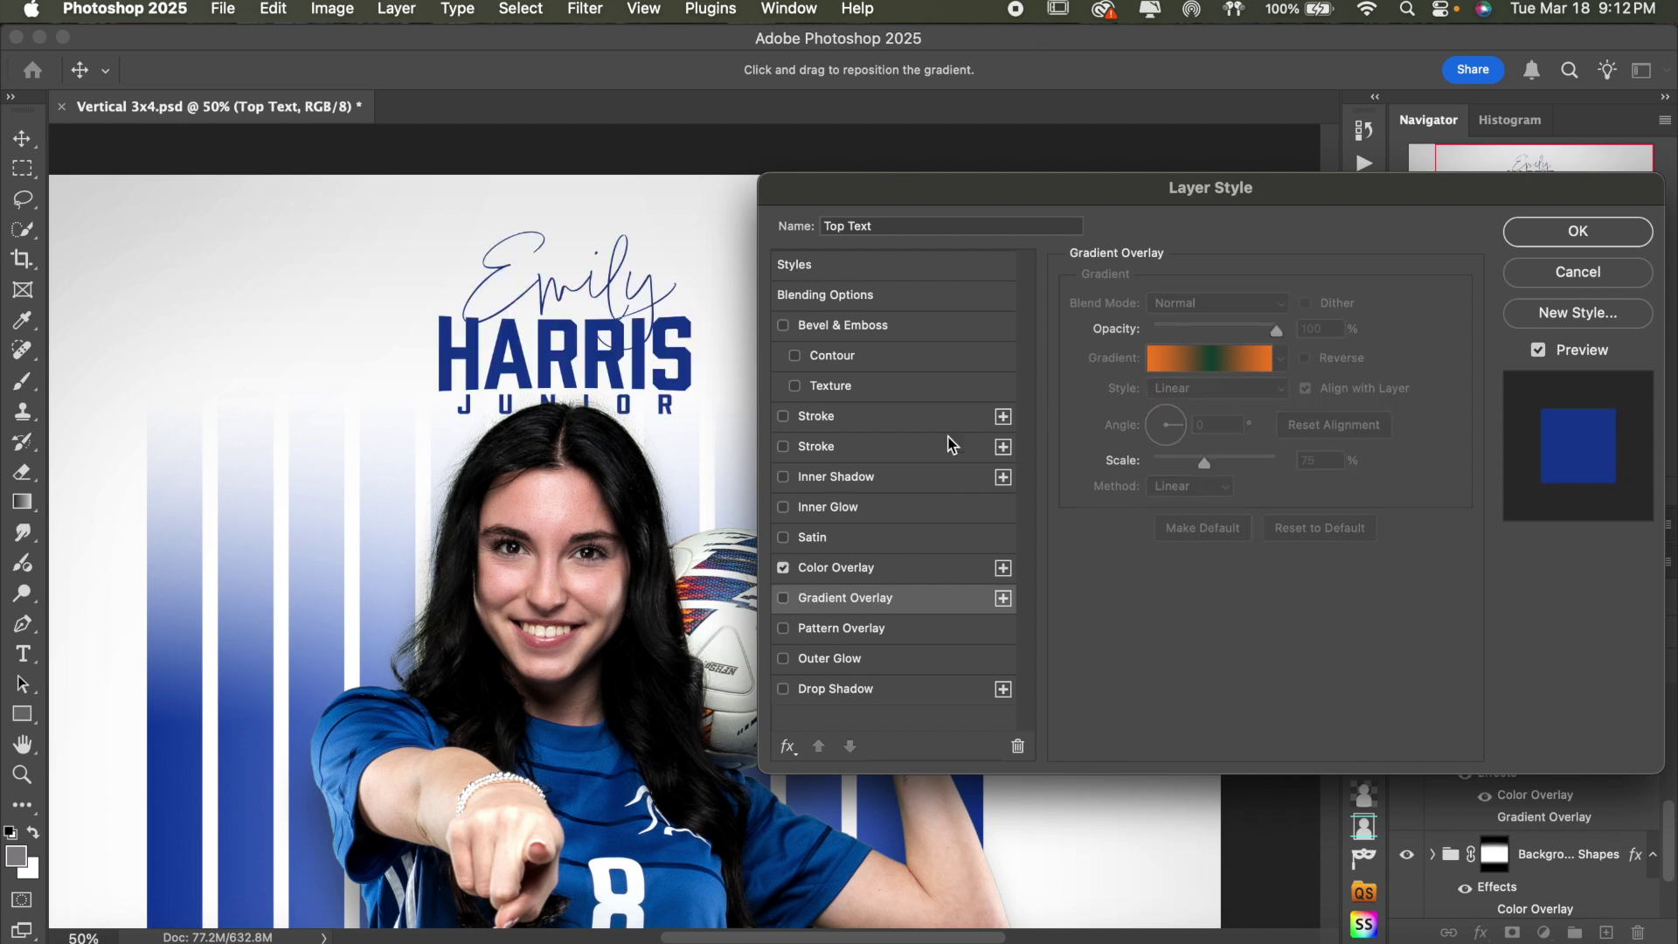
- Try a 46% opacity drop shadow with adjusted distance and size, then cancel the style changes
left_click(842, 691)
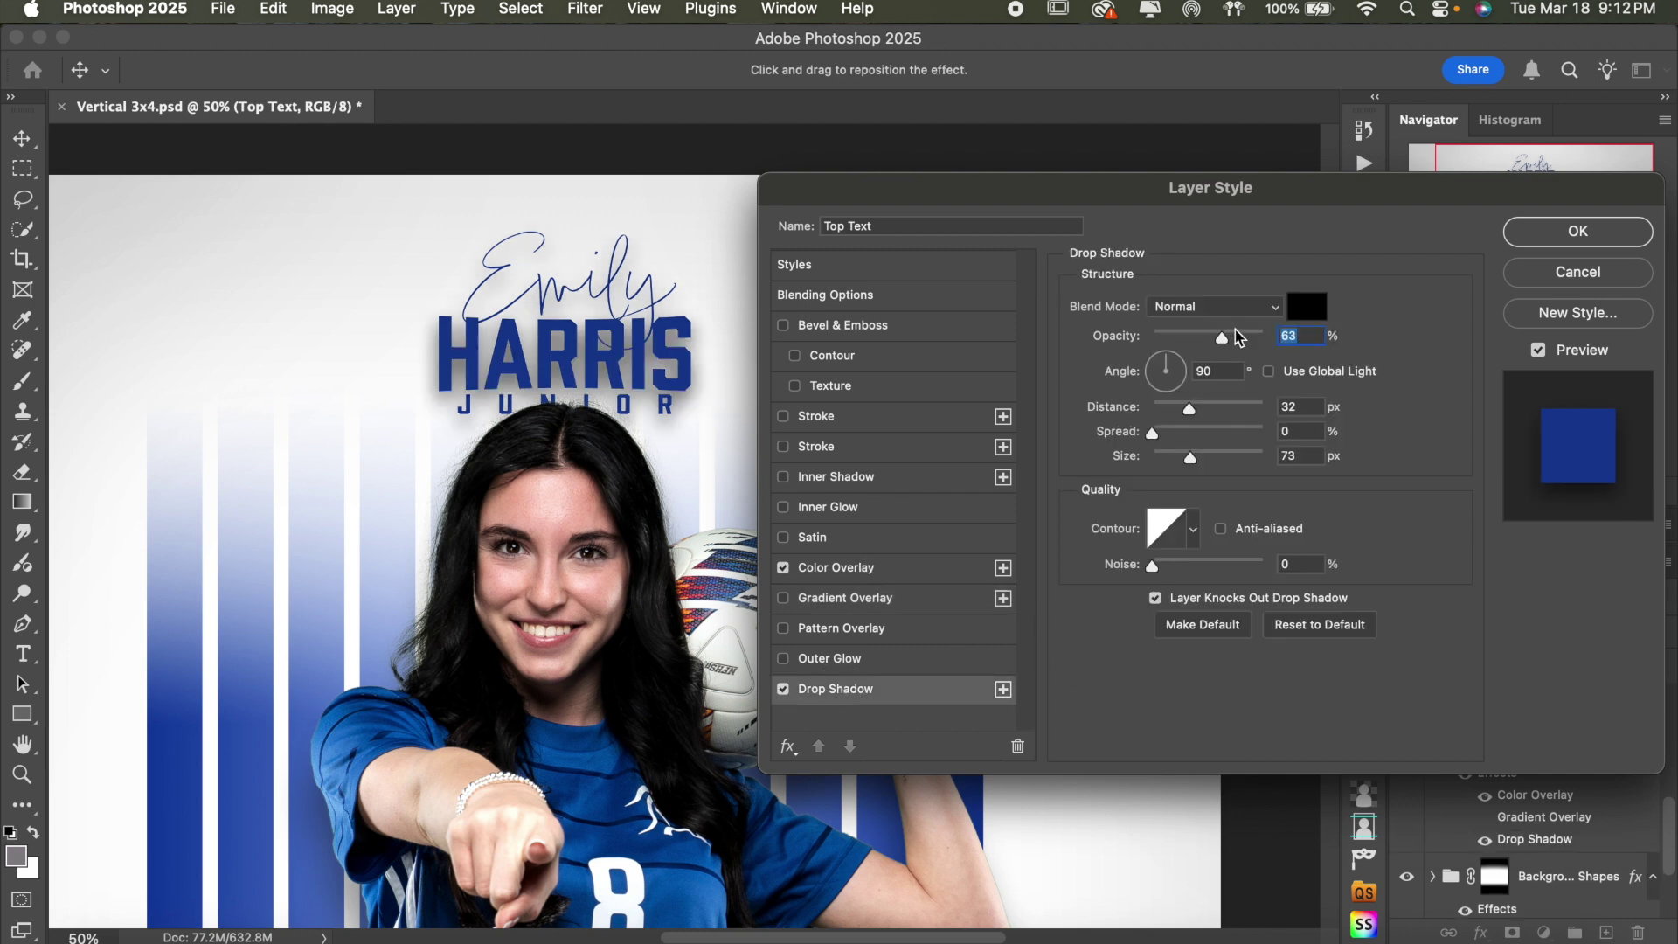
left_click_drag(1222, 337, 1207, 341)
left_click(1222, 408)
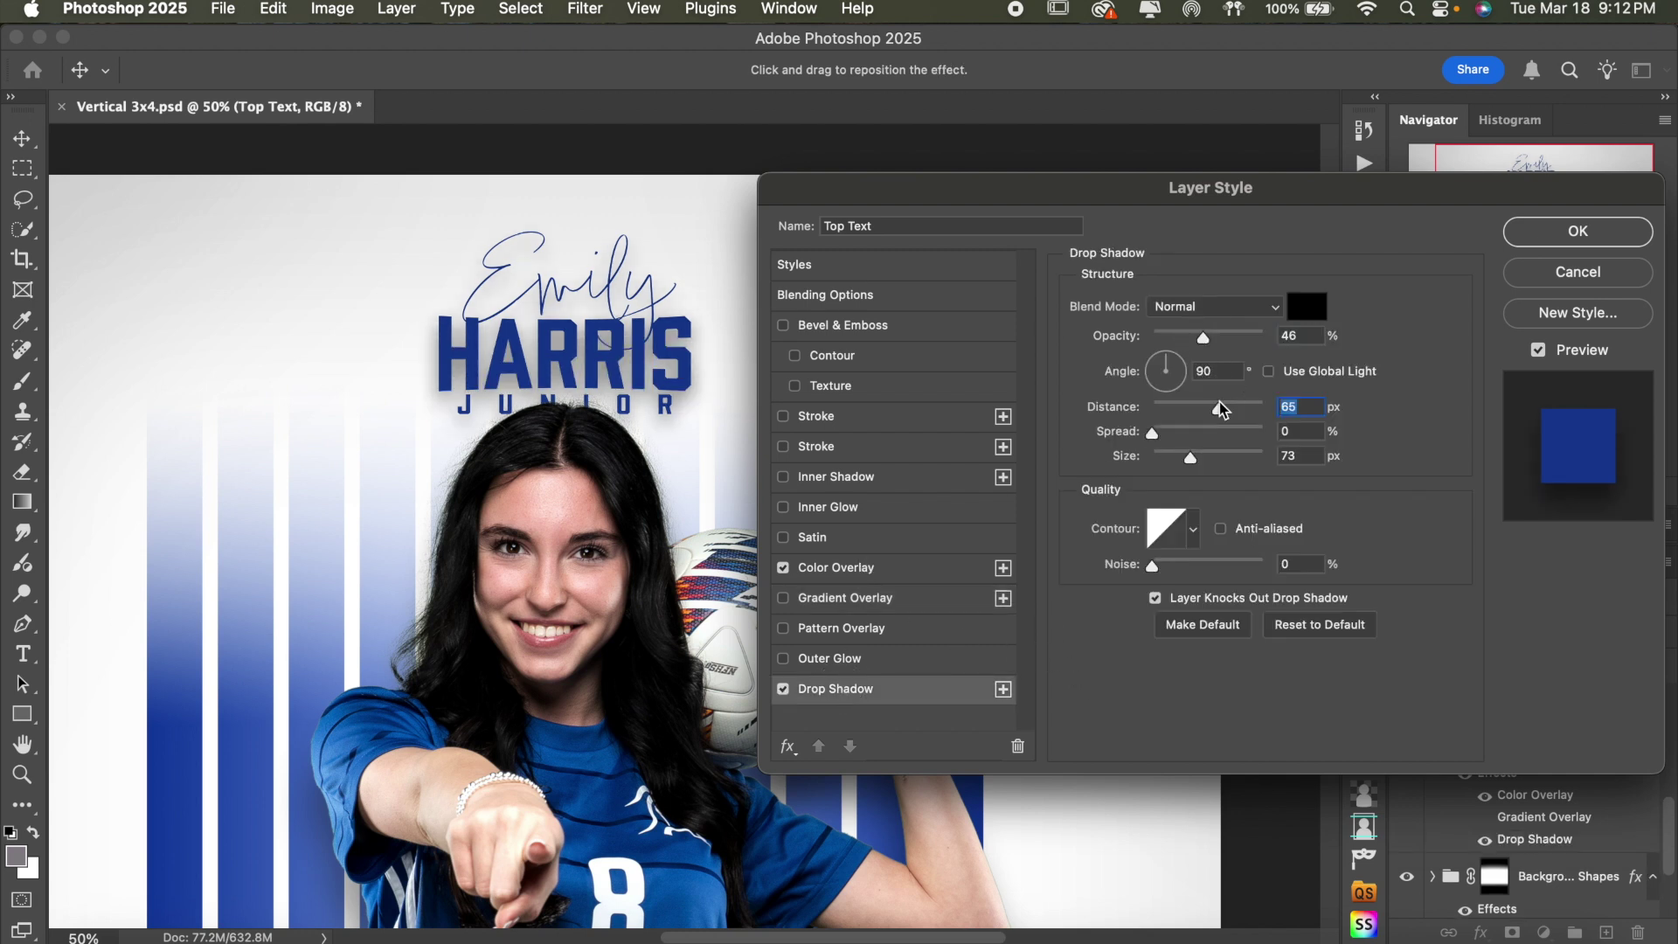
left_click(1178, 461)
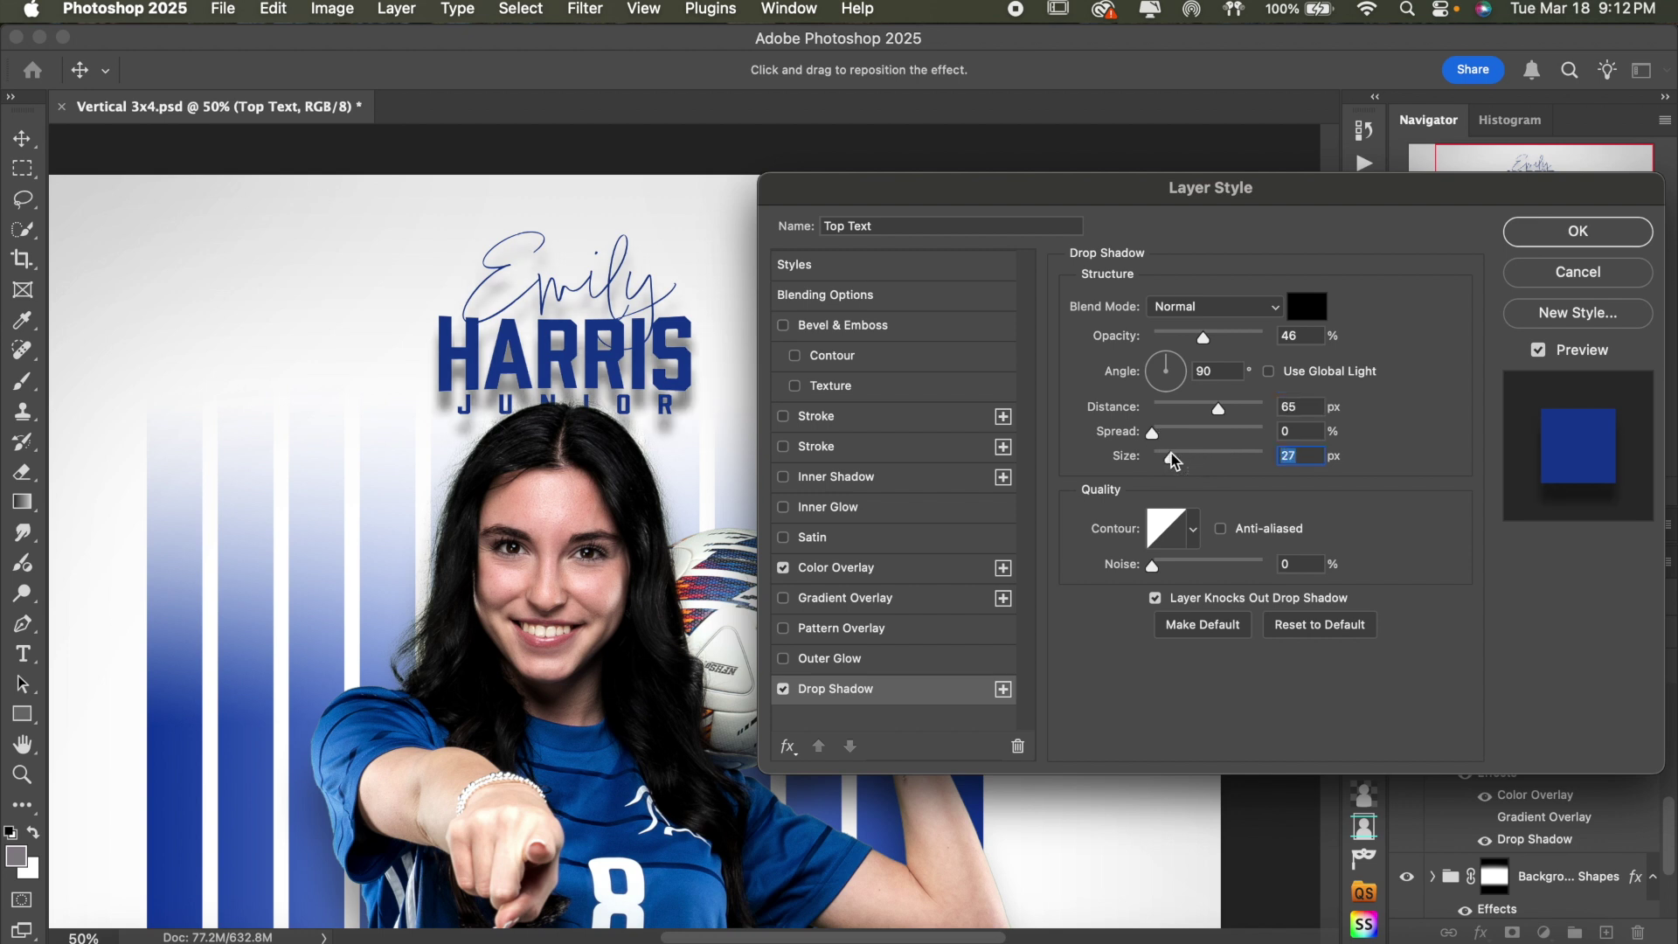
left_click_drag(1206, 400, 1197, 411)
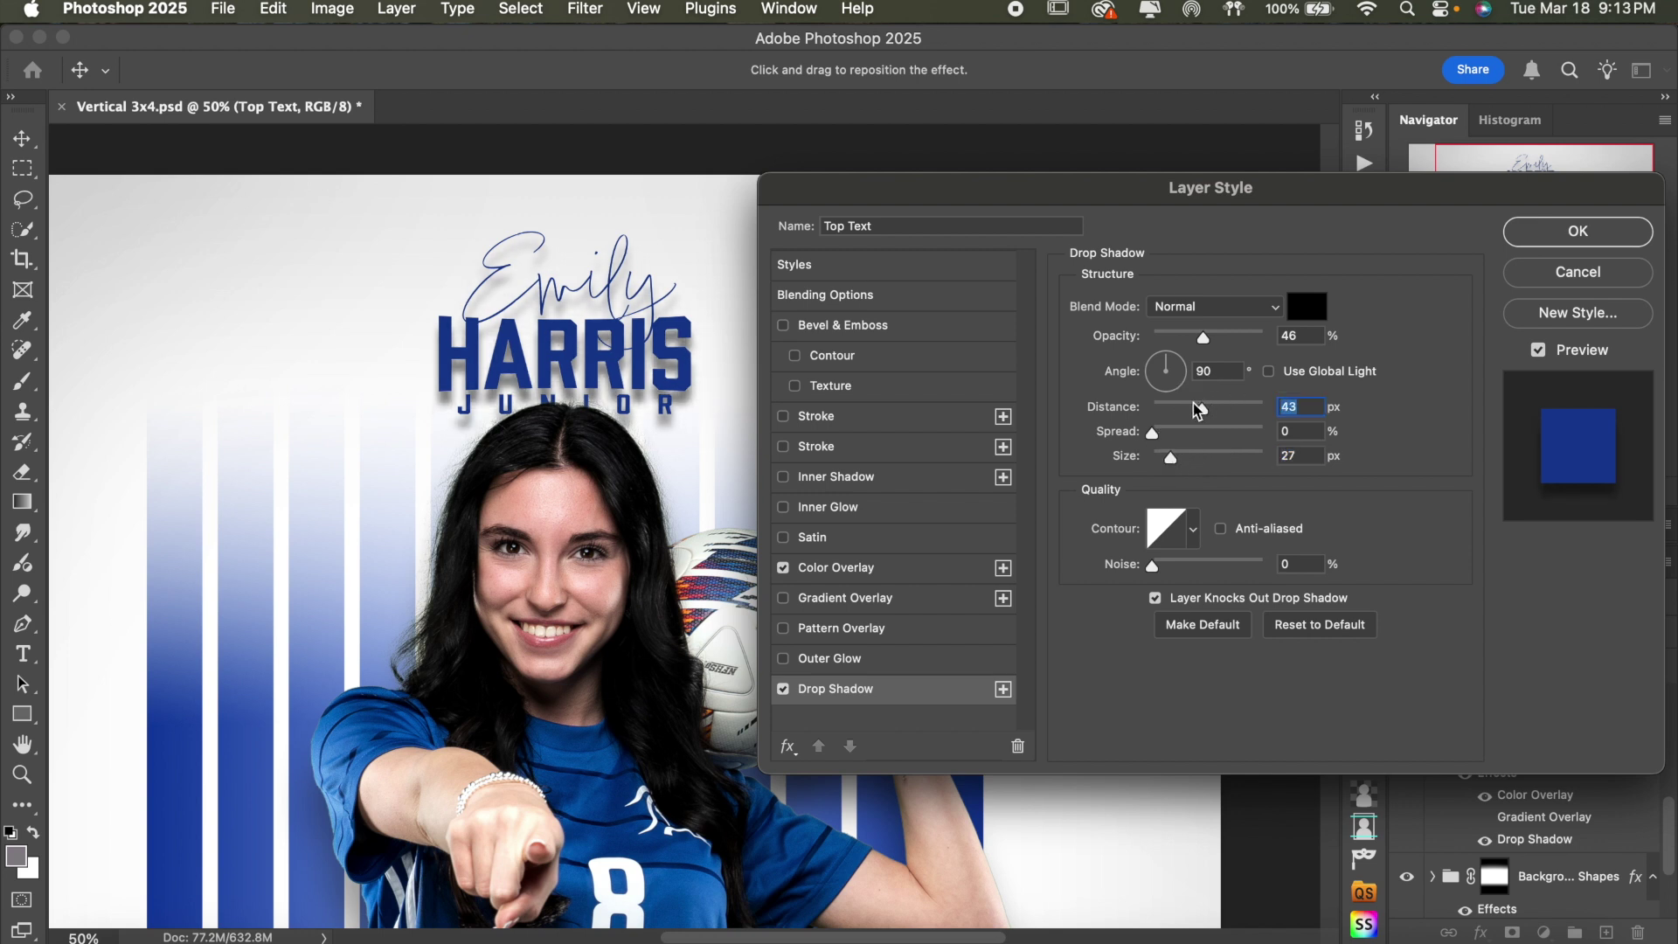
left_click(1562, 278)
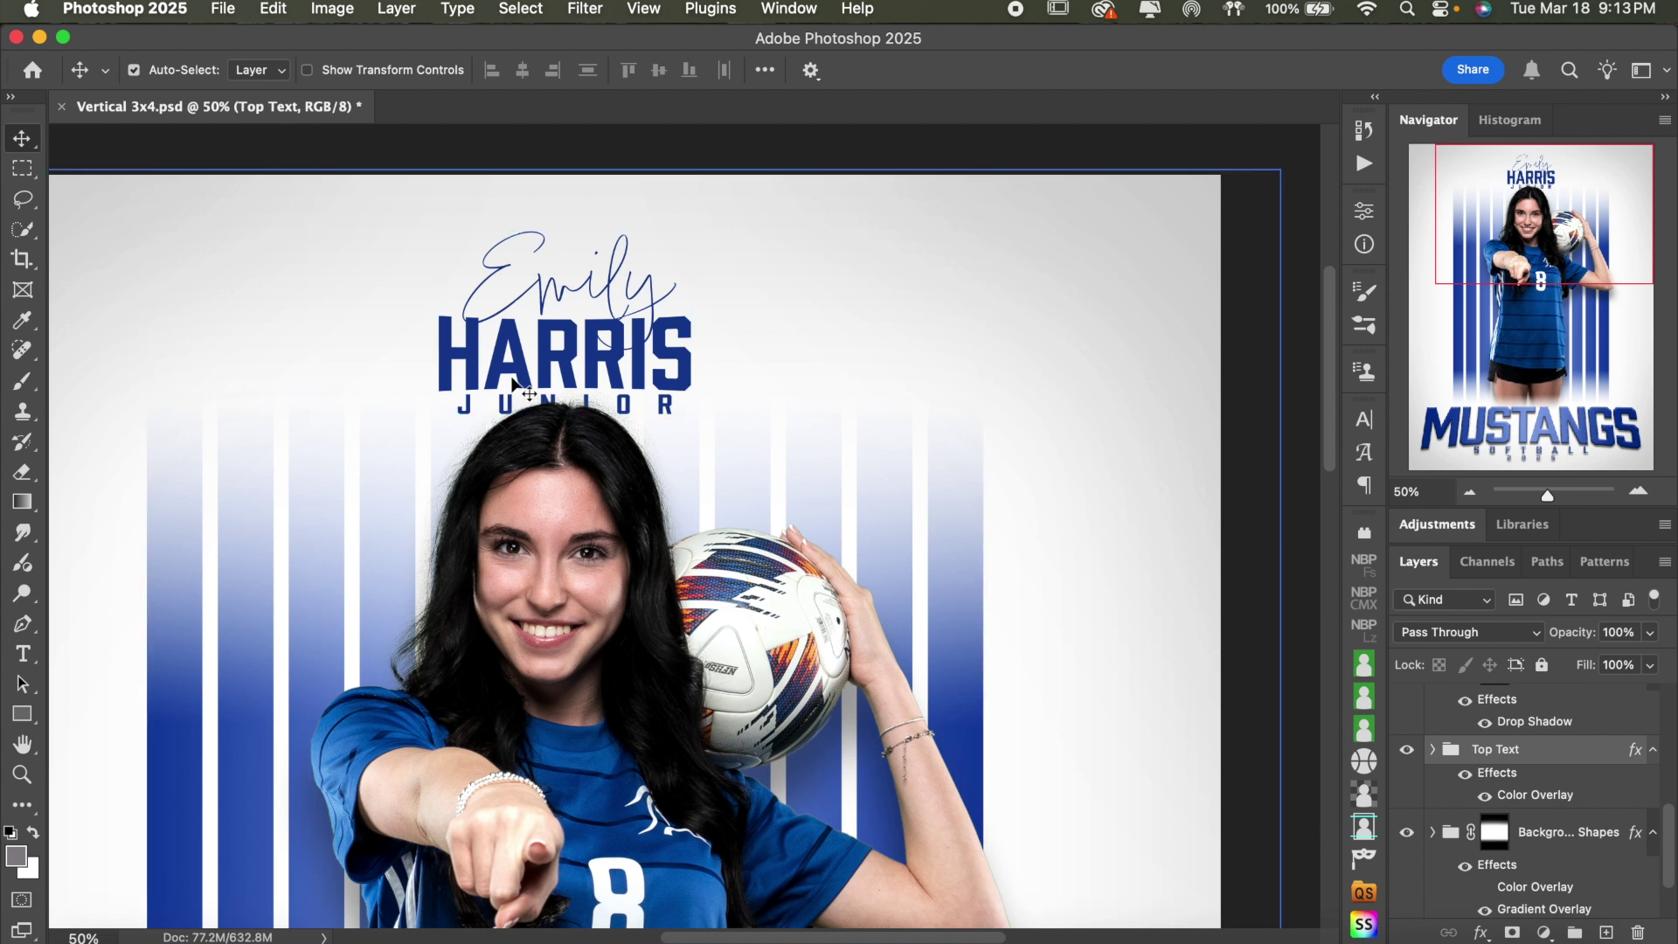
- Replace the script first name with the new first name and select all of it
left_click(23, 653)
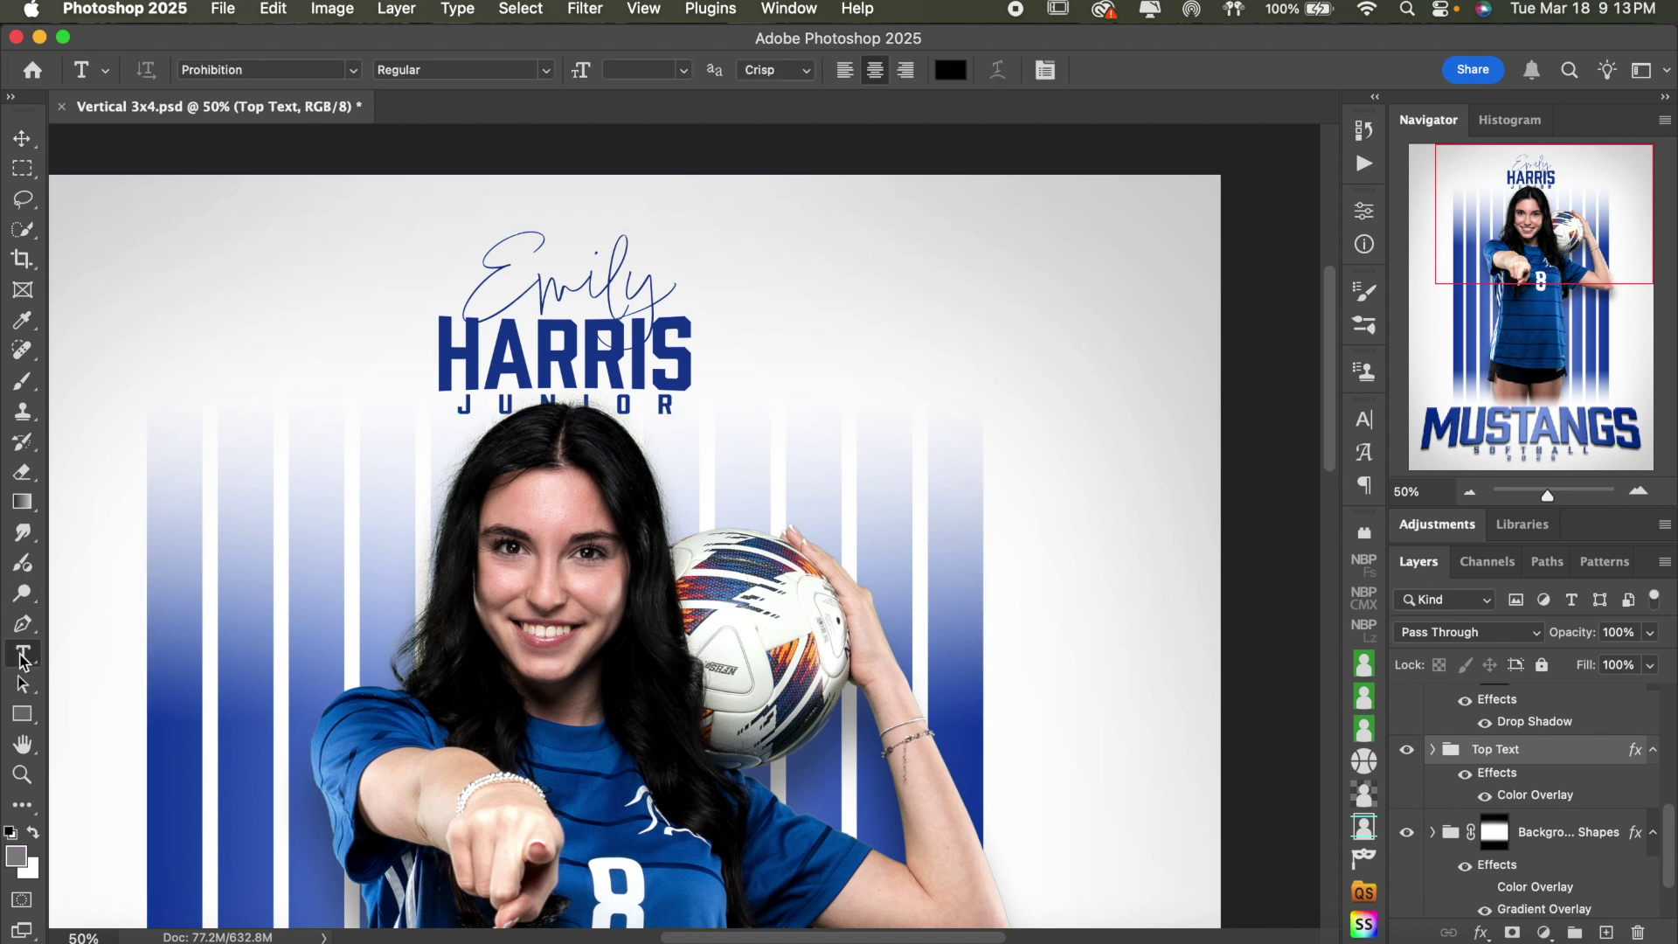
double_click(558, 288)
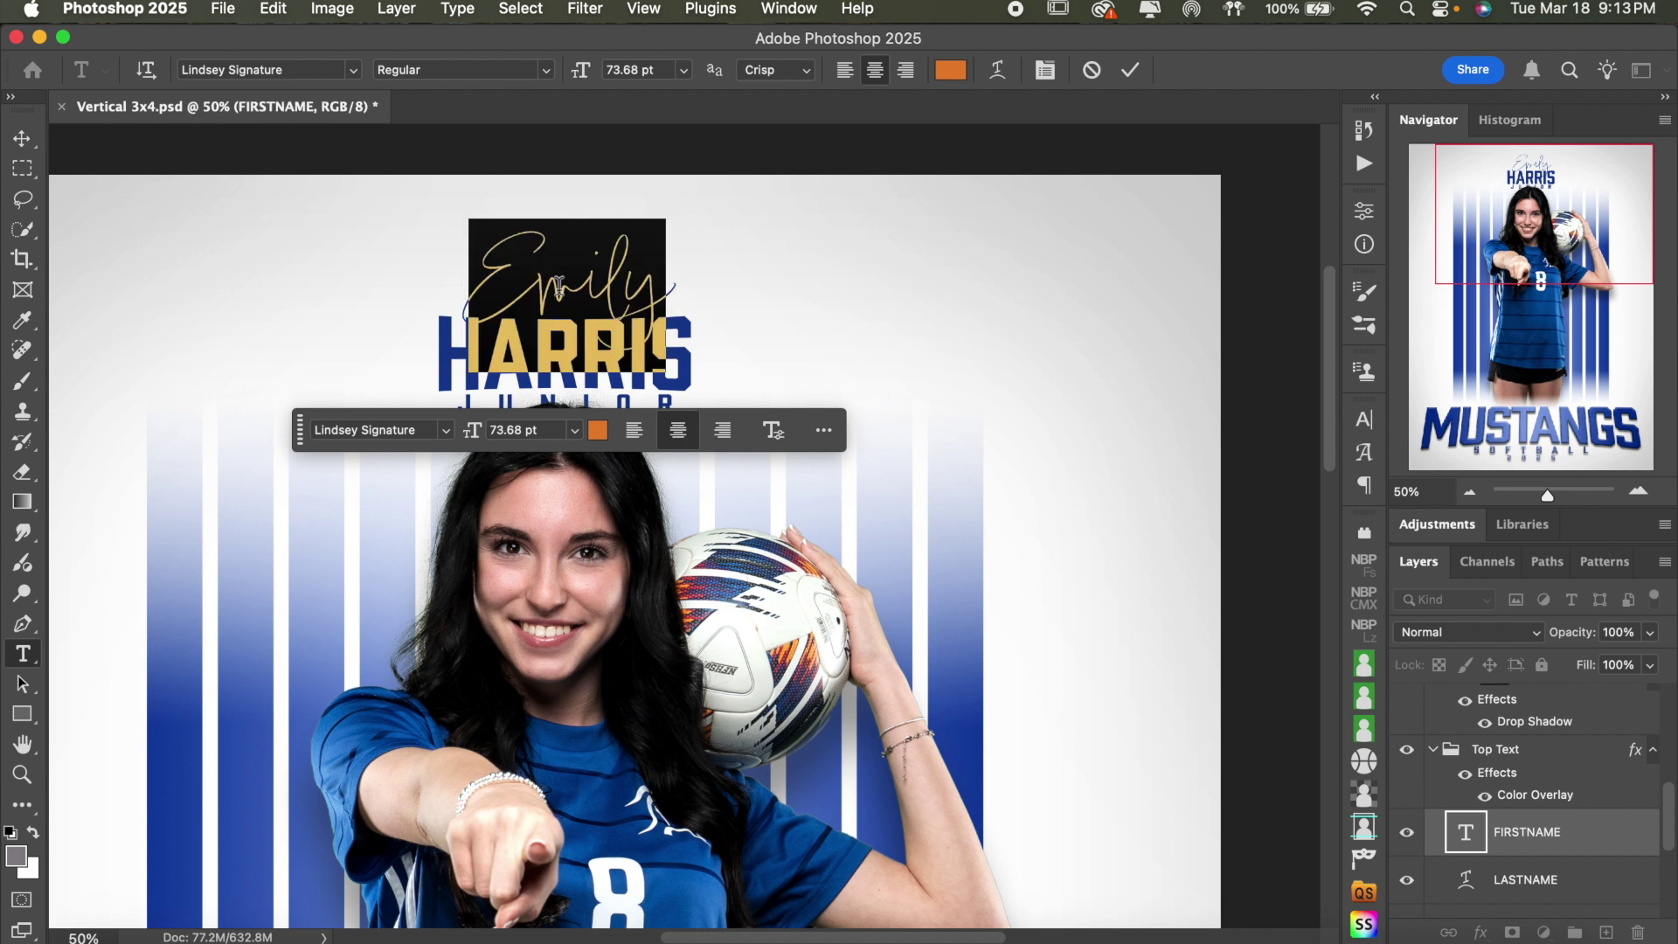
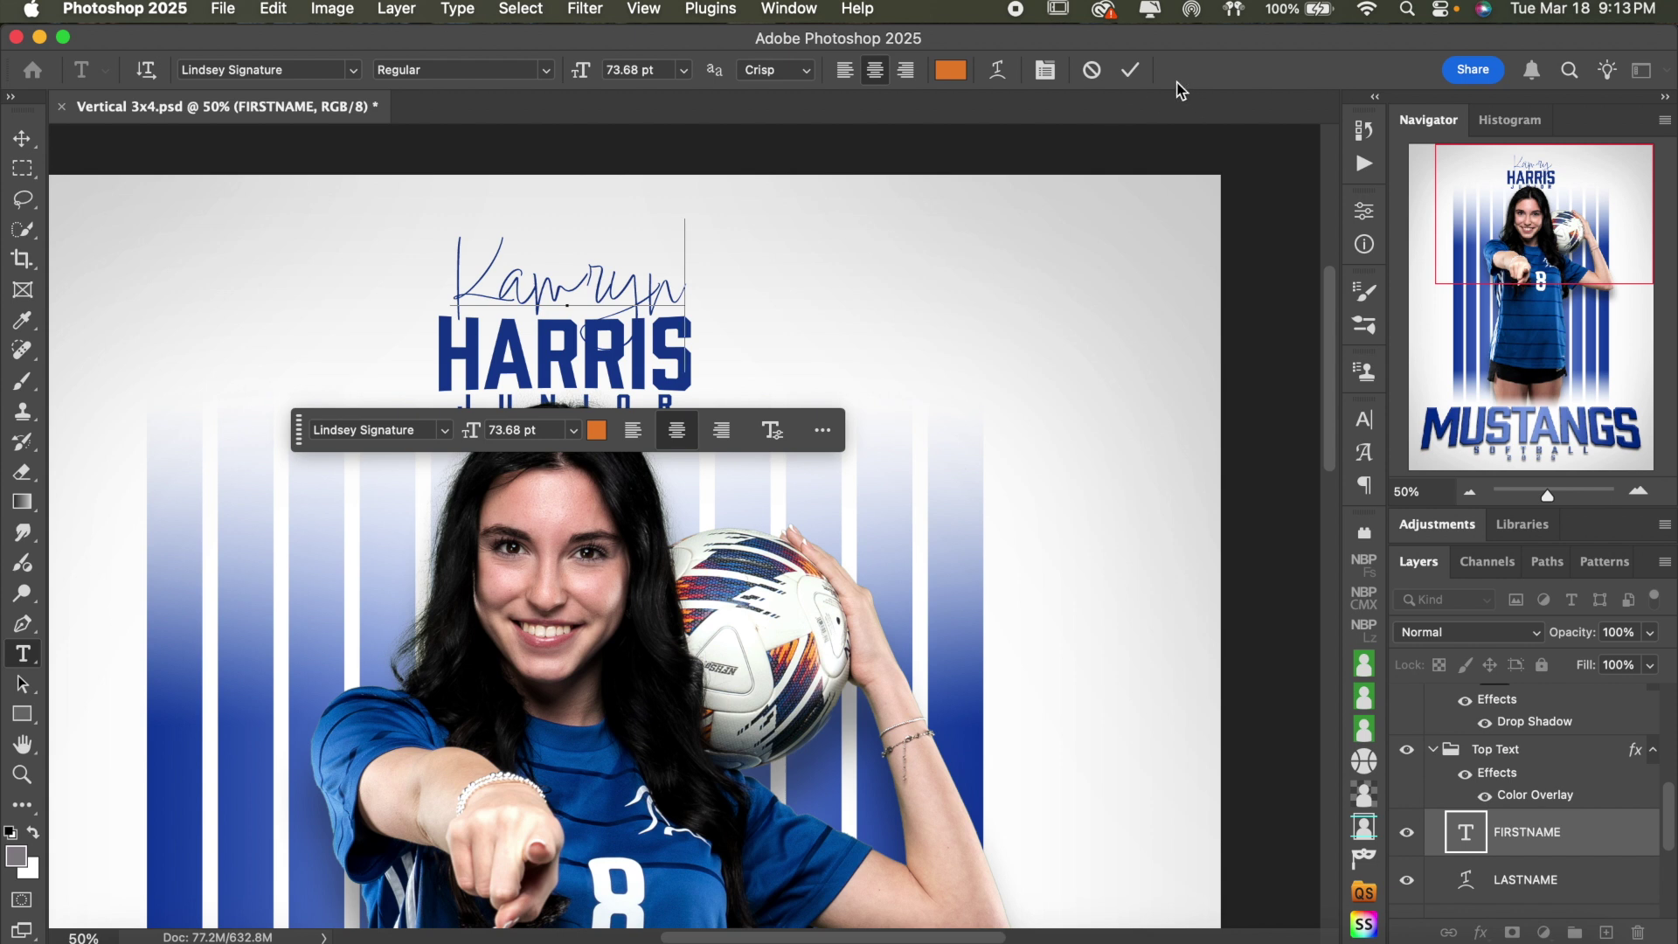
key("super+a")
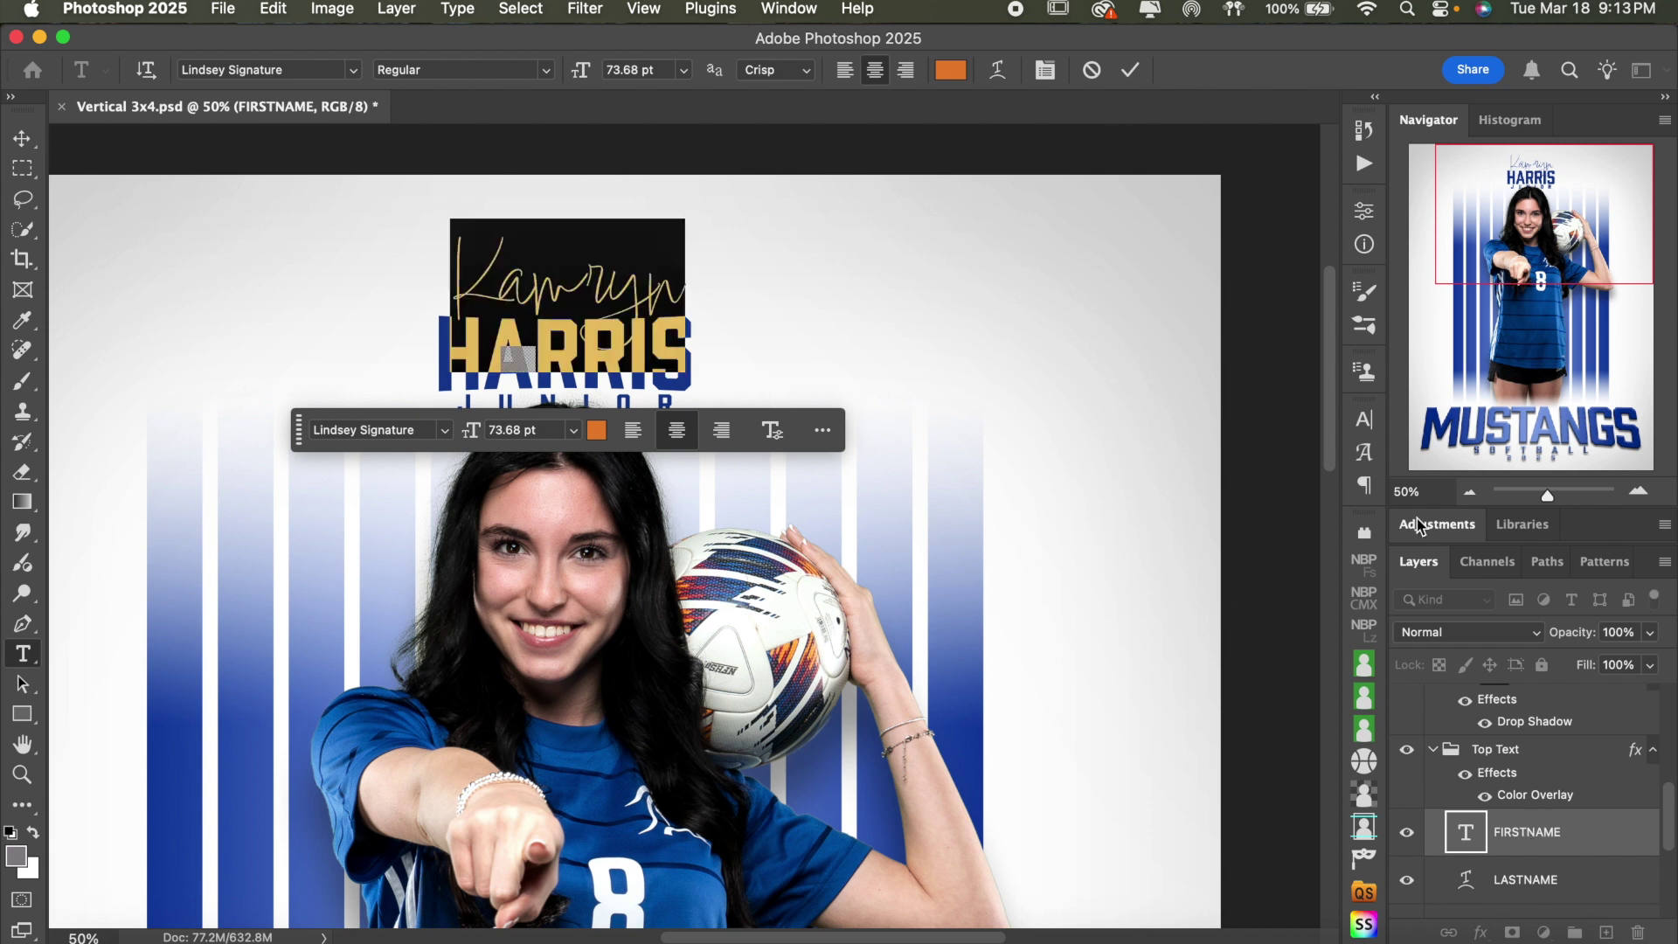
- Check the Glyphs and Character panels for the script font's alternates
left_click(1367, 455)
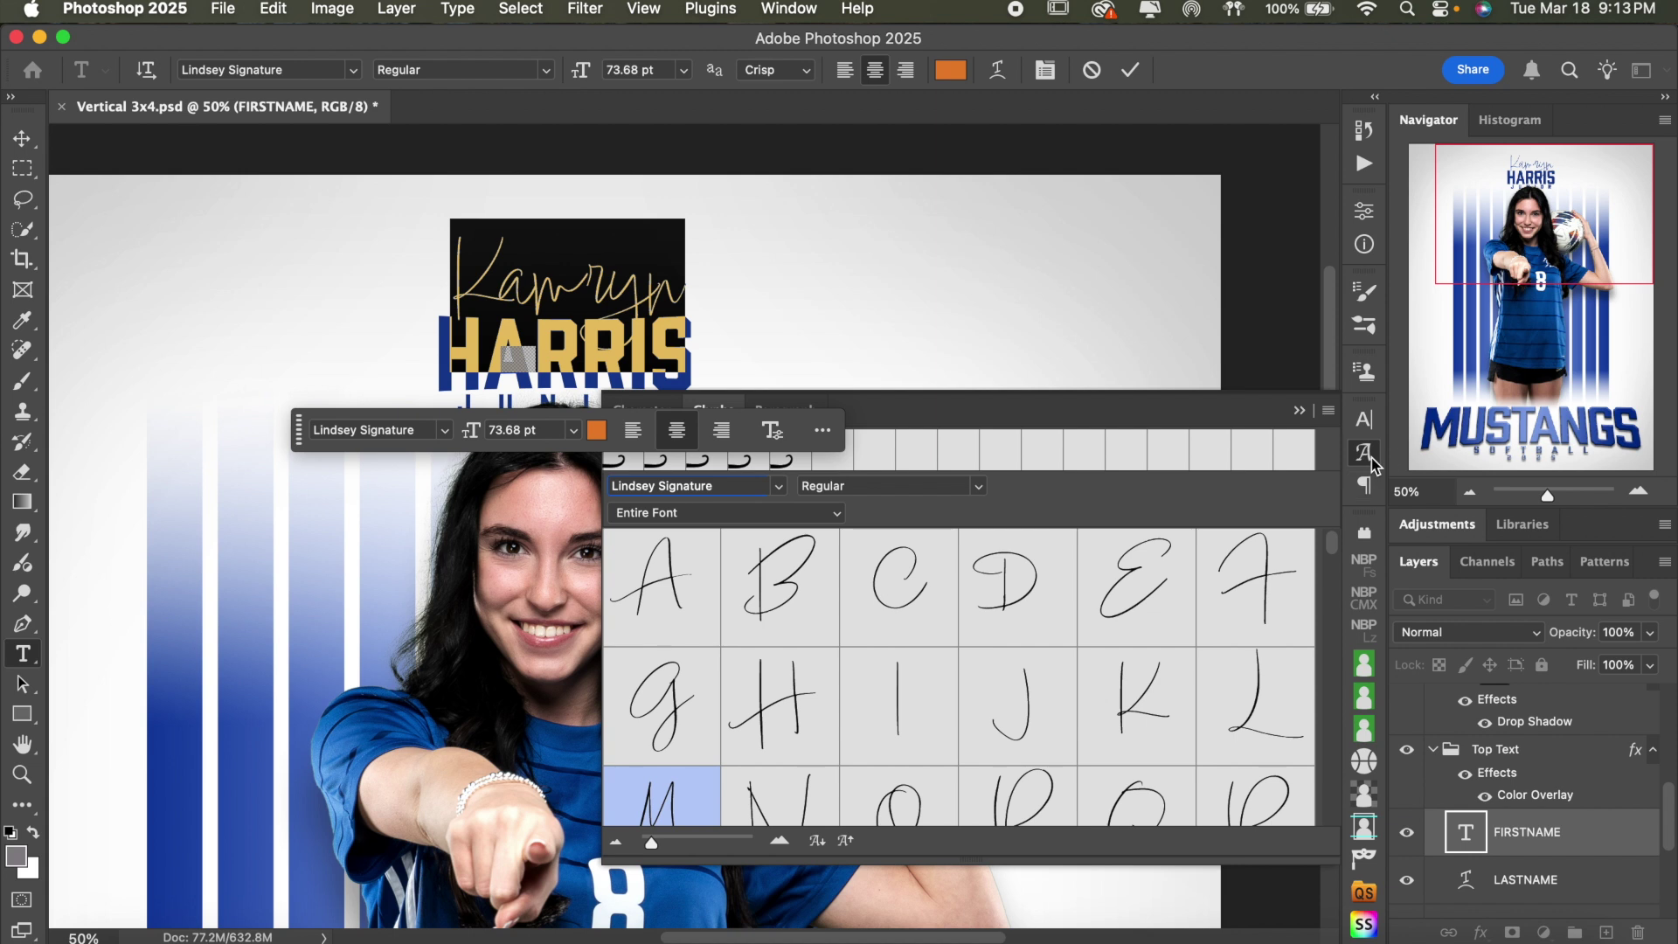
left_click(1369, 454)
left_click(1370, 421)
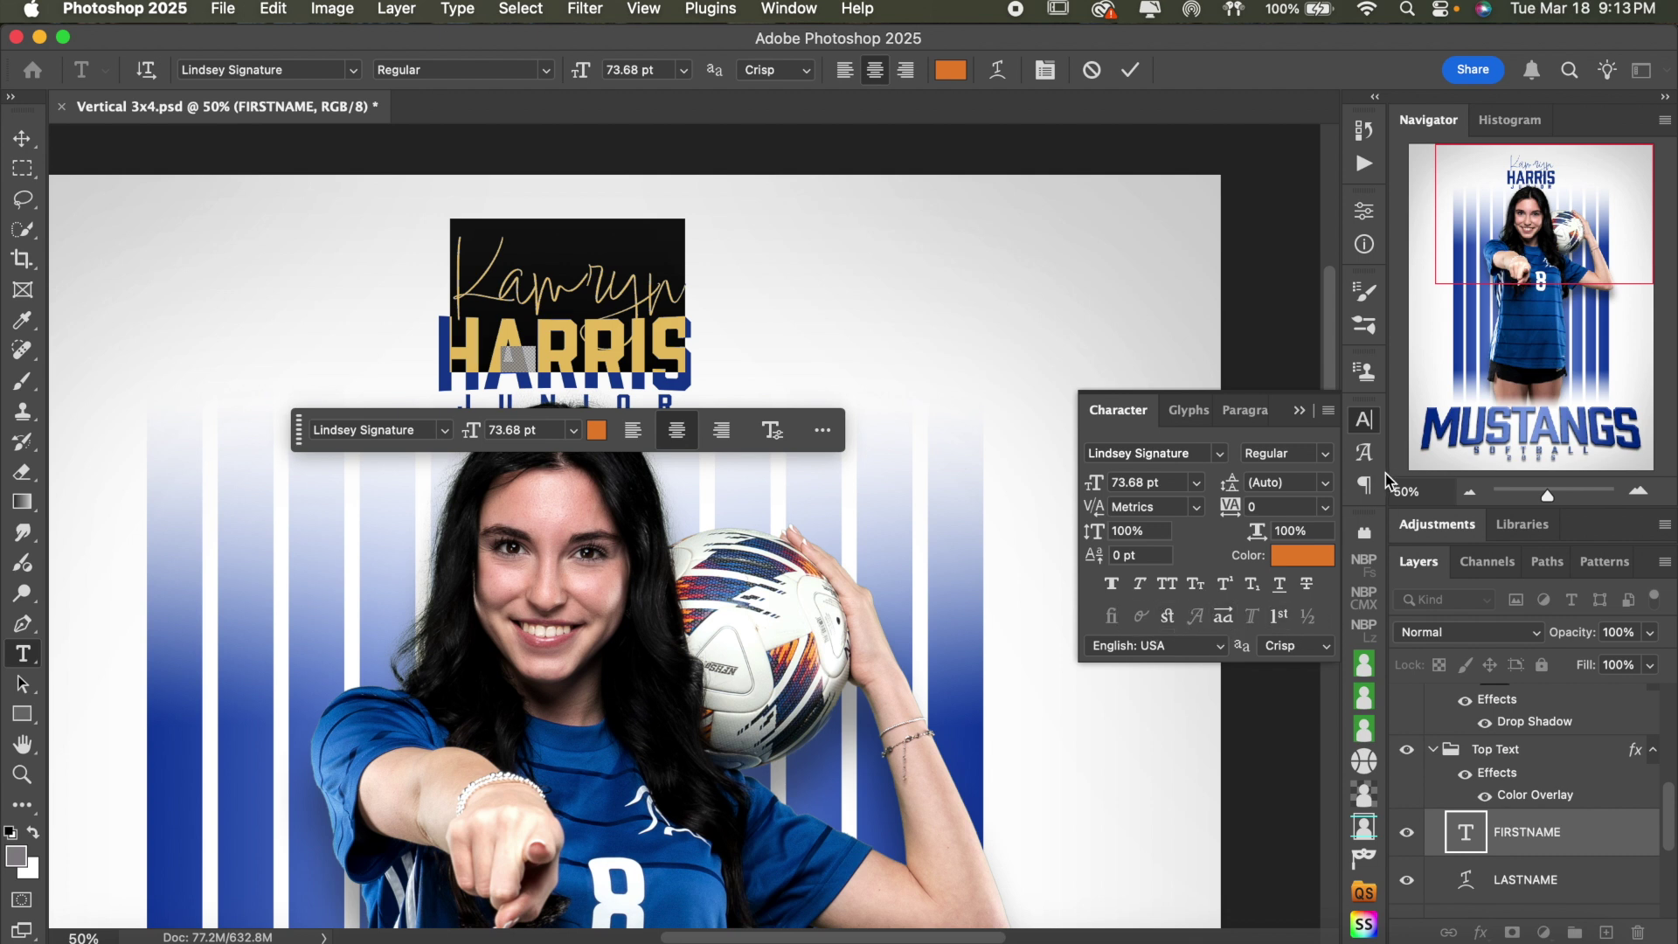
left_click(1368, 423)
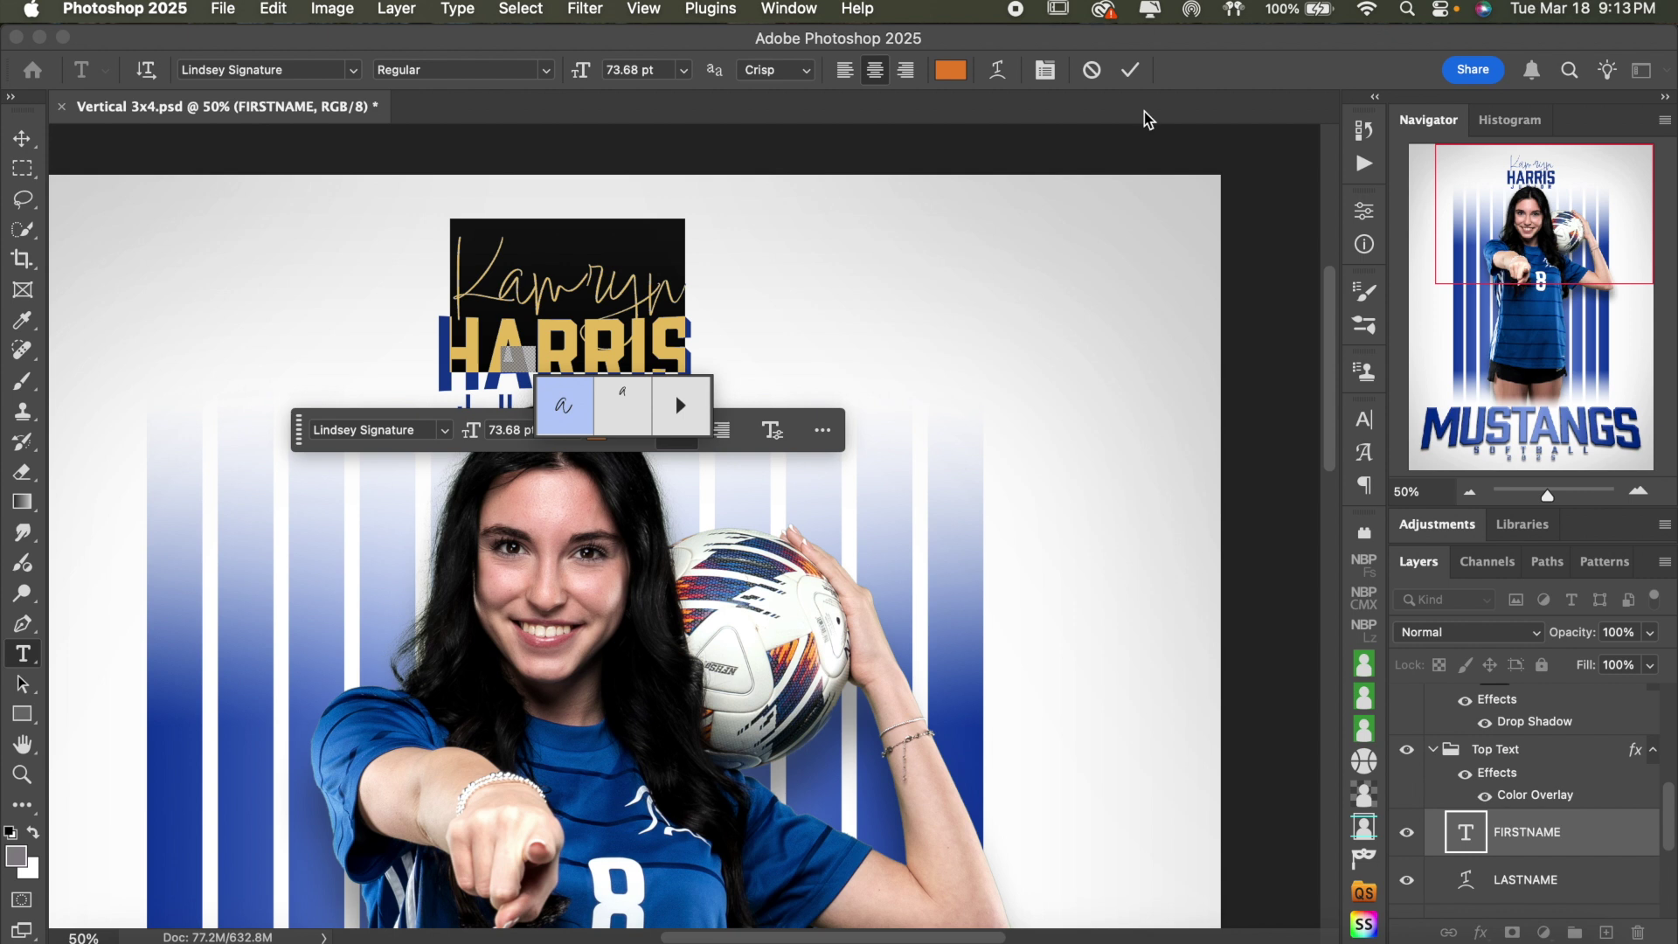
- Select the m and r letters of the new first name individually to inspect them
left_click(590, 299)
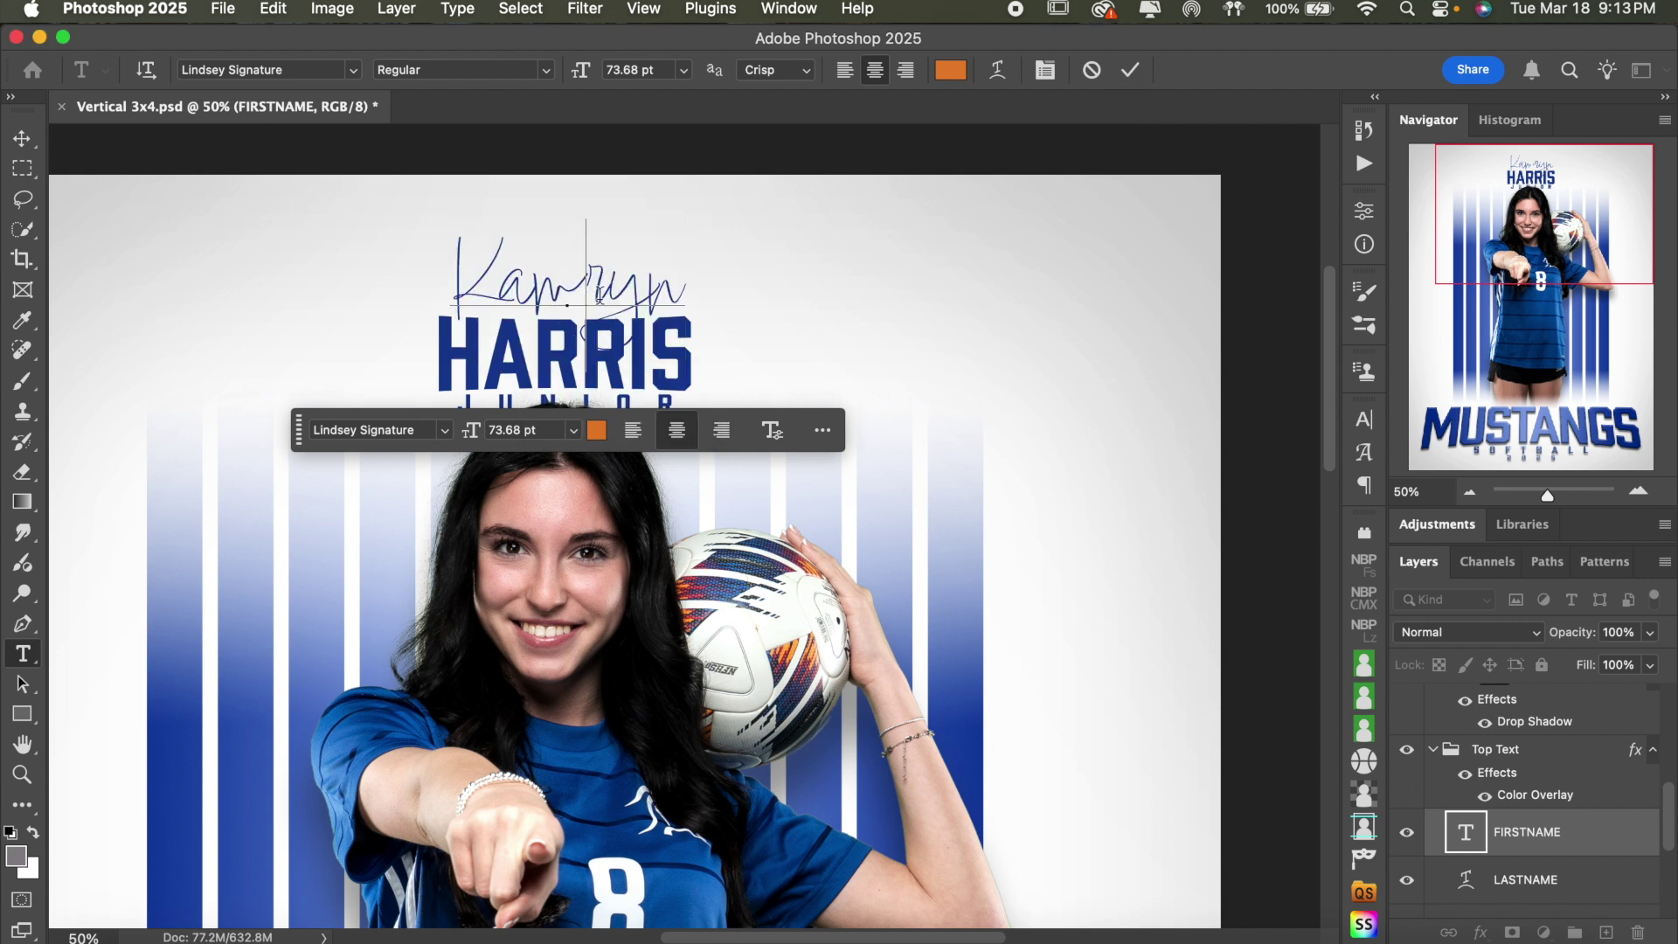
left_click_drag(609, 288, 553, 288)
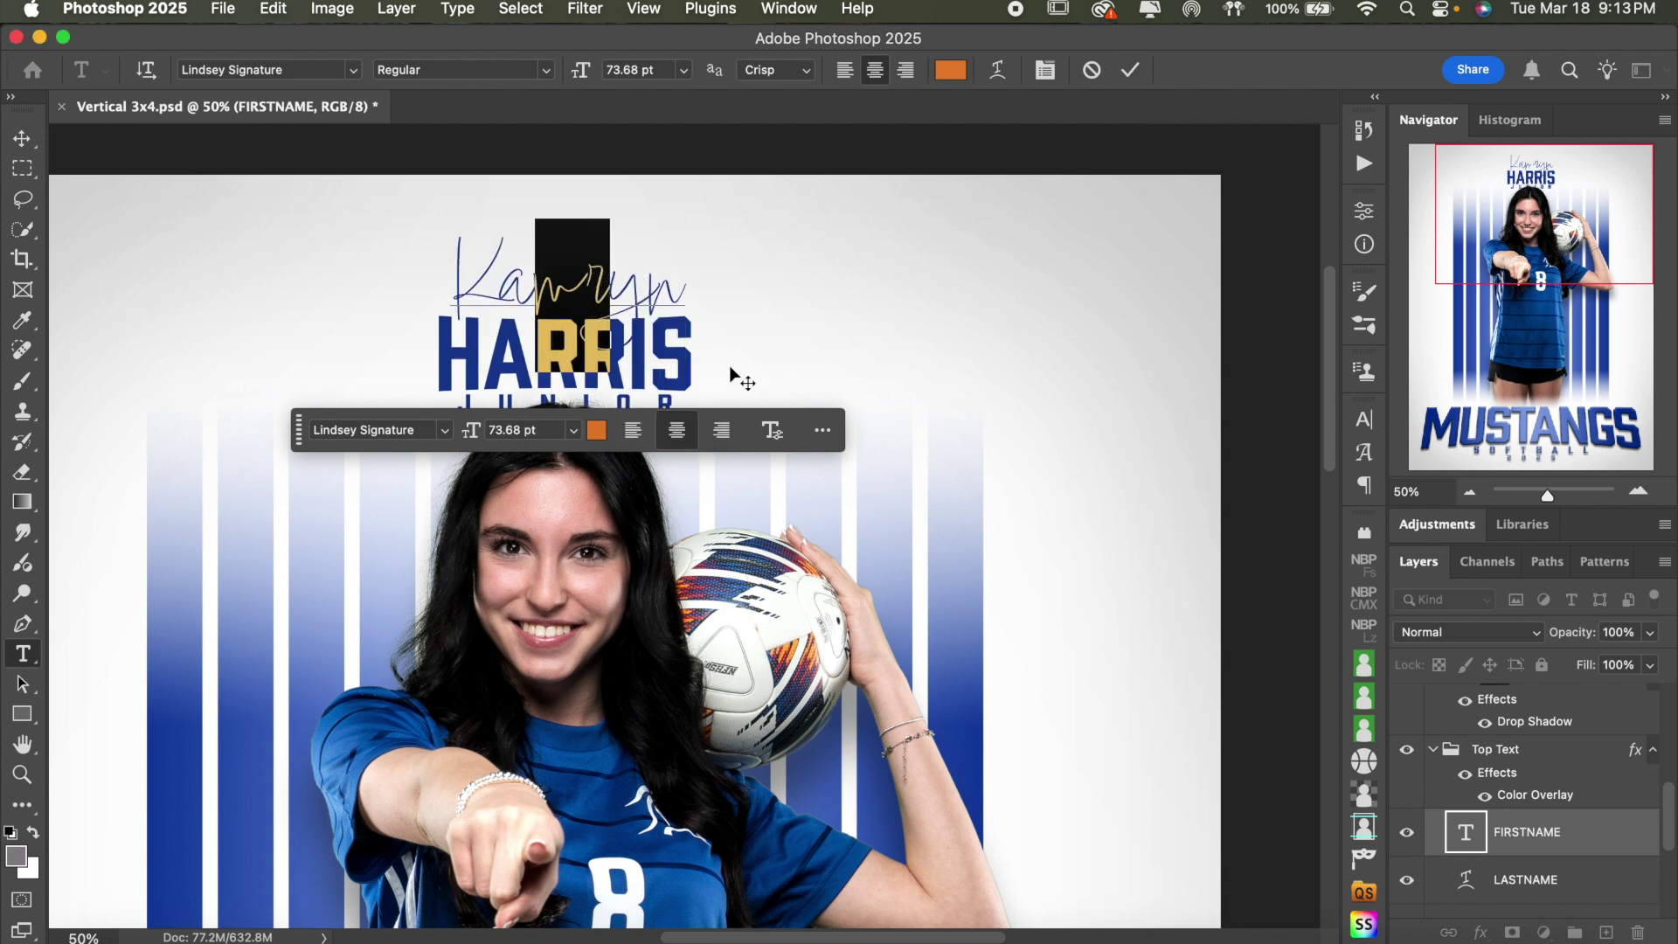
left_click(591, 283)
double_click(592, 283)
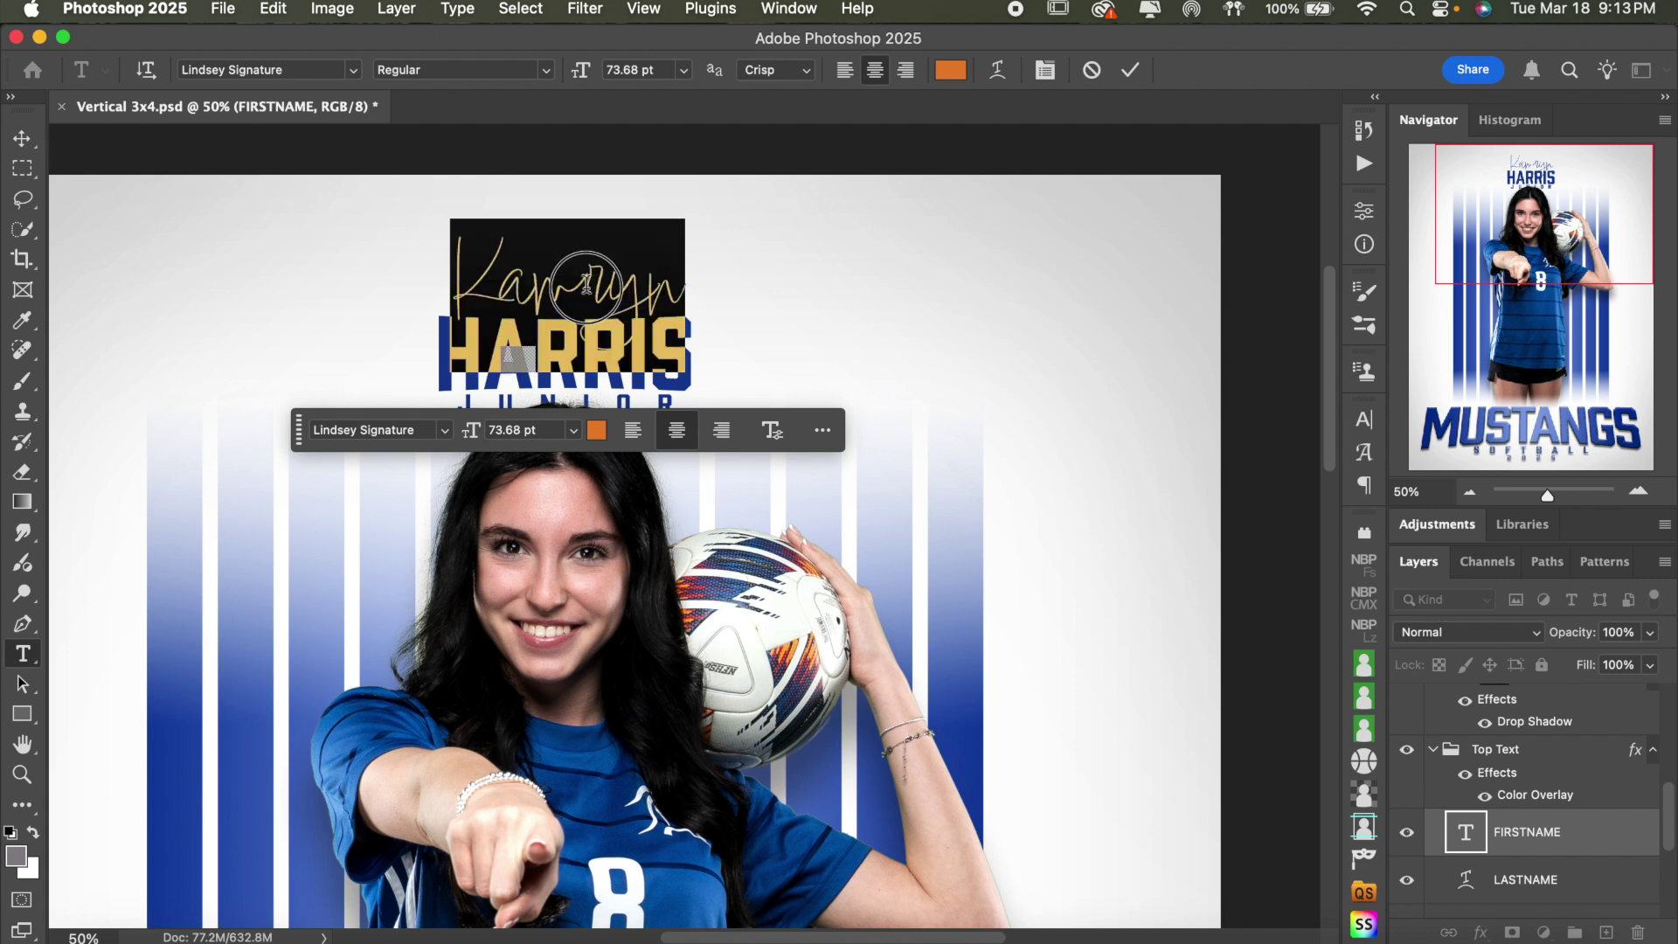
left_click(577, 295)
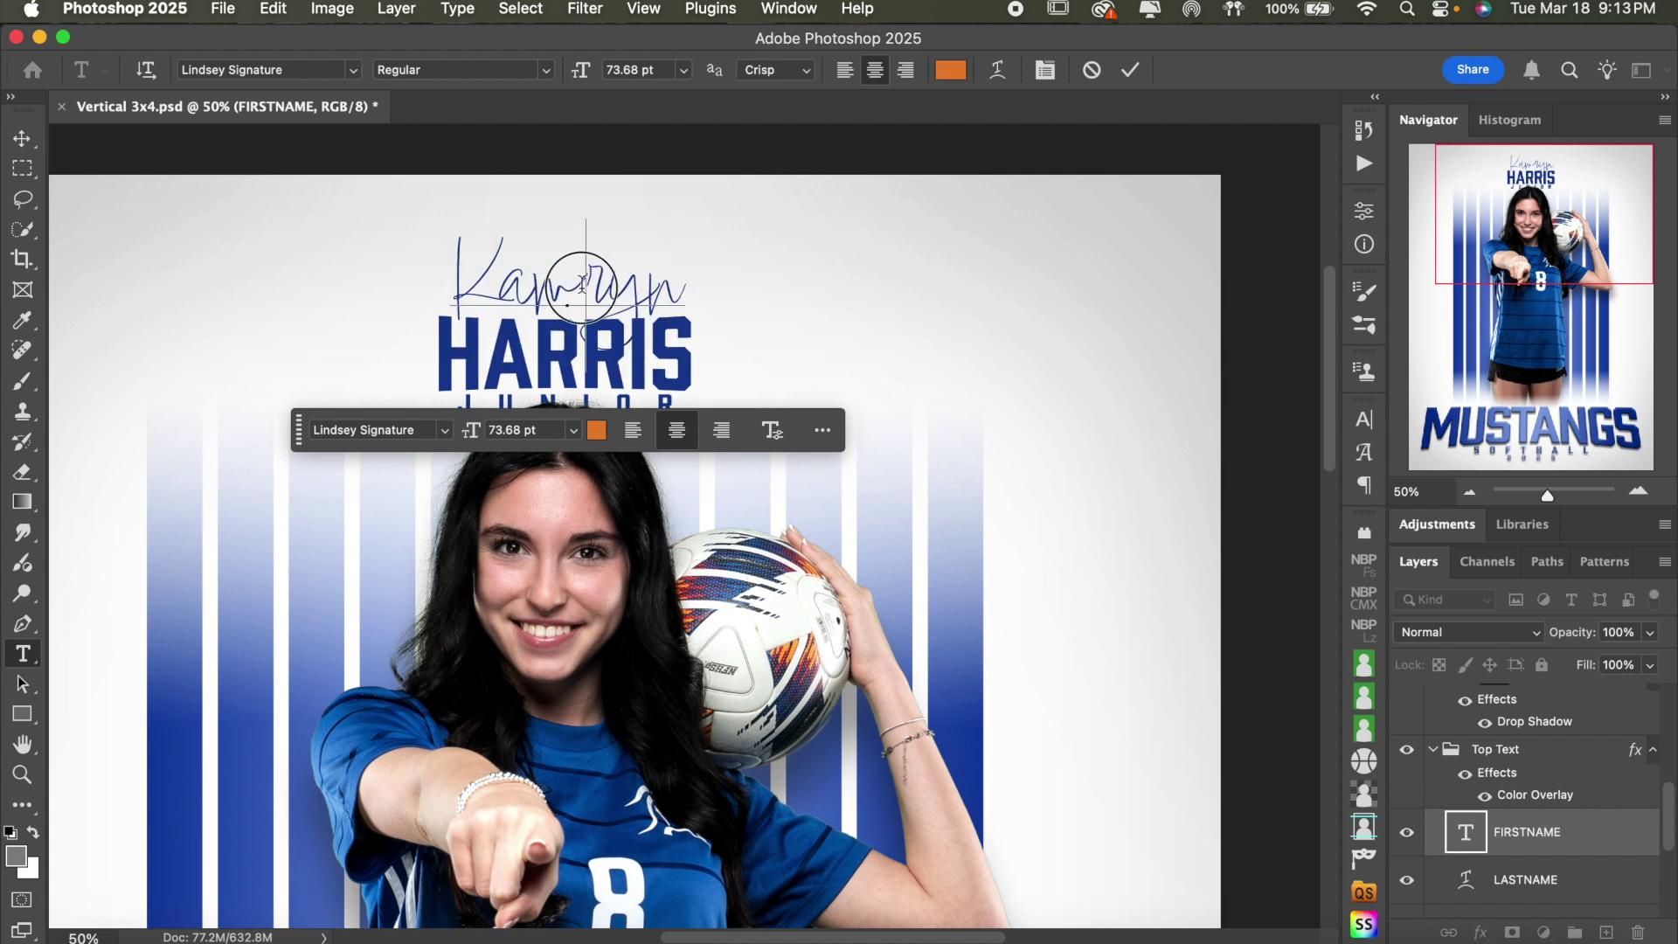
left_click_drag(582, 285, 552, 285)
left_click(591, 283)
left_click_drag(609, 283, 593, 281)
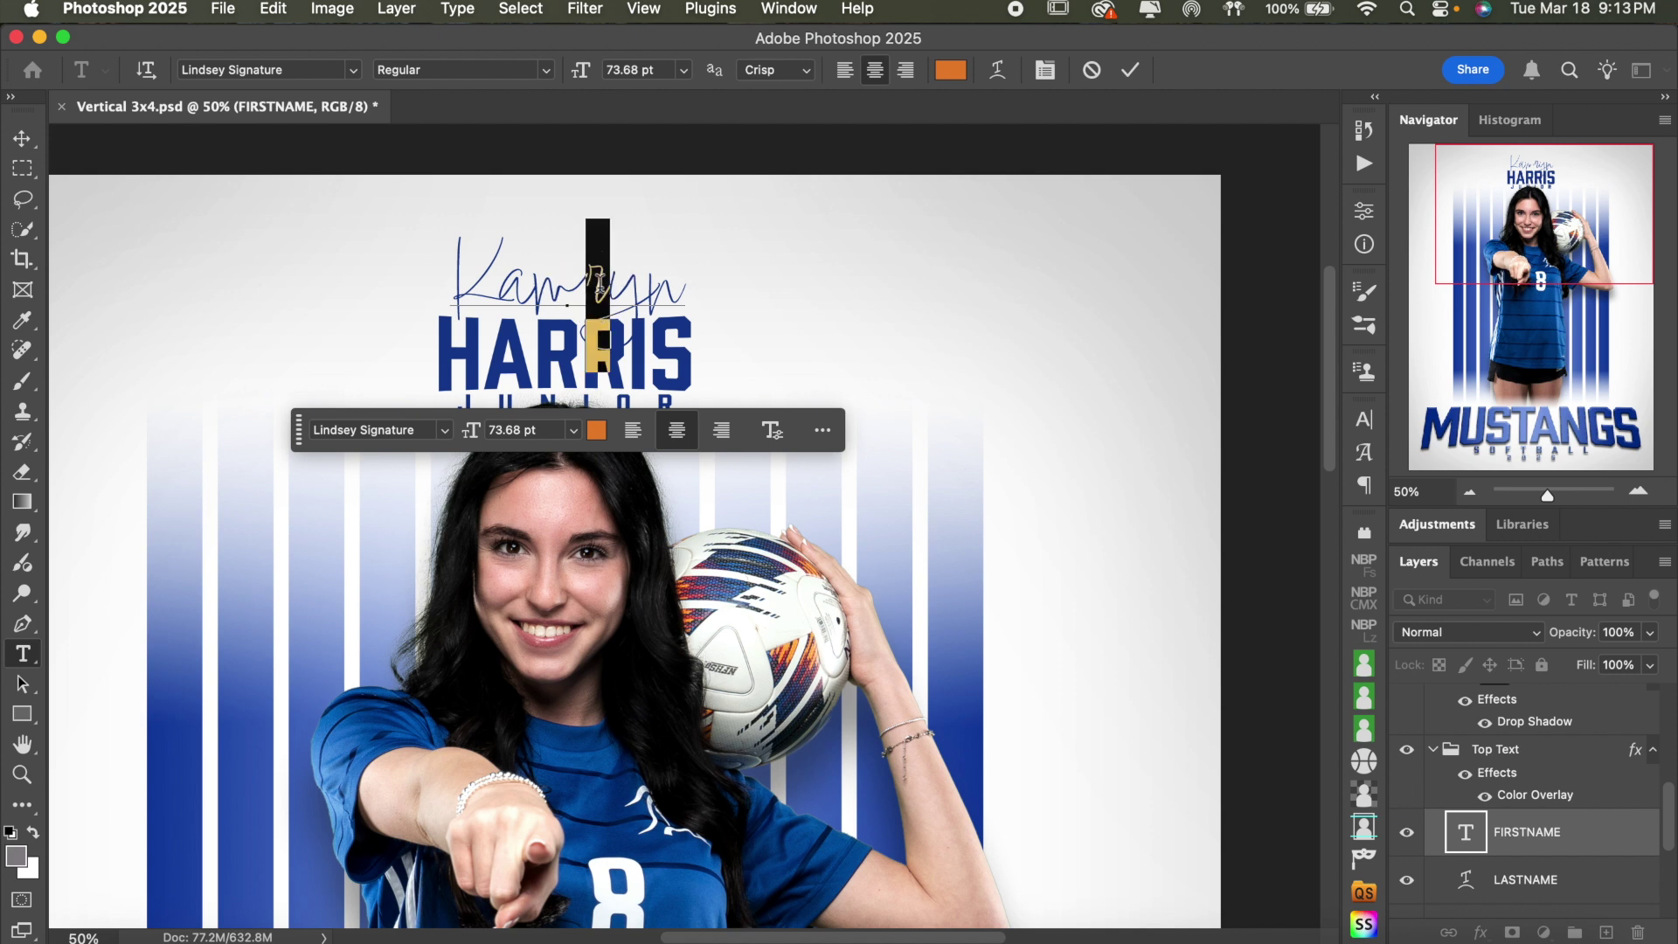
left_click(593, 281)
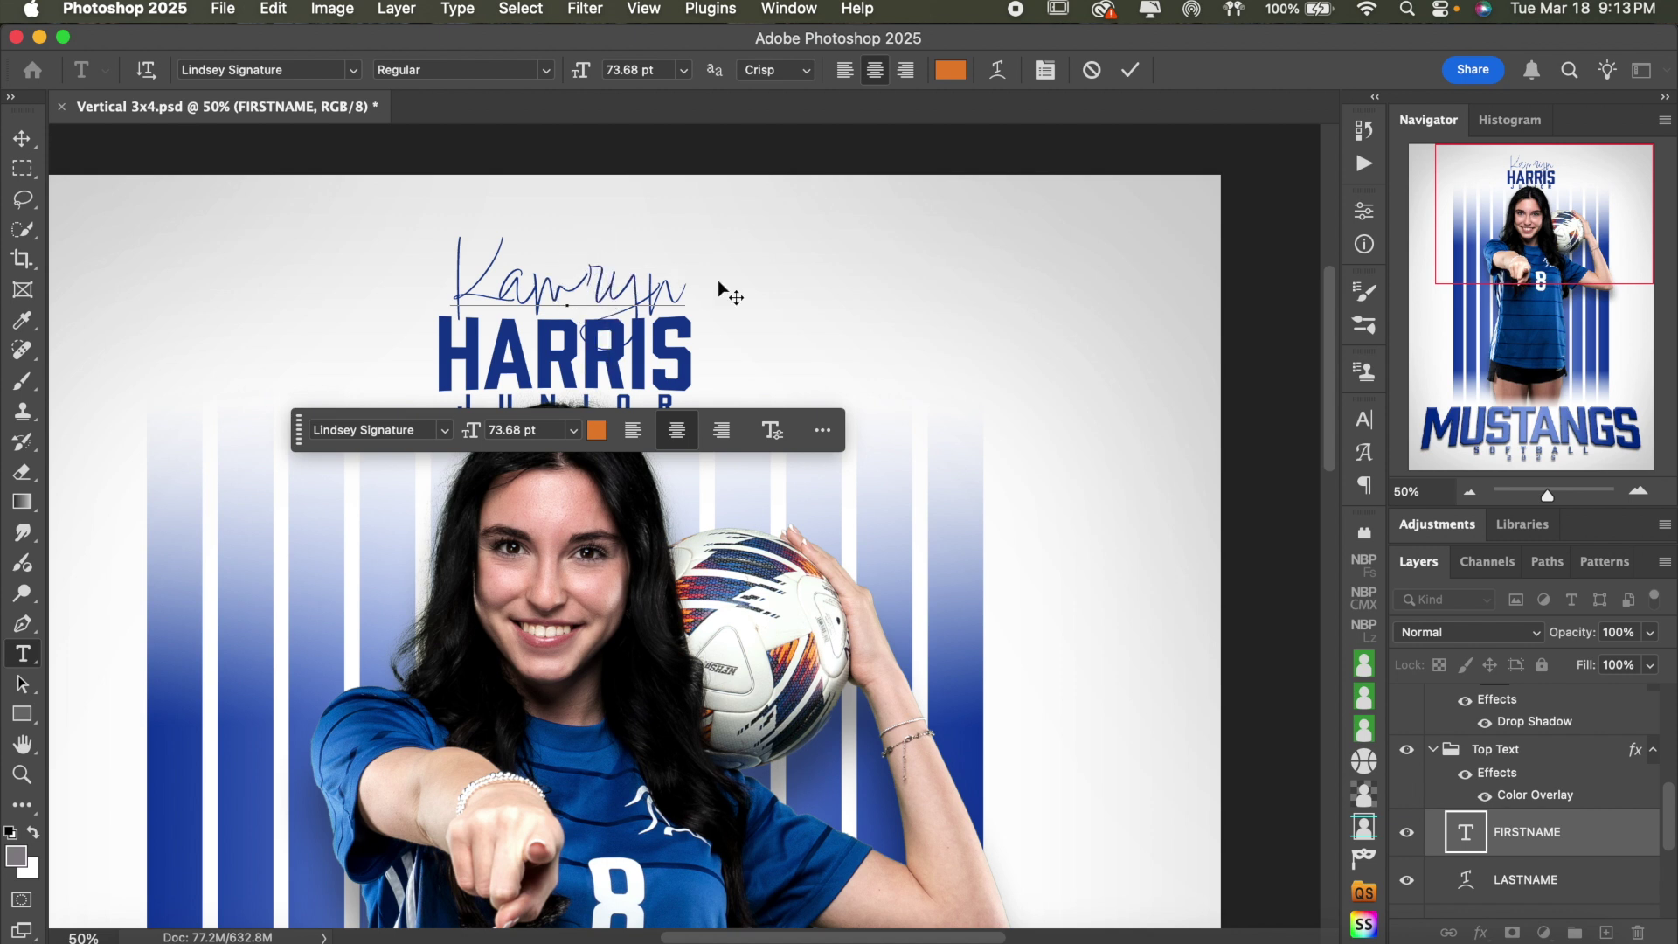
- Zoom in to 100%, tighten the kerning inside the first name, and commit
left_click(1639, 491)
scroll(1024, 352, "up", 3)
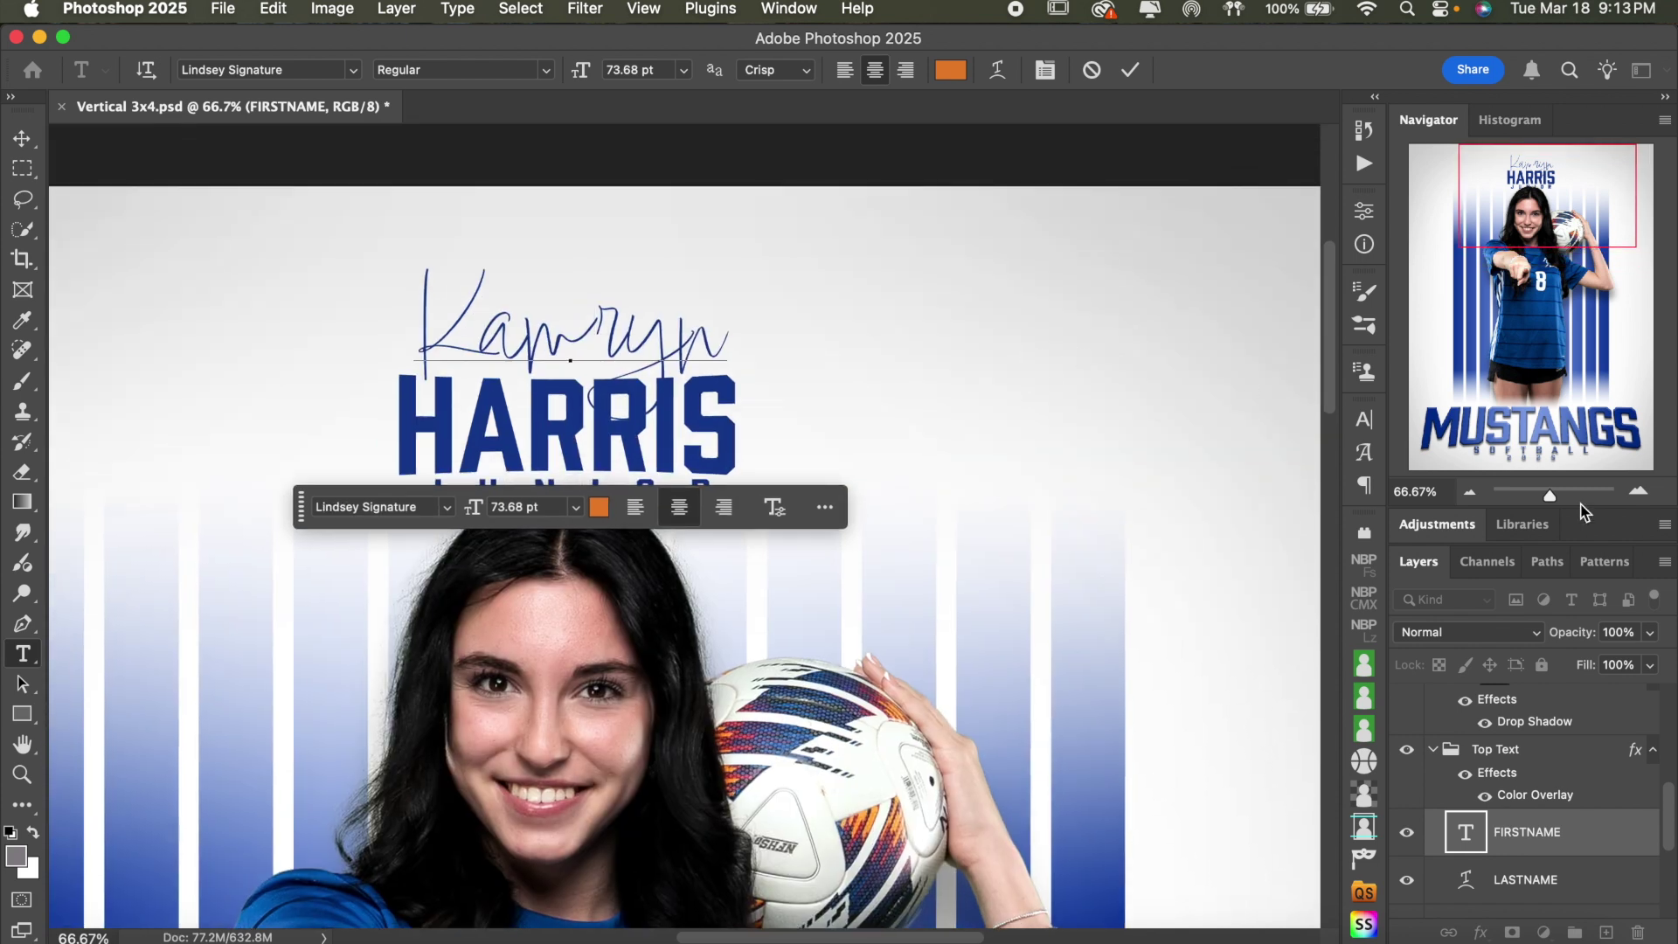
left_click(1639, 491)
scroll(966, 328, "up", 2)
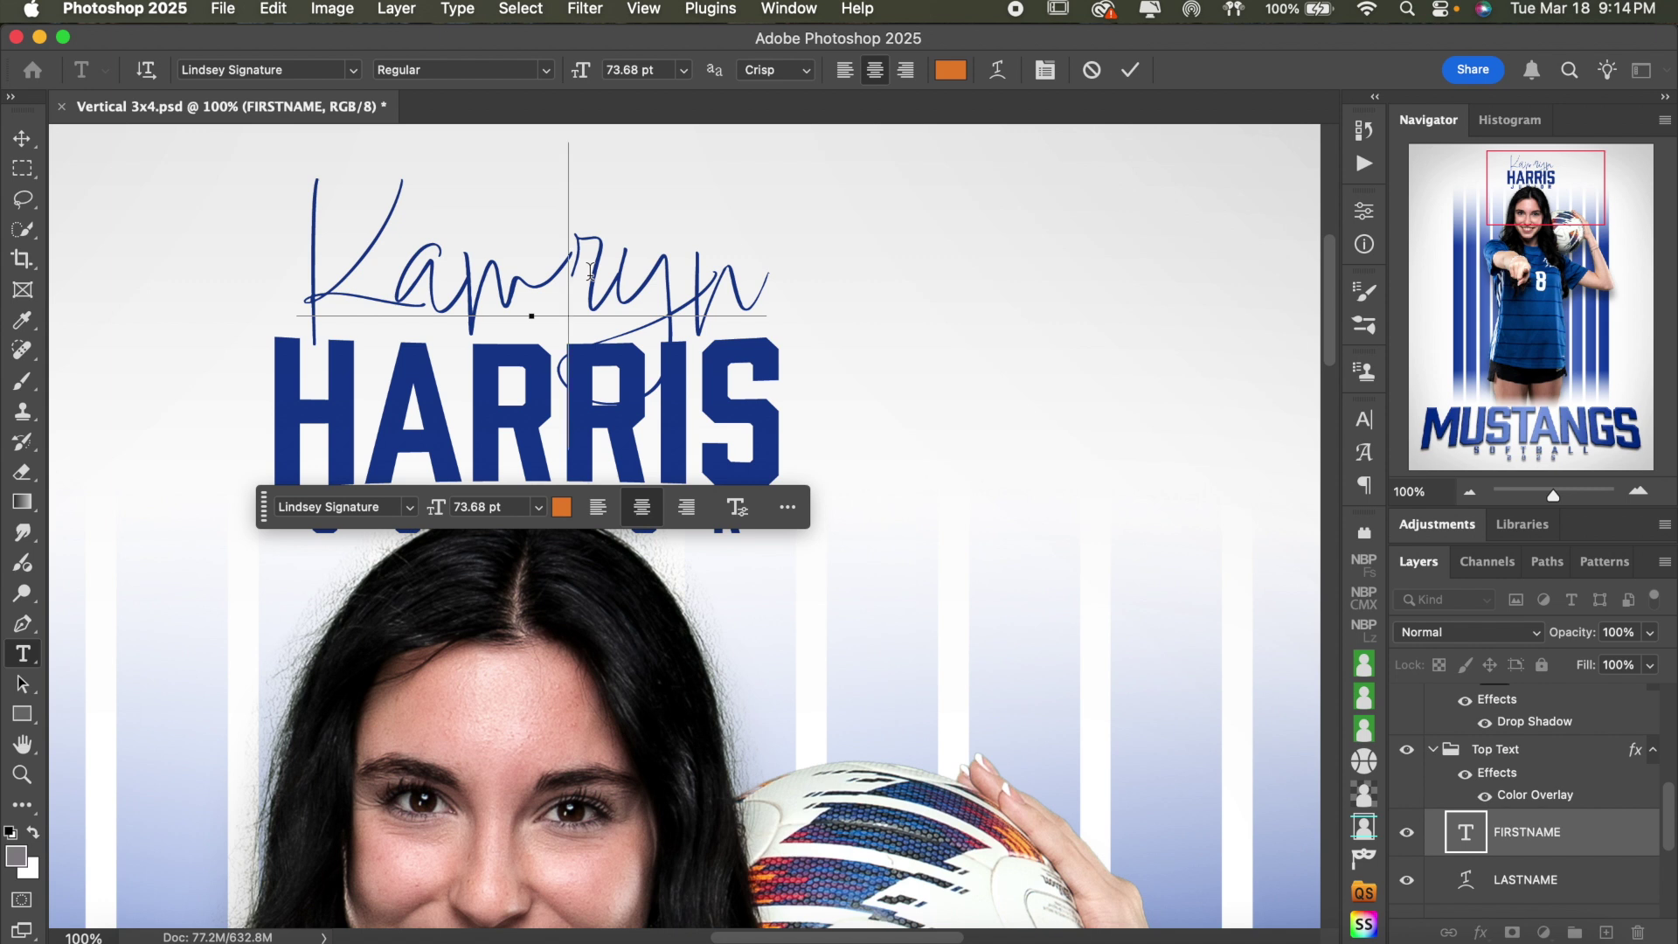
key("alt+Left")
key("alt+Left")
key("alt+Left")
key("alt+Left")
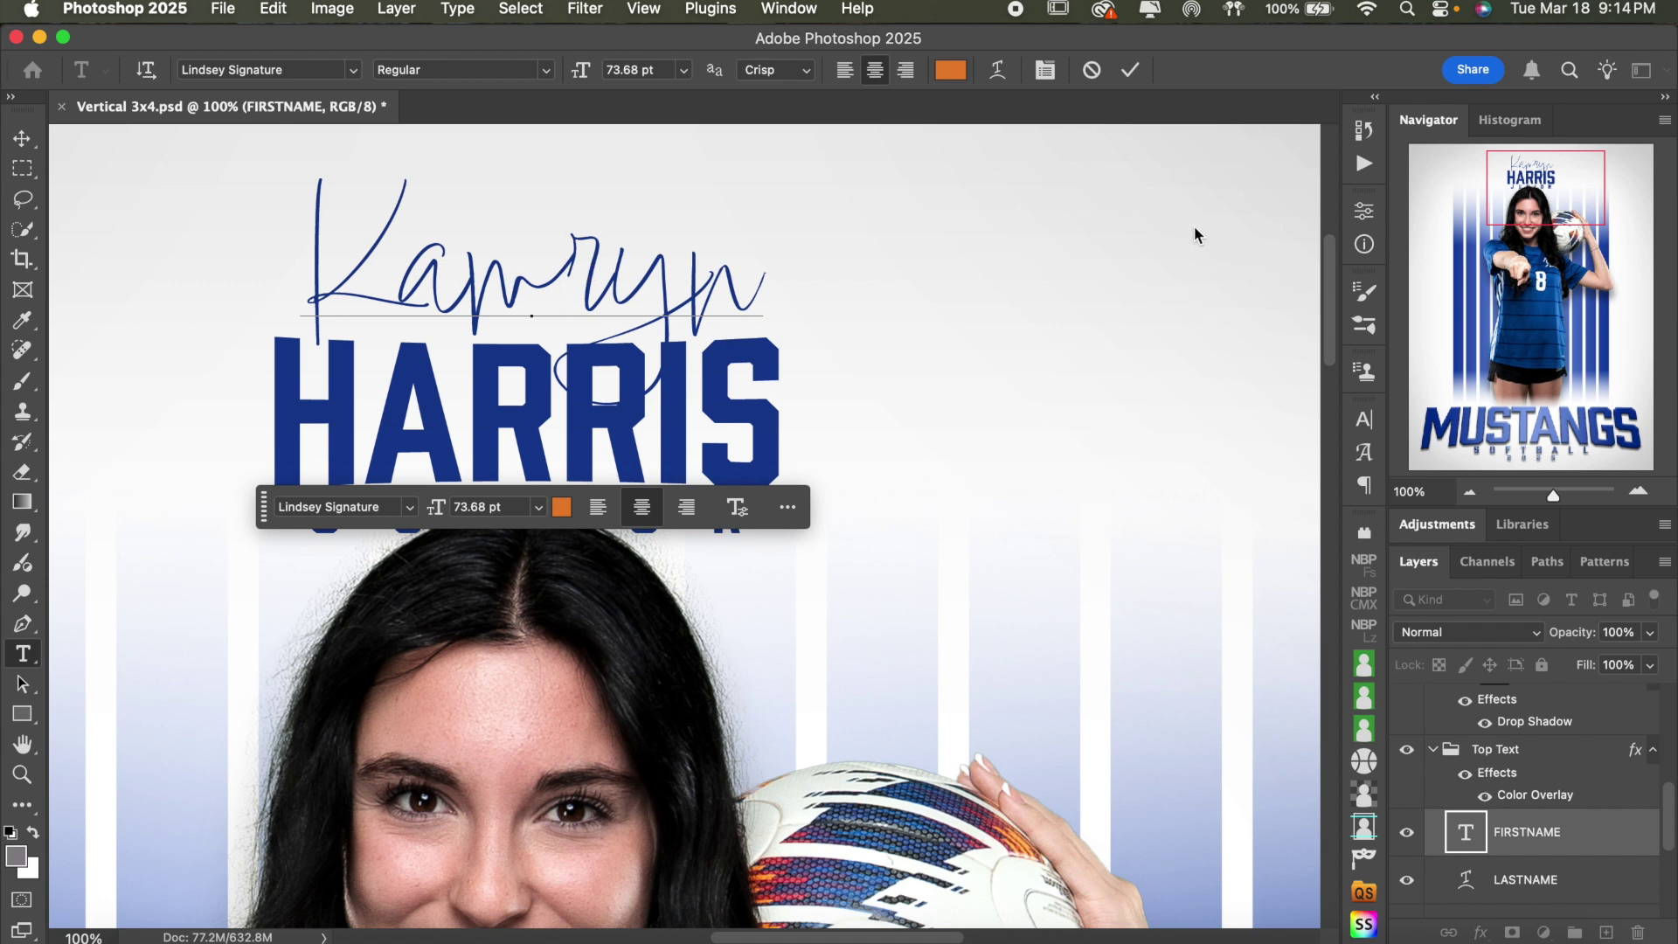
left_click(1130, 72)
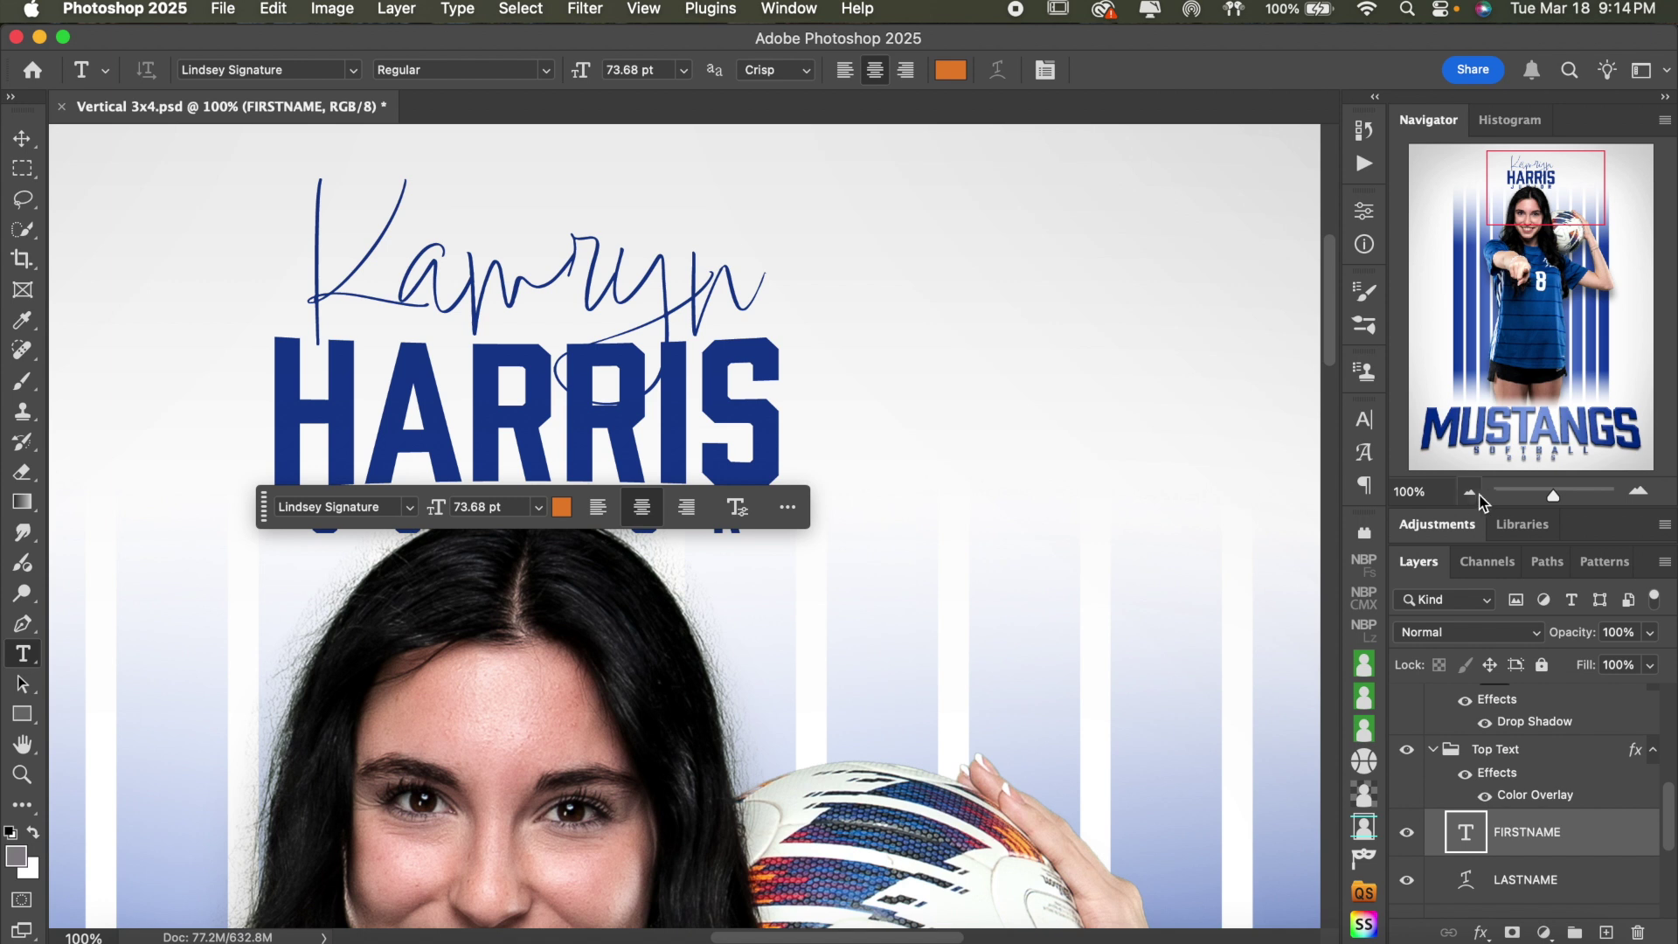
- Zoom back out to 50% and finish editing the first-name text
left_click(1471, 493)
left_click(697, 458)
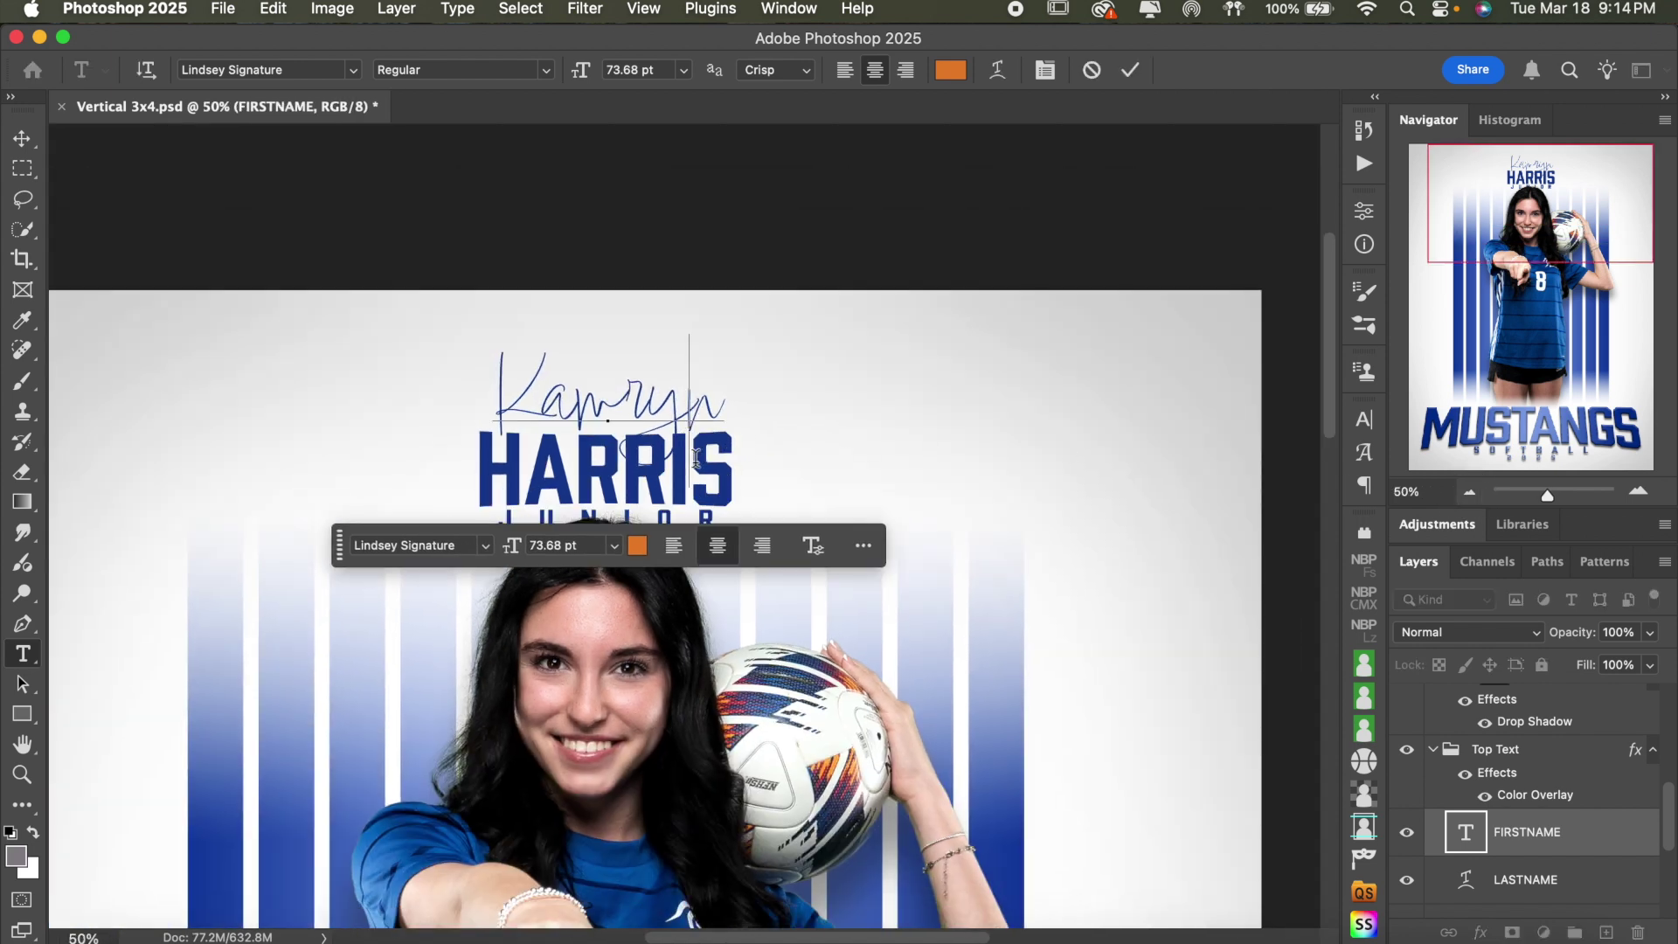
key("super+a")
left_click(1093, 73)
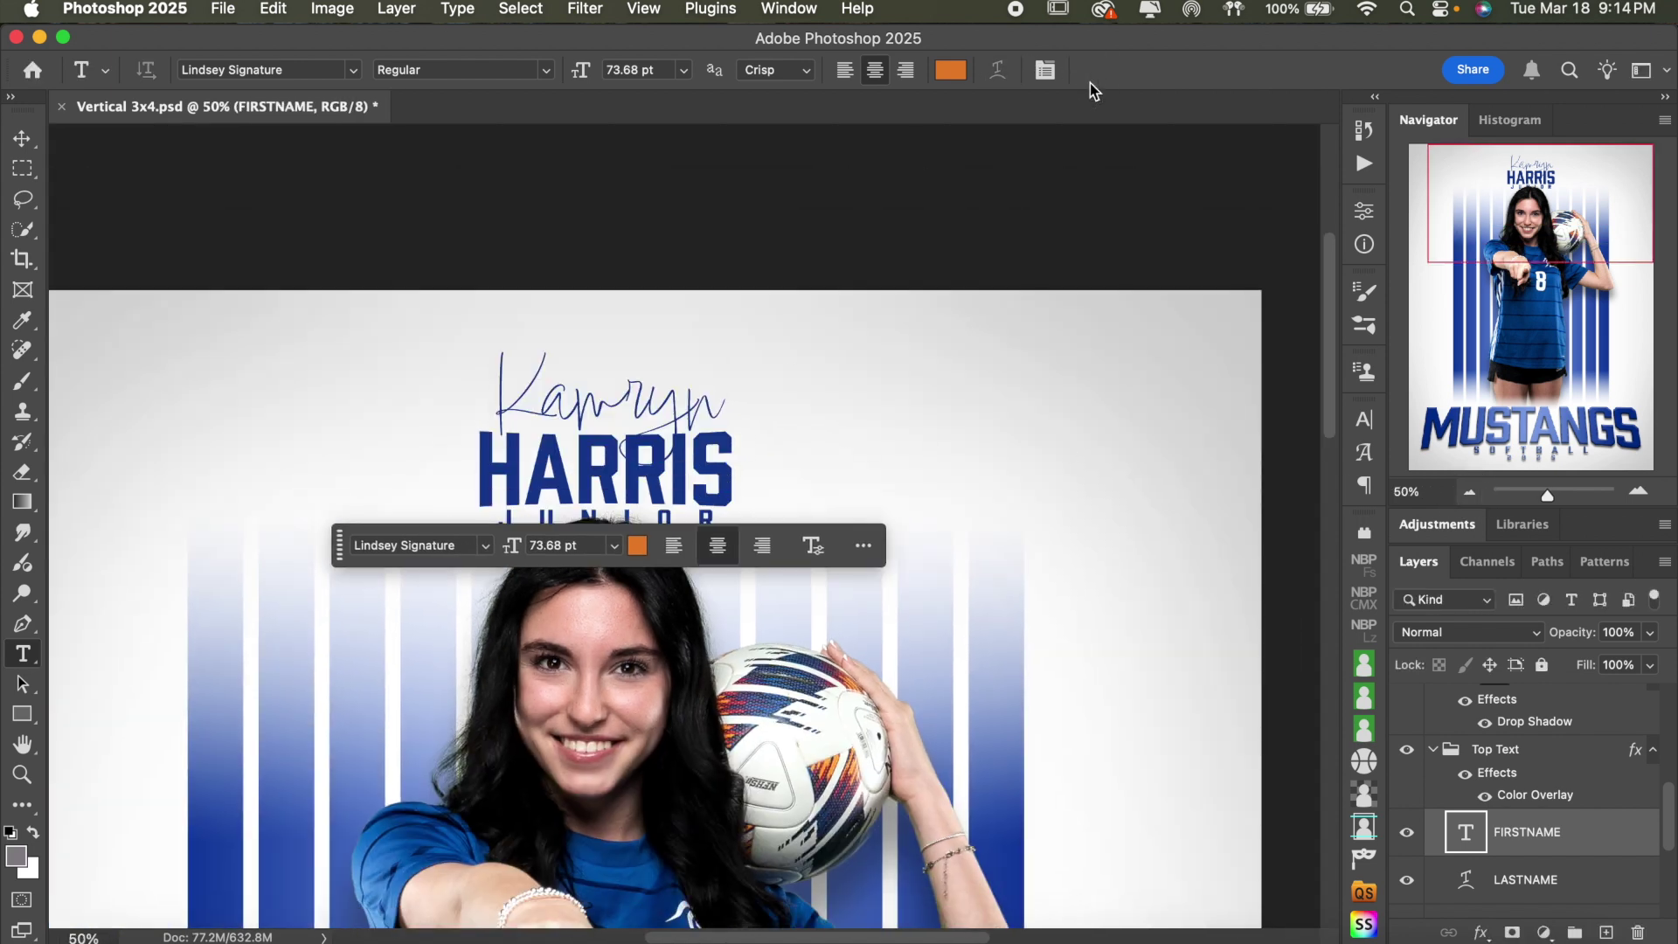
- Replace the surname HARRIS with CARPENTER and select the new text
left_click(722, 493)
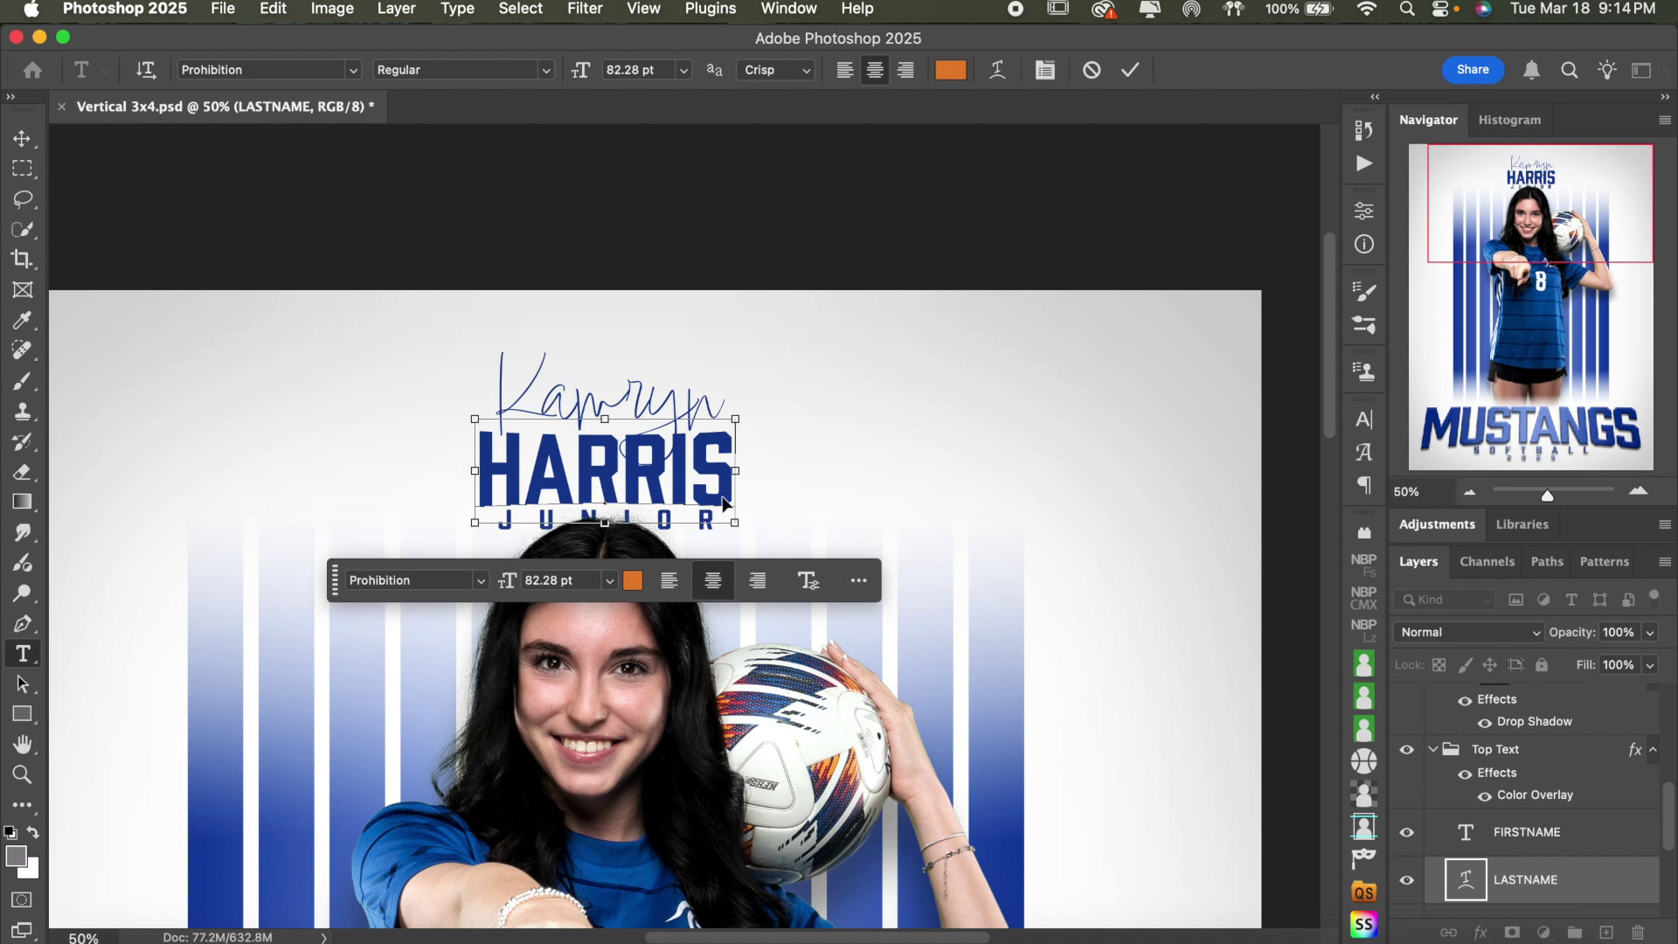
key("super+a")
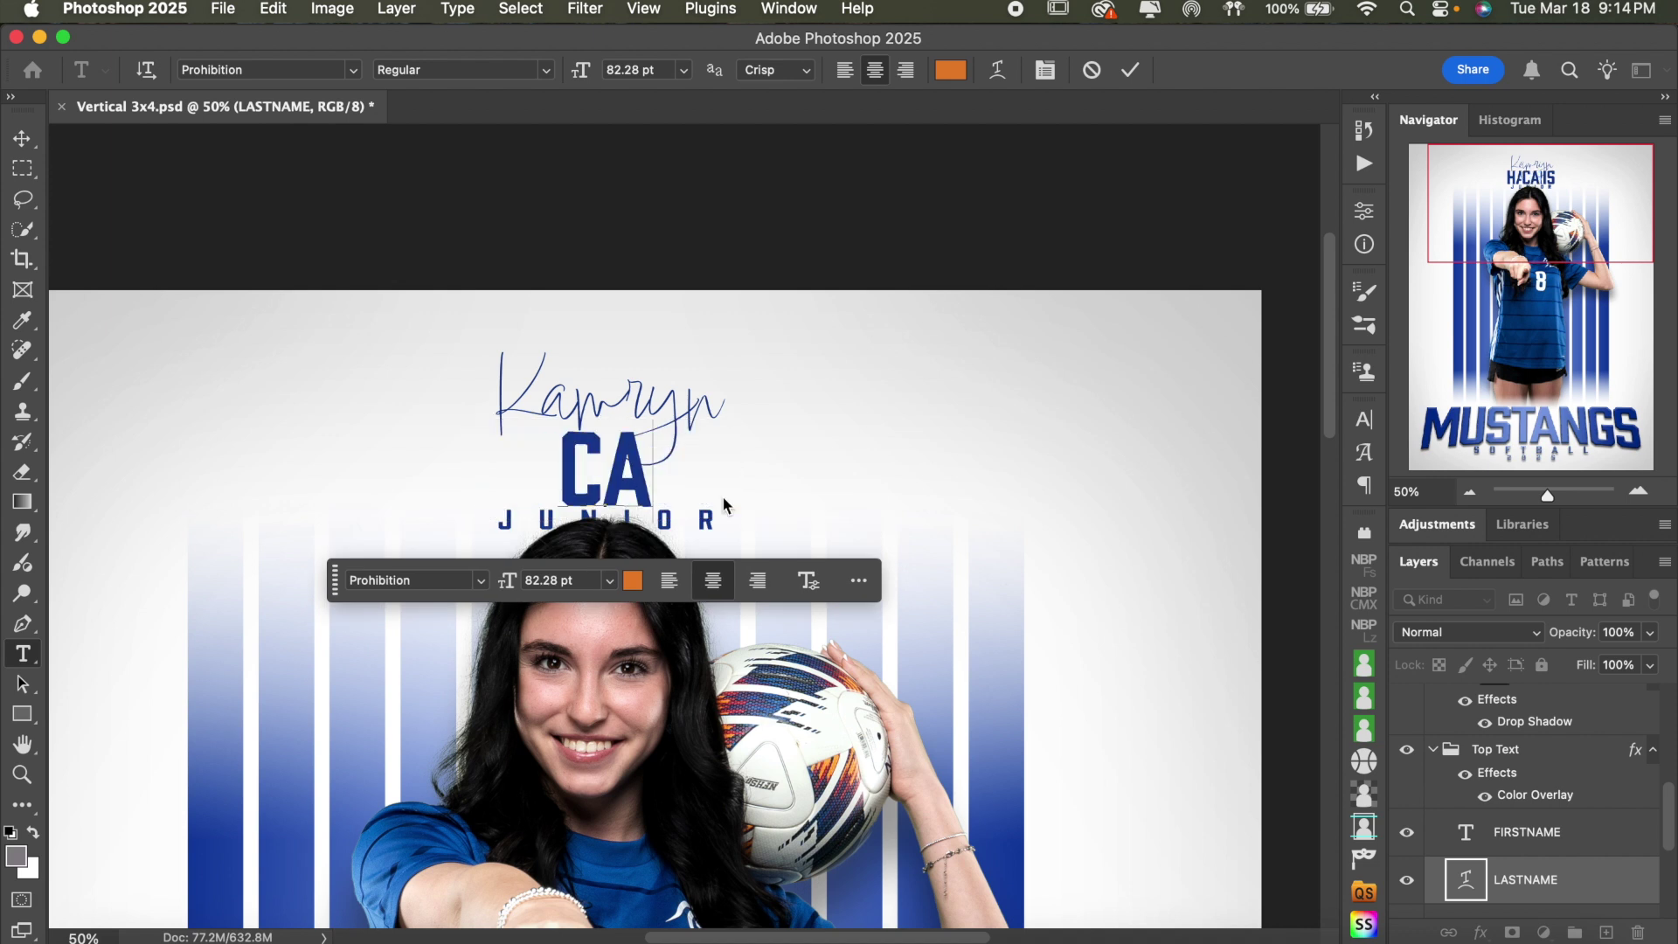
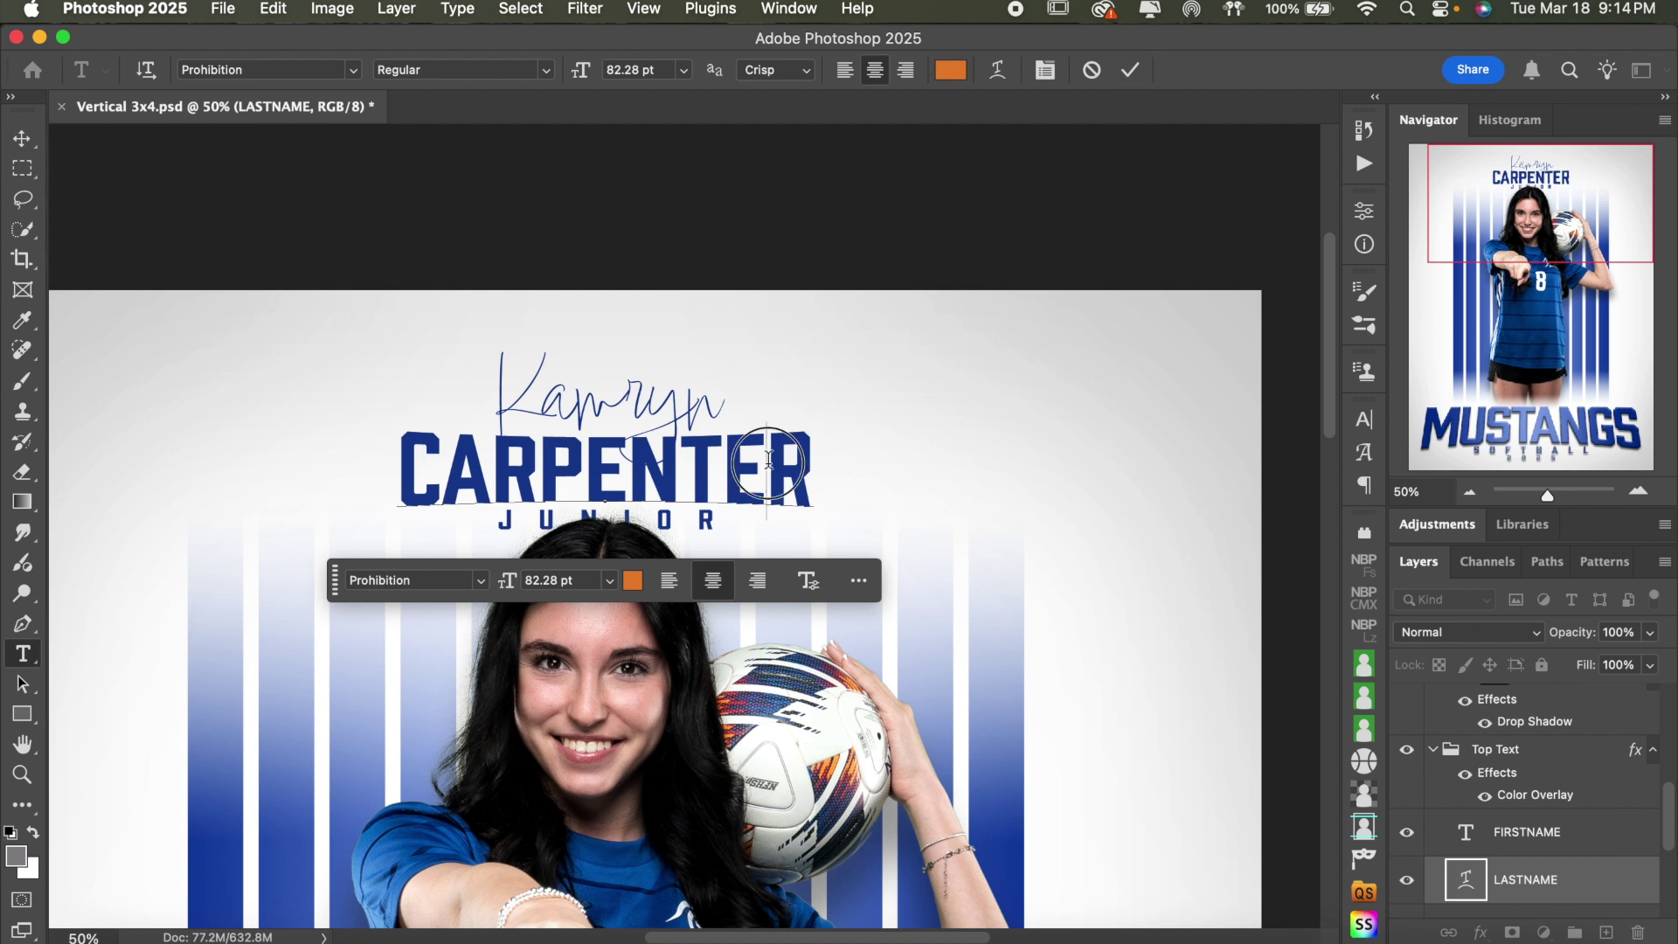
key("super+a")
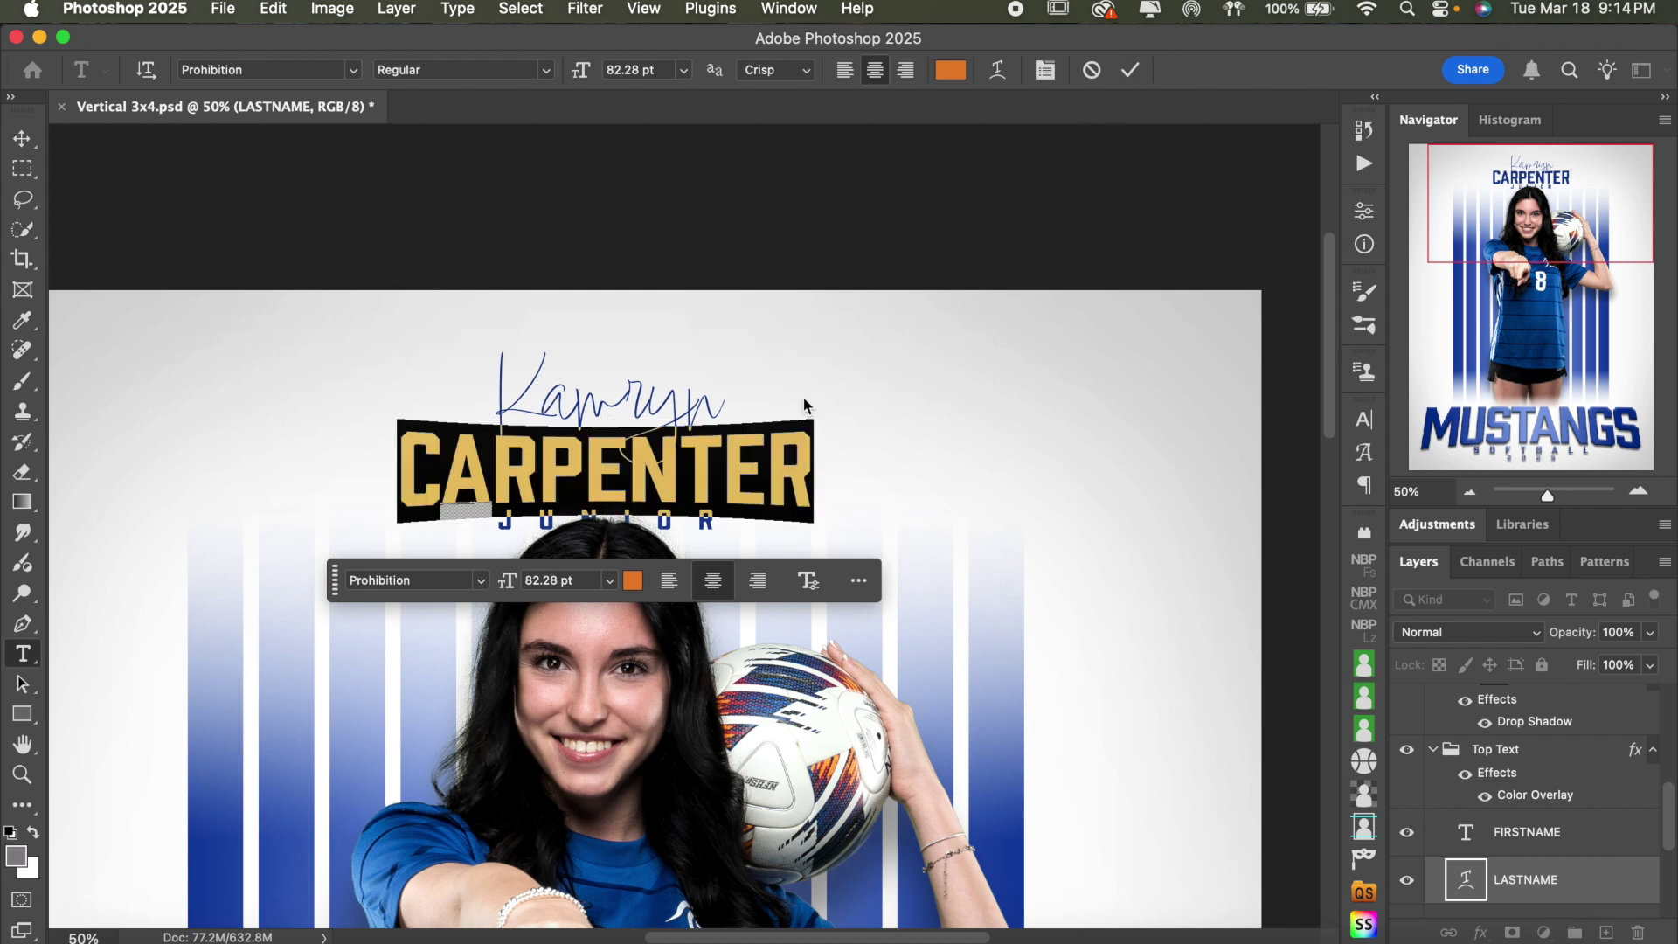
- Keep the surname's Bulge warp but flatten its bend to about -1, and commit
left_click(999, 73)
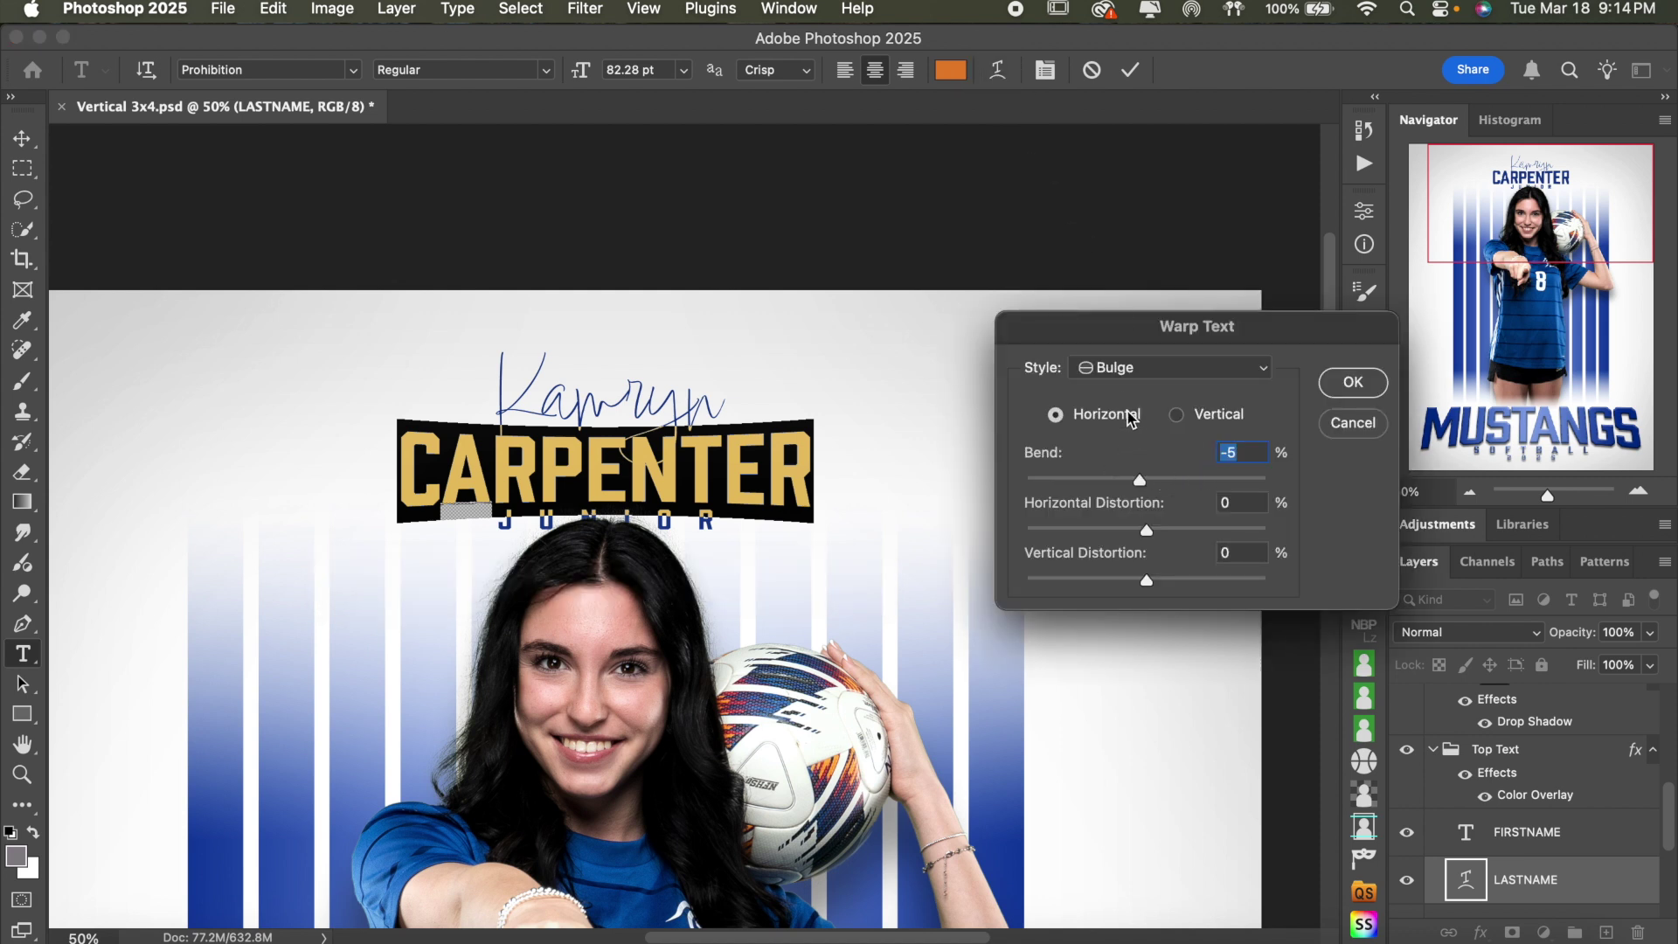
left_click(1124, 374)
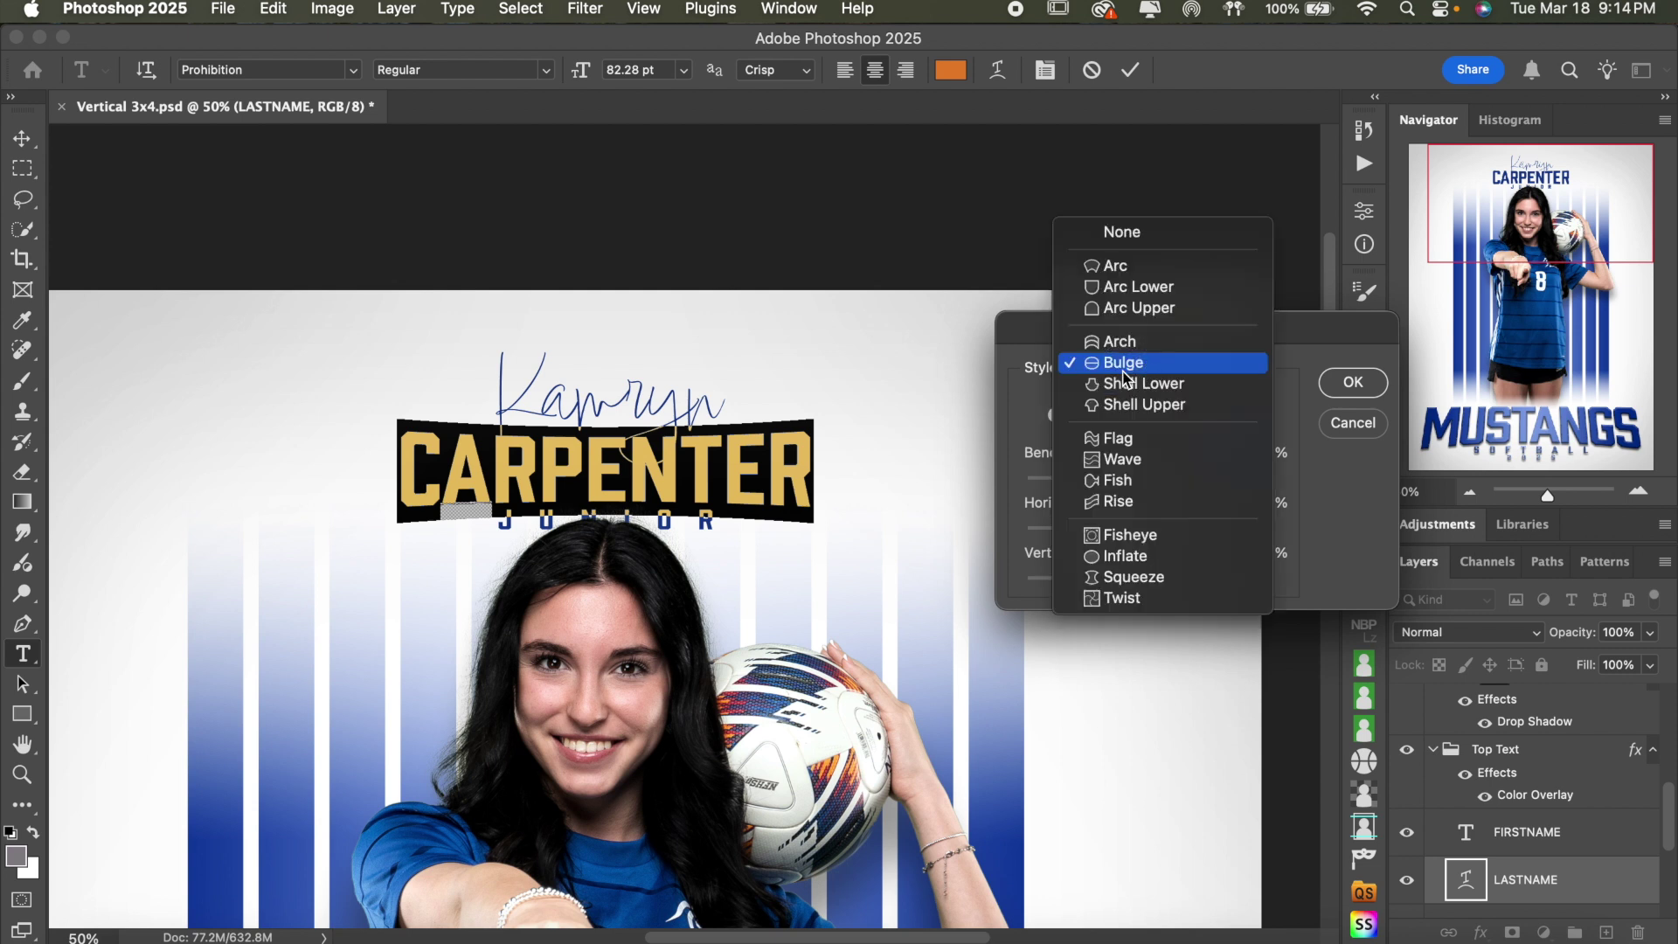
left_click(1125, 363)
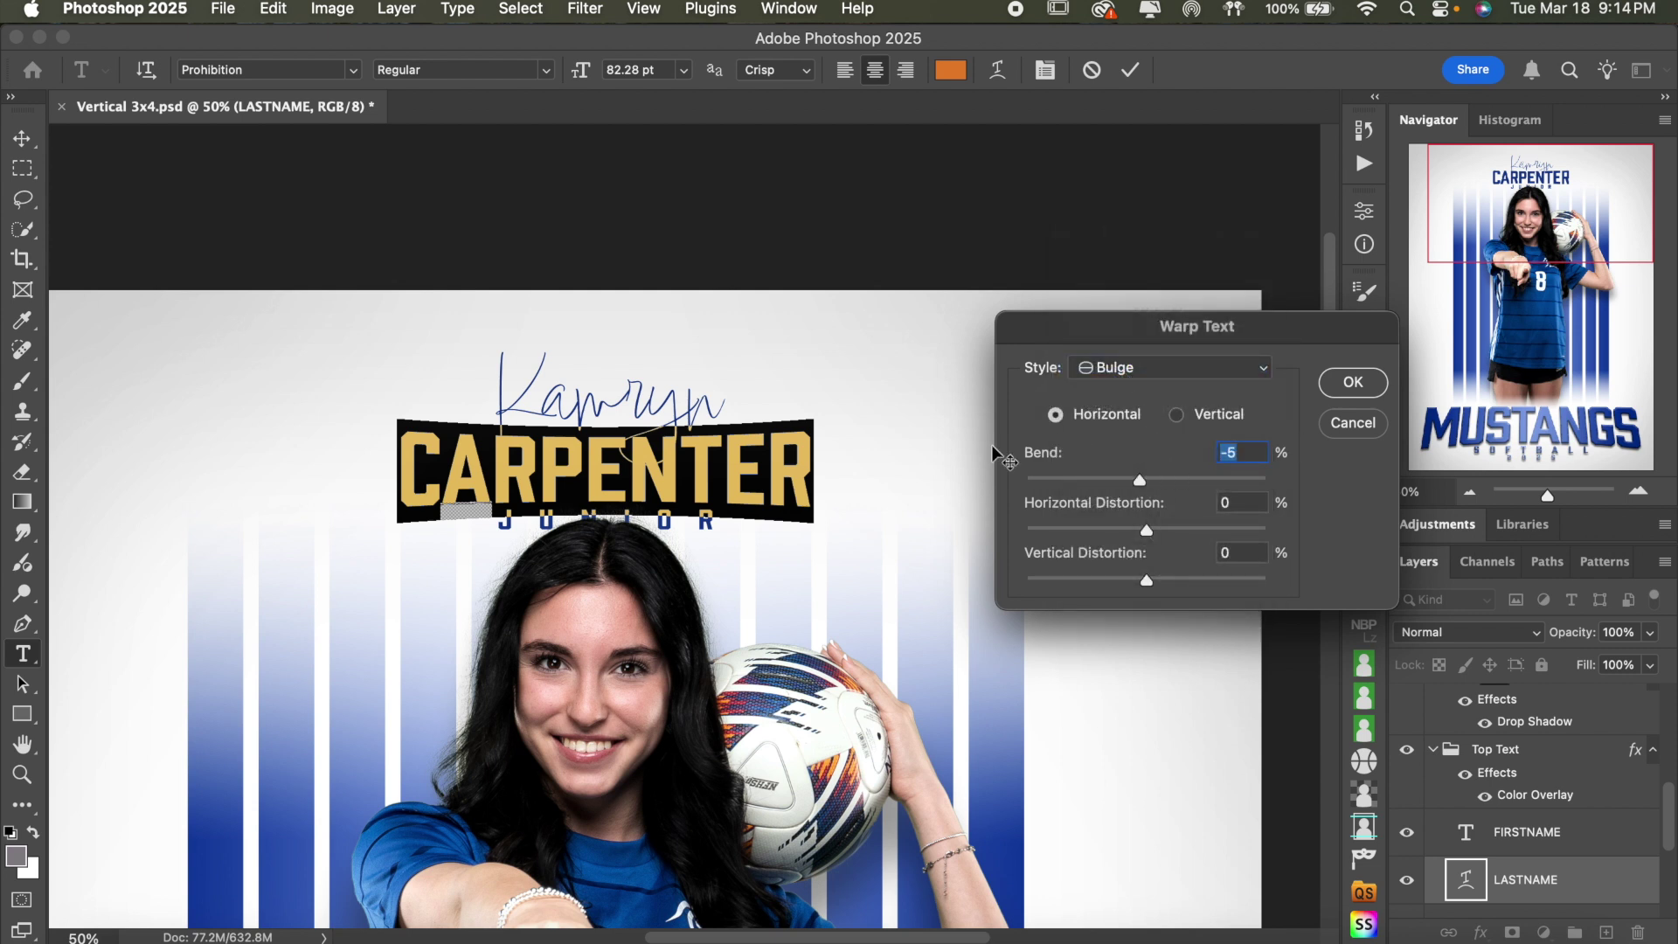
mouse_move(1142, 485)
left_mouse_down()
mouse_move(1117, 483)
mouse_move(1141, 487)
left_mouse_up()
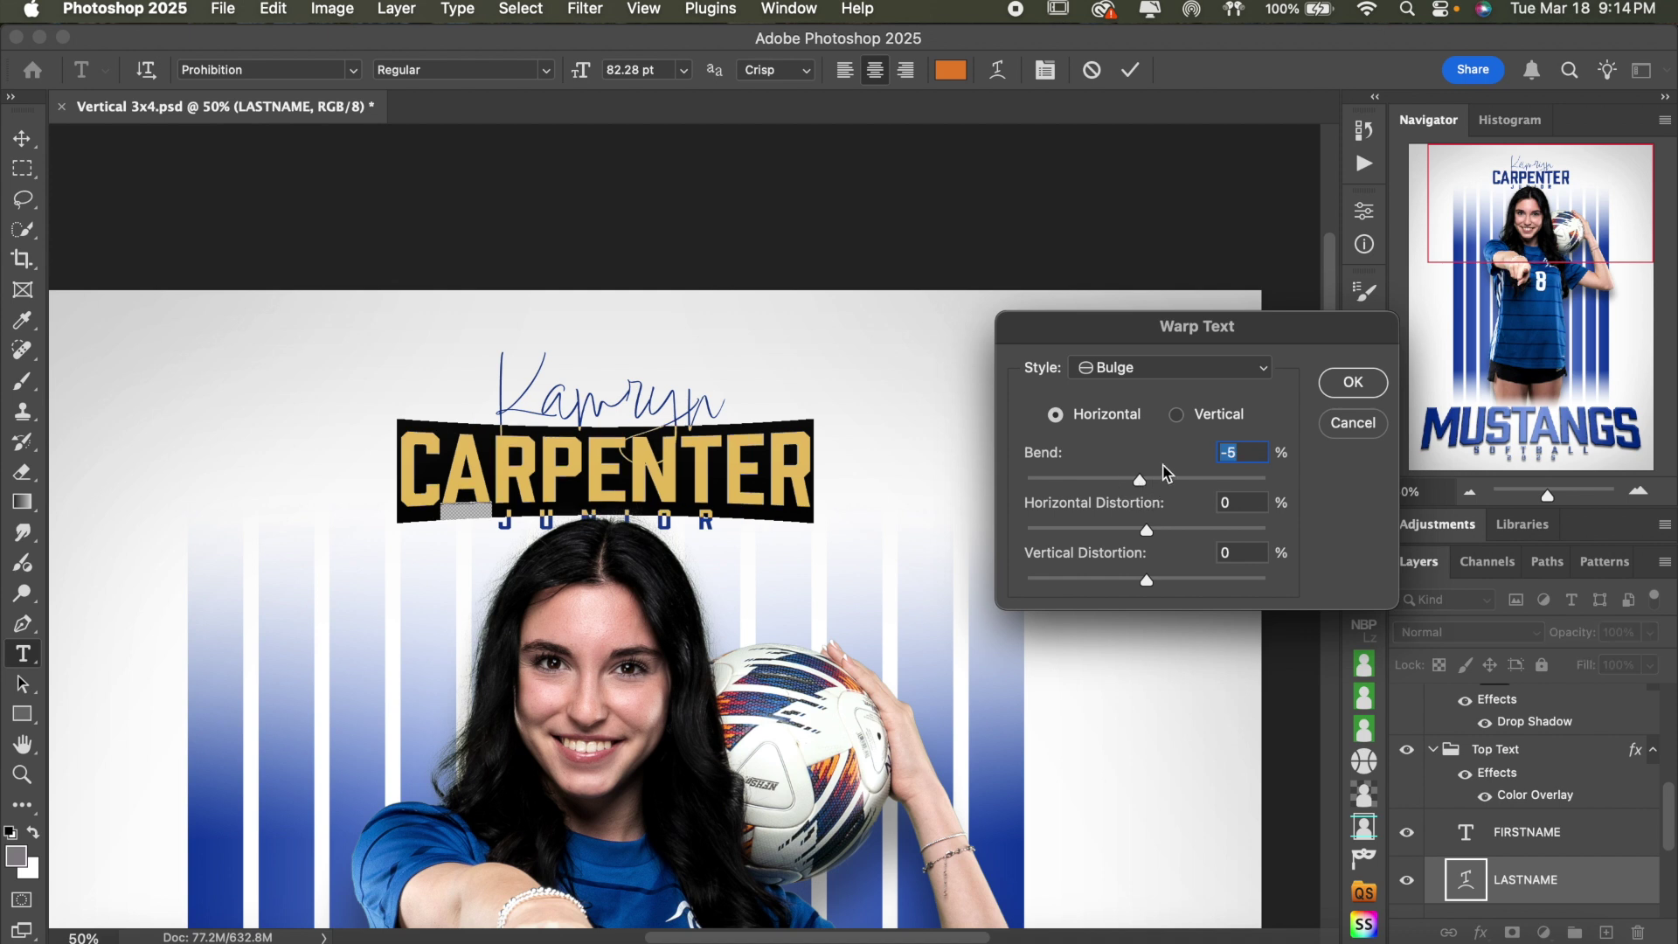
left_click(1356, 382)
left_click(1131, 70)
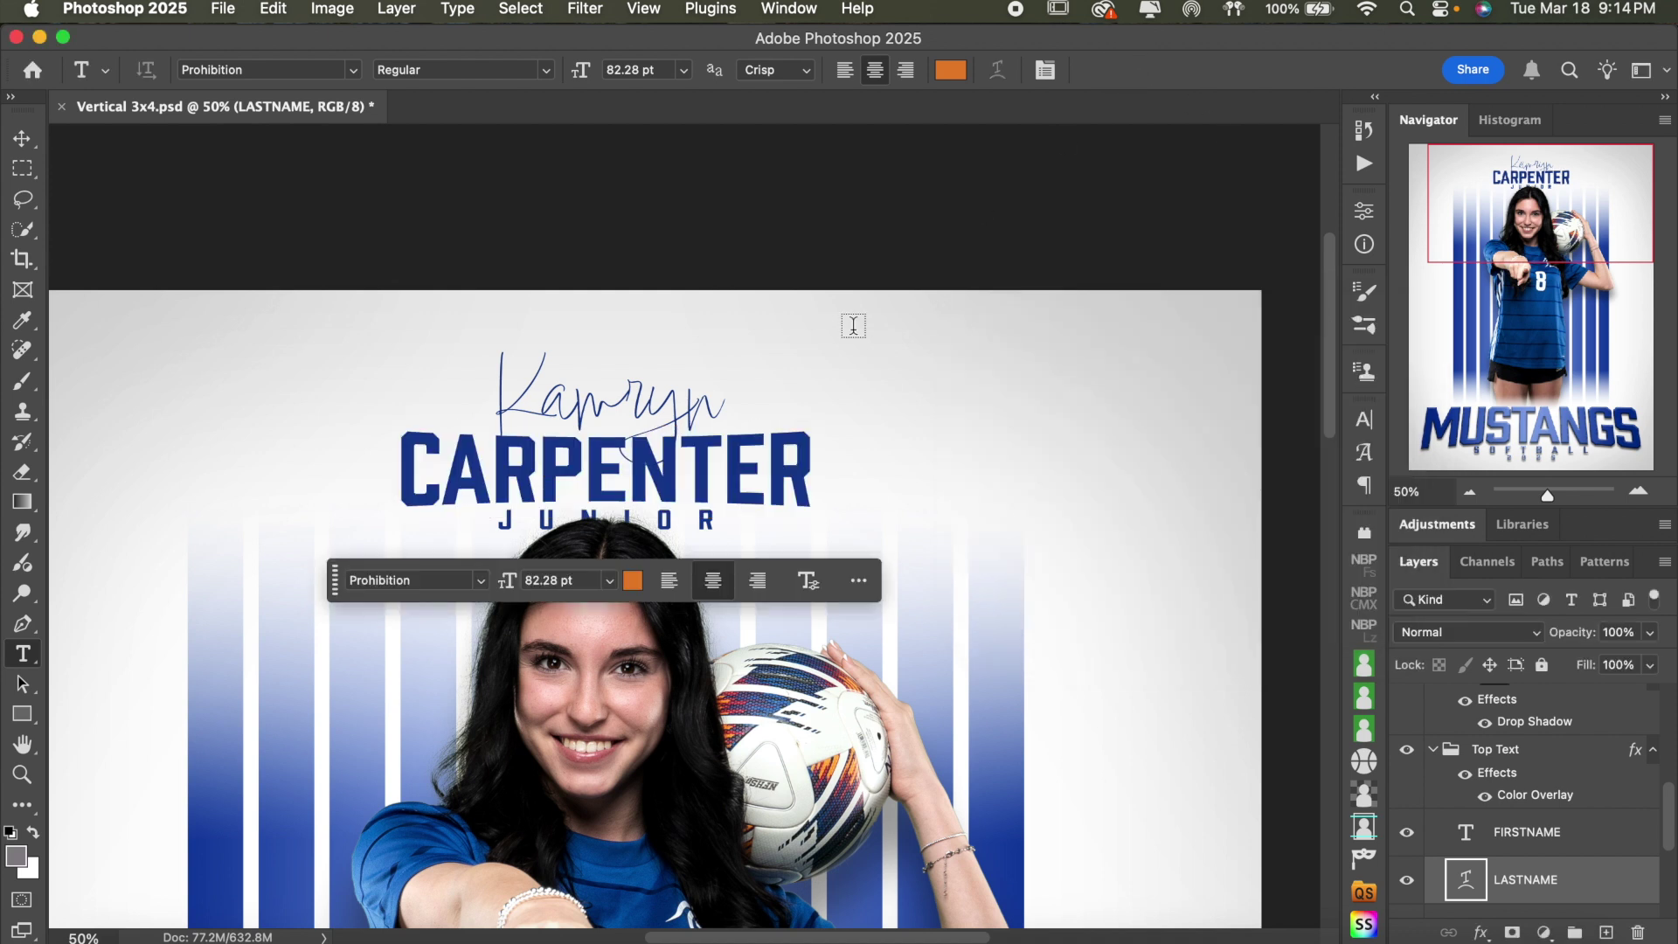
- Replace the class line JUNIOR with SENIOR
left_click(724, 453)
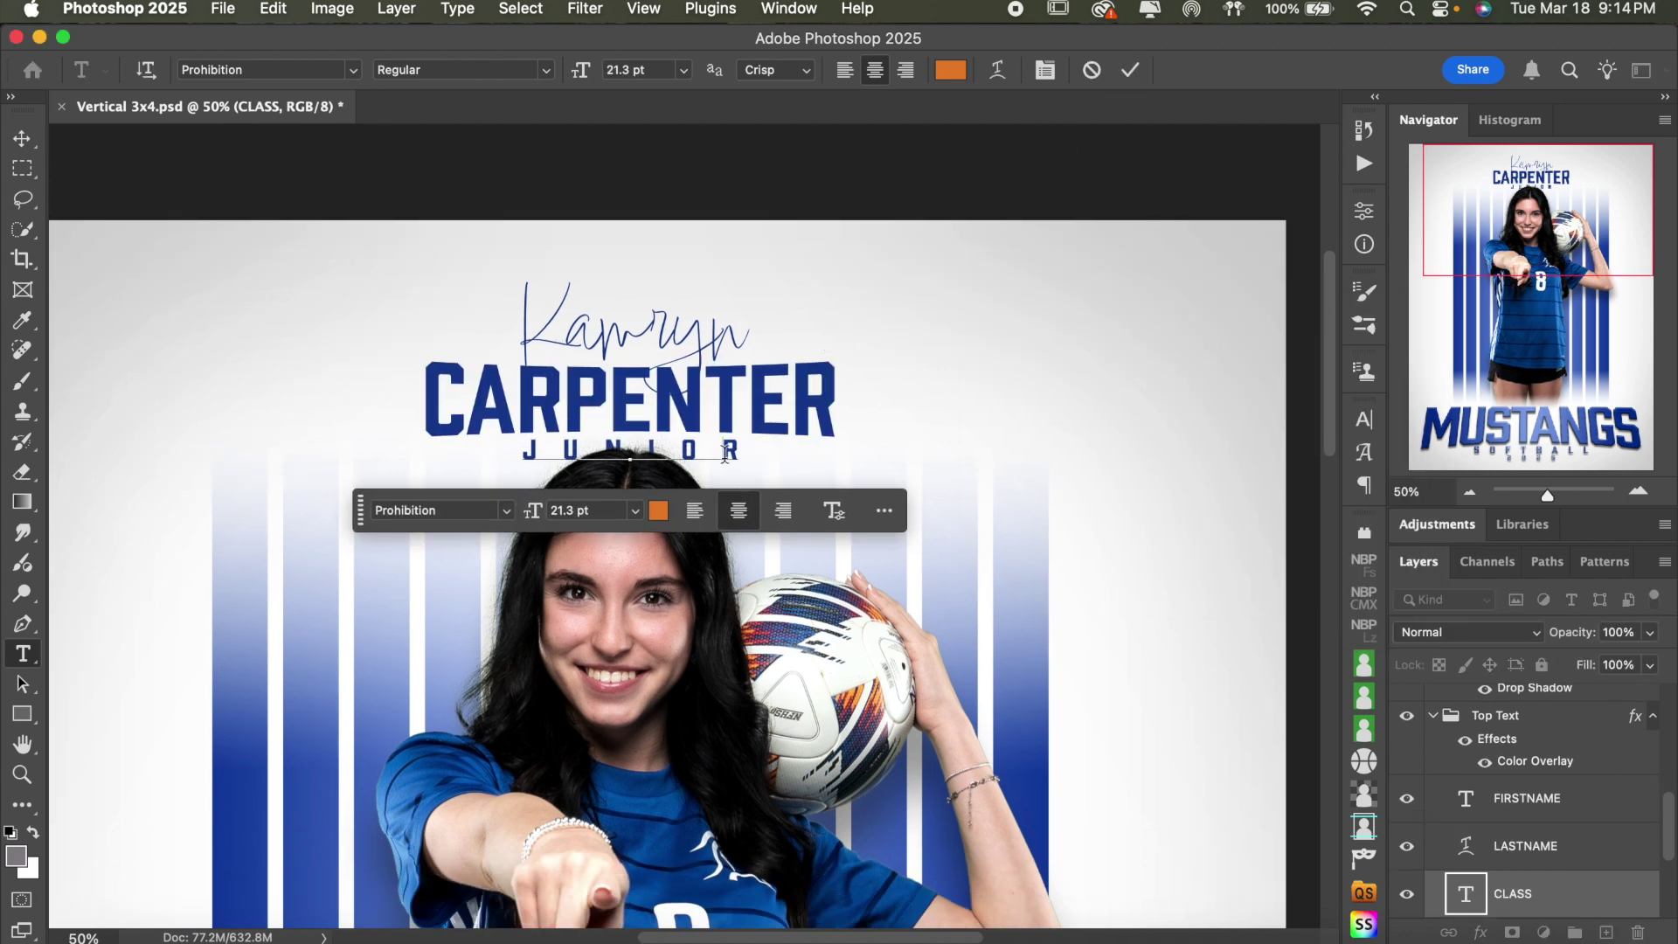
key("super+a")
type("SENIOR")
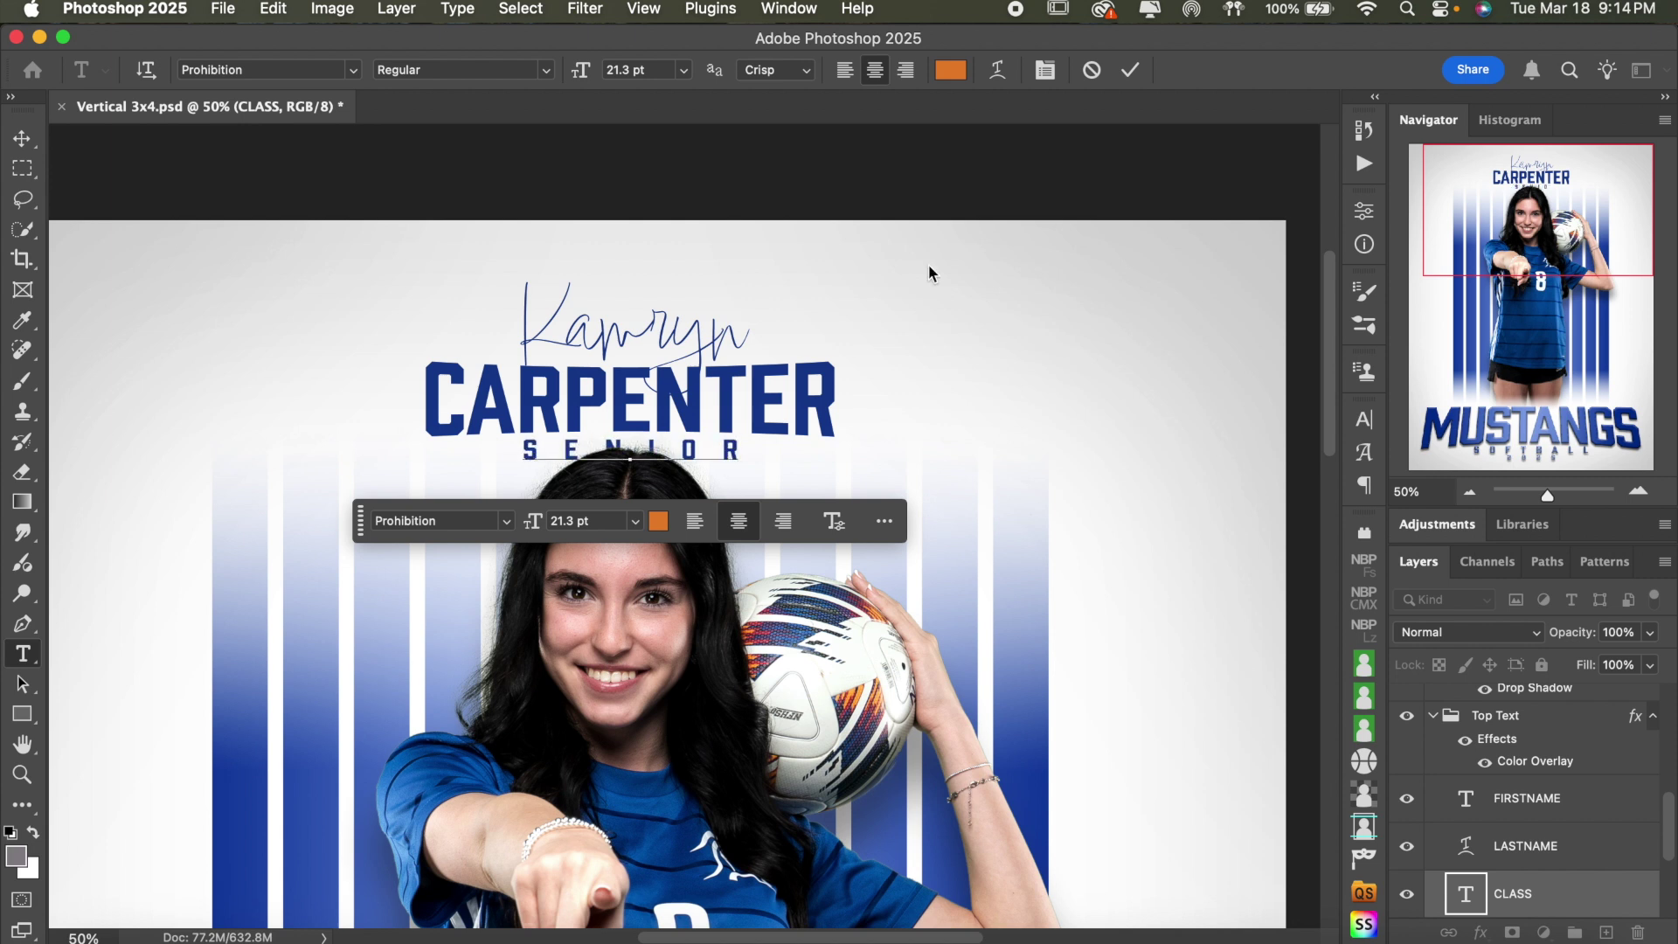
- Commit SENIOR and horizontally centre the FIRSTNAME, LASTNAME and CLASS layers
left_click(1130, 70)
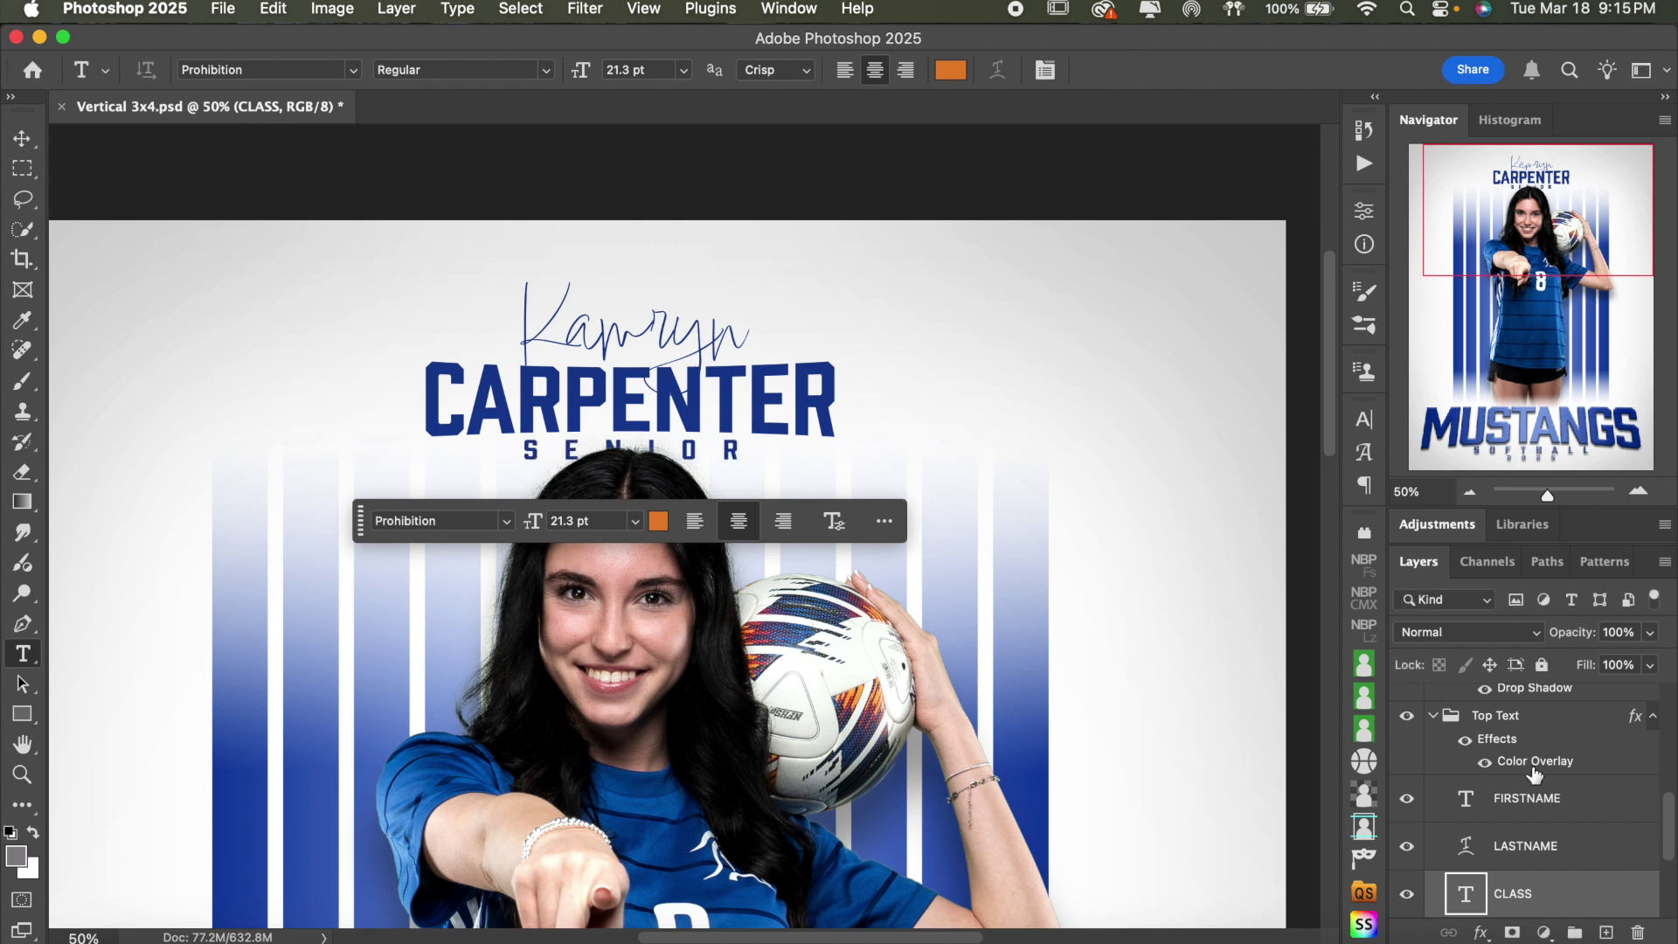
scroll(1536, 774, "down", 3)
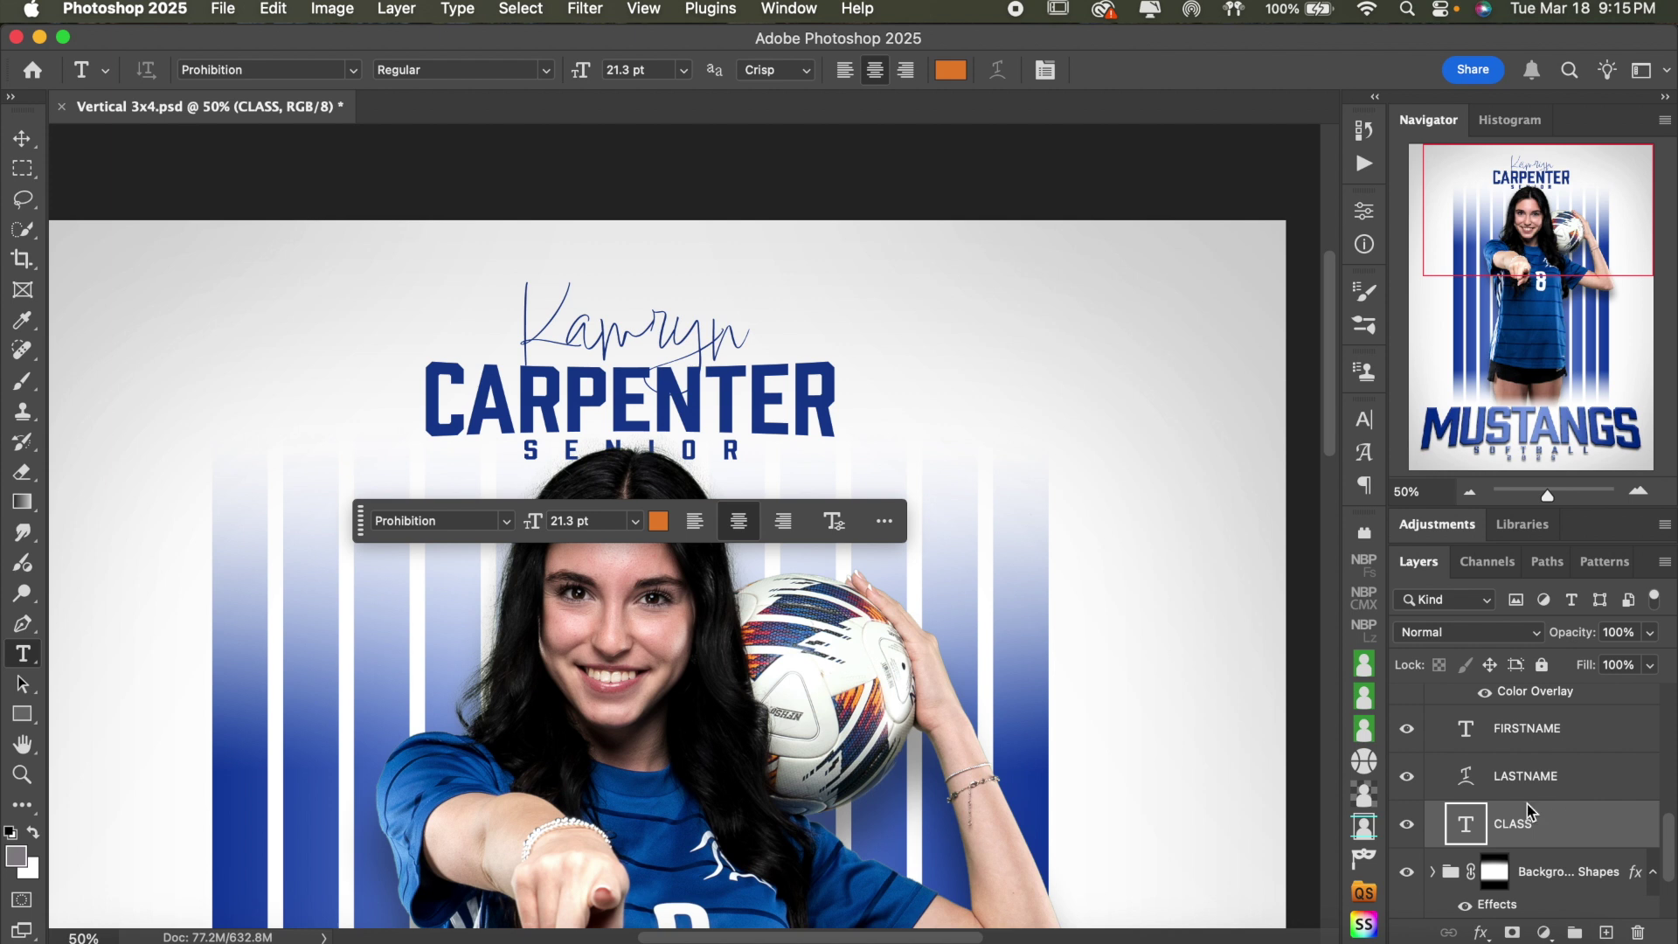
scroll(1589, 802, "up", 4)
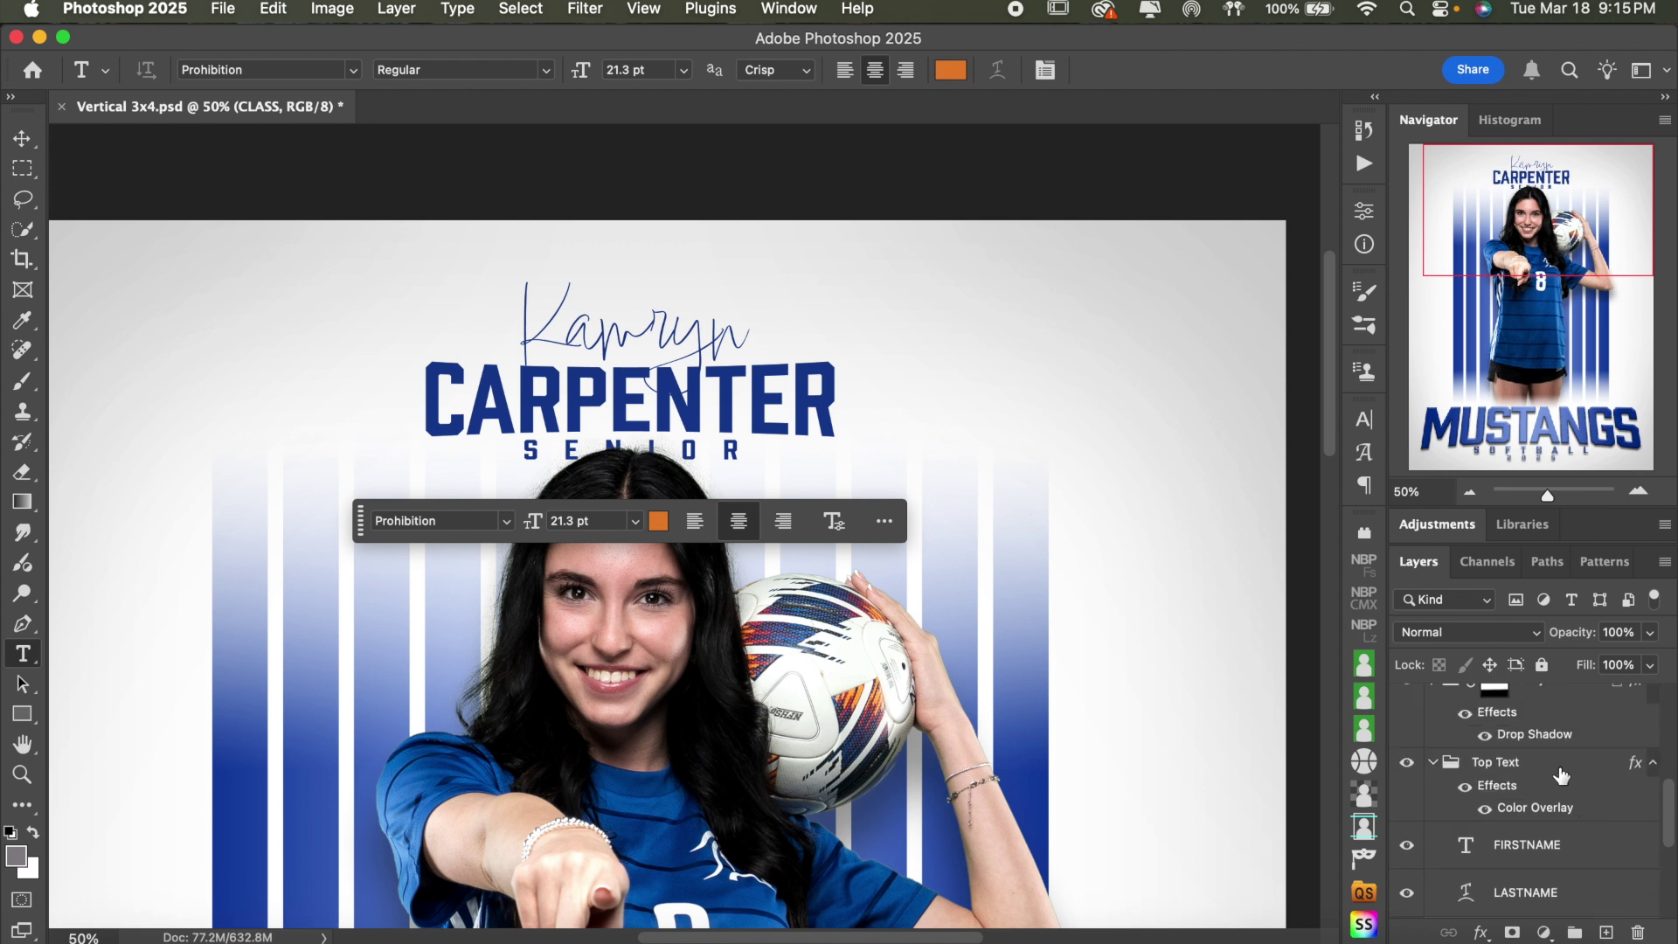
scroll(1592, 819, "down", 4)
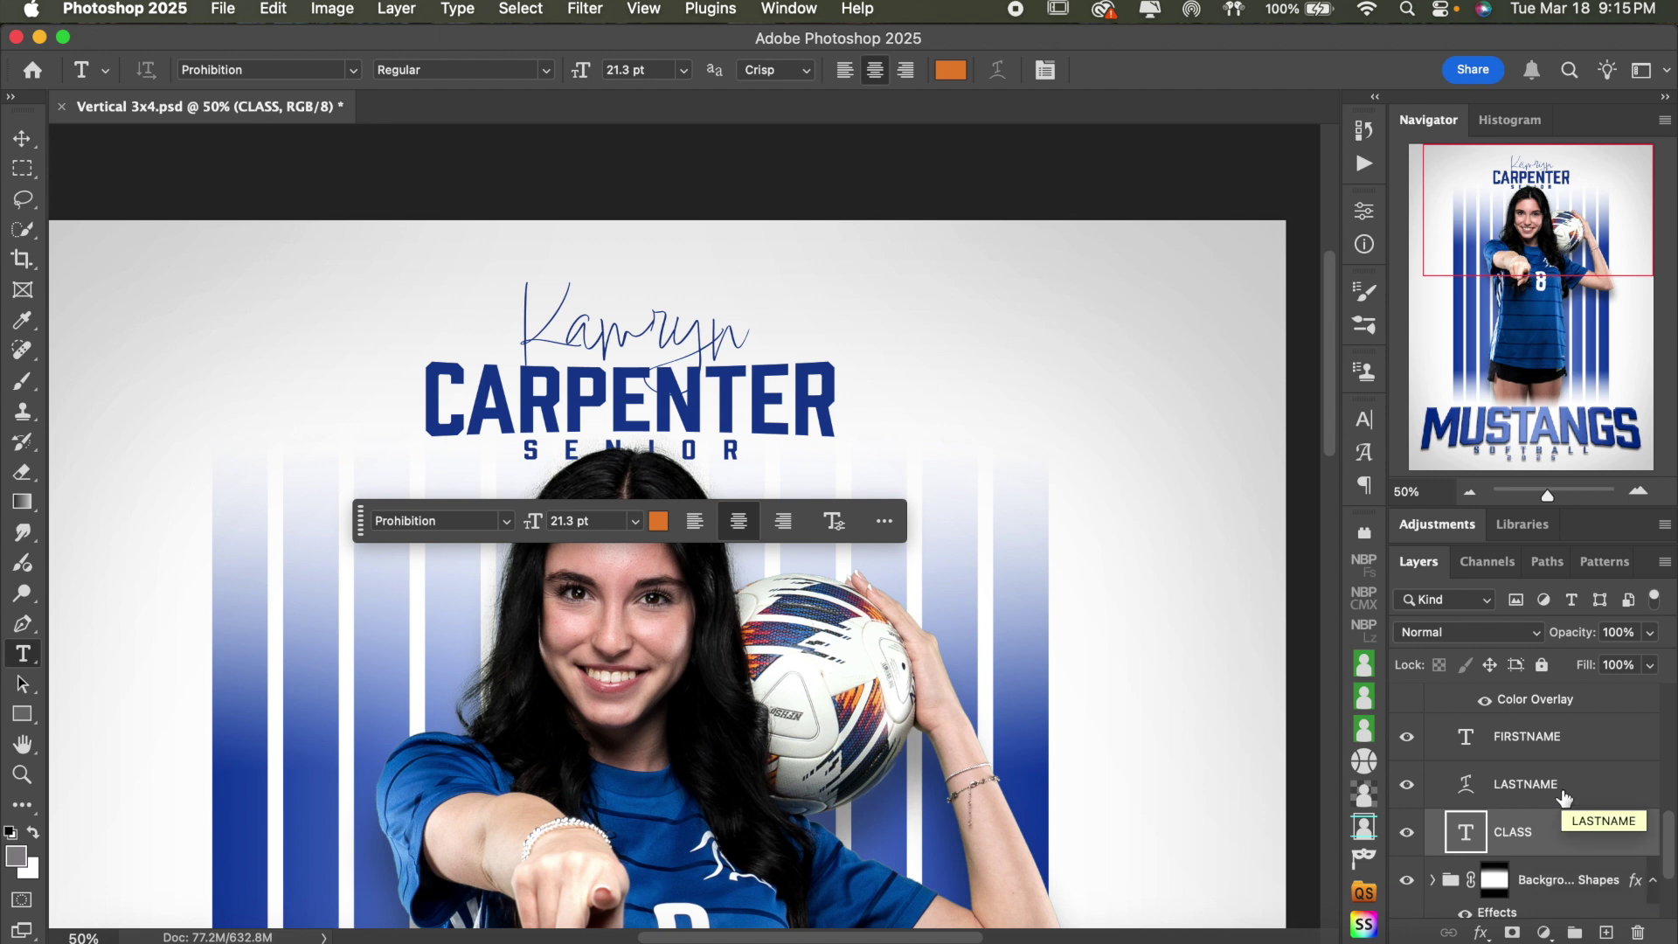
left_click(1564, 794, "shift")
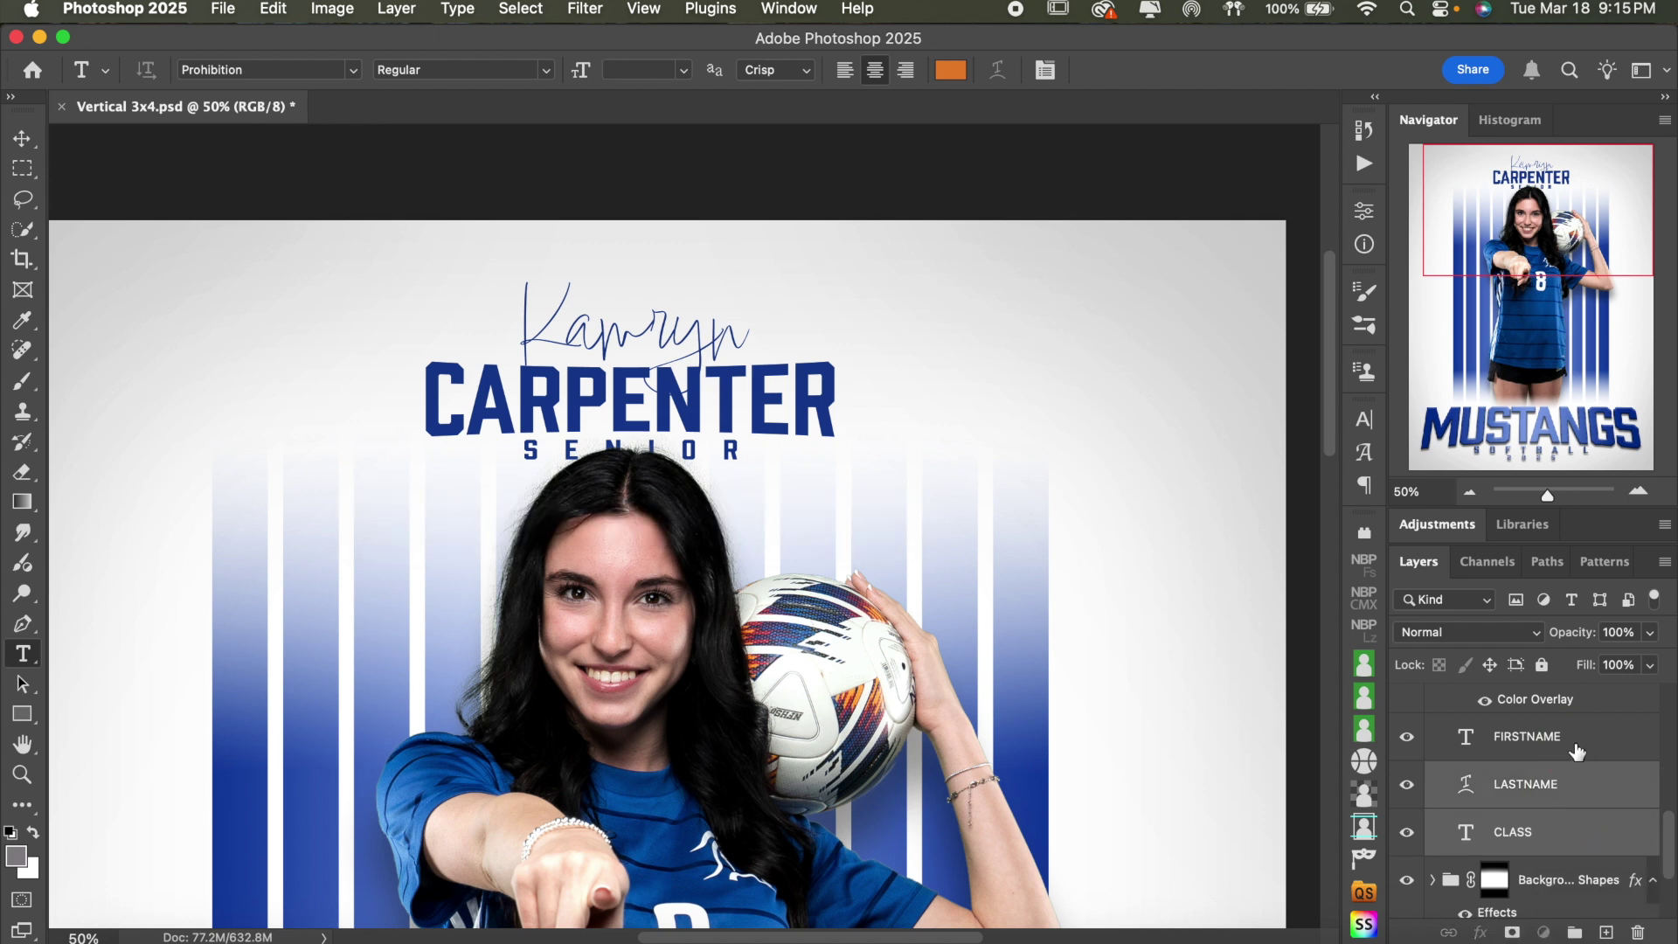
left_click(1578, 749, "shift")
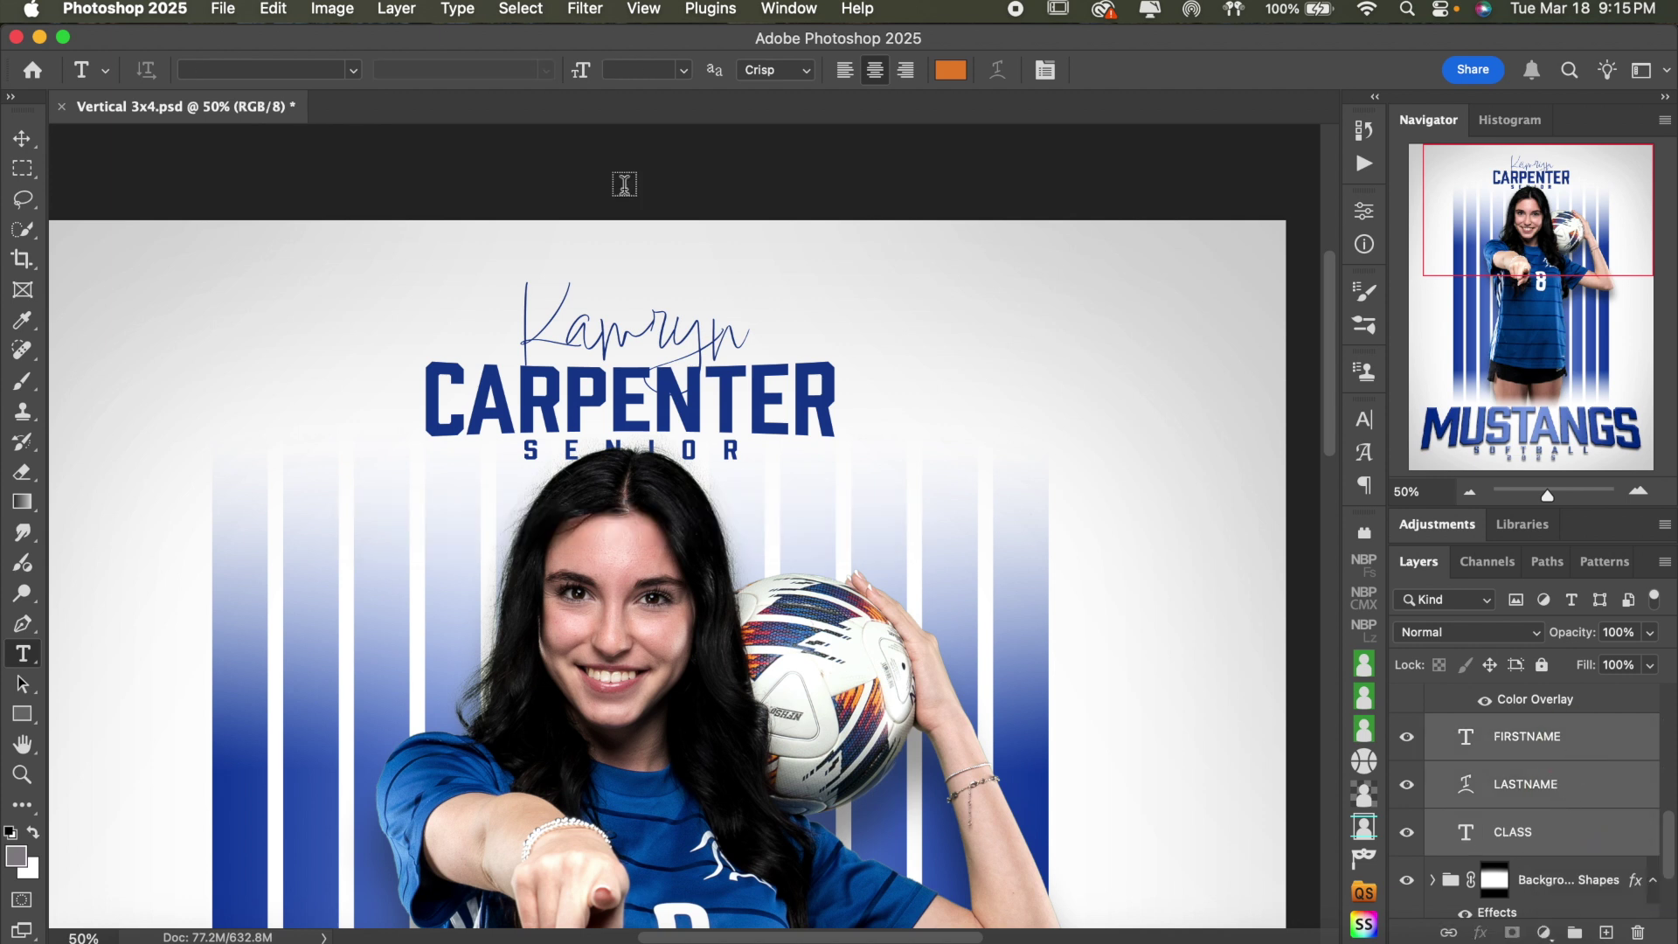
left_click(24, 140)
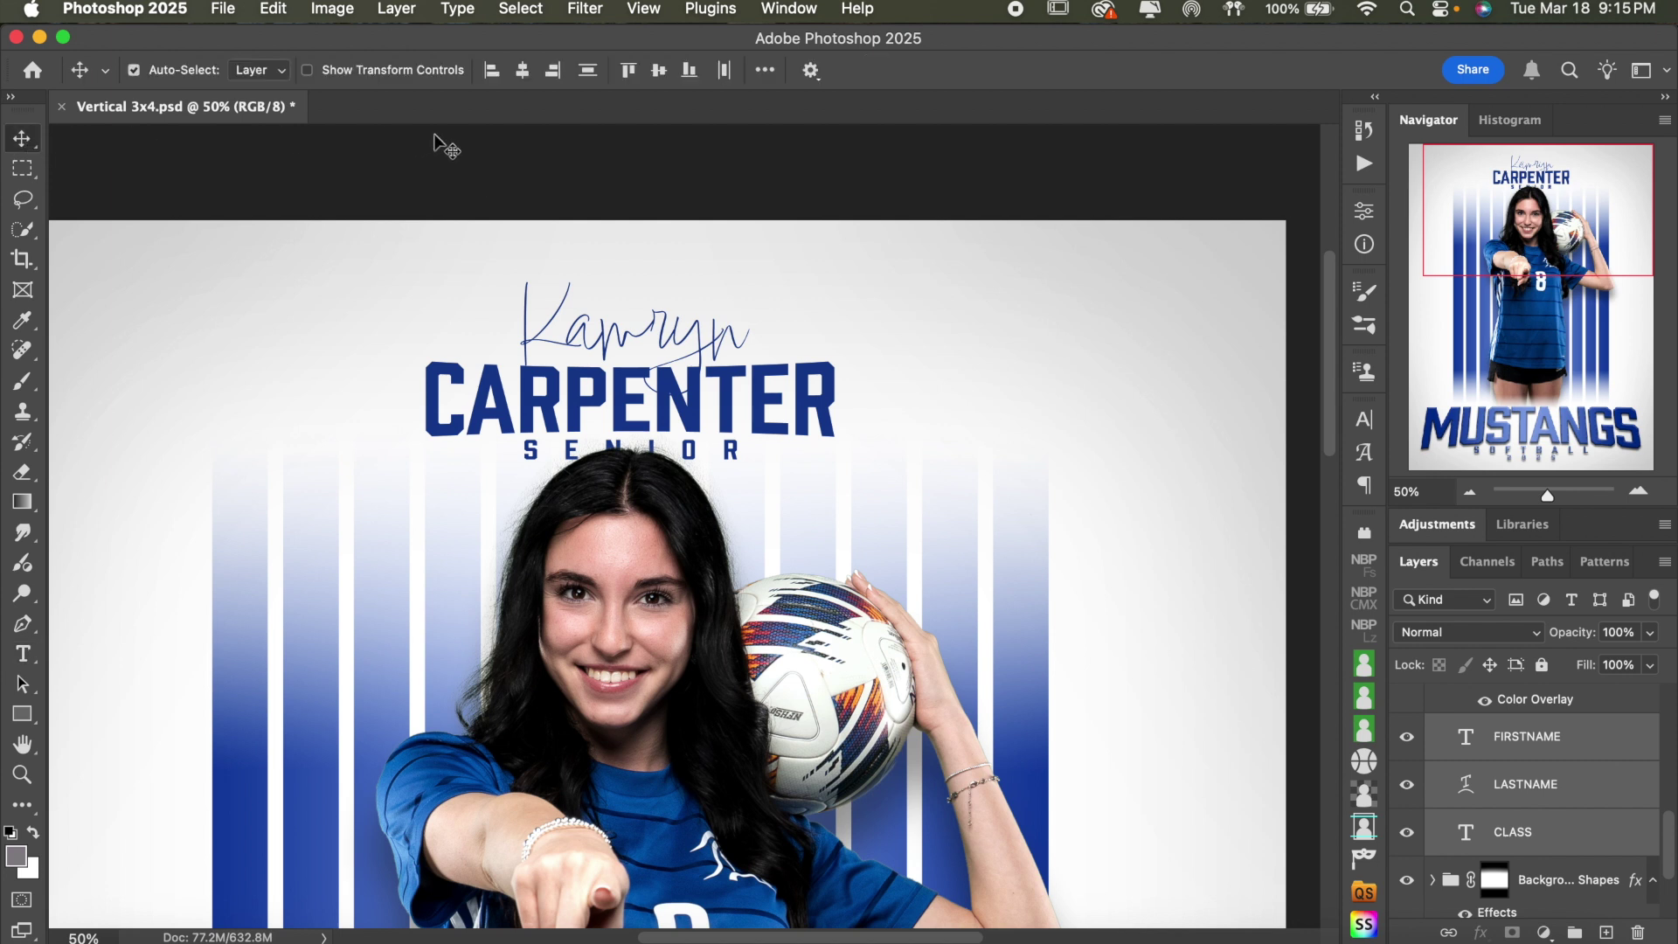
left_click(525, 76)
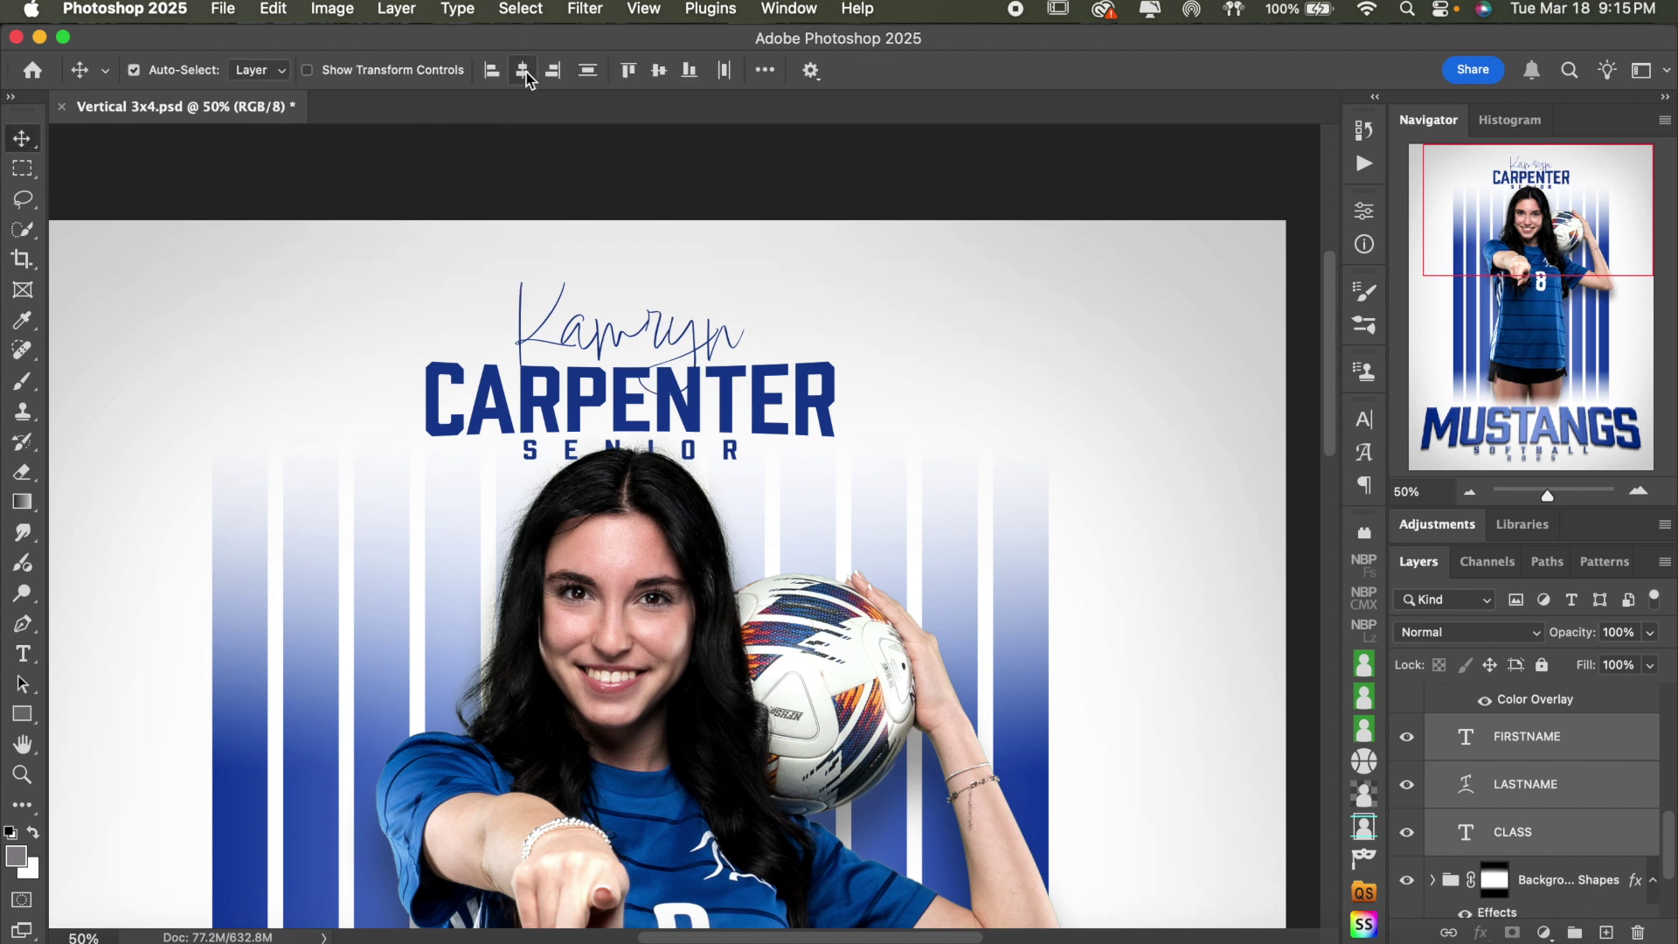
- Zoom out to the whole poster and collapse the Top Text group
left_click(1469, 493)
scroll(1193, 626, "down", 5)
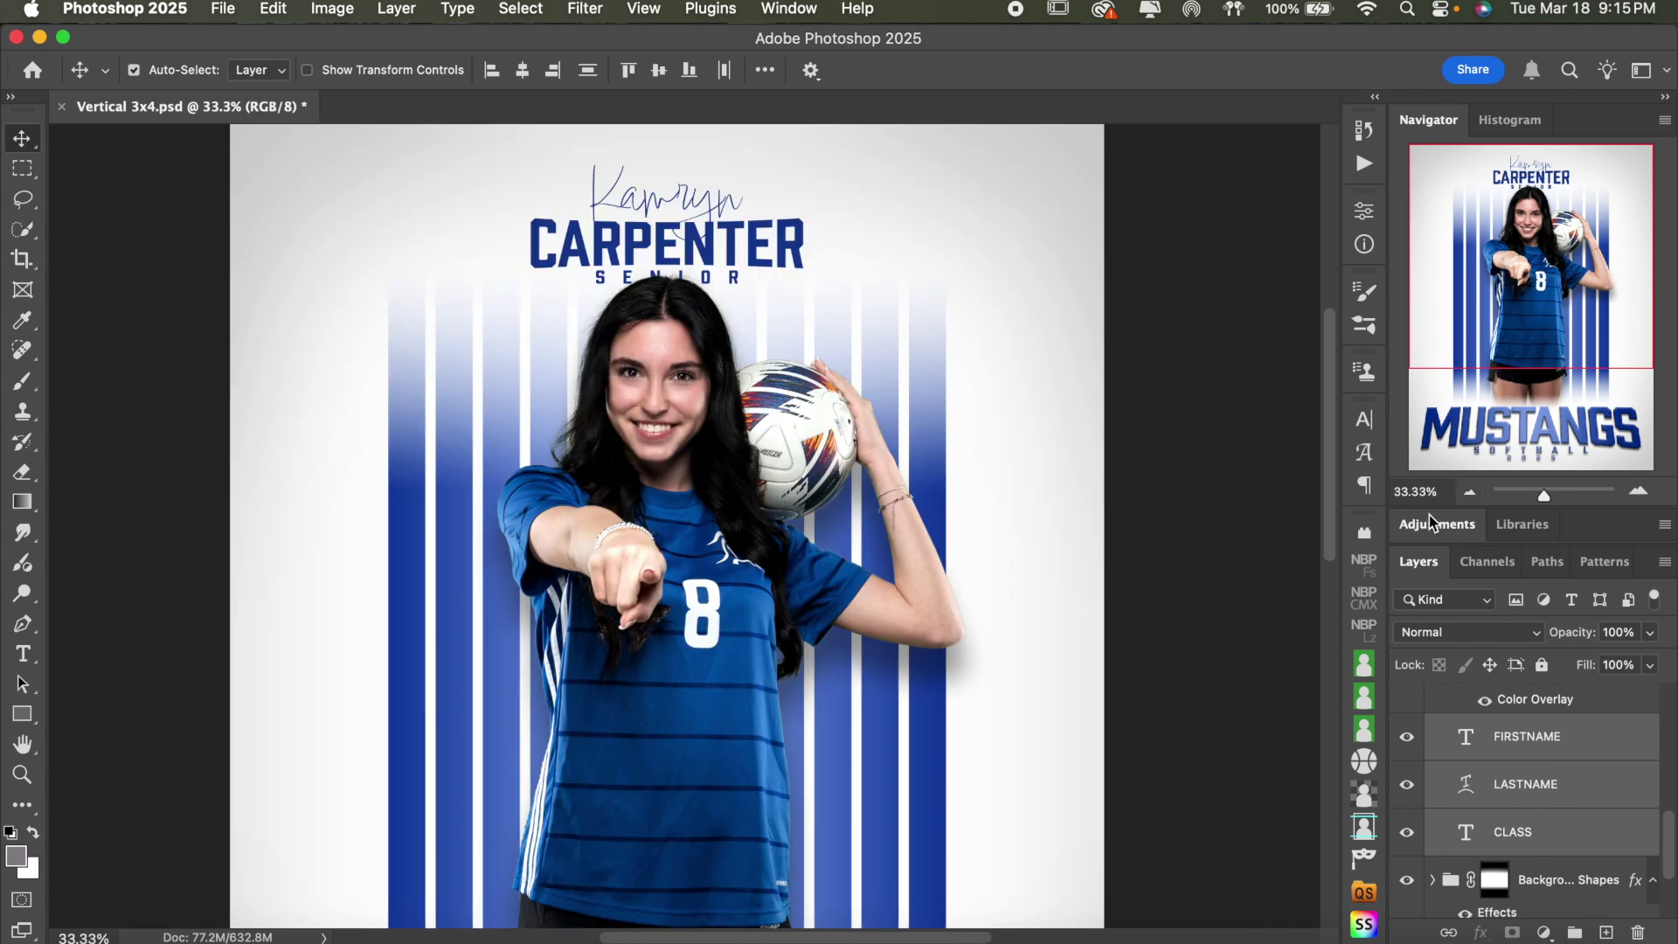
left_click(1470, 494)
scroll(1210, 542, "down", 2)
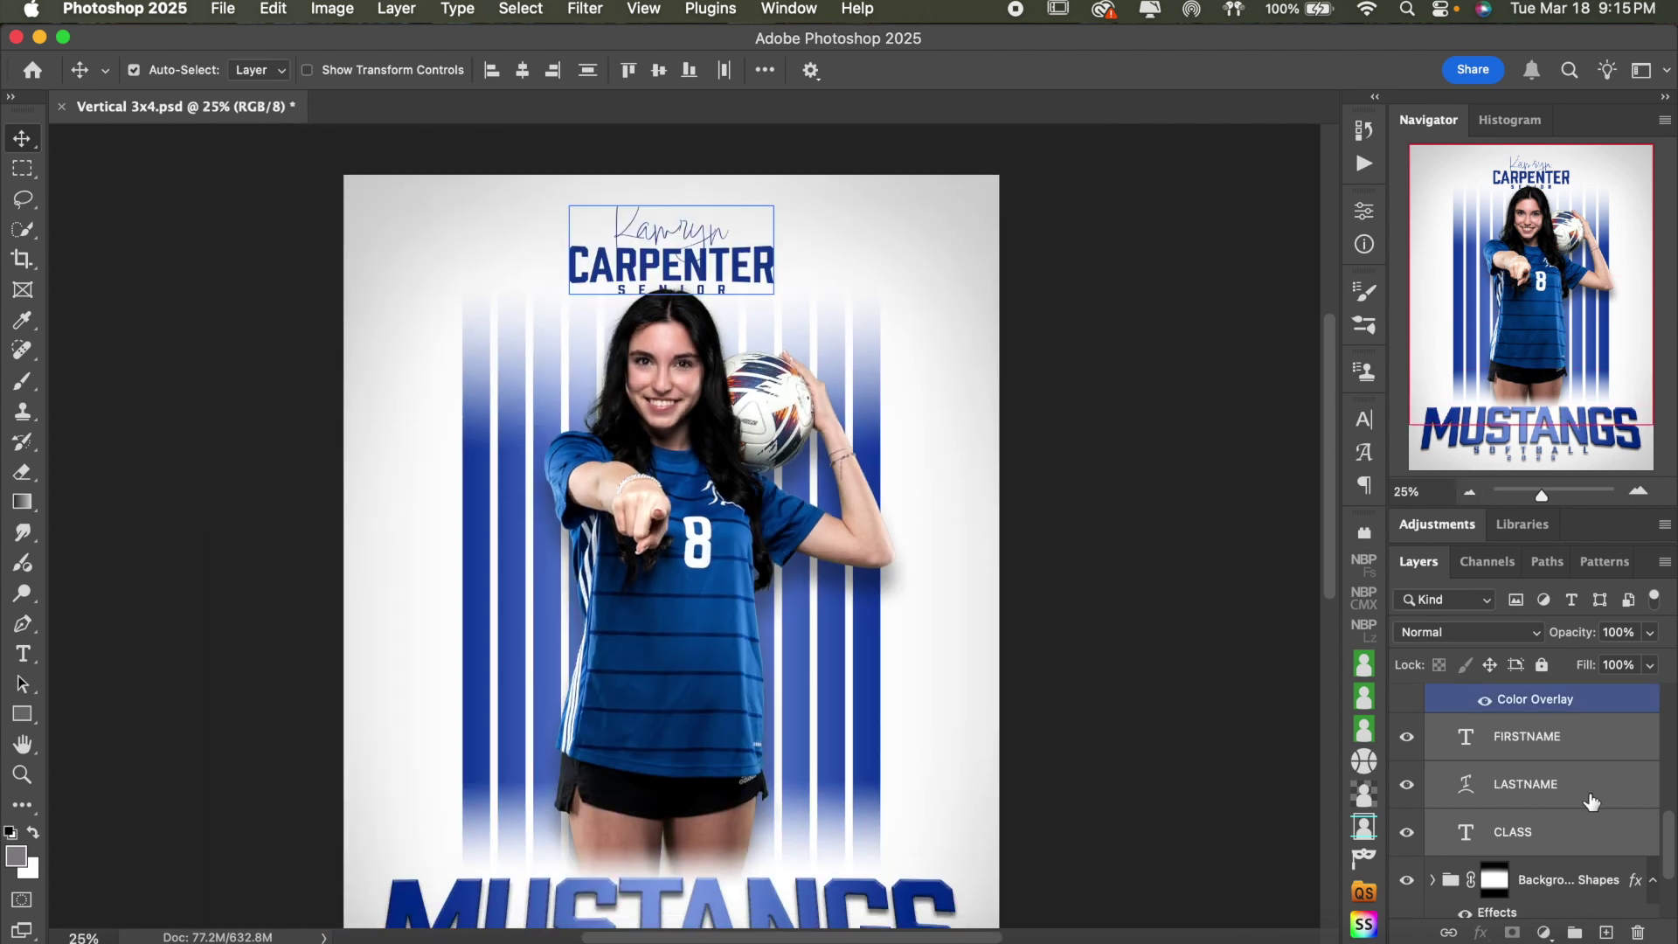
scroll(1591, 801, "up", 3)
left_click(1444, 782)
left_click(1433, 775)
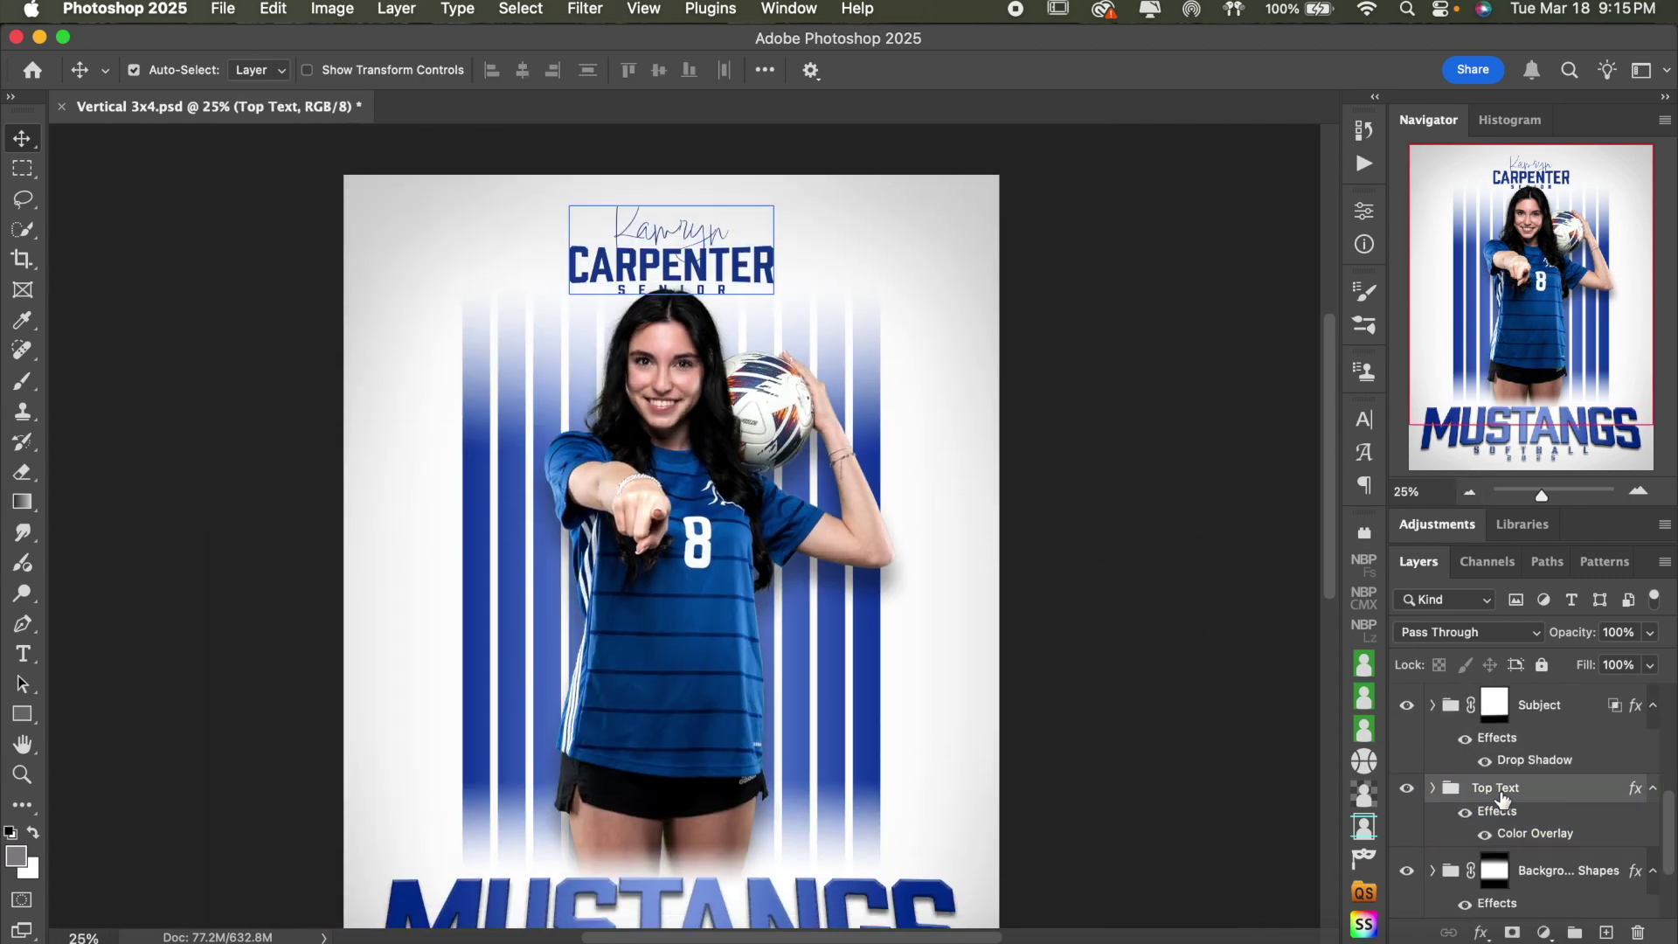
- Expand the Subject group and select the Sample Subject photo layer
scroll(1568, 800, "down", 3)
left_click(1566, 799)
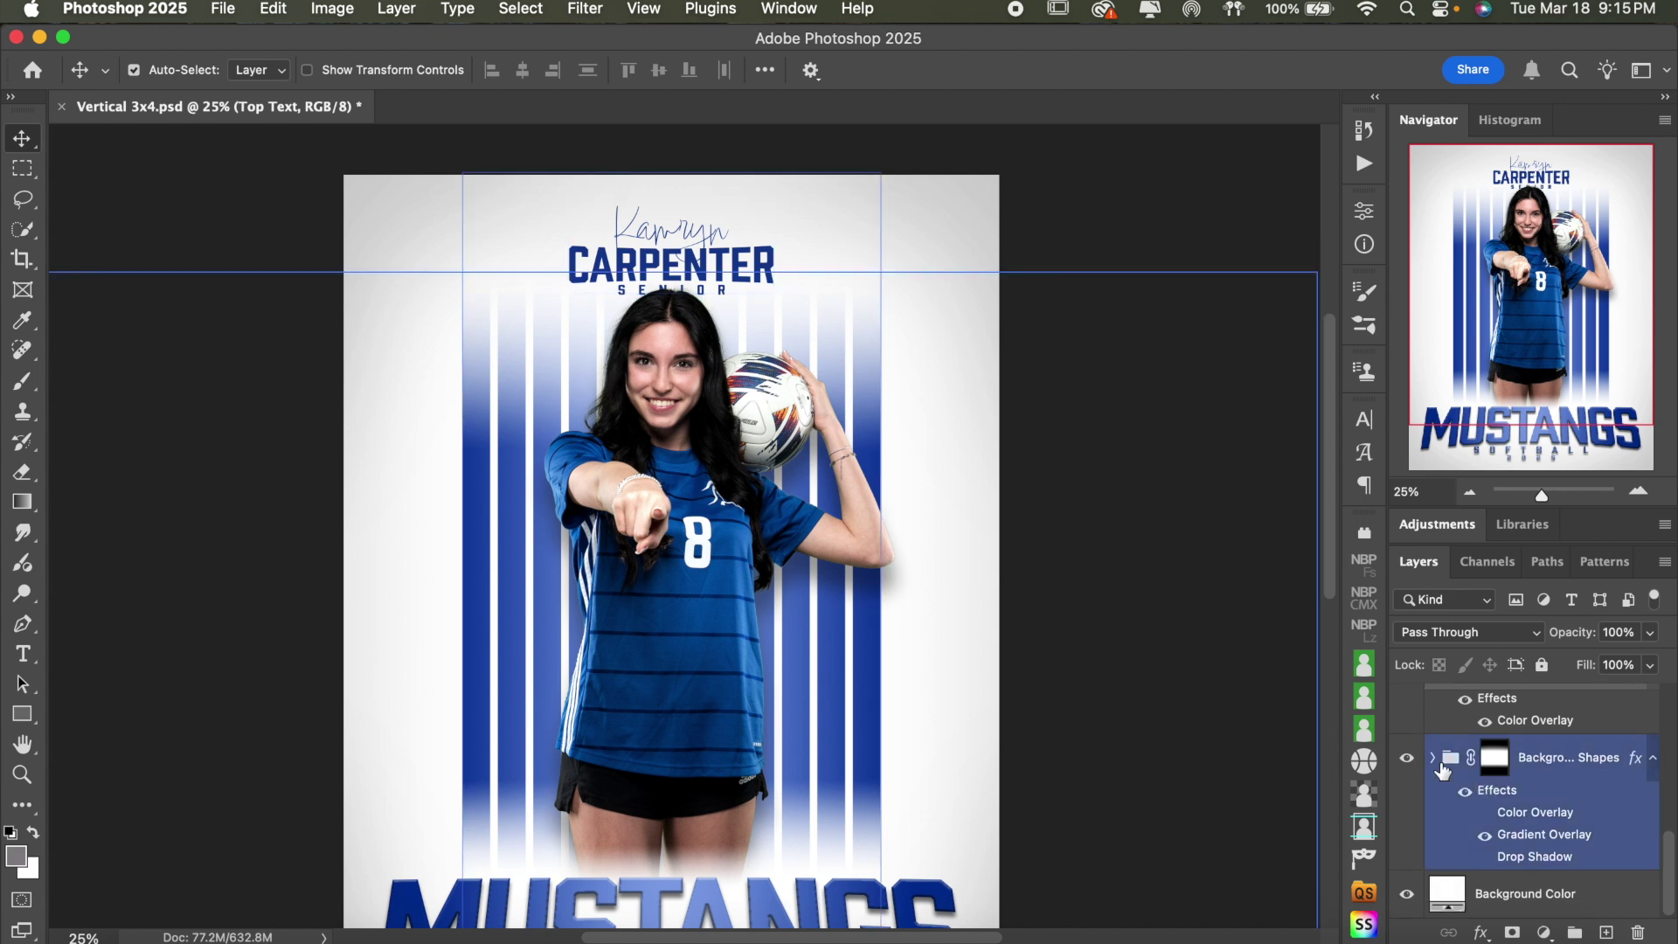
scroll(1536, 791, "up", 3)
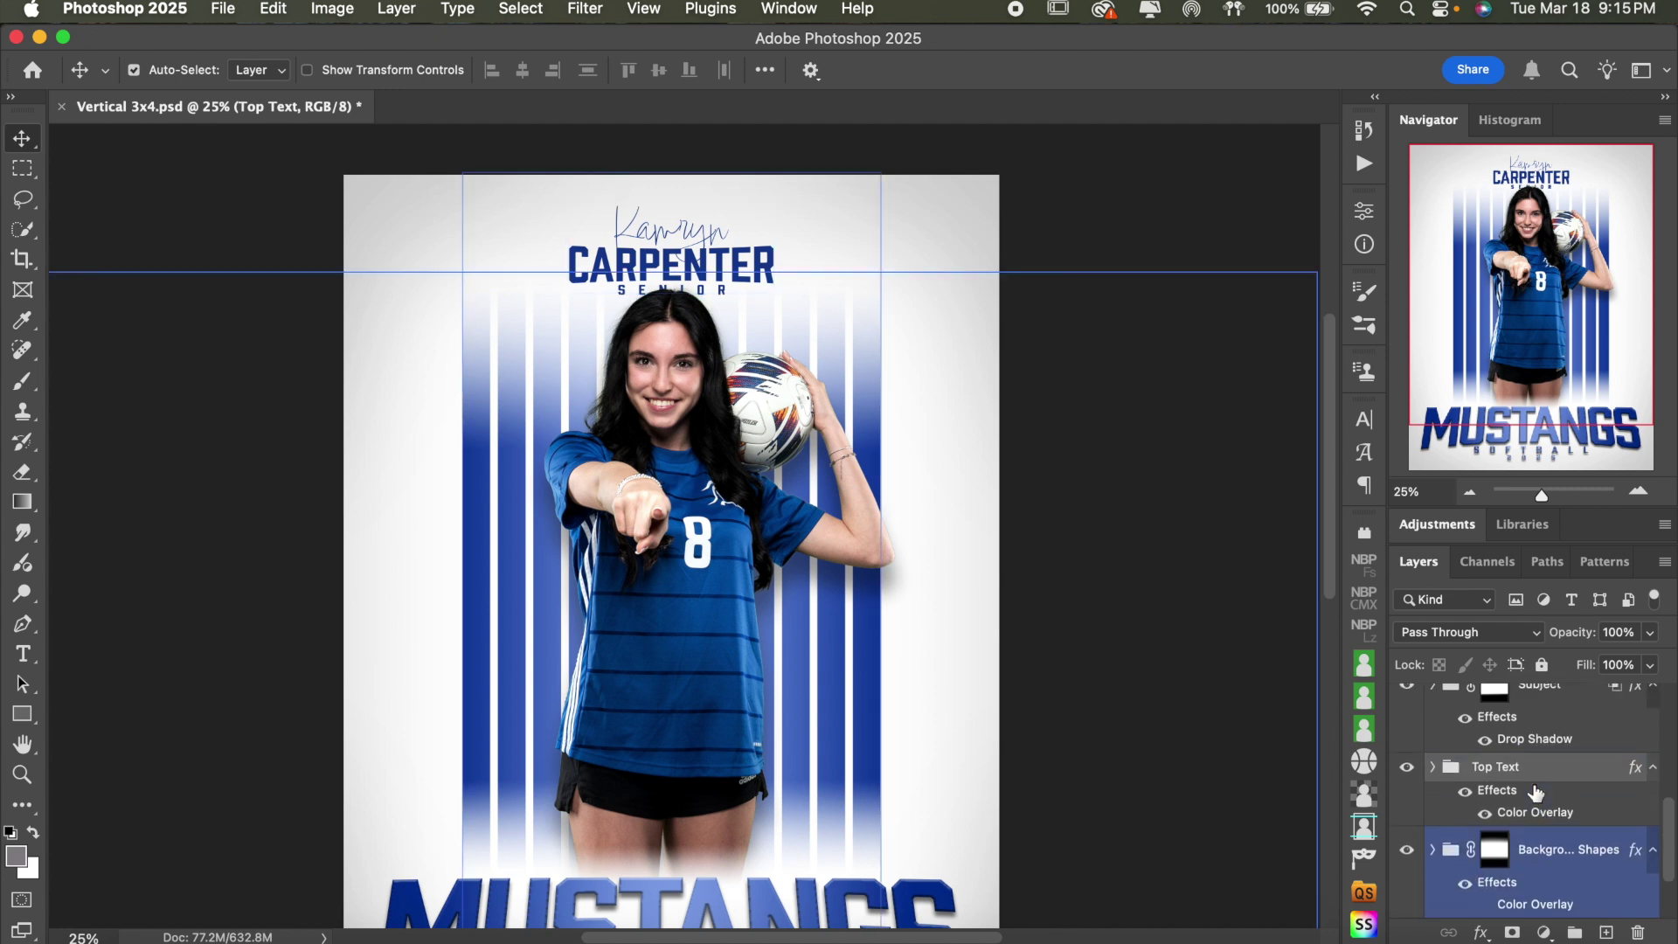
left_click(1457, 797)
left_click(1434, 798)
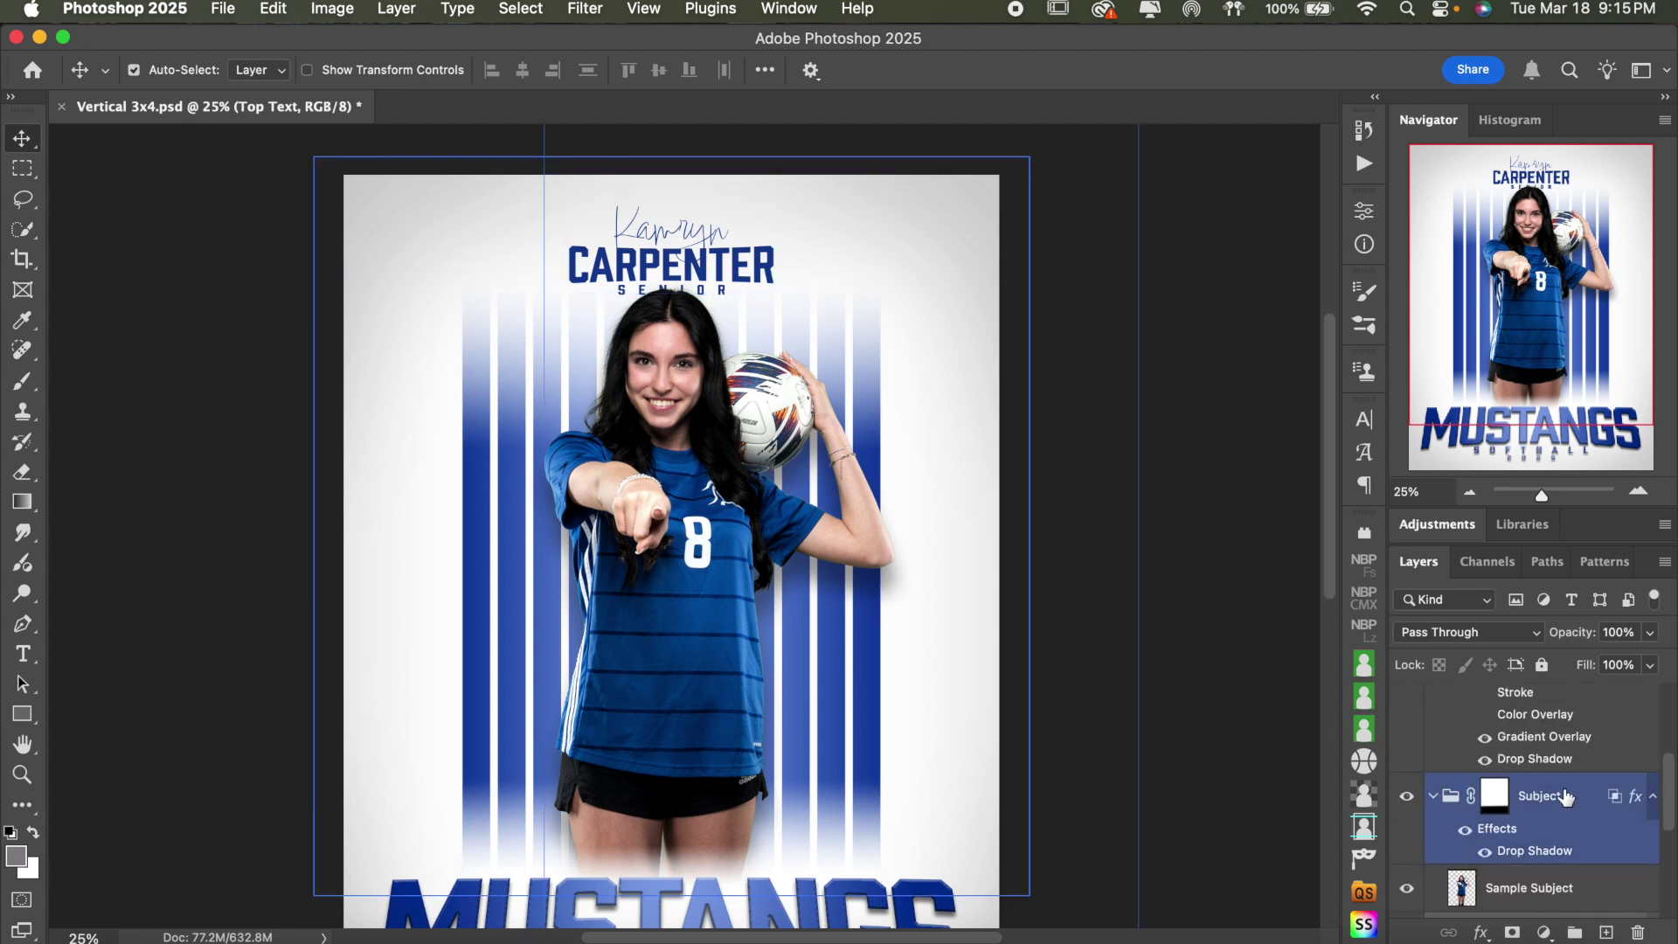
scroll(1561, 800, "down", 2)
left_click(1554, 821)
left_click(1557, 739)
left_click(1505, 840)
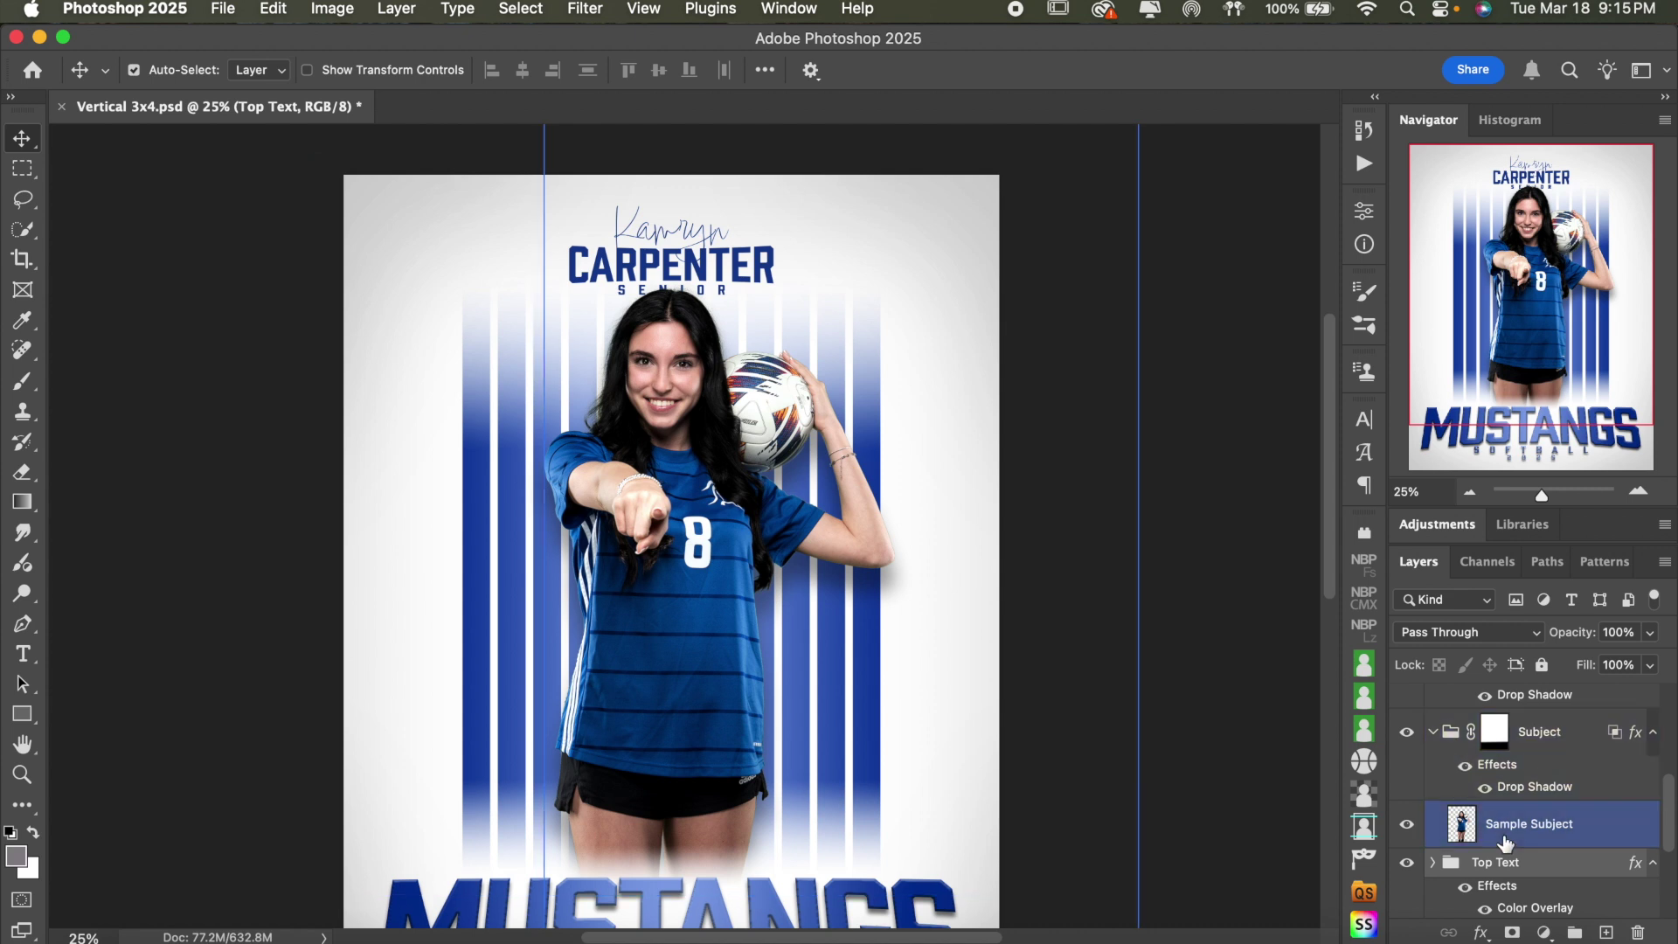
left_click(1406, 827)
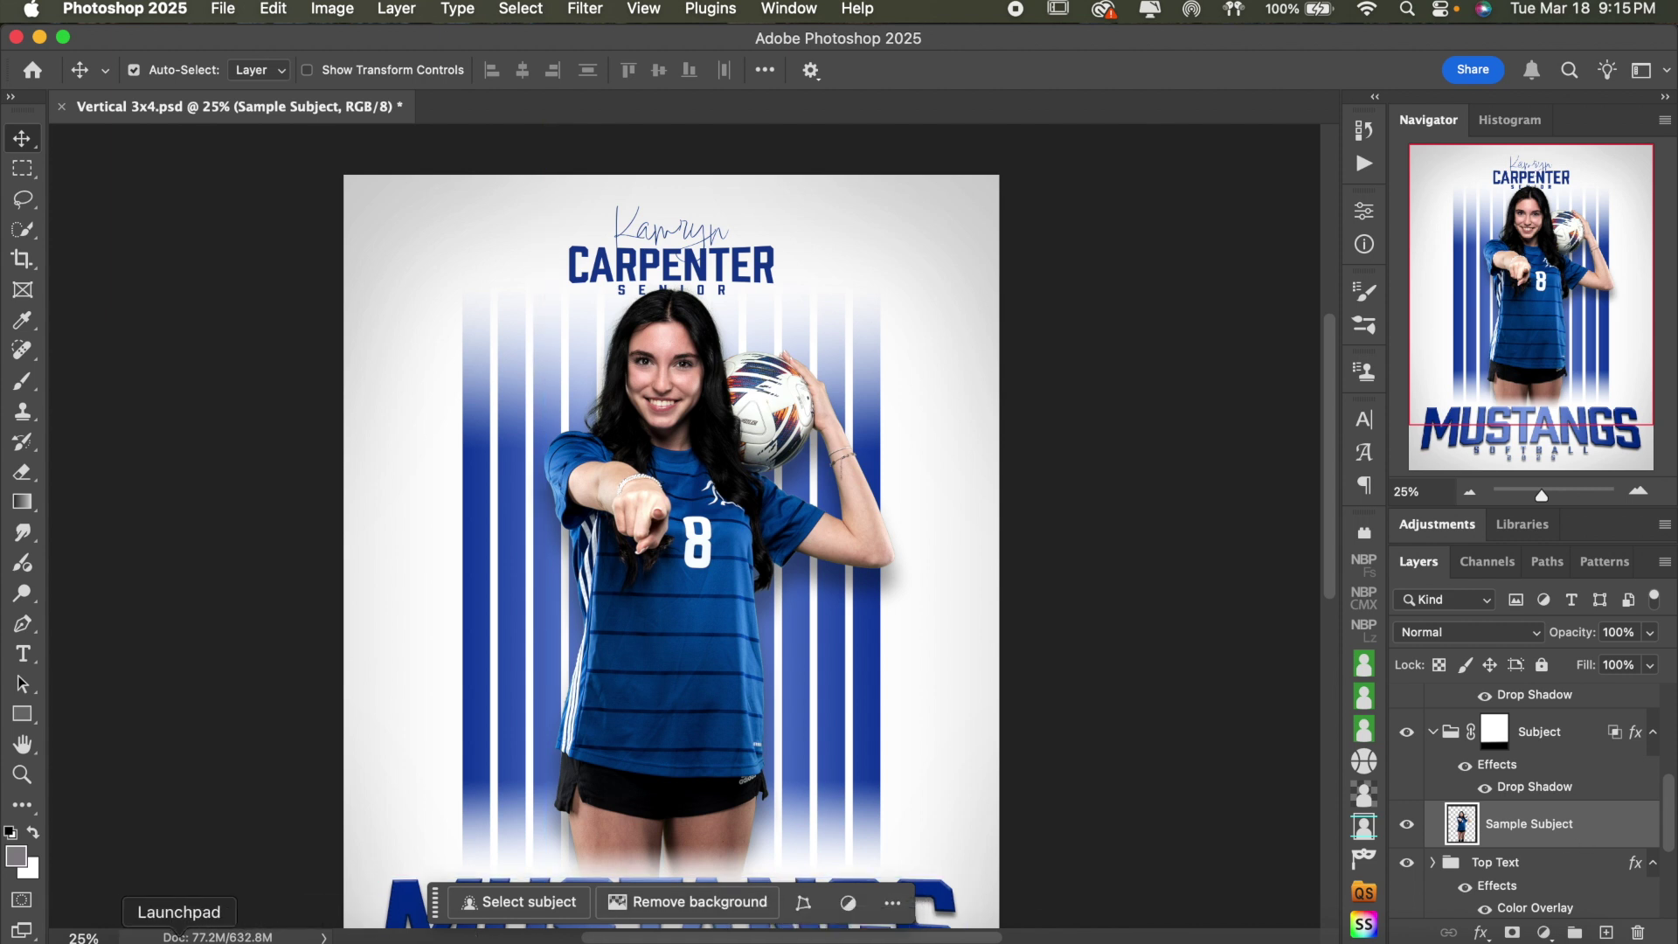
- Drag MBP00668.tif from Finder onto the poster canvas
left_click(96, 935)
left_click_drag(718, 102, 716, 722)
left_click_drag(812, 868, 670, 552)
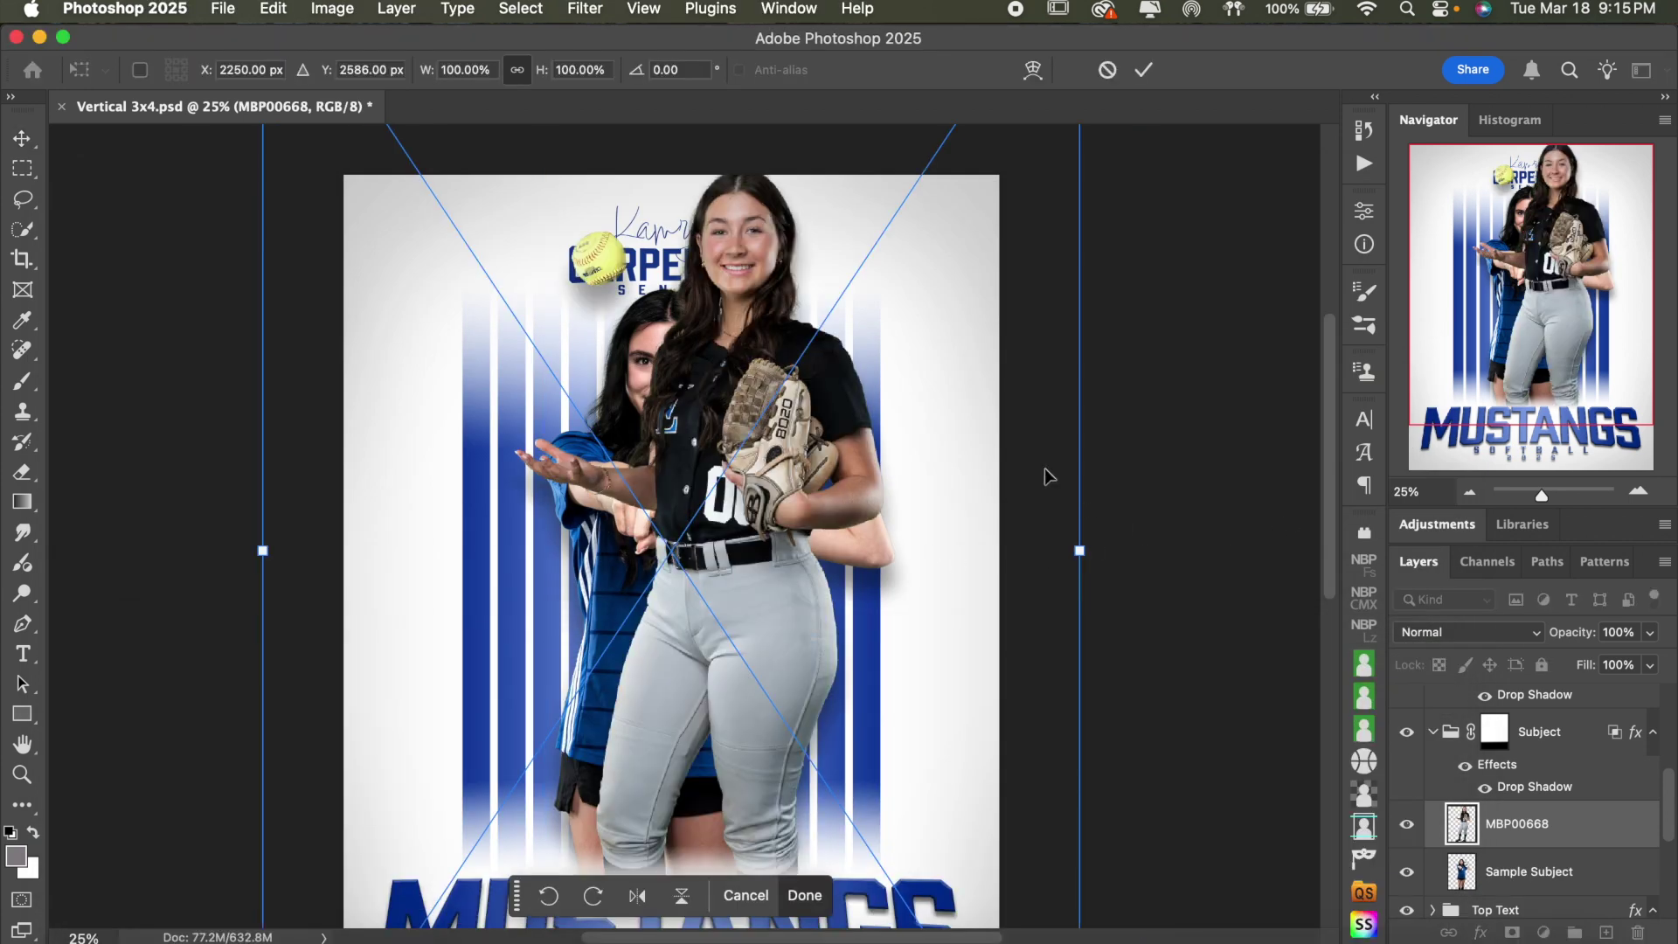
scroll(1029, 465, "up", 2)
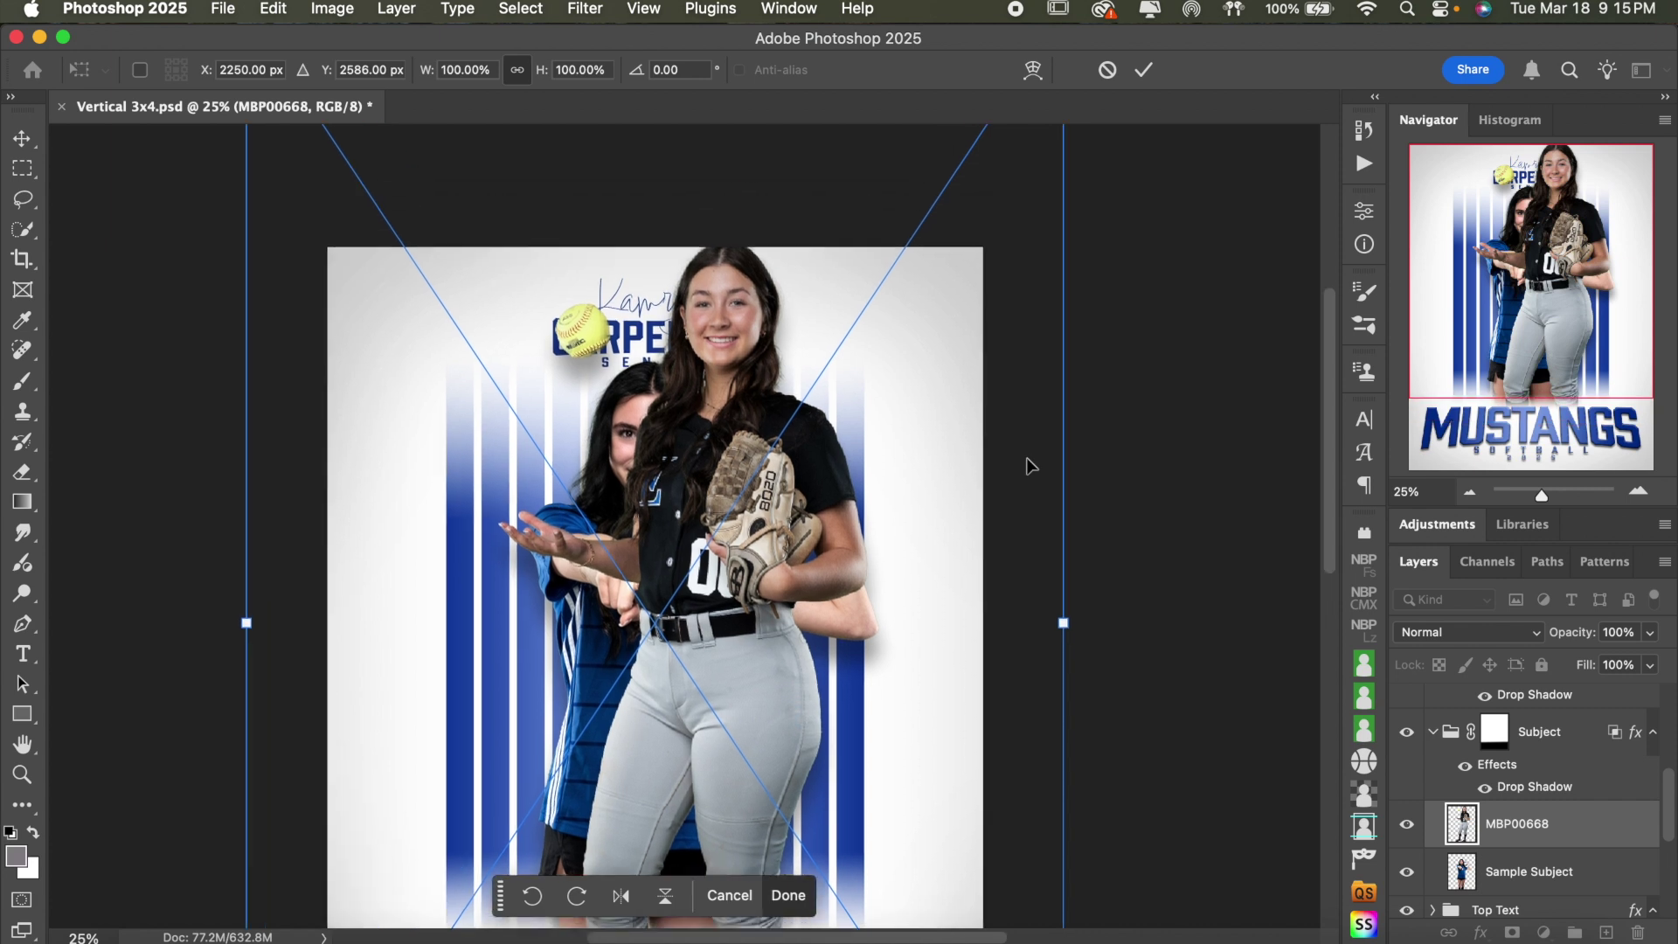
left_click(1469, 492)
- Scale the placed MBP00668 photo to about 104% and commit the transform
left_click_drag(940, 185, 859, 267)
scroll(769, 473, "down", 8)
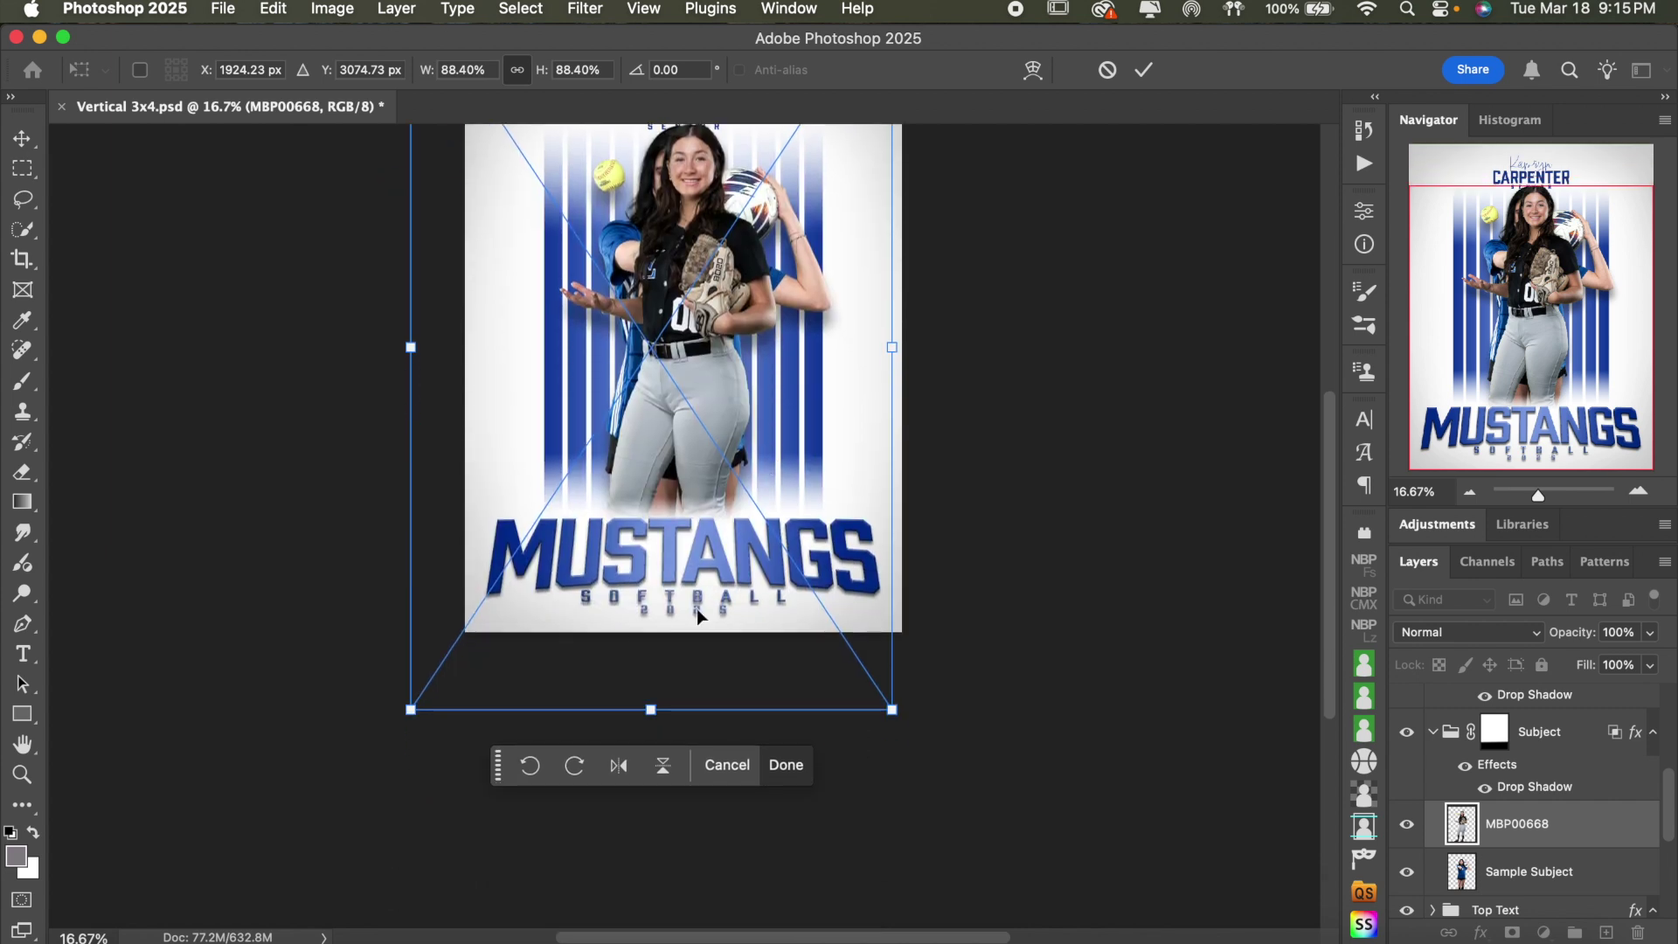
left_click_drag(648, 704, 637, 827)
scroll(656, 741, "up", 4)
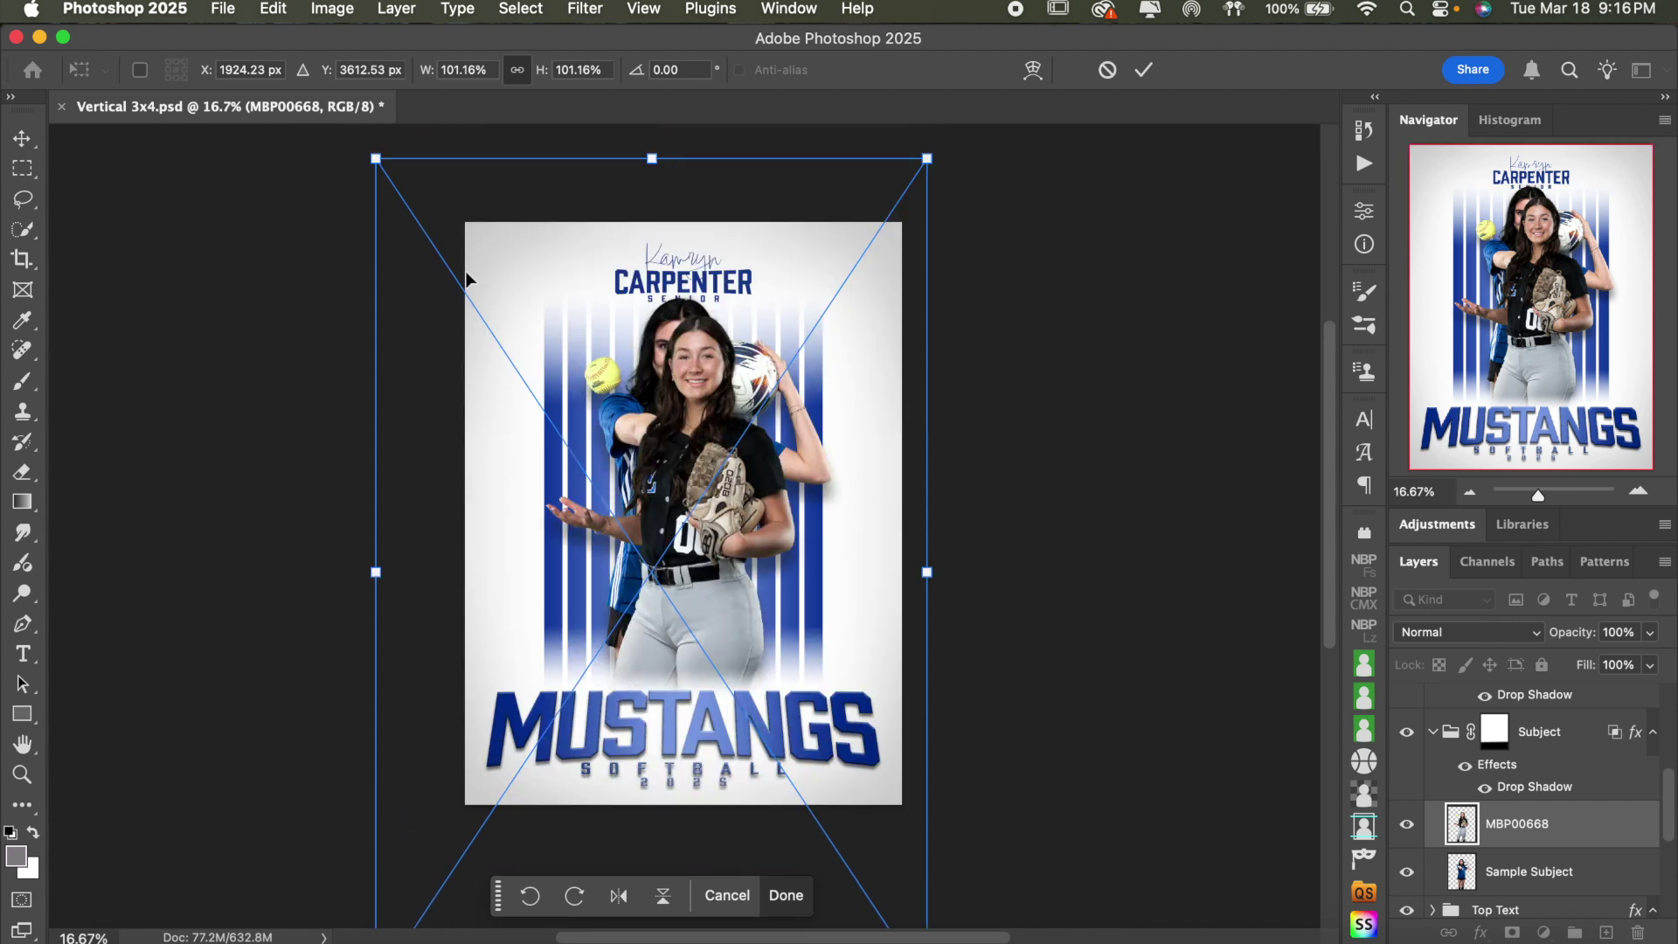
left_click_drag(376, 159, 353, 152)
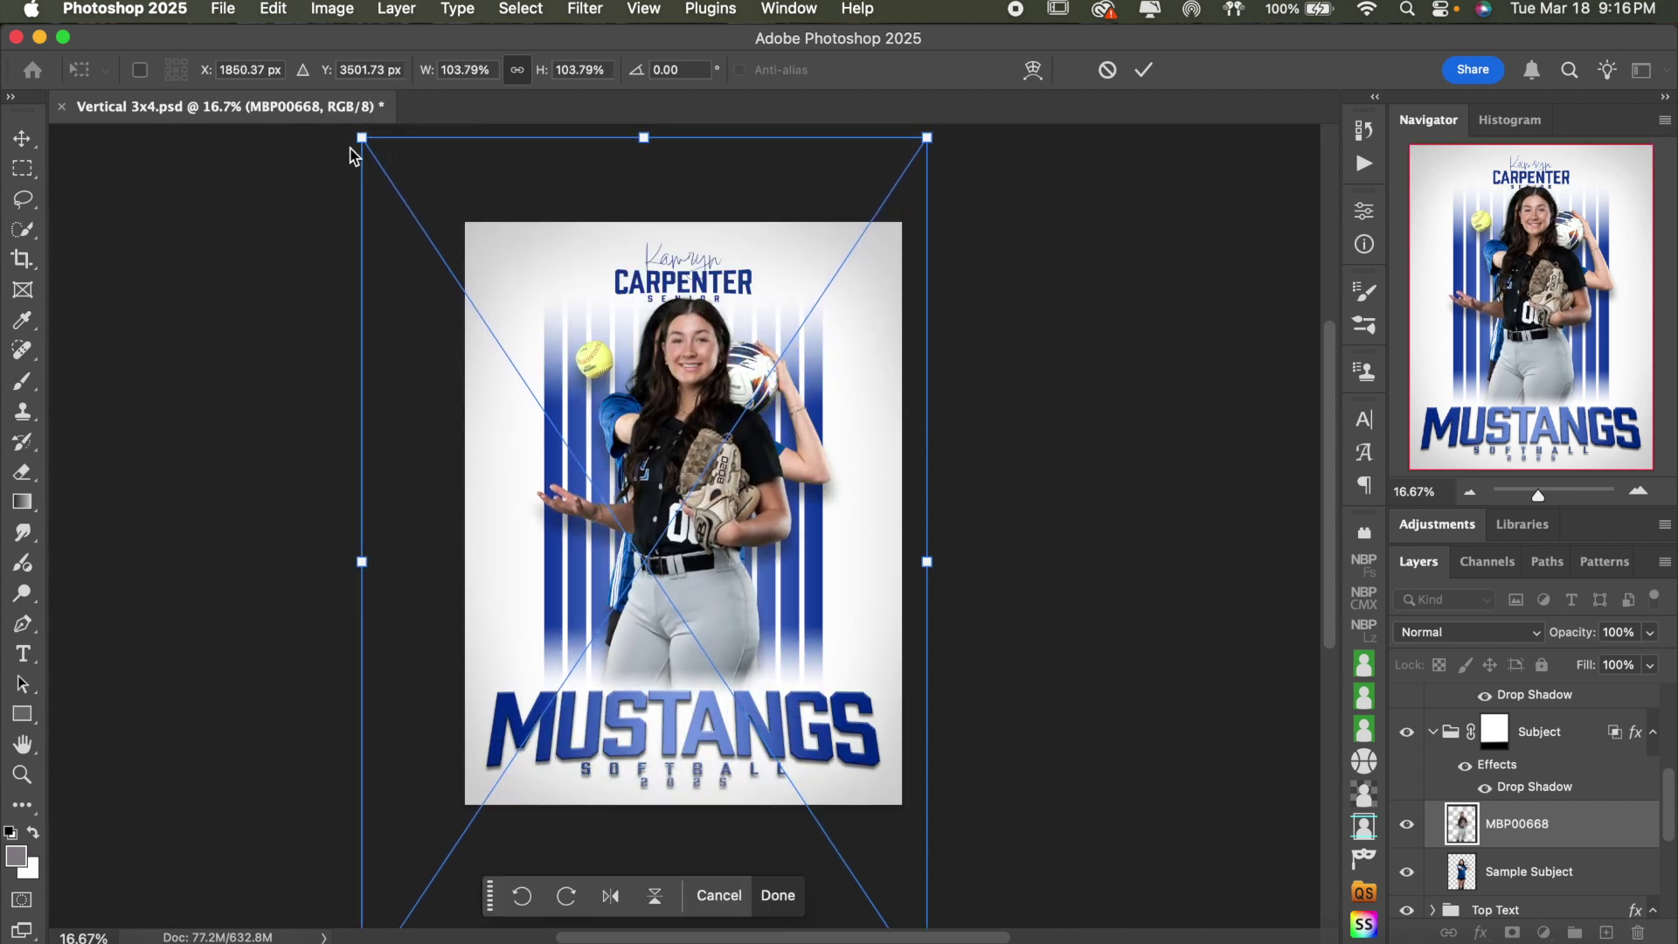
left_click(1144, 69)
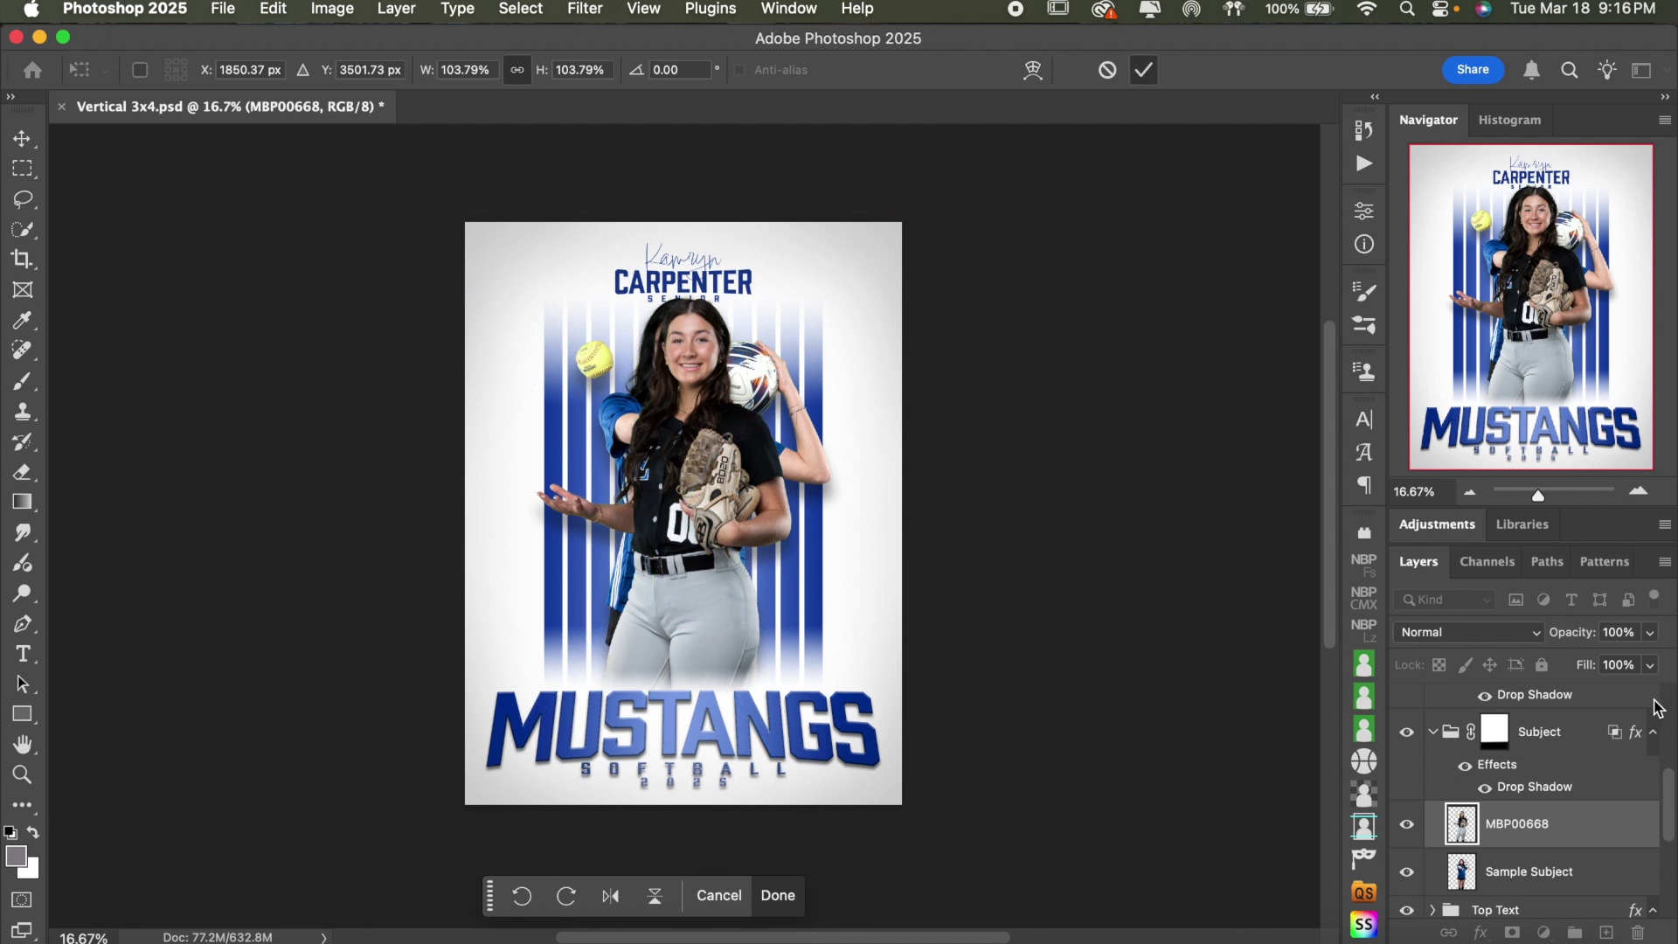
left_click(1534, 868)
left_click(1425, 872, "super")
- Hide the Sample Subject layer so only the new player shows
left_click(1639, 492)
left_click(1639, 491)
scroll(1048, 472, "up", 3)
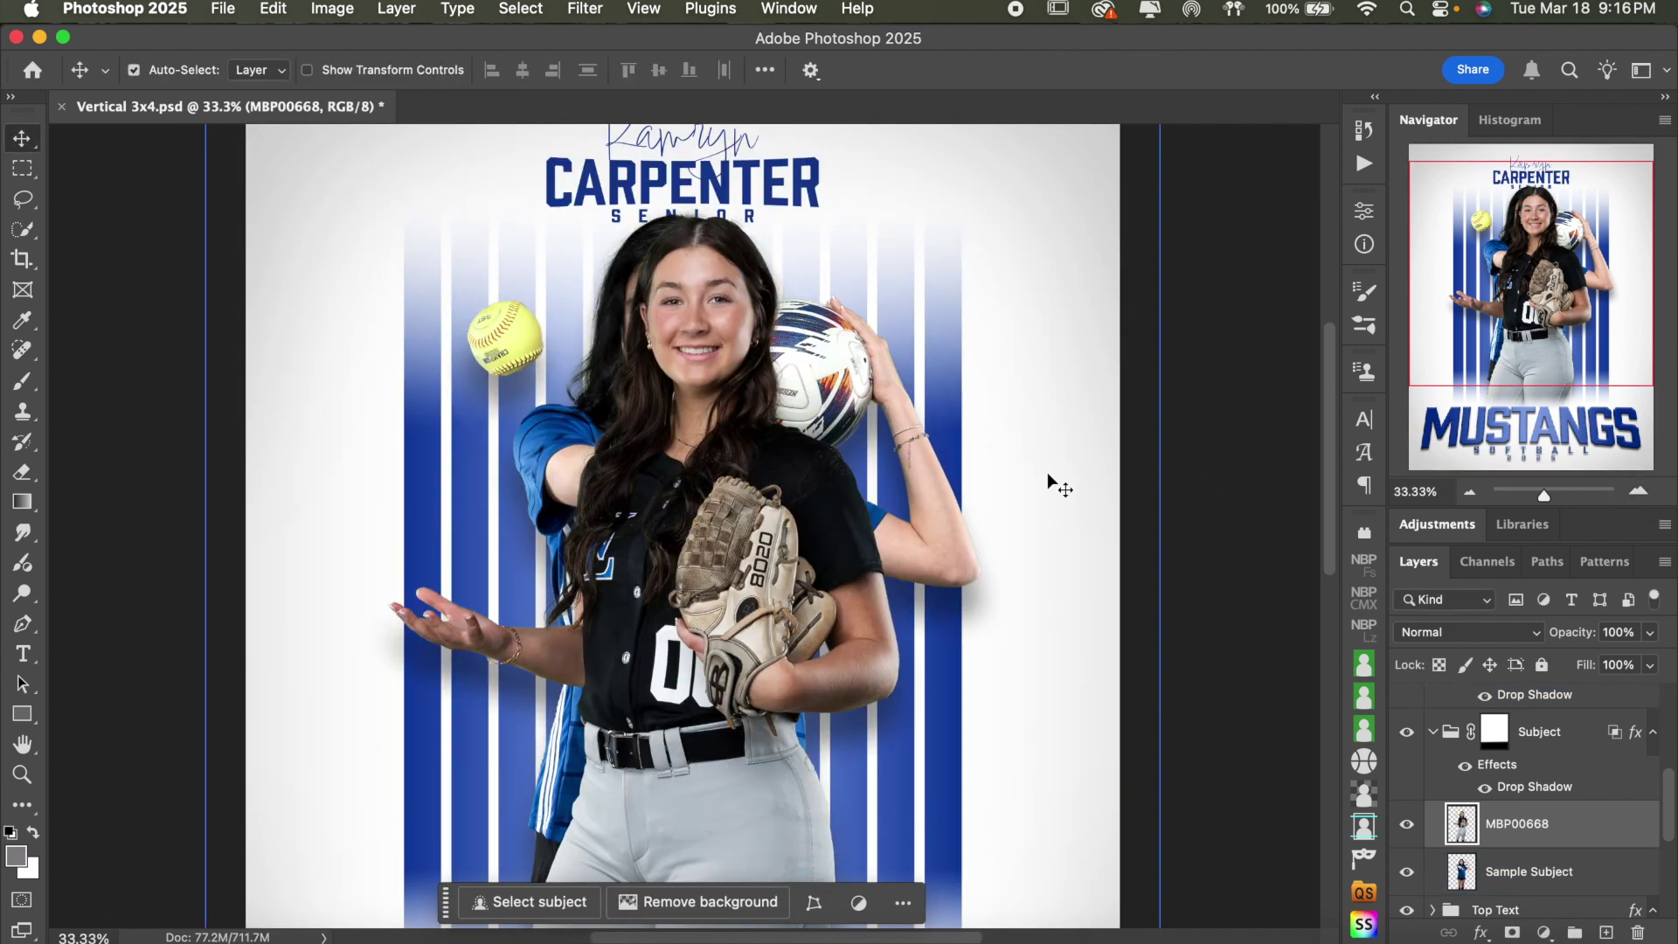
scroll(1047, 472, "down", 3)
left_click(1434, 872)
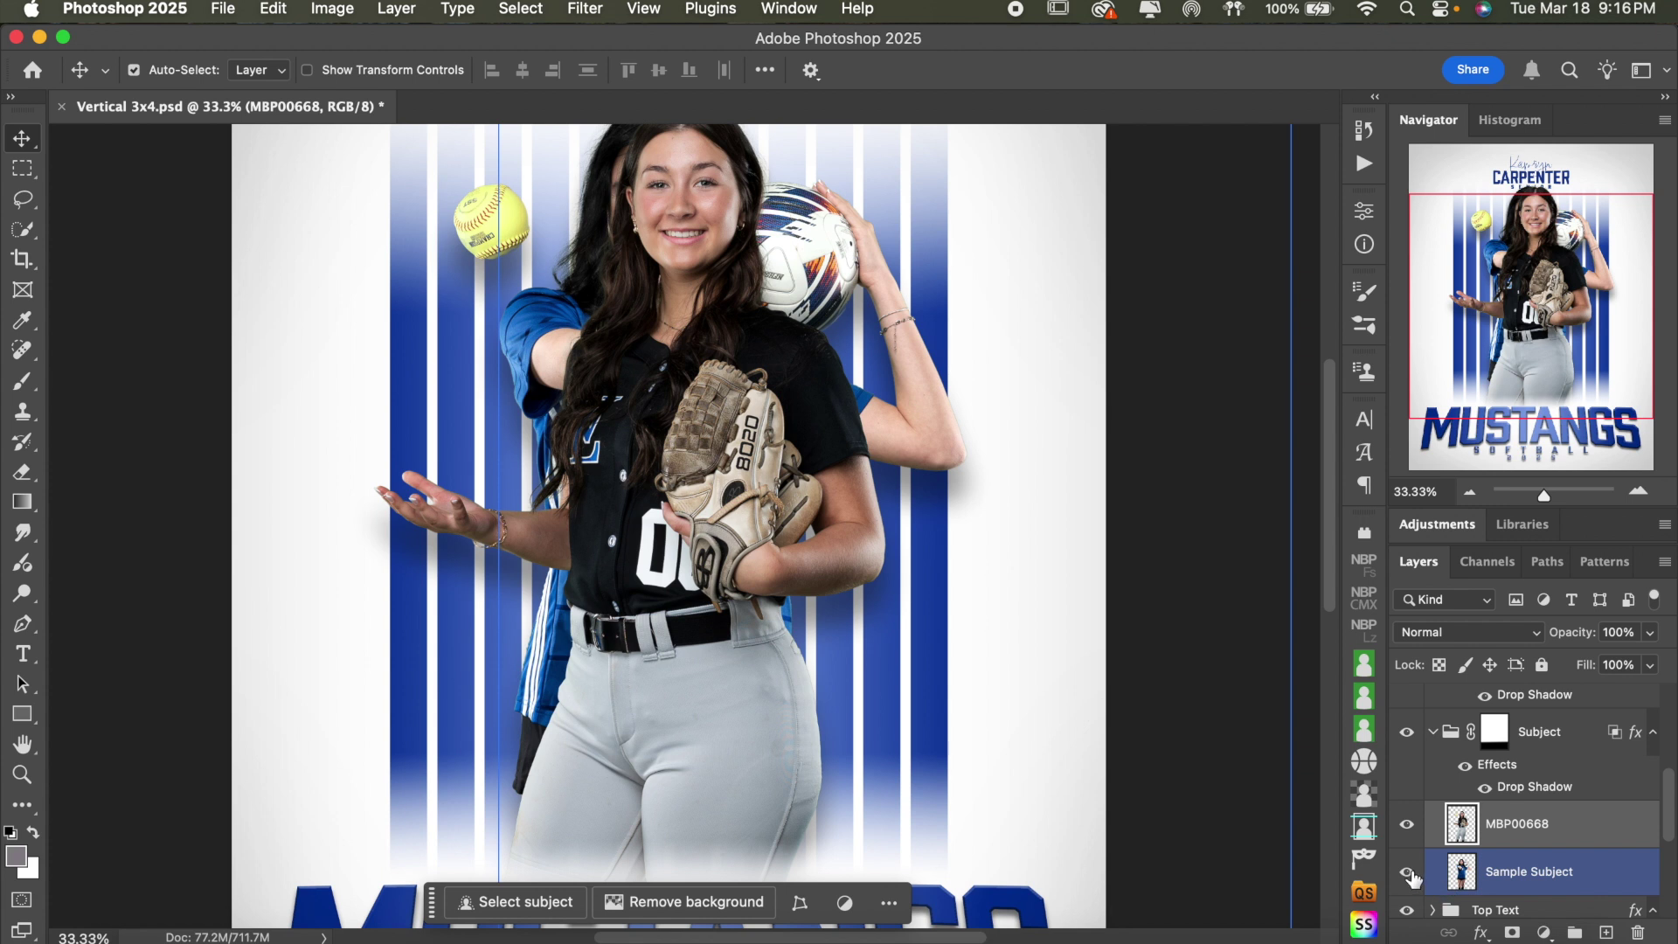
left_click(1407, 872)
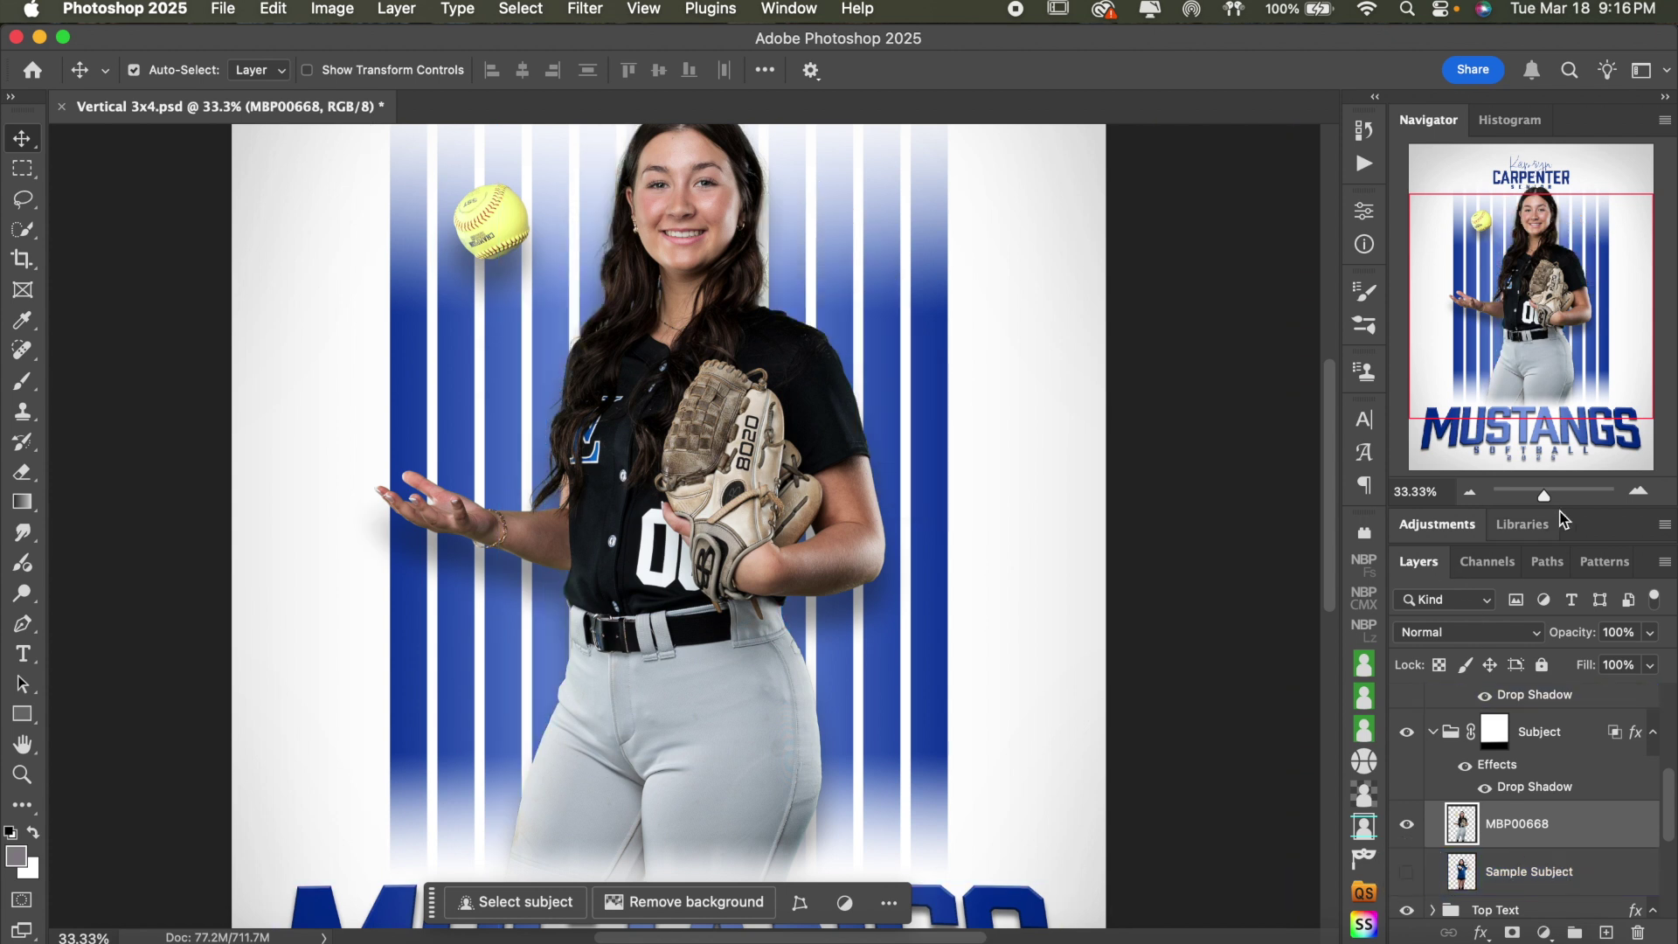
left_click(1472, 493)
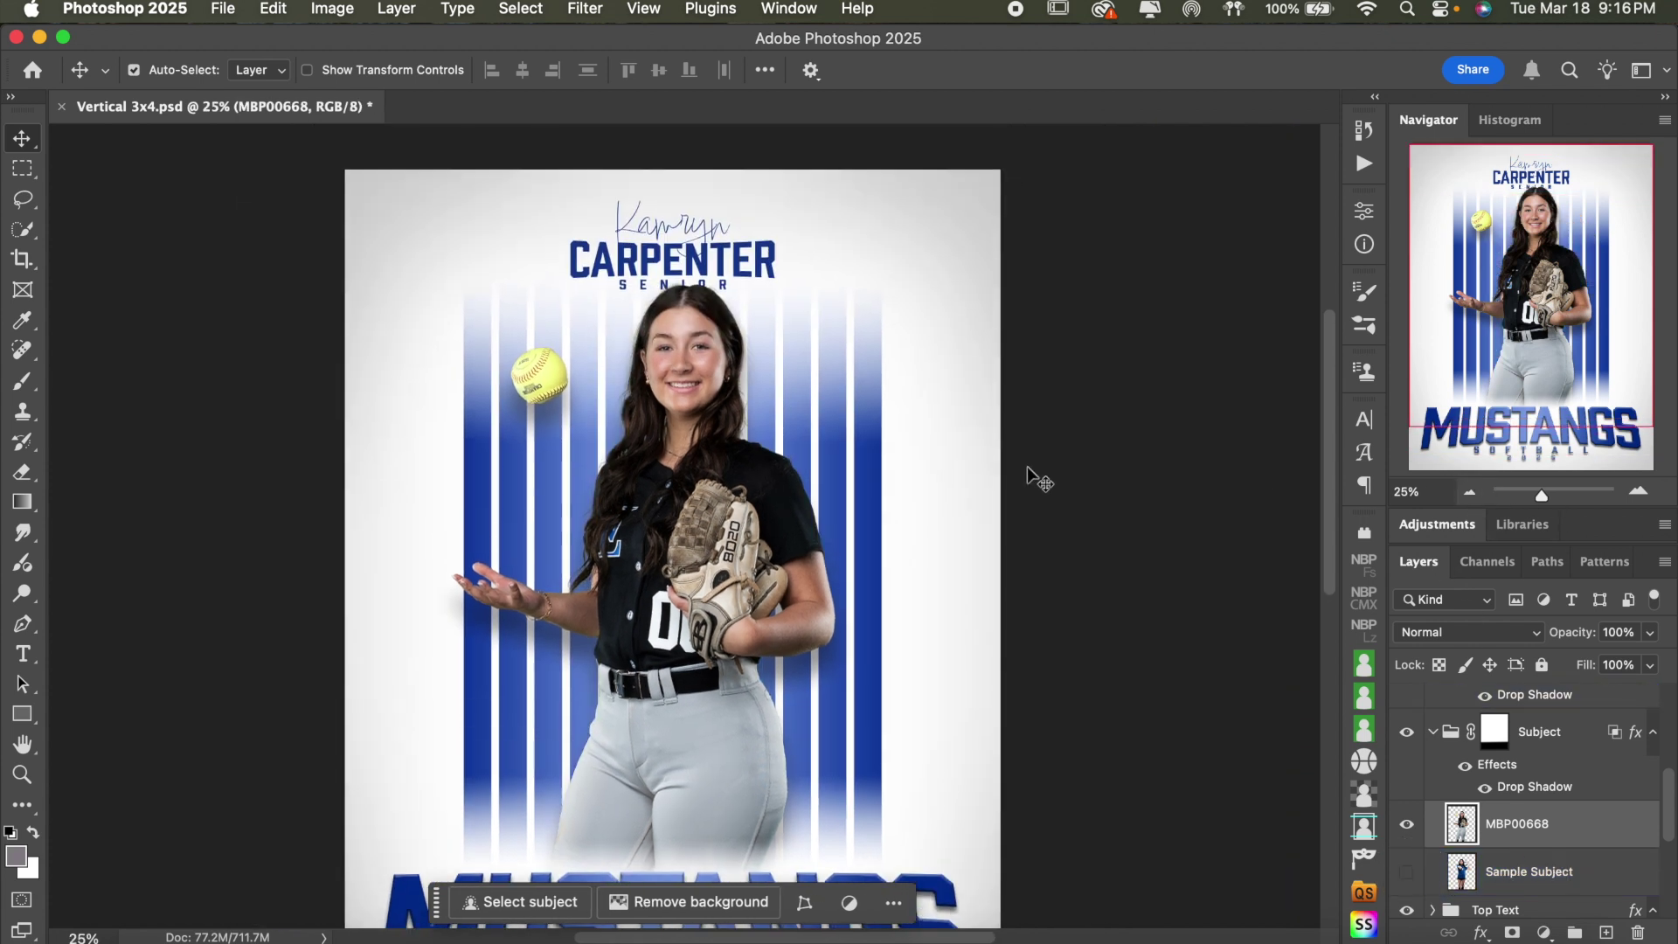
- Toggle the Subject group's drop shadow off and on to compare, leaving it on
left_click(1516, 767)
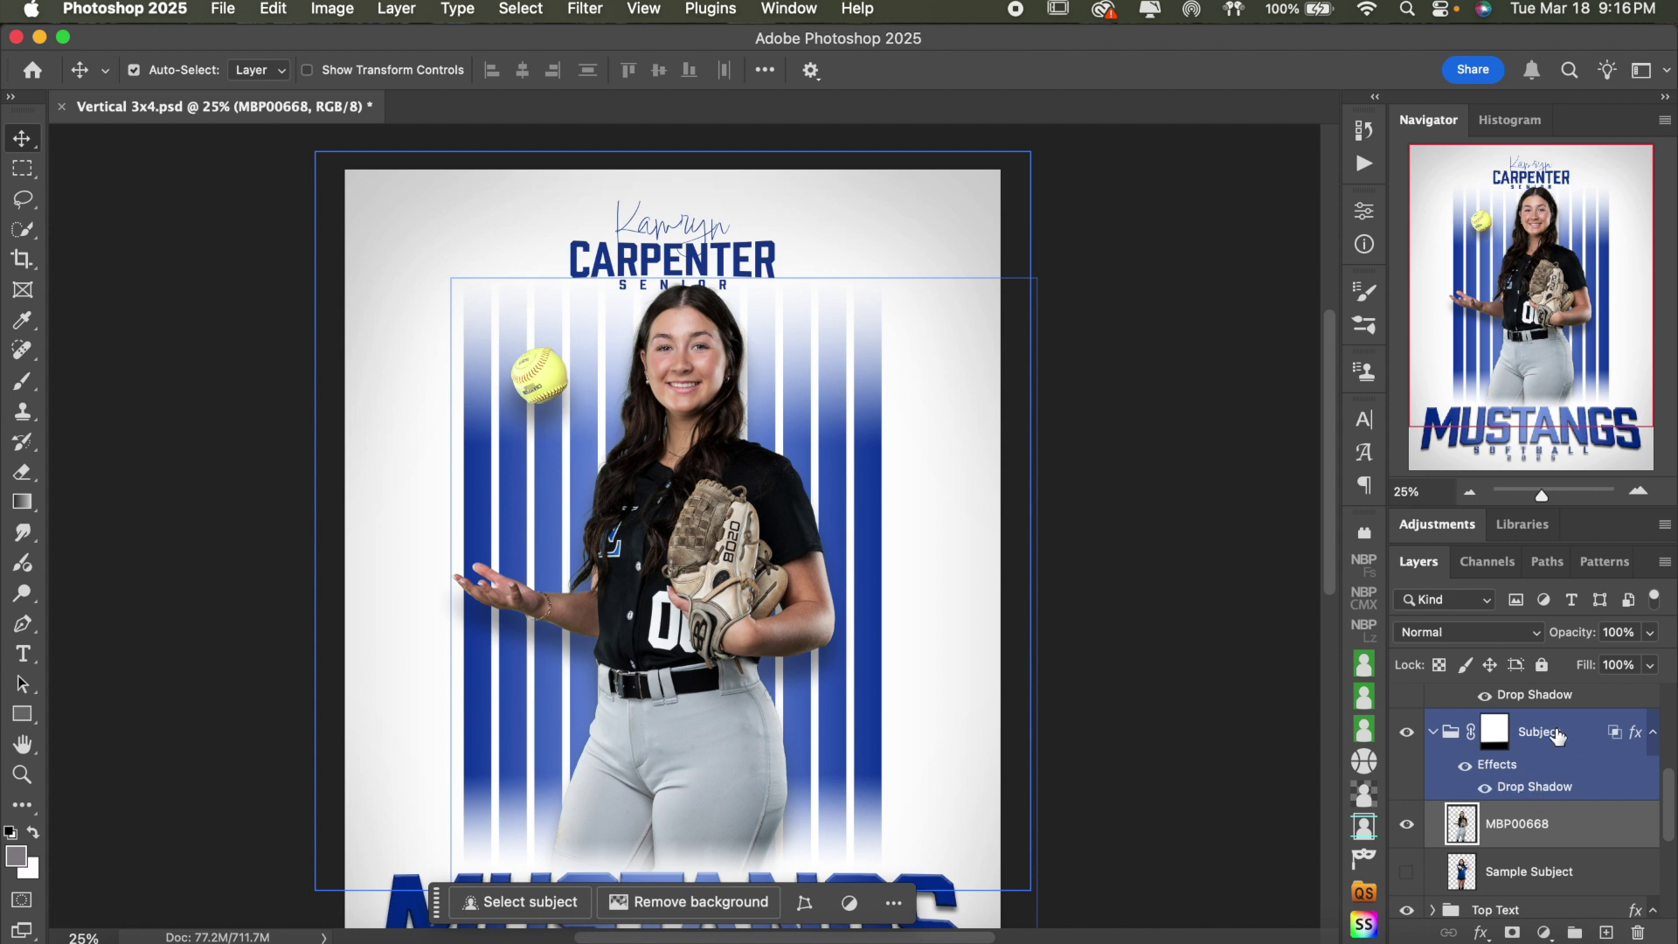
key("super+plus")
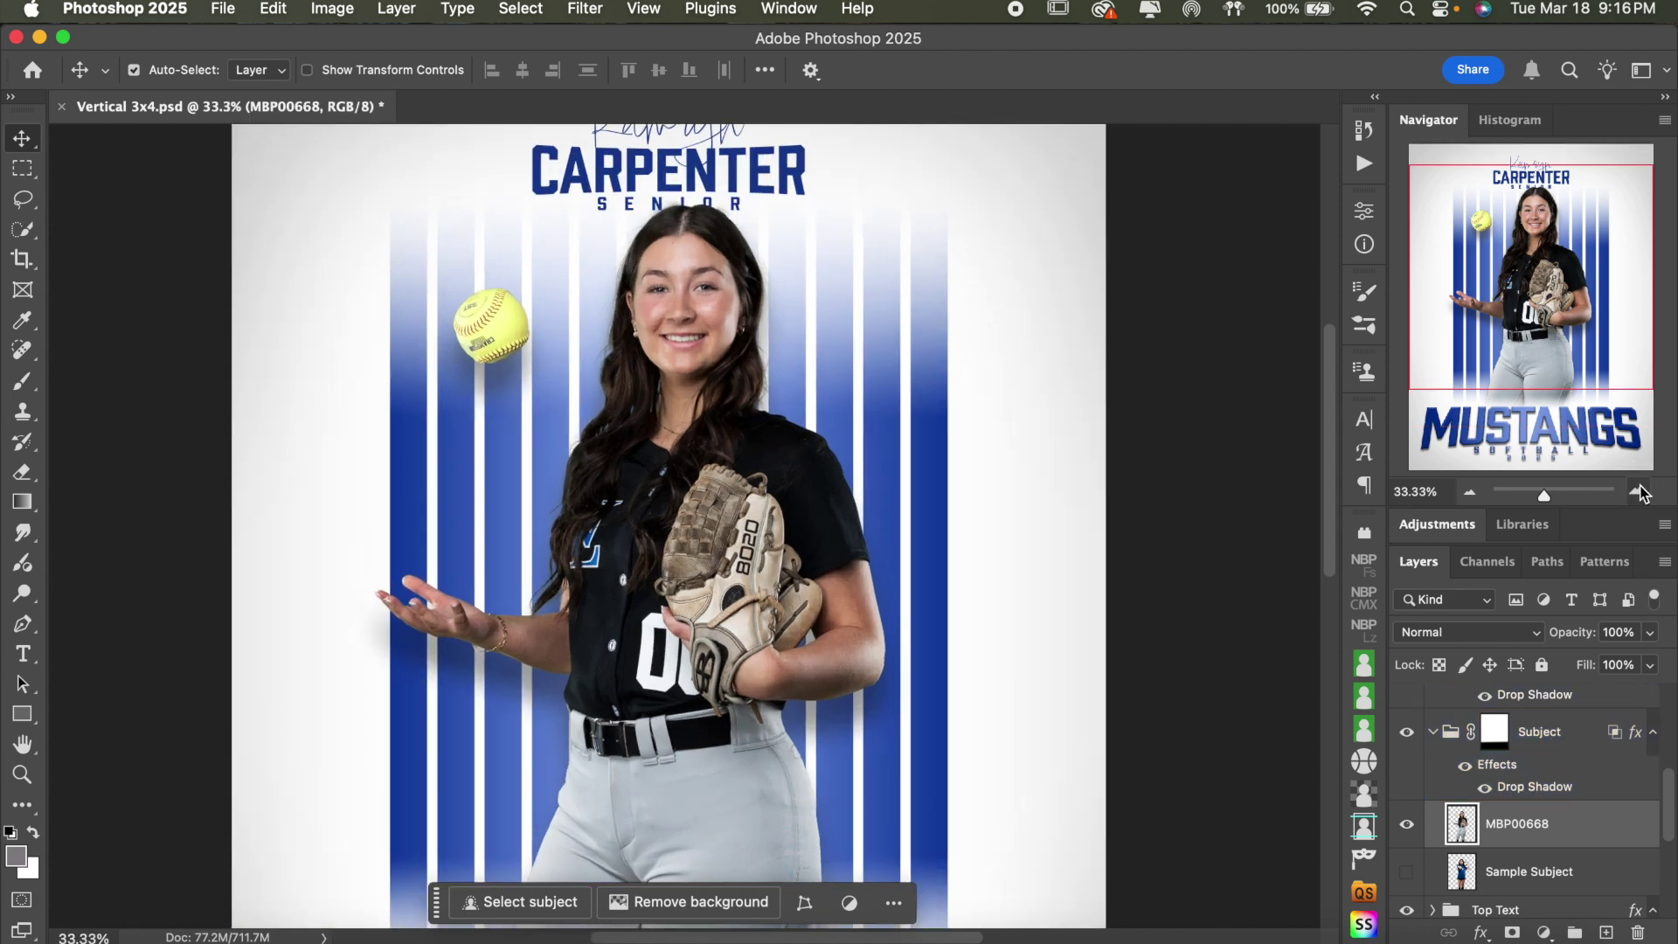
left_click(1465, 764)
left_click(1464, 766)
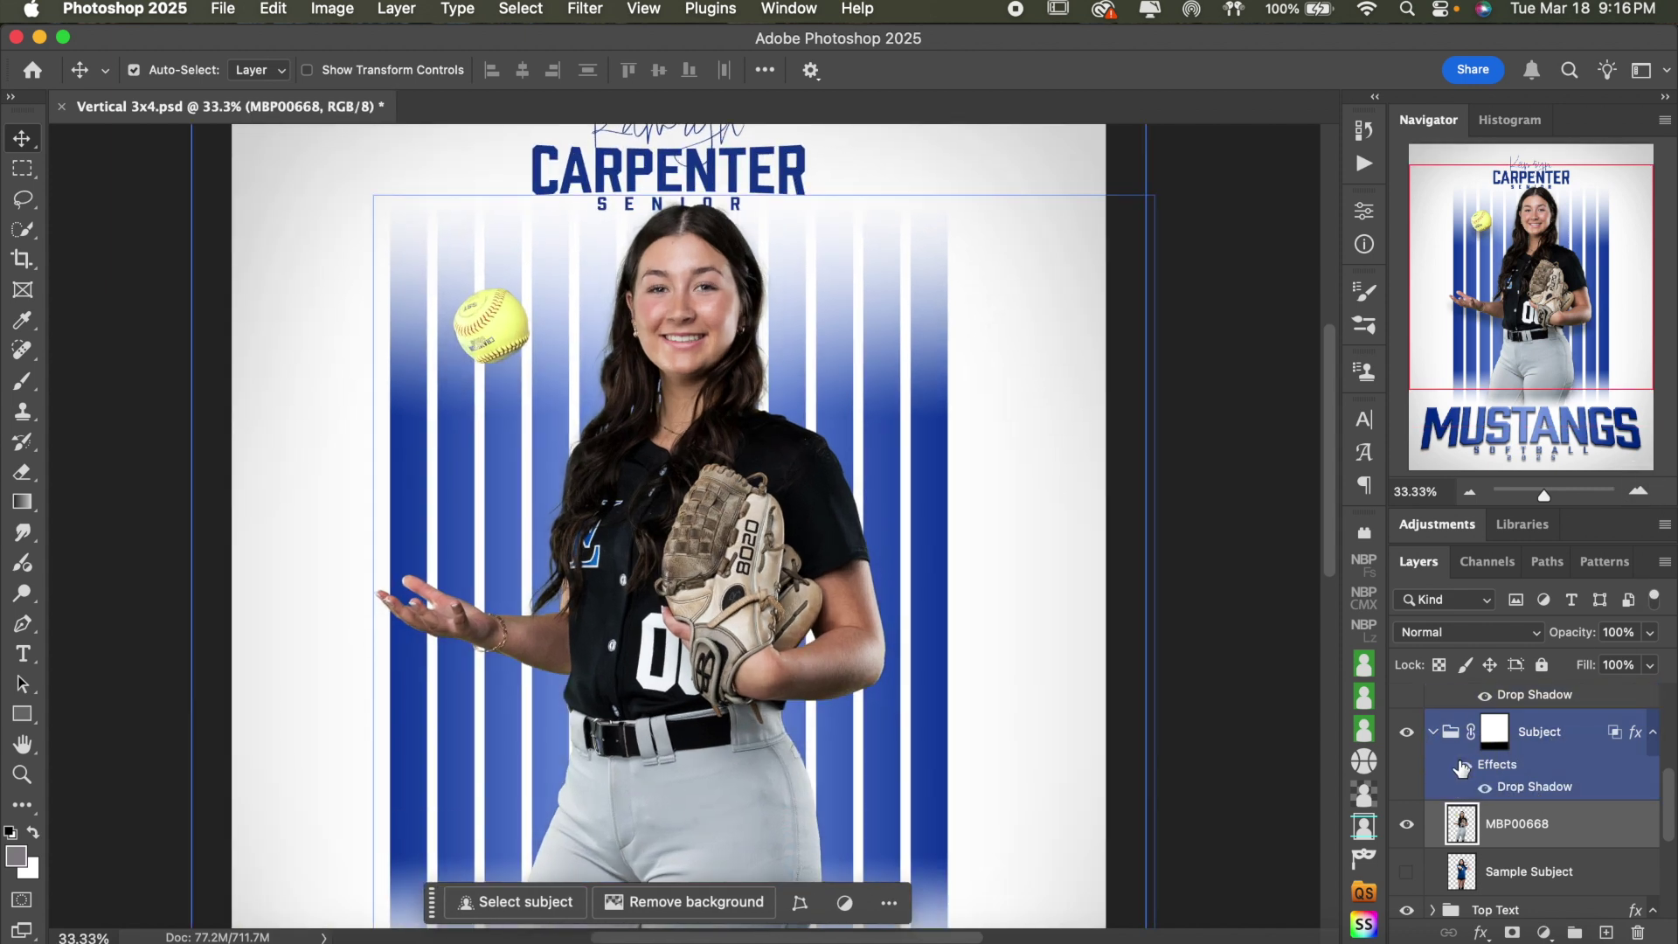
left_click(1463, 766)
left_click(1462, 765)
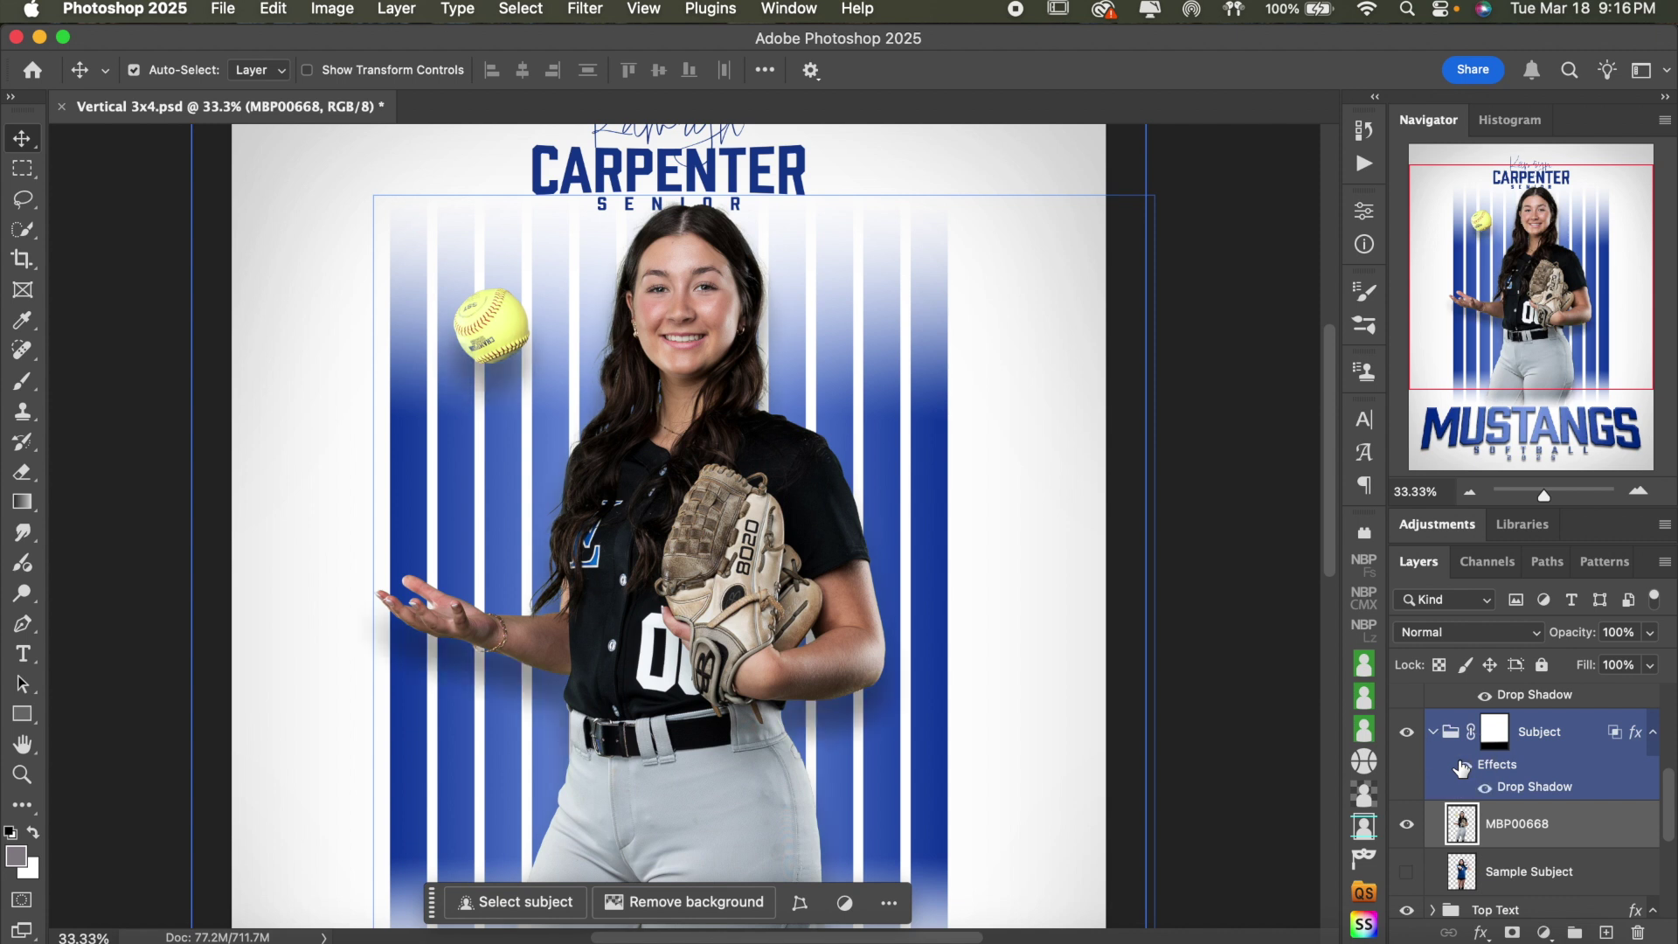
left_click(1463, 766)
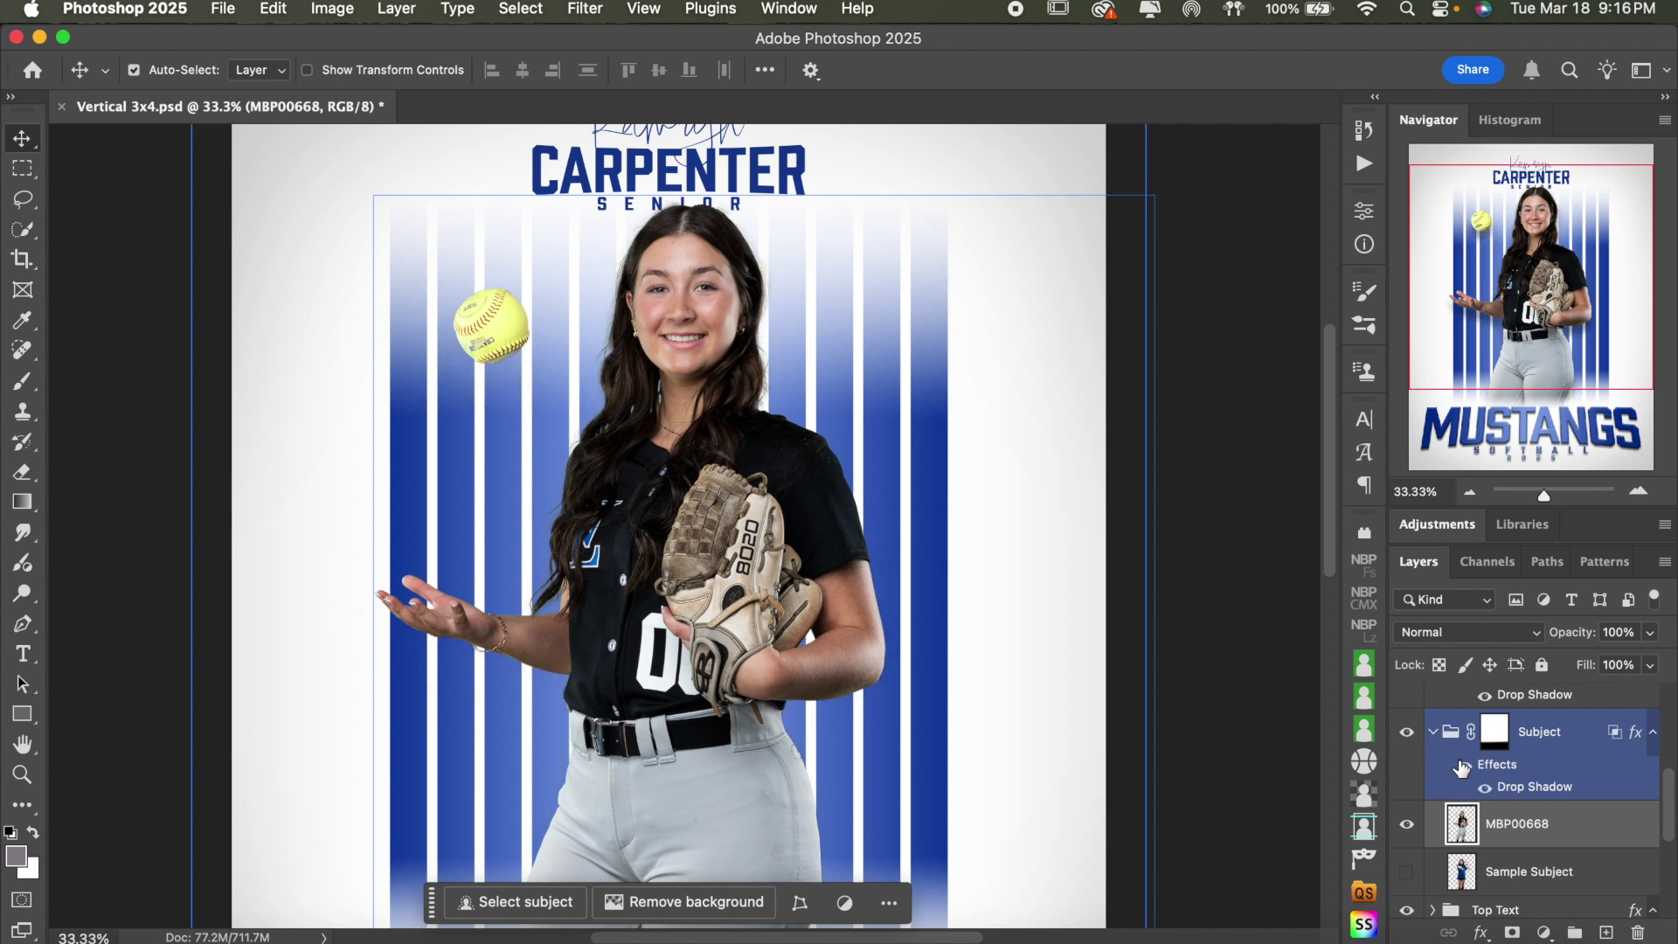
left_click(1463, 766)
- Open the Layer Style blending options for the Subject group
scroll(1205, 669, "up", 3)
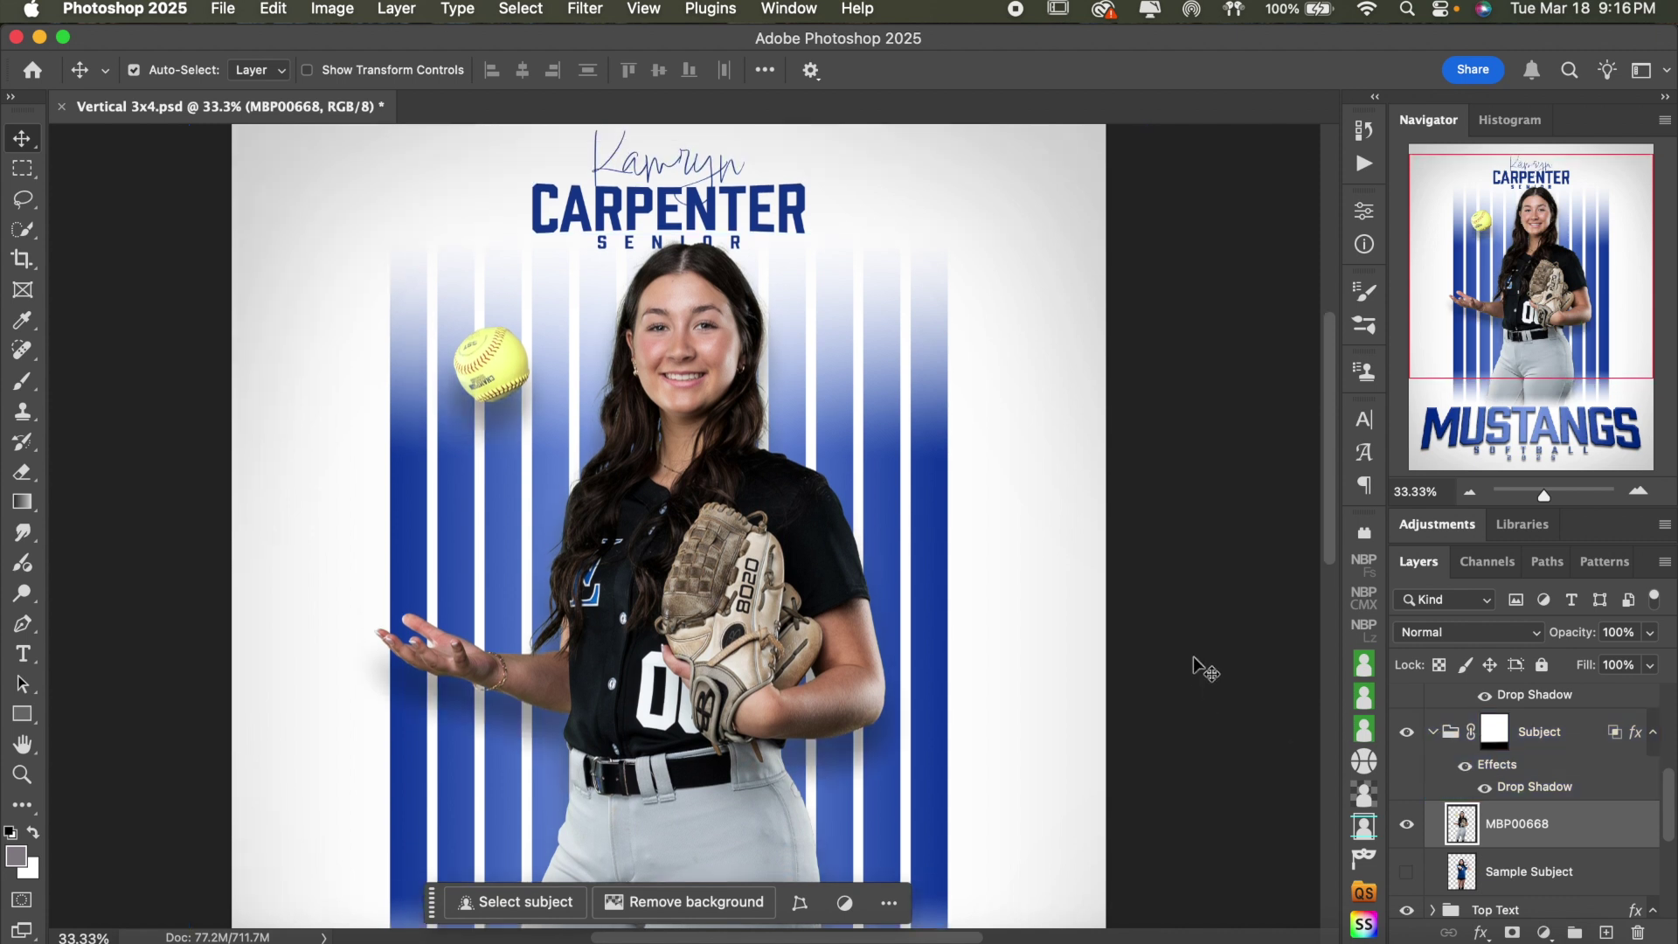
scroll(1204, 669, "down", 1)
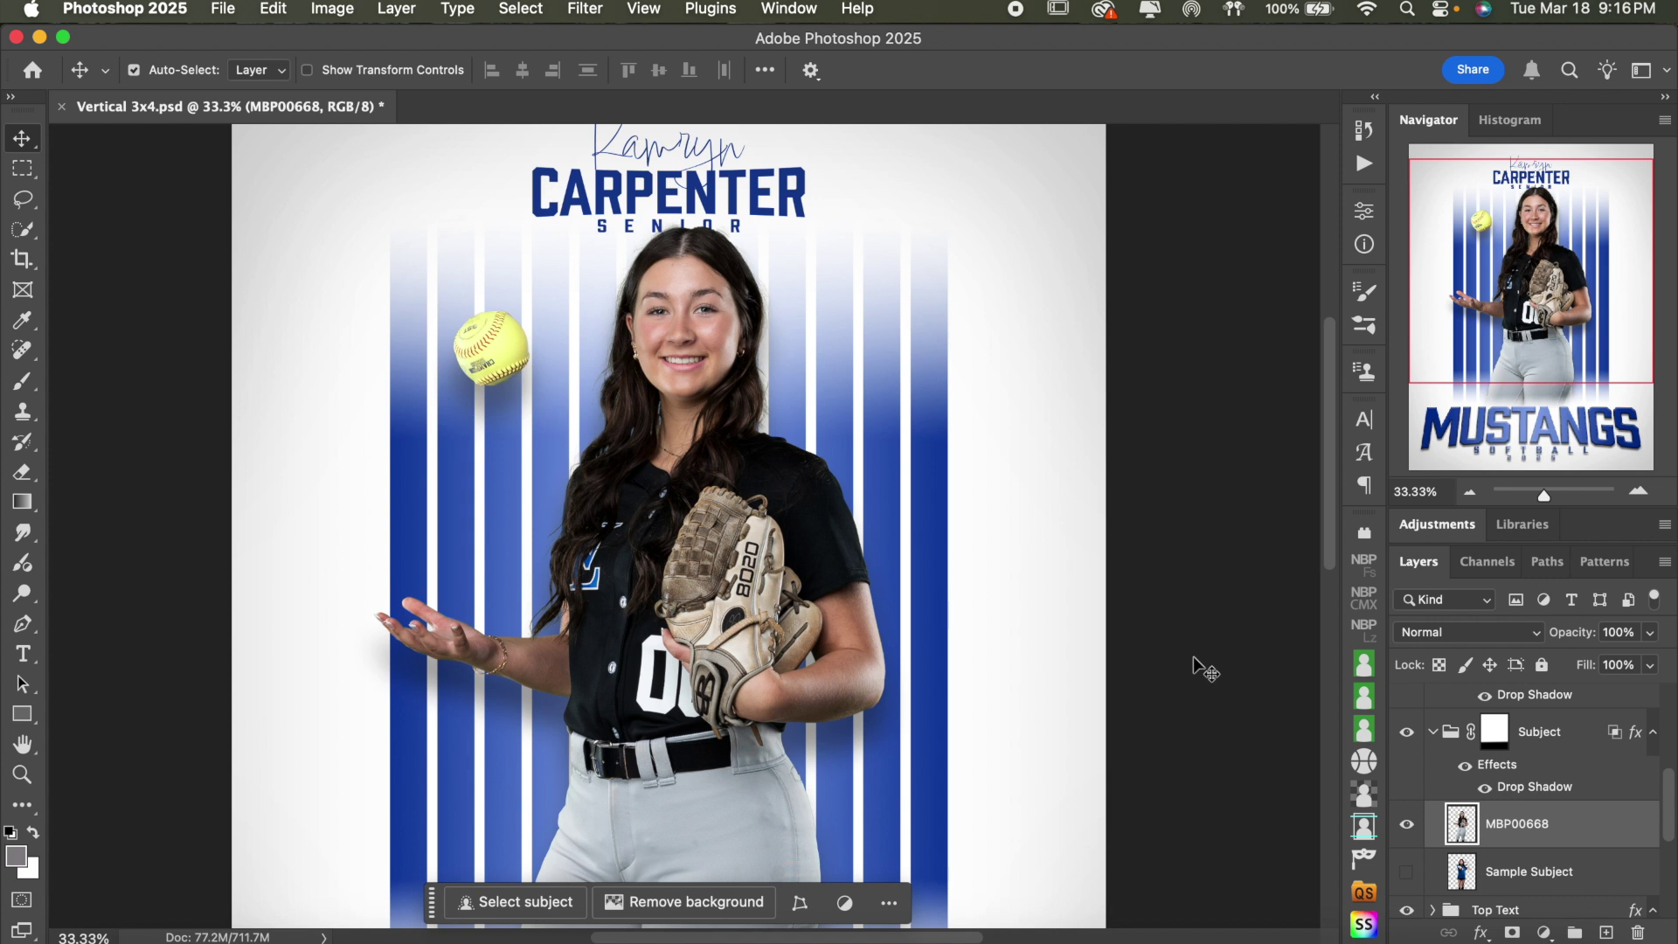
scroll(1204, 669, "down", 10)
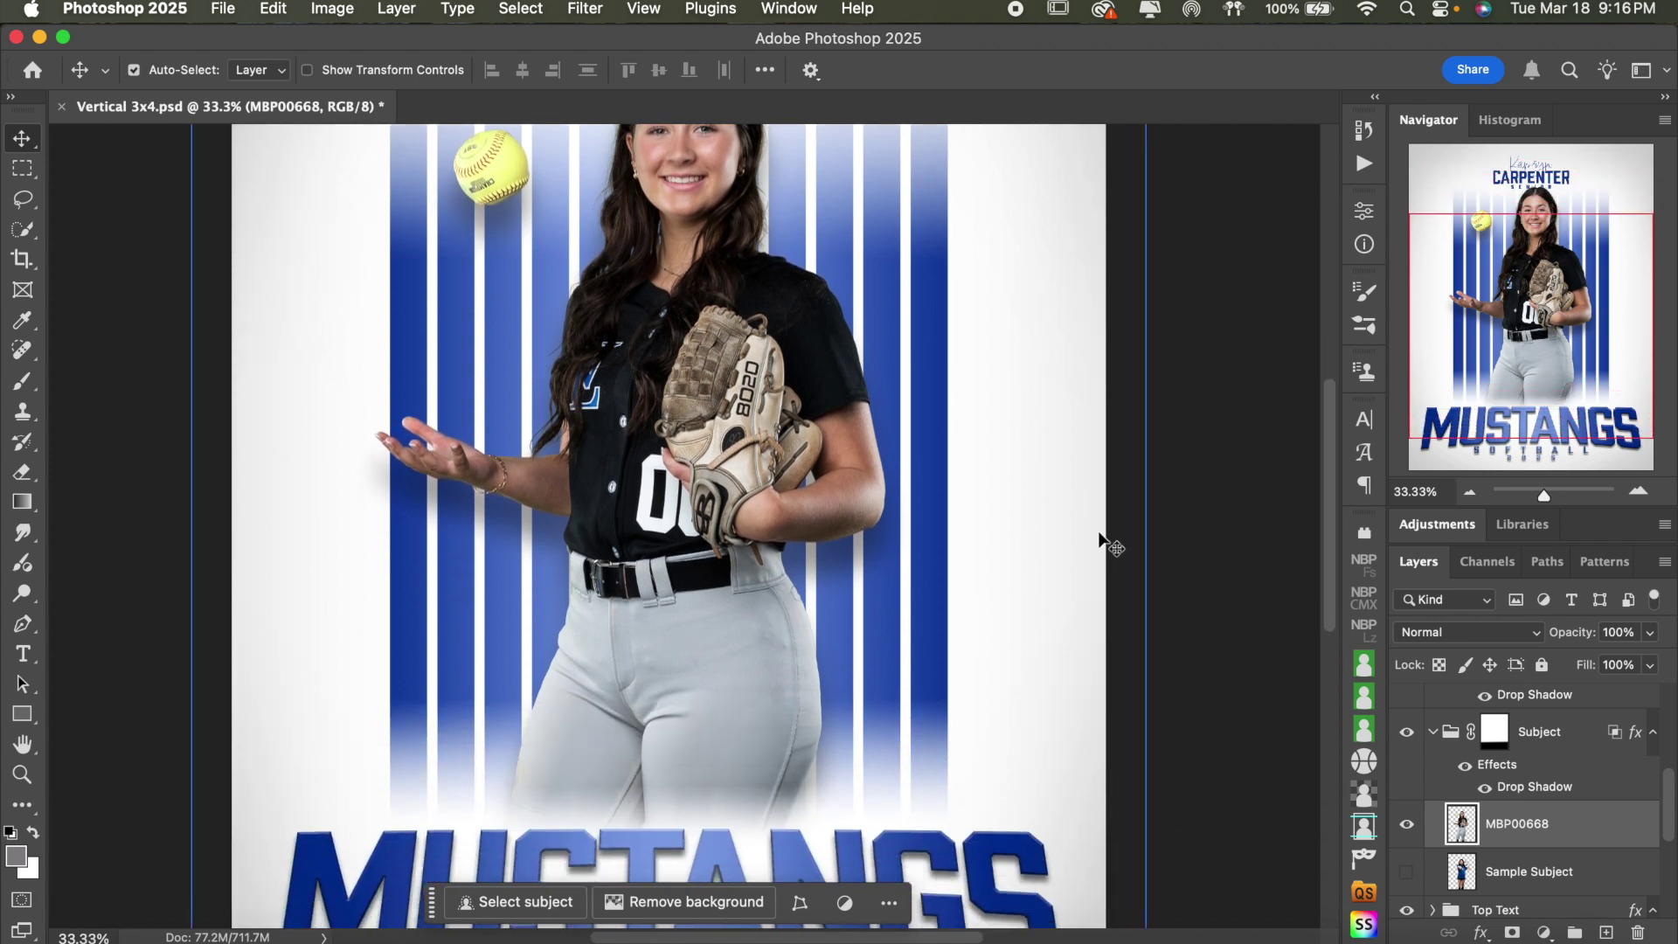
scroll(1103, 543, "down", 12)
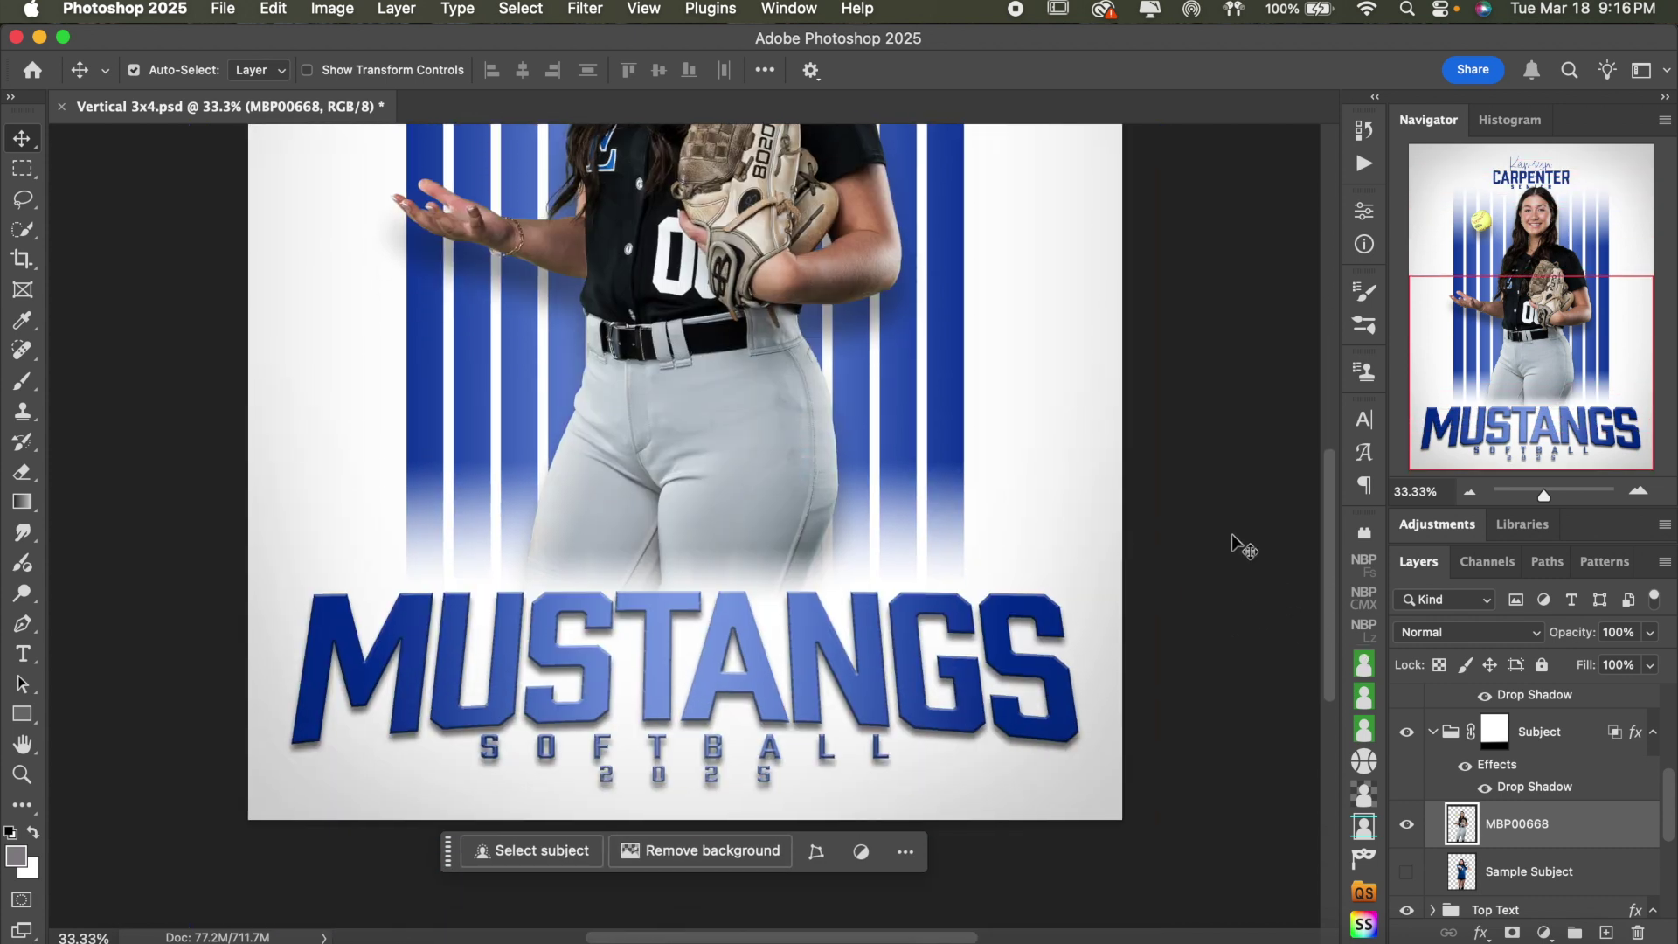
scroll(1243, 546, "up", 1)
left_click(1491, 741)
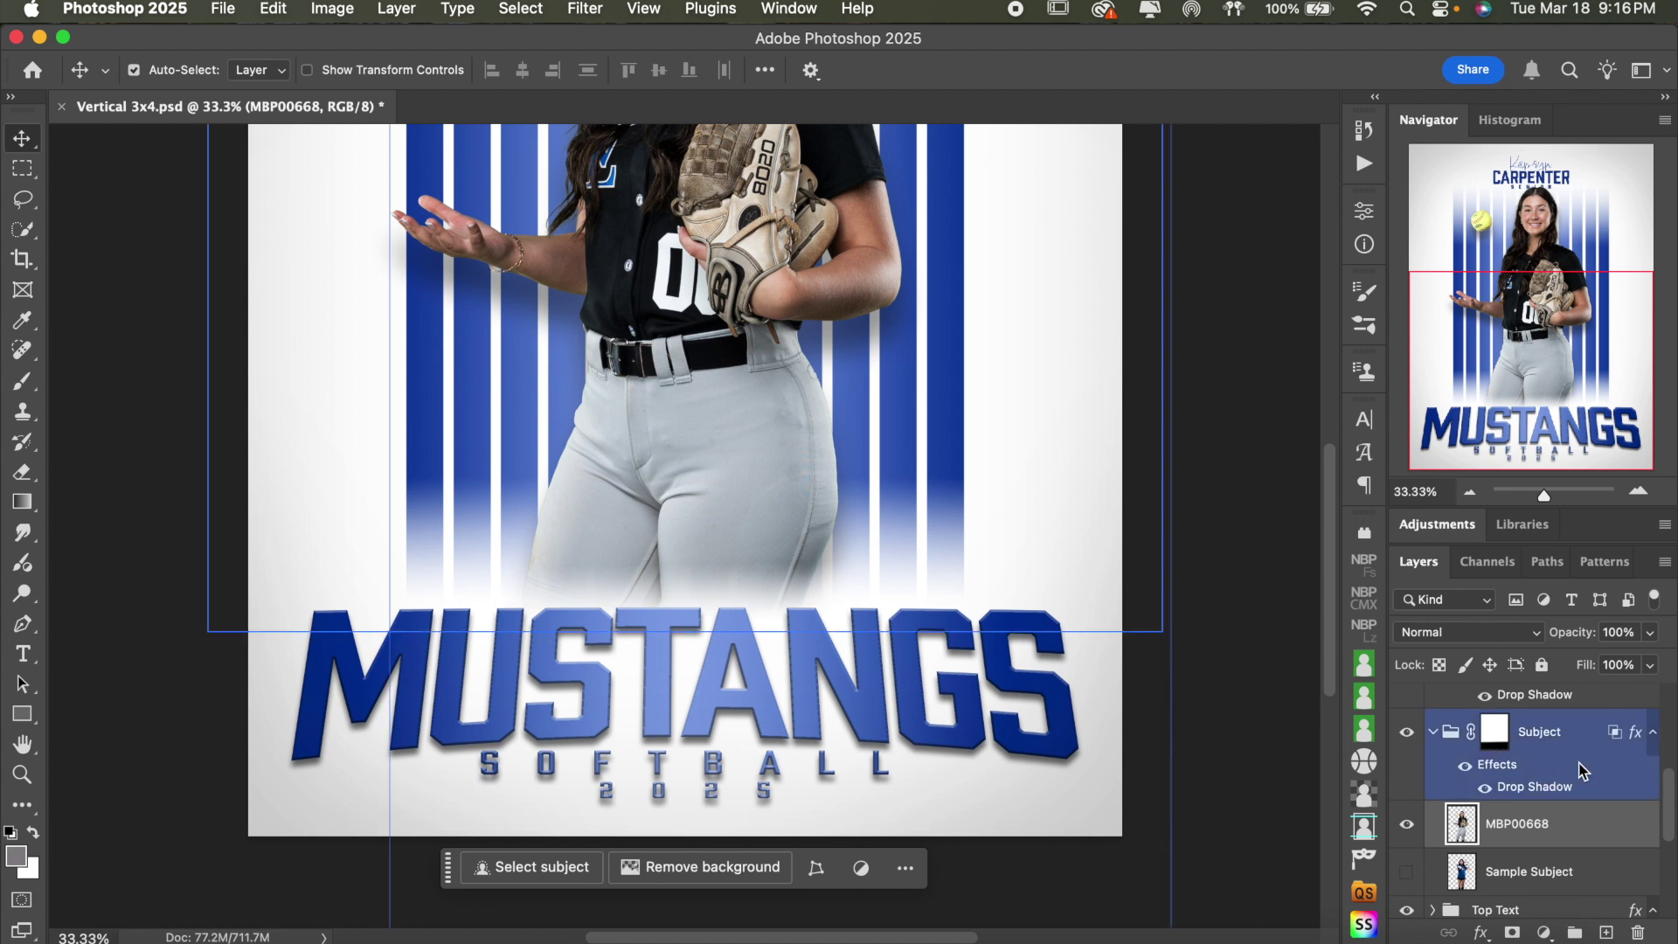
double_click(1578, 744)
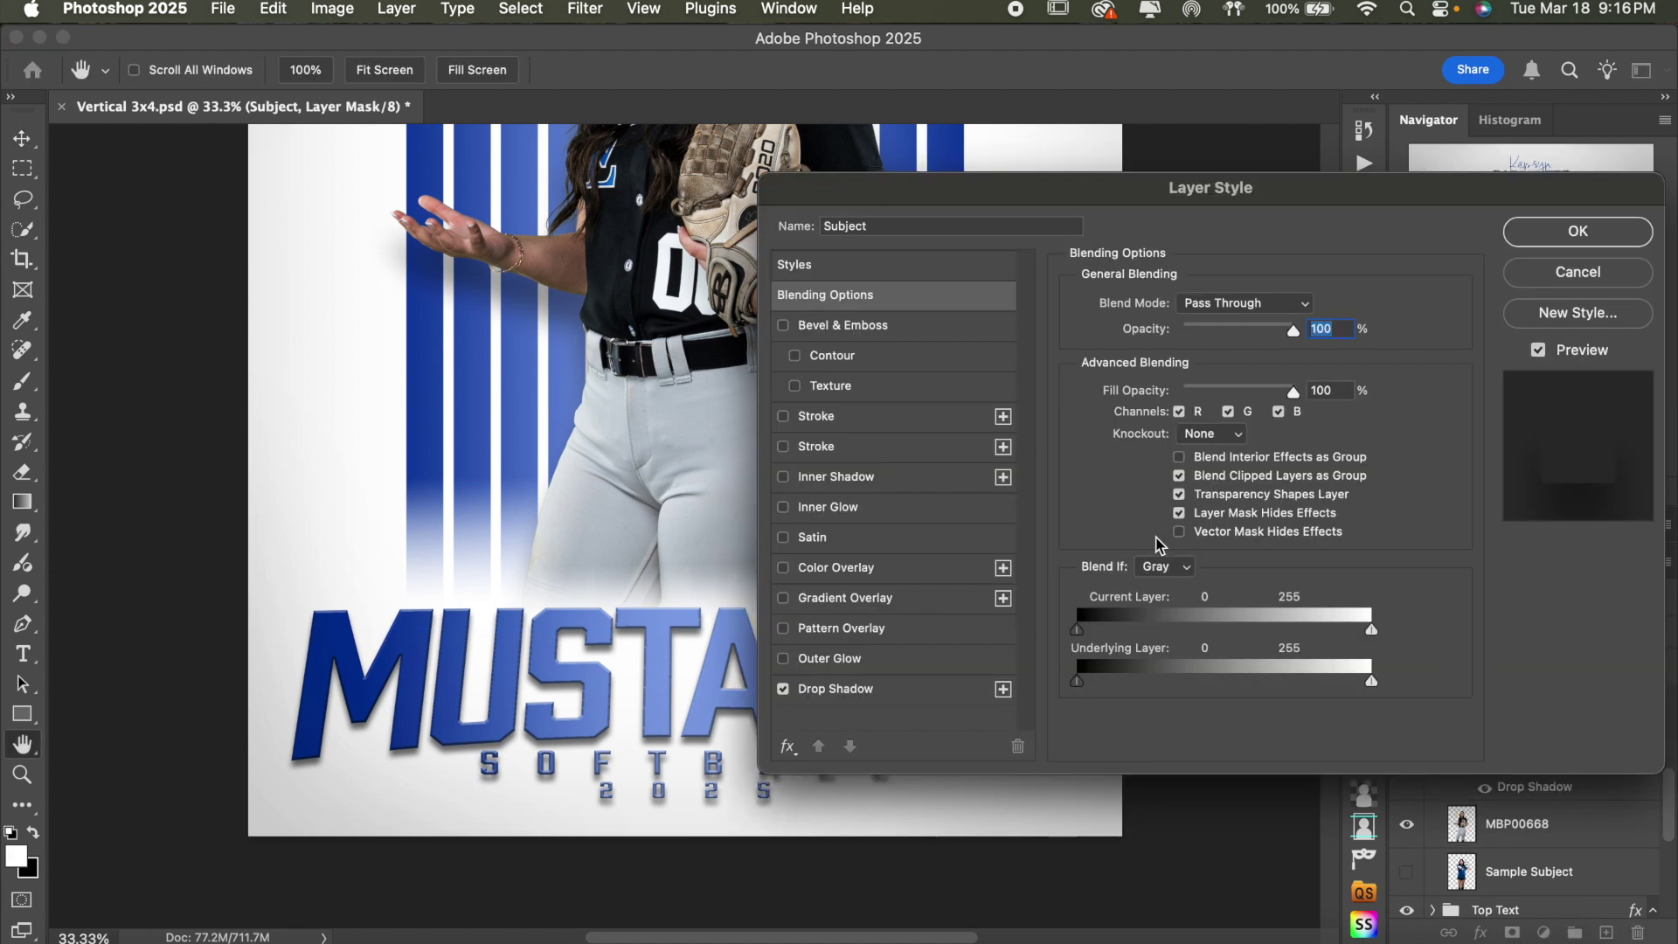
- Toggle Layer Mask Hides Effects off and on, then cancel the Layer Style dialog
left_click(1179, 514)
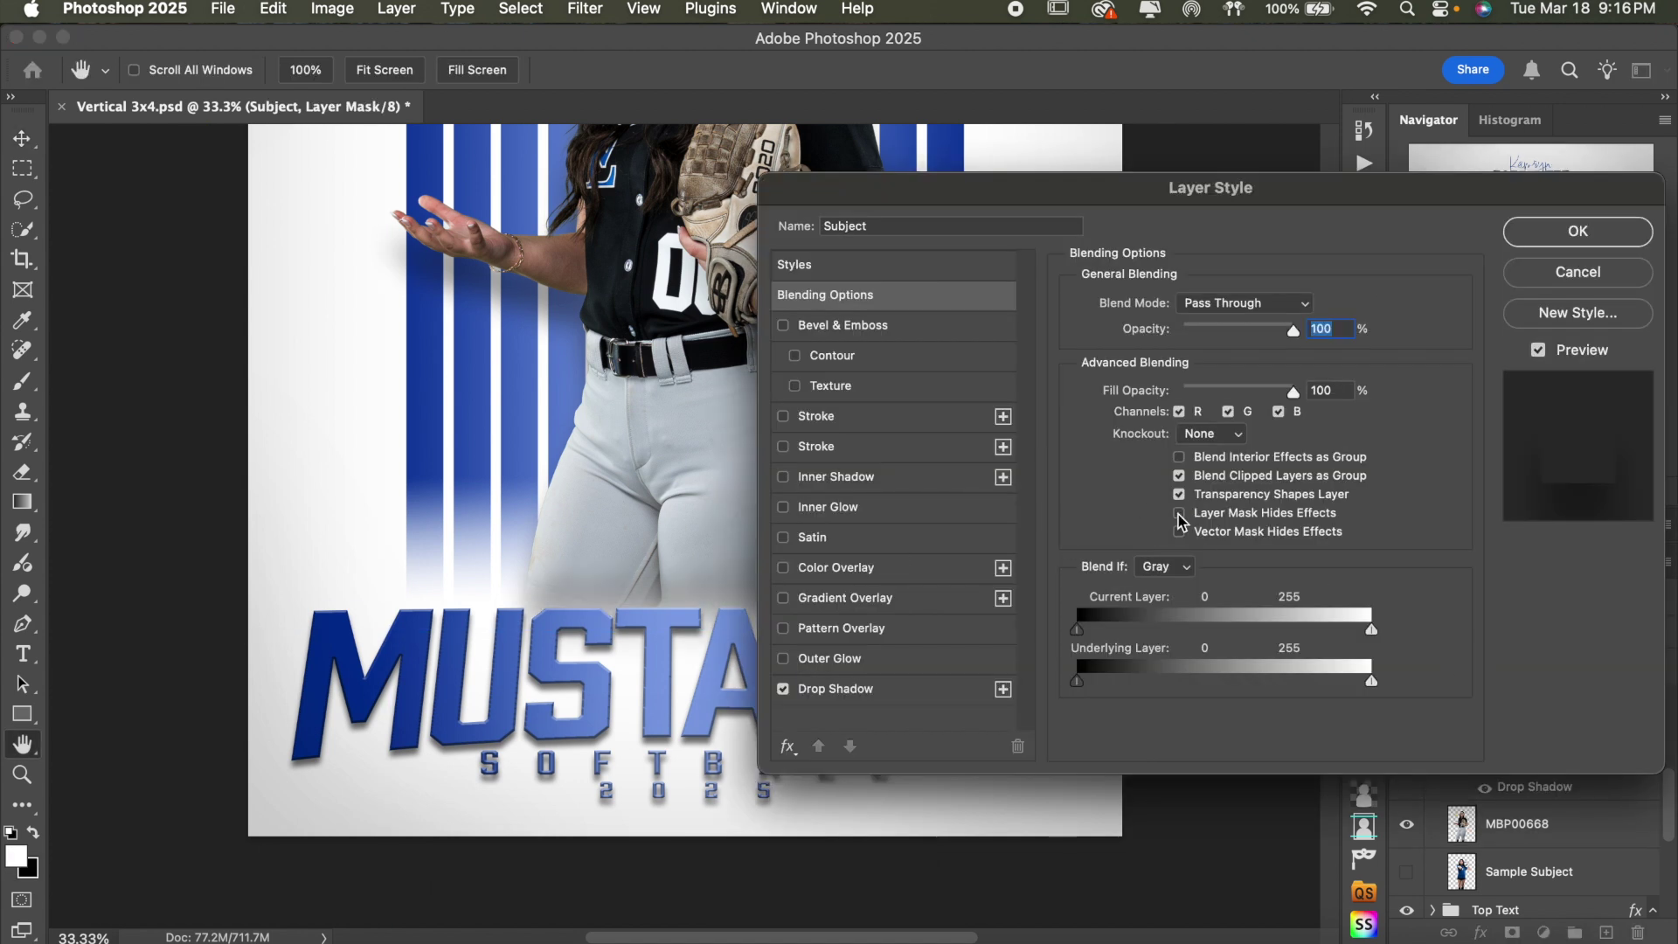
left_click(1179, 514)
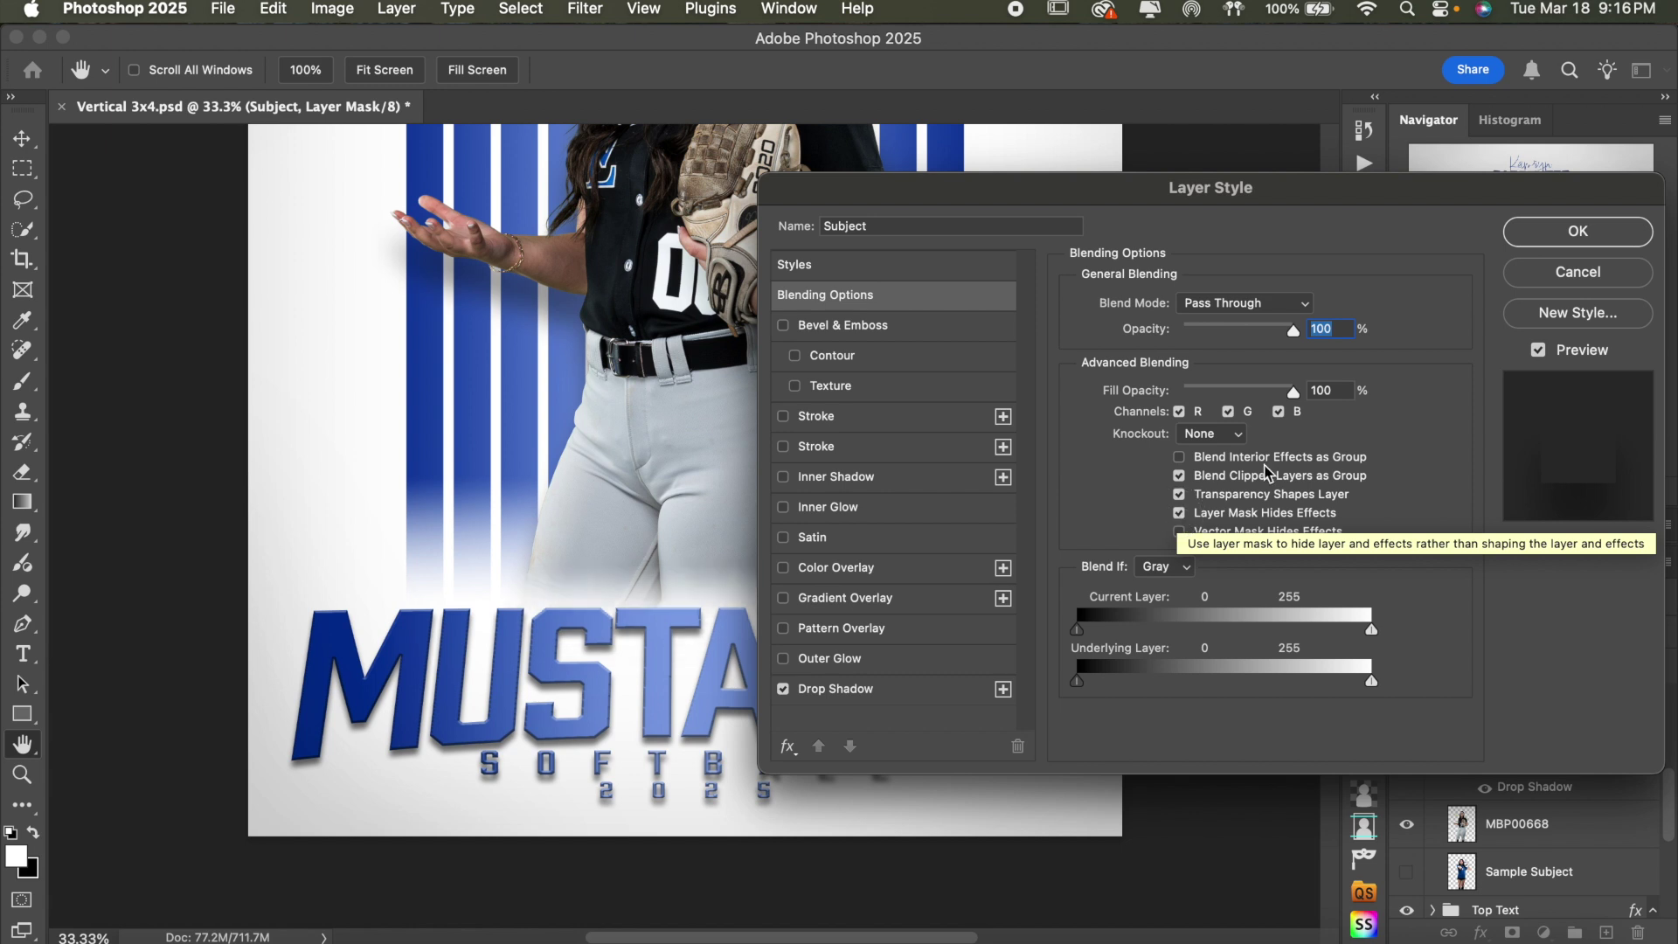
left_click(1542, 272)
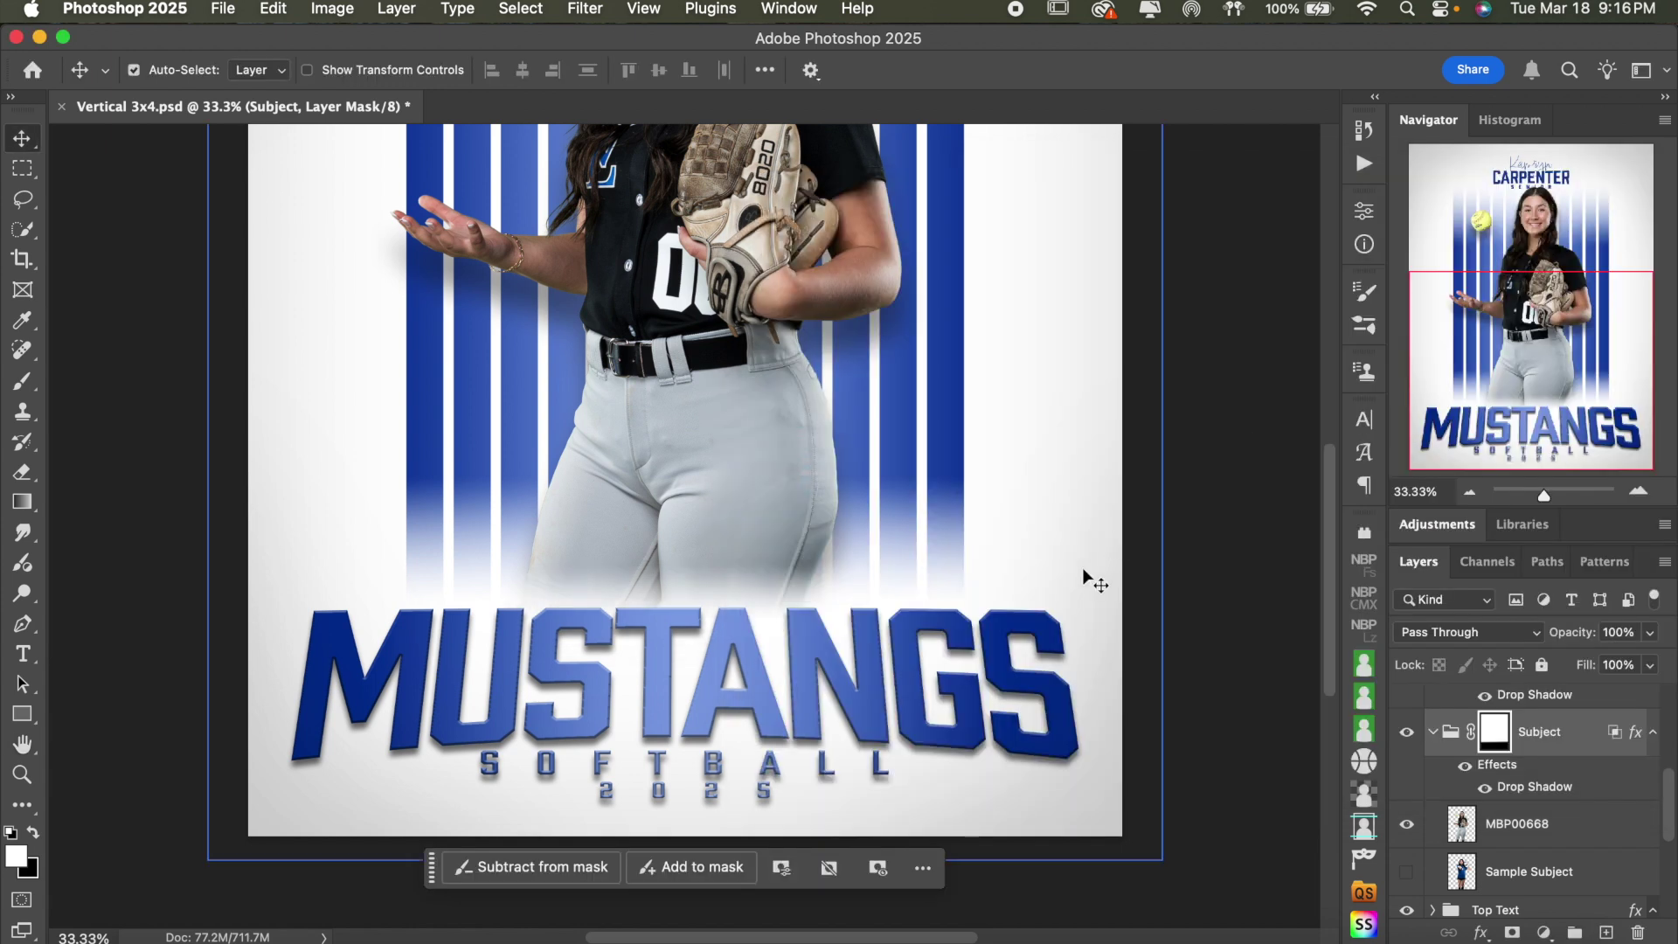
scroll(1082, 568, "up", 10)
scroll(1082, 568, "down", 5)
scroll(1082, 568, "up", 7)
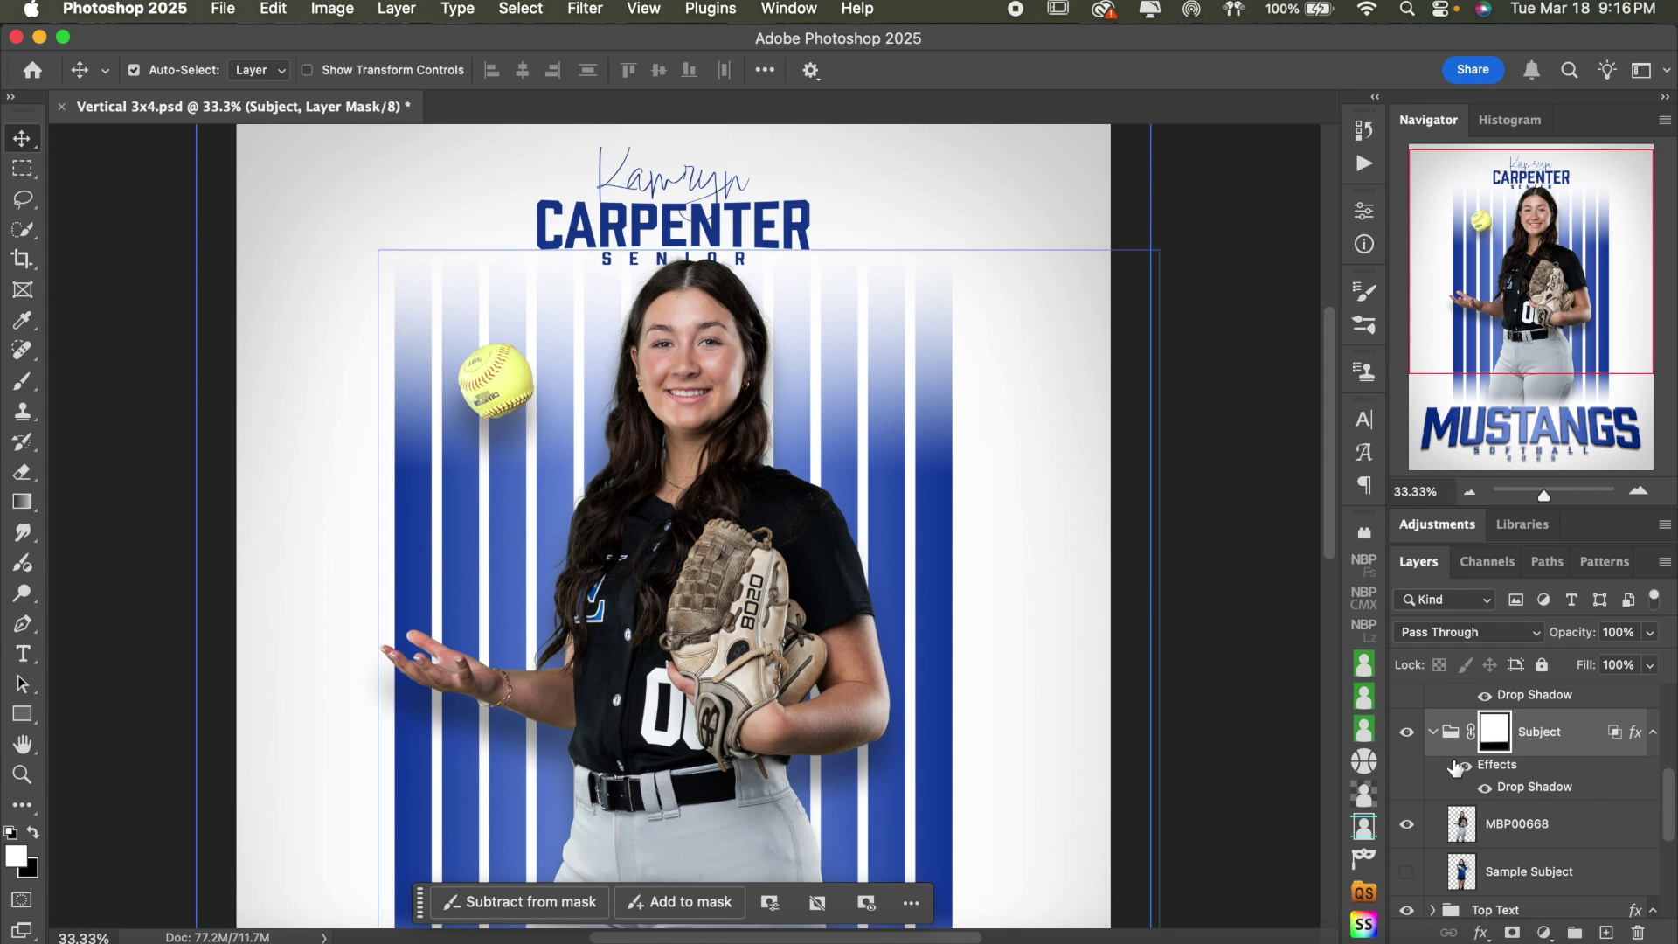
- Collapse the Subject group and hide the Background Shapes group's blue stripes
left_click(1433, 731)
scroll(1564, 783, "down", 2)
left_click(1564, 782)
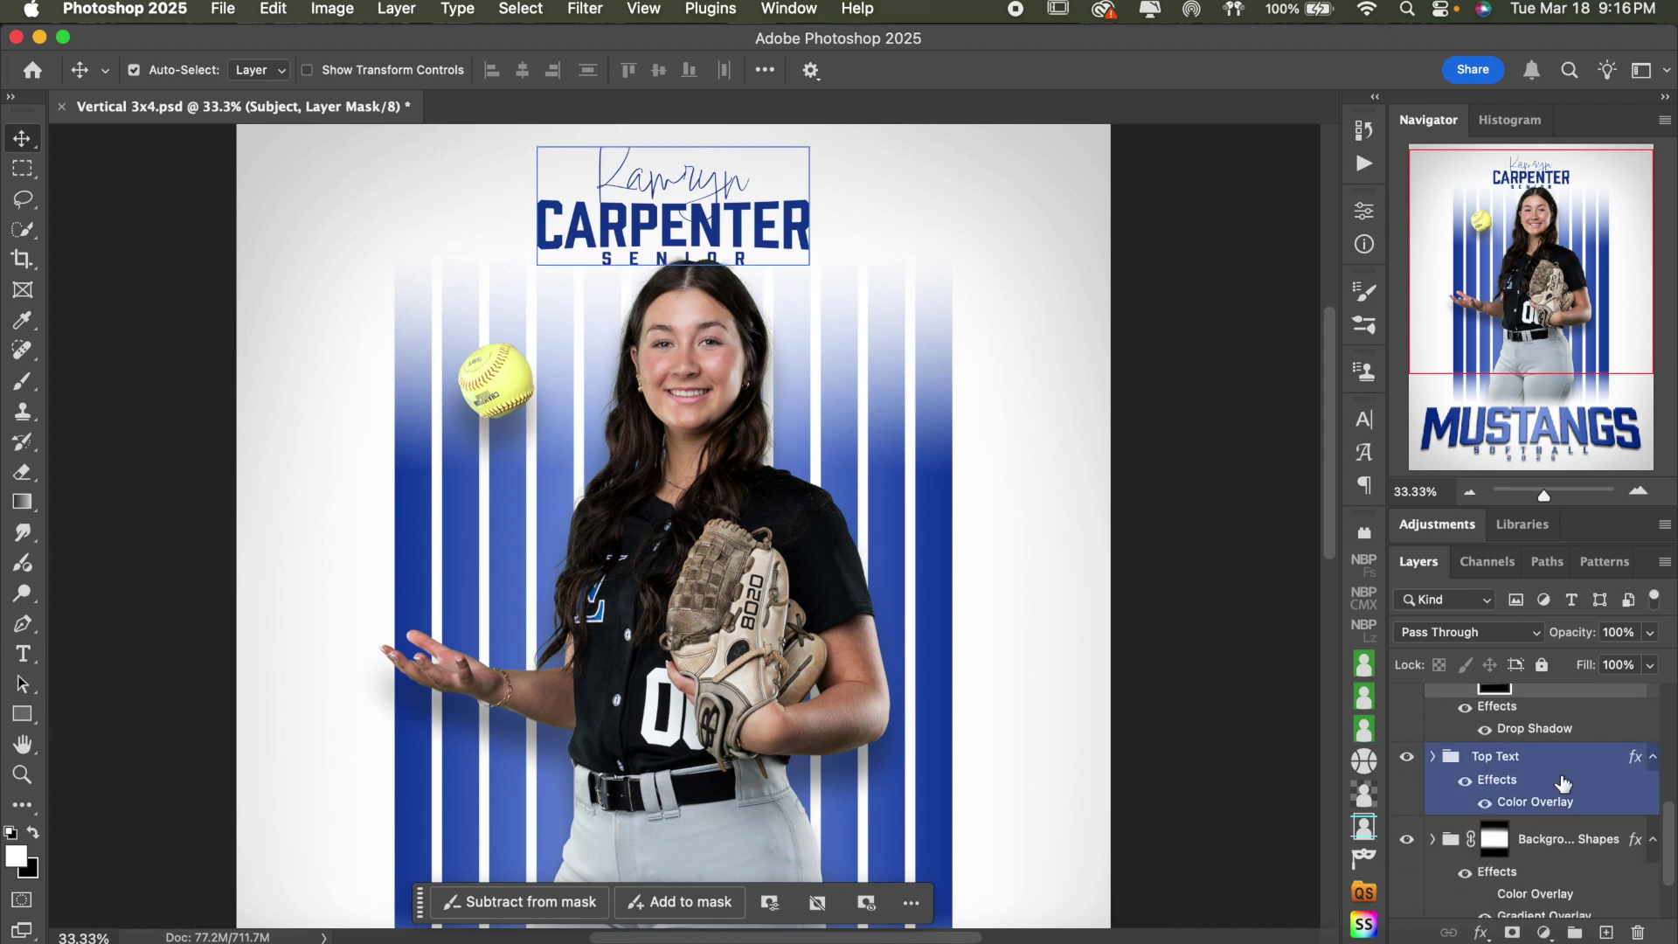
scroll(1562, 795, "down", 3)
left_click(1562, 798)
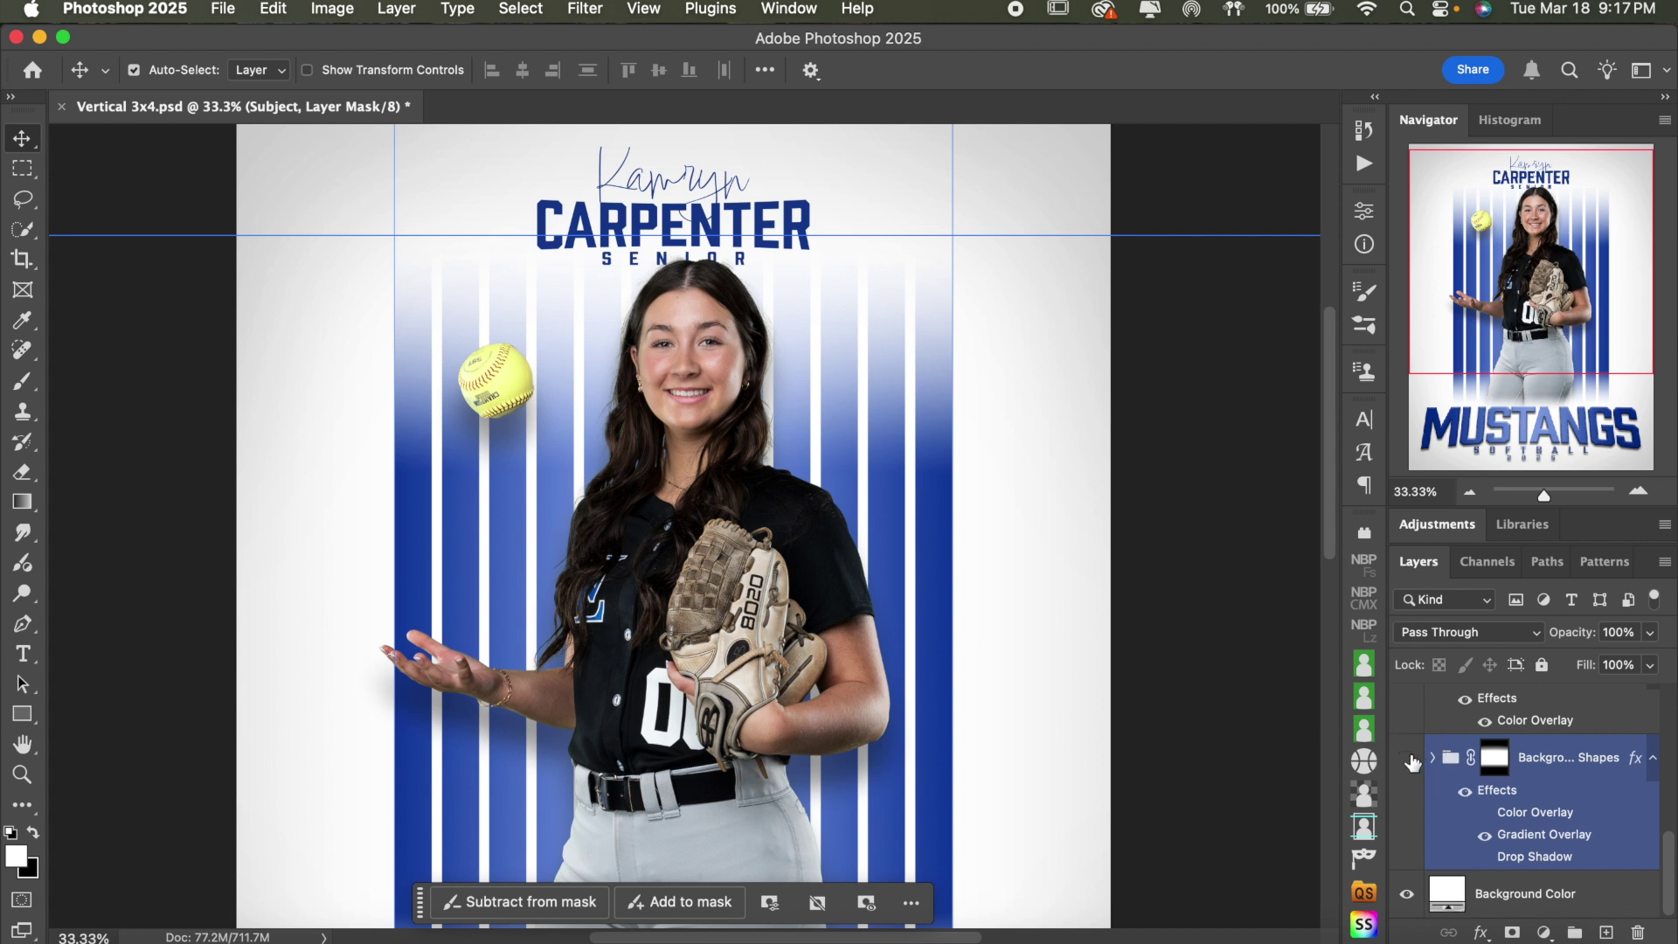
left_click(1408, 757)
left_click(1470, 492)
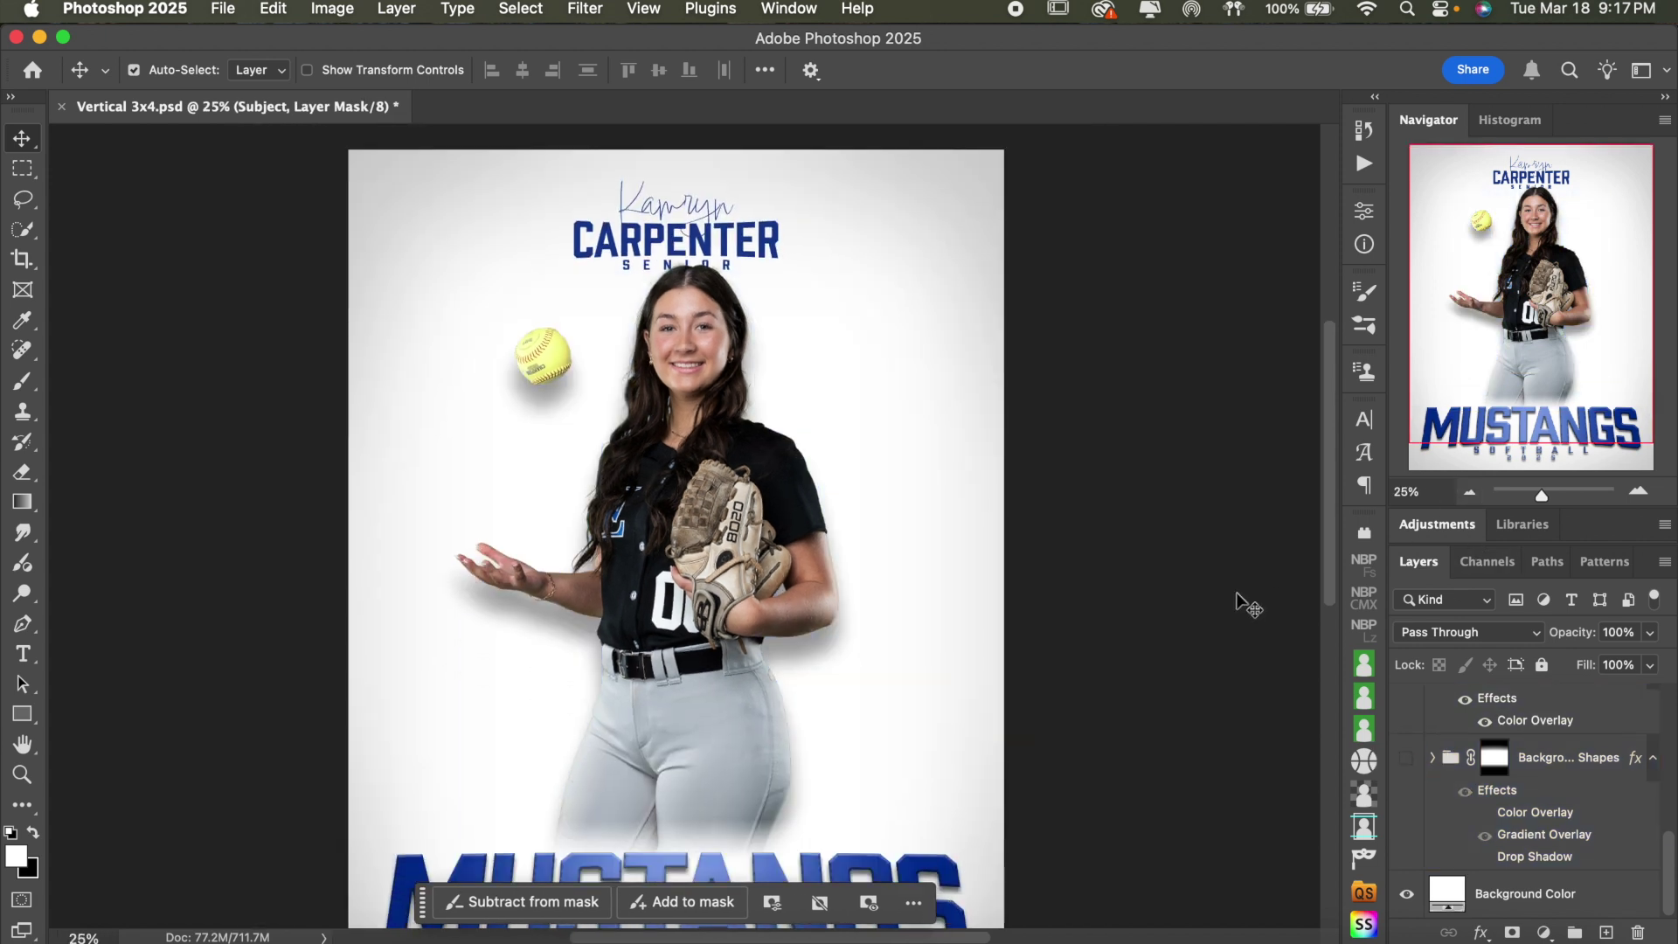
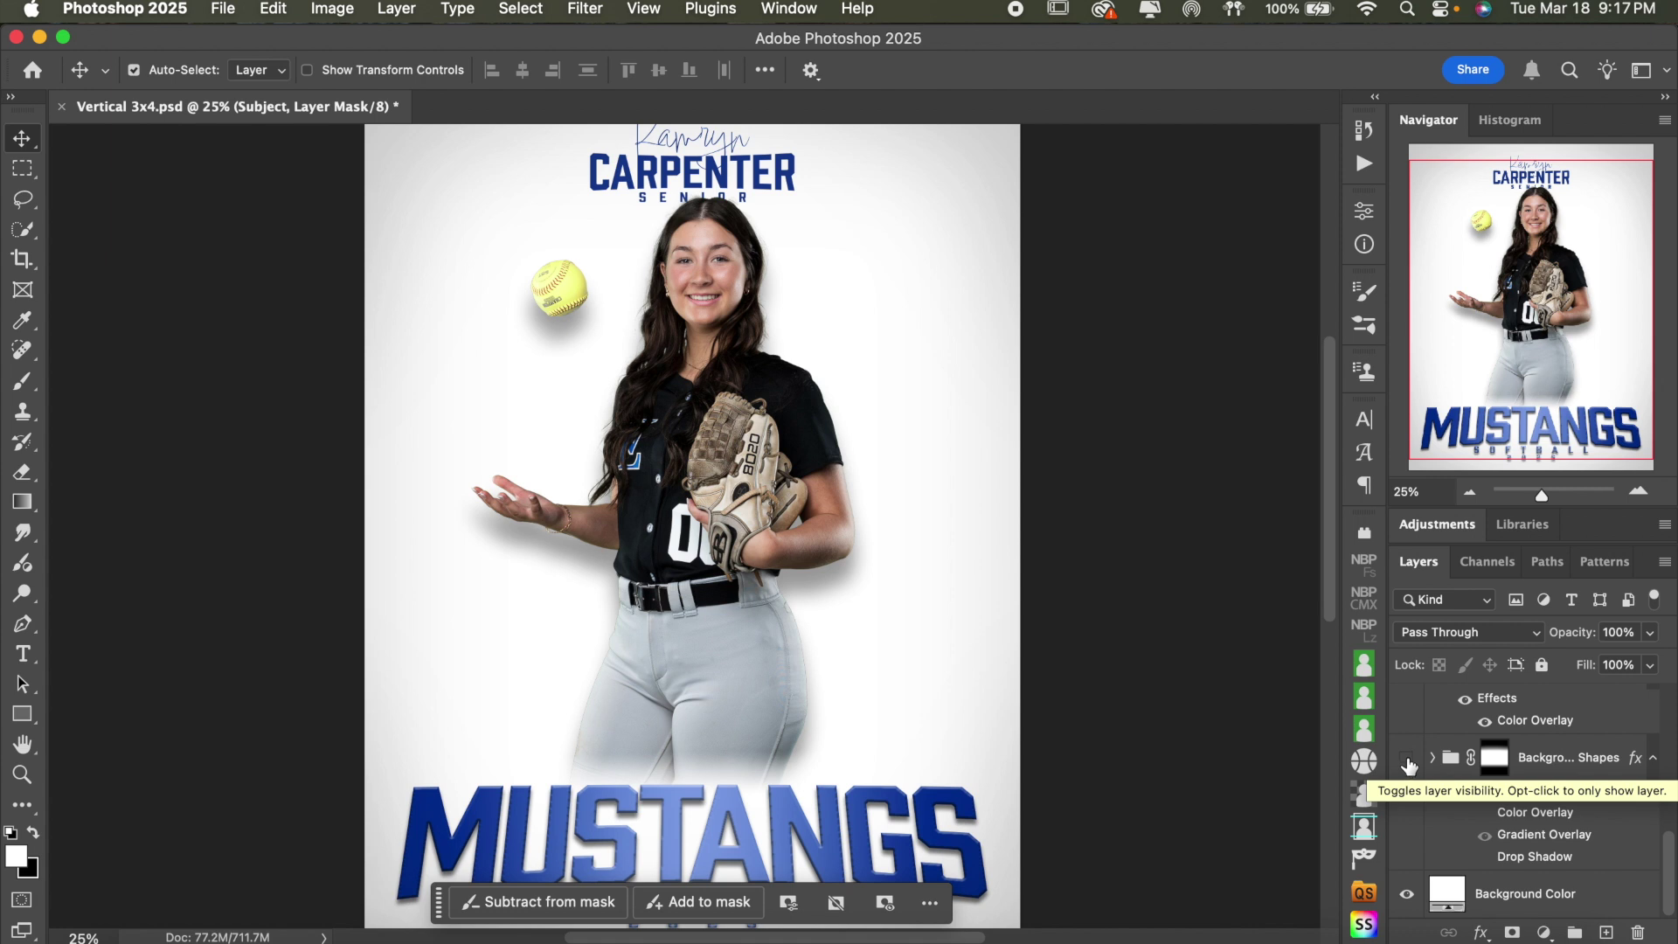
- Show and expand the Background Shapes group, hiding its Vertical Thin Lines and Arrows layers
left_click(1408, 759)
left_click(1431, 760)
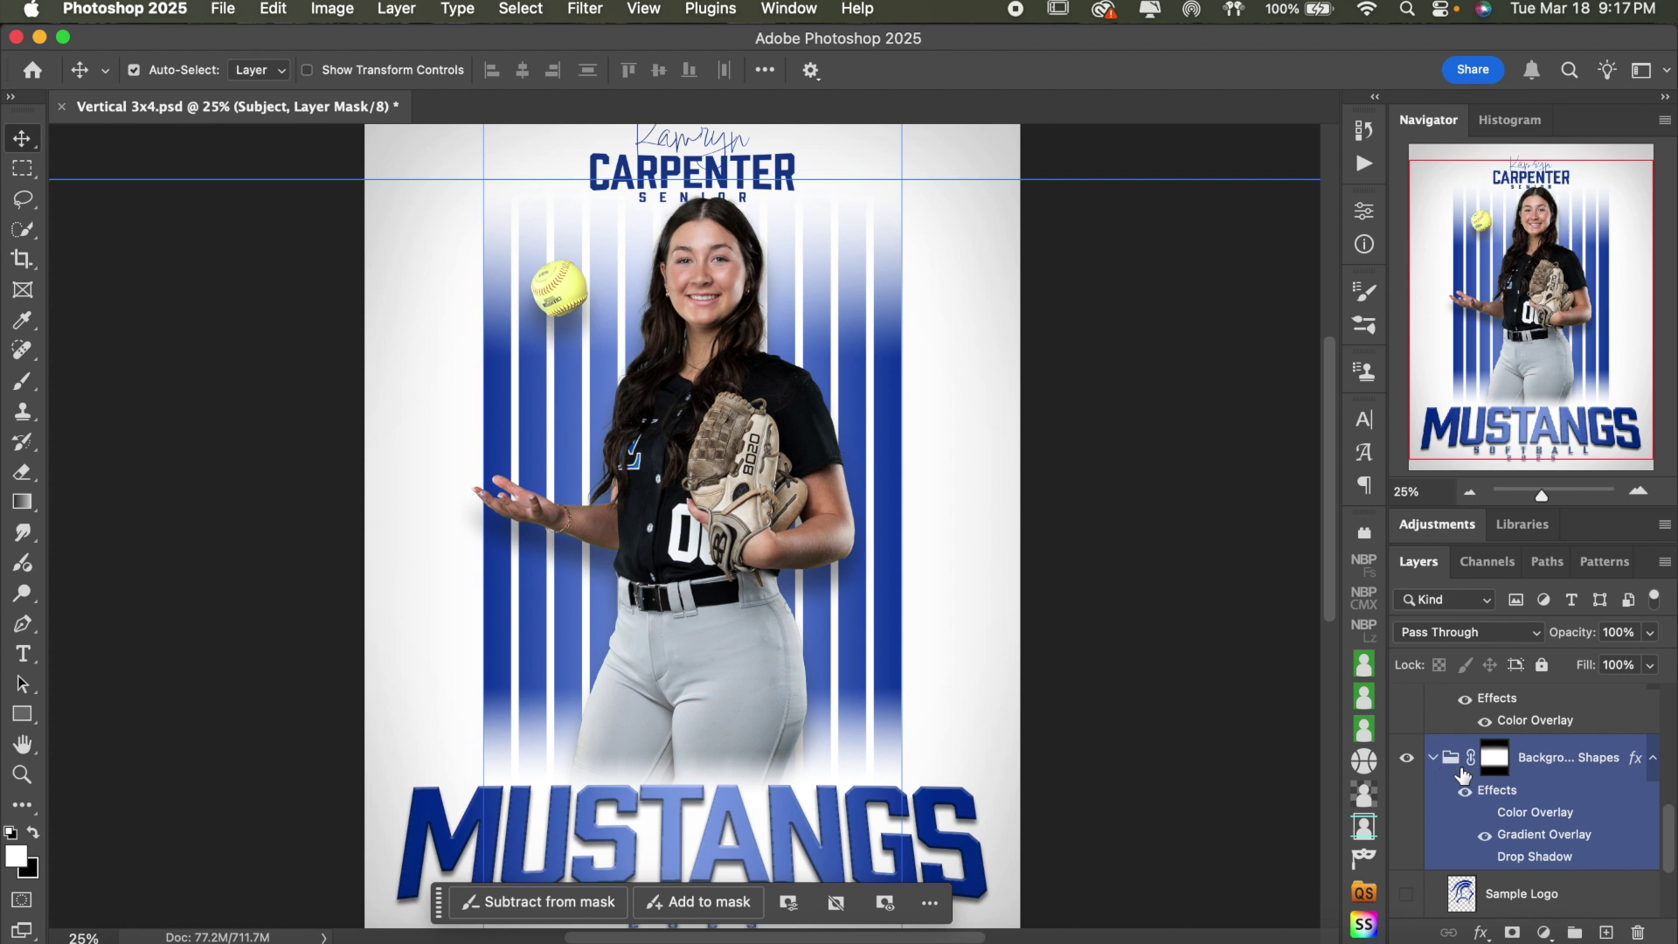
scroll(1447, 821, "down", 3)
left_click(1448, 835)
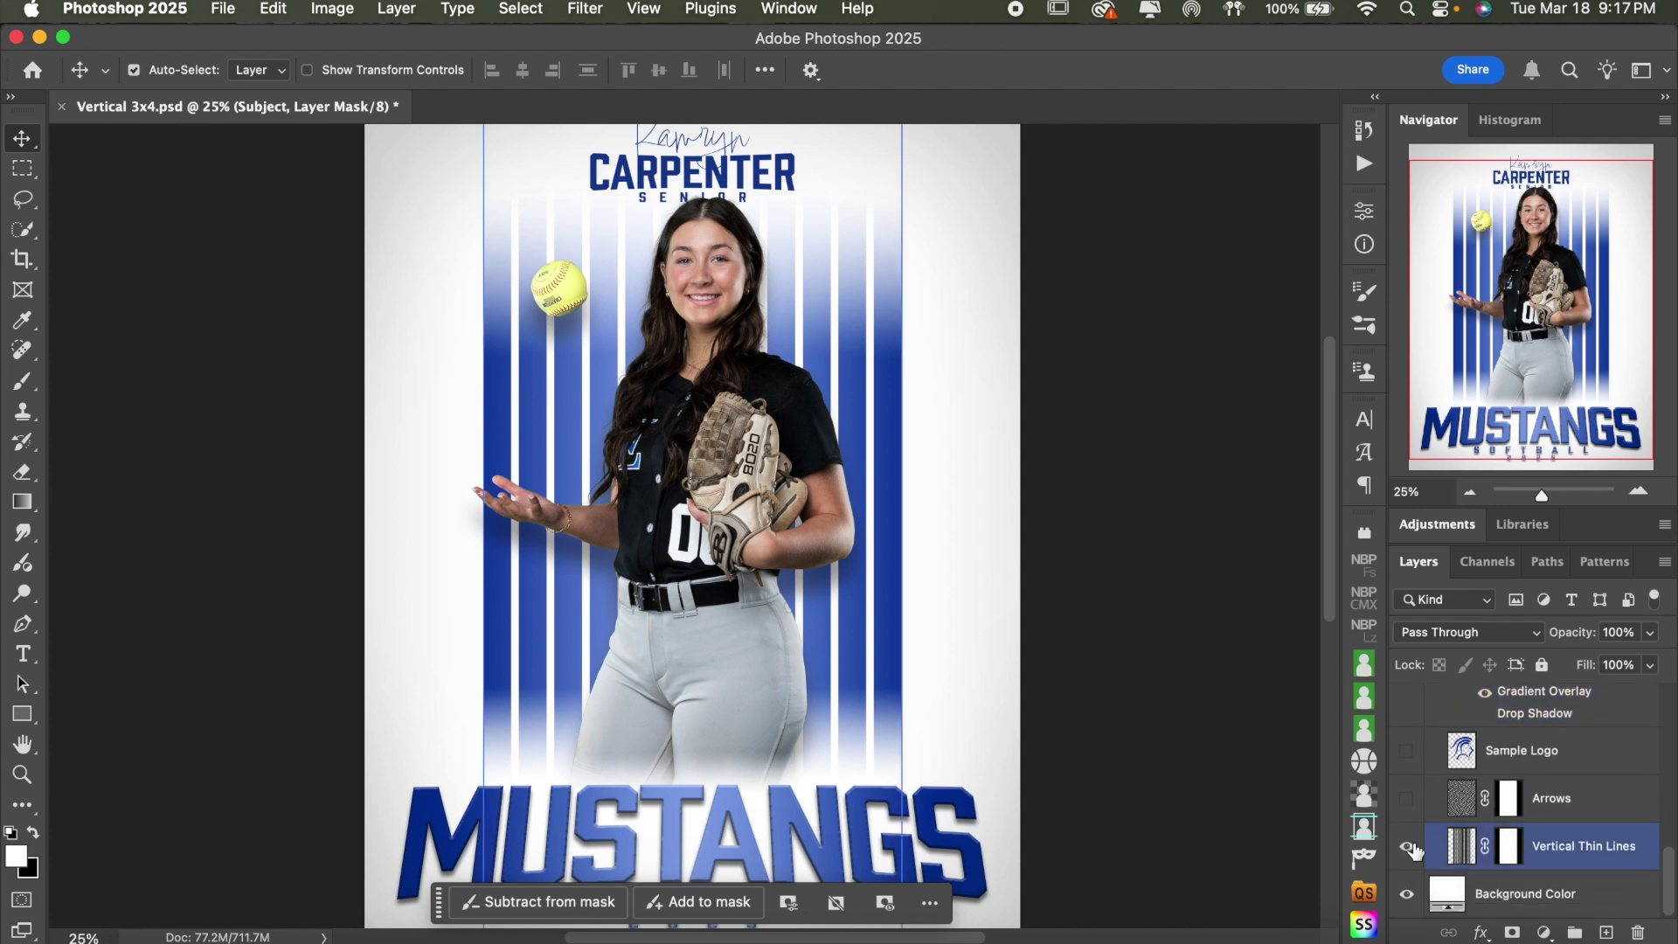
left_click(1406, 846)
left_click(1406, 797)
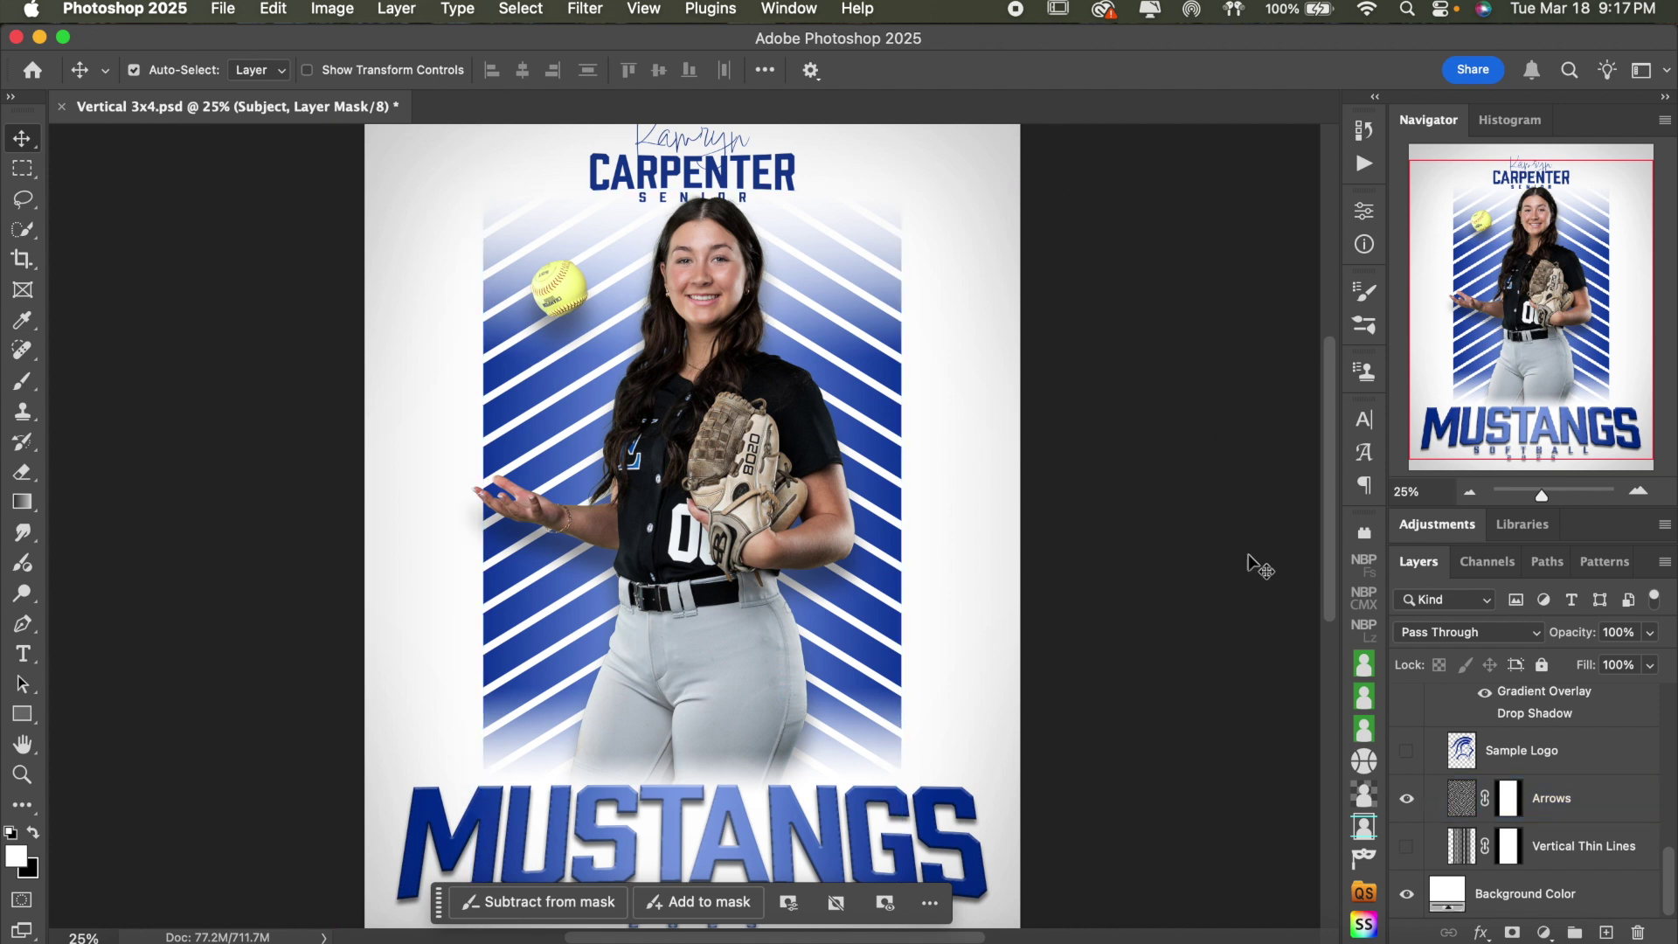
left_click(1418, 812)
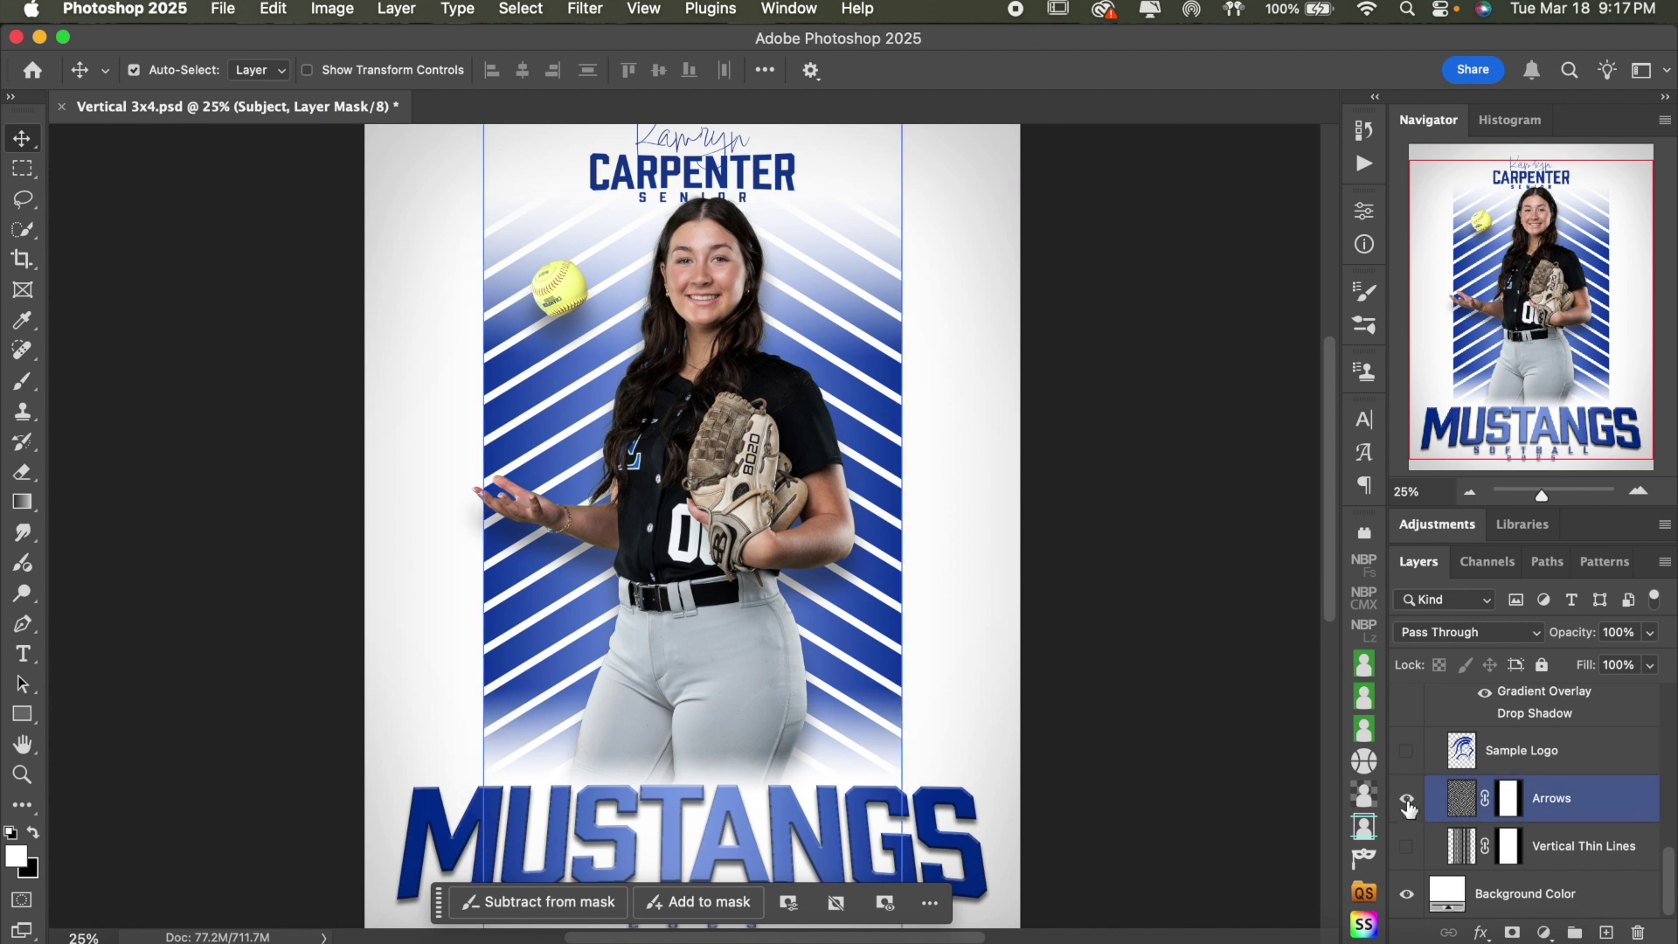
left_click(1407, 800)
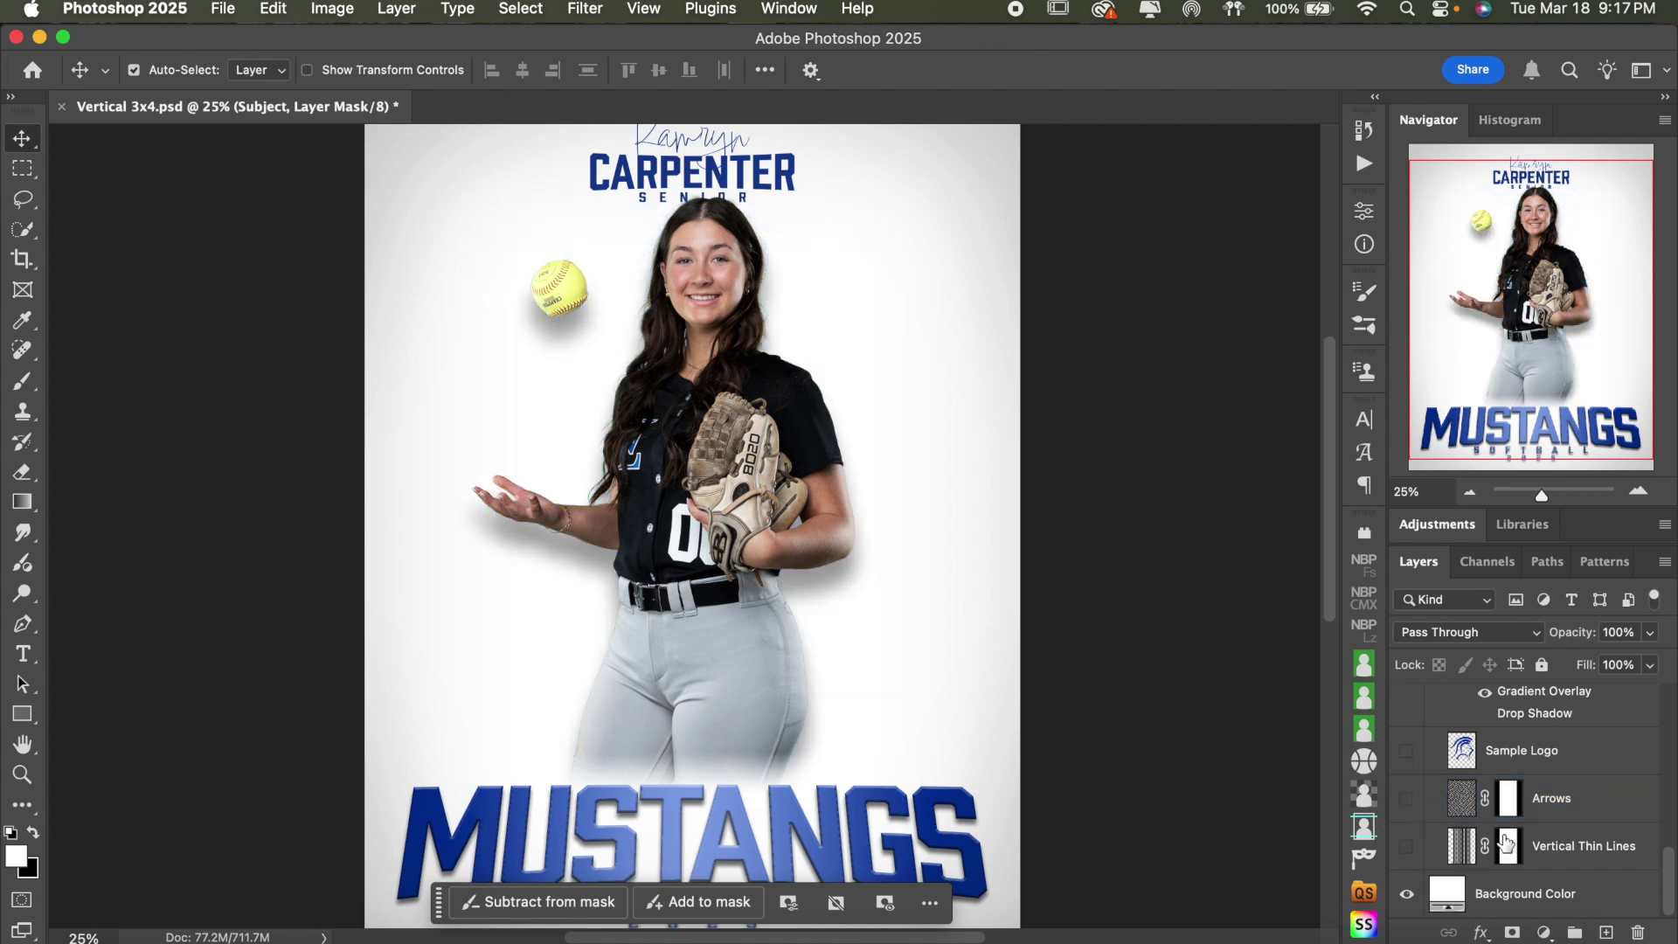
- Turn on the Sample Logo swoosh and select its layer
left_click(1409, 753)
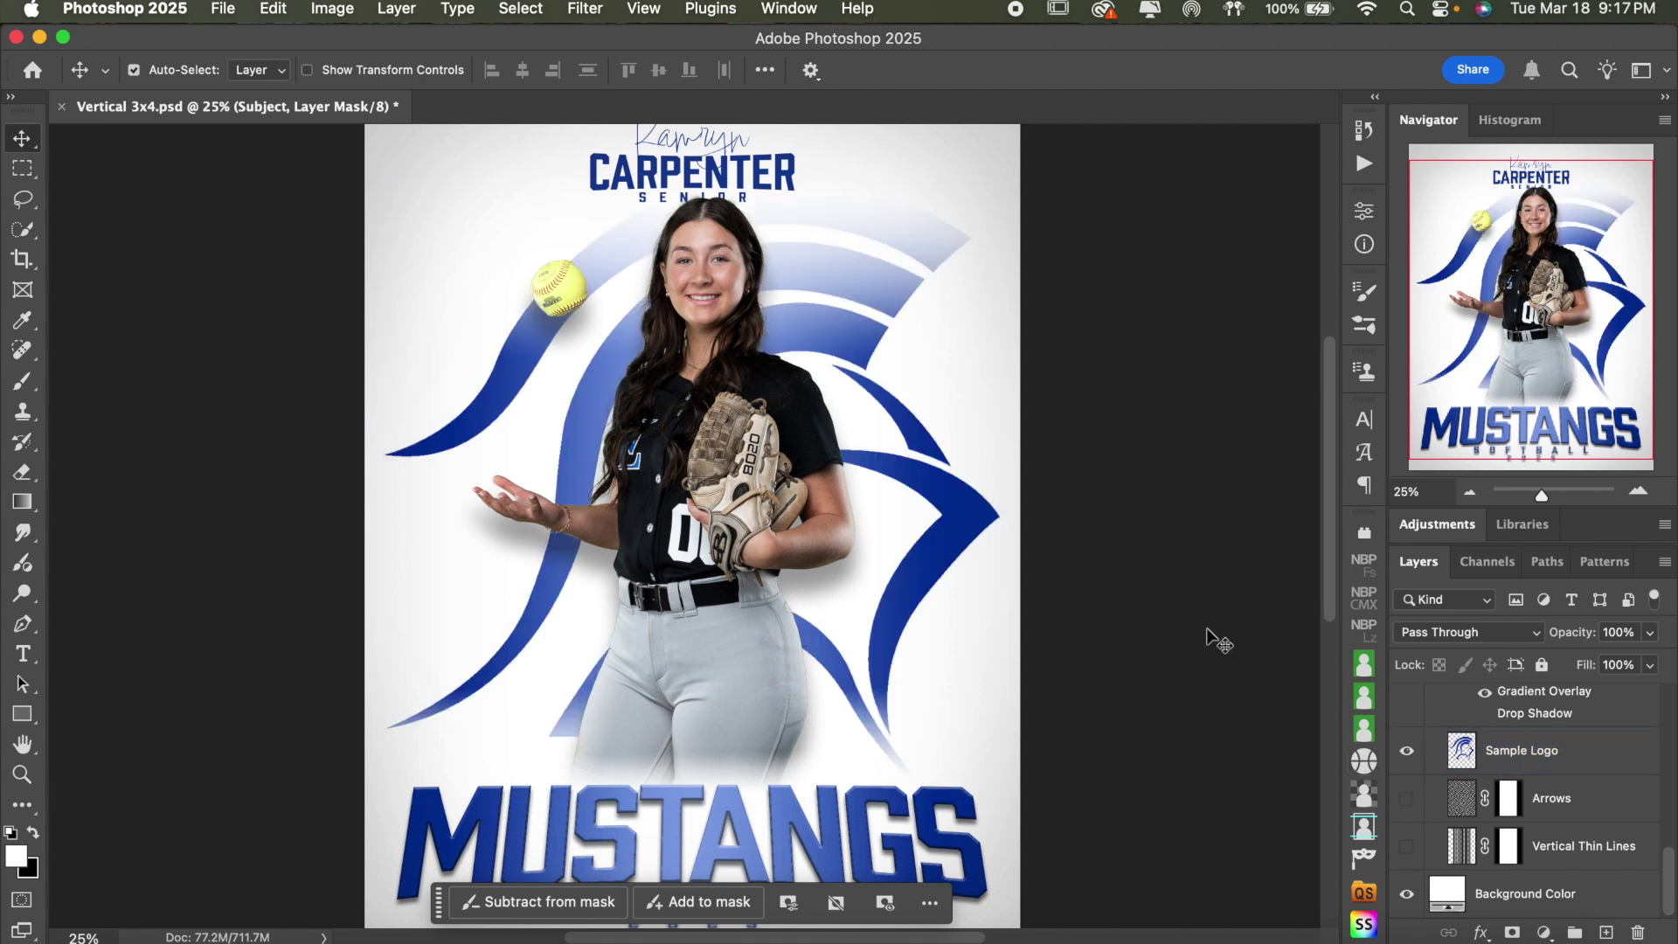
scroll(1573, 776, "up", 2)
left_click(1564, 809)
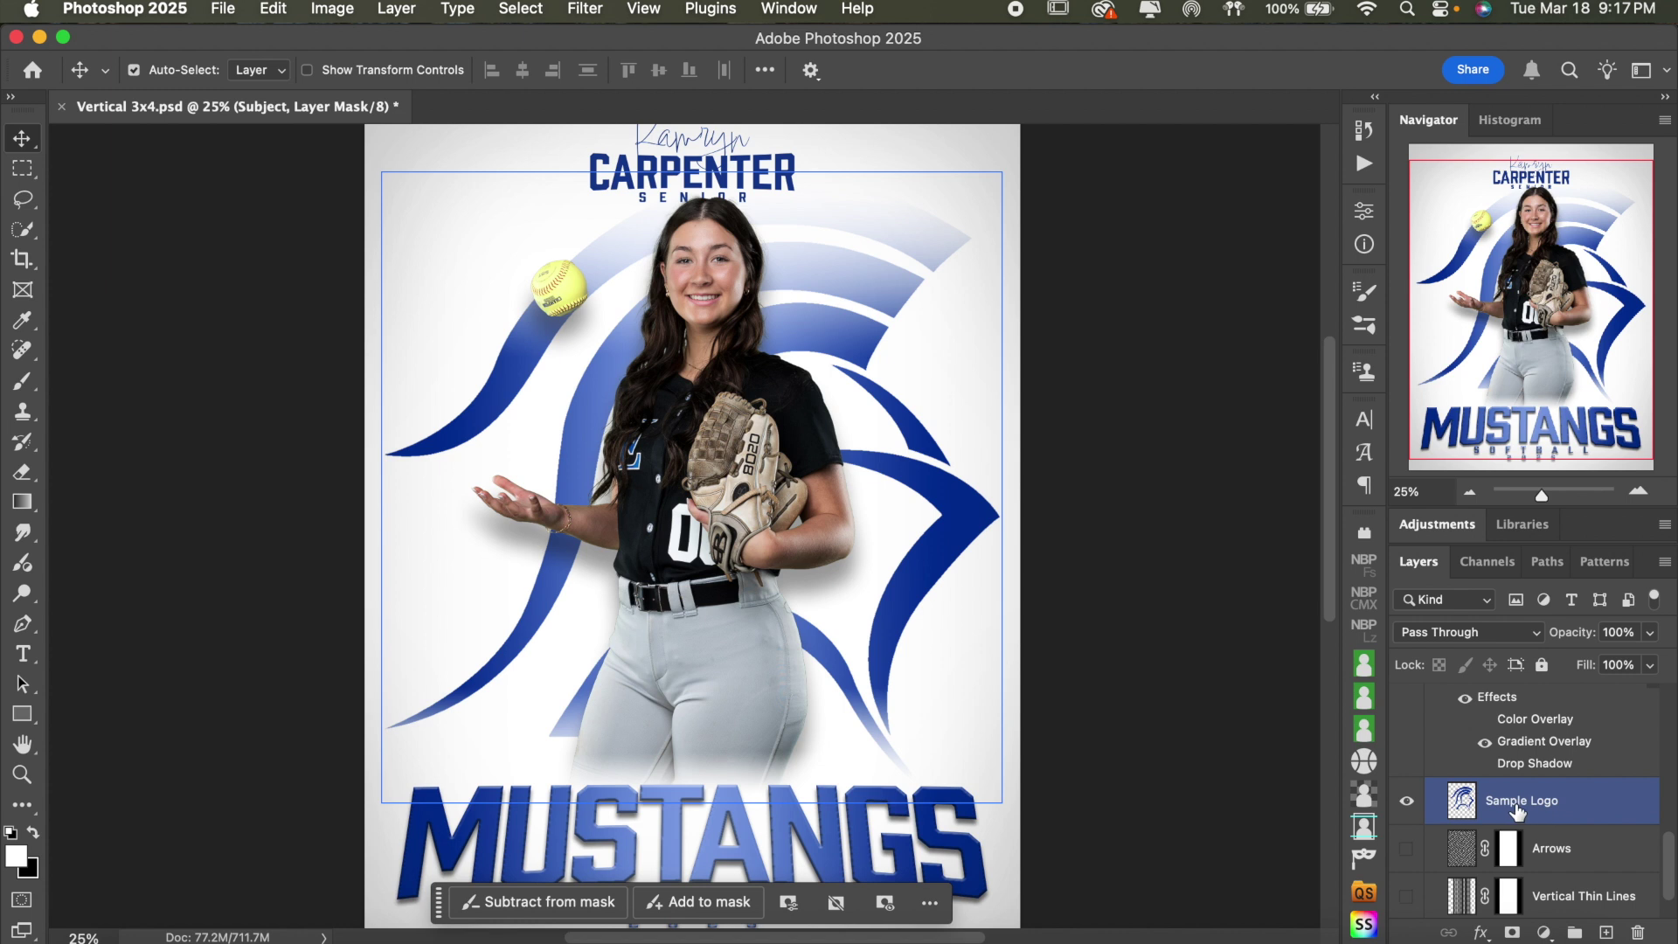
scroll(1516, 811, "up", 2)
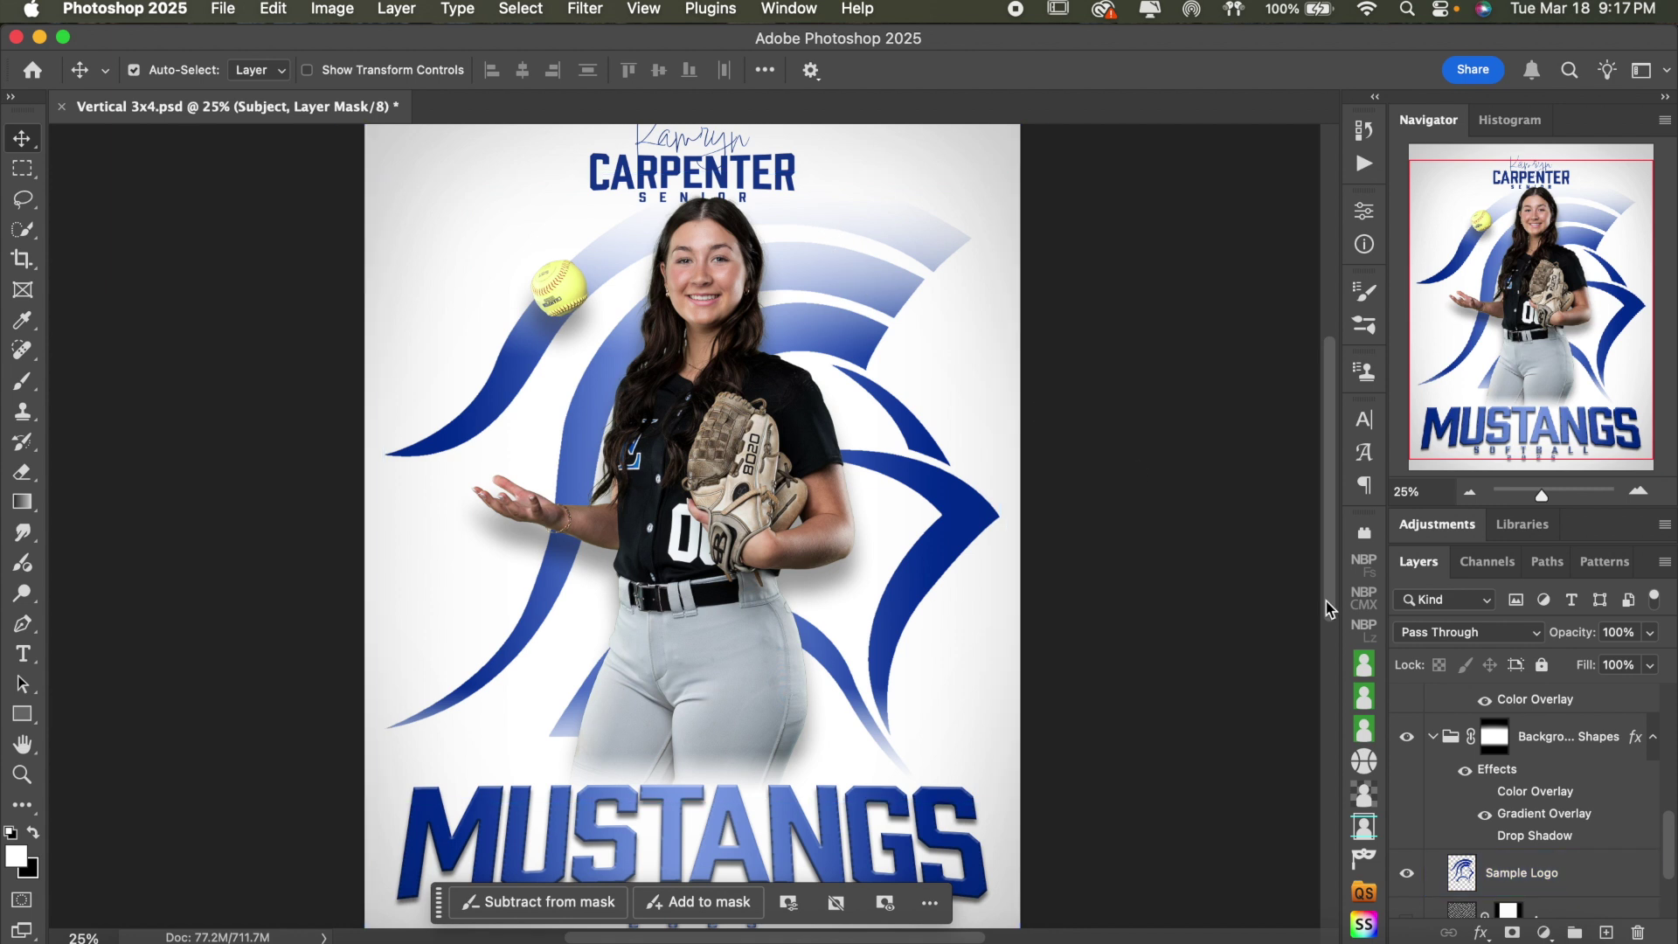
left_click(1454, 694)
left_click(1456, 739)
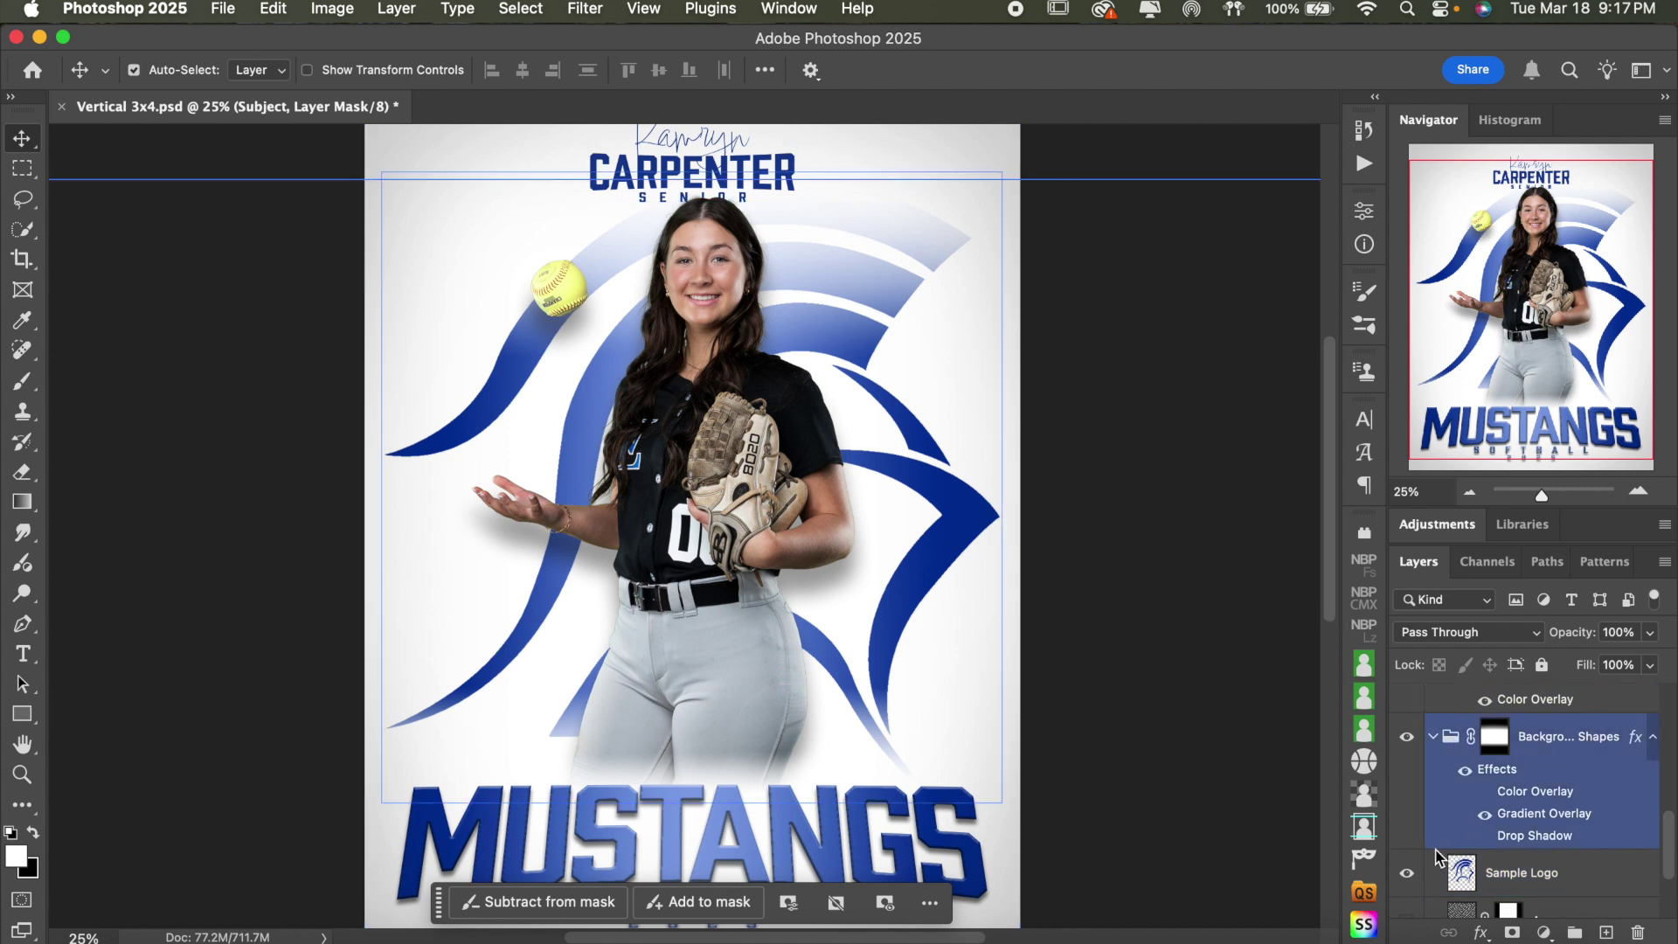
left_click(1438, 872)
left_click(1300, 739)
left_click(1461, 868)
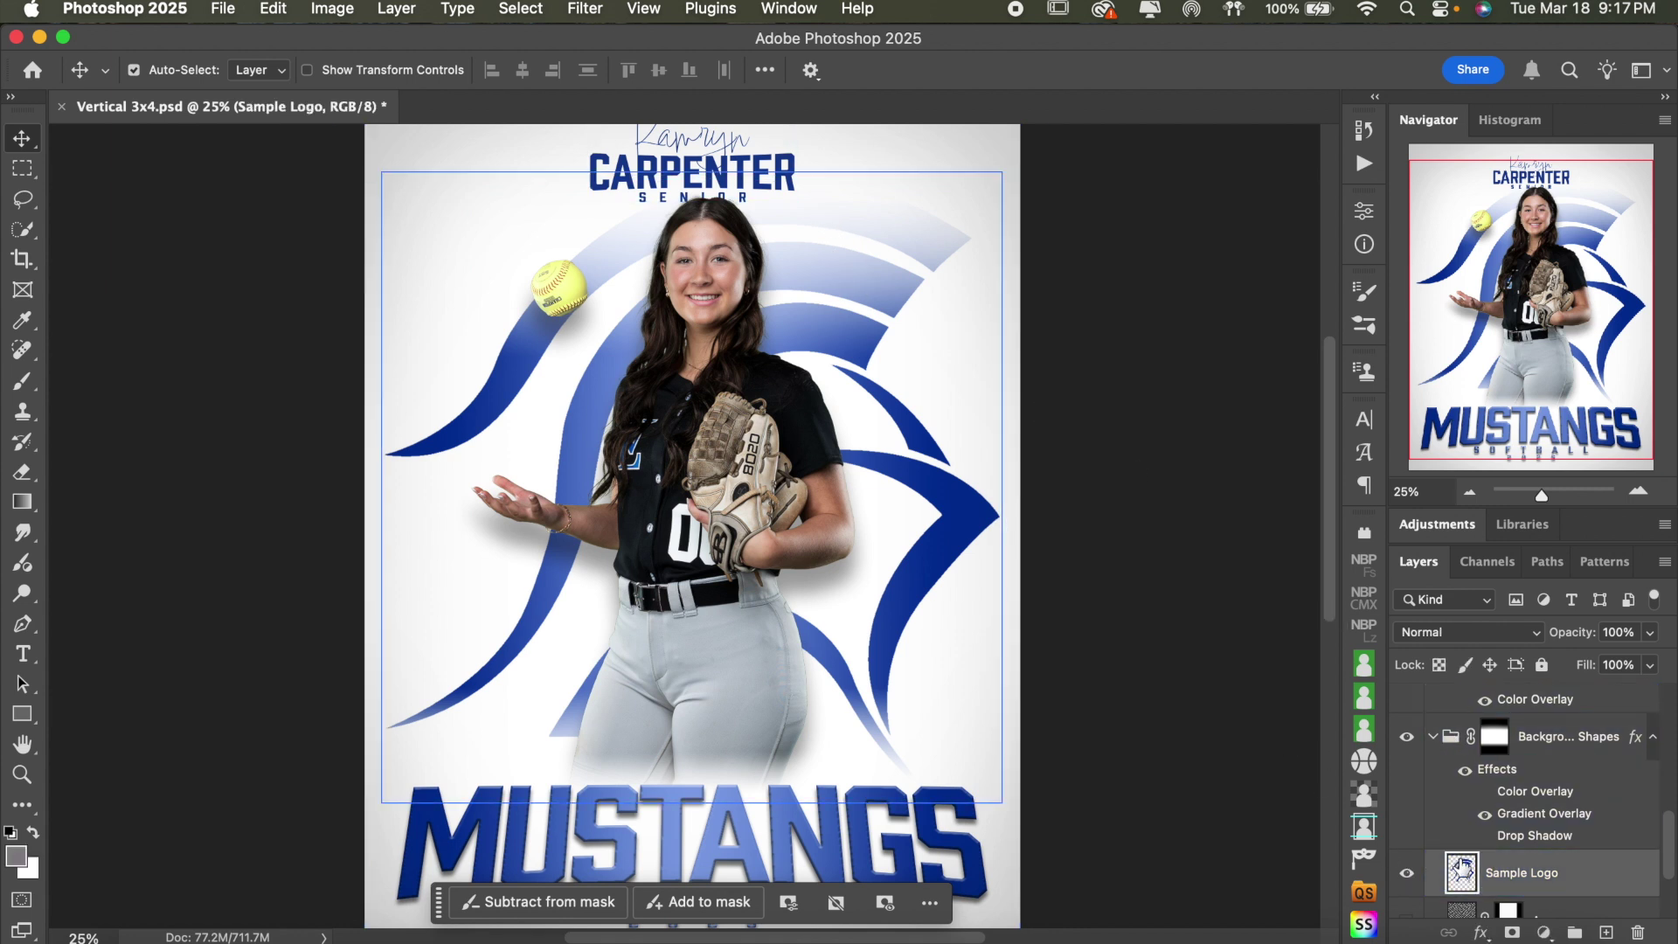
- Scale the Sample Logo swoosh to about 110%, nudge it down, then hide it
key("ctrl+t")
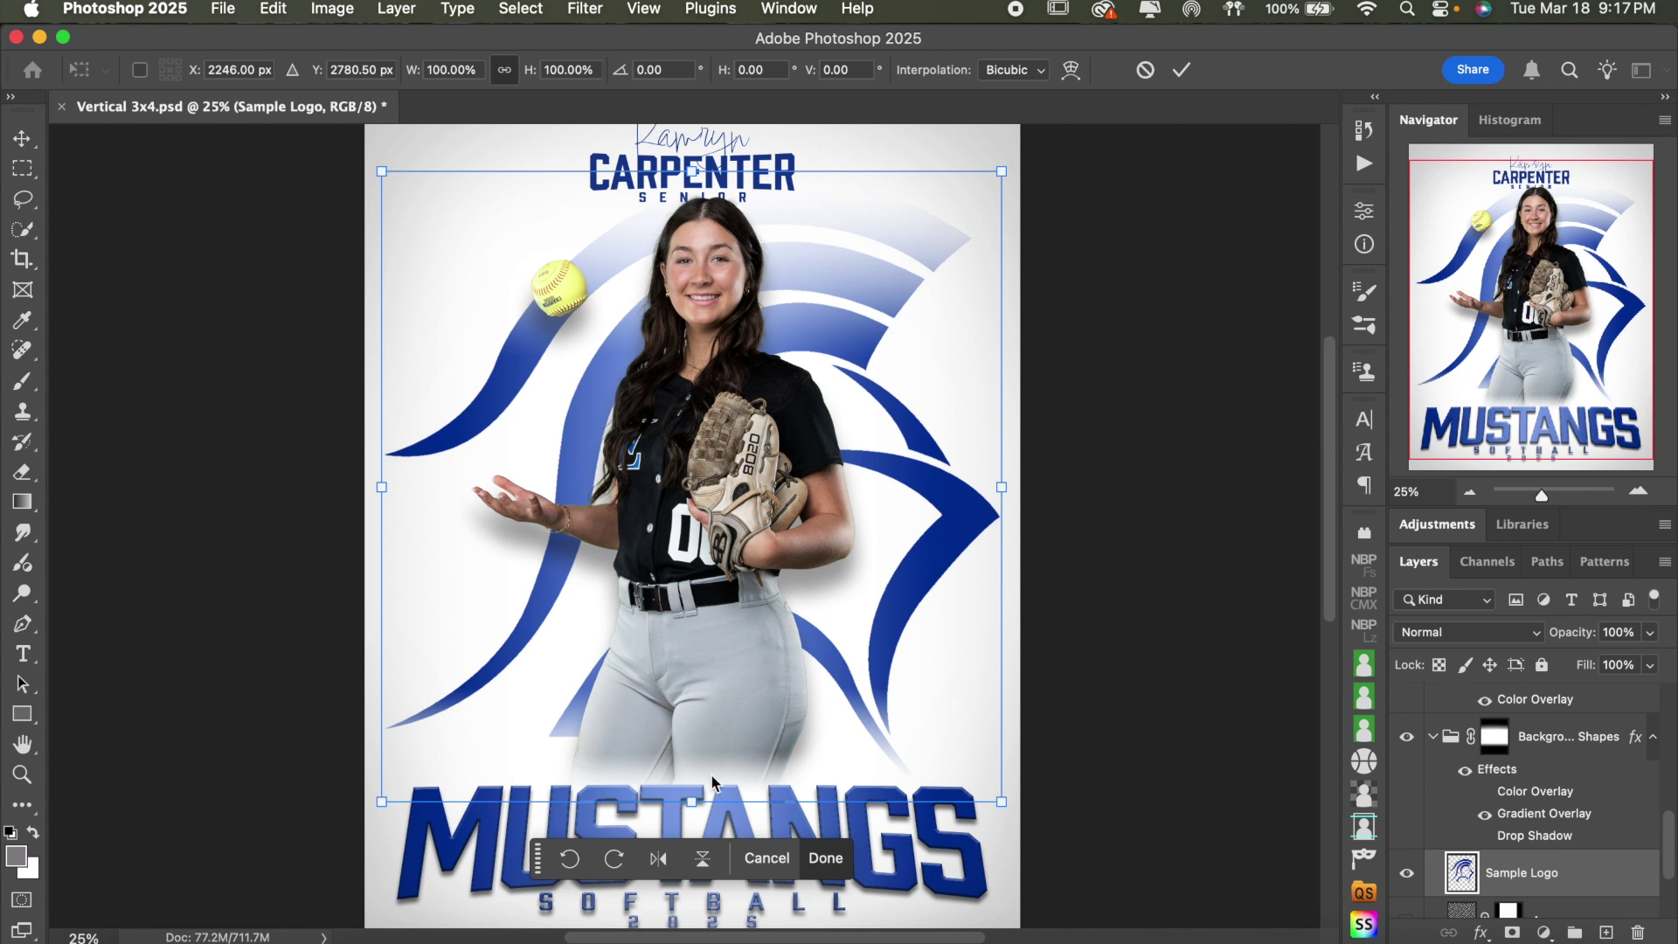
left_click_drag(690, 806, 690, 821)
scroll(691, 823, "up", 2)
scroll(691, 823, "up", 8)
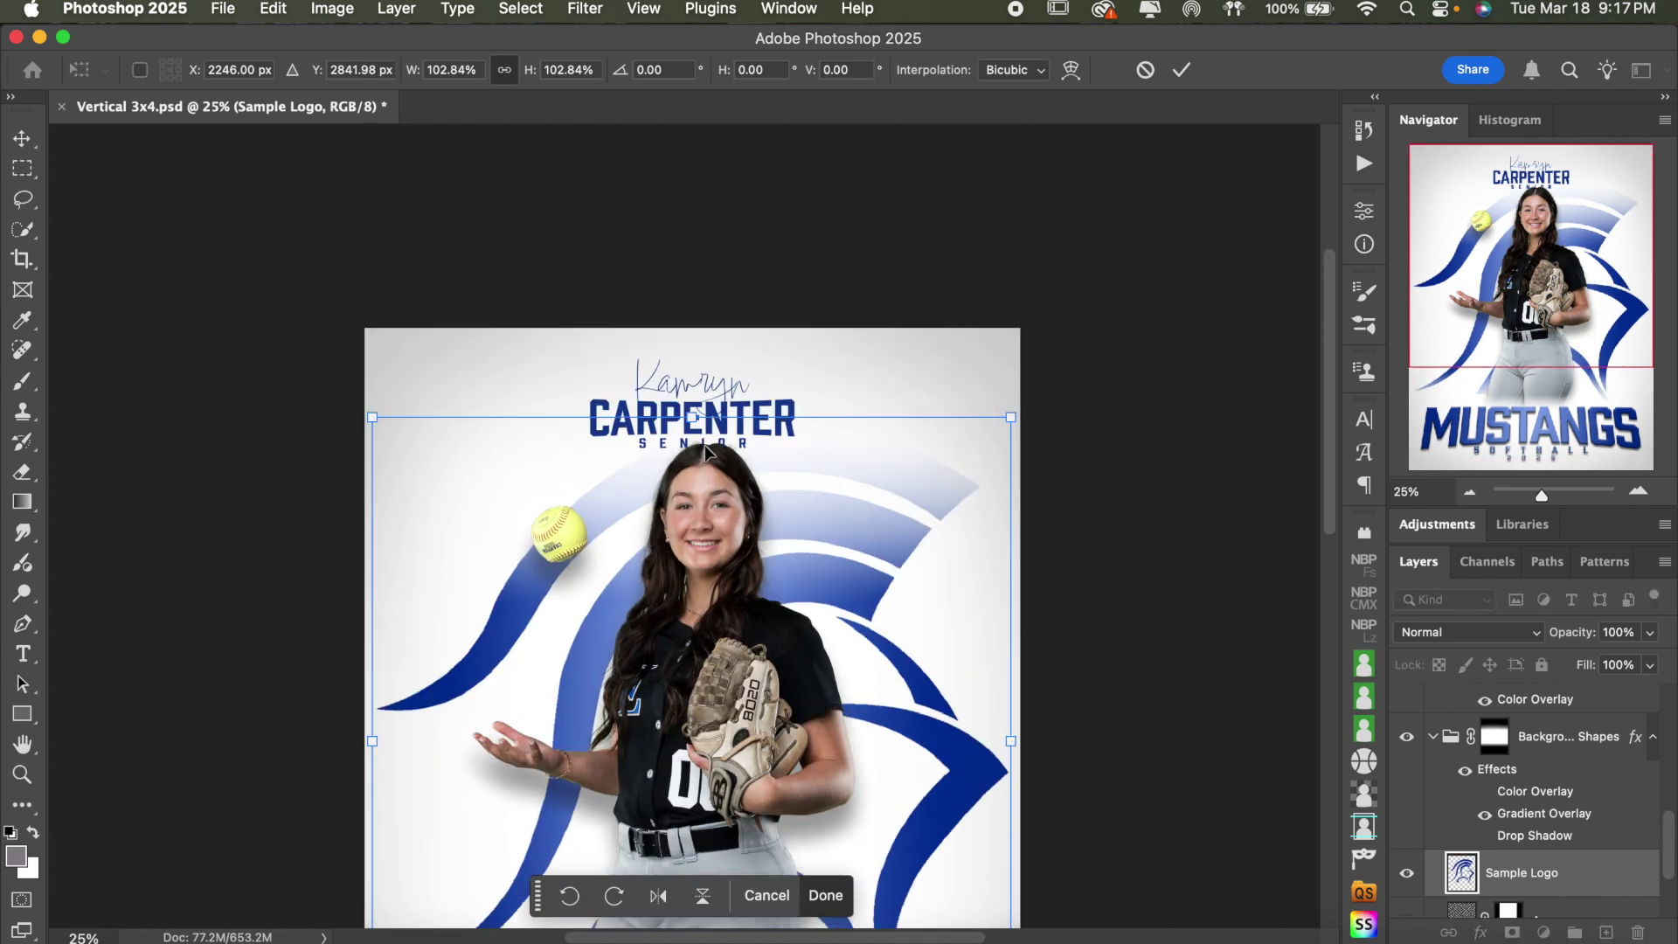
left_click_drag(698, 417, 695, 362)
scroll(800, 477, "down", 6)
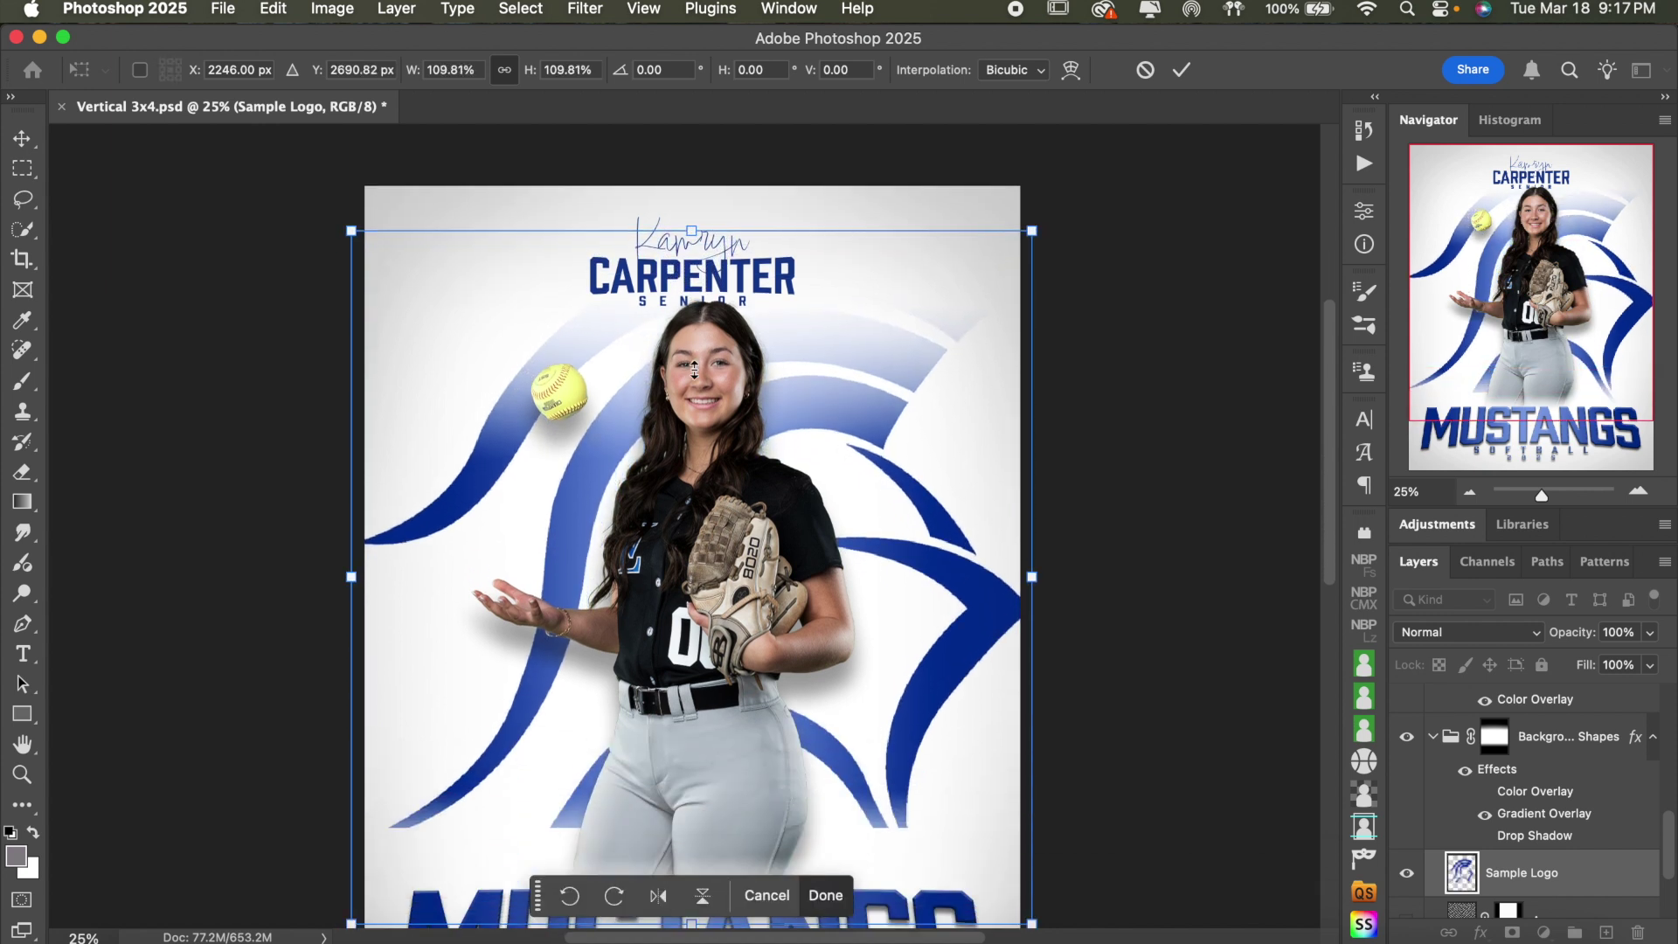
left_click_drag(820, 462, 822, 477)
left_click(1182, 70)
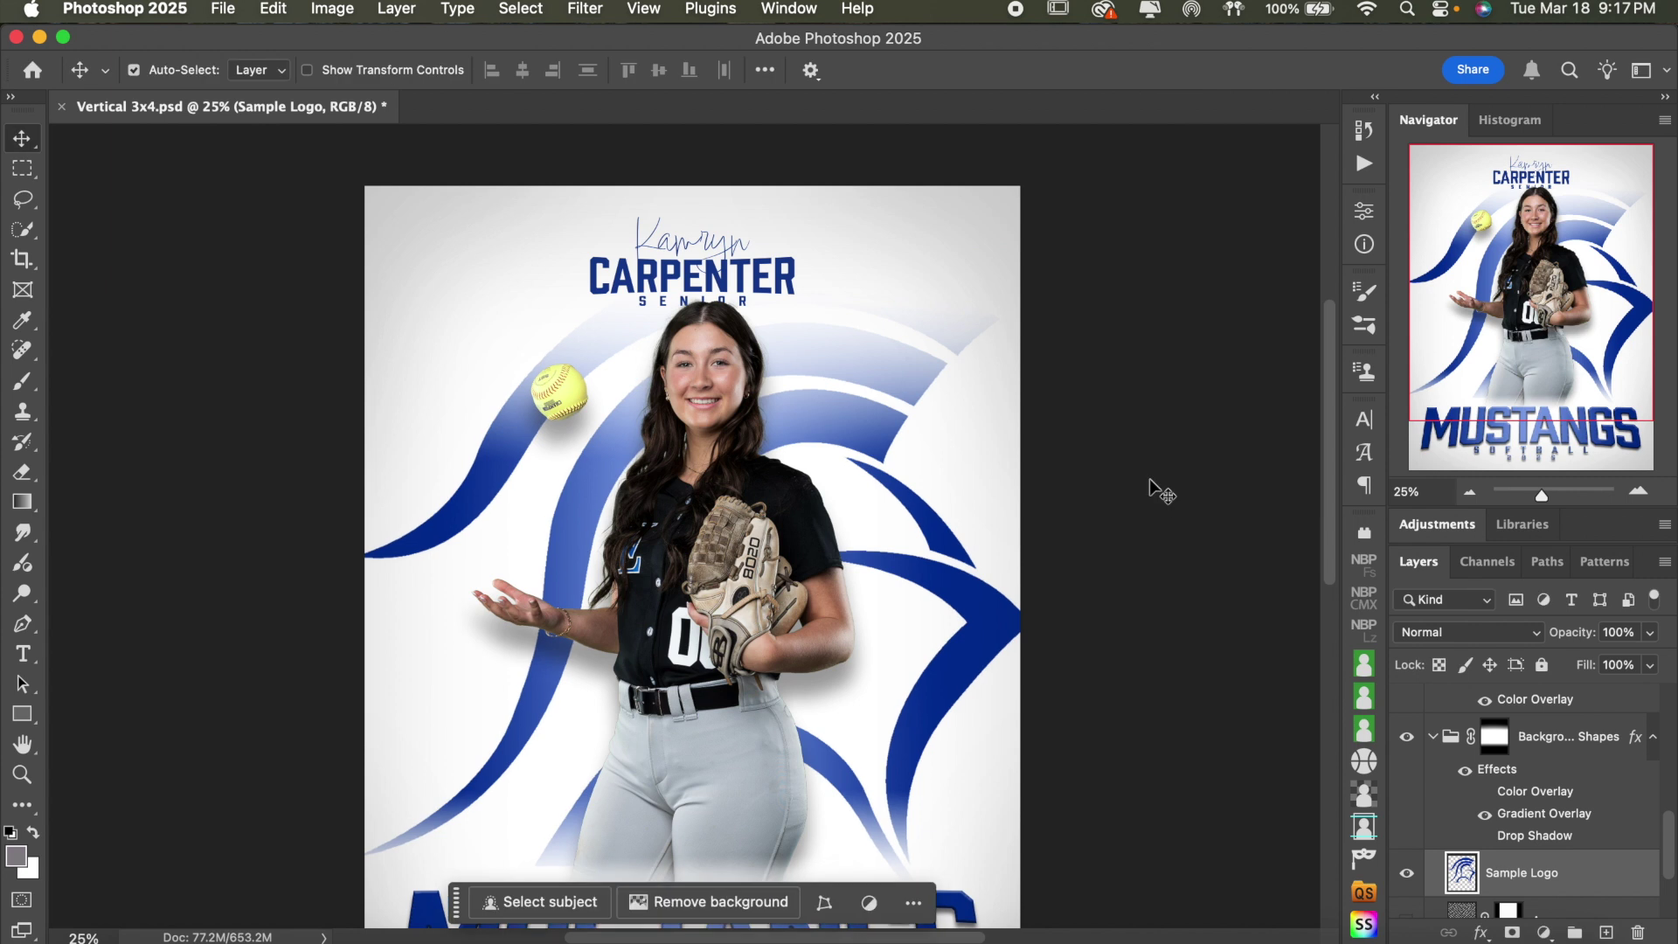
scroll(1150, 479, "down", 12)
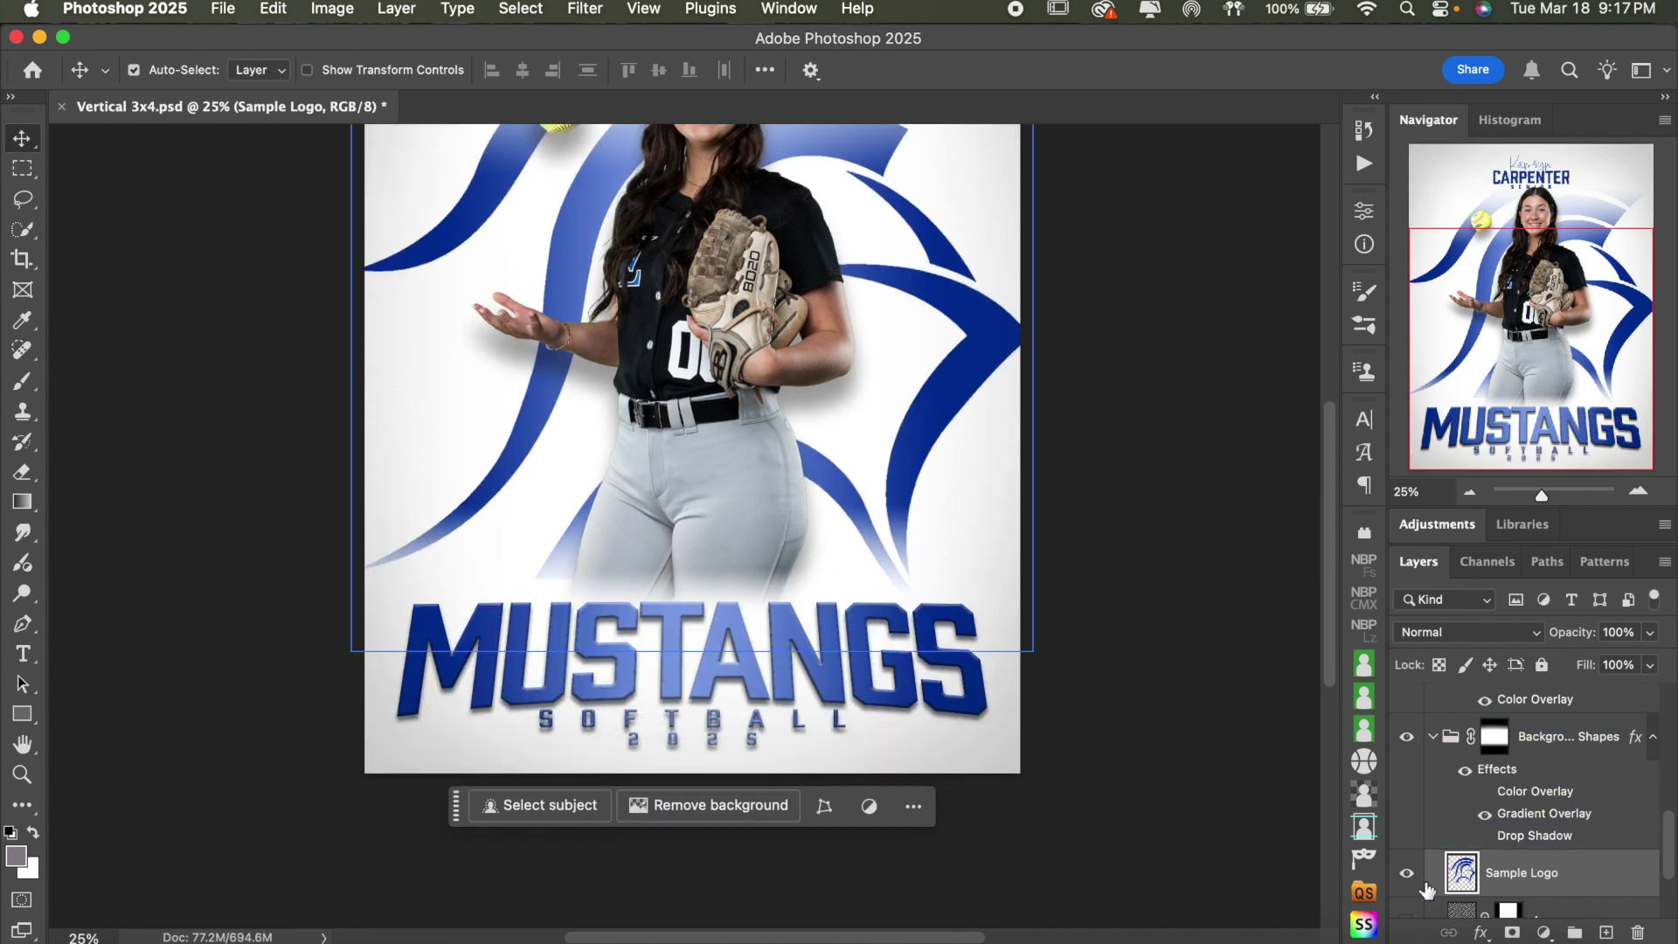
left_click(1406, 872)
- Show the Vertical Thin Lines stripes and view the whole poster
scroll(1477, 861, "down", 3)
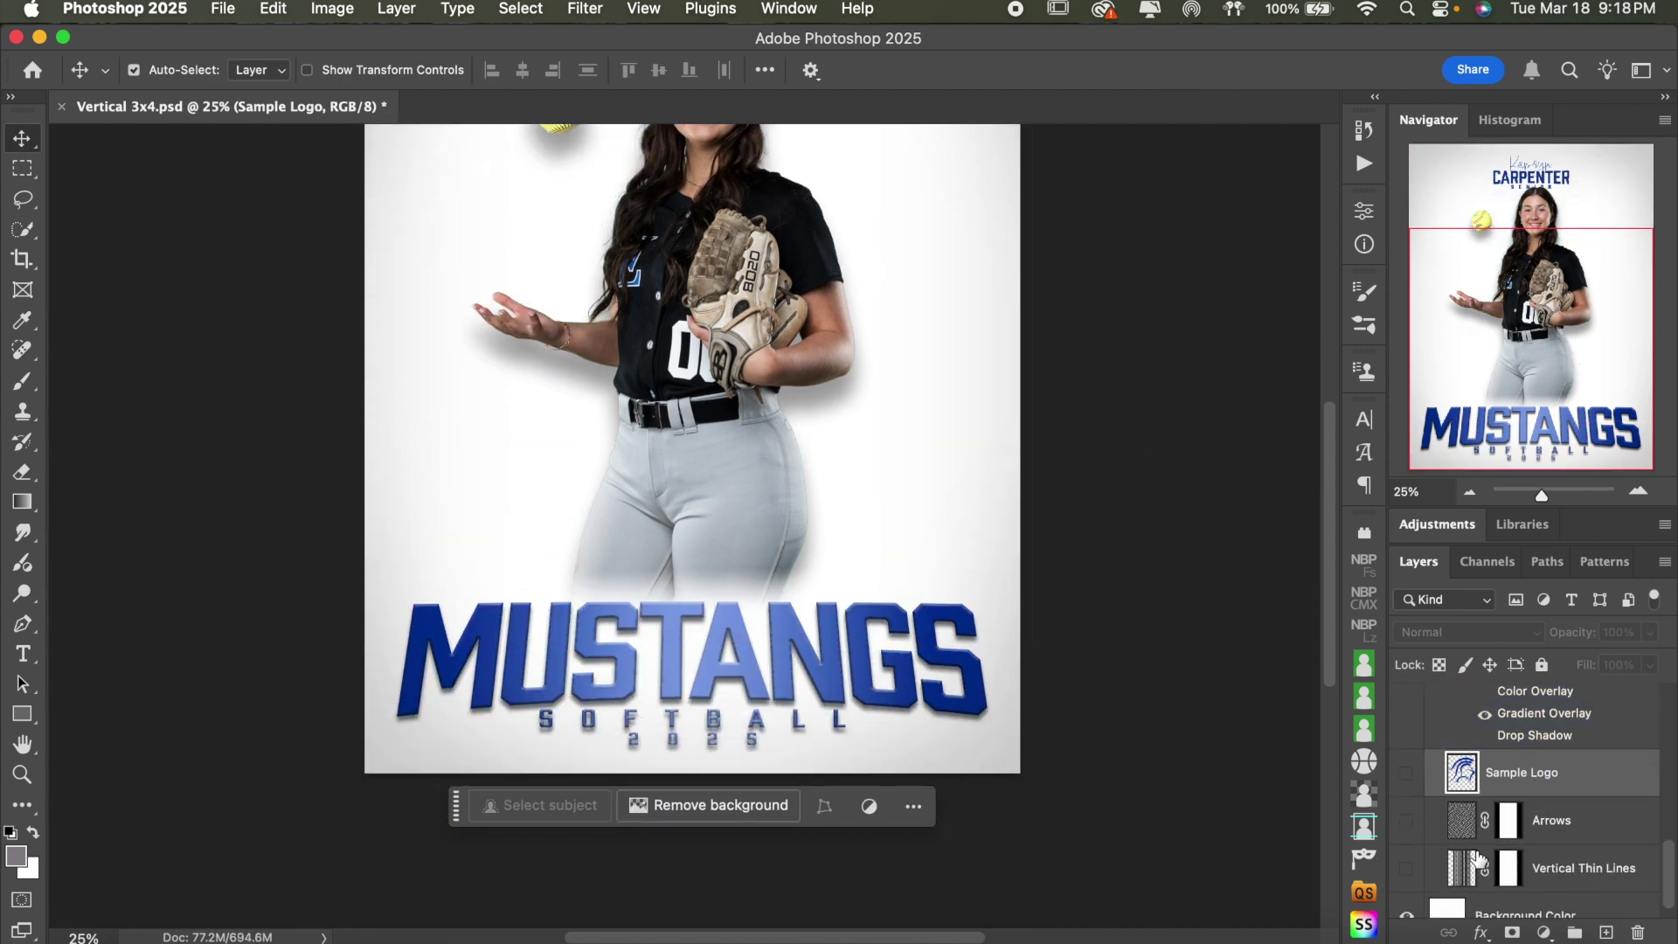
left_click(1407, 868)
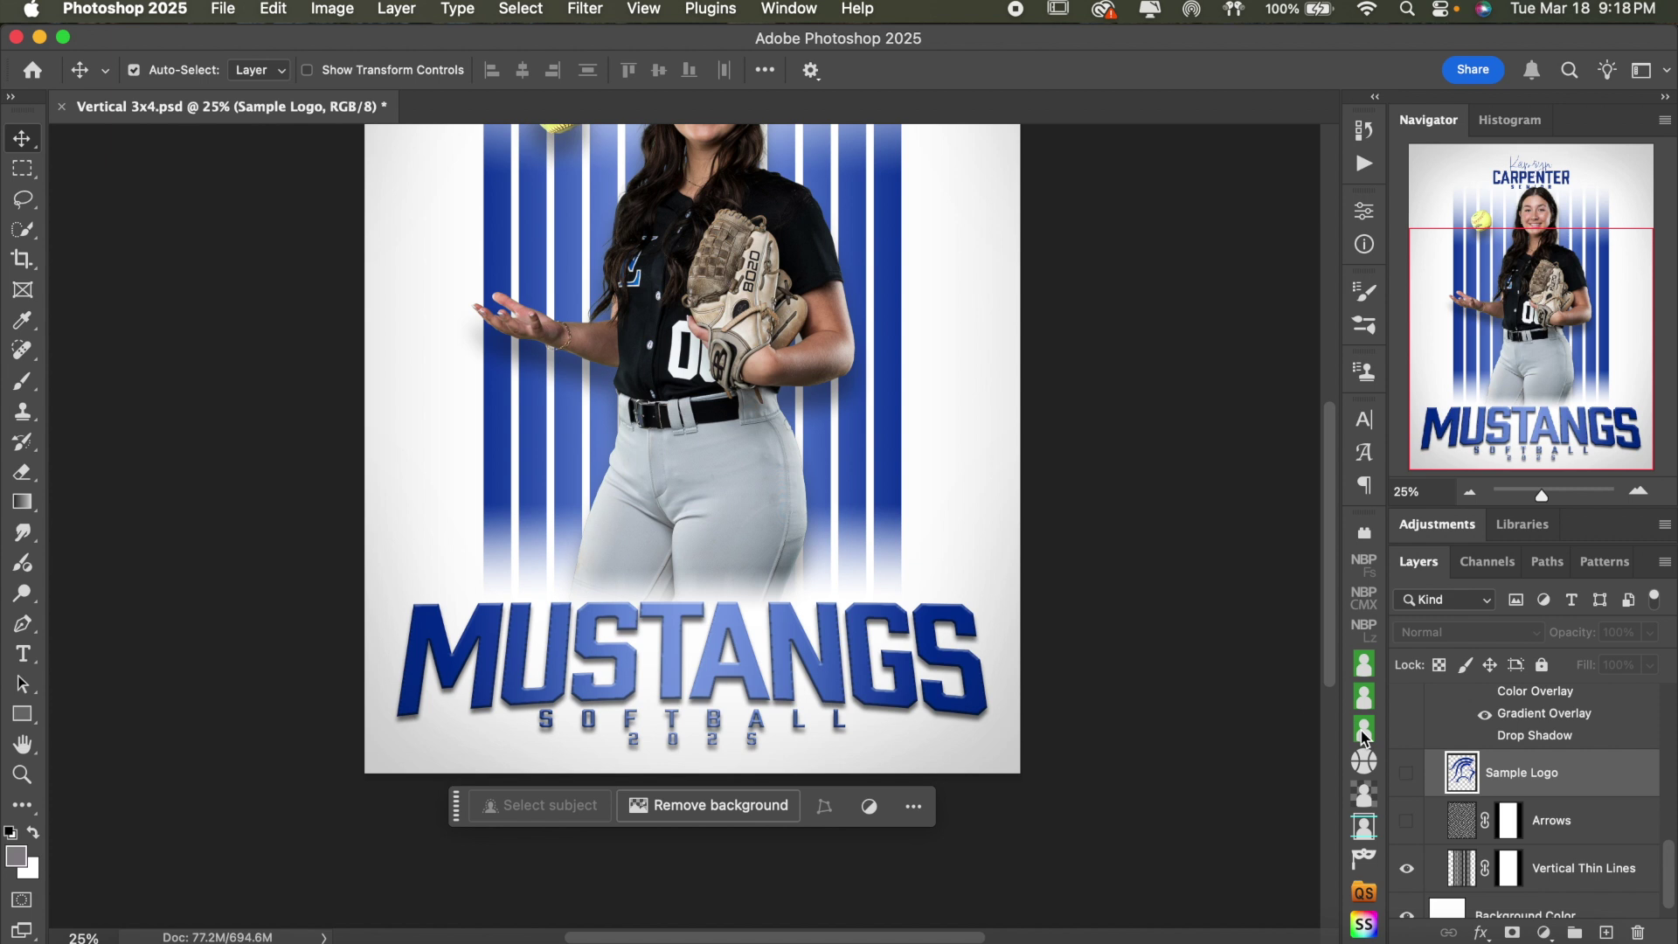
scroll(1477, 776, "down", 1)
scroll(1142, 618, "up", 2)
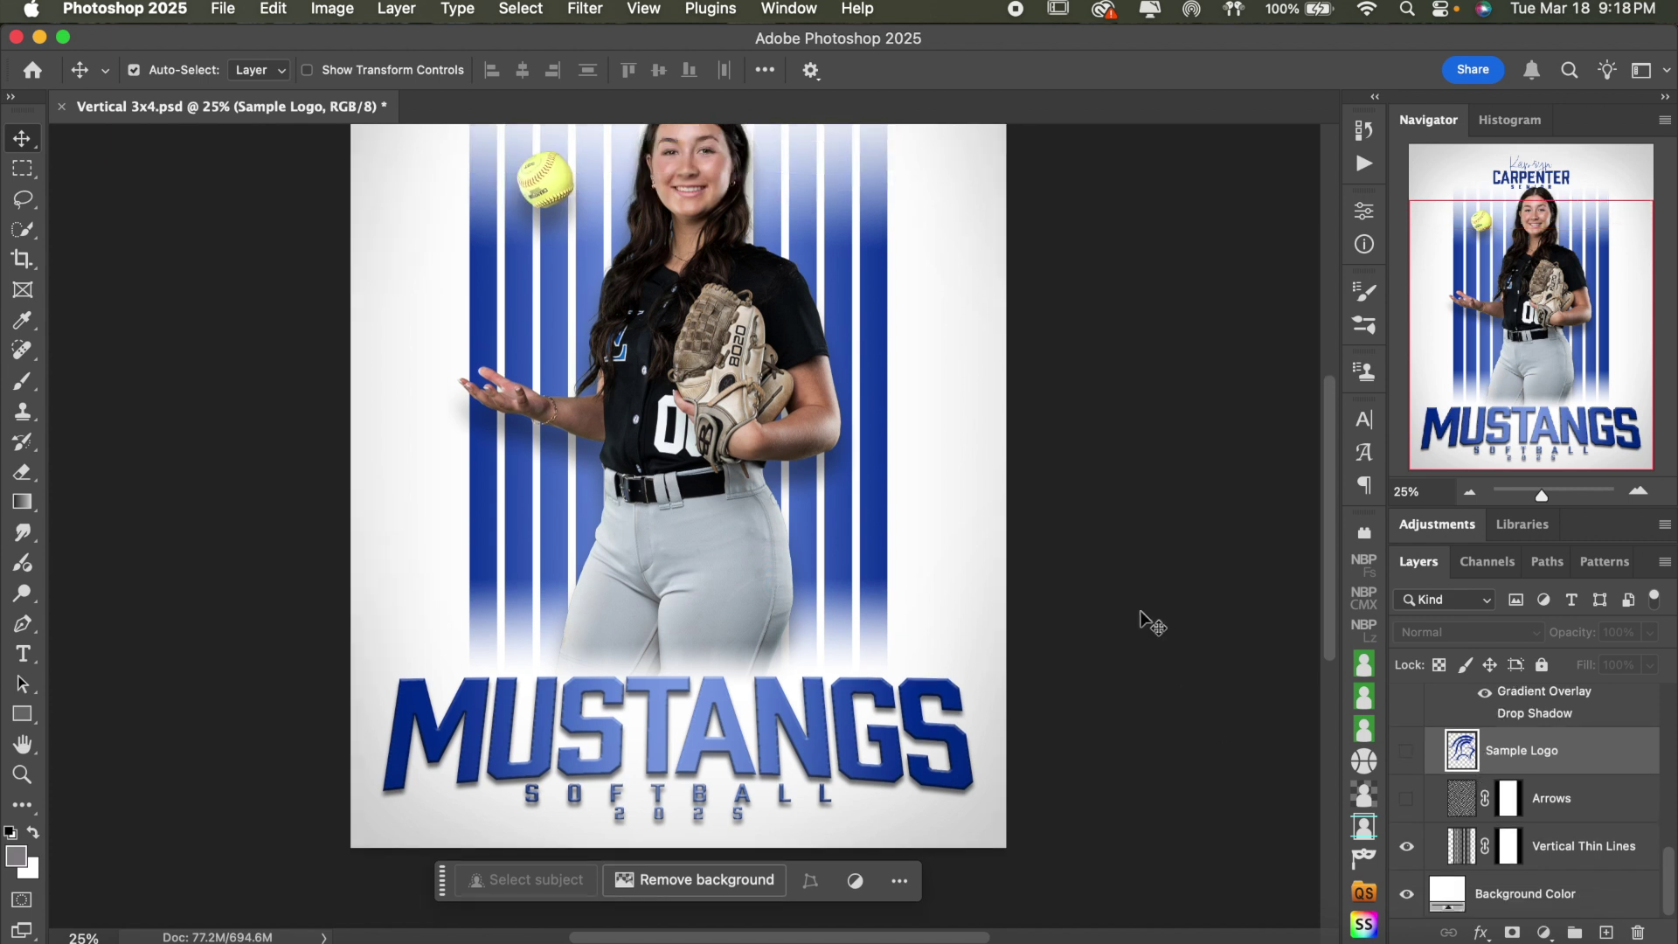
left_click(1470, 492)
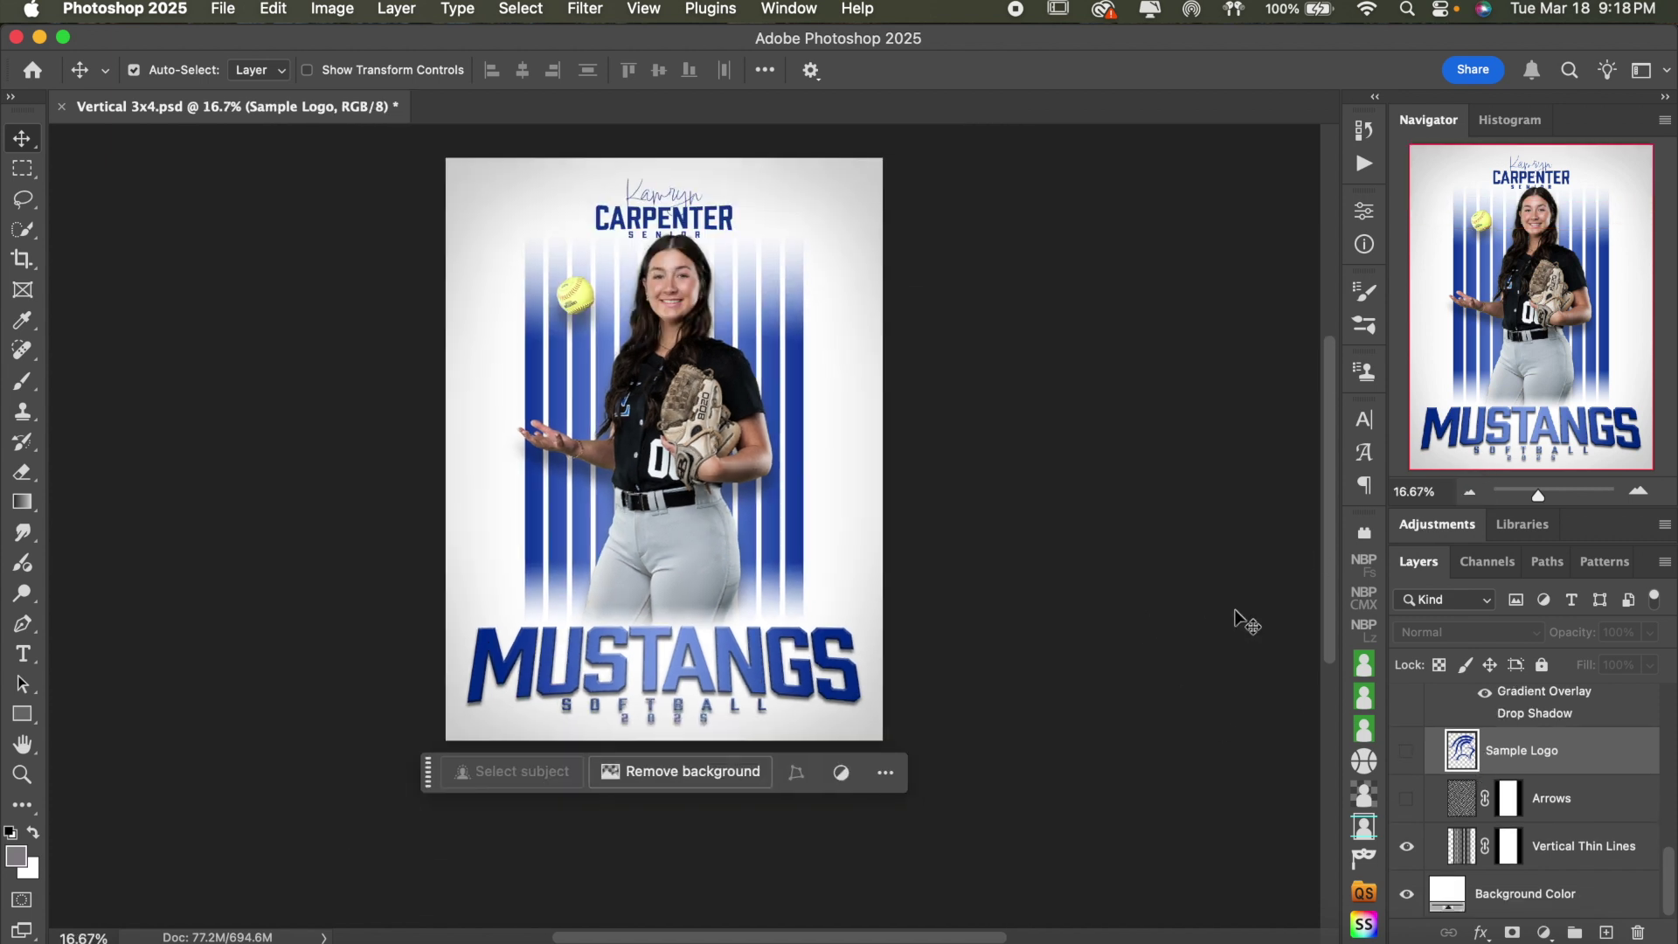
- Change the Background Color fill to light gray-blue #b9c2ca and zoom to 25%
double_click(1446, 893)
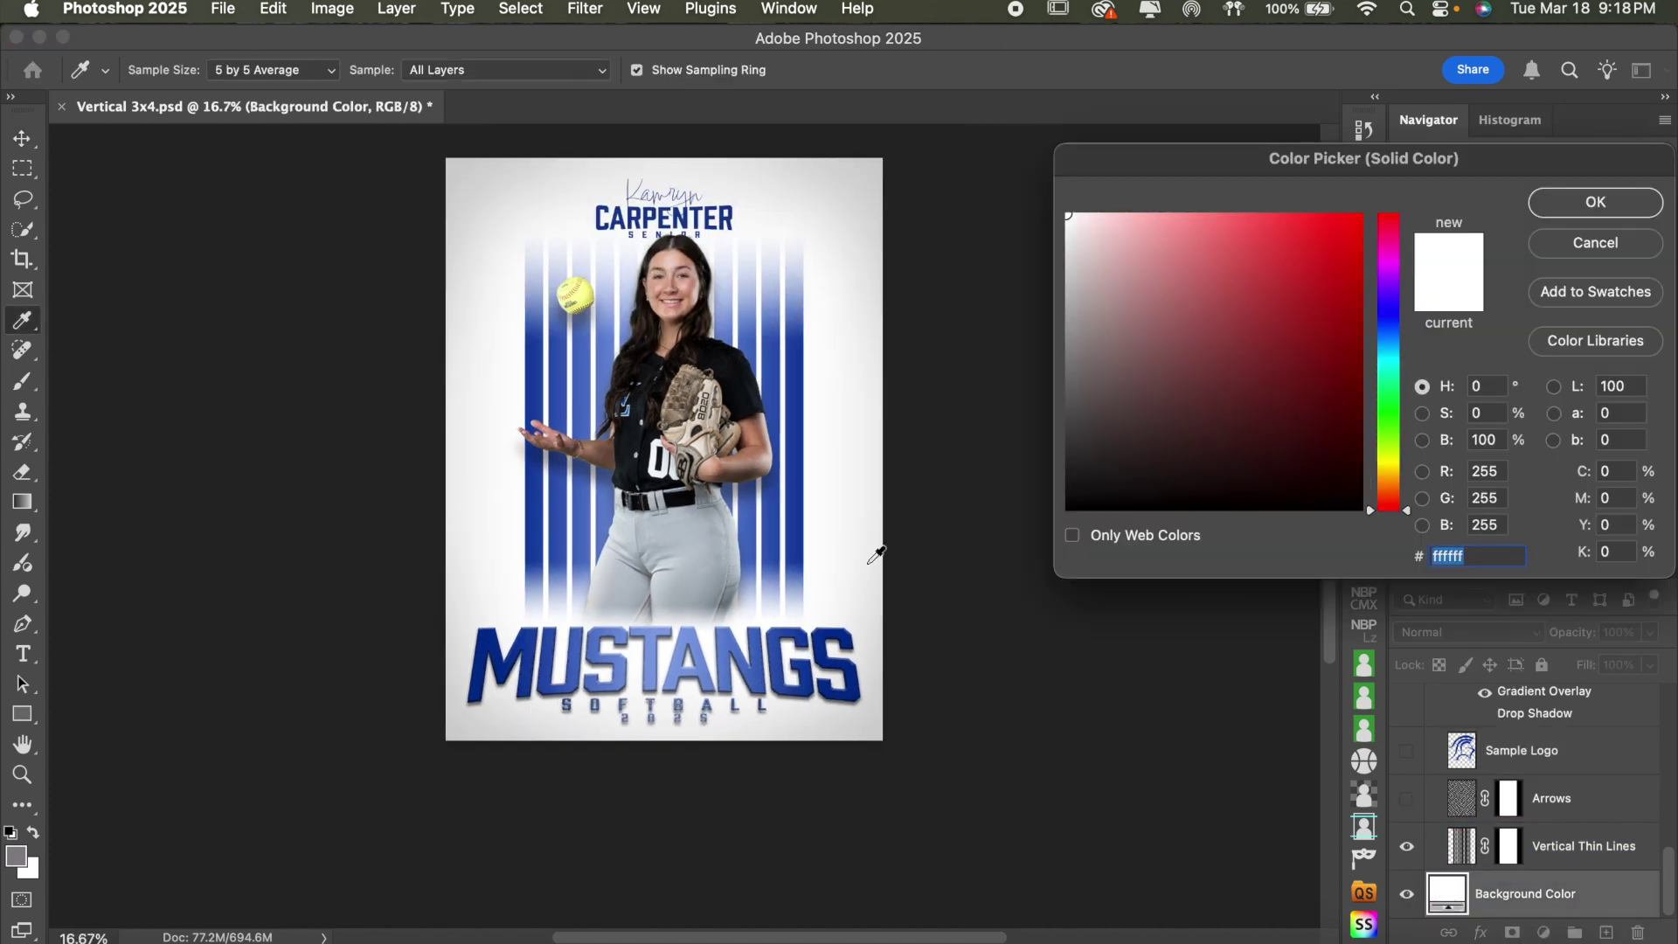
scroll(875, 556, "up", 1)
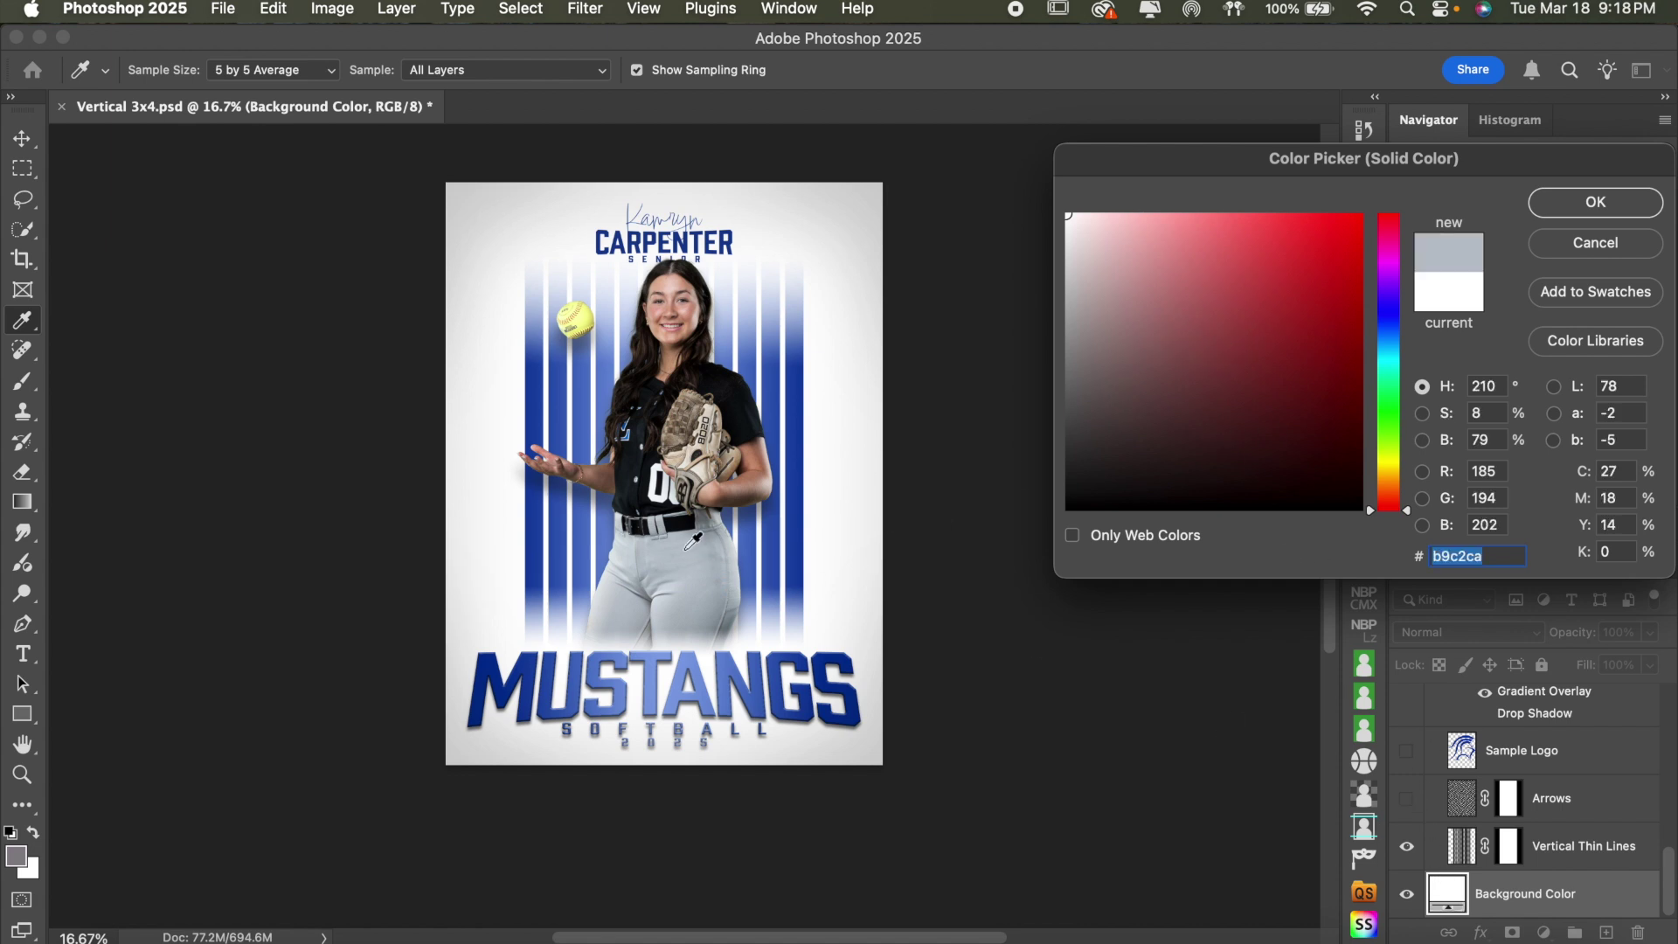
left_click(687, 547)
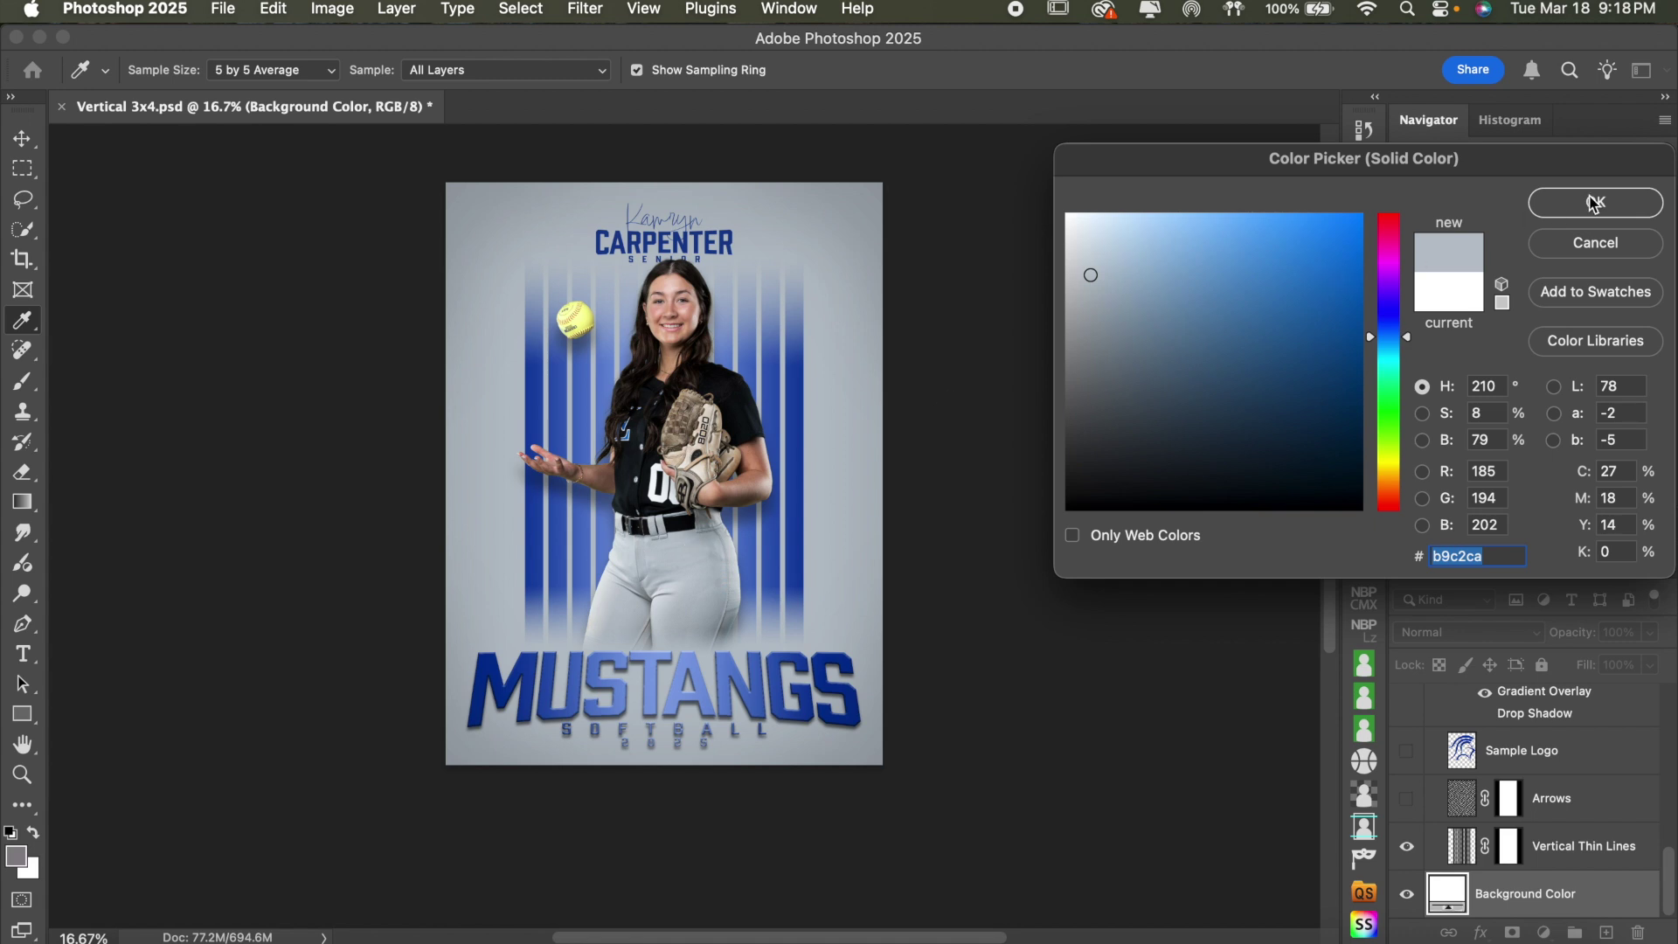
left_click(1594, 204)
left_click(1639, 492)
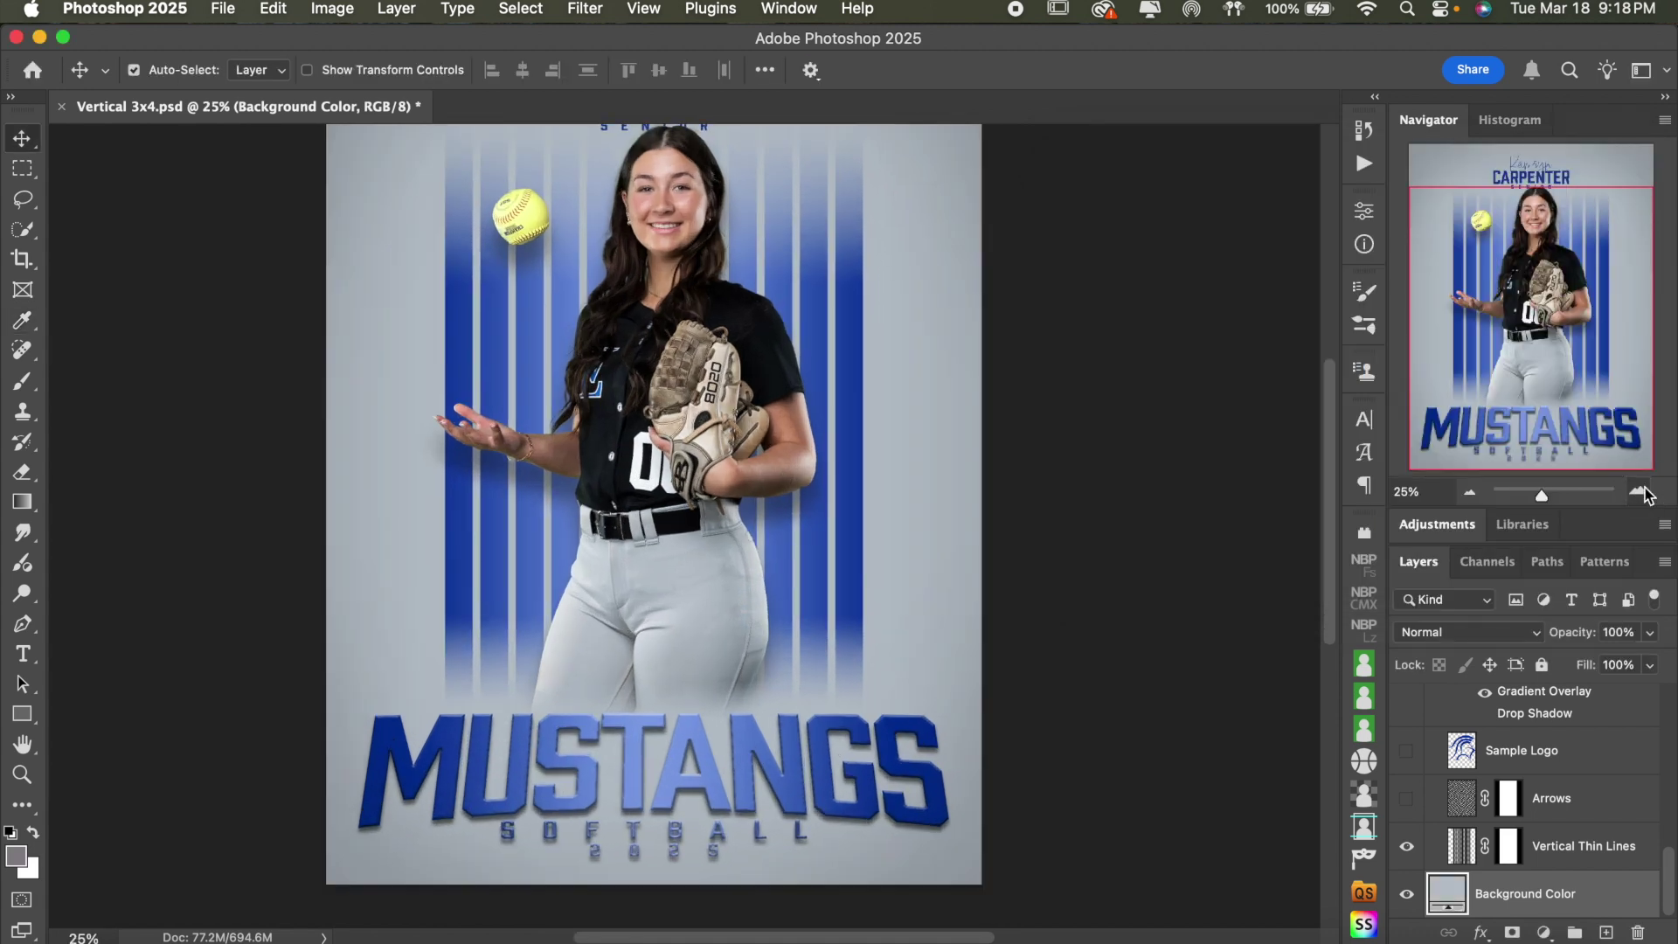
- Select the Background Shapes group and make its stripes visible again
scroll(1159, 505, "up", 1)
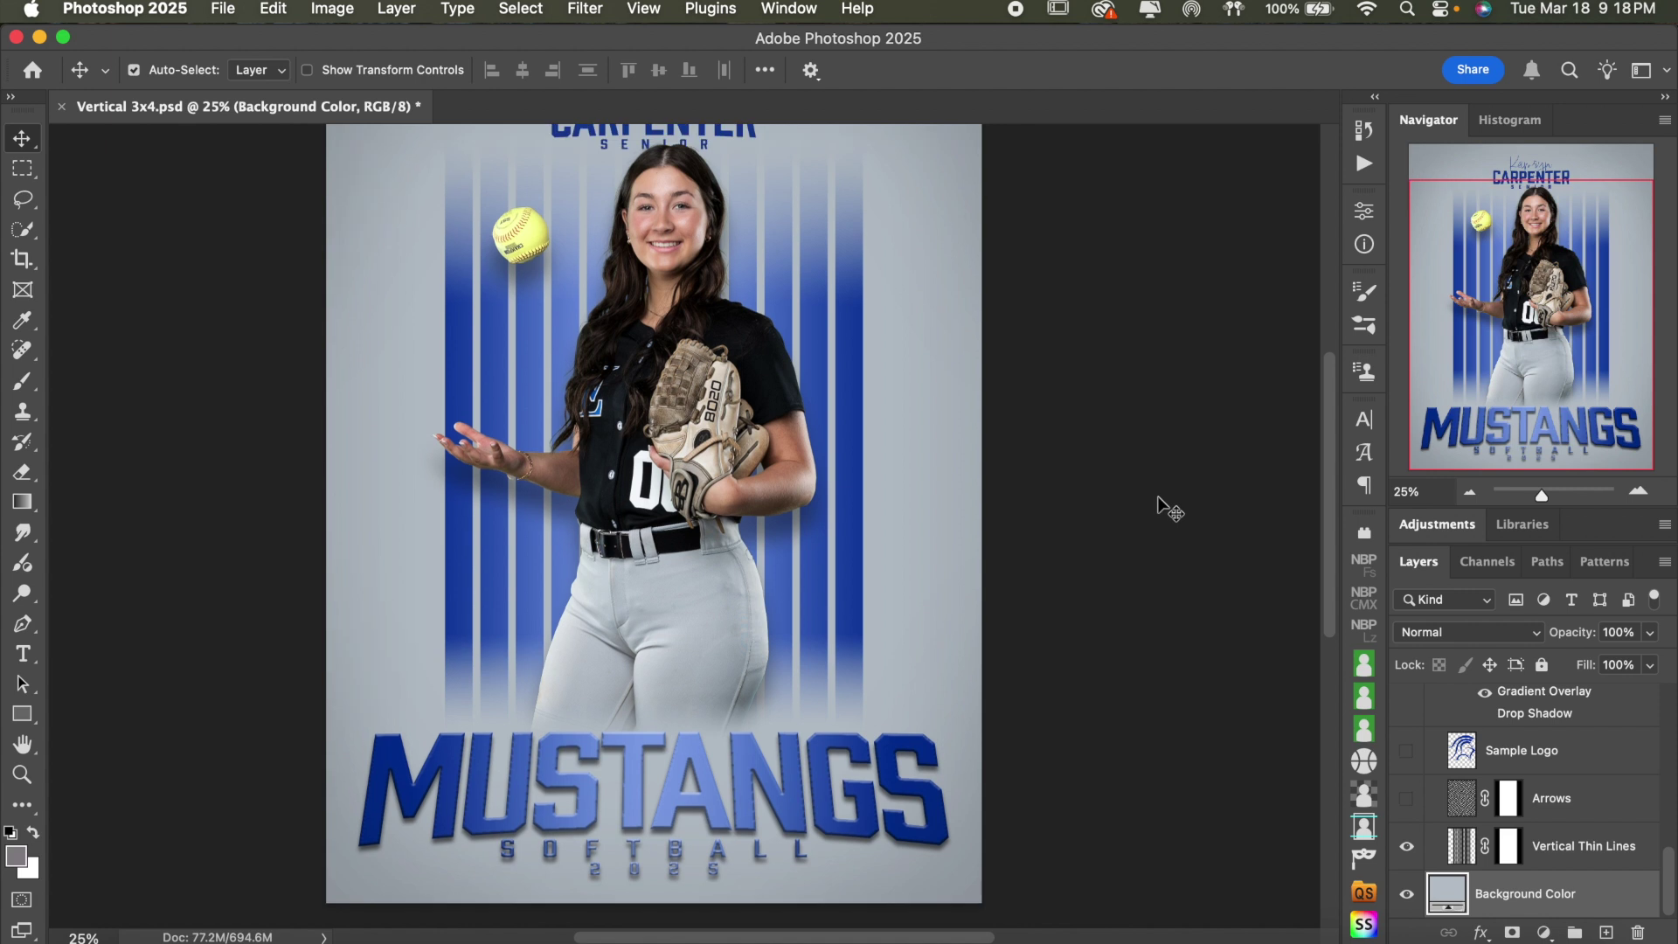
scroll(1540, 795, "up", 5)
scroll(1540, 796, "up", 1)
left_click(1550, 815)
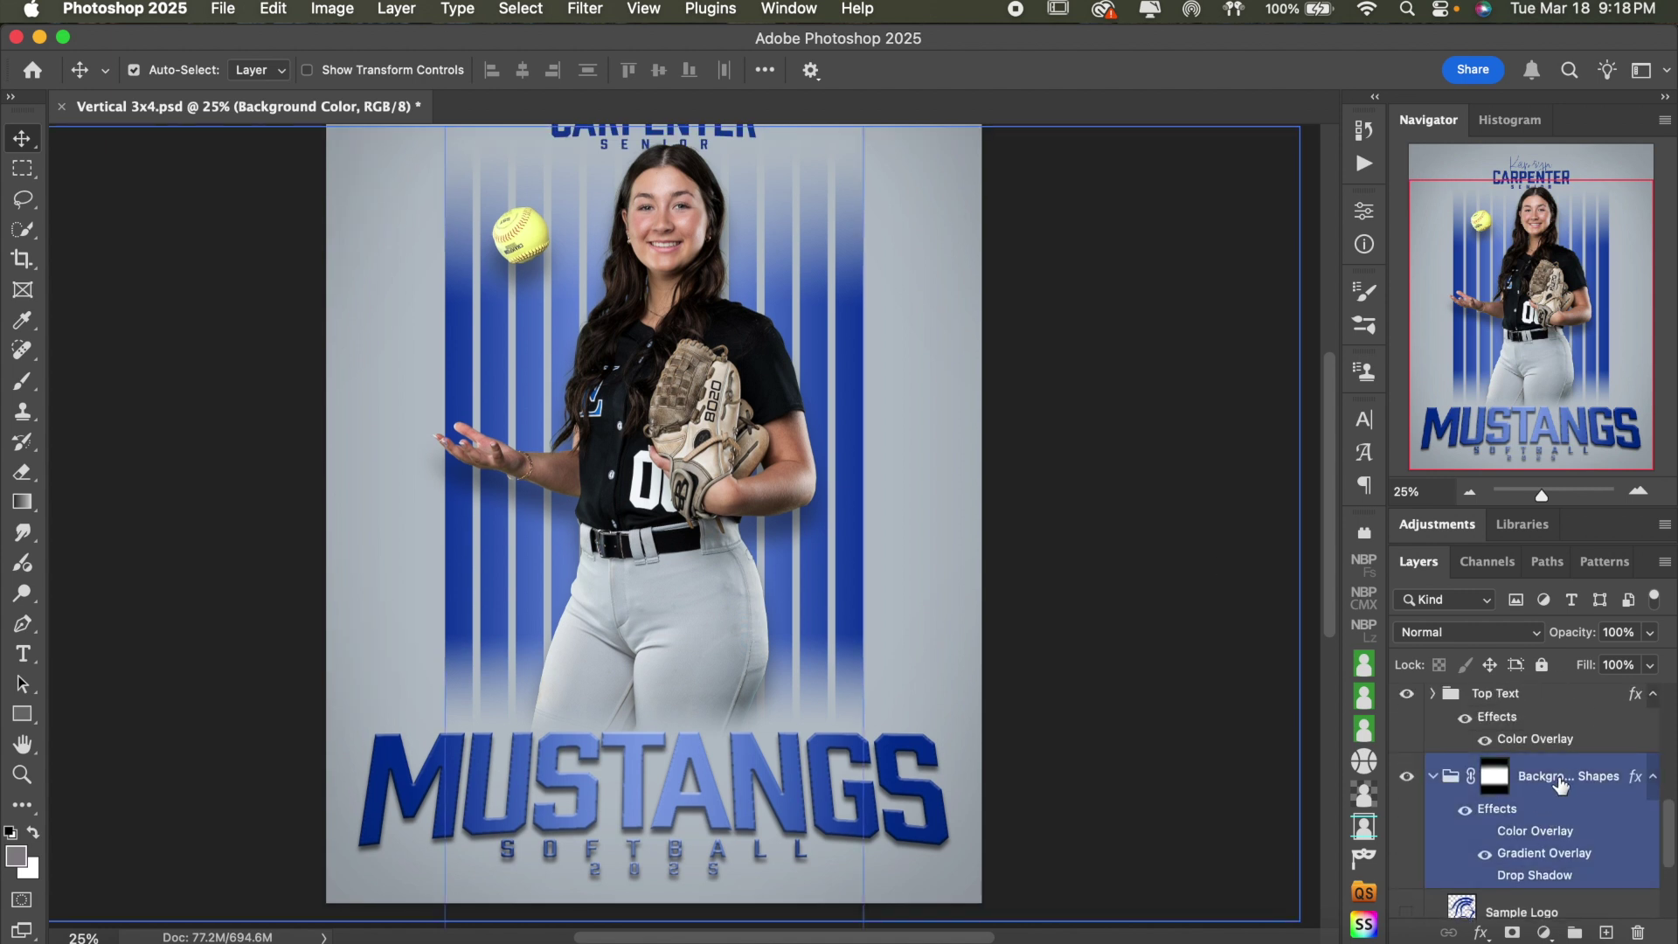
left_click(1495, 777)
left_click(1406, 778)
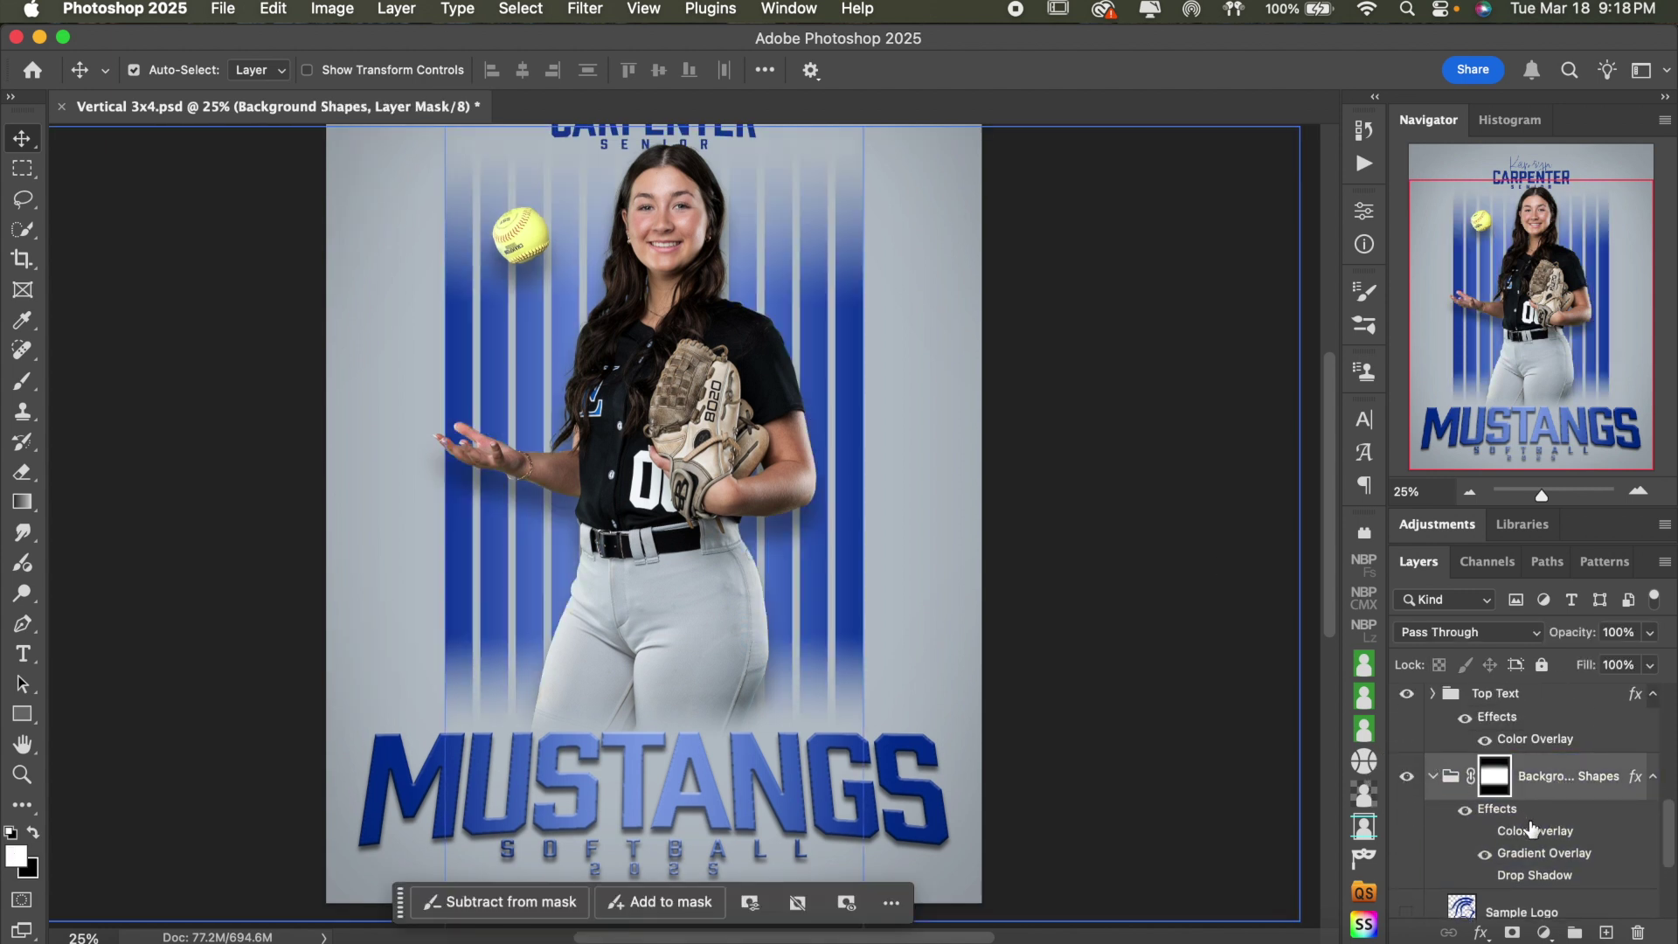
scroll(1531, 829, "down", 1)
- Preview Color Overlay, Gradient Overlay and Drop Shadow on the stripes, keeping only the gradient
left_click(1485, 815)
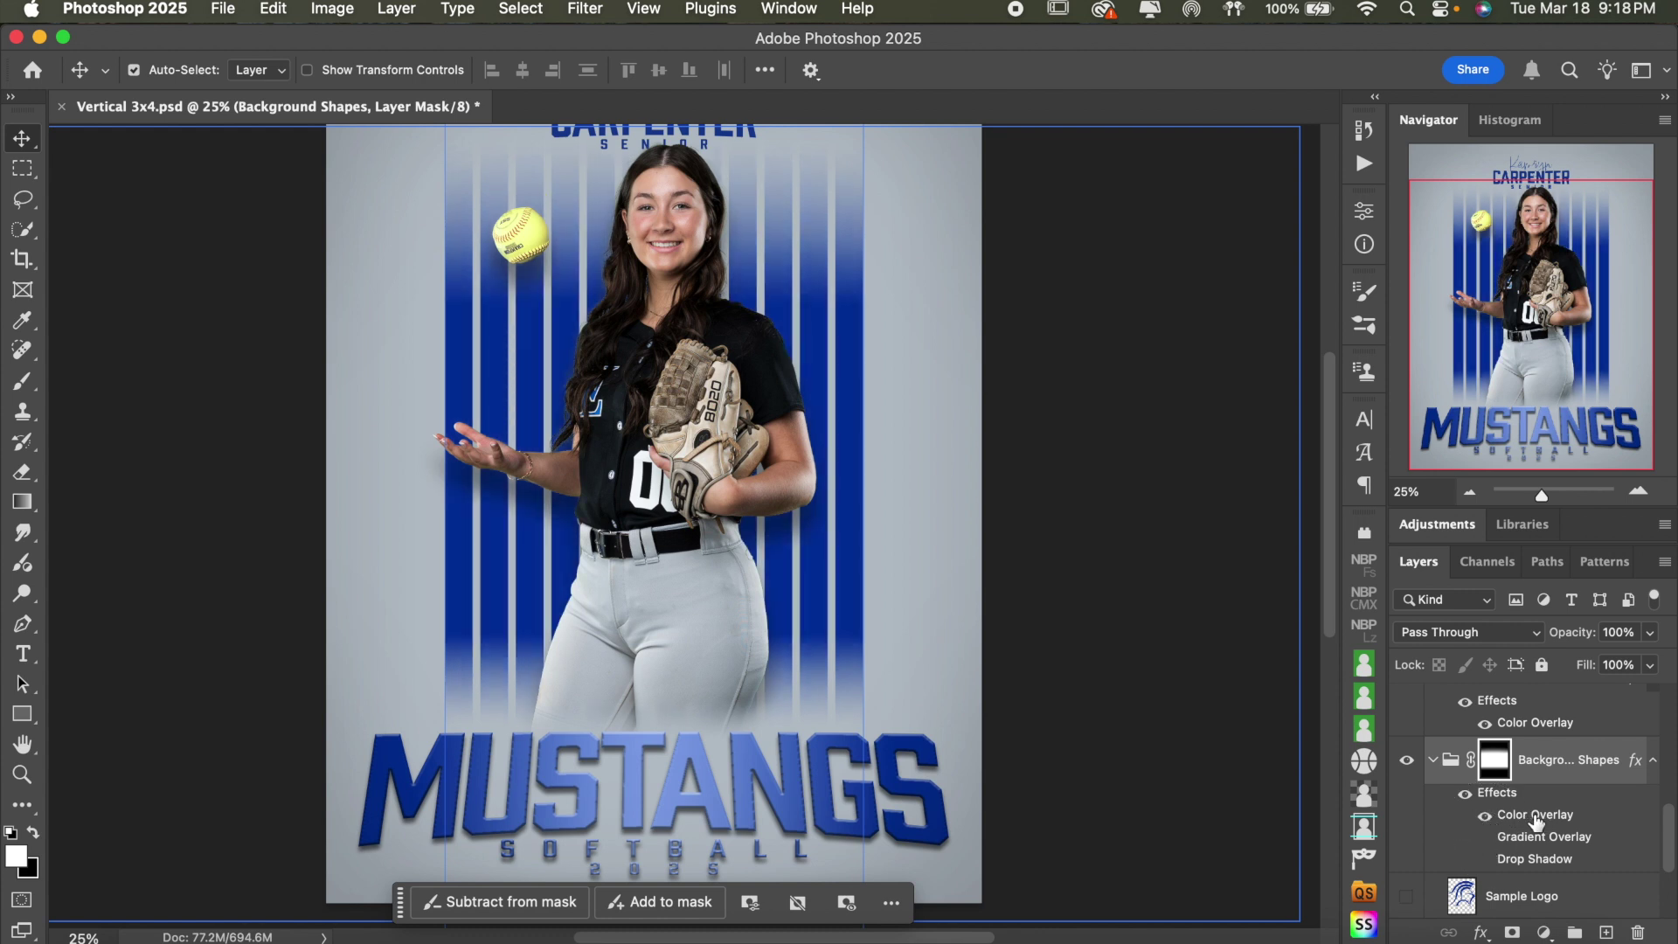
left_click(1486, 816)
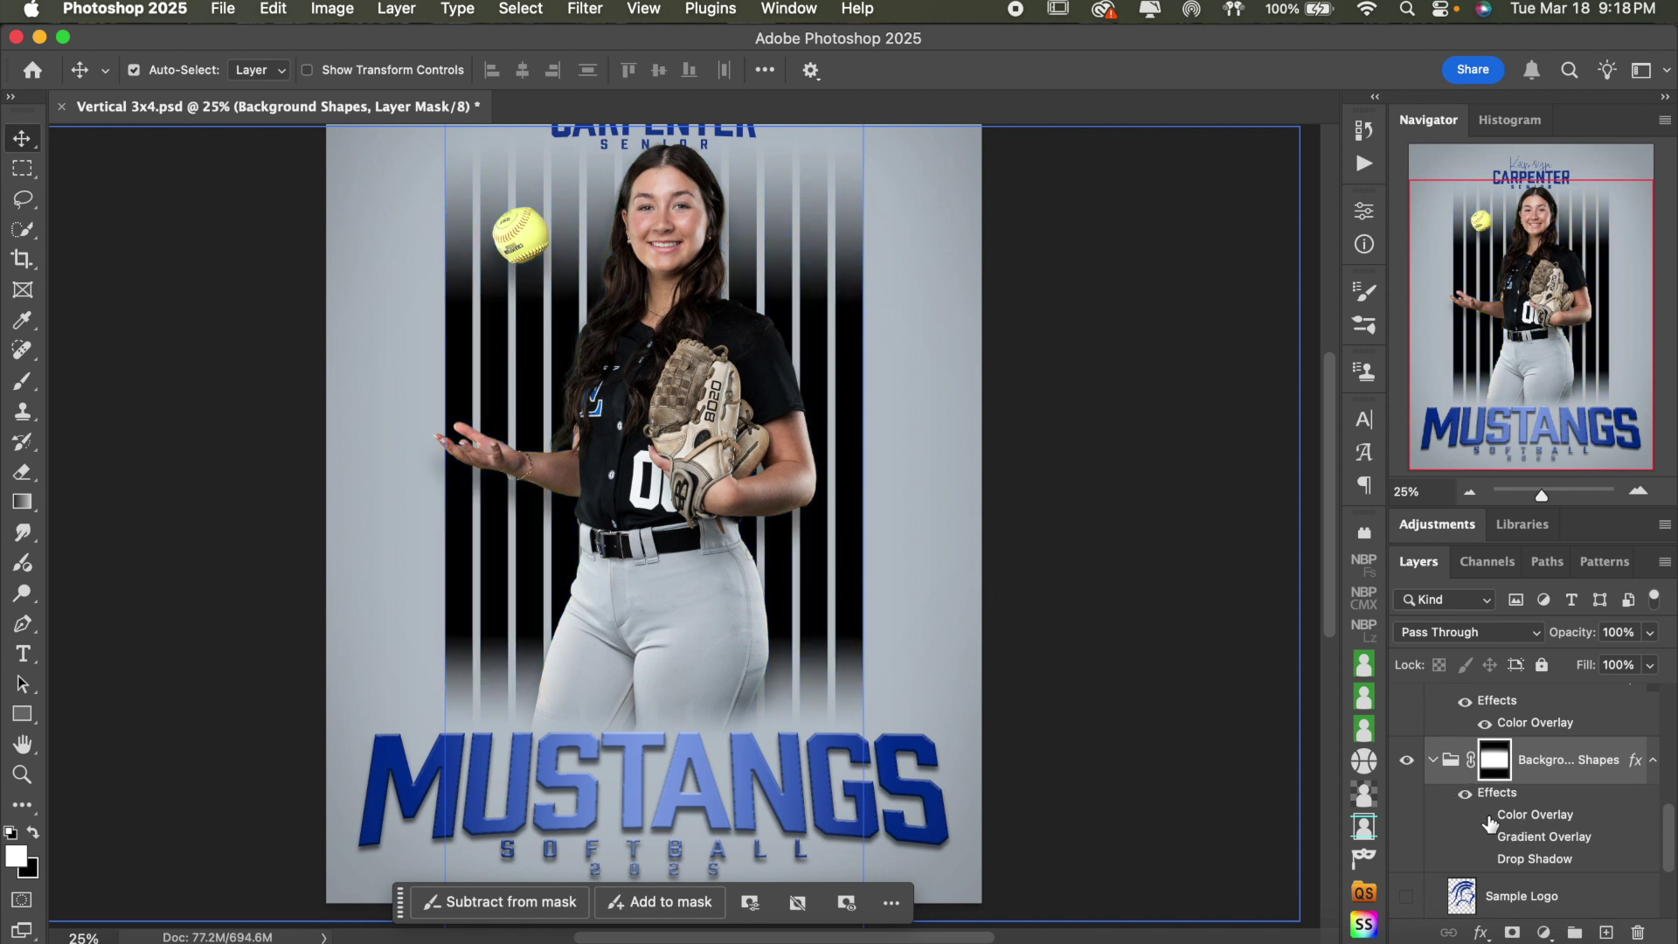
left_click(1485, 838)
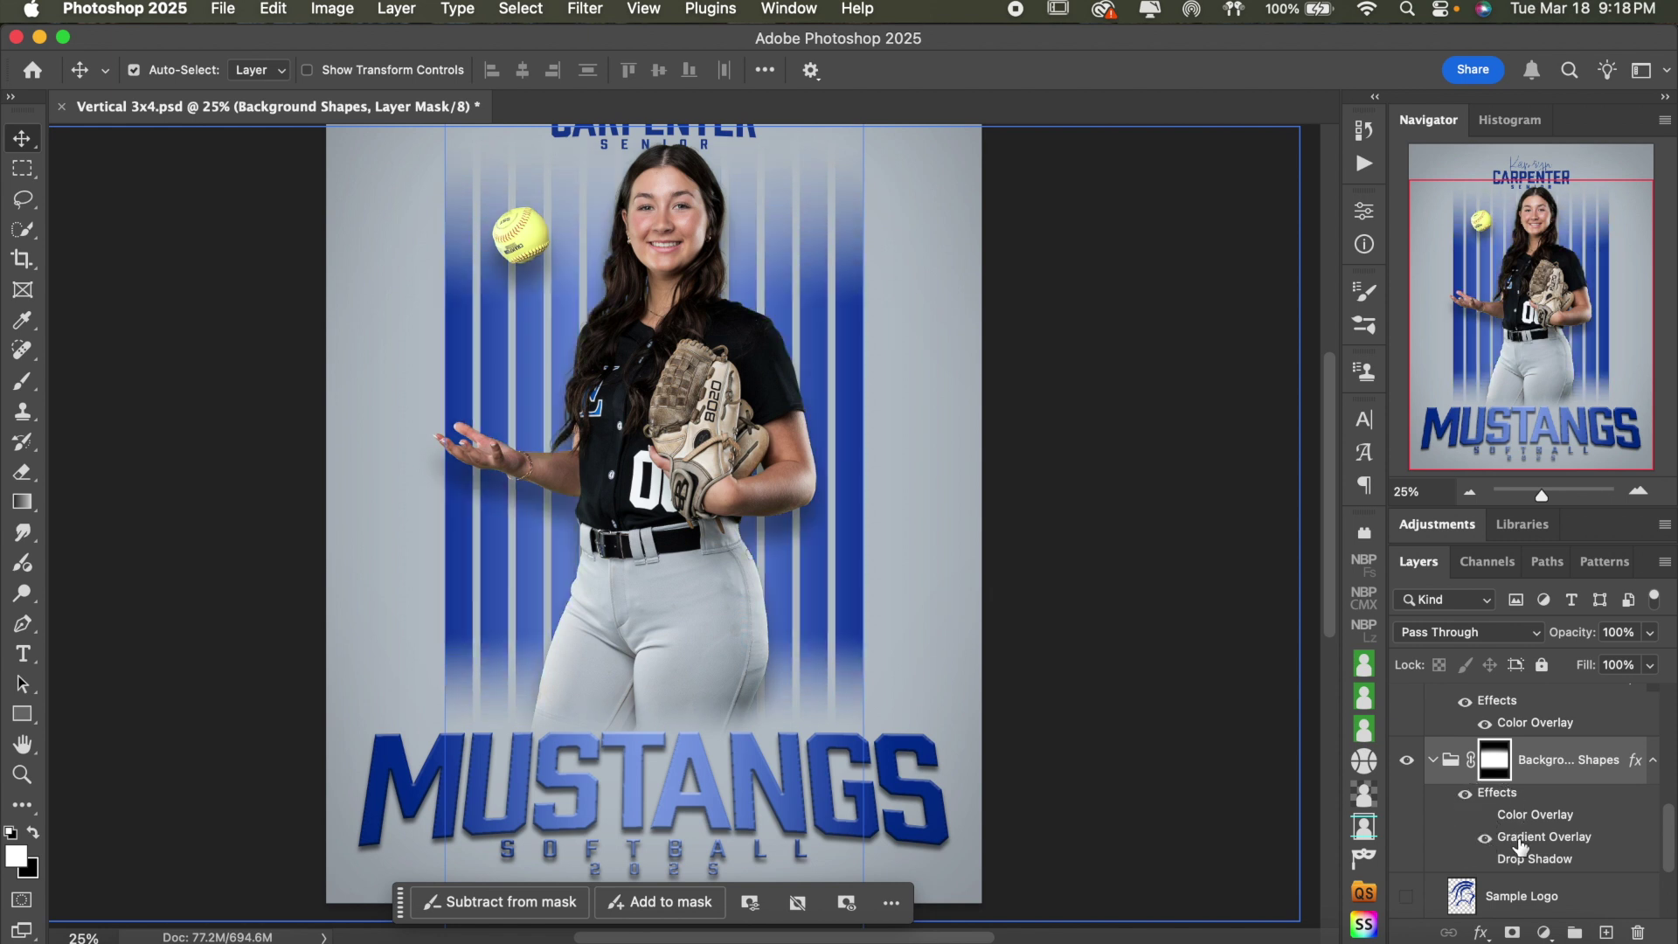
left_click(1486, 839)
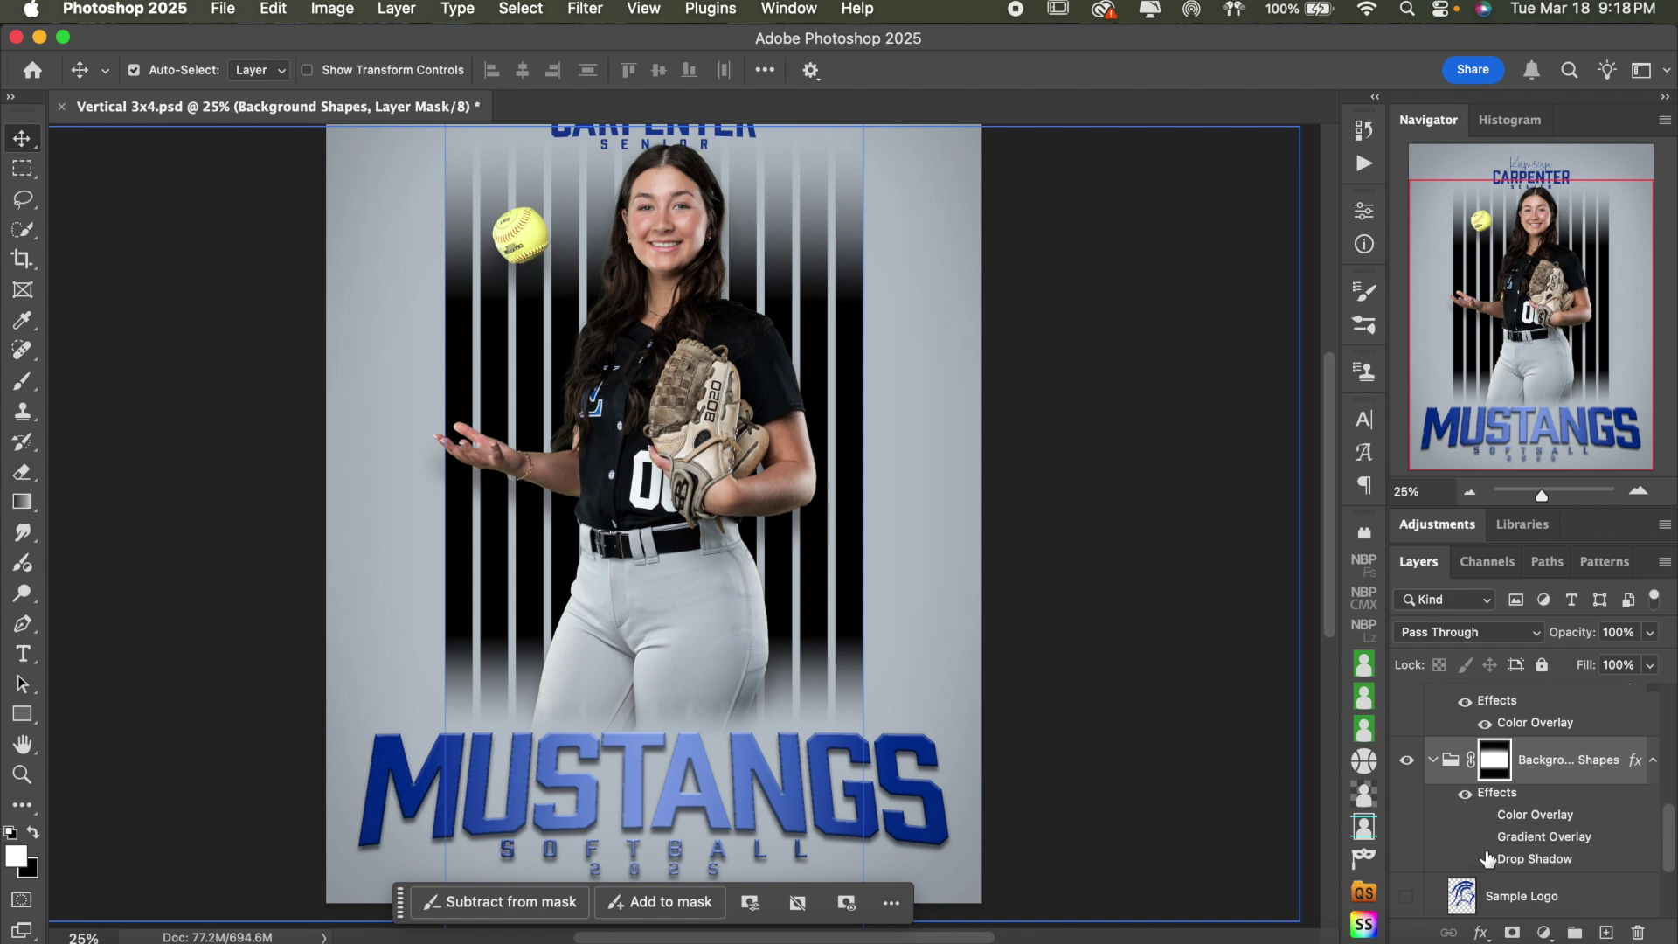
left_click(1485, 838)
left_click(1485, 860)
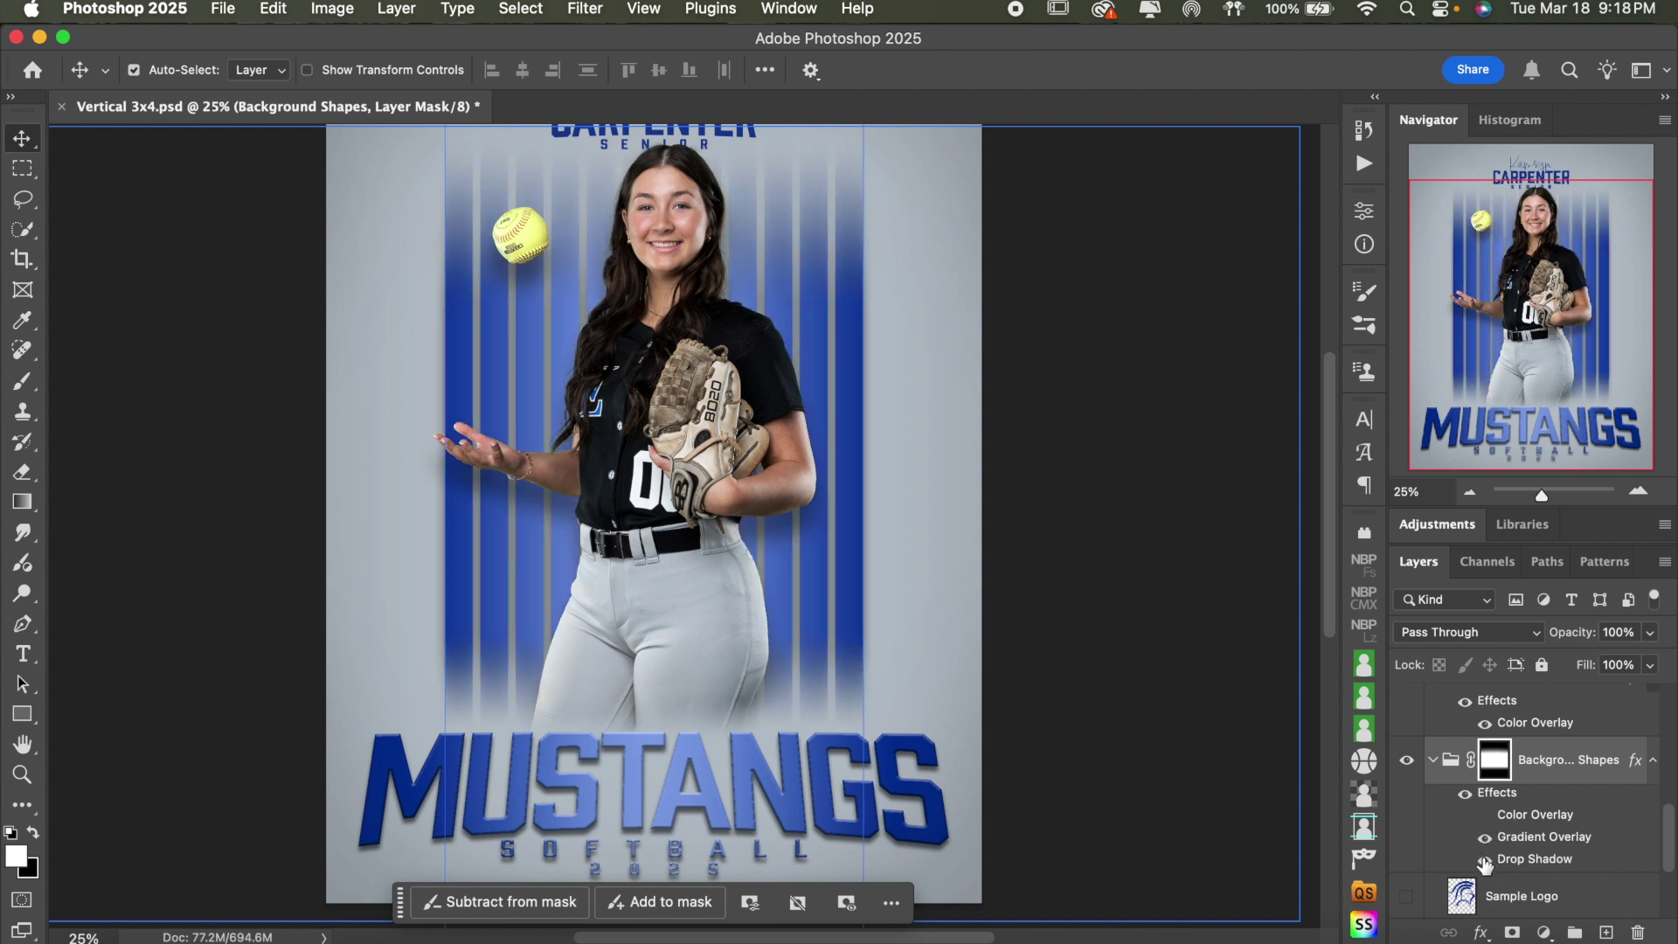
left_click(1485, 860)
- Show the chevron Arrows layer and preview a drop shadow on it
scroll(1526, 852, "down", 2)
left_click(1538, 888)
left_click(1406, 888)
scroll(1482, 781, "down", 1)
left_click(1482, 782)
left_click(1485, 776)
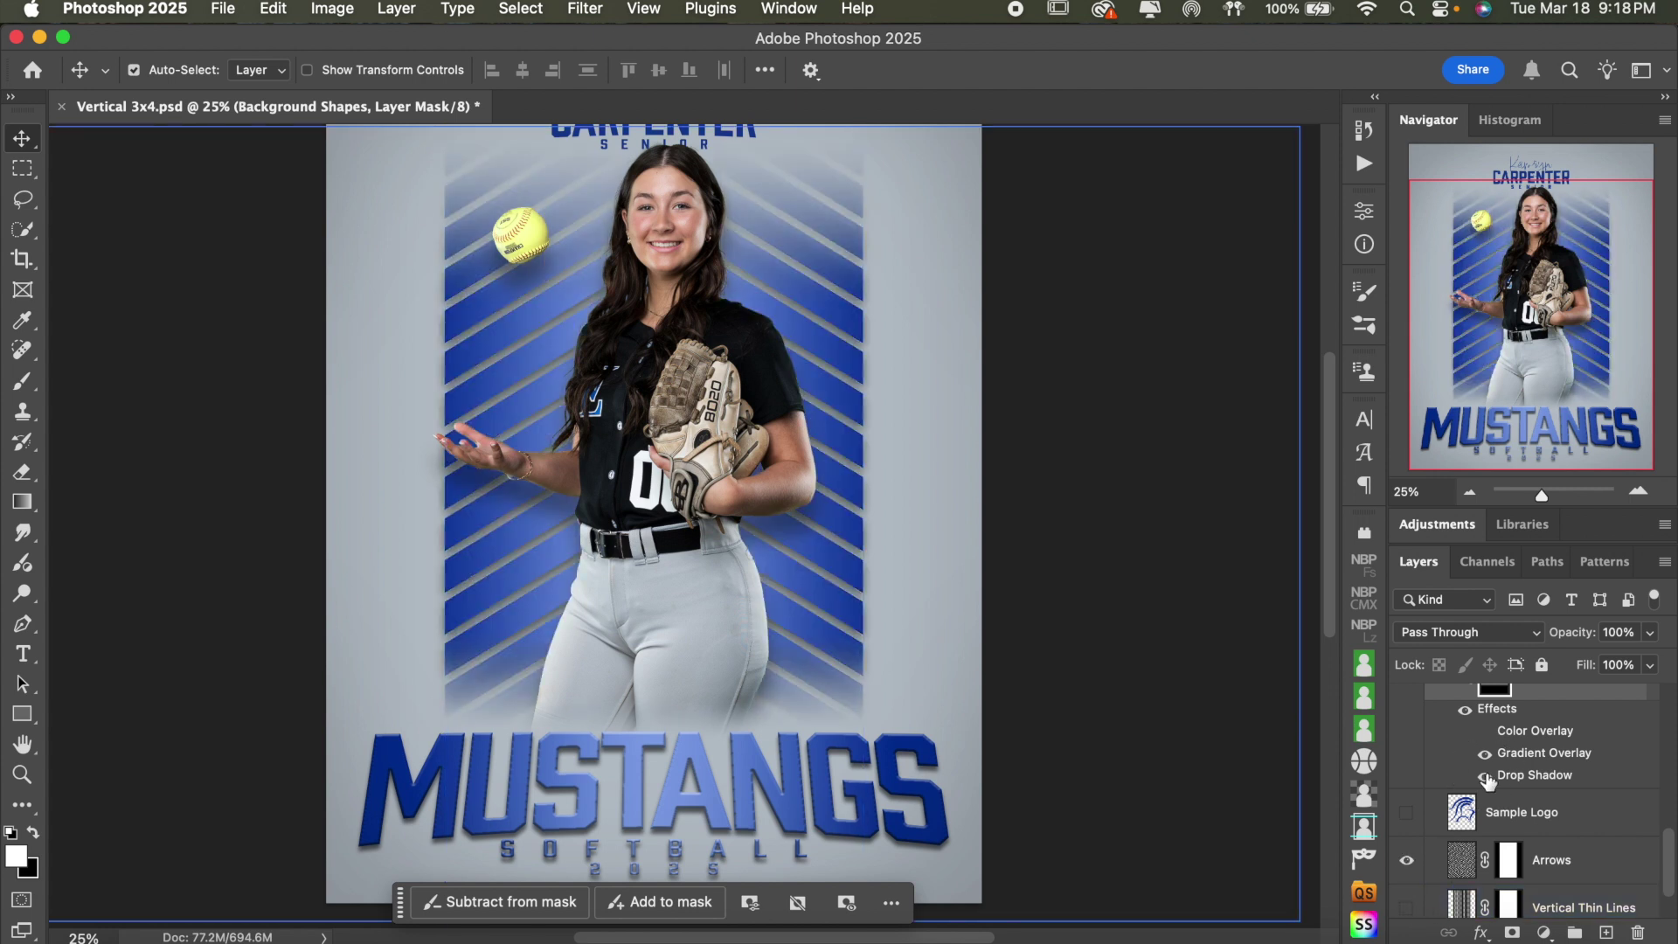
left_click(1485, 775)
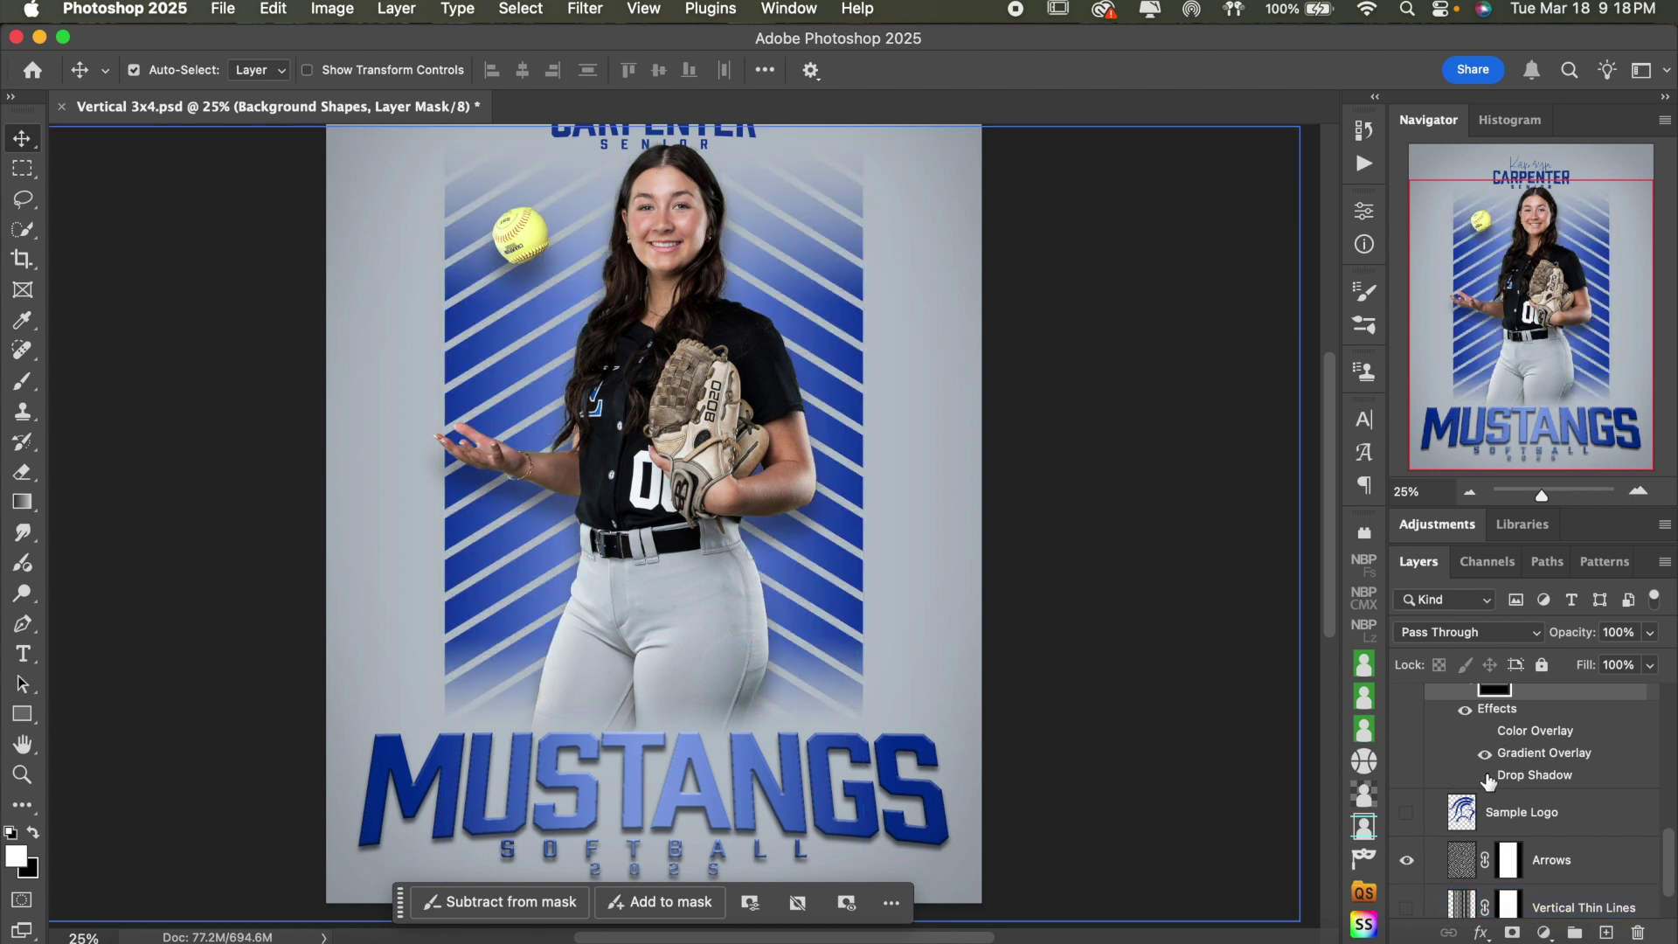
- Swap the Arrows for the Sample Logo swooshes and test a drop shadow on them
left_click(1406, 860)
left_click(1406, 812)
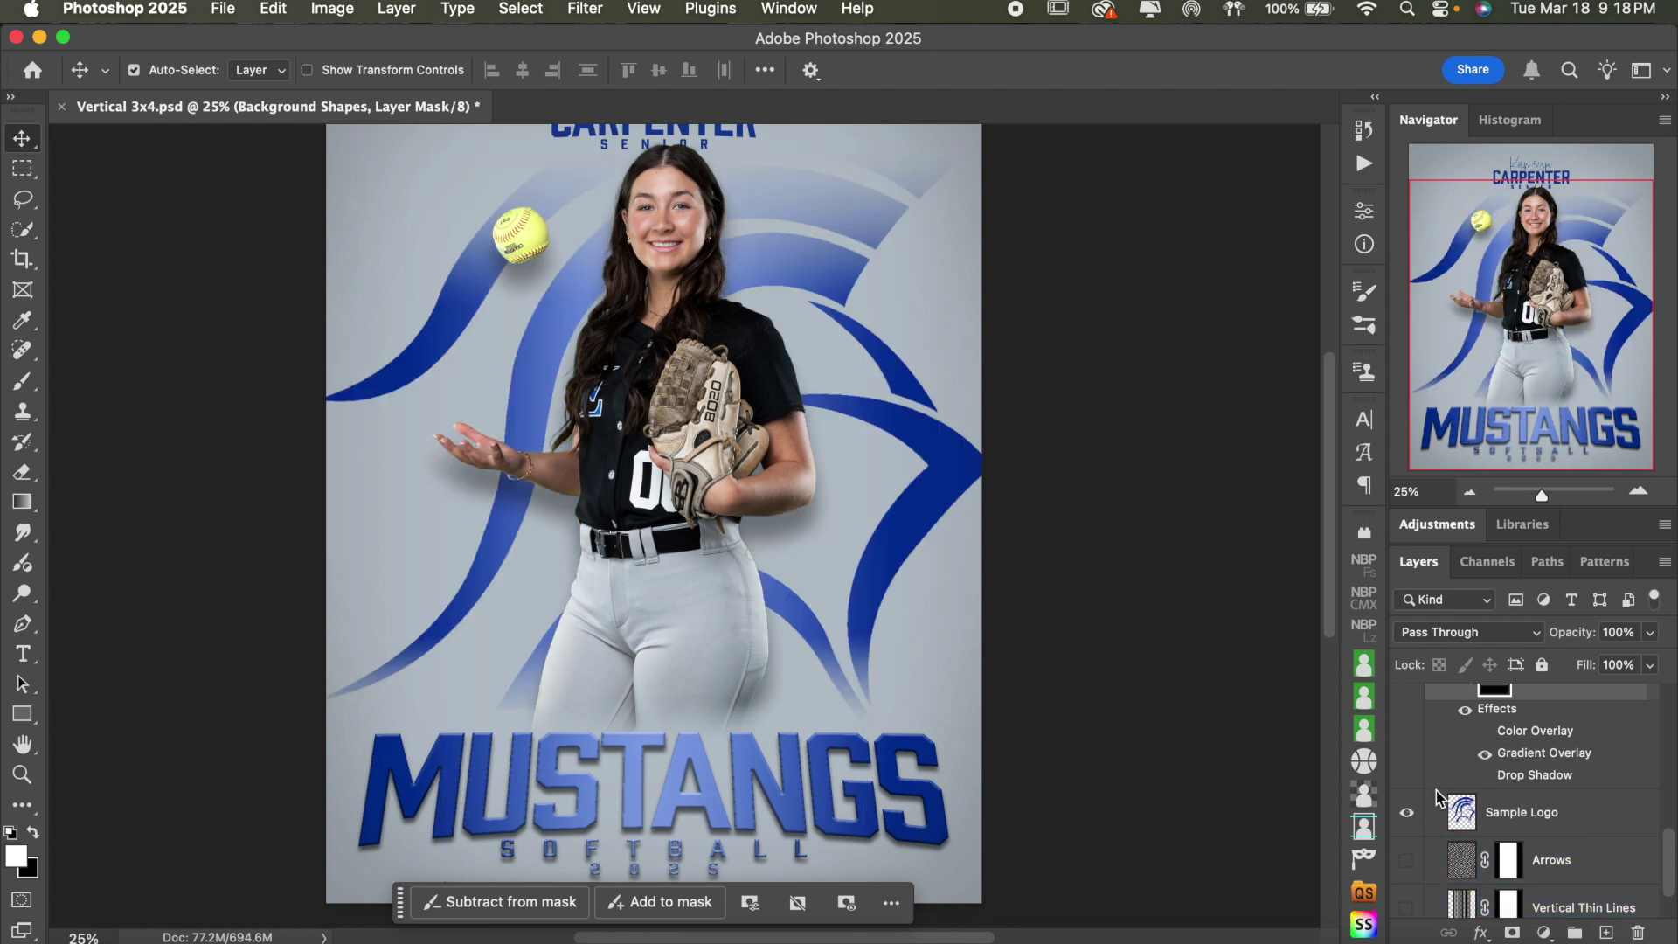
left_click(1485, 777)
left_click(1486, 778)
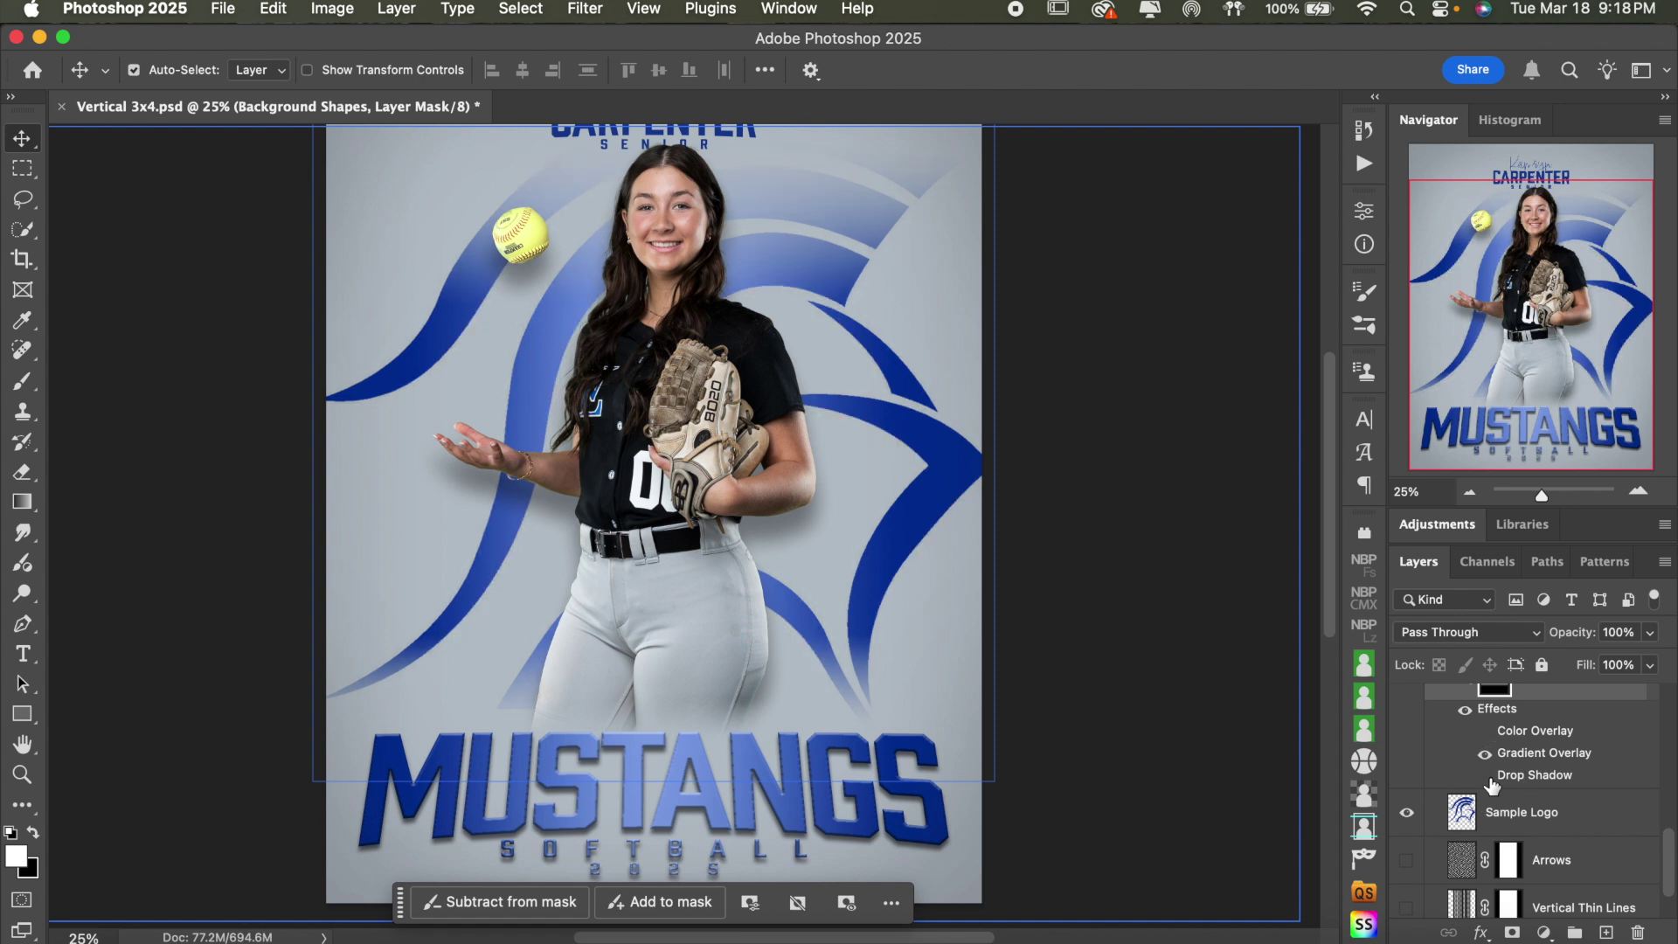
- Add Bevel & Emboss and Drop Shadow styles to the Background Shapes group
scroll(1543, 717, "up", 1)
double_click(1543, 708)
double_click(1548, 748)
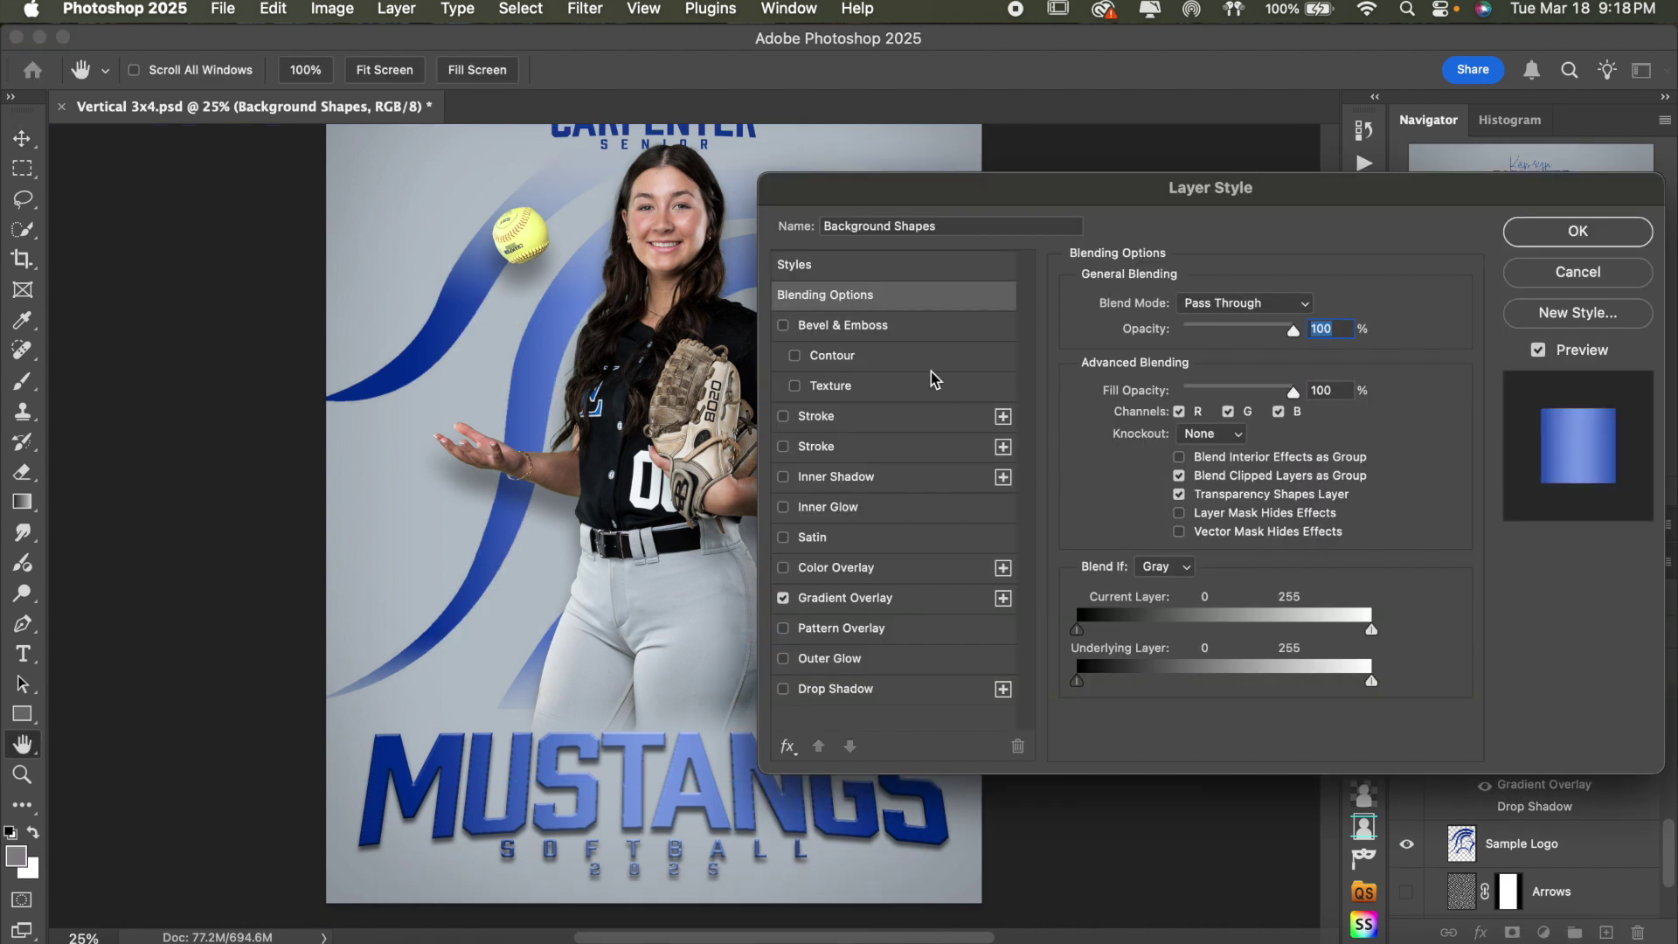
left_click(824, 328)
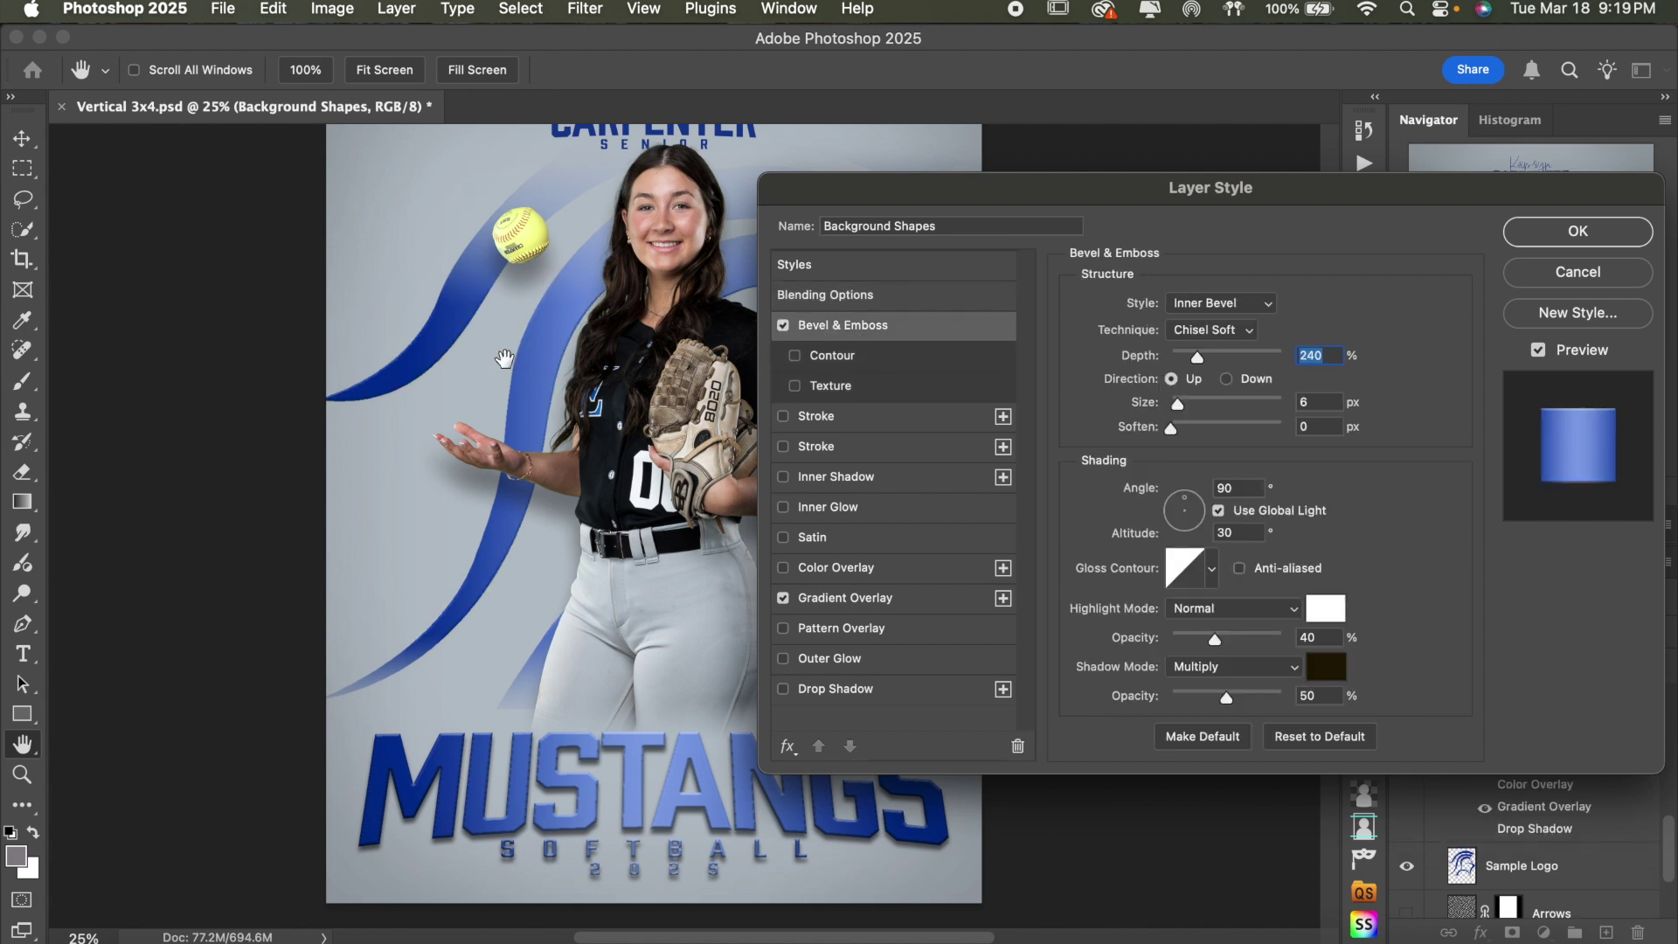
left_click(852, 690)
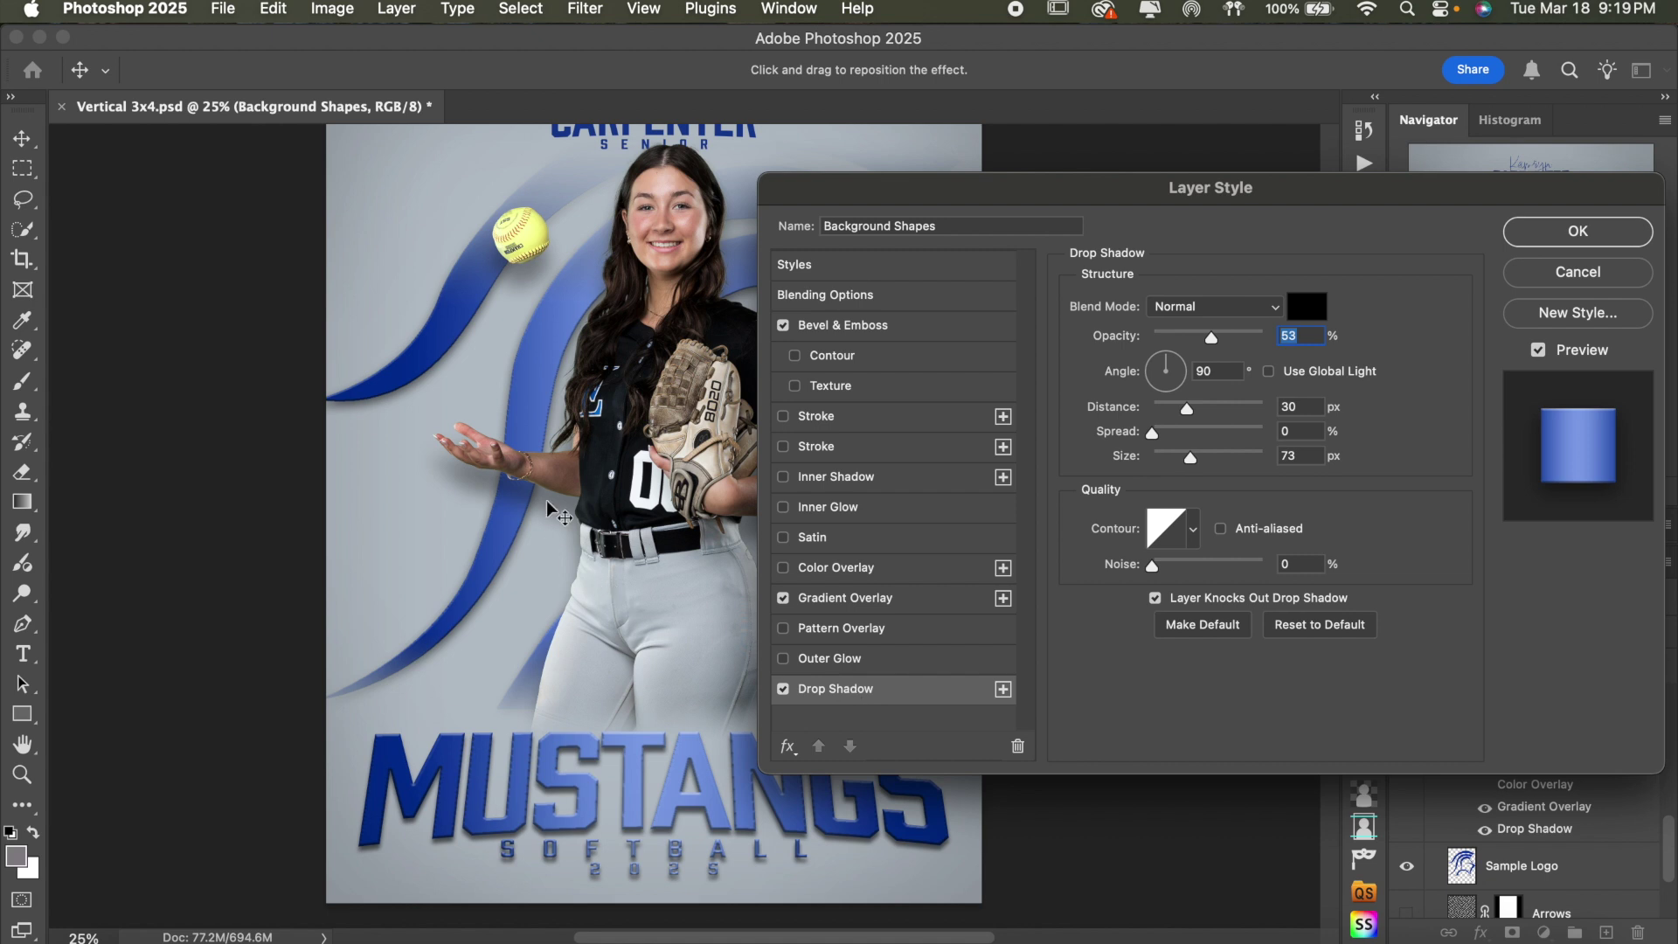
left_click(1547, 236)
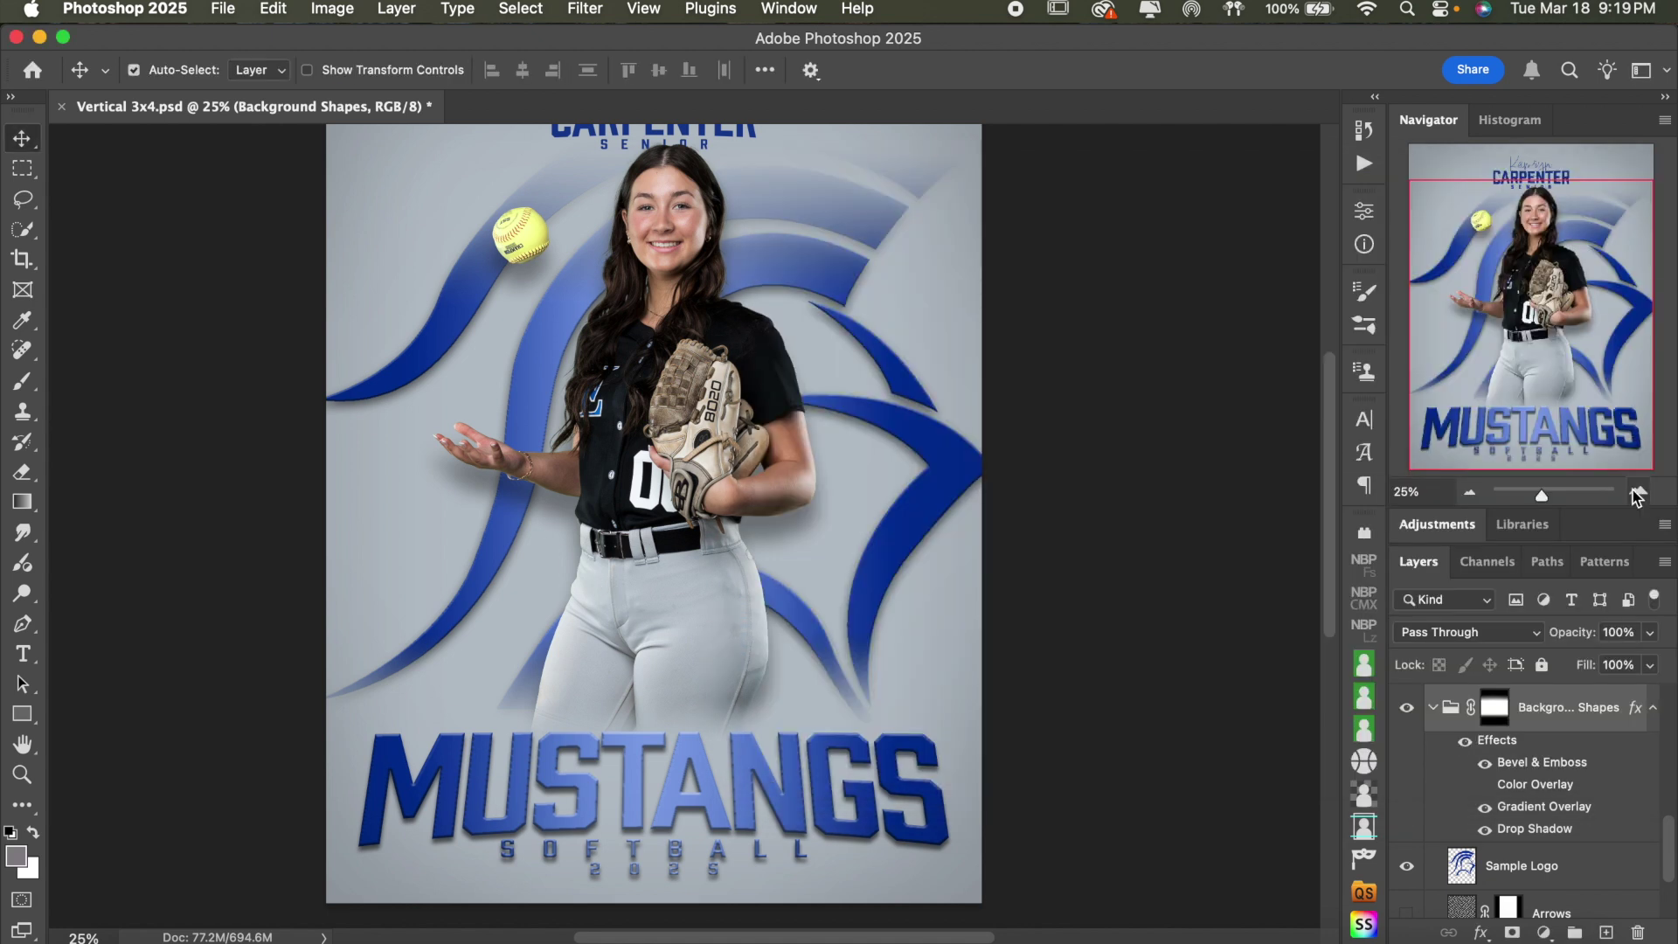
- Zoom in to inspect the swoosh edges, then zoom back out to the whole poster
key("super+plus")
scroll(1023, 386, "up", 8)
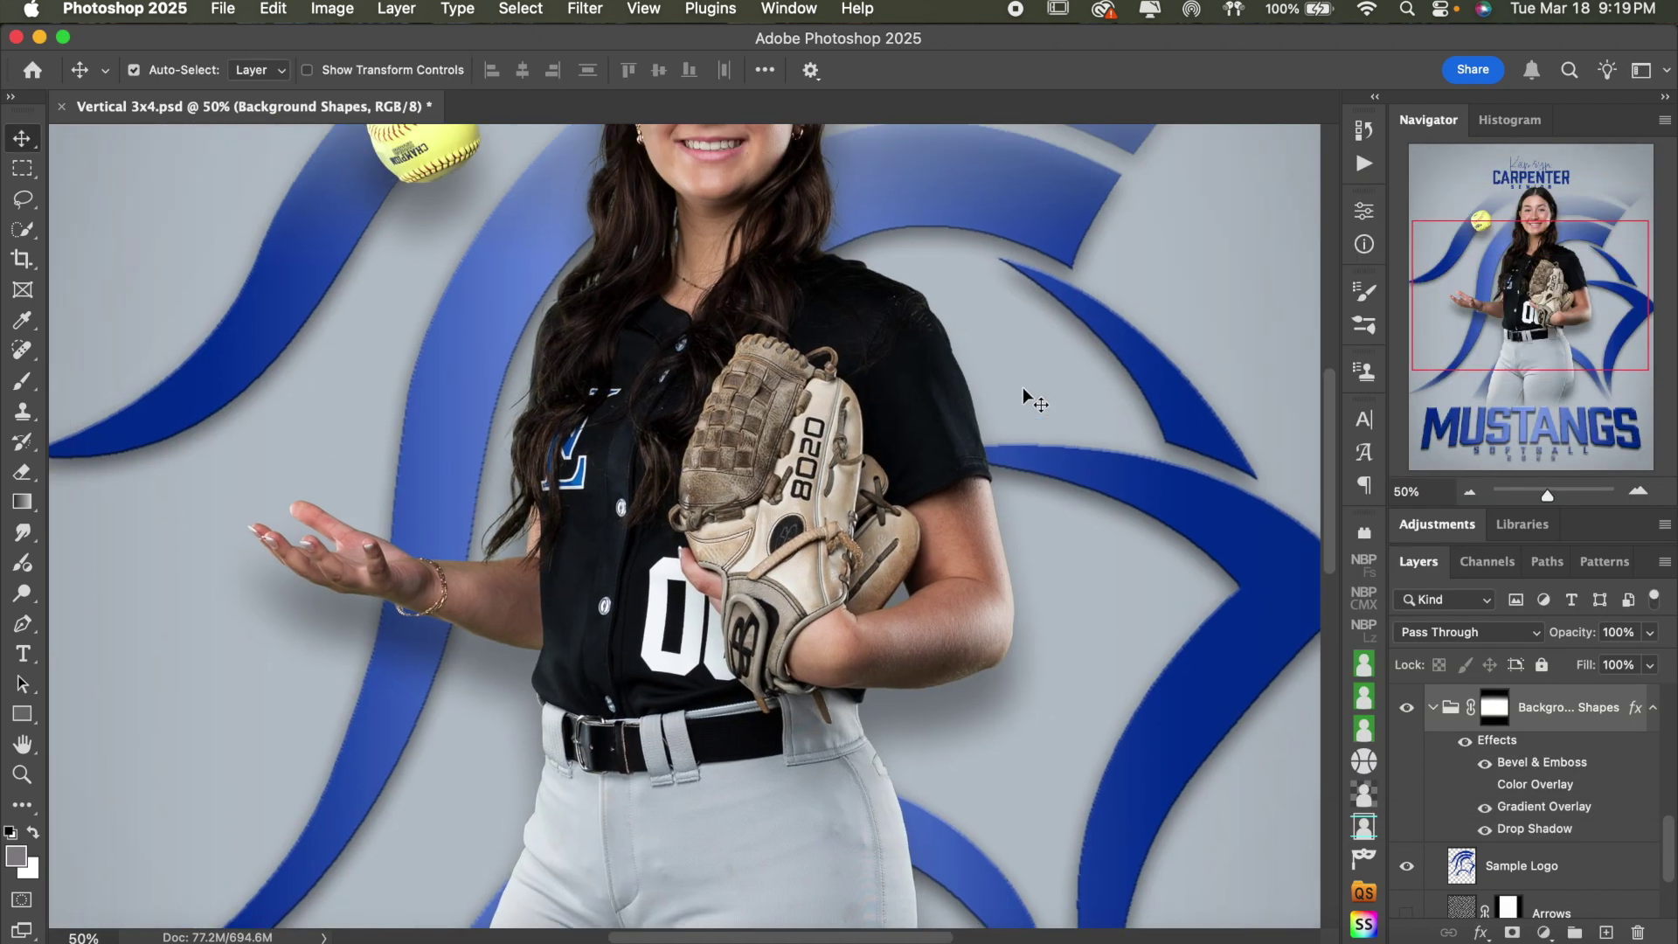
left_click(1023, 386)
scroll(1023, 387, "up", 3)
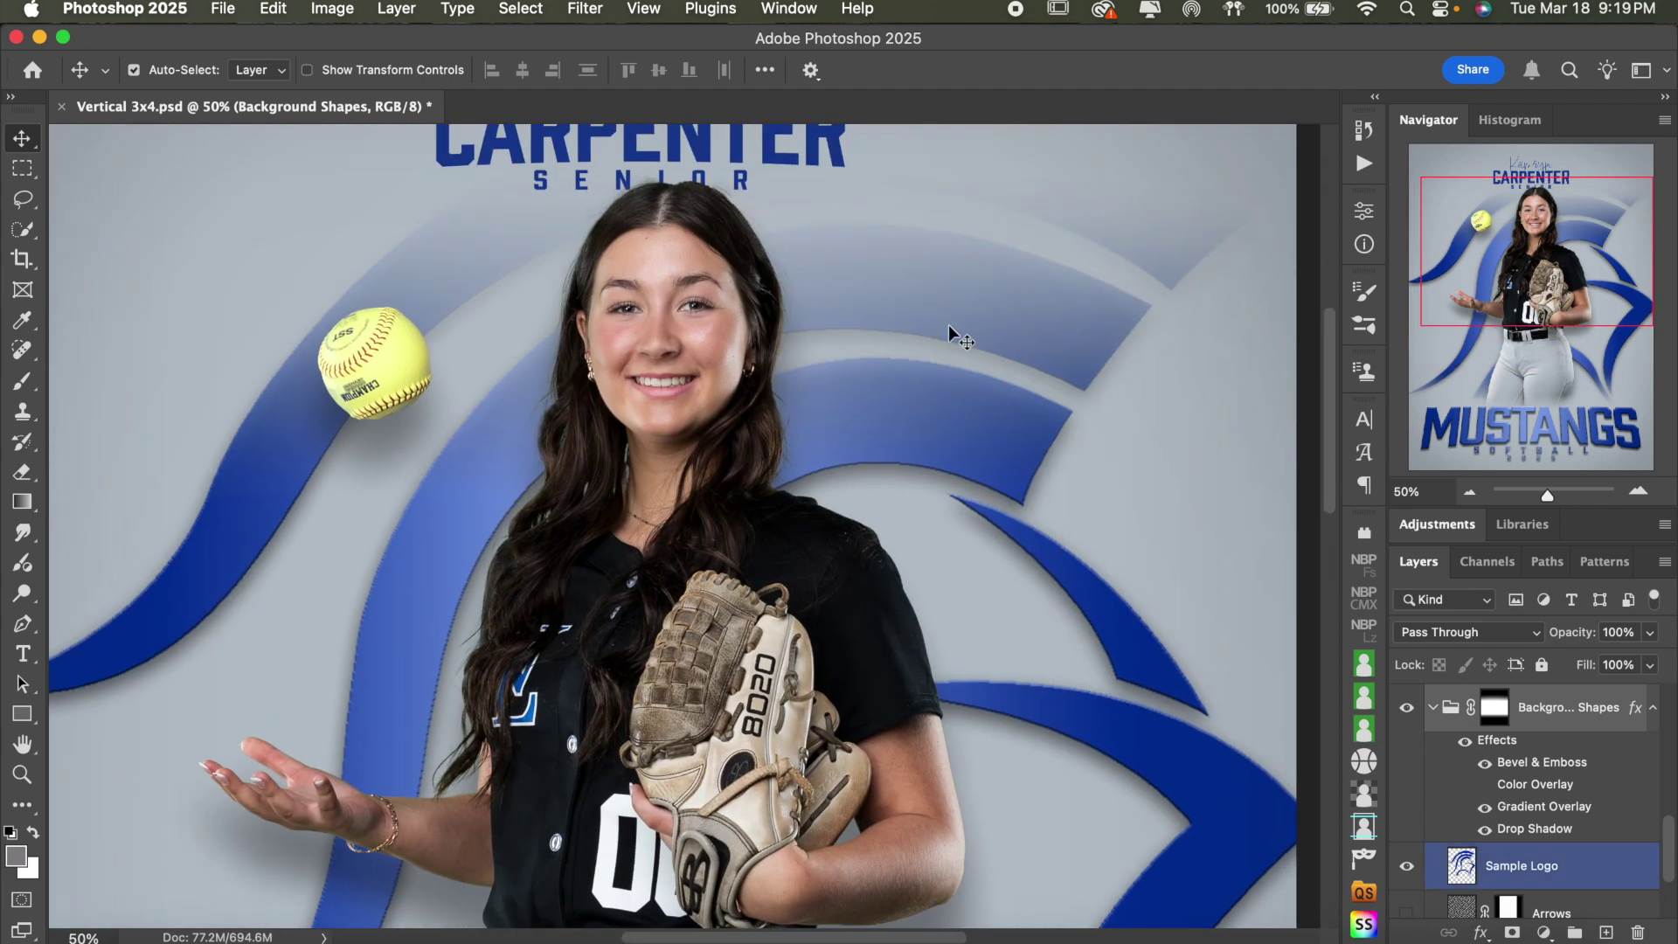
scroll(1023, 419, "down", 4)
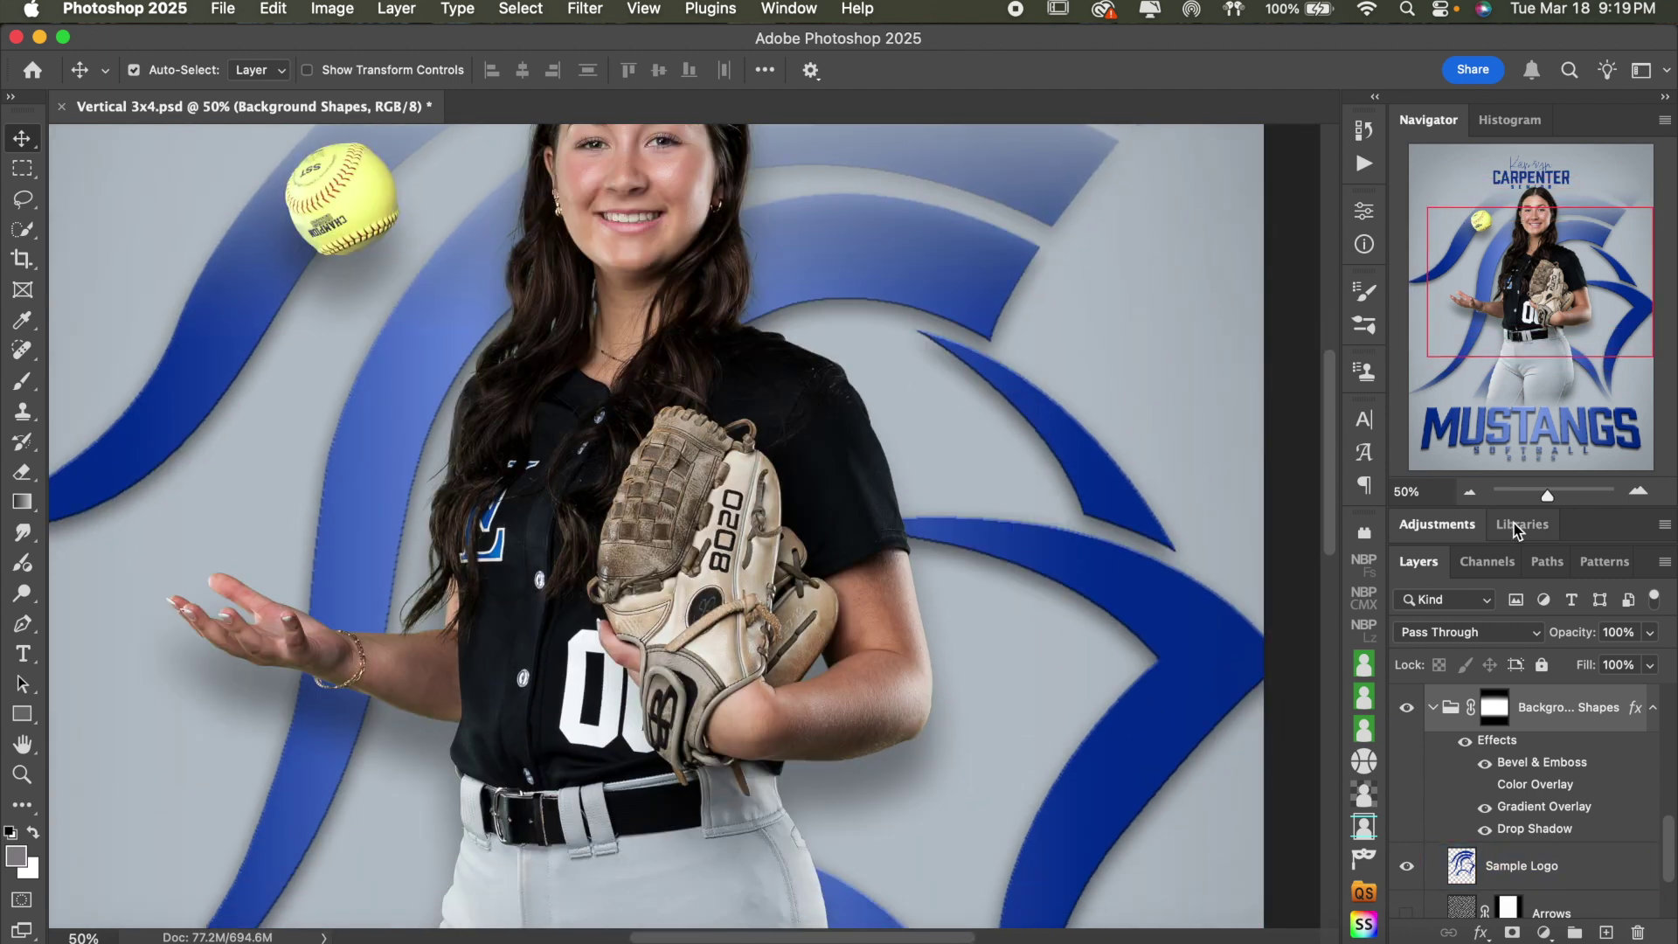
left_click(1472, 494)
left_click(1473, 495)
scroll(1541, 769, "down", 2)
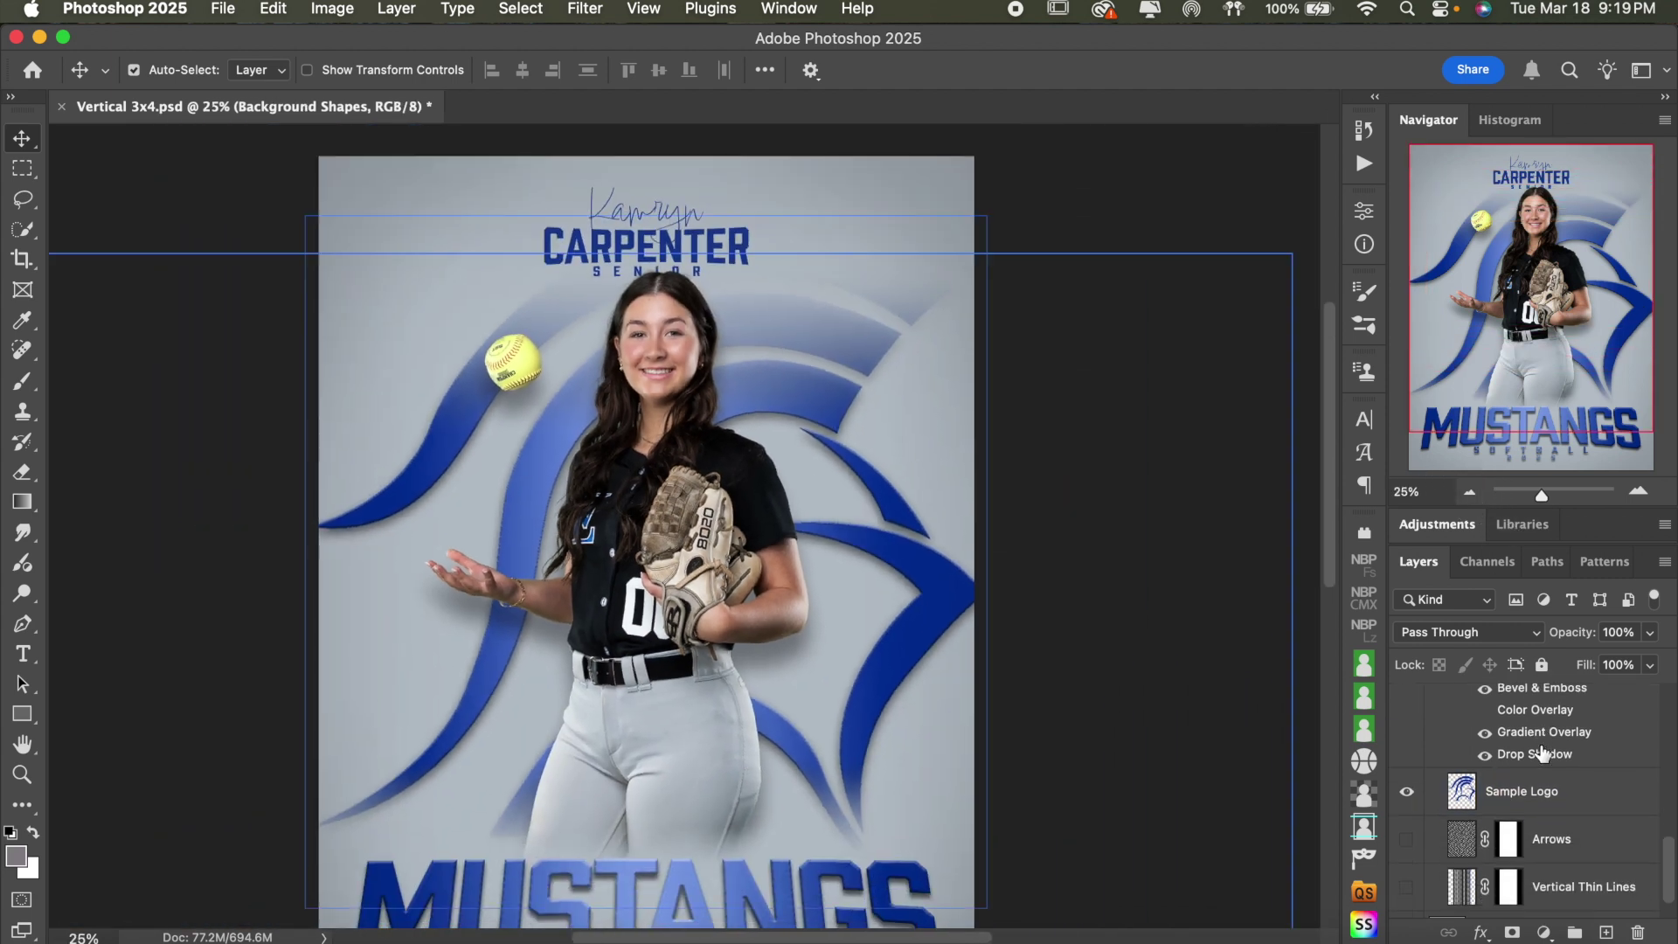
scroll(1541, 777, "up", 1)
scroll(1203, 678, "down", 2)
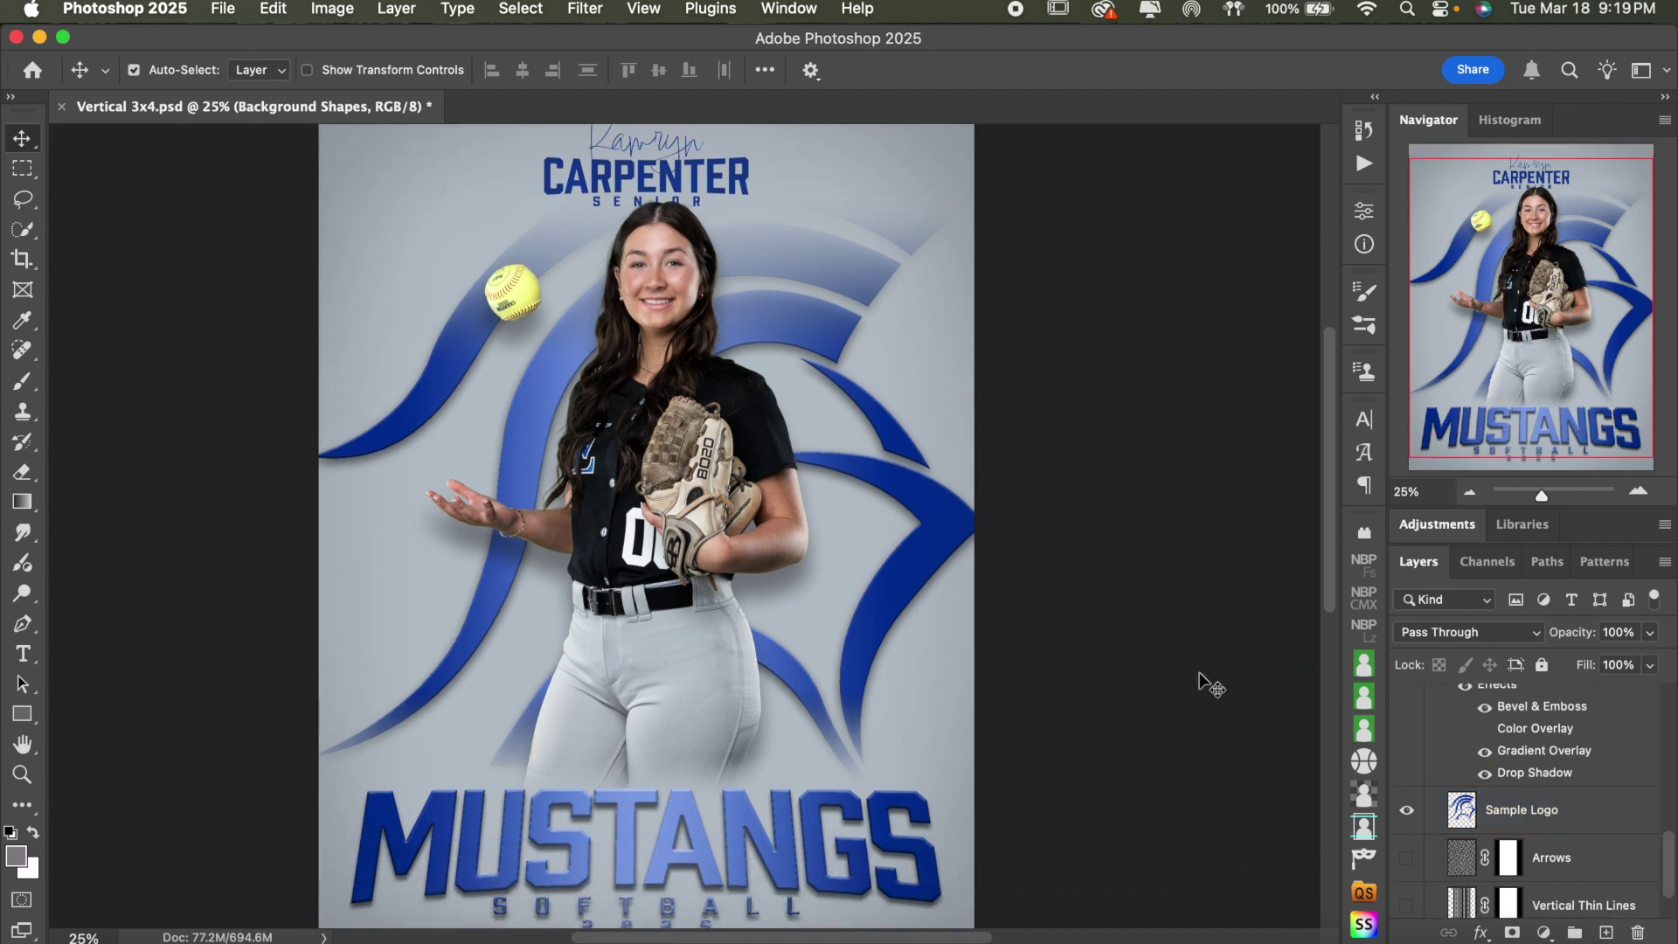
- Turn off Bevel & Emboss, Color Overlay and Drop Shadow on the swooshes, keeping Gradient Overlay
left_click(1485, 708)
left_click(1485, 728)
left_click(1485, 750)
left_click(1484, 772)
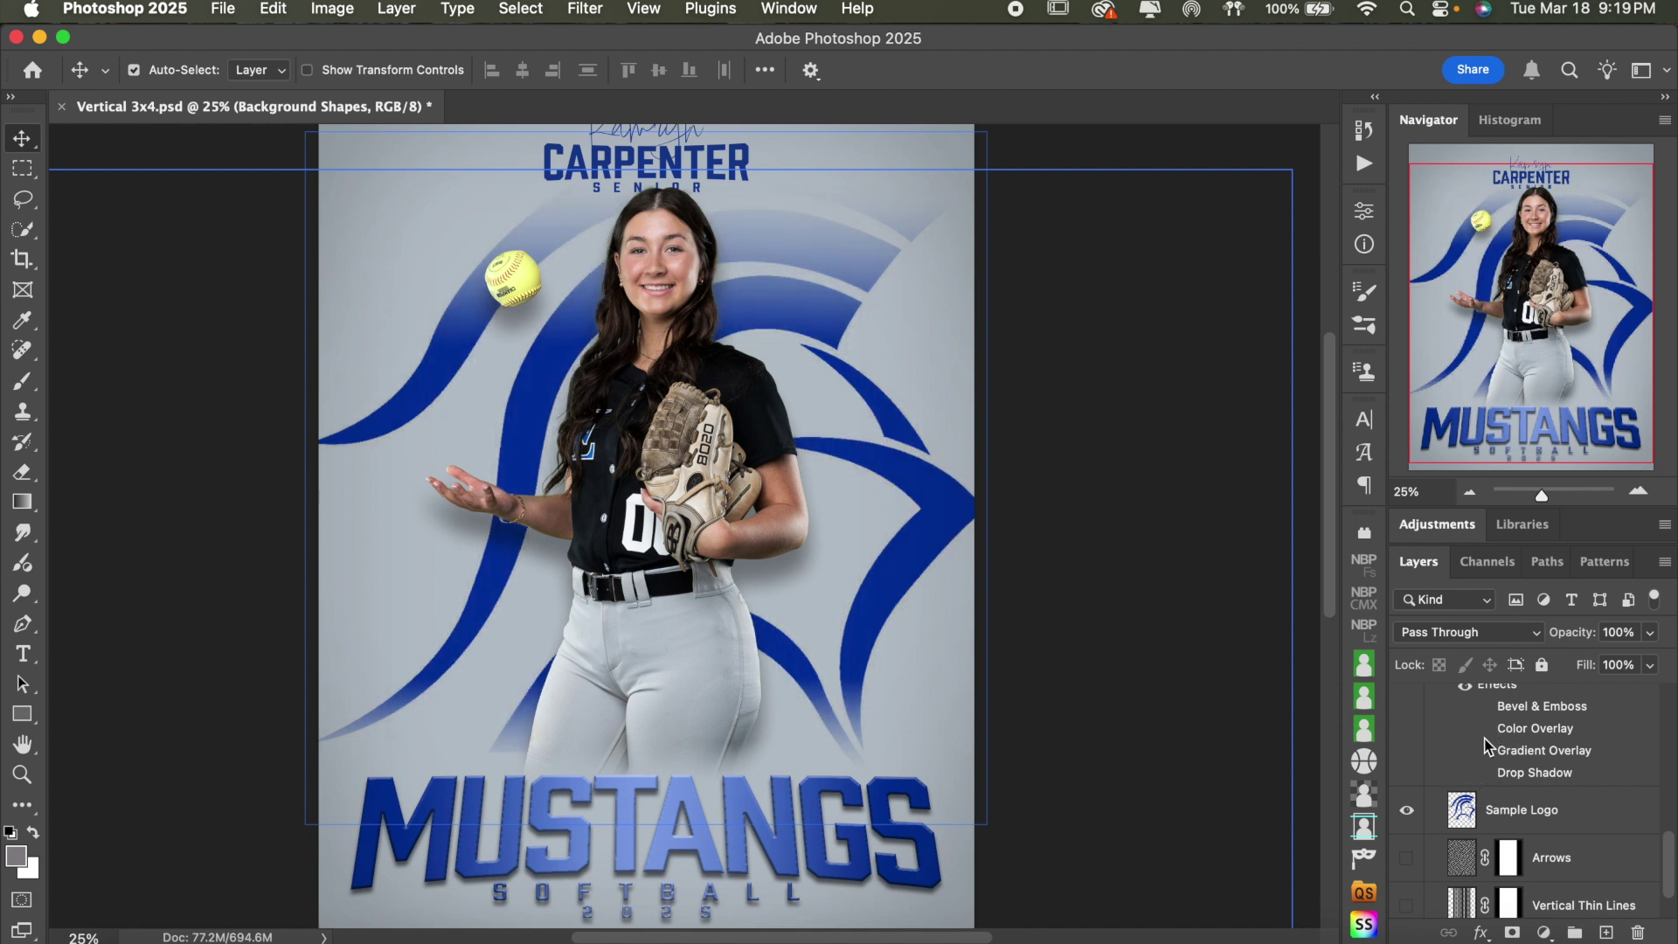
left_click(1485, 753)
left_click(1485, 729)
left_click(1485, 729)
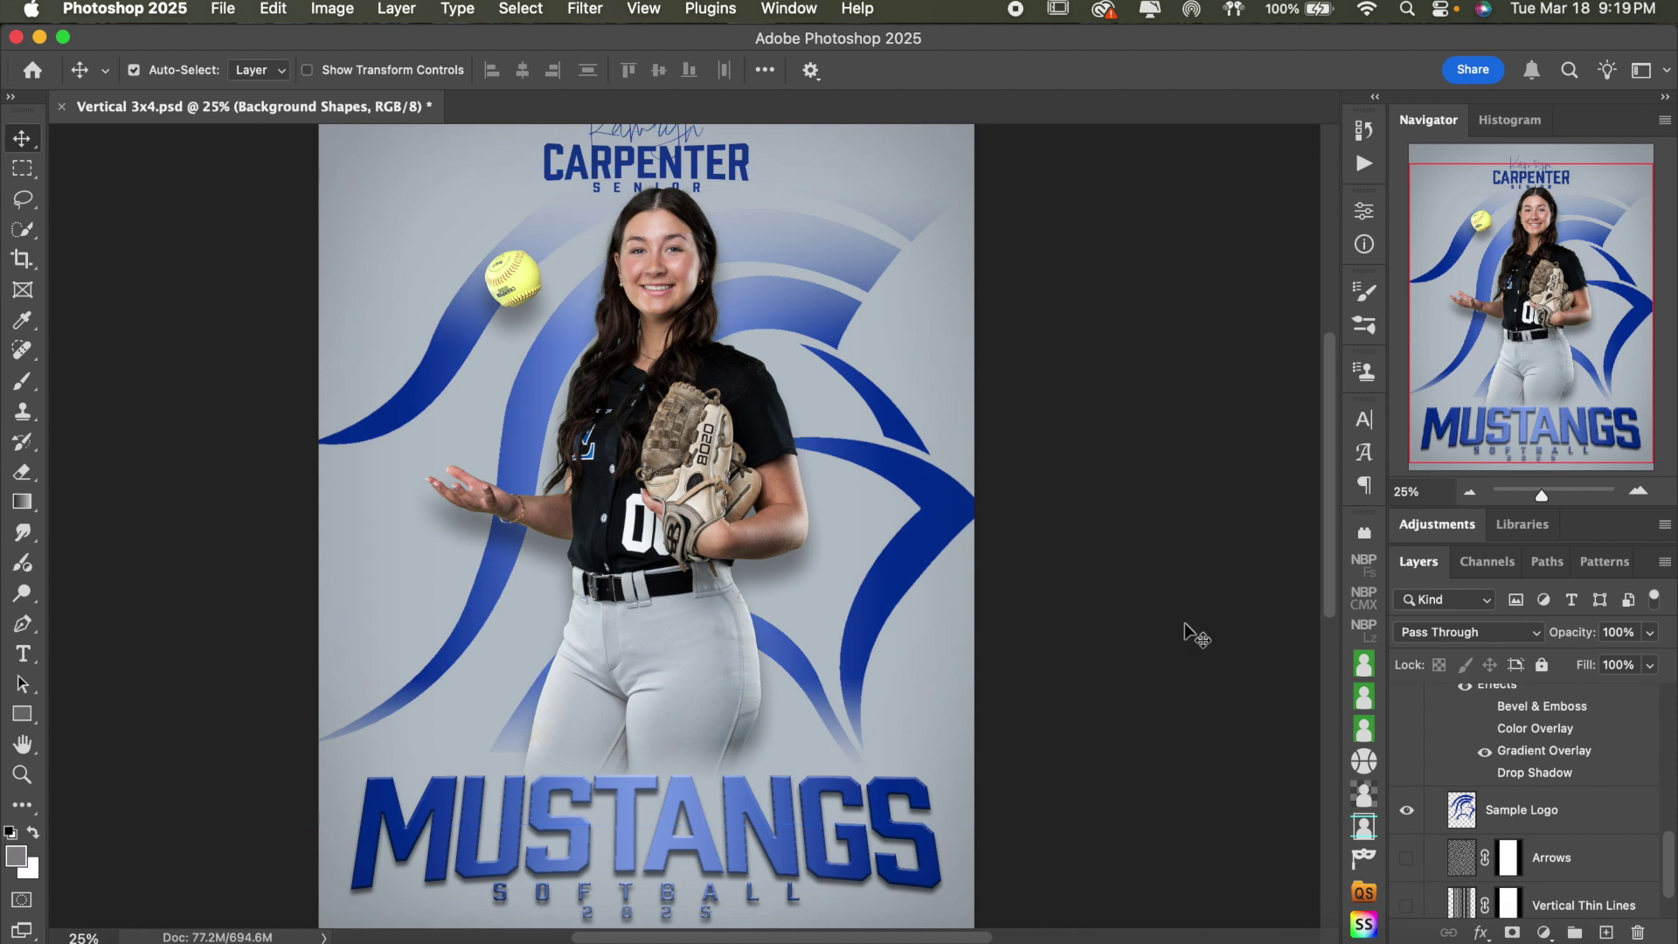
- Select the Bottom Text group
scroll(1184, 622, "down", 3)
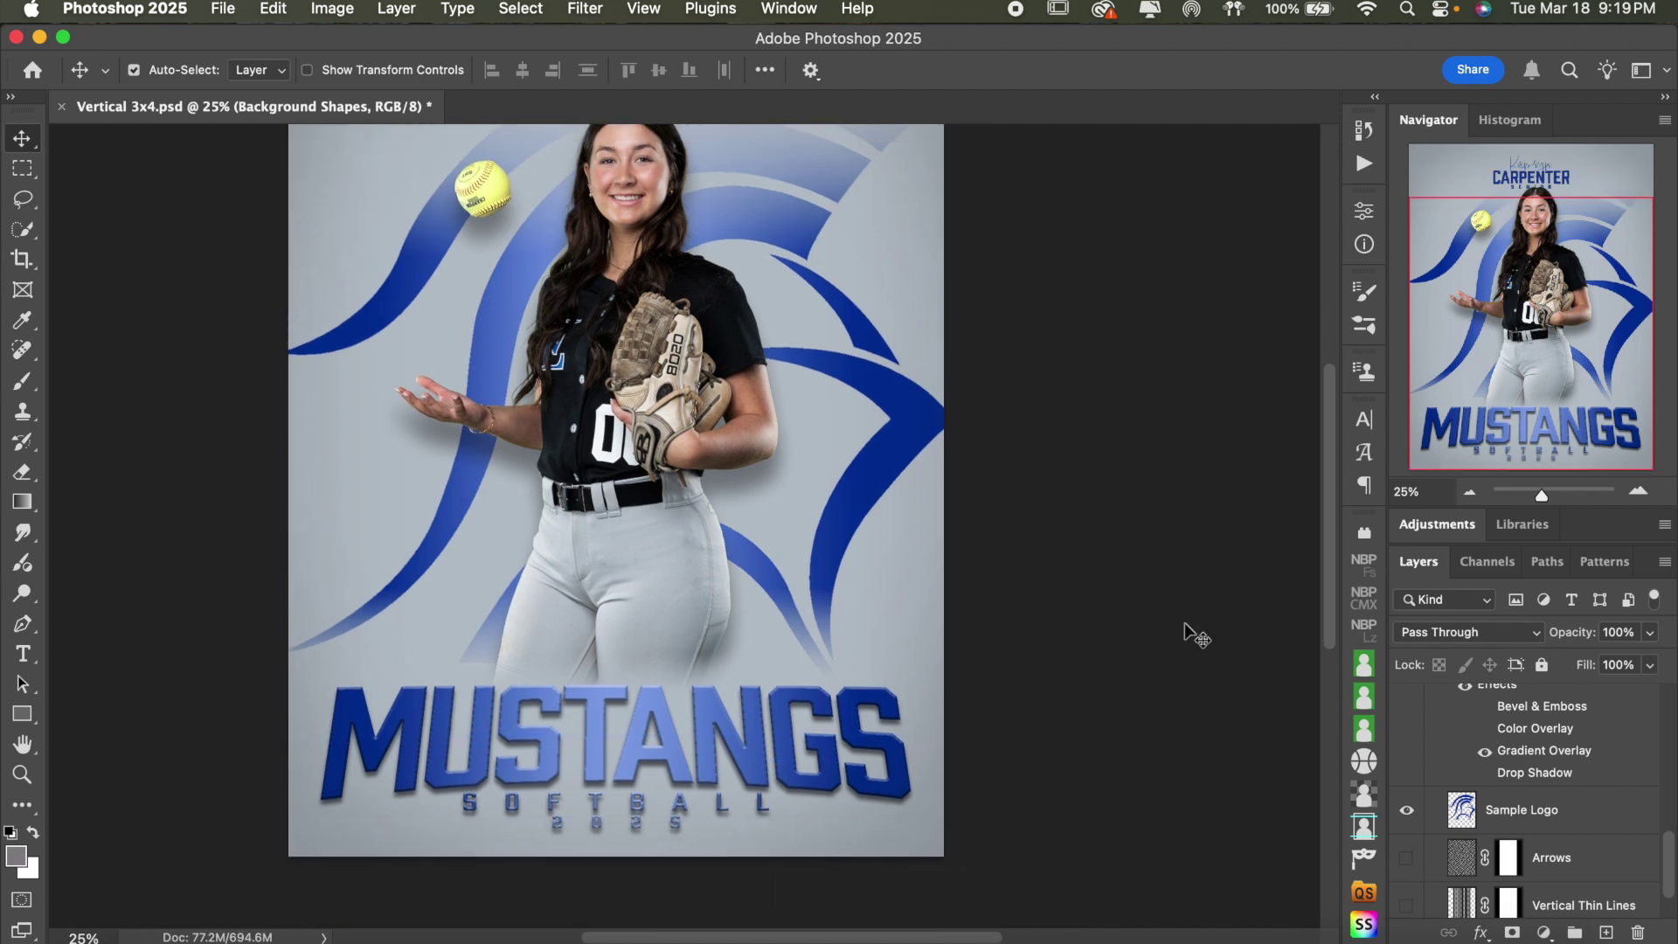
left_click(844, 725)
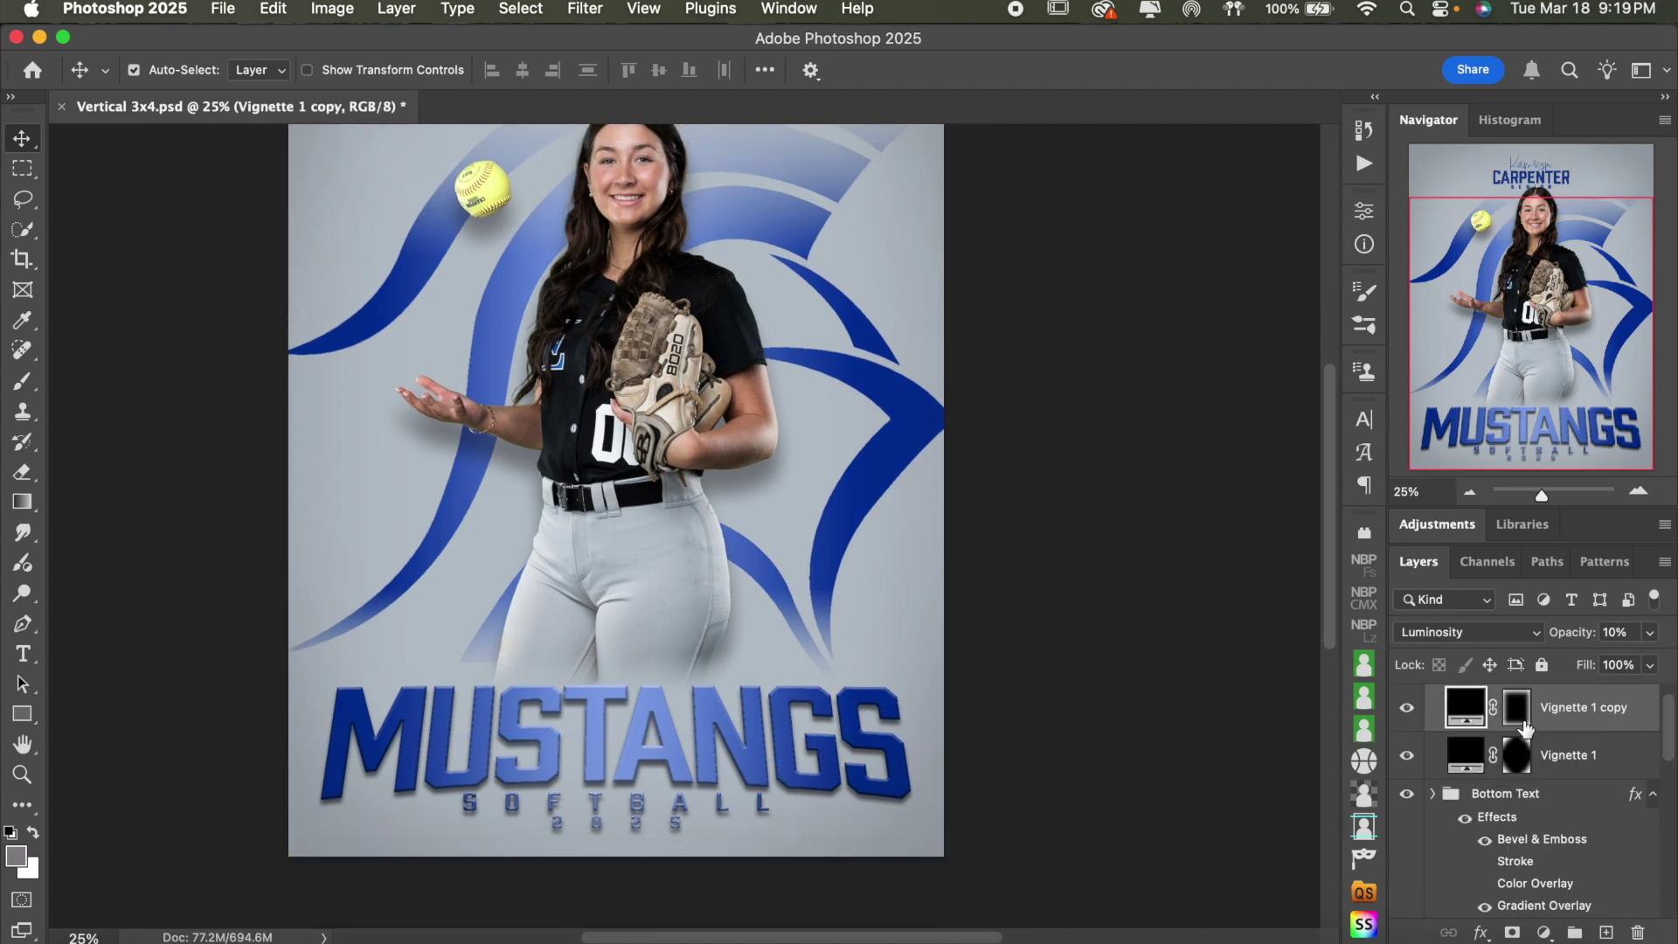
scroll(1573, 783, "down", 2)
left_click(1556, 743)
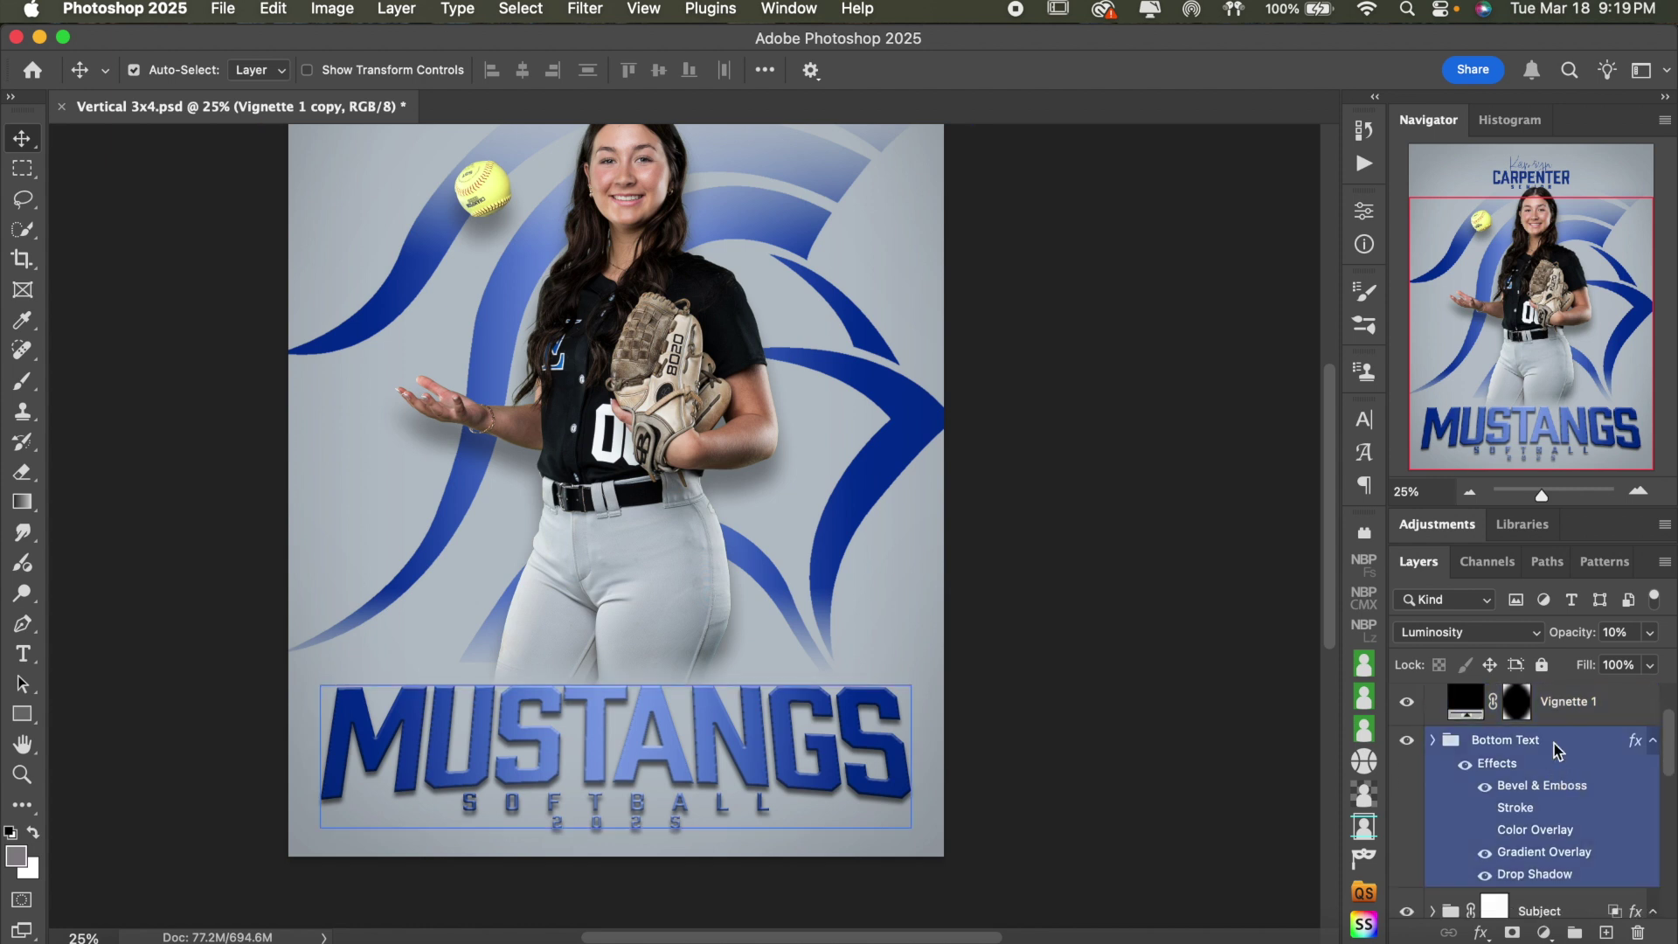
- Retype the MUSTANGS title as KNIGHTS
double_click(660, 719)
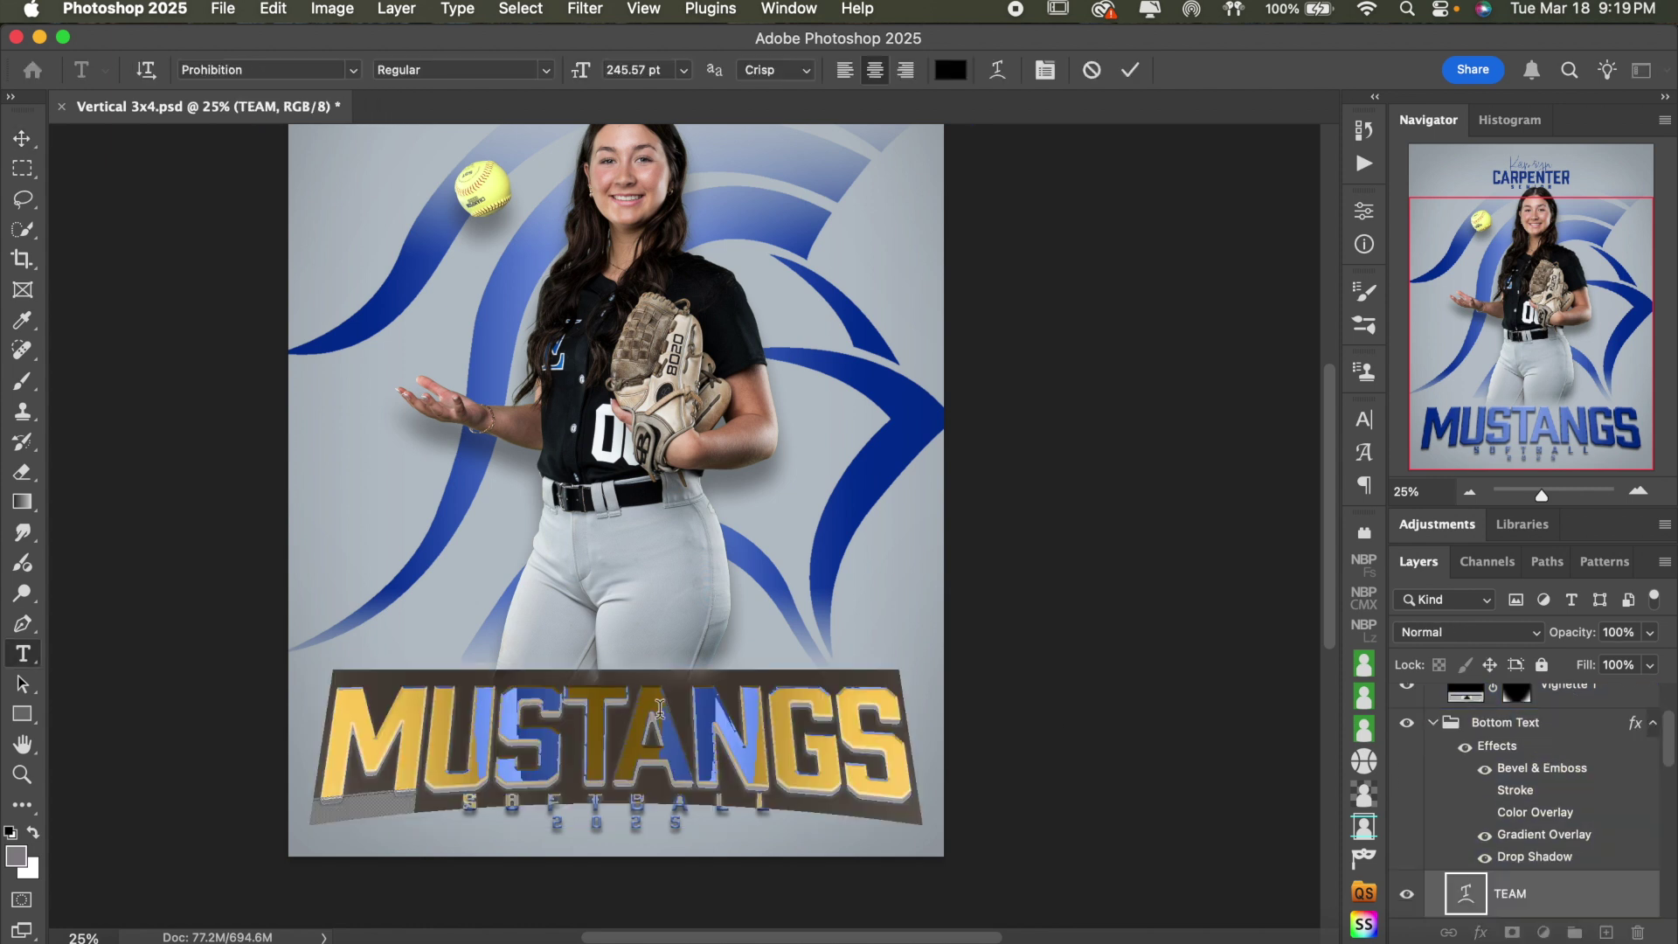
type("K")
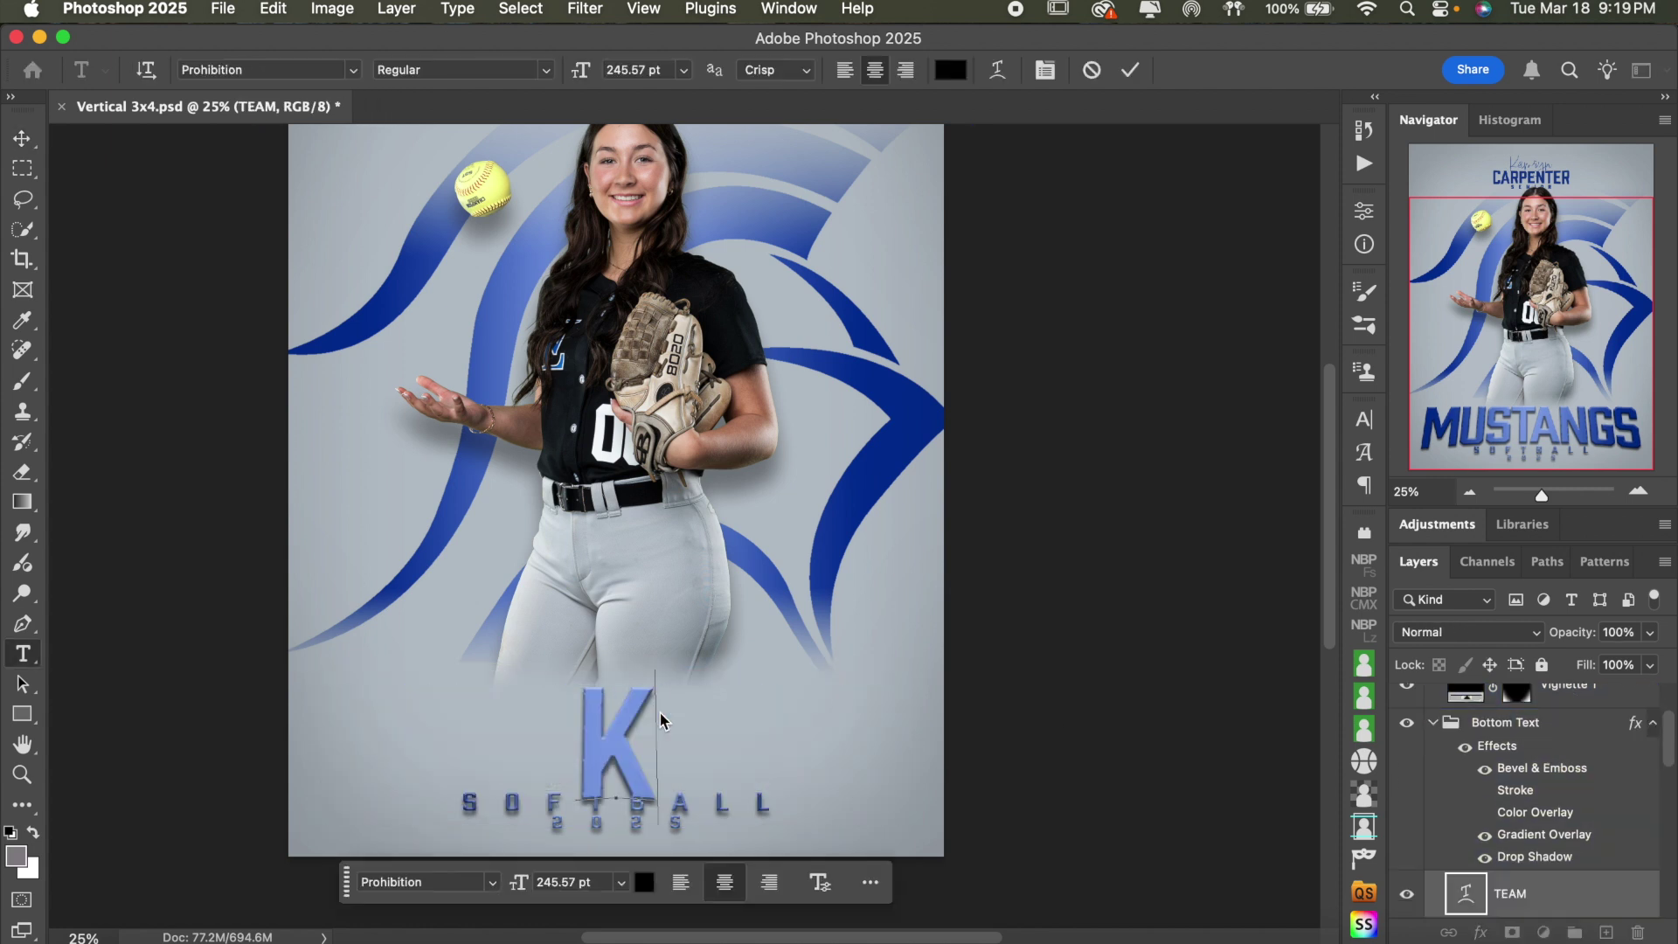
type("NIGHTS")
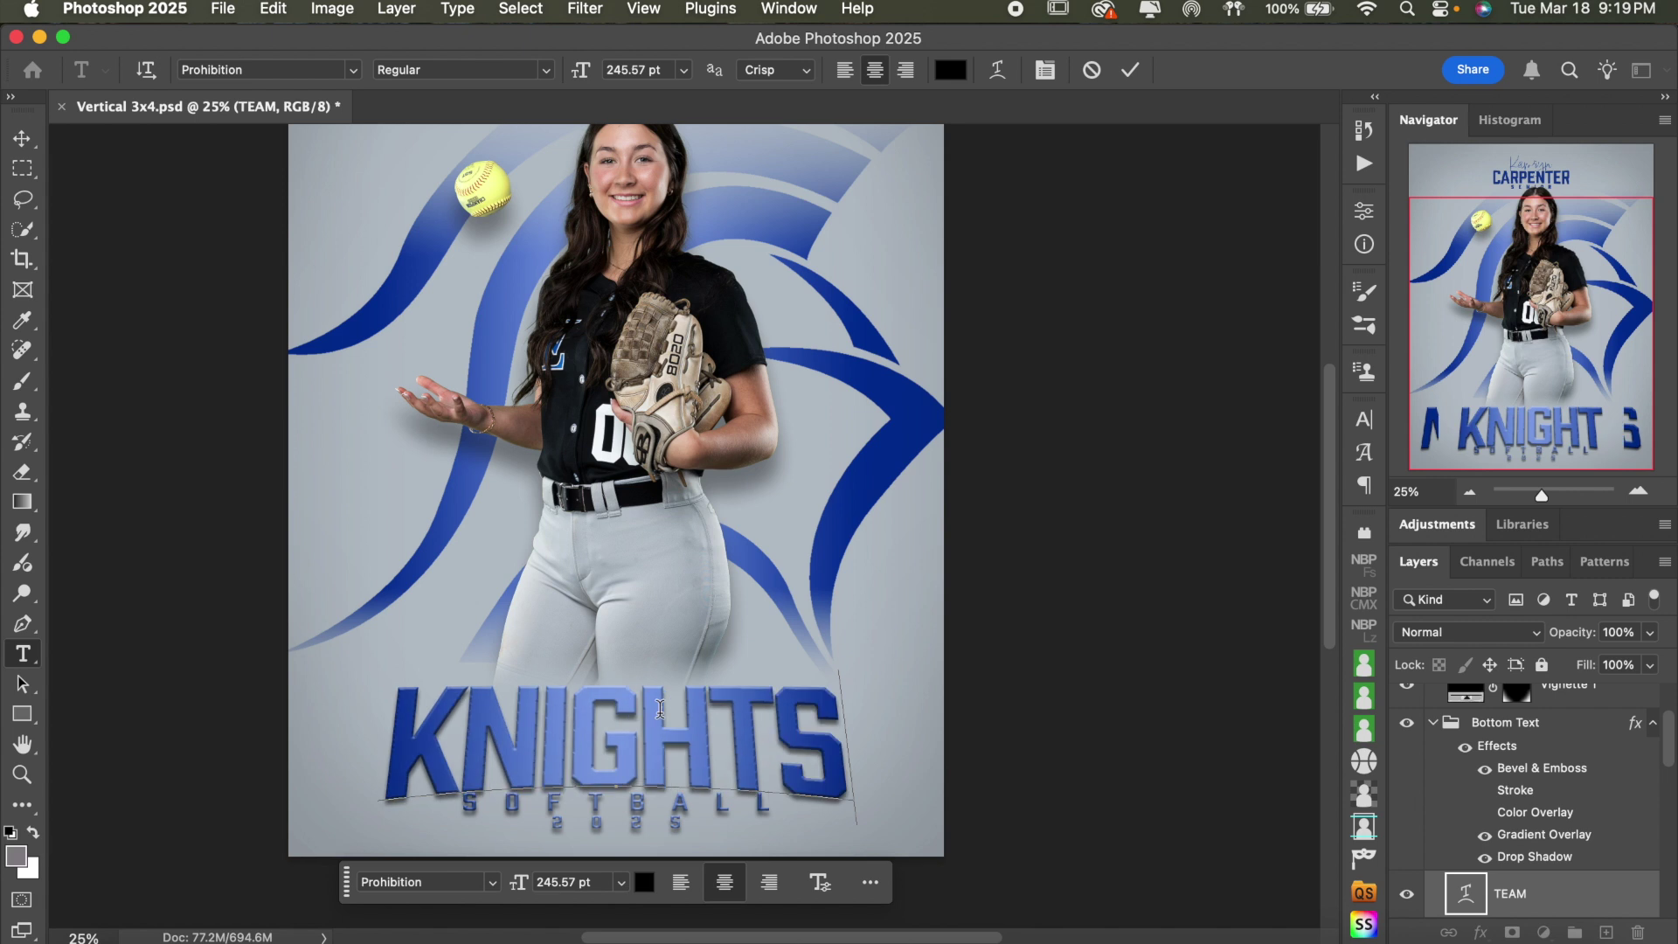
double_click(846, 769)
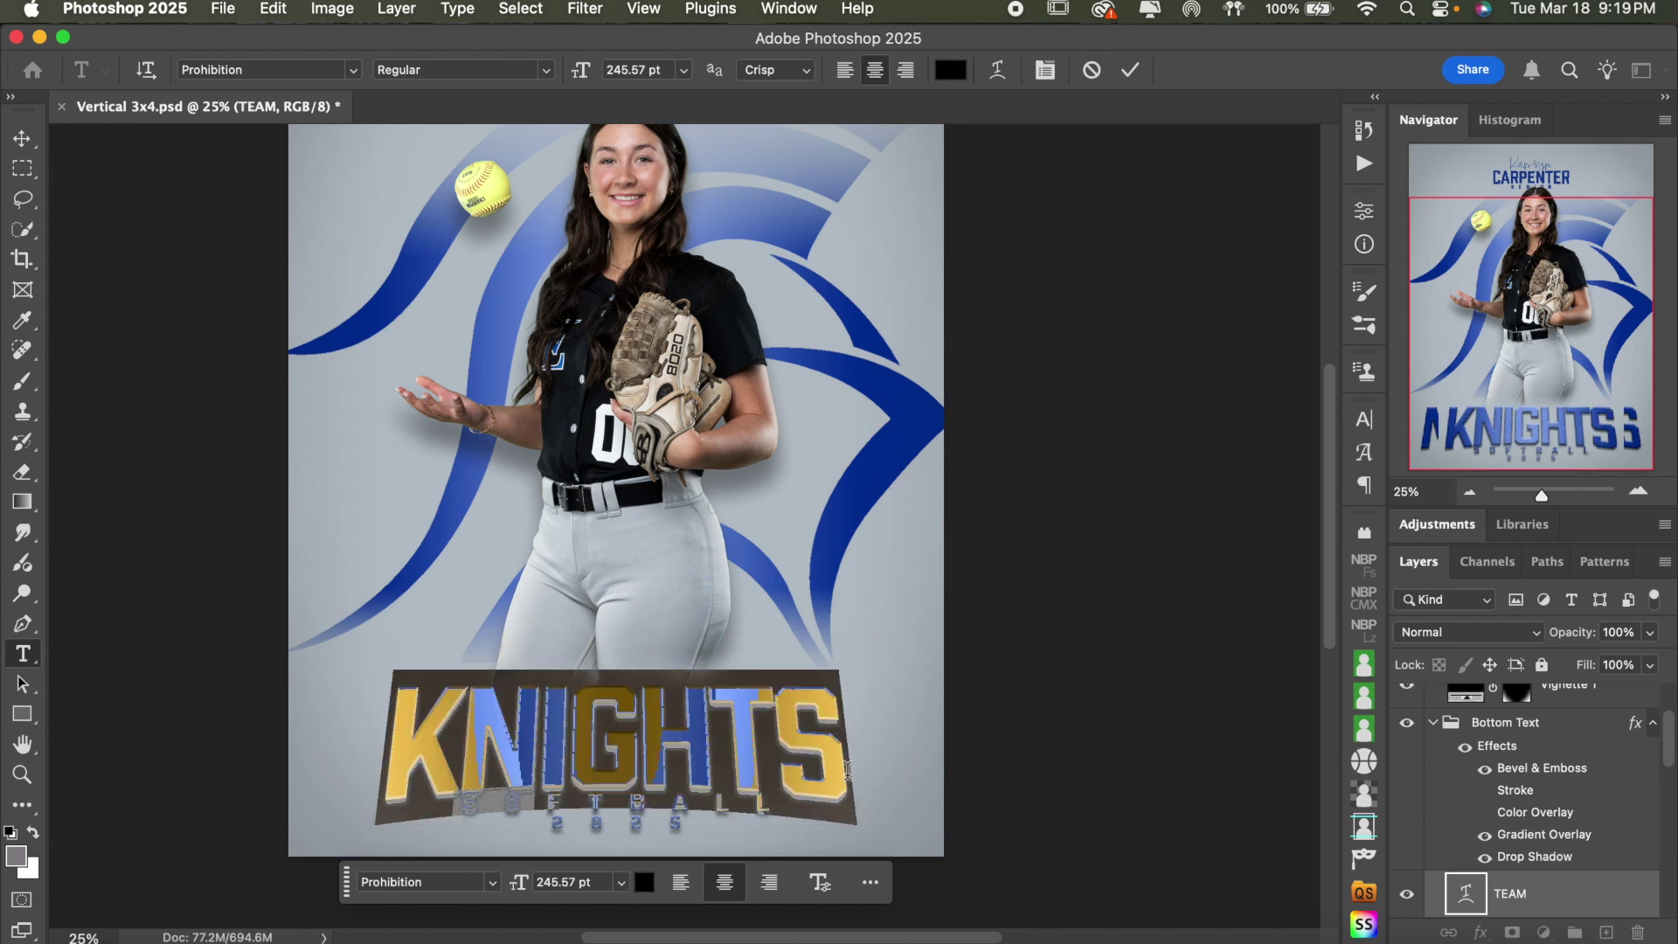
- Set the KNIGHTS tracking from -40 to 0 in the Character panel and commit
left_click(1365, 454)
left_click(1366, 455)
left_click(1364, 420)
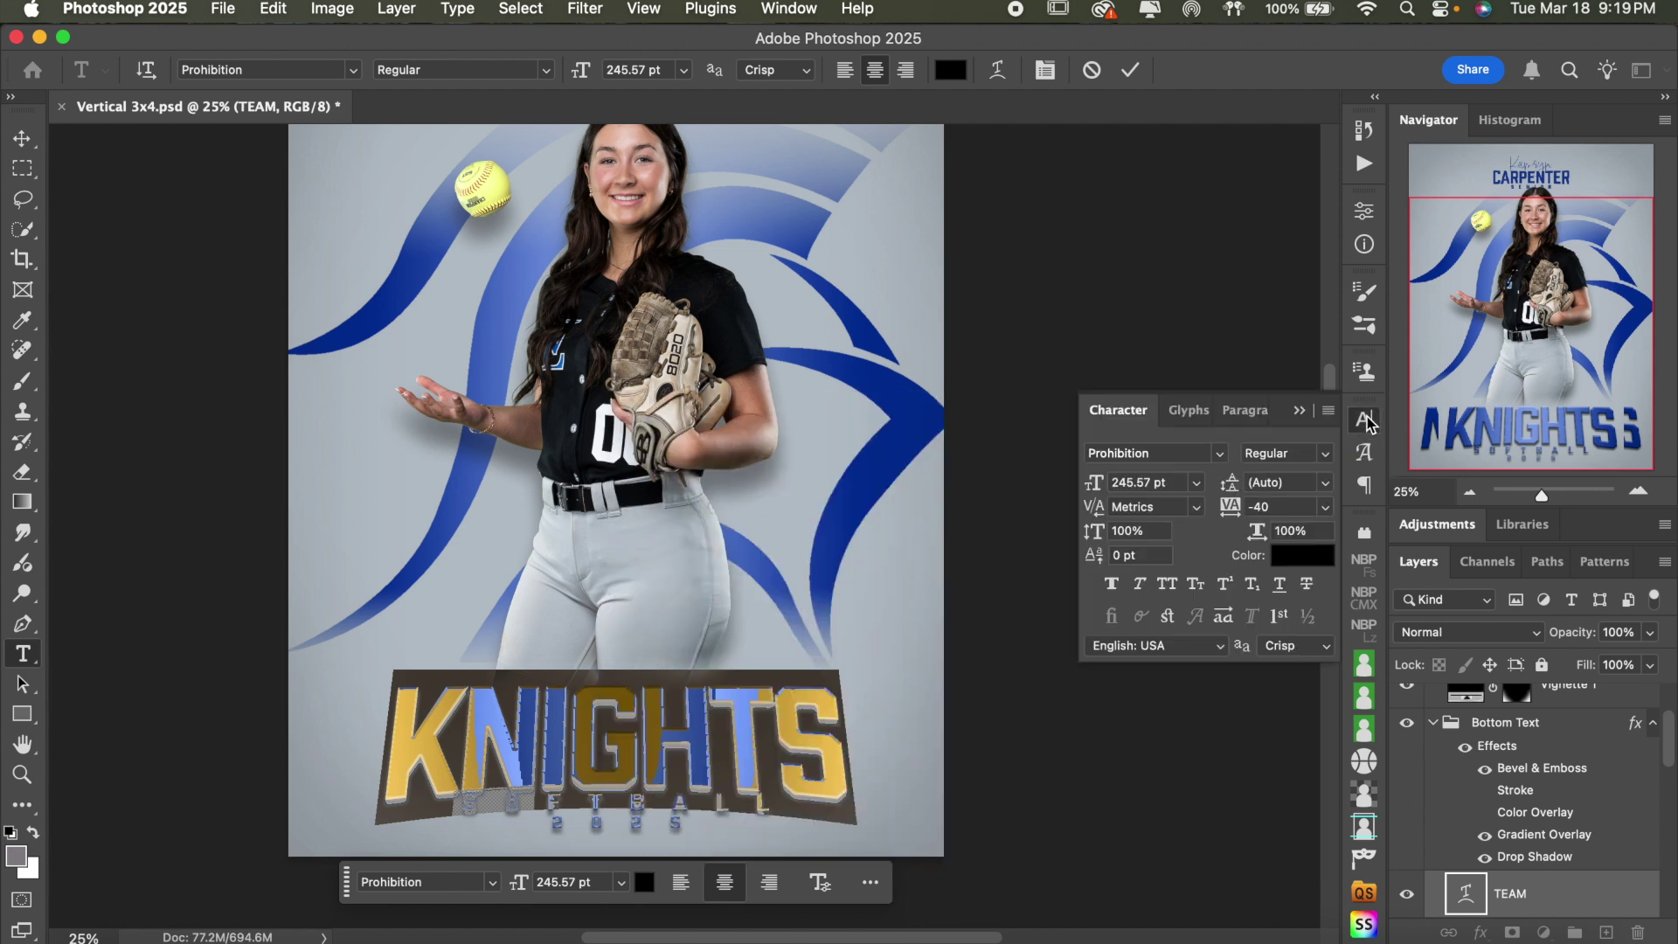
left_click(1285, 507)
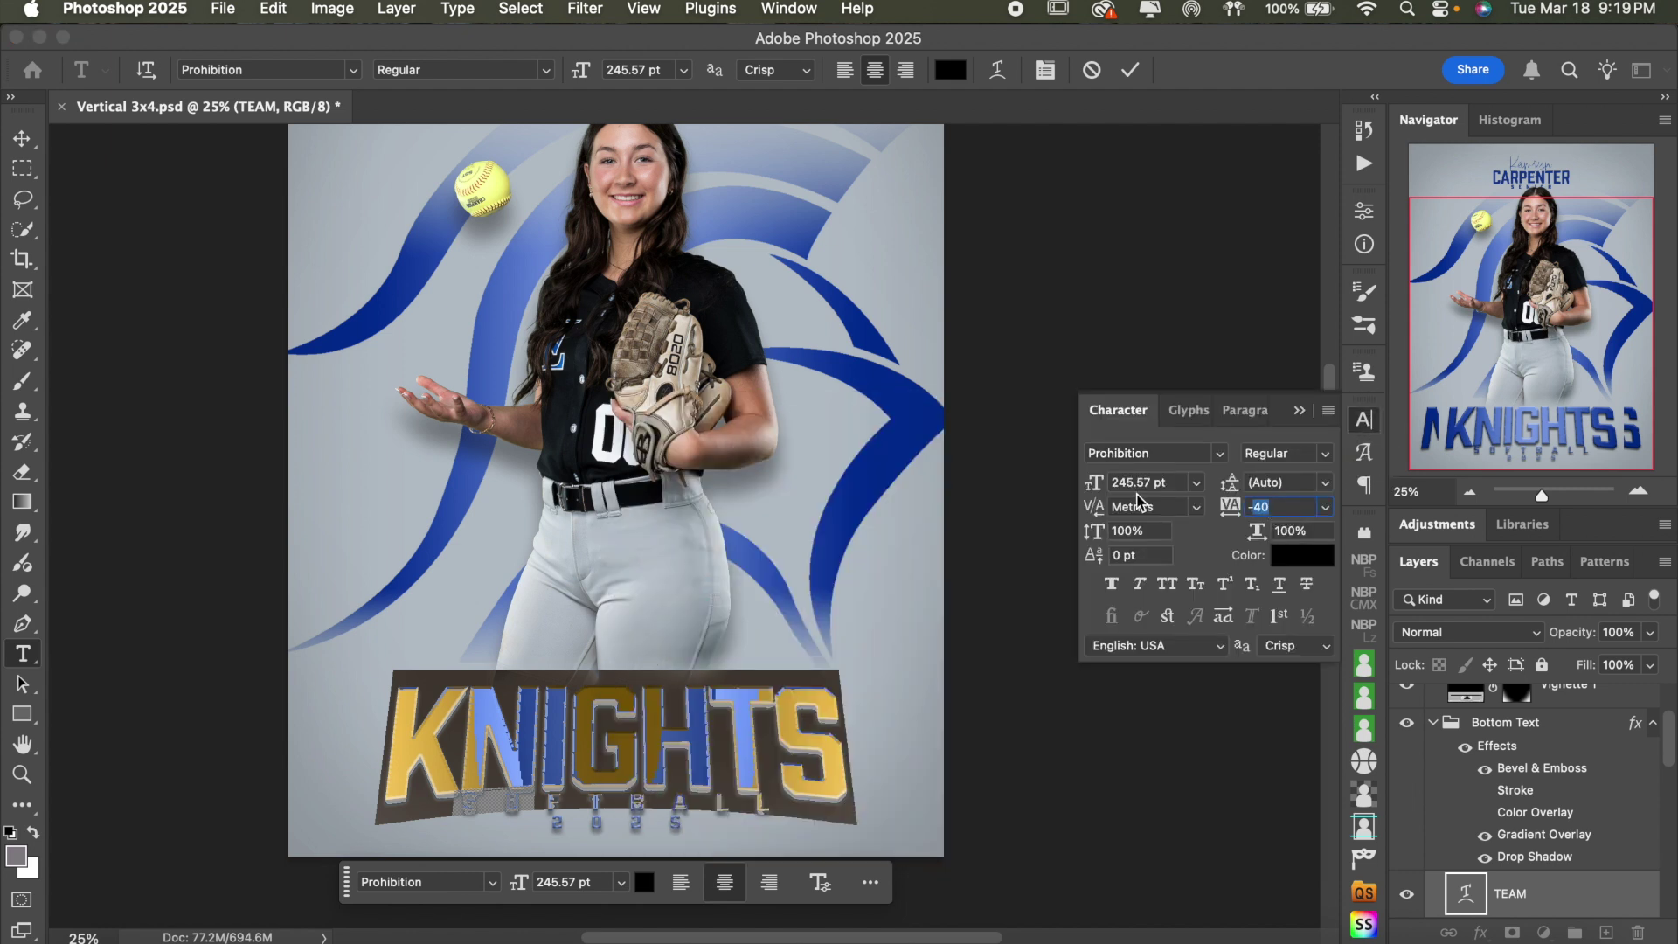
key("Up")
key("Up")
key("Up")
key("Up")
key("Up")
key("Up")
key("Up")
key("Up")
key("Up")
key("Up")
key("Up")
key("Up")
key("Down")
key("Down")
key("Down")
key("Down")
key("Down")
key("Down")
key("Down")
key("Down")
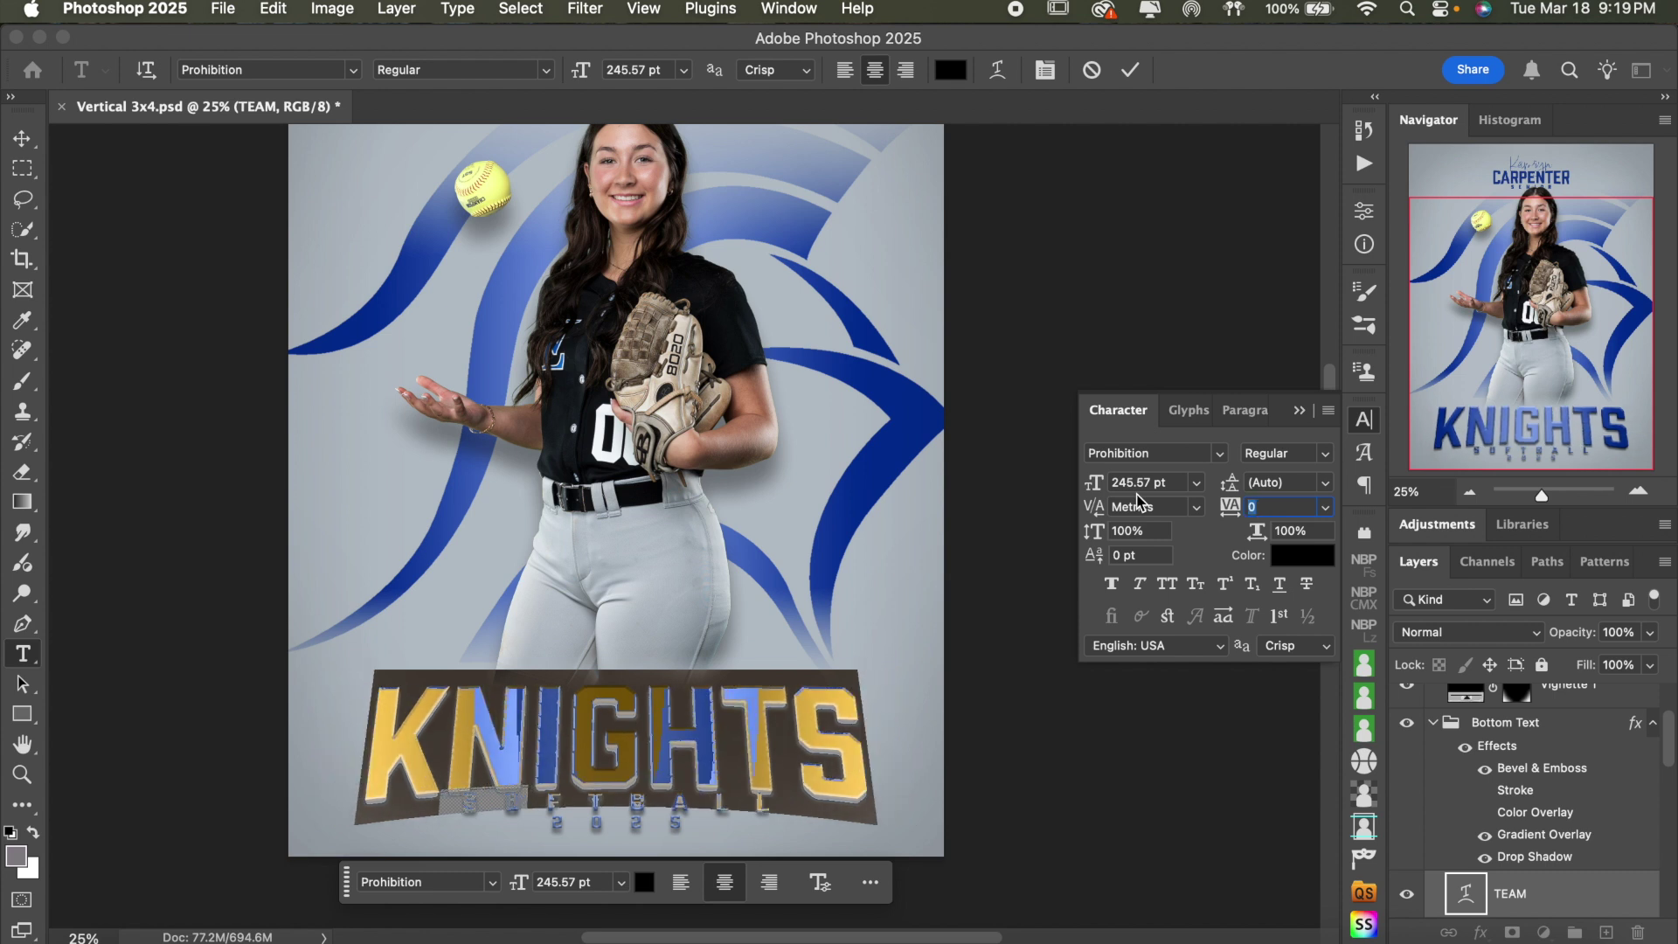
left_click(1129, 70)
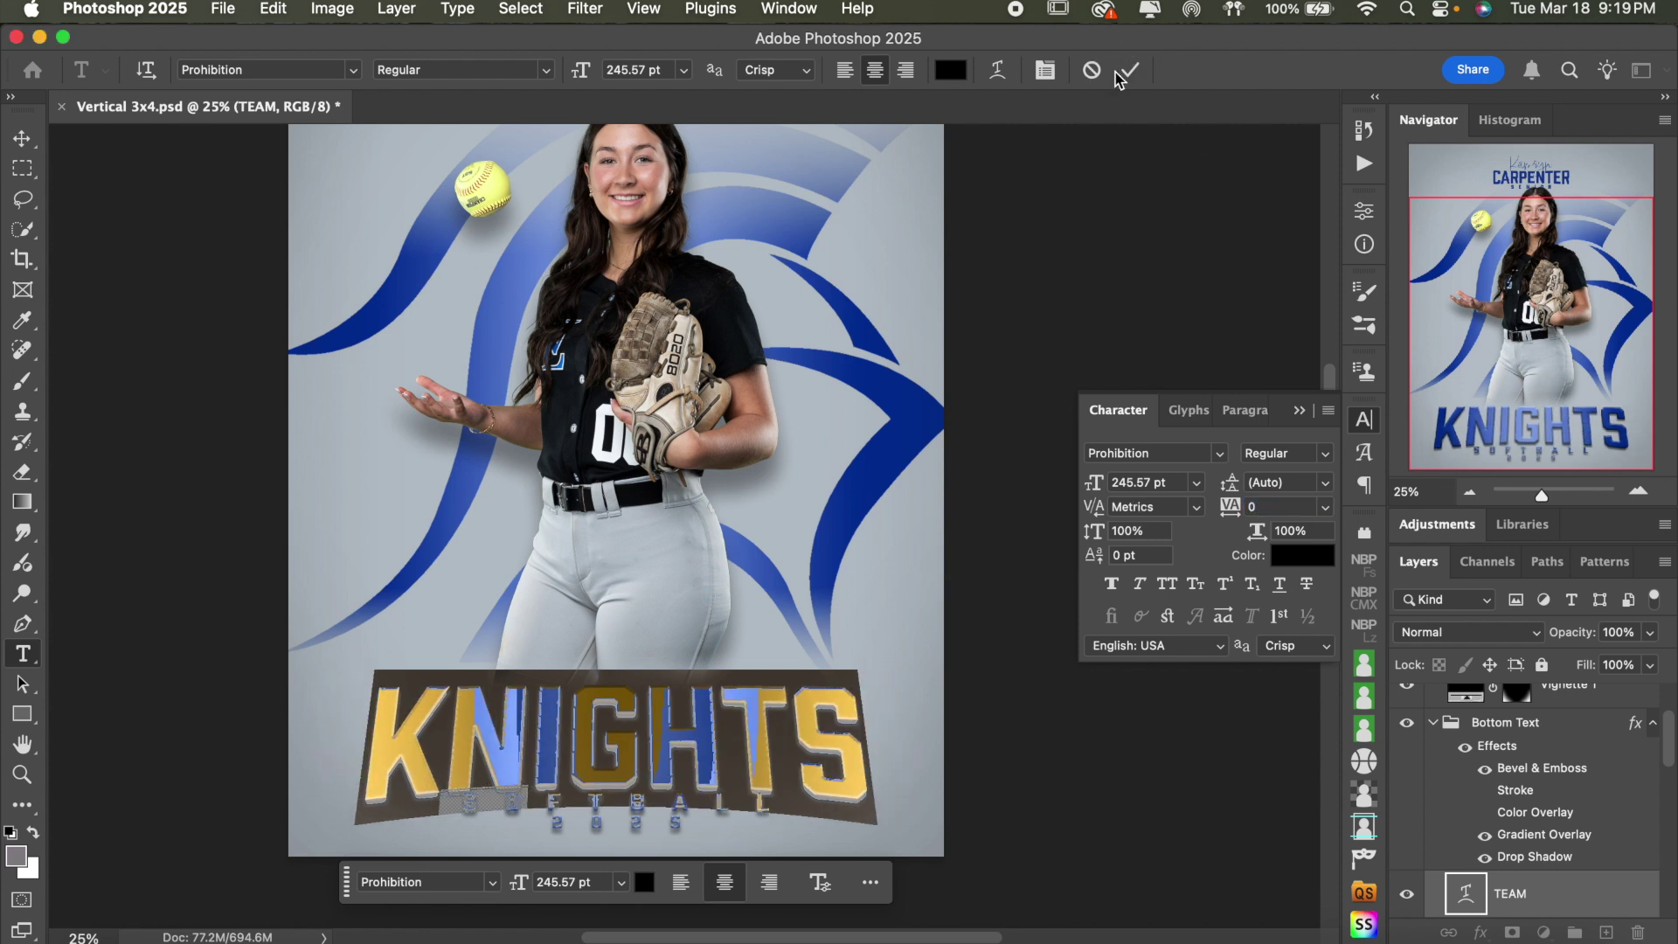
left_click(1364, 423)
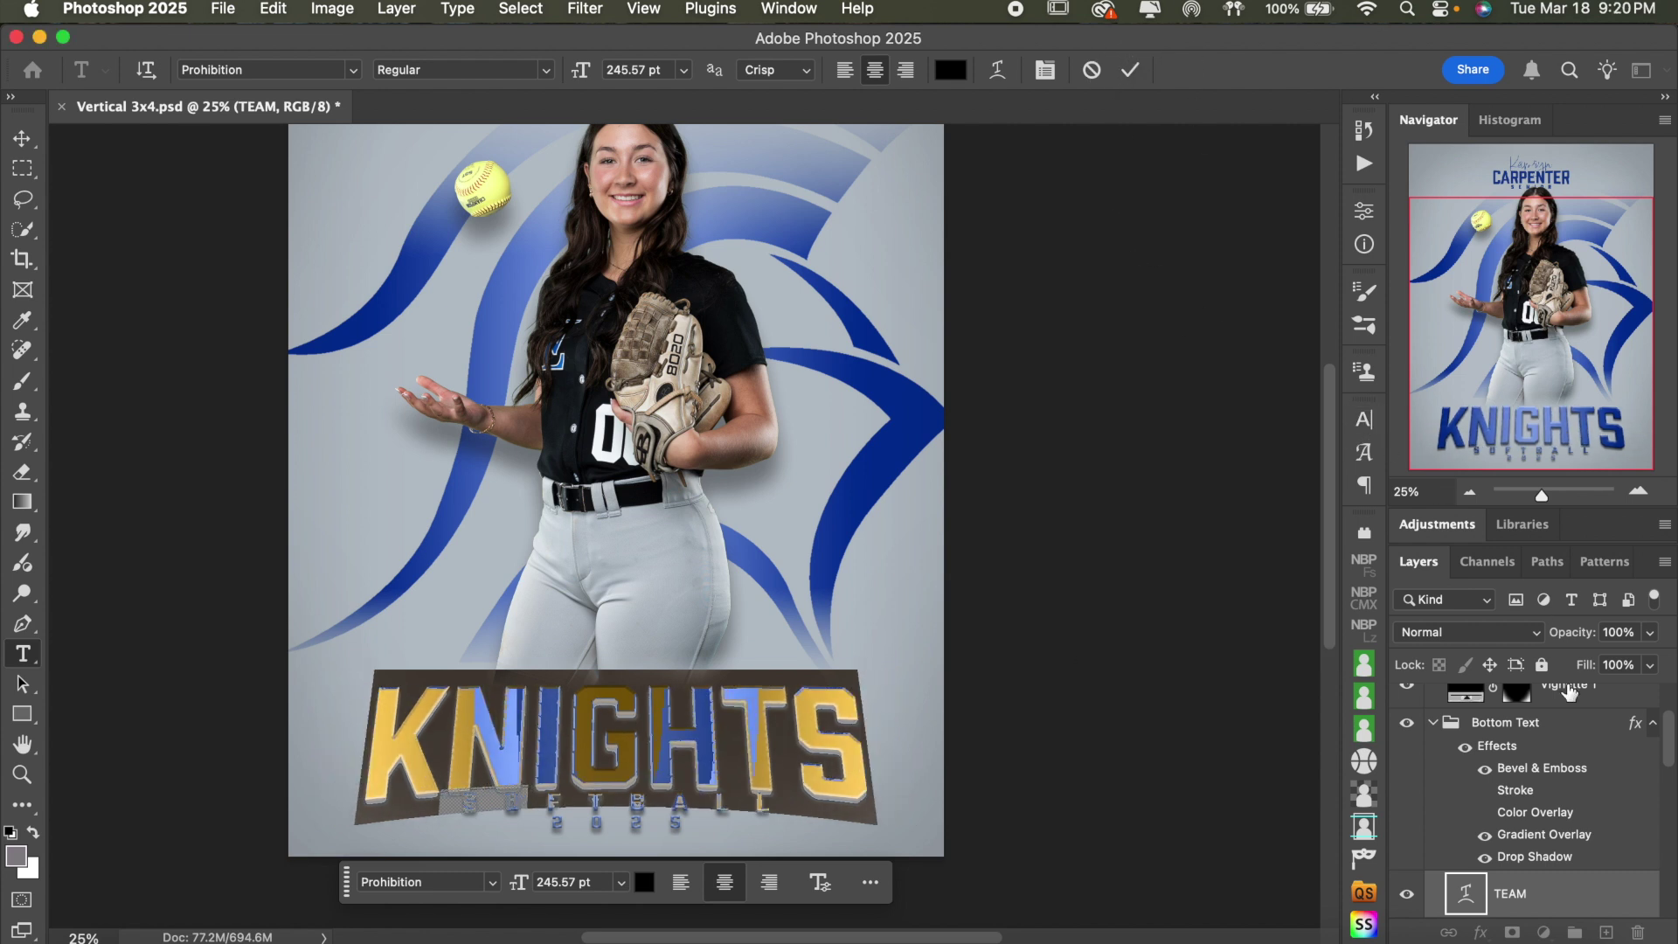
key("Escape")
key("v")
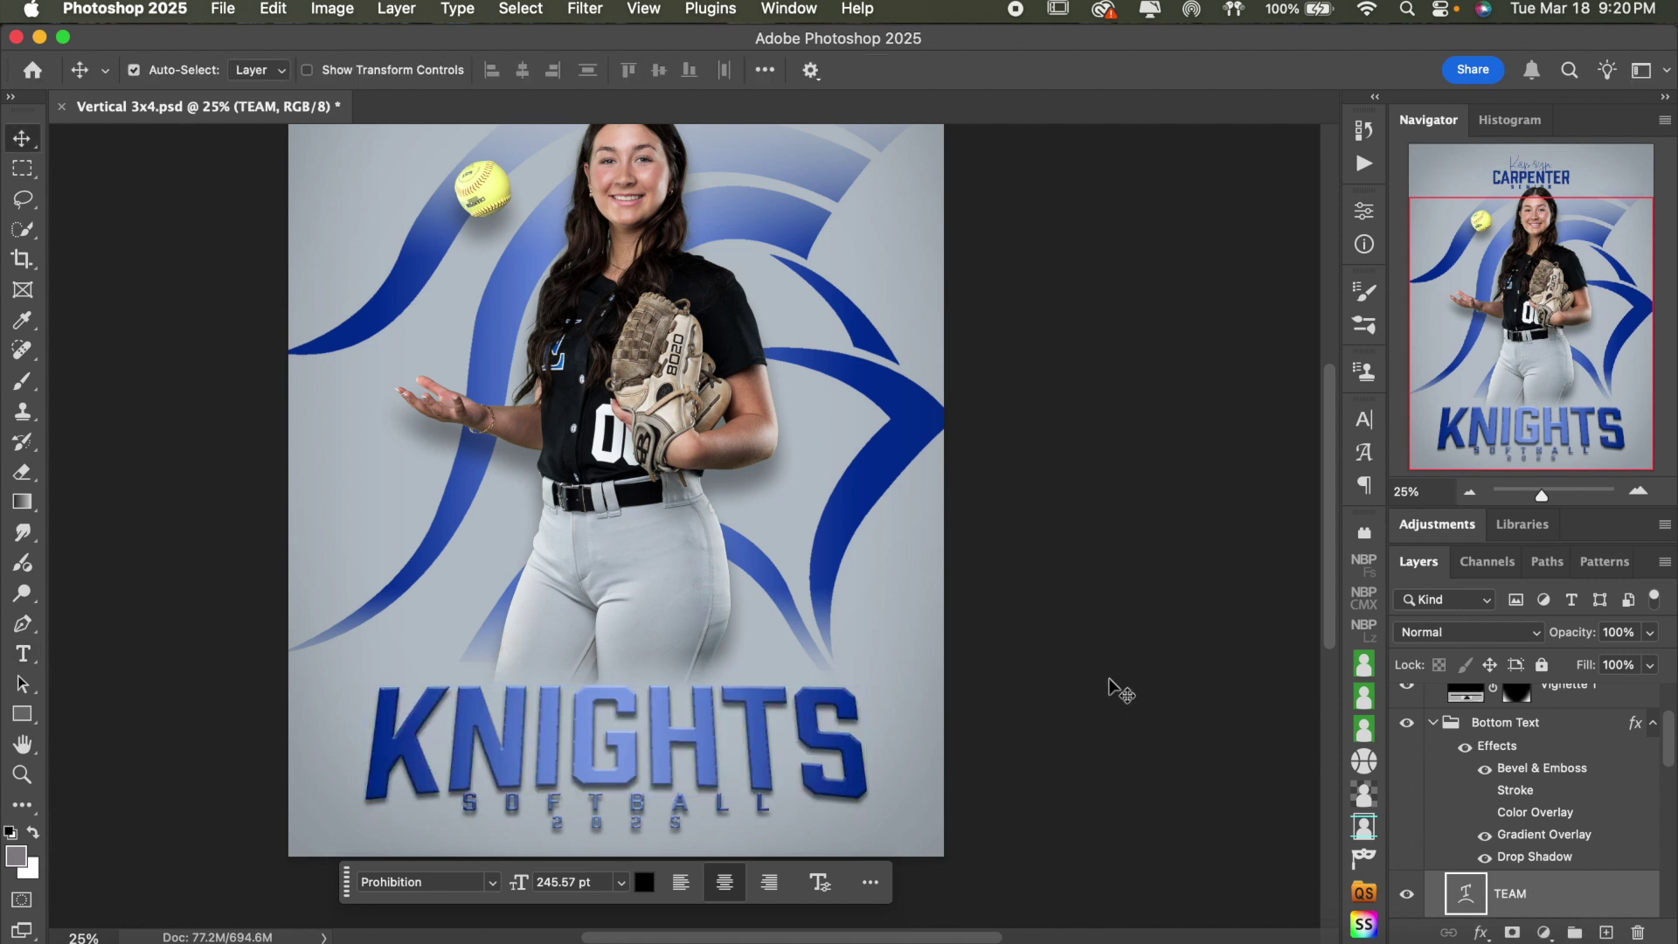
- Scale the KNIGHTS title to about 108% and move it slightly up
key("super+t")
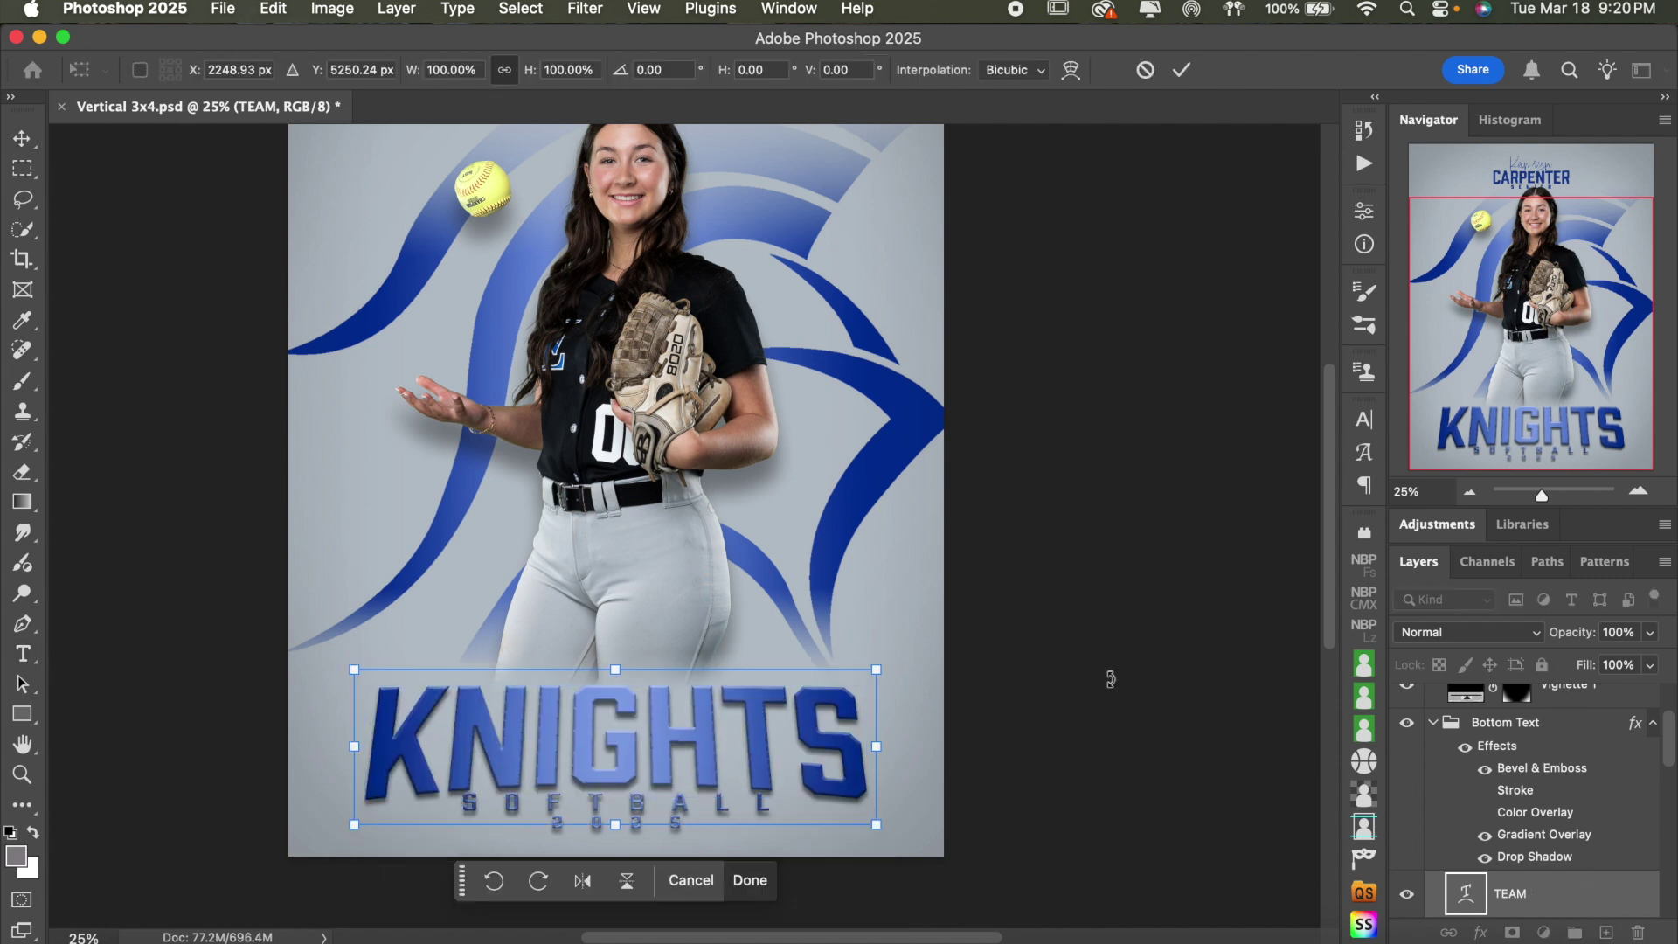
left_click_drag(616, 669, 614, 657)
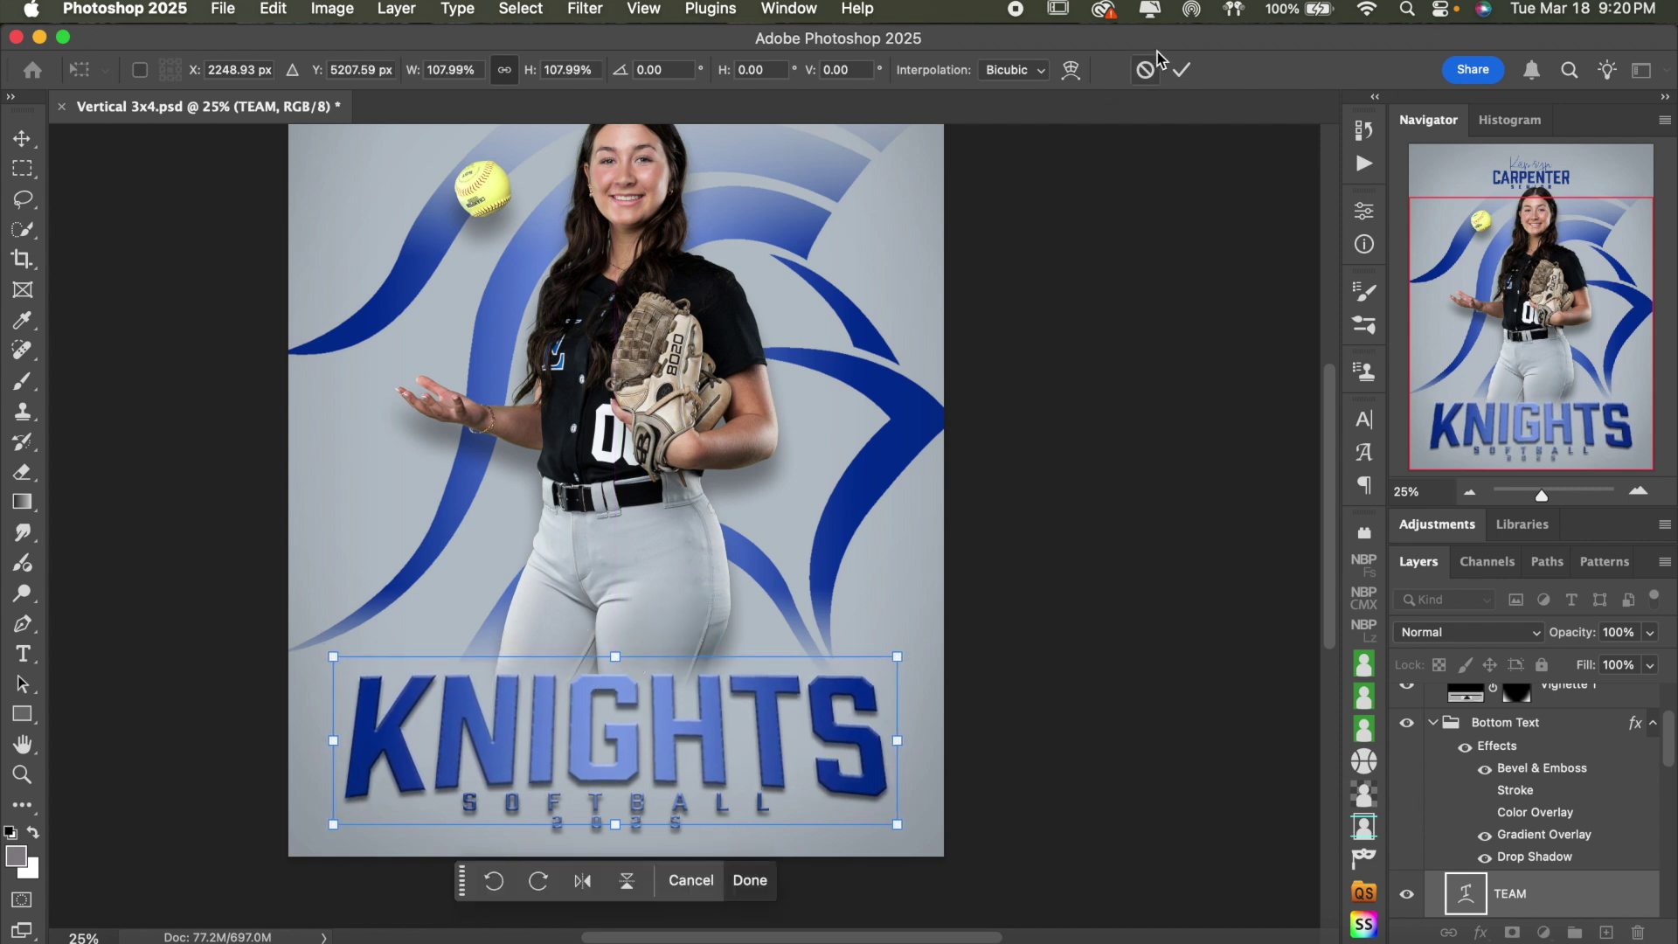
left_click(1181, 71)
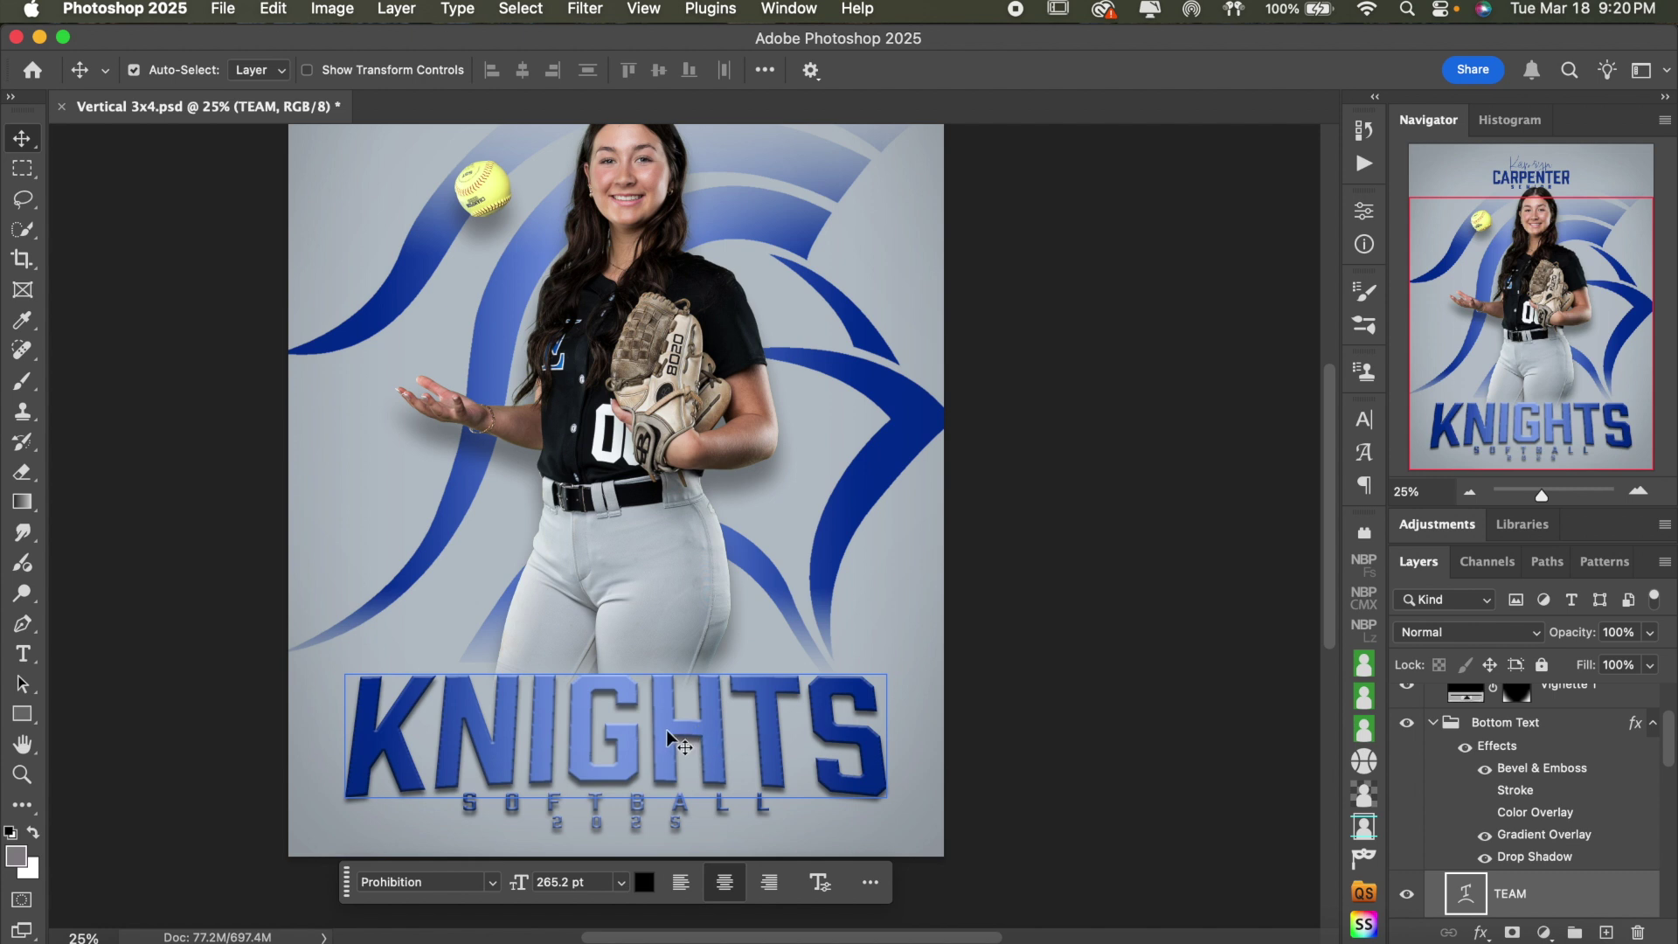
mouse_move(666, 731)
left_mouse_down()
mouse_move(629, 724)
mouse_move(658, 692)
mouse_move(631, 708)
mouse_move(645, 677)
mouse_move(639, 726)
mouse_move(639, 669)
mouse_move(677, 686)
mouse_move(682, 730)
left_mouse_up()
key("super+z")
left_click_drag(680, 726, 684, 721)
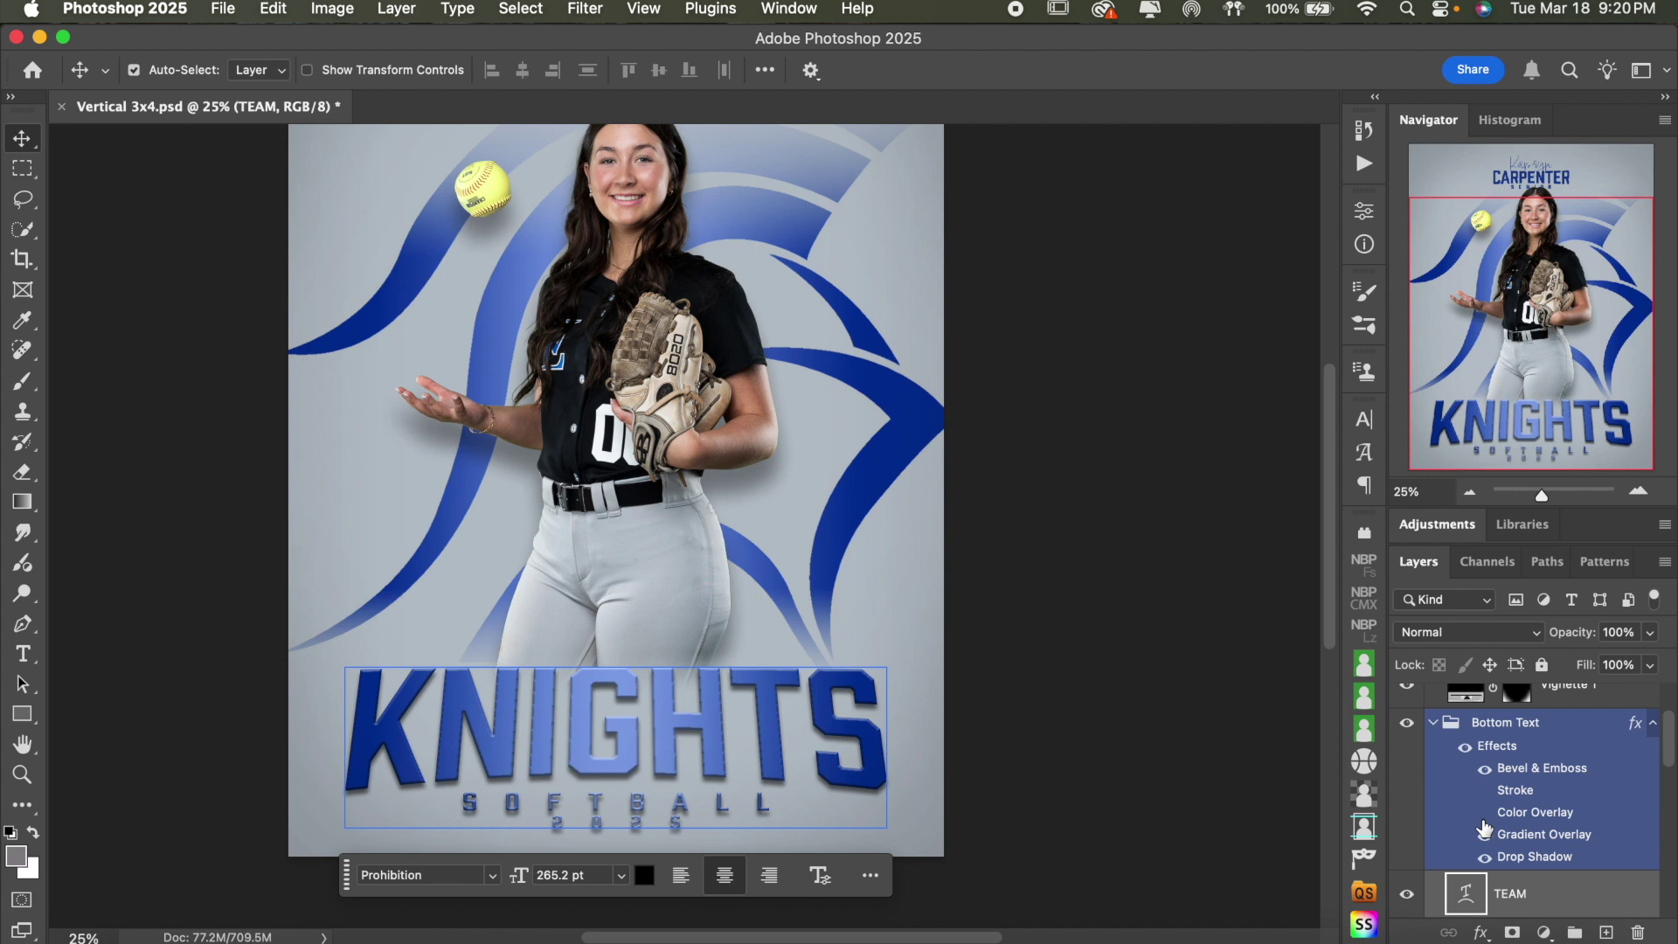
- Make the Bottom Text title solid blue Color Overlay, without gradient, bevel or drop shadow
scroll(1124, 630, "up", 3)
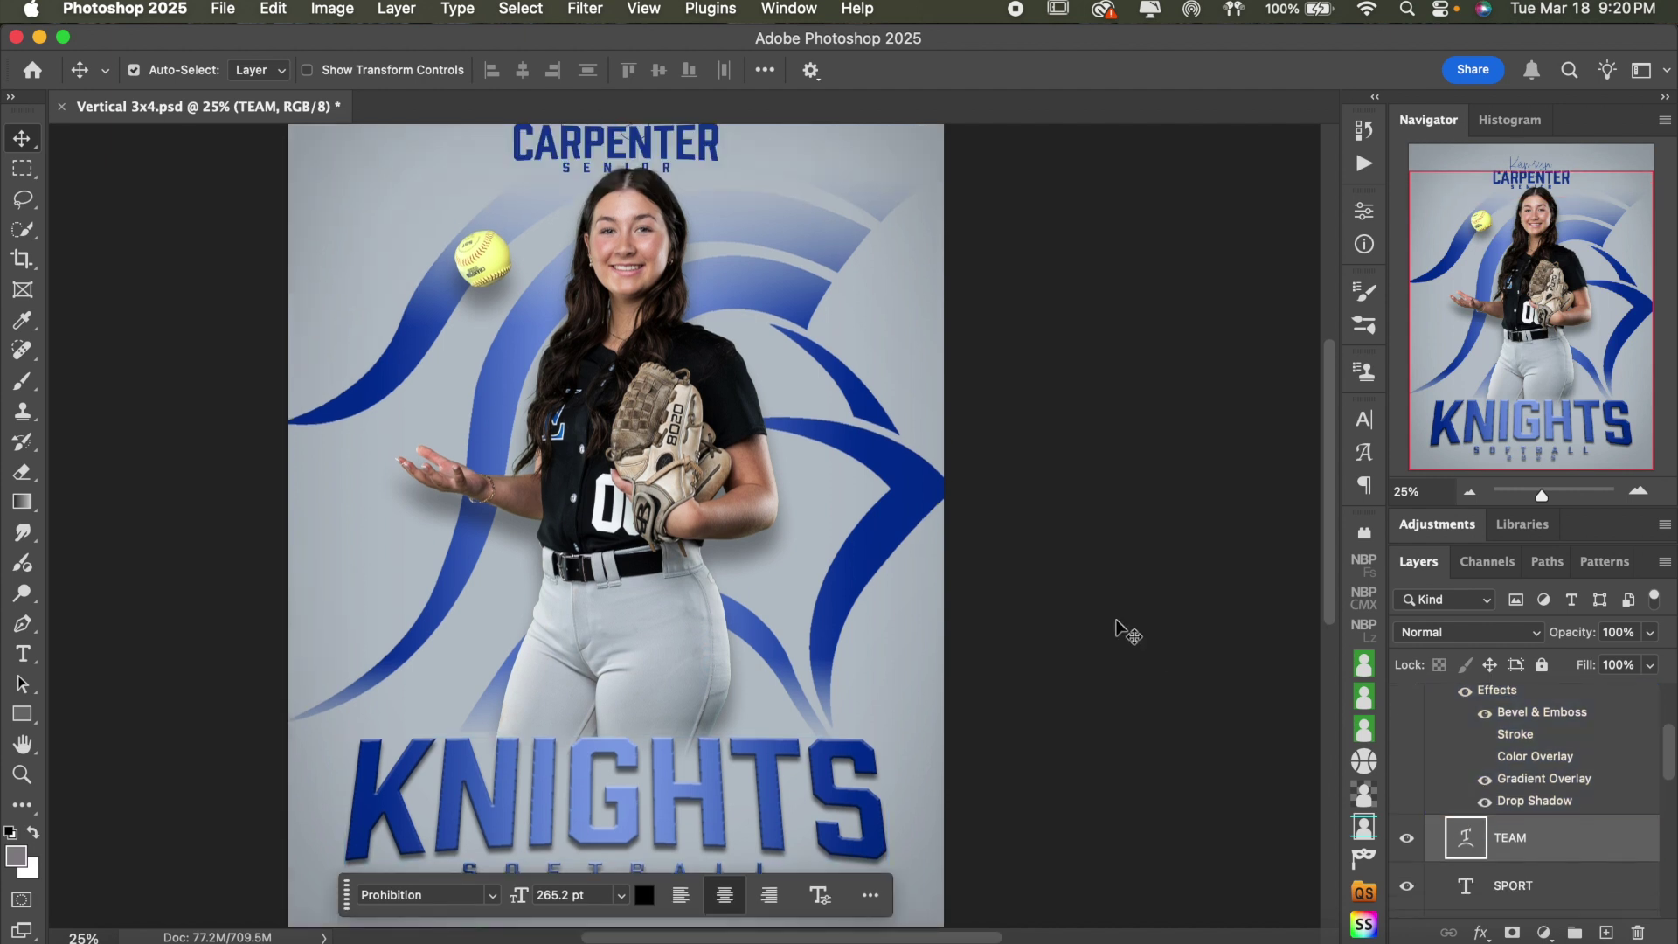
left_click(1470, 491)
scroll(1526, 753, "down", 3)
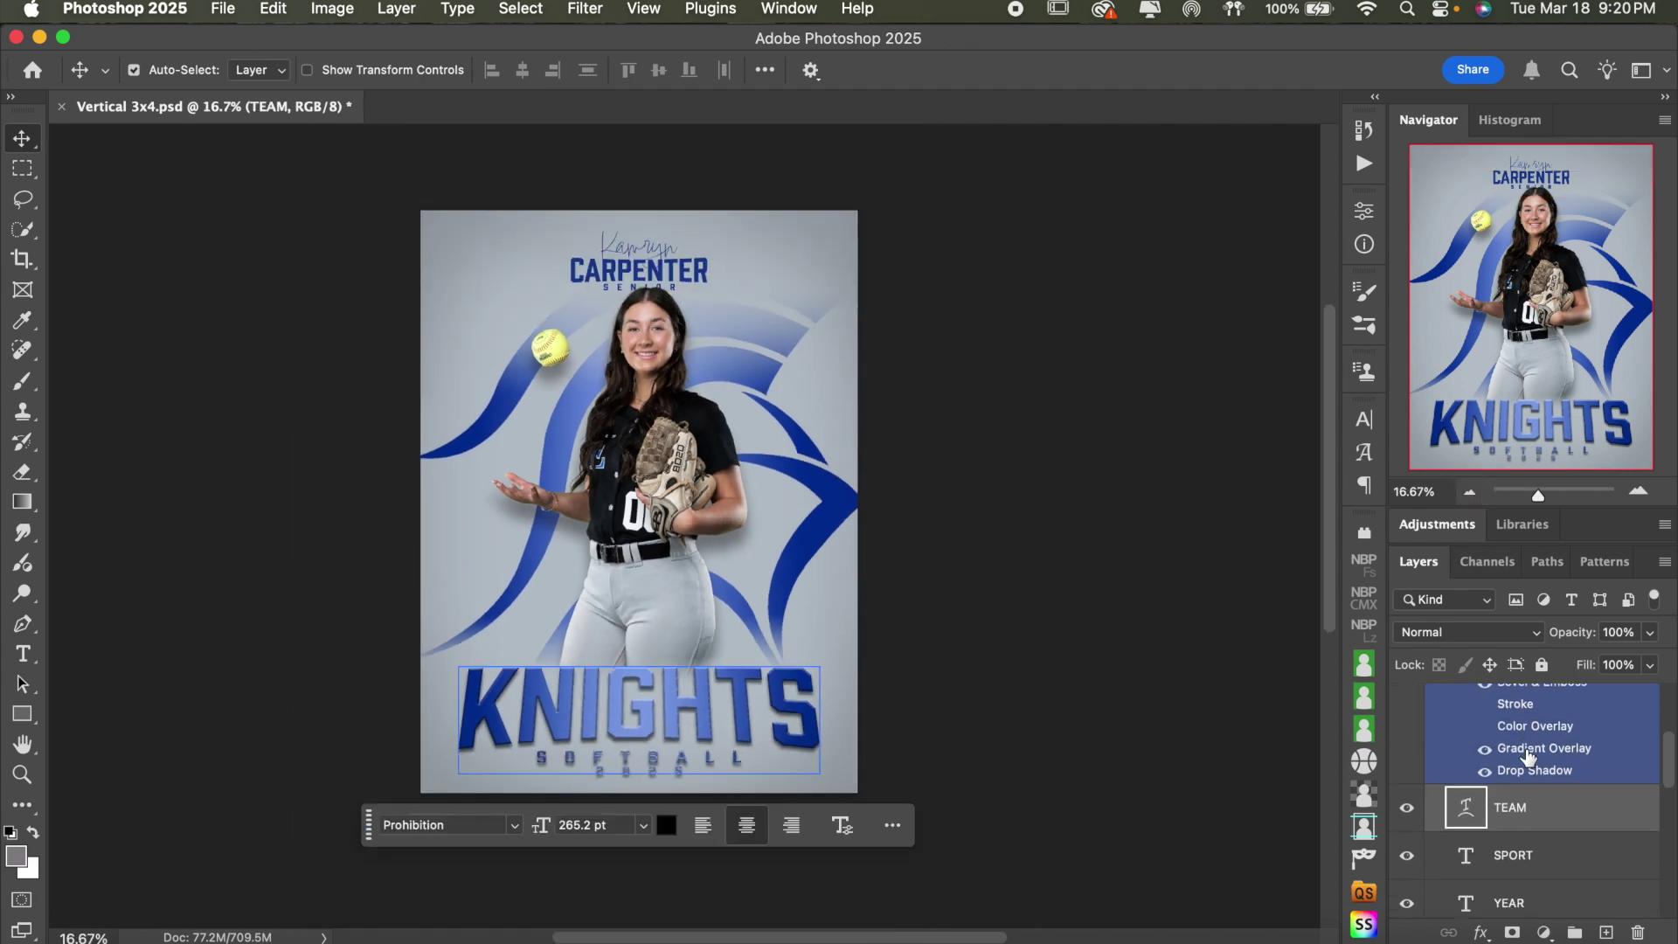
scroll(1526, 757, "up", 3)
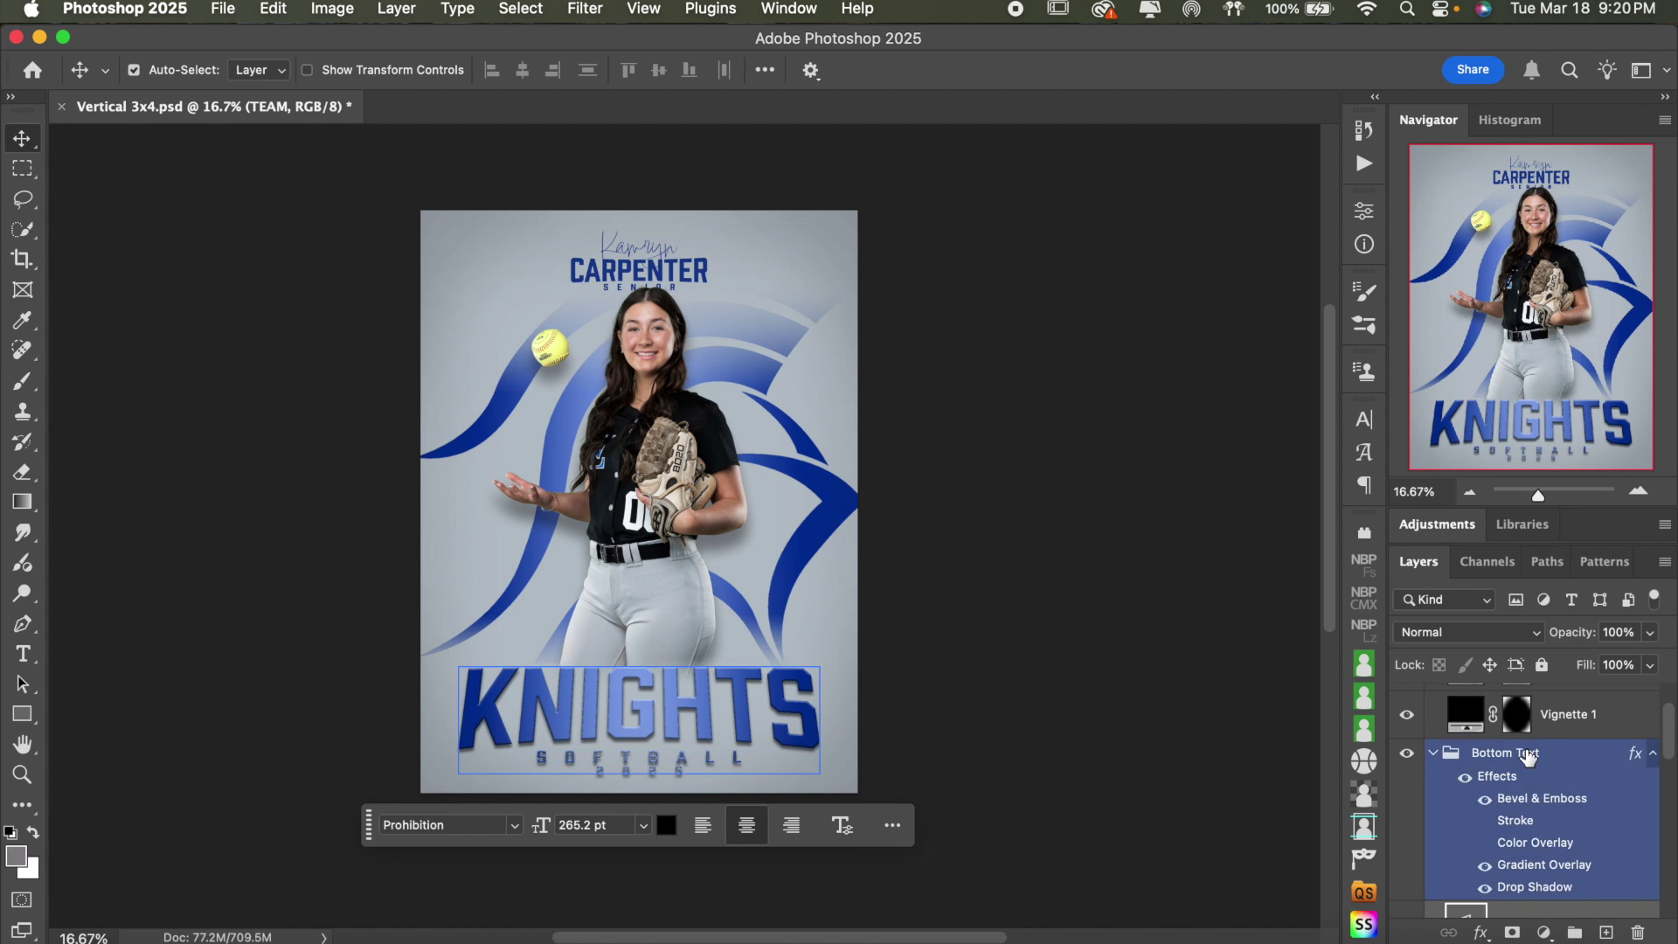
left_click(1486, 865)
left_click(1484, 842)
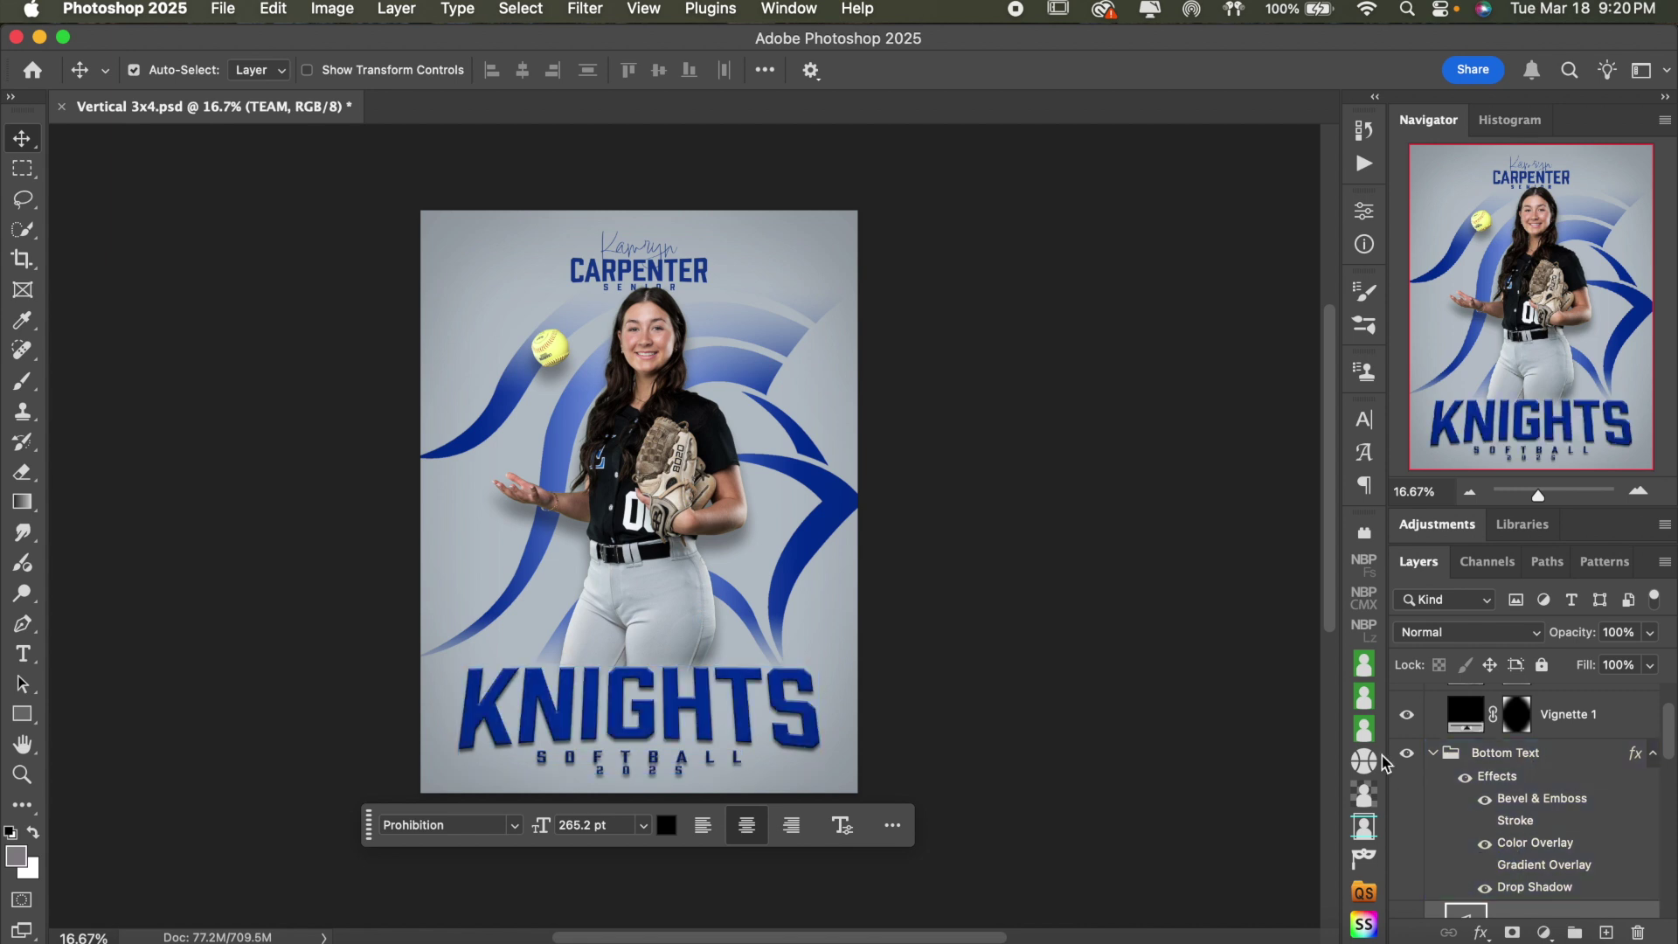
left_click(1485, 798)
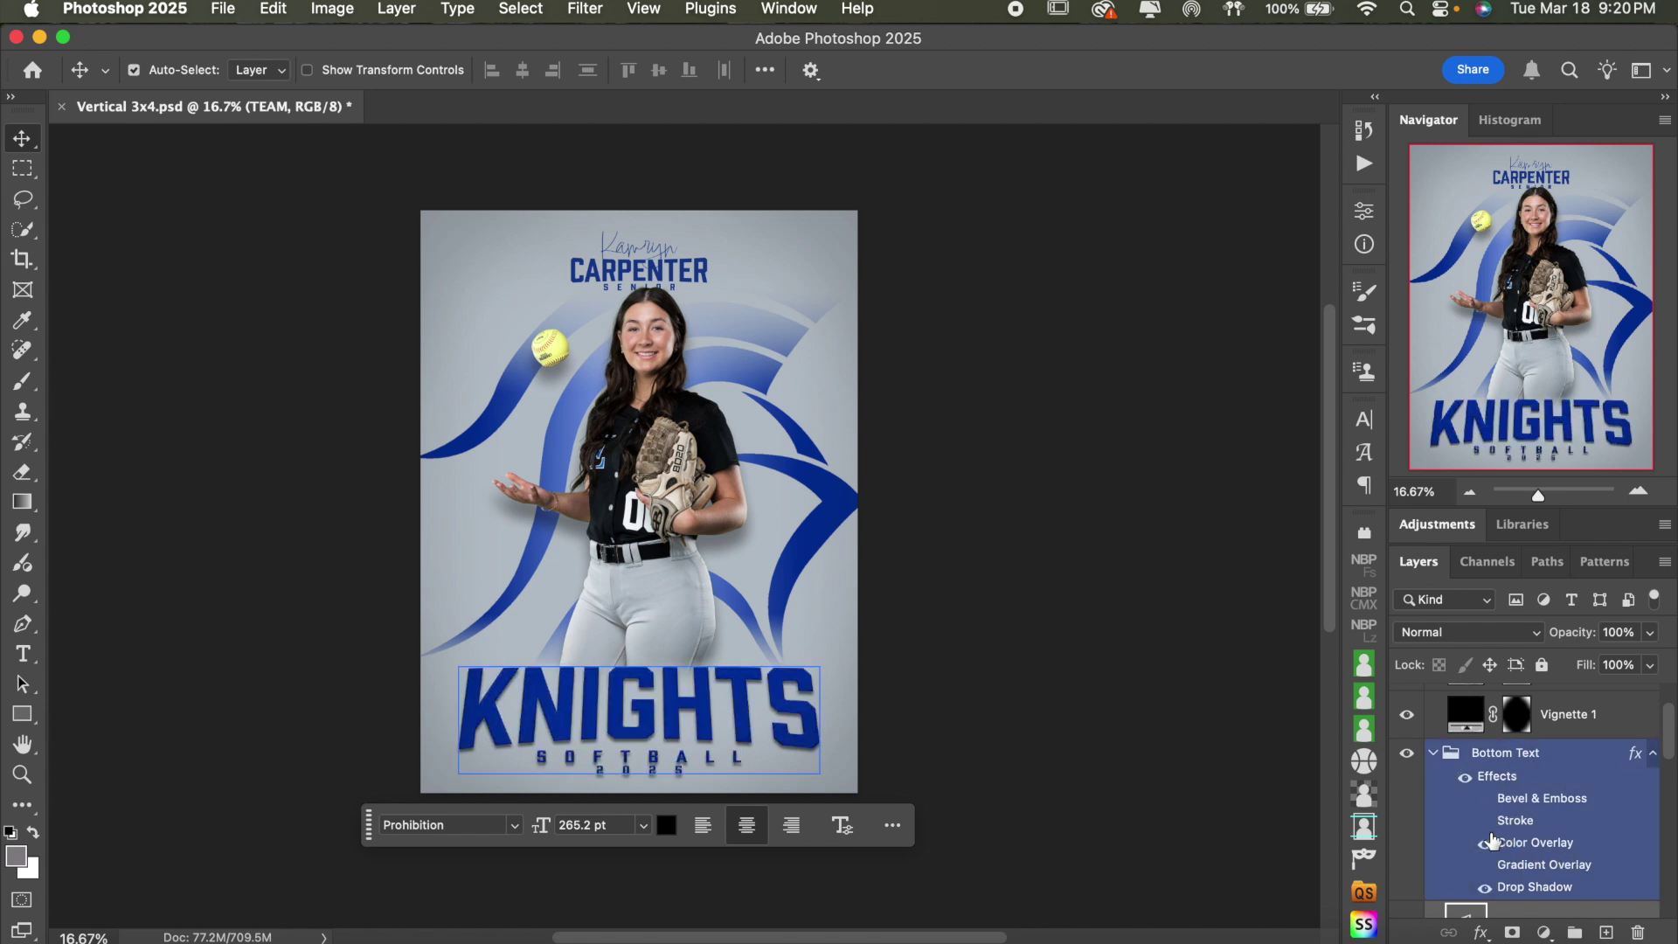
left_click(1485, 888)
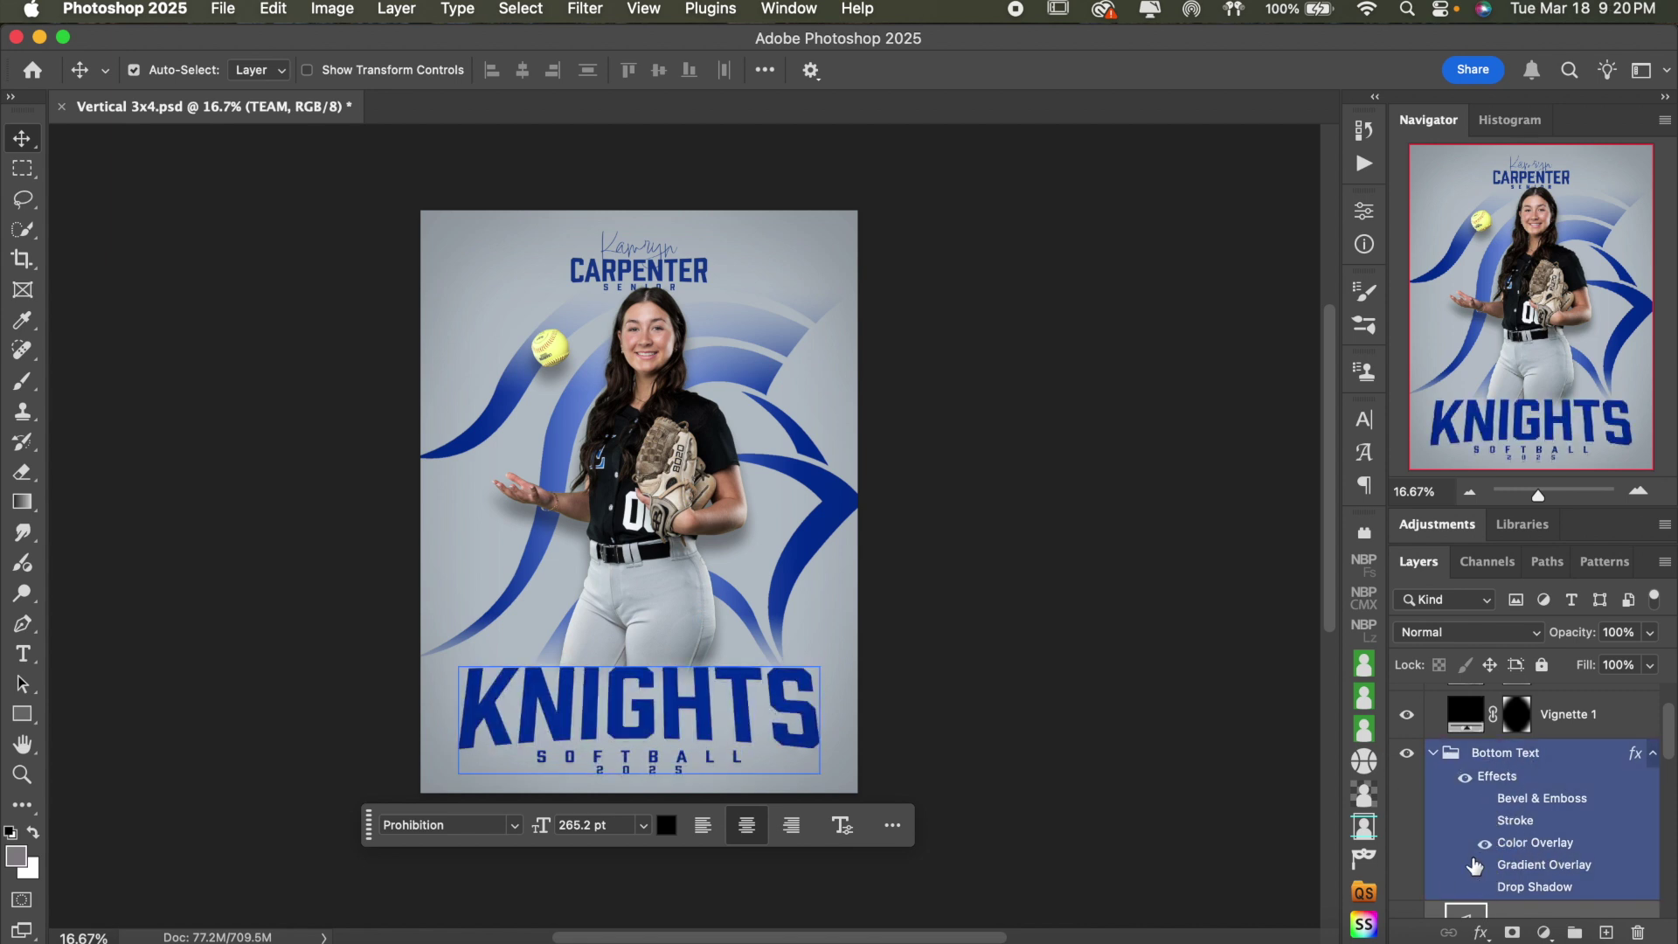
- Swap the Background Shapes Gradient Overlay for a solid blue Color Overlay and check the poster
scroll(1551, 805, "down", 5)
left_click(1551, 806)
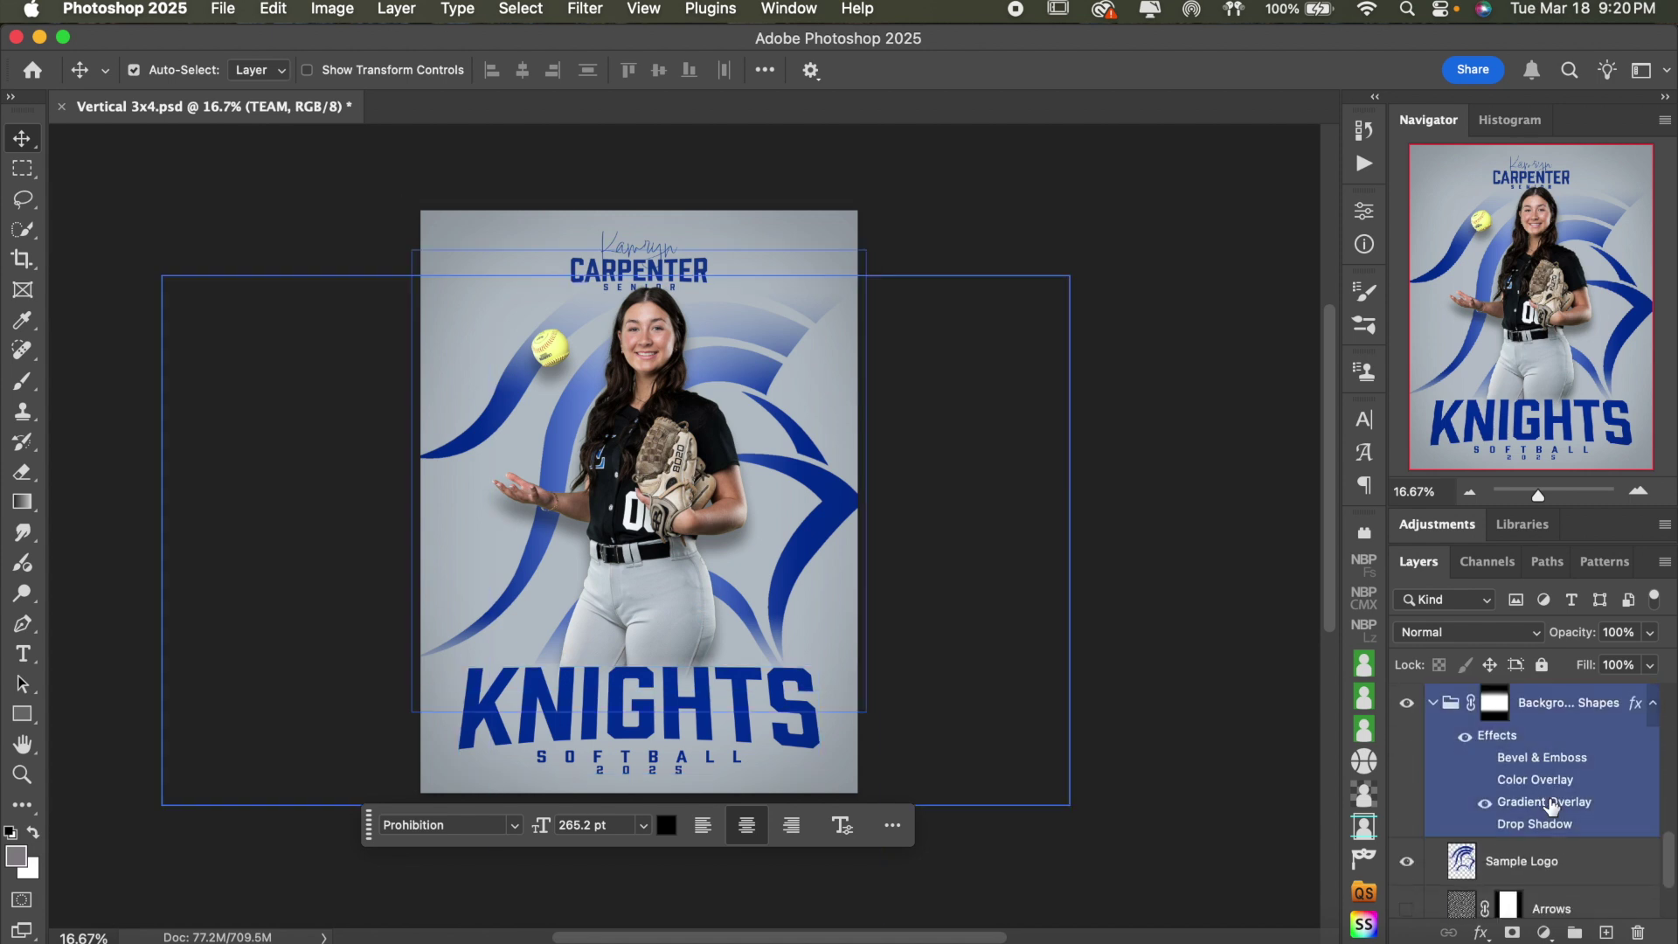
left_click(1485, 801)
left_click(1485, 780)
left_click(1240, 662)
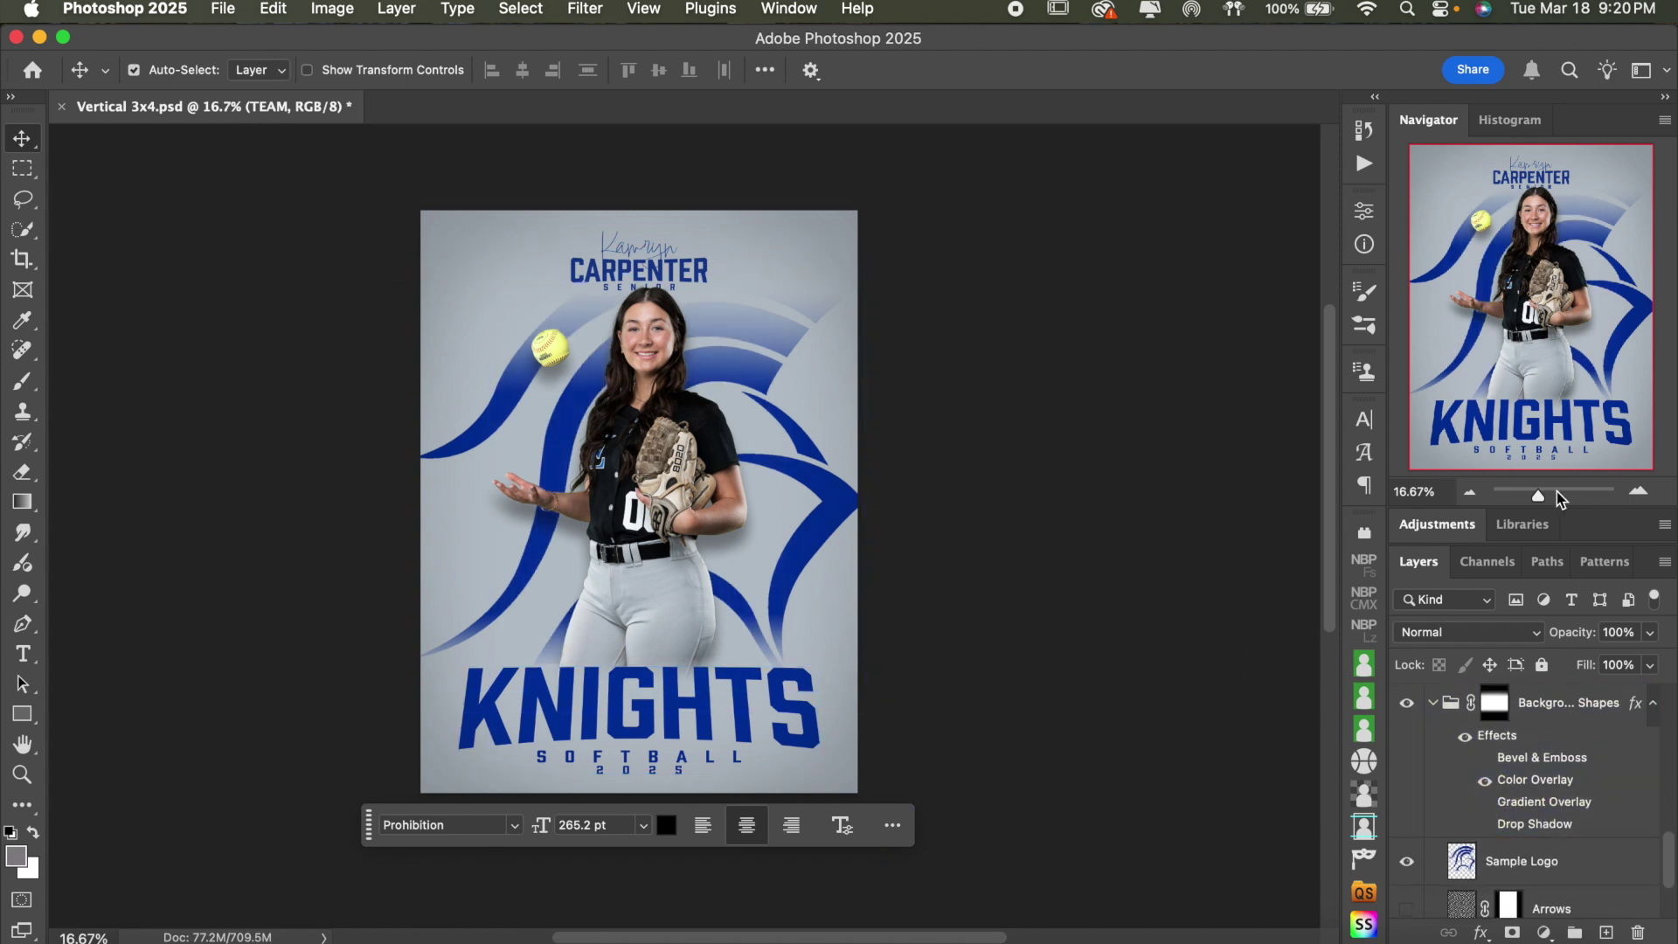
left_click(1639, 491)
left_click(1639, 492)
scroll(1128, 477, "down", 2)
scroll(1128, 477, "down", 2)
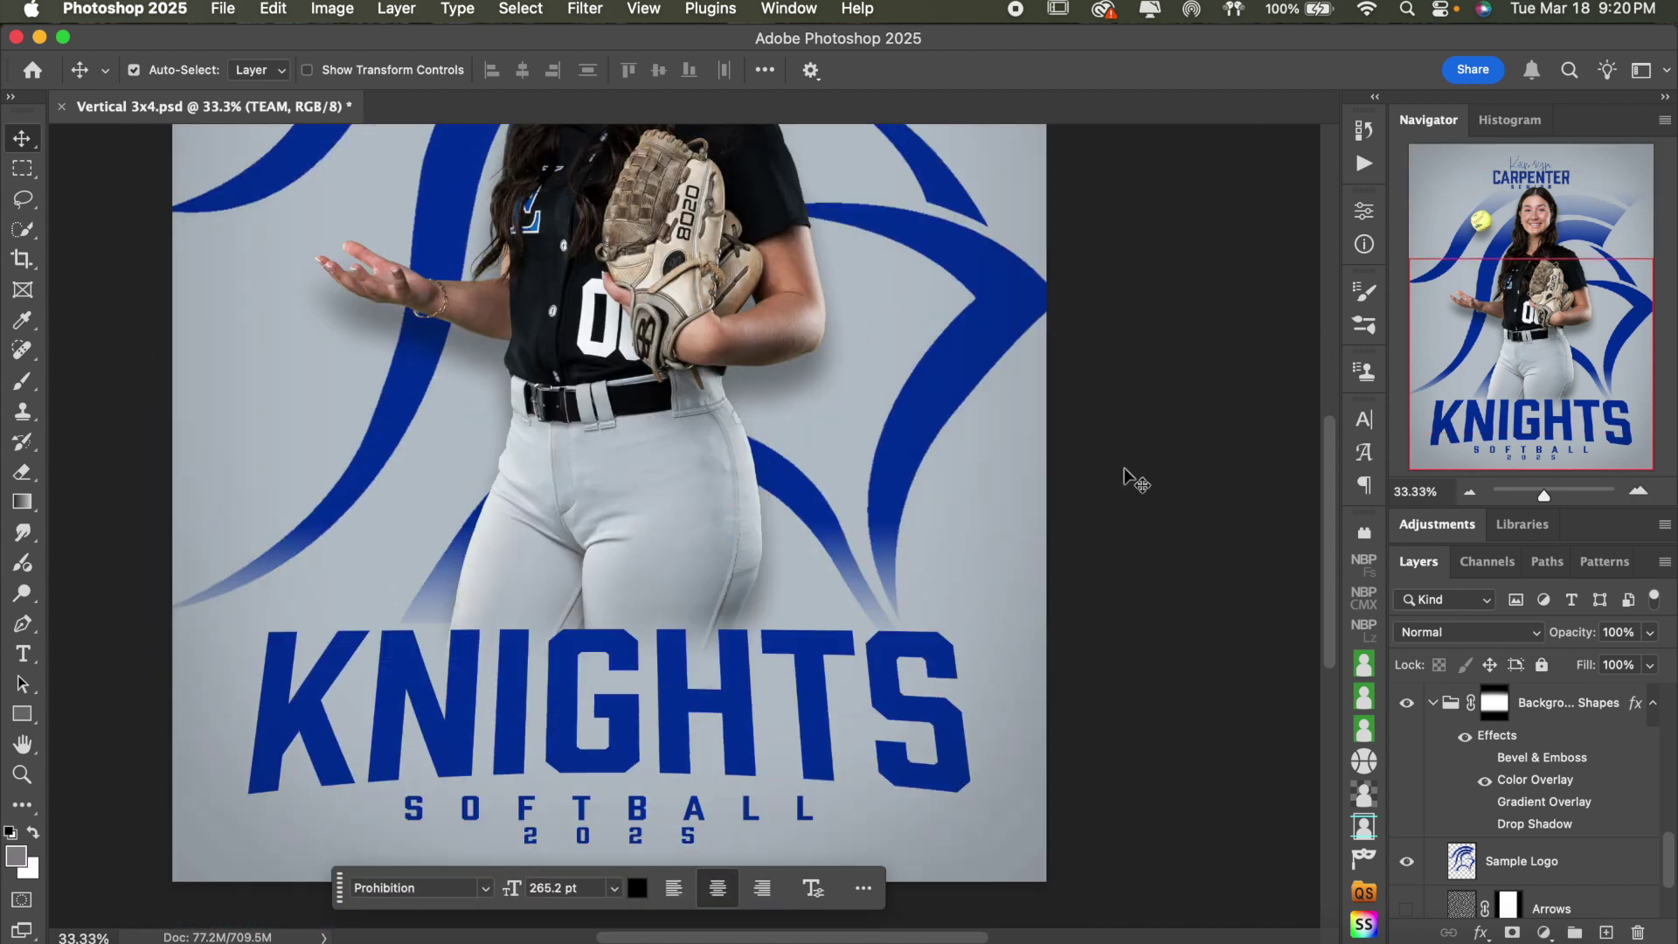
scroll(1127, 478, "up", 5)
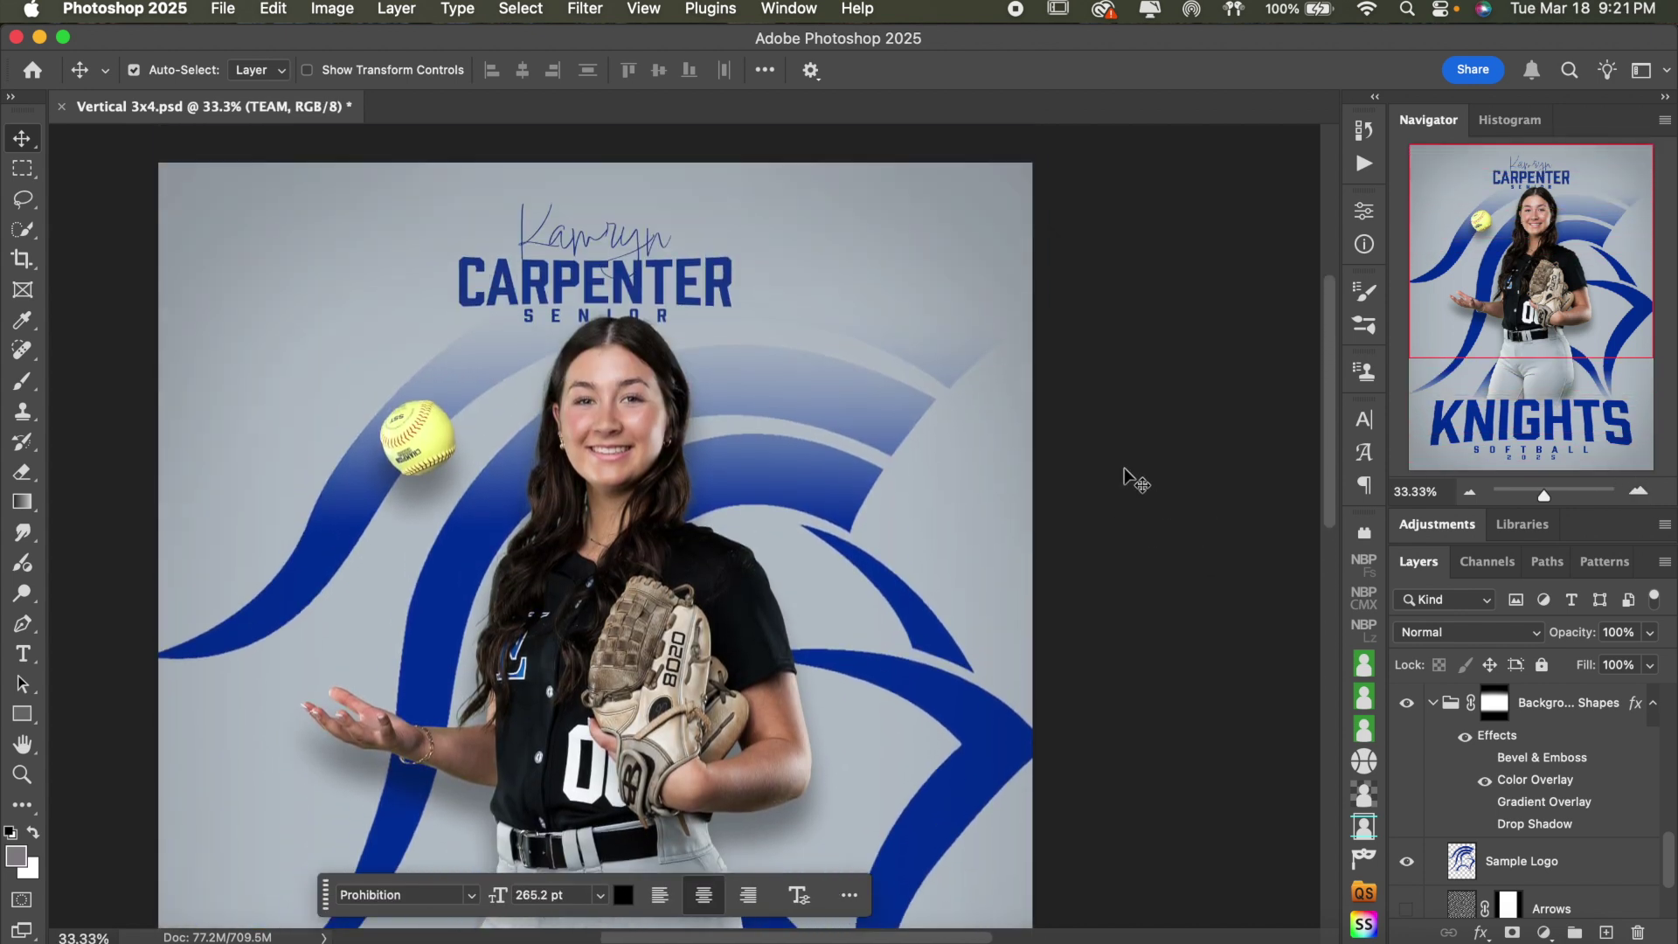
scroll(1126, 472, "down", 2)
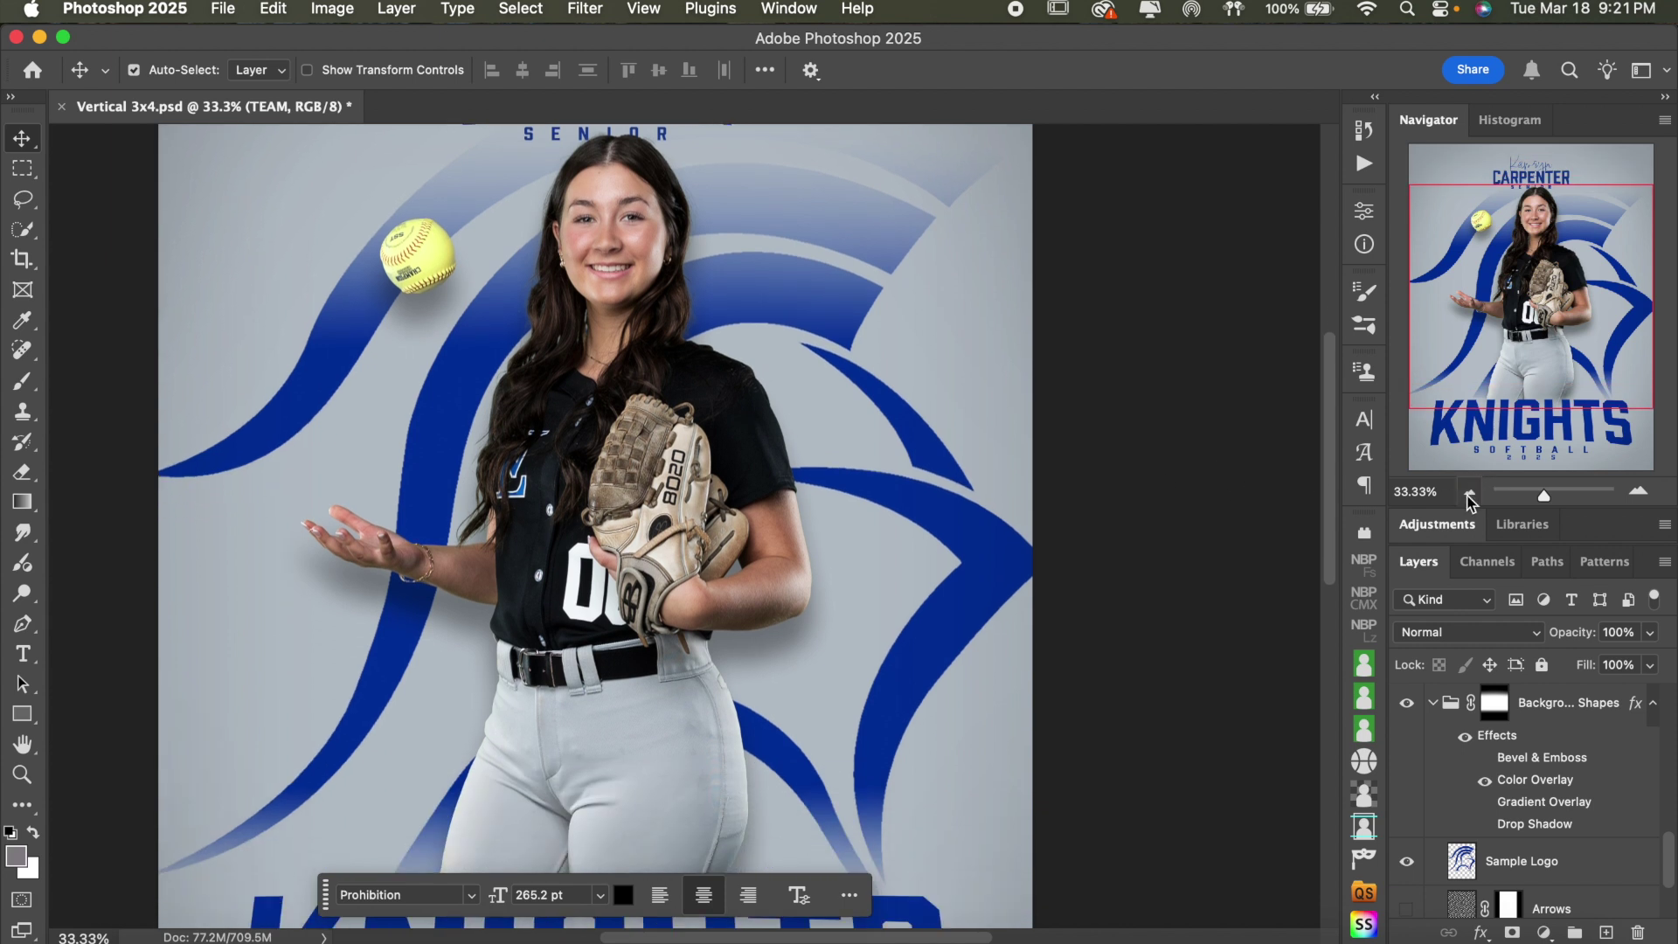
left_click(1469, 492)
left_click(1469, 491)
scroll(1093, 520, "down", 2)
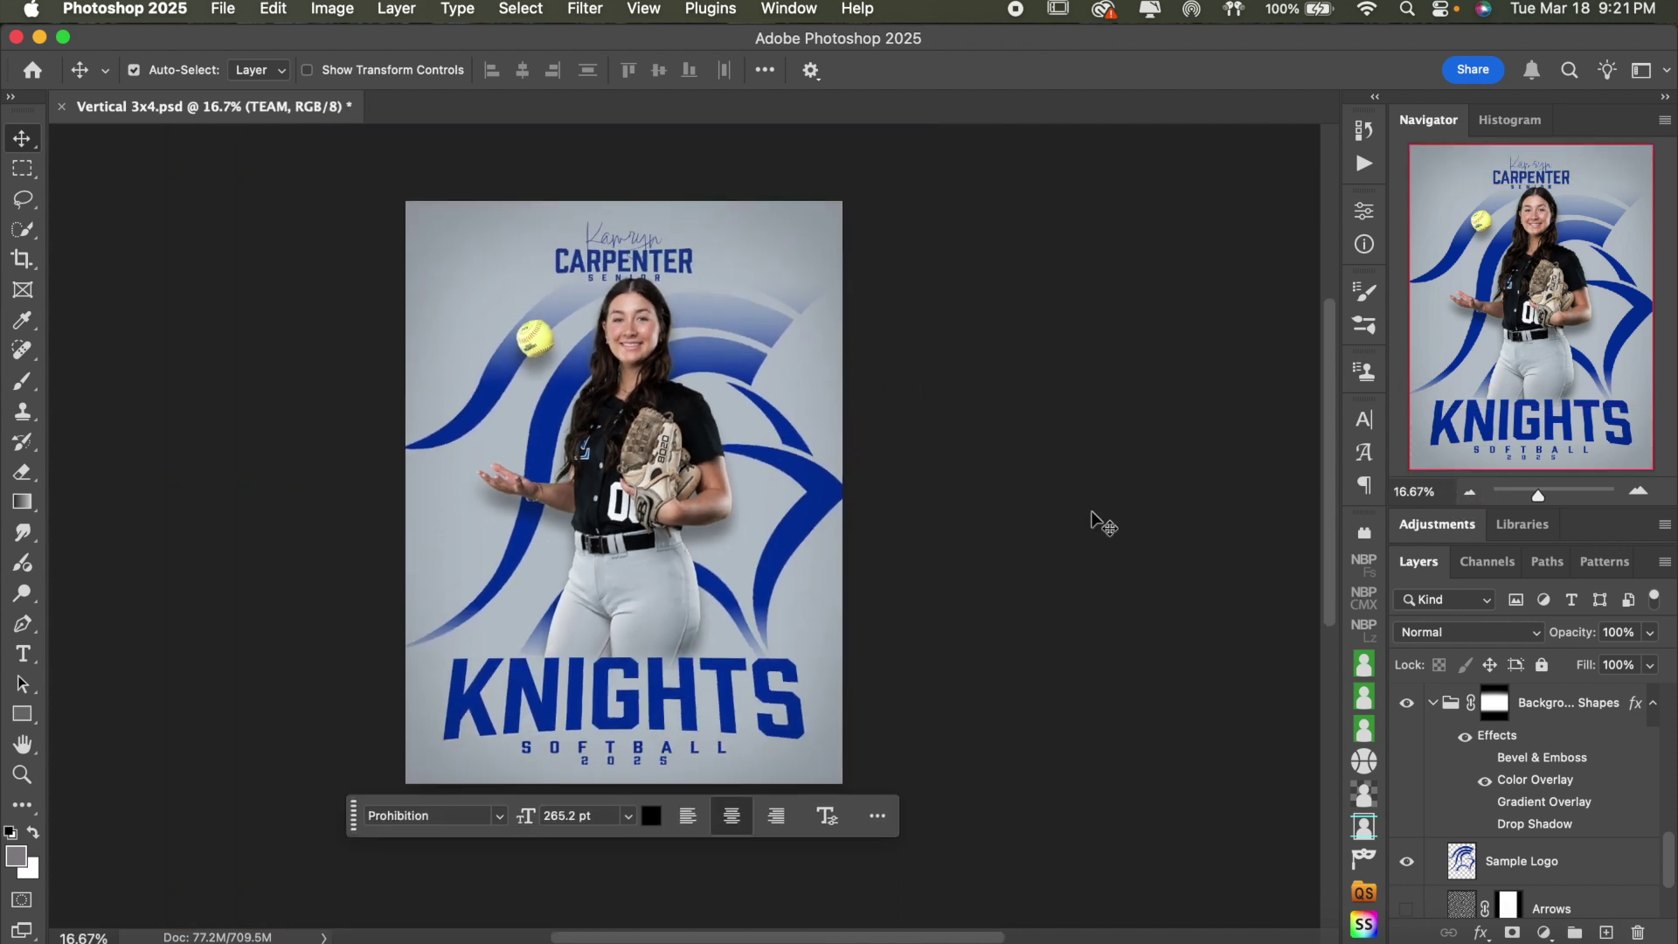
scroll(1092, 520, "up", 2)
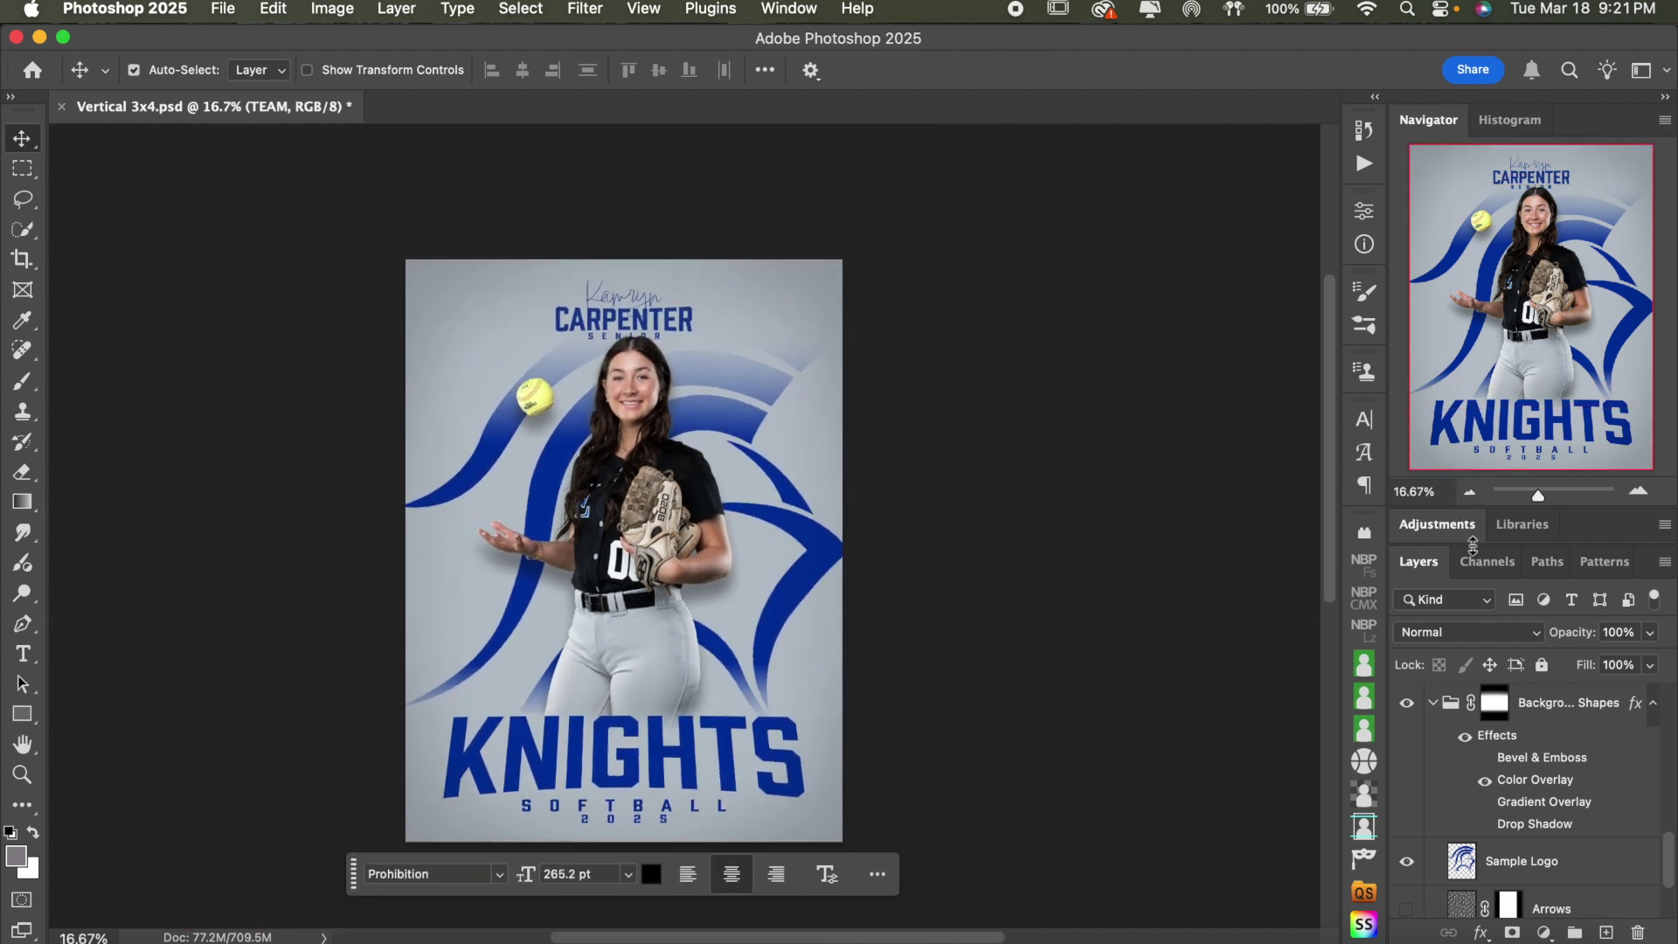